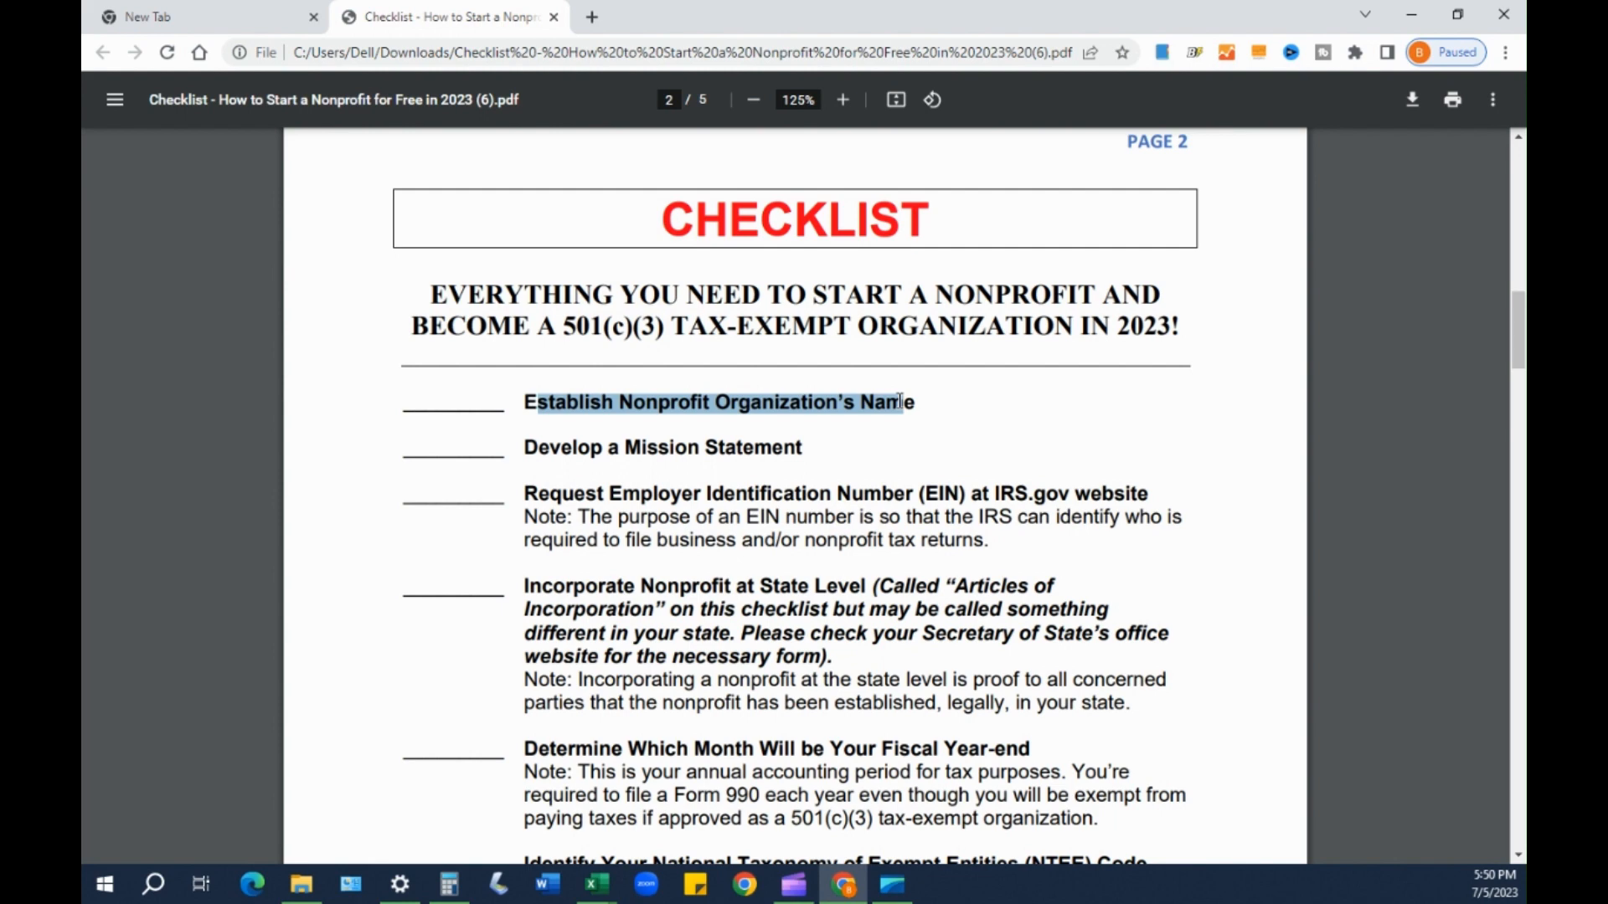
# - Highlight the mission statement, EIN request and Incorporate Nonprofit at State Level checklist items
pyautogui.moveTo(900, 401)
pyautogui.mouseDown()
pyautogui.moveTo(847, 465)
pyautogui.moveTo(809, 452)
pyautogui.moveTo(912, 417)
pyautogui.mouseUp()
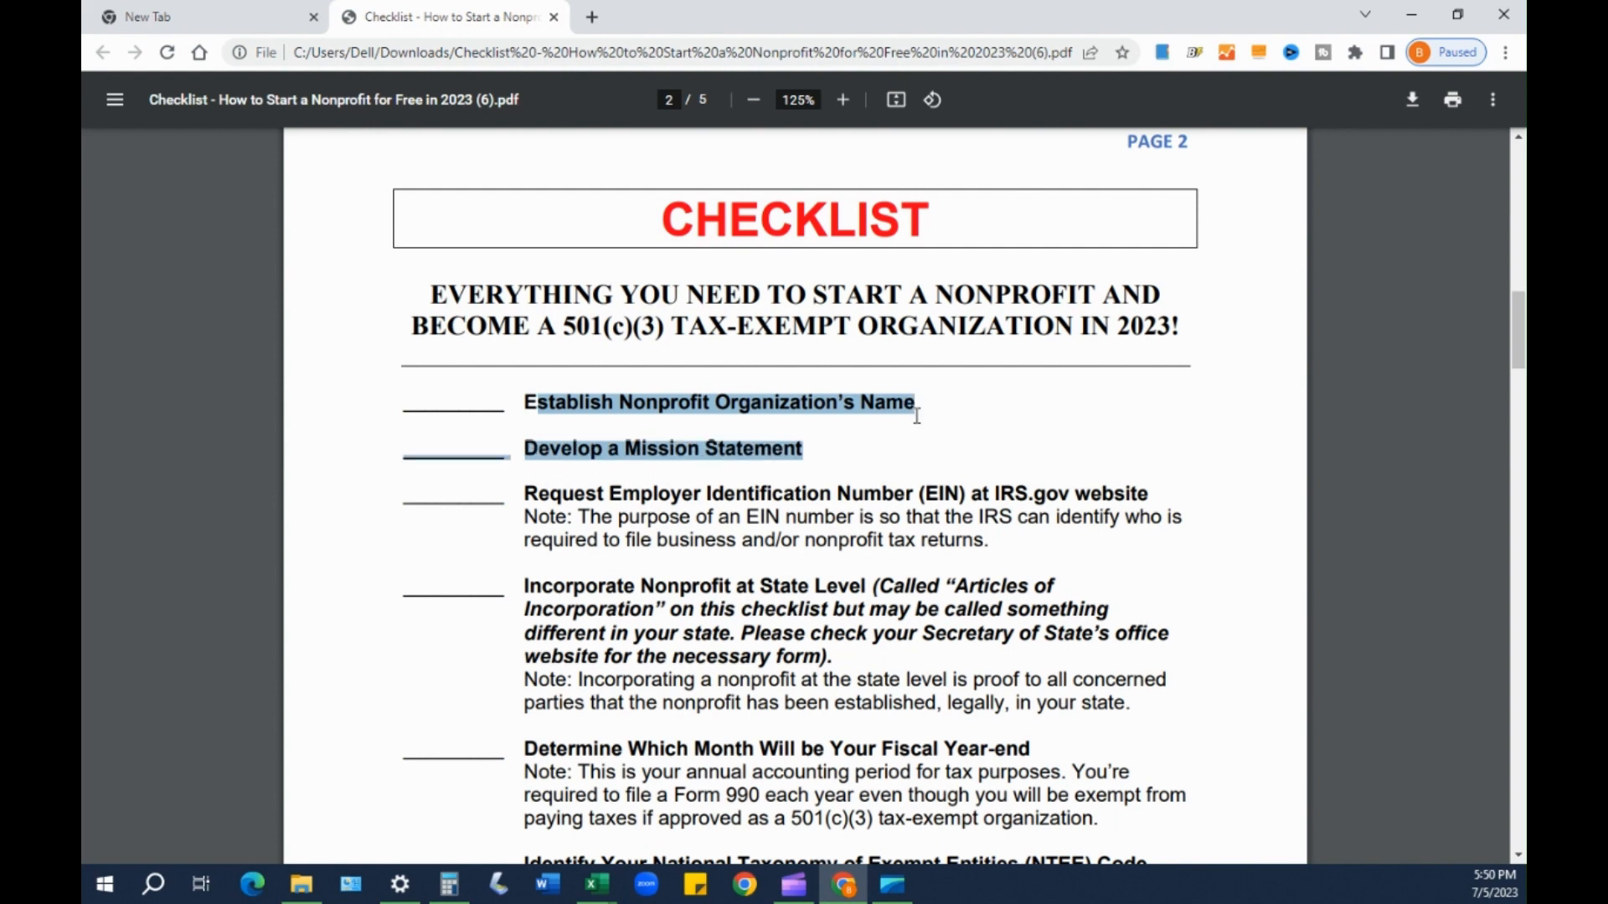
pyautogui.click(900, 423)
pyautogui.moveTo(526, 450); pyautogui.dragTo(813, 443)
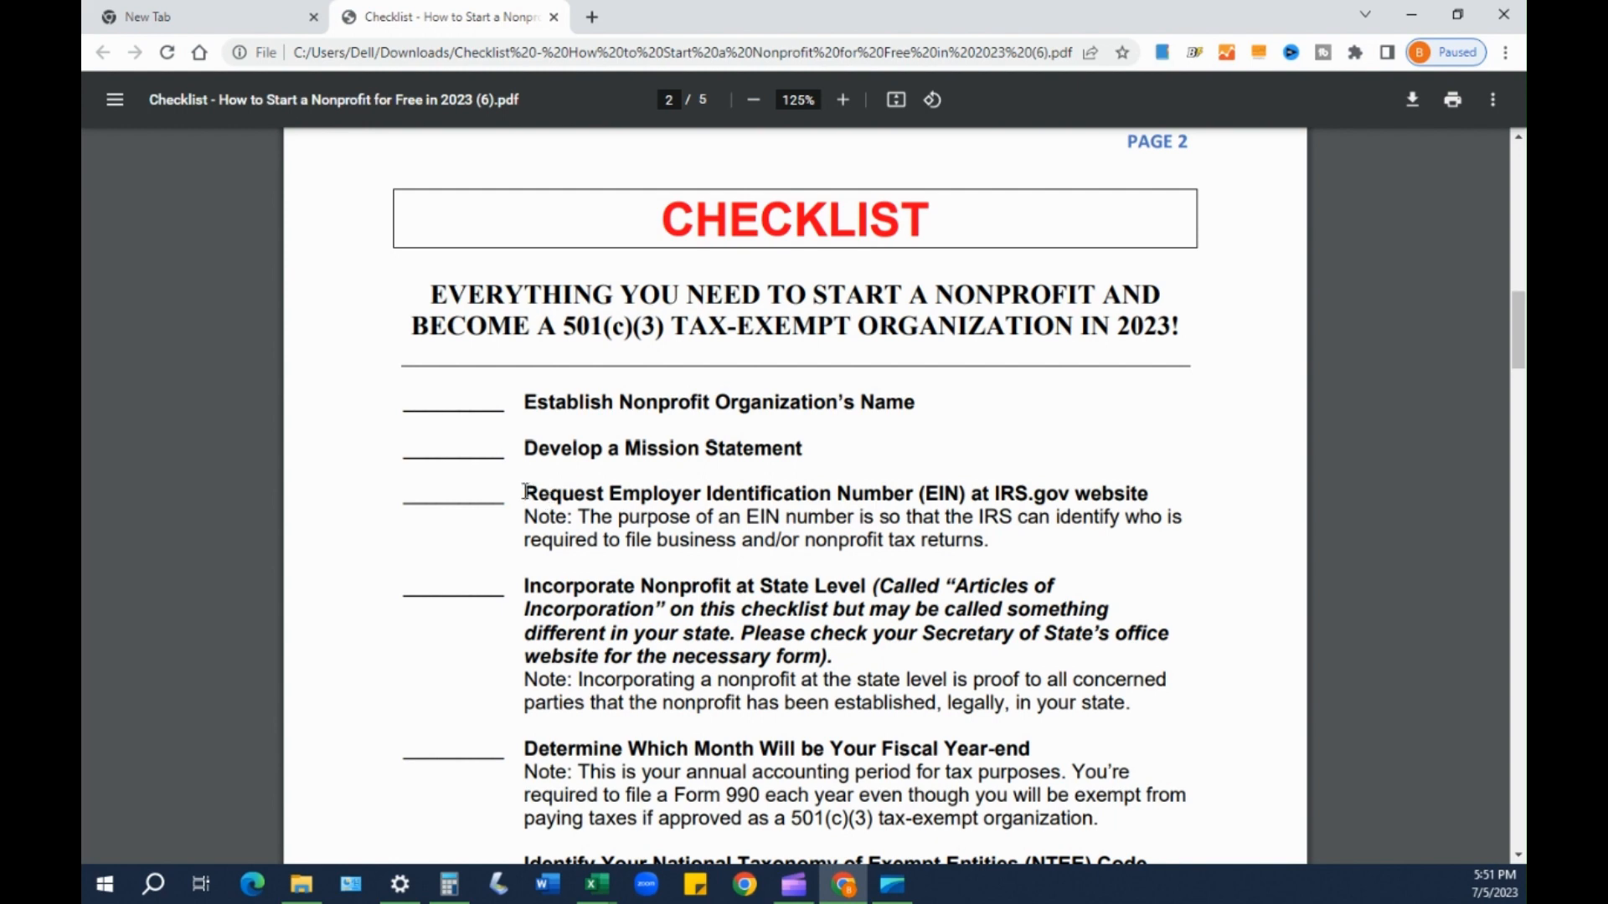
pyautogui.moveTo(526, 493); pyautogui.dragTo(822, 490)
pyautogui.click(822, 490)
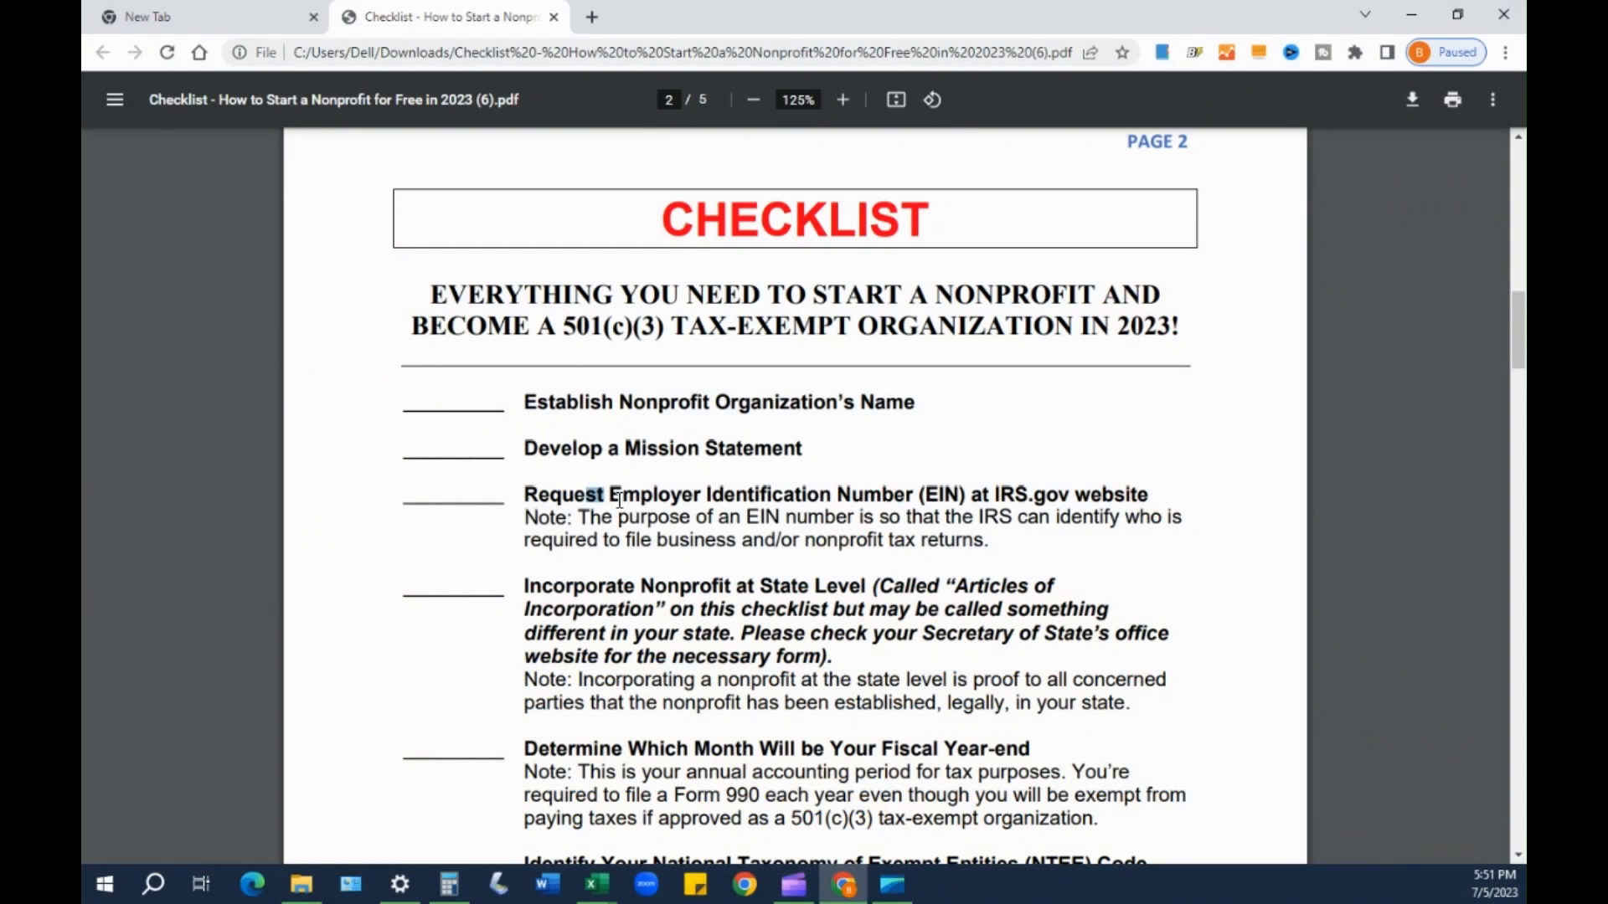
pyautogui.moveTo(609, 496); pyautogui.dragTo(823, 497)
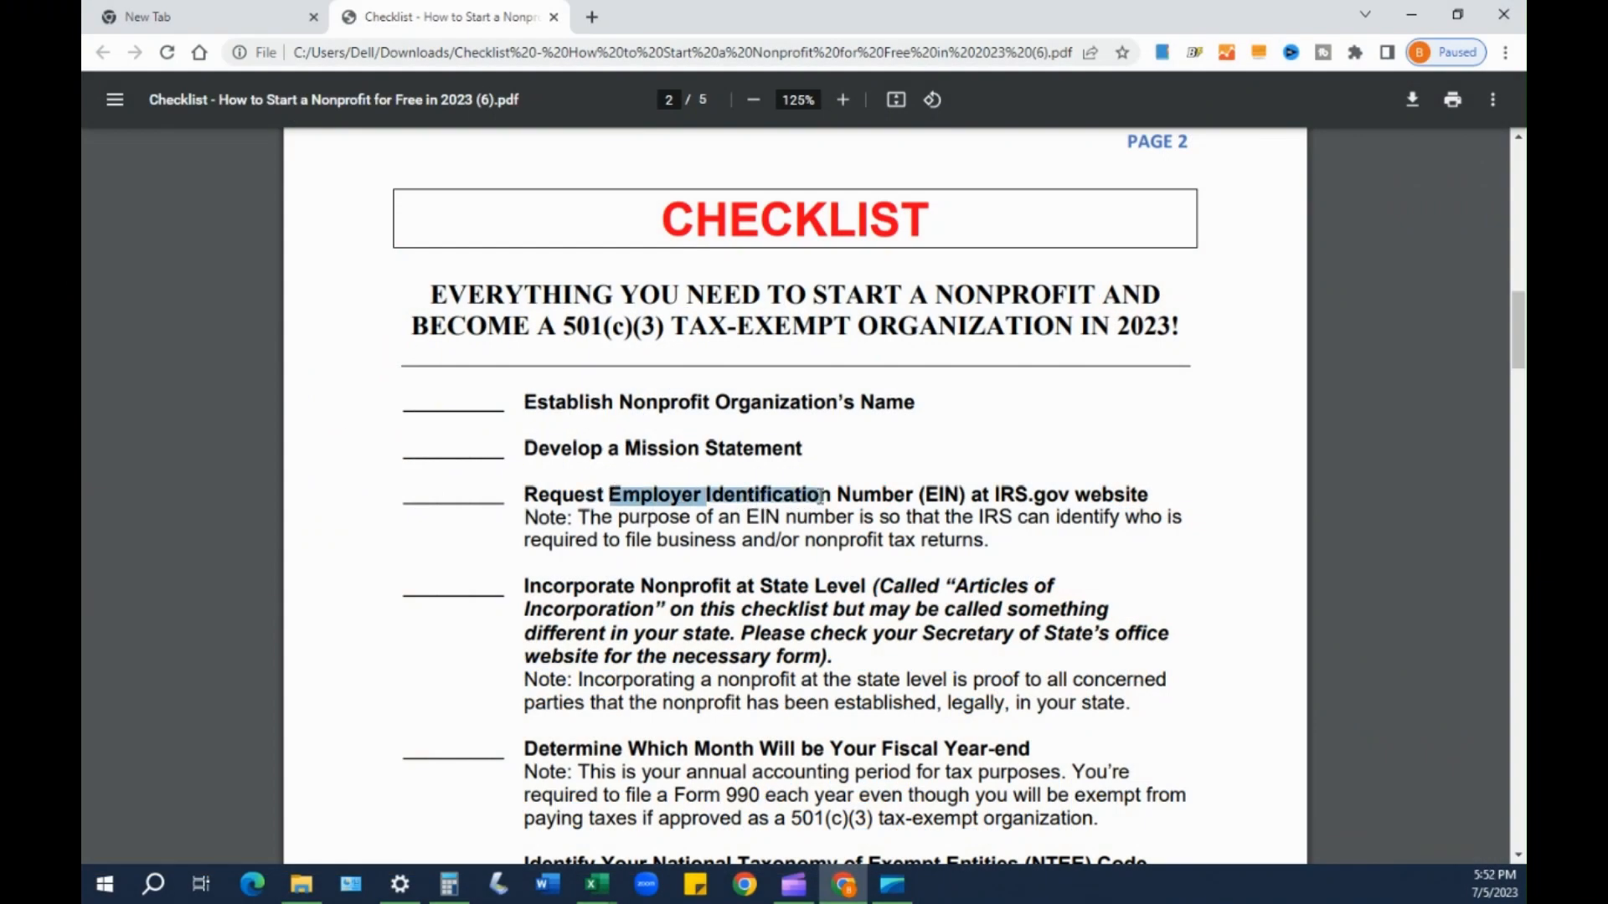
pyautogui.click(822, 497)
pyautogui.moveTo(521, 588); pyautogui.dragTo(782, 586)
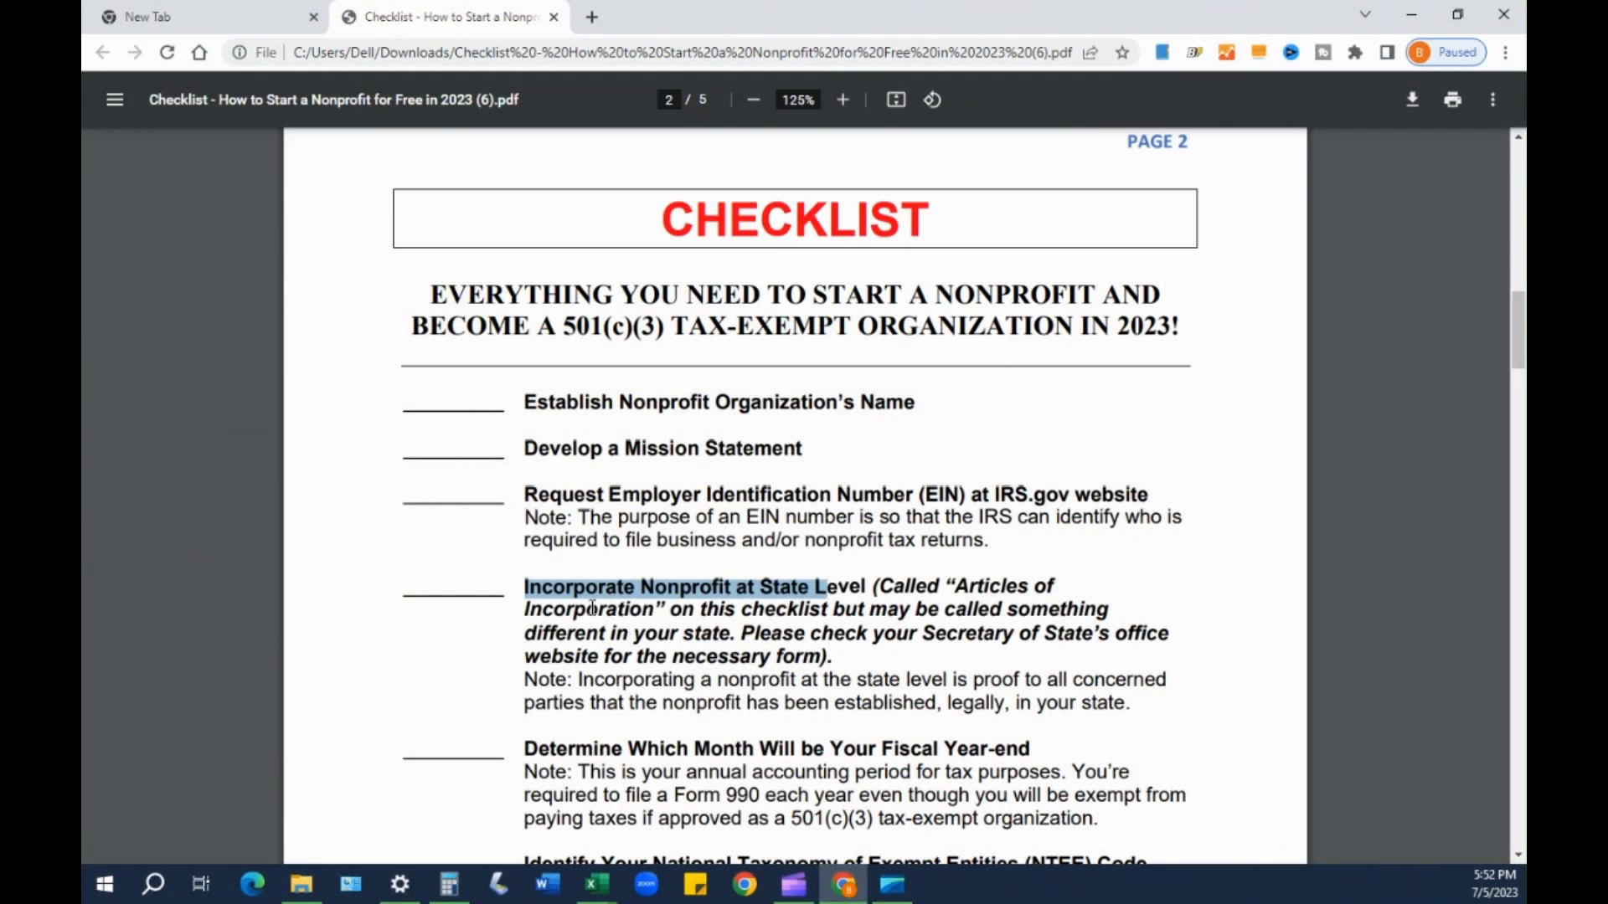
pyautogui.click(594, 588)
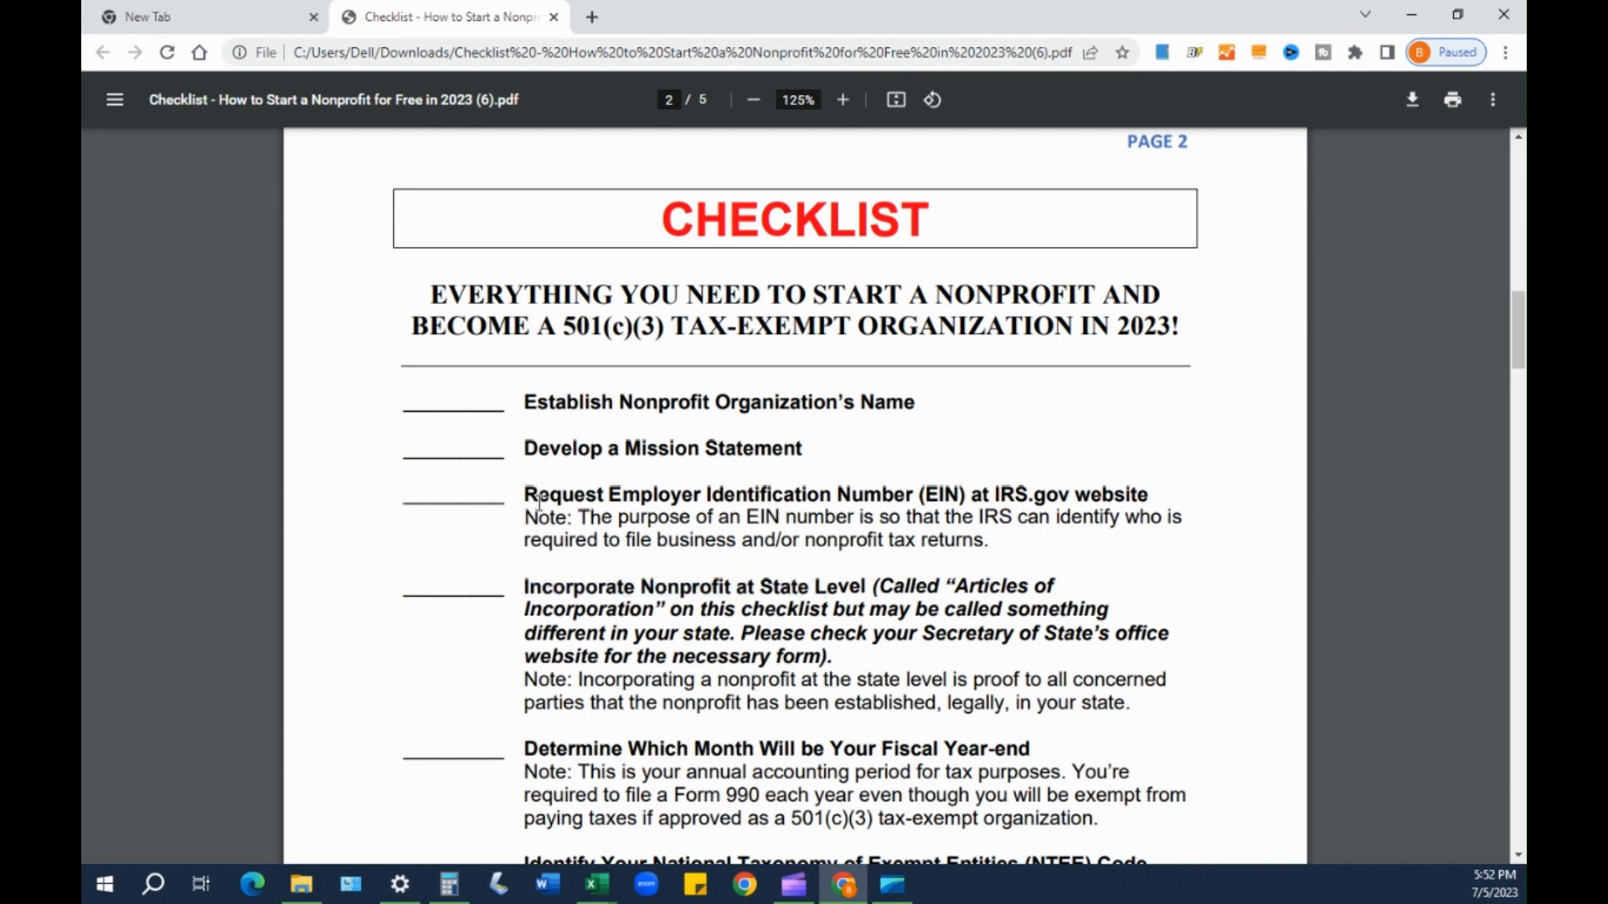
pyautogui.moveTo(525, 494); pyautogui.dragTo(901, 517)
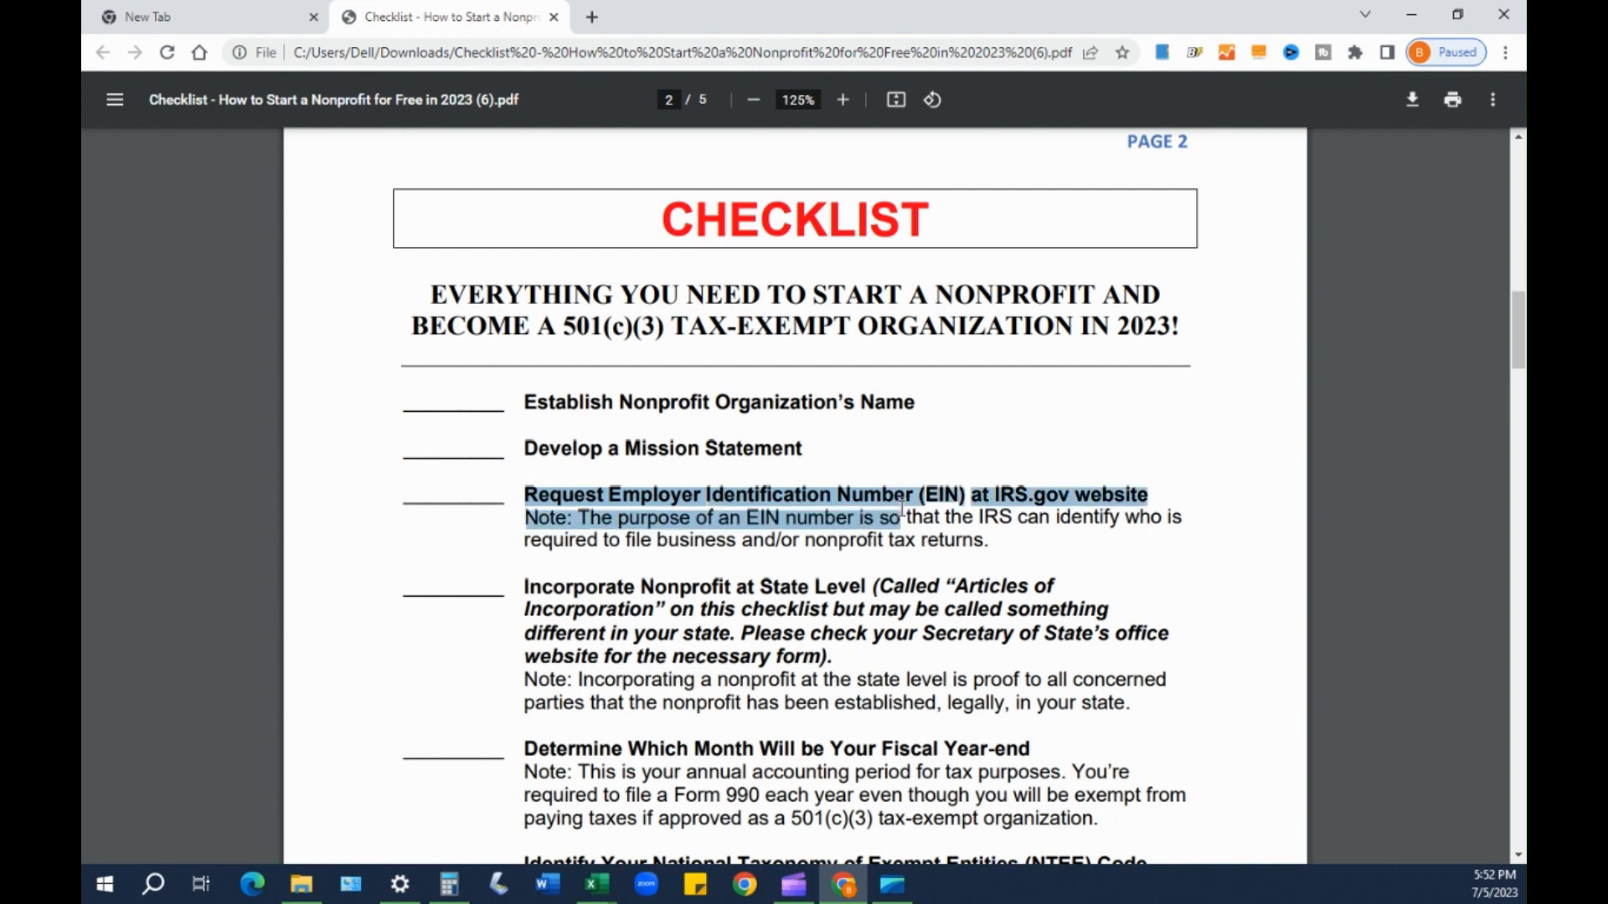
pyautogui.click(751, 589)
# - Highlight the Fiscal Year-end heading on the checklist
pyautogui.scroll(-3, 751, 589)
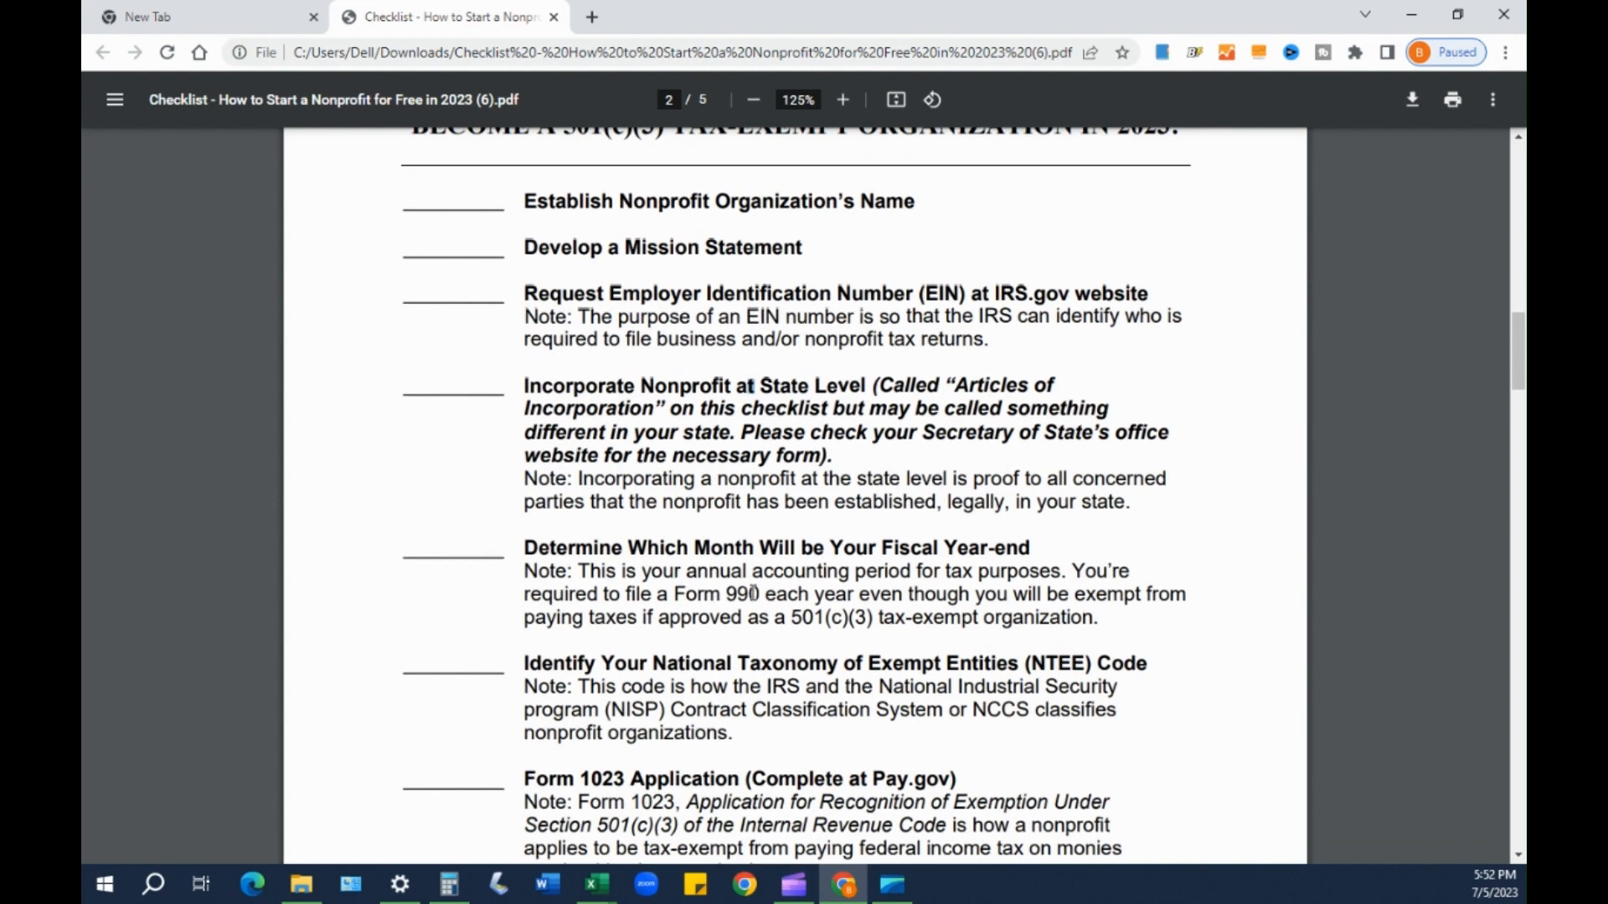
pyautogui.moveTo(527, 447); pyautogui.dragTo(1024, 453)
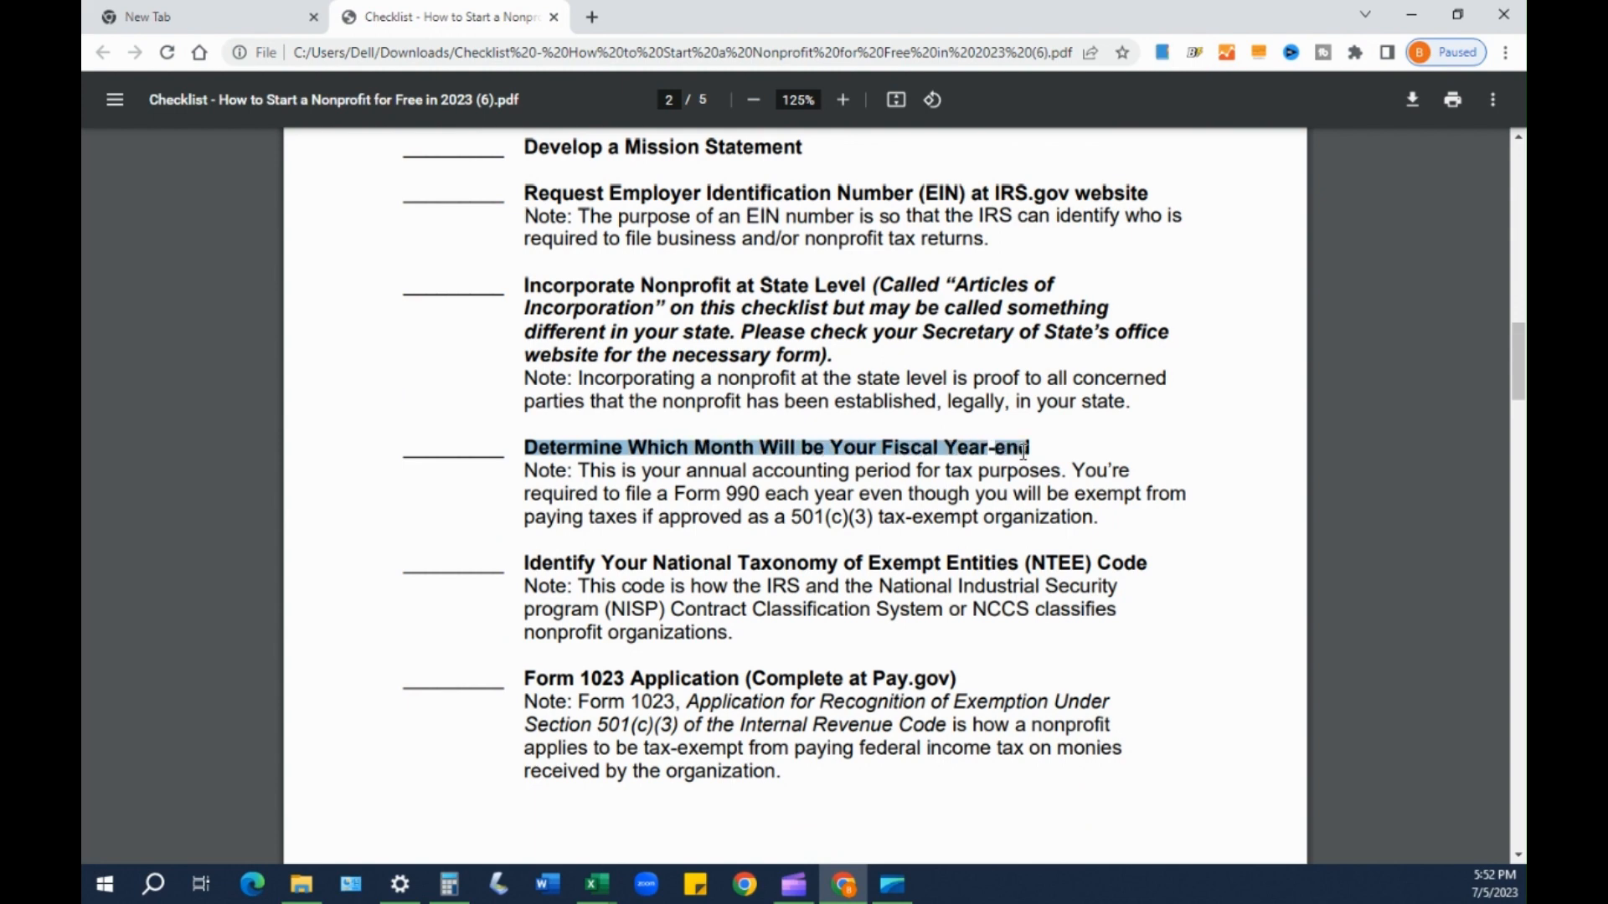
pyautogui.click(1018, 447)
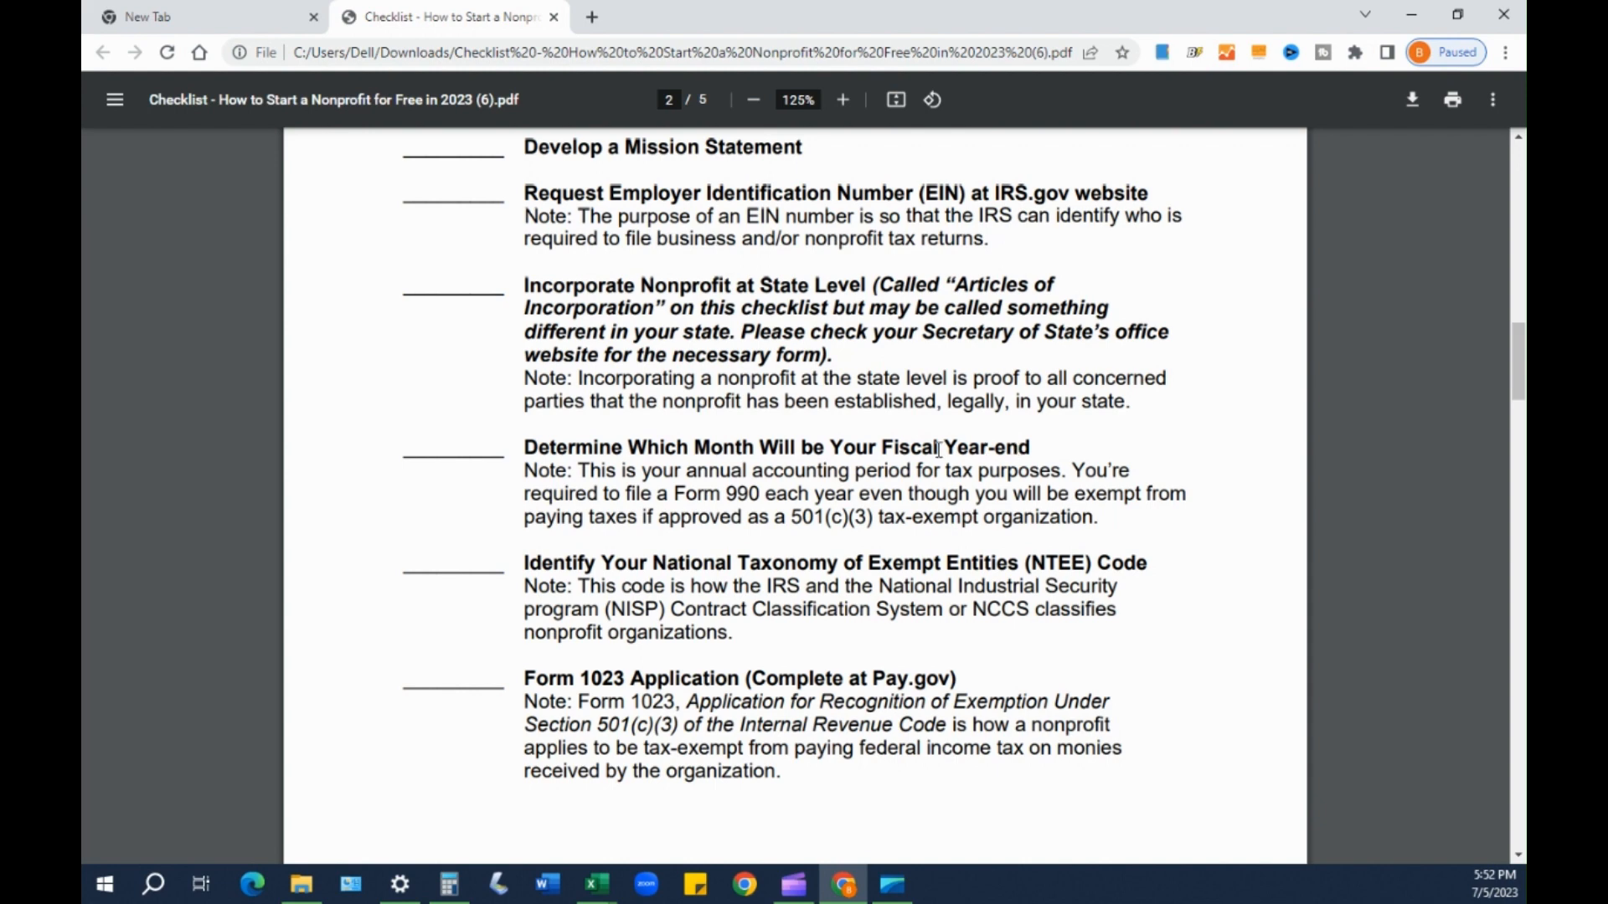
pyautogui.moveTo(576, 449); pyautogui.dragTo(645, 448)
pyautogui.click(520, 446)
pyautogui.moveTo(609, 446); pyautogui.dragTo(1032, 449)
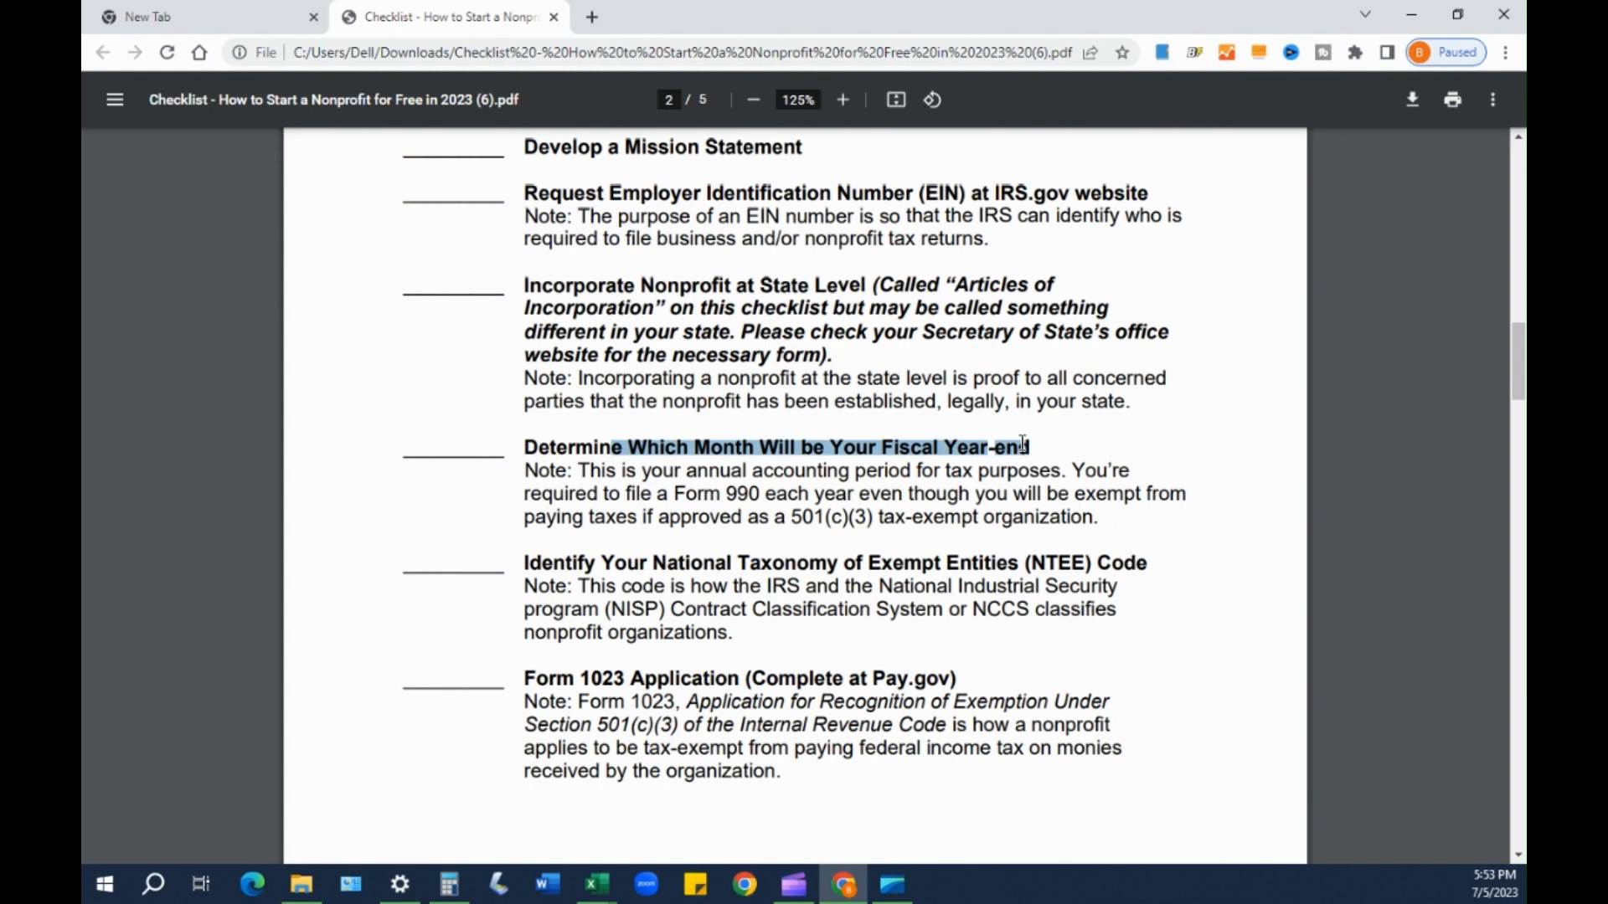
pyautogui.moveTo(1022, 444)
pyautogui.mouseDown()
pyautogui.moveTo(1007, 449)
pyautogui.moveTo(1038, 450)
pyautogui.mouseUp()
pyautogui.moveTo(1038, 450); pyautogui.dragTo(990, 459)
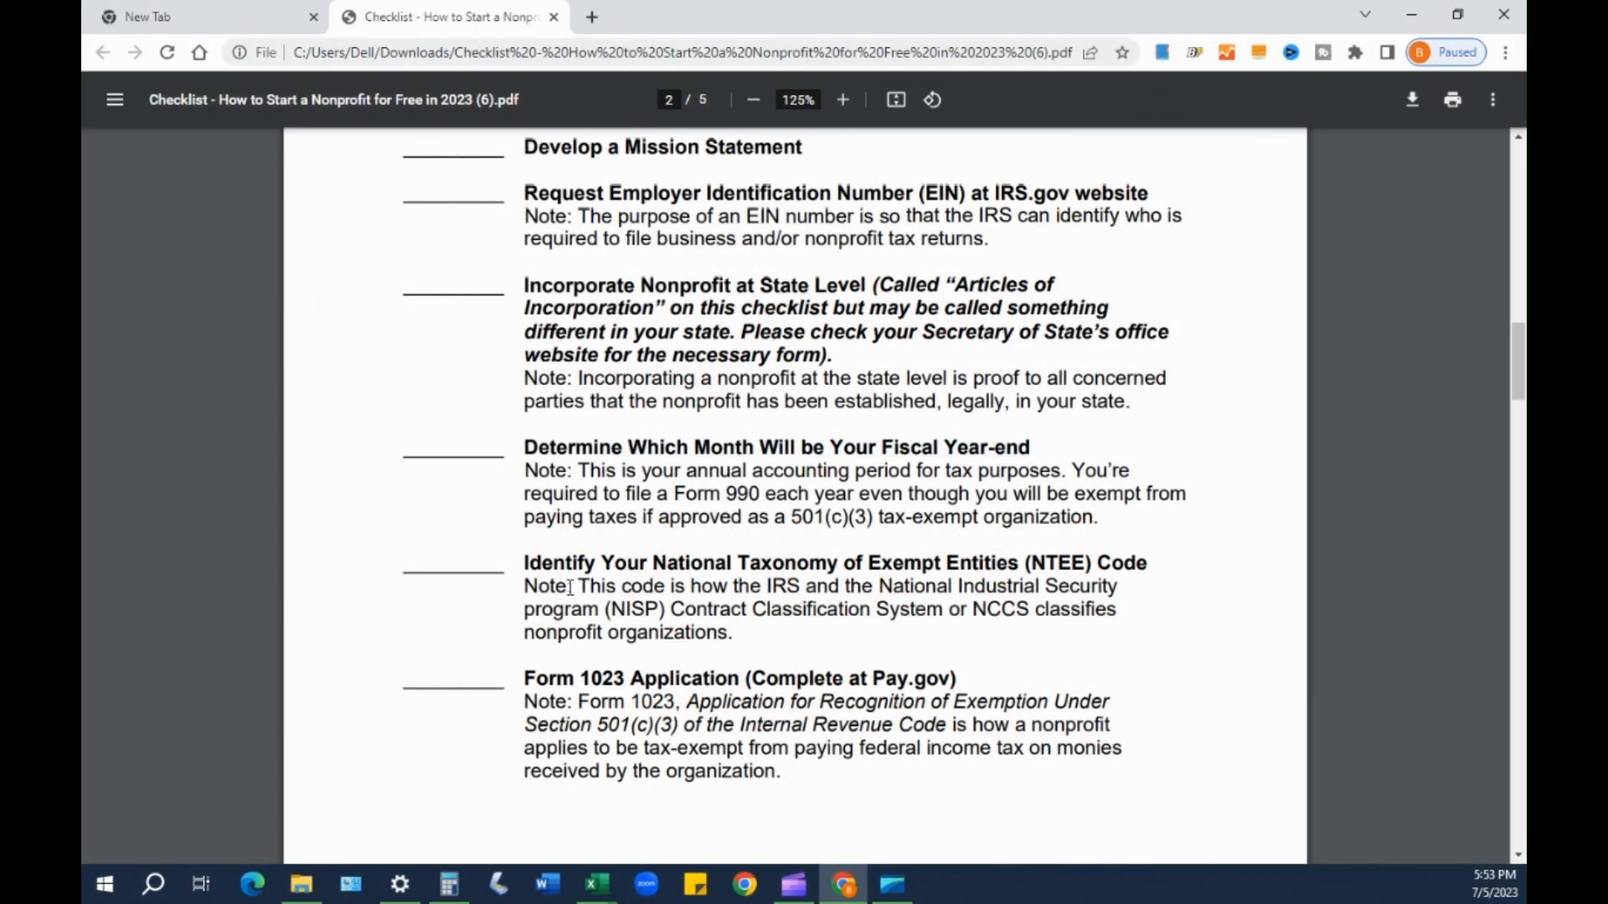
# - Highlight the NTEE Code heading and its (NTEE) abbreviation
pyautogui.moveTo(566, 563); pyautogui.dragTo(957, 567)
pyautogui.moveTo(1006, 562); pyautogui.dragTo(1111, 549)
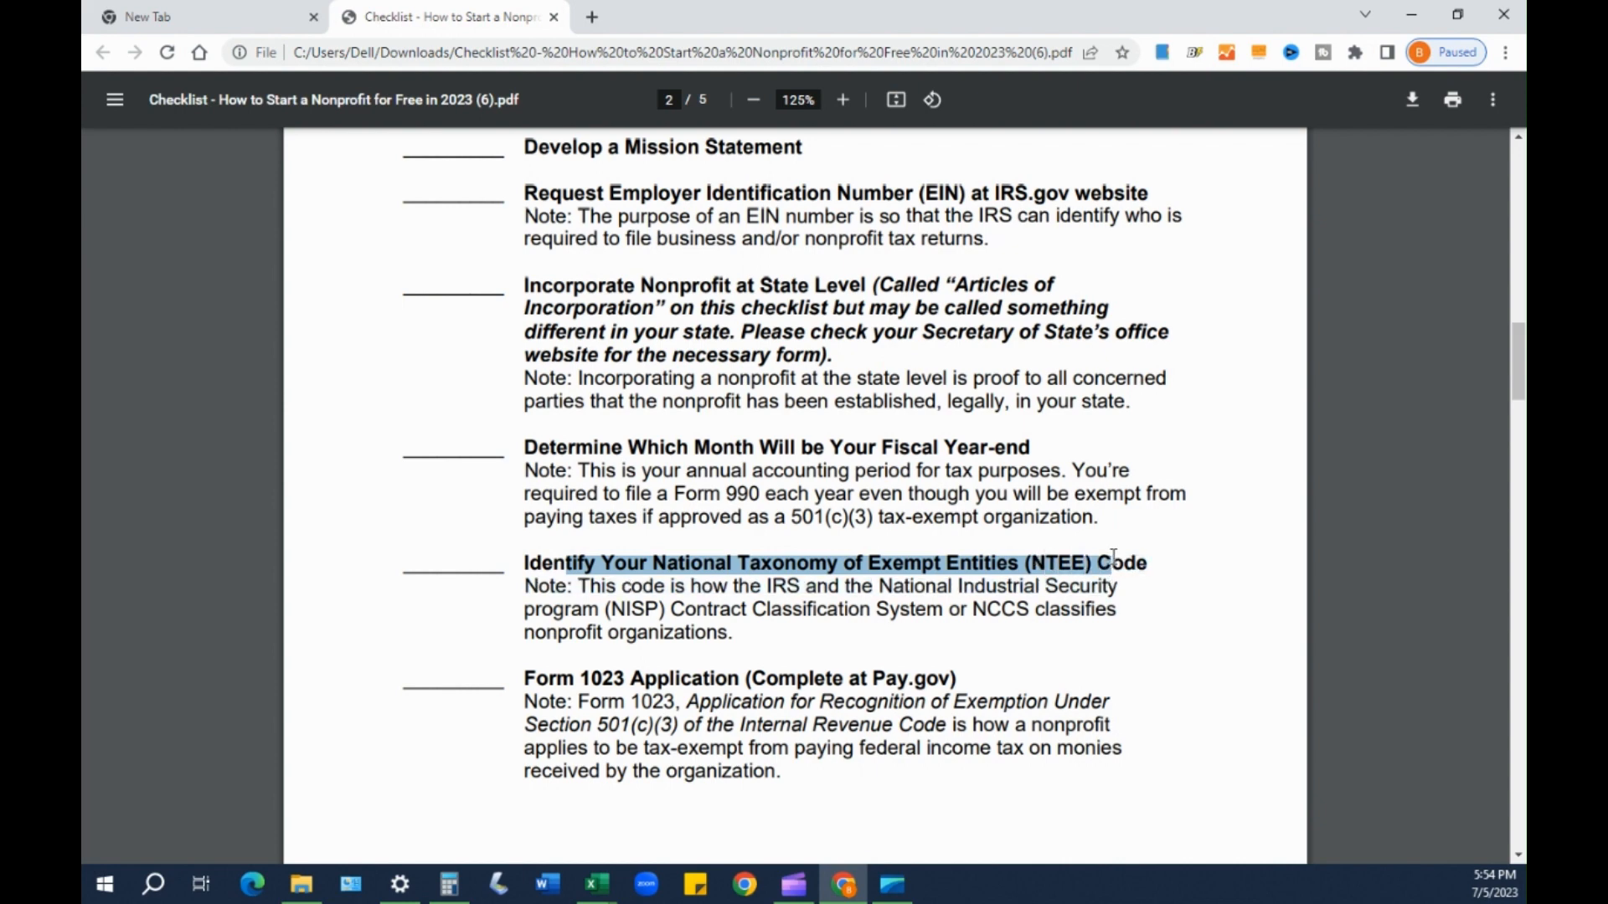
pyautogui.click(1039, 561)
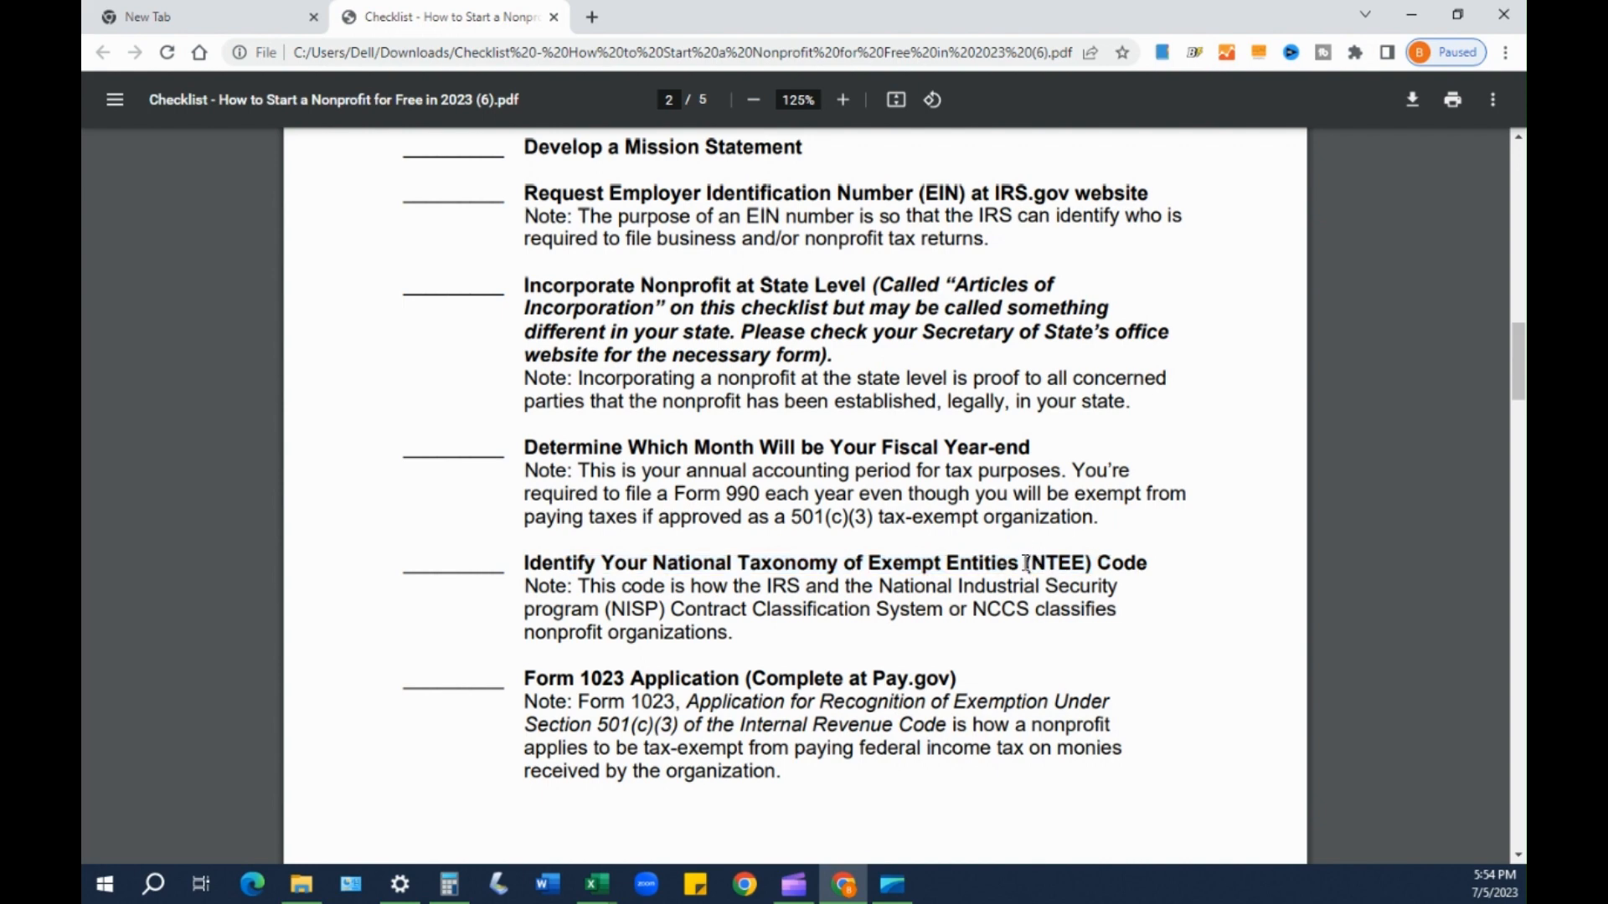
pyautogui.moveTo(1009, 563); pyautogui.dragTo(1094, 565)
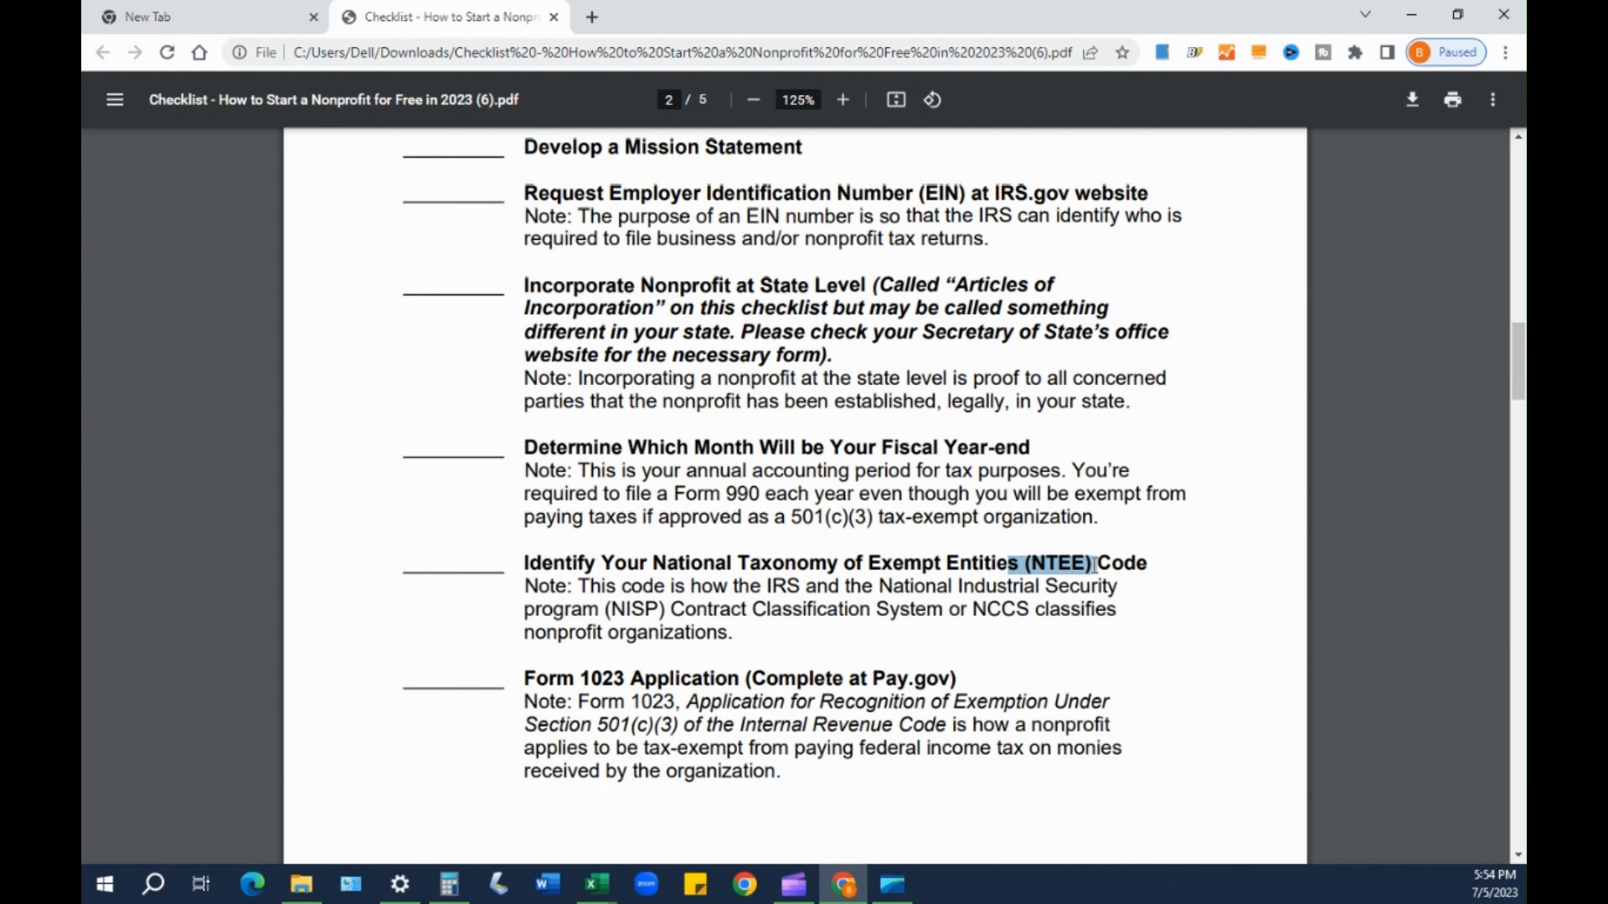
pyautogui.click(829, 568)
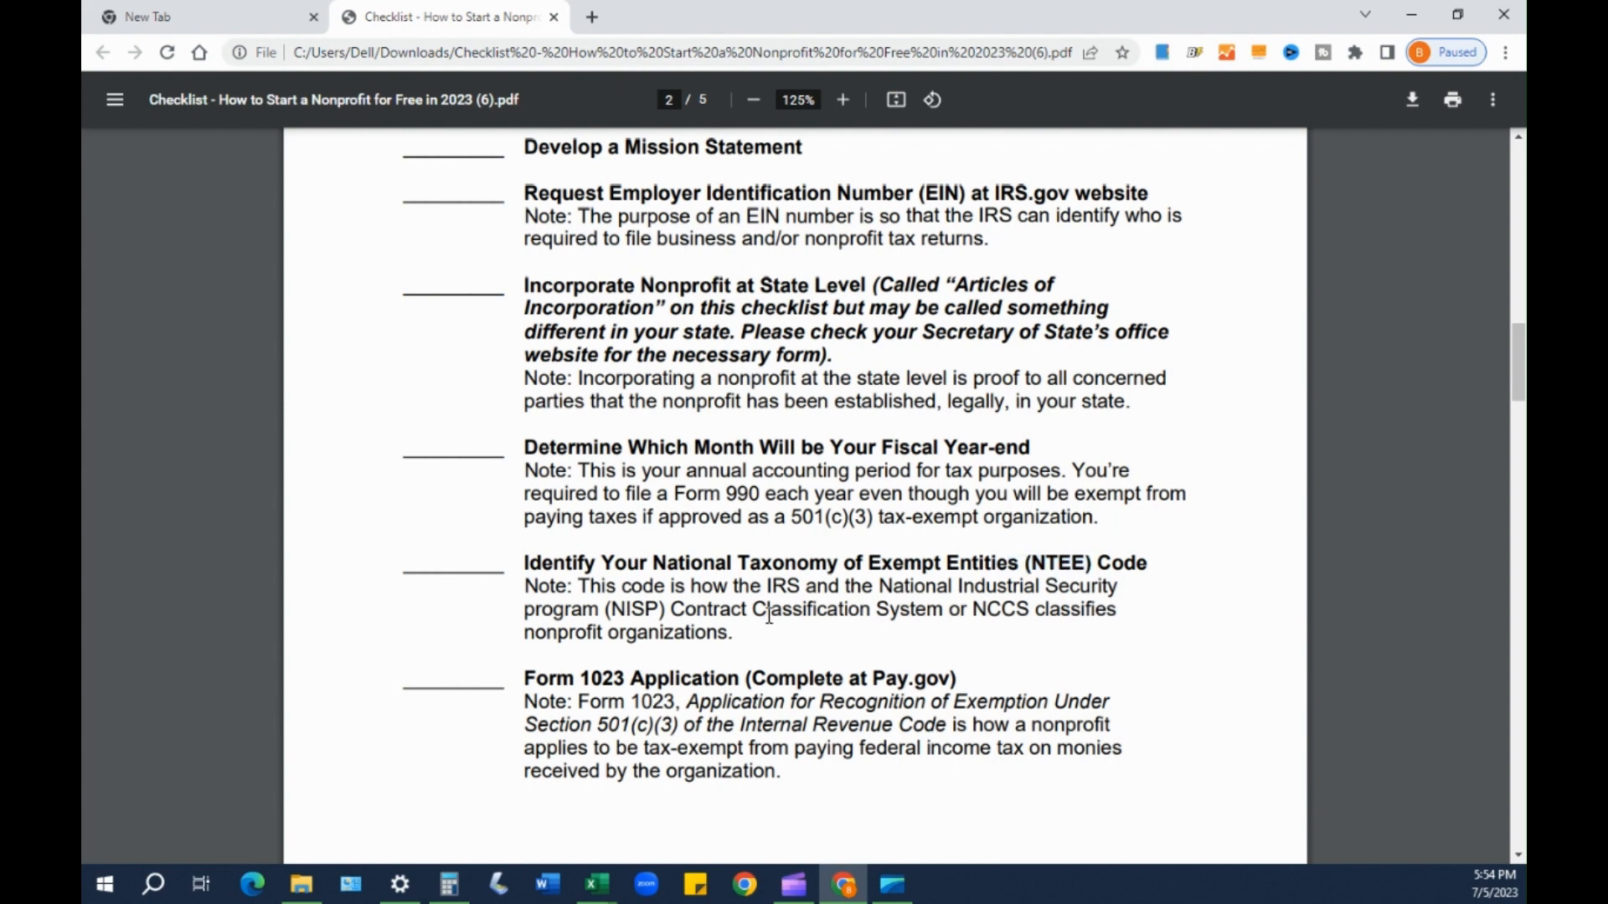
# - Highlight the Form 1023 Application heading
pyautogui.scroll(-5, 768, 617)
pyautogui.doubleClick(528, 276)
pyautogui.click(588, 269)
pyautogui.moveTo(523, 276); pyautogui.dragTo(748, 283)
pyautogui.click(733, 340)
# - Move to page 3 and highlight the Articles of Incorporation heading, including Provisions
pyautogui.scroll(-5, 725, 351)
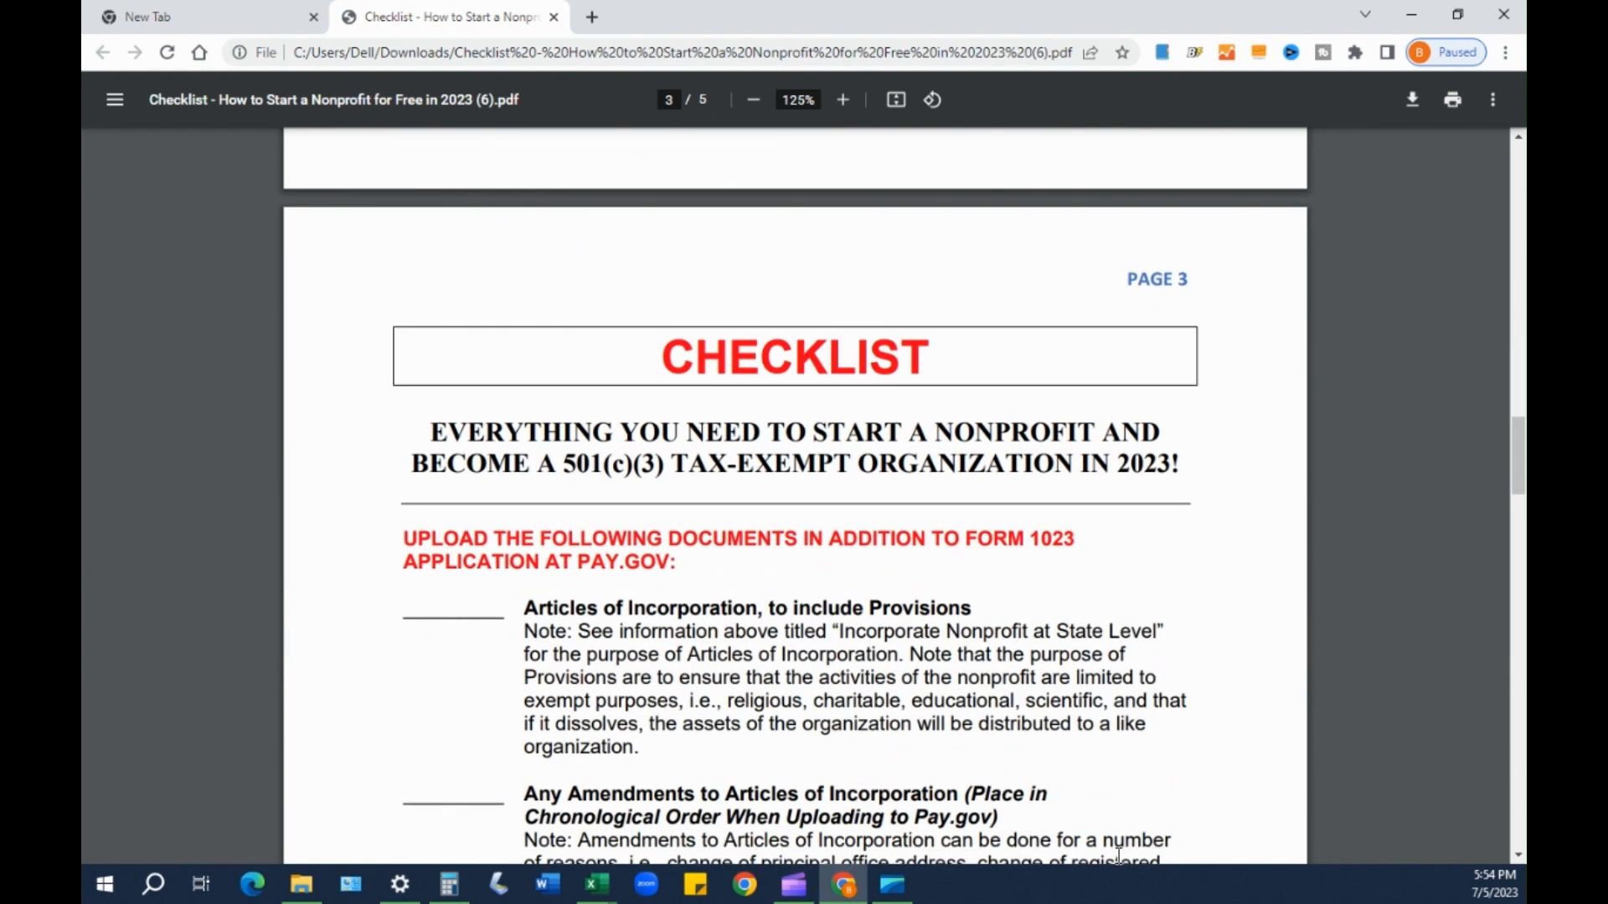
pyautogui.scroll(-4, 1038, 685)
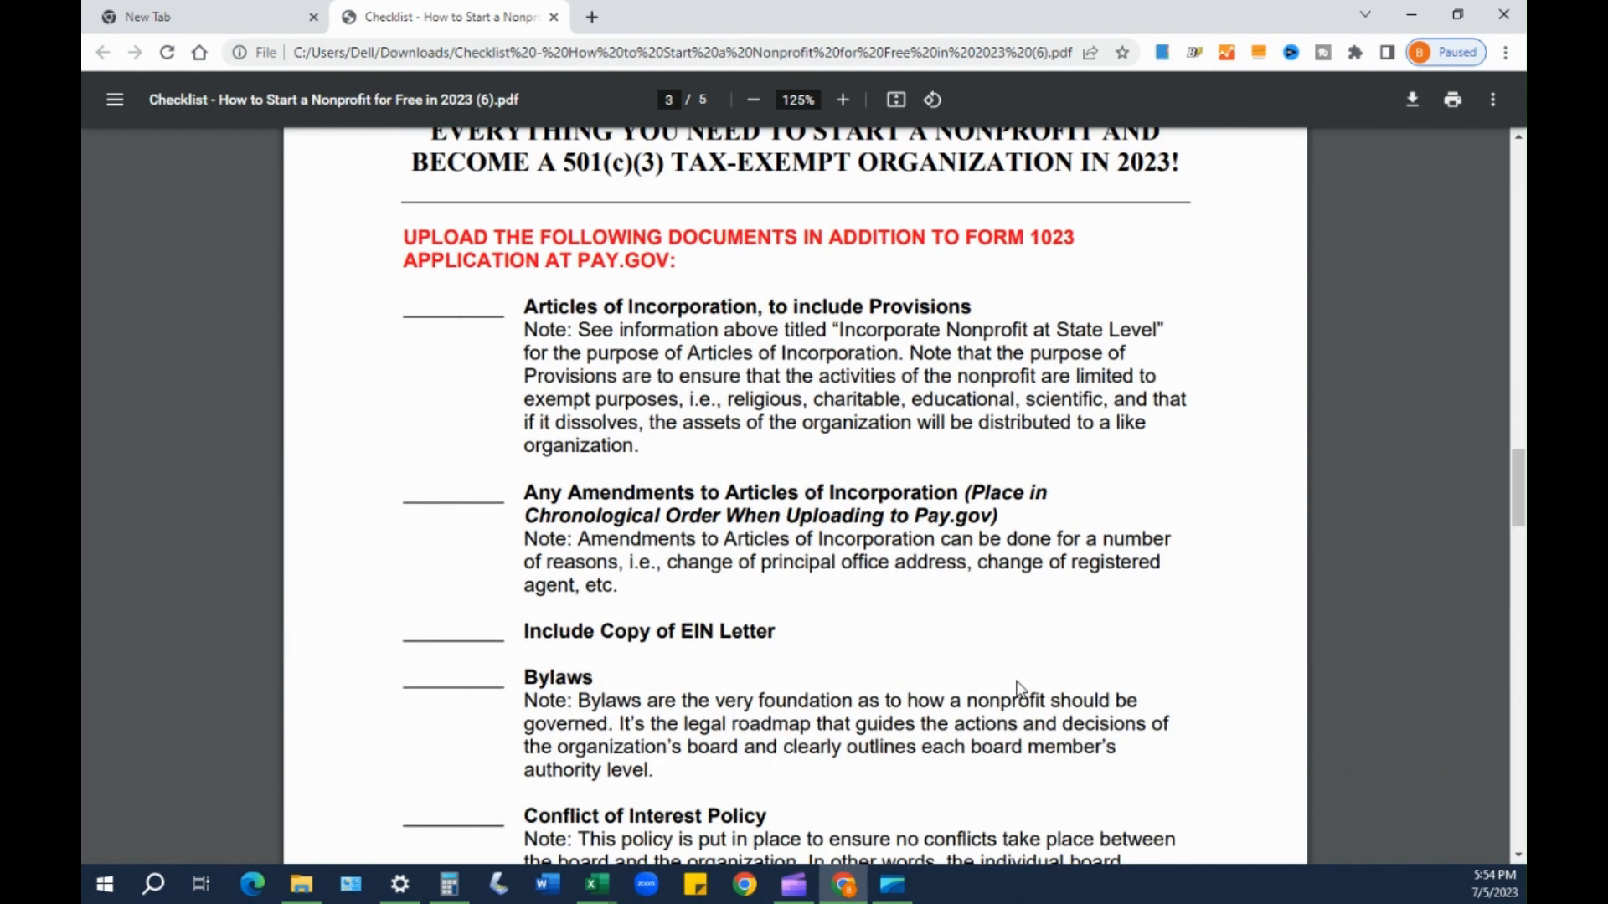
pyautogui.scroll(1, 617, 339)
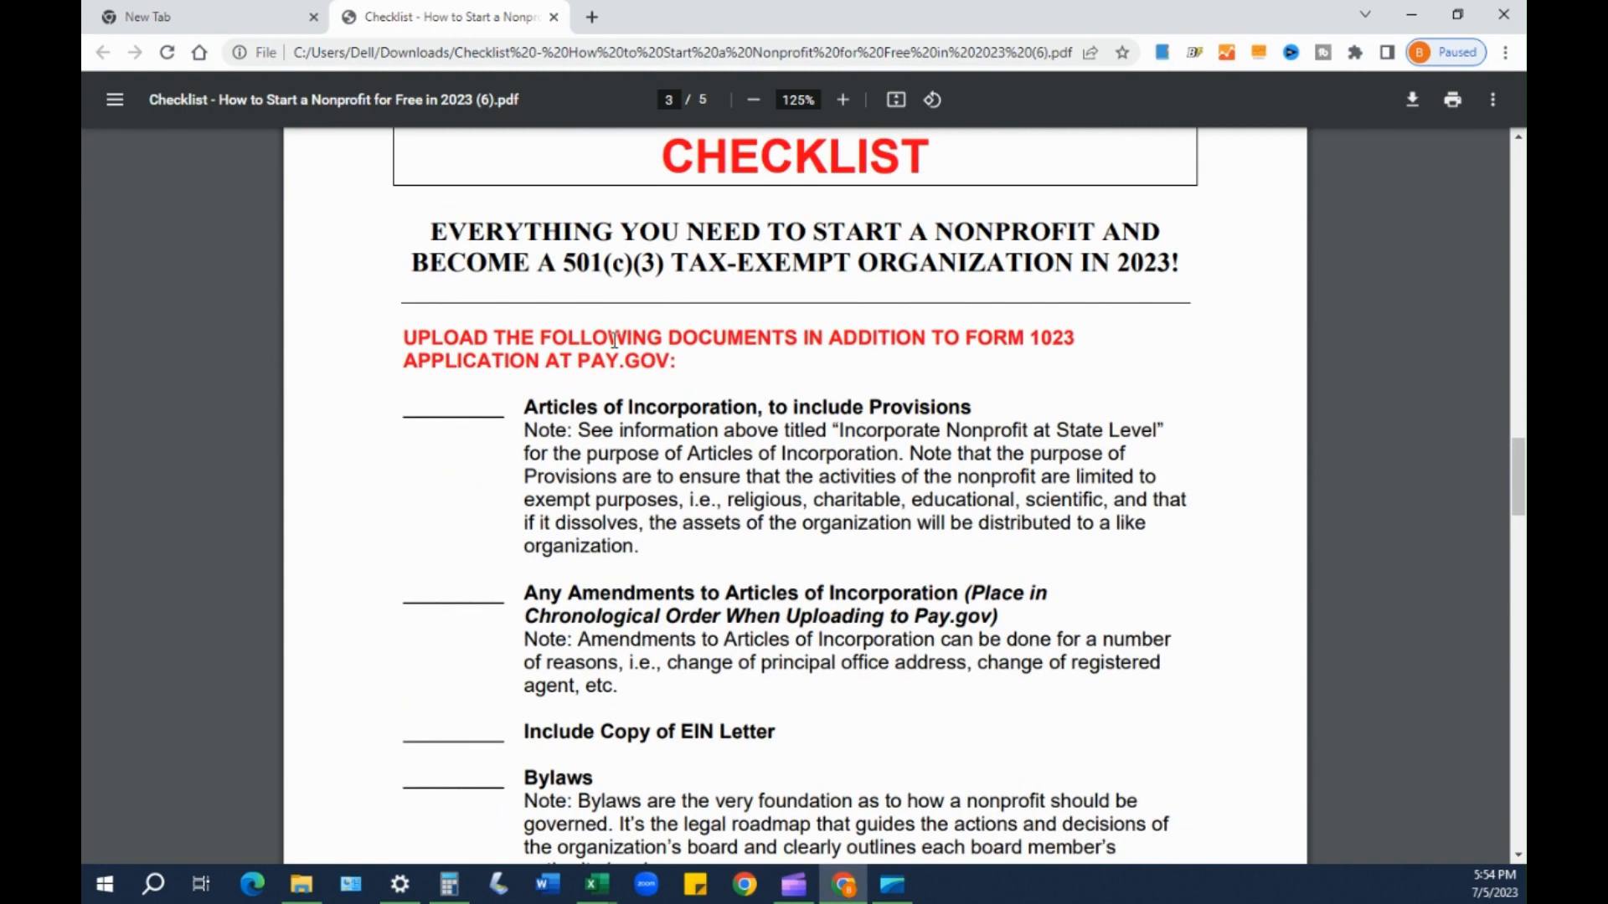
pyautogui.scroll(1, 489, 414)
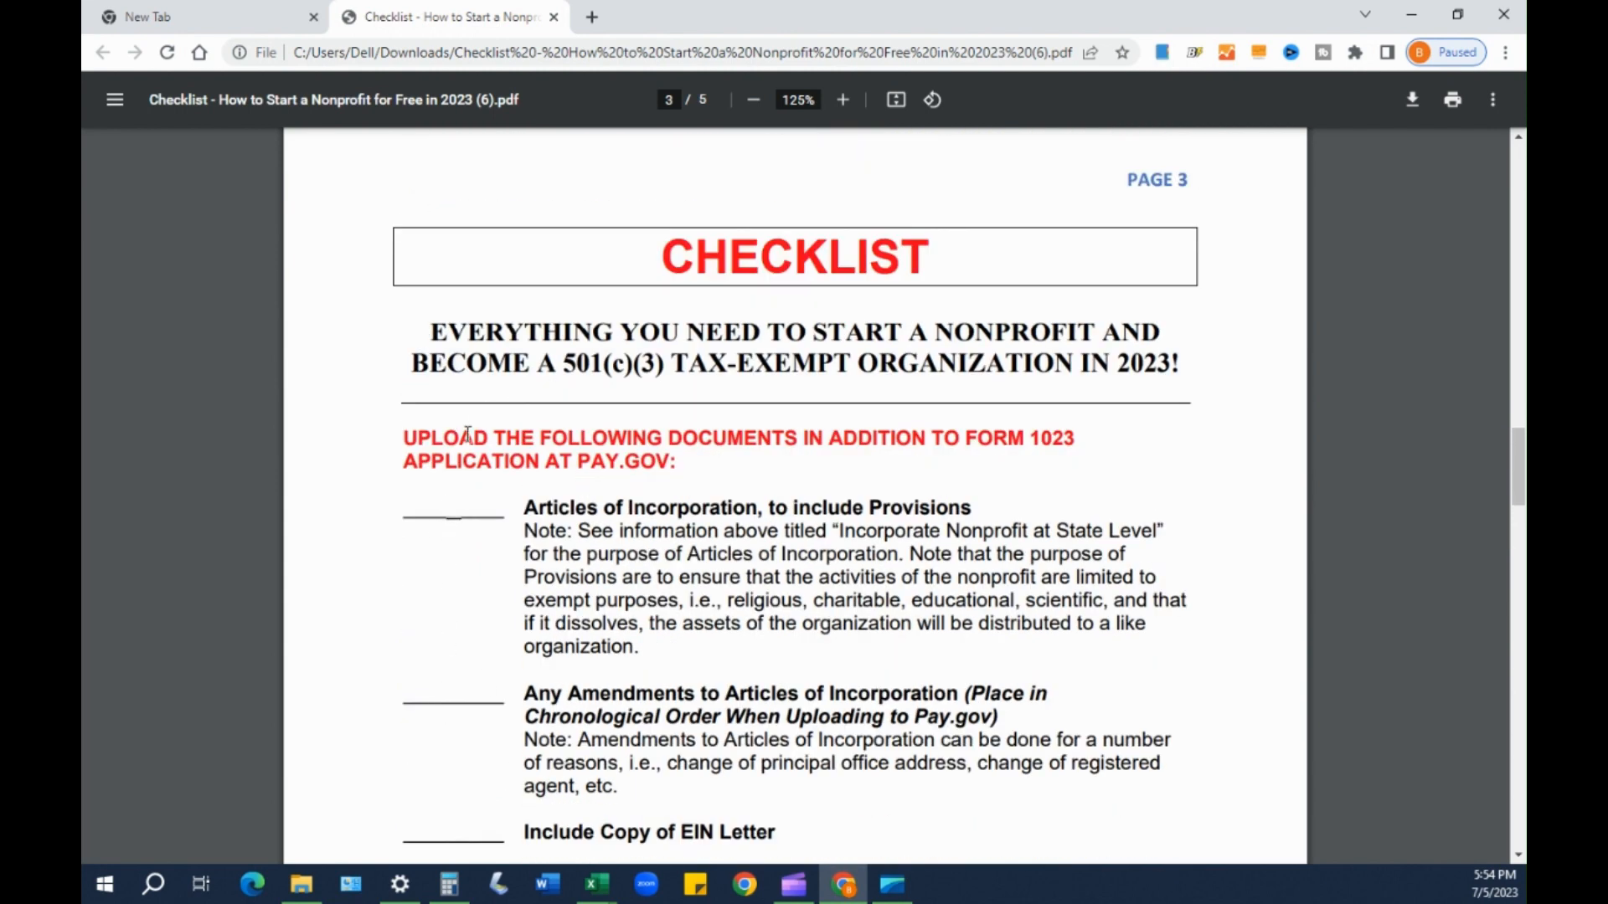
pyautogui.scroll(7, 544, 473)
pyautogui.scroll(3, 538, 463)
pyautogui.scroll(-1, 470, 470)
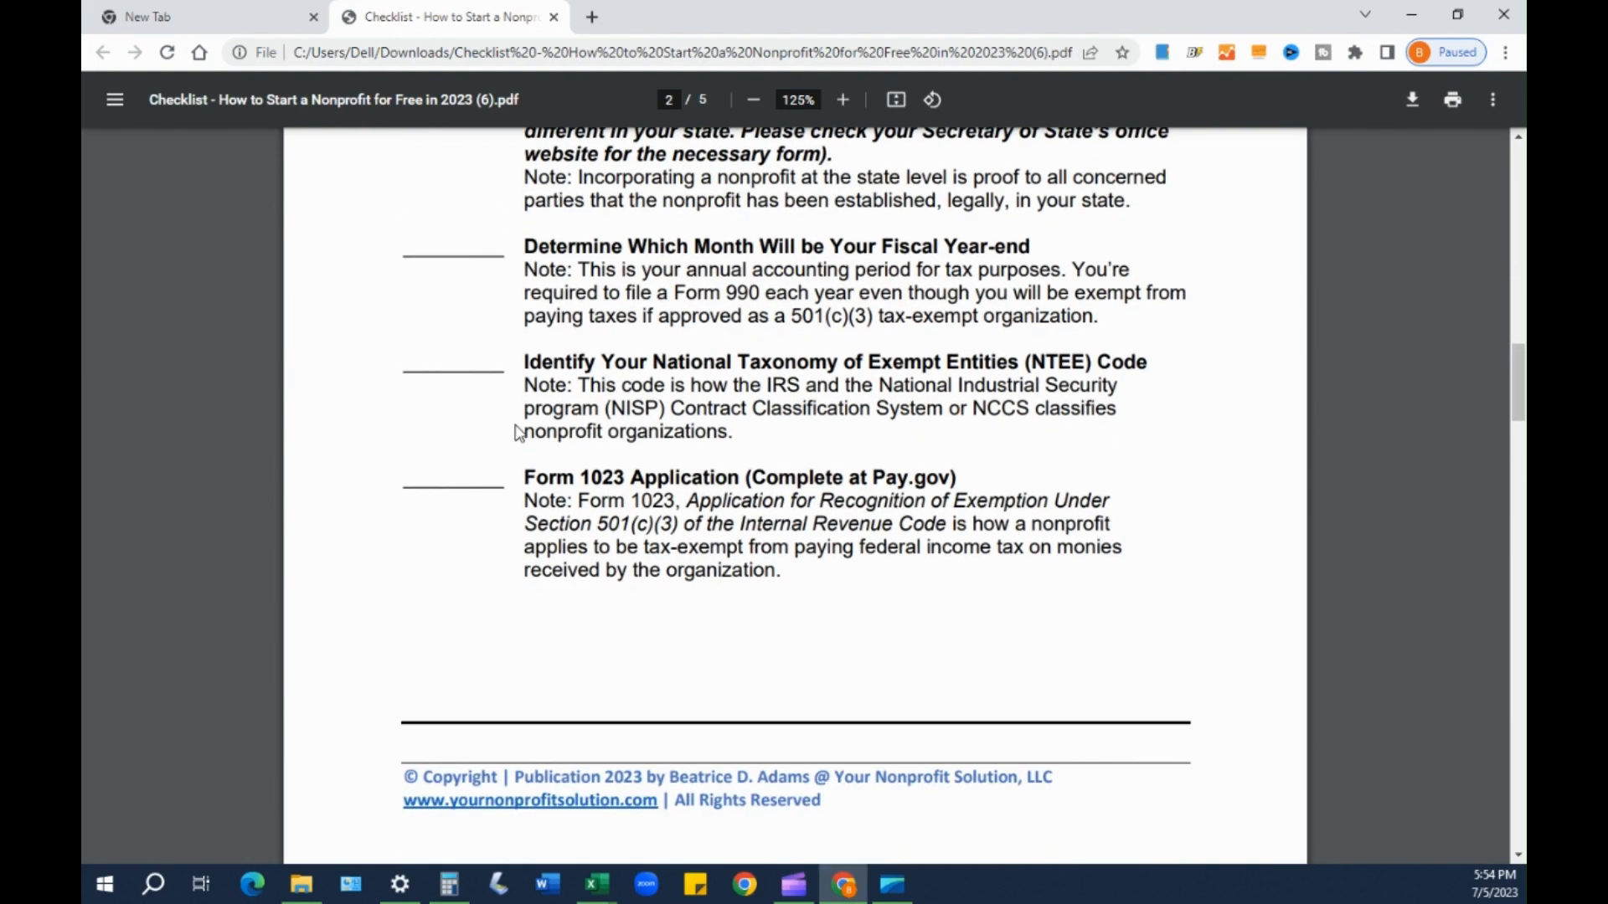
pyautogui.scroll(-10, 521, 421)
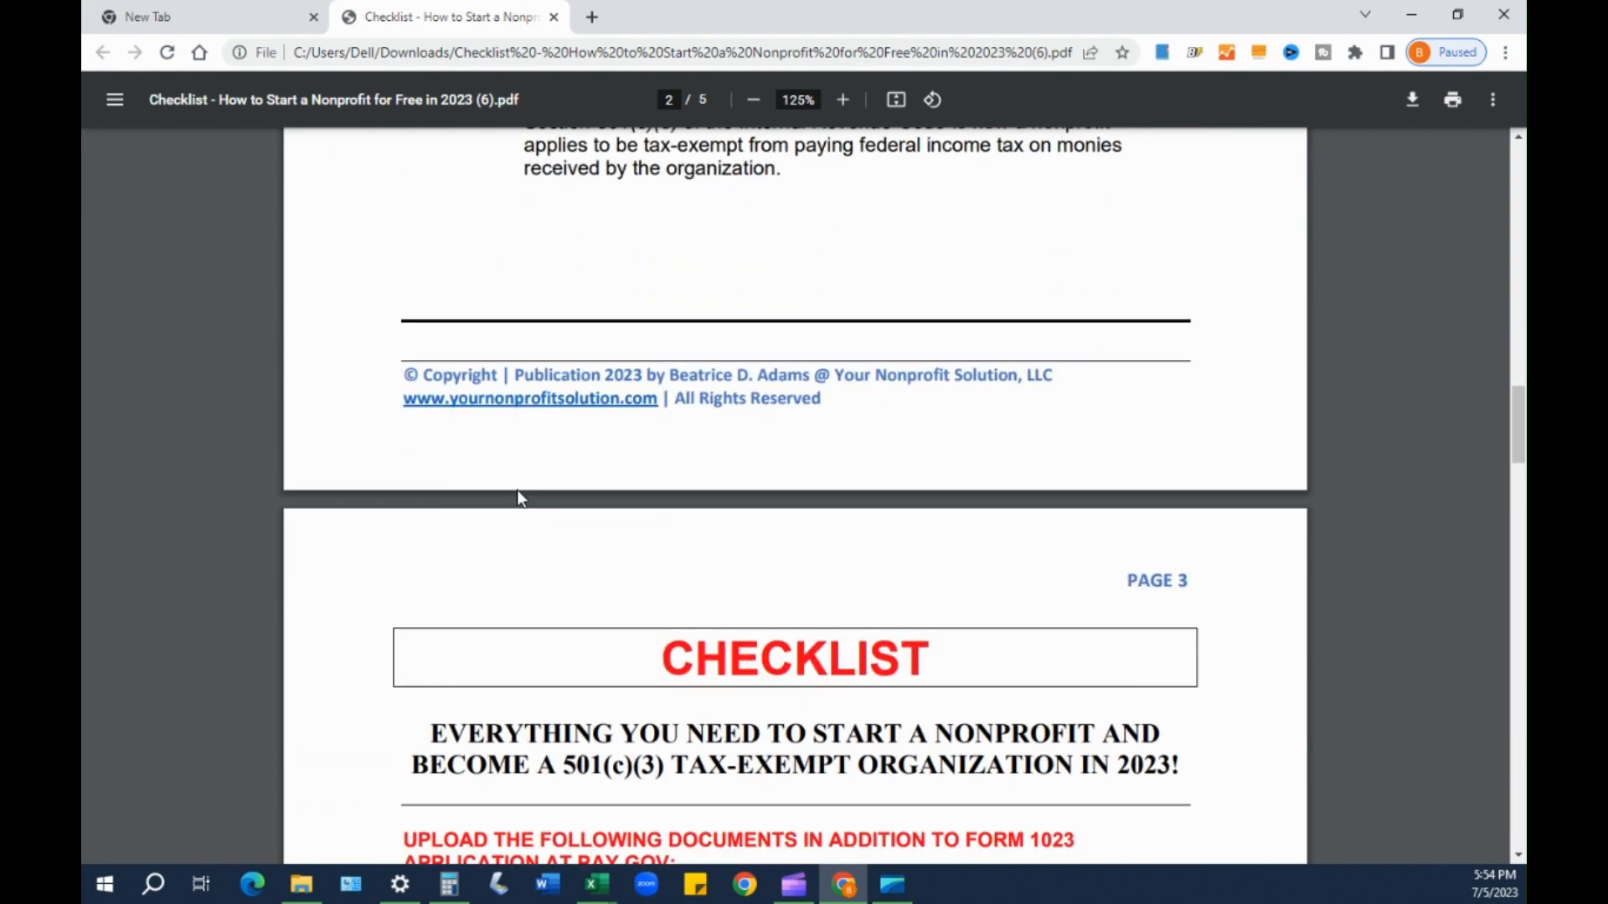
pyautogui.doubleClick(532, 506)
pyautogui.doubleClick(764, 507)
pyautogui.moveTo(764, 515); pyautogui.dragTo(959, 502)
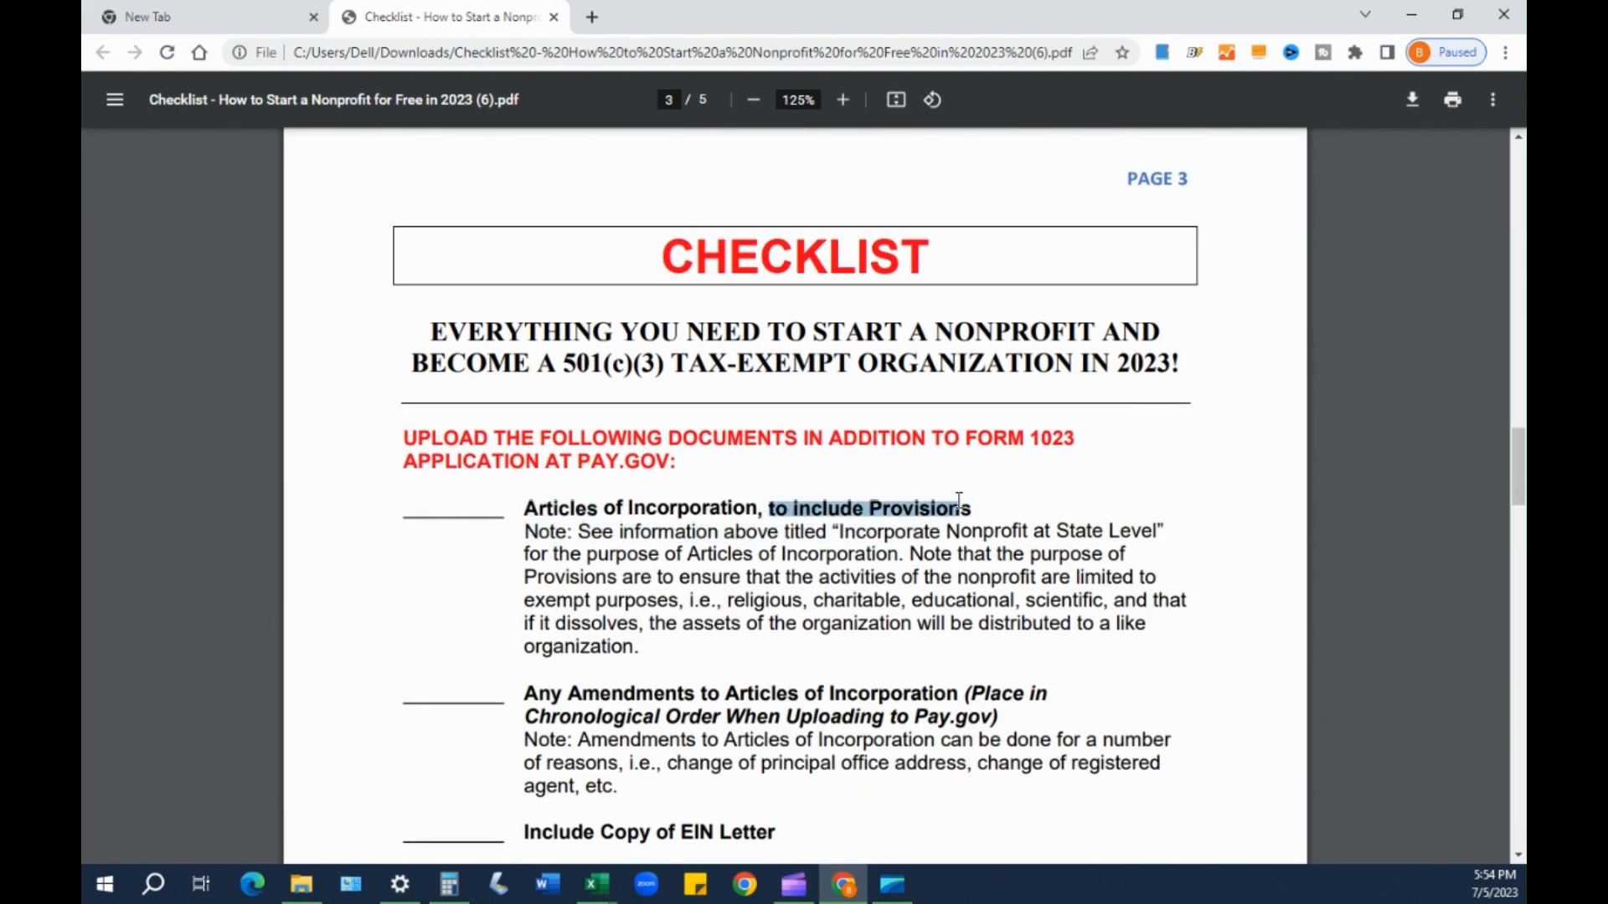
pyautogui.click(620, 485)
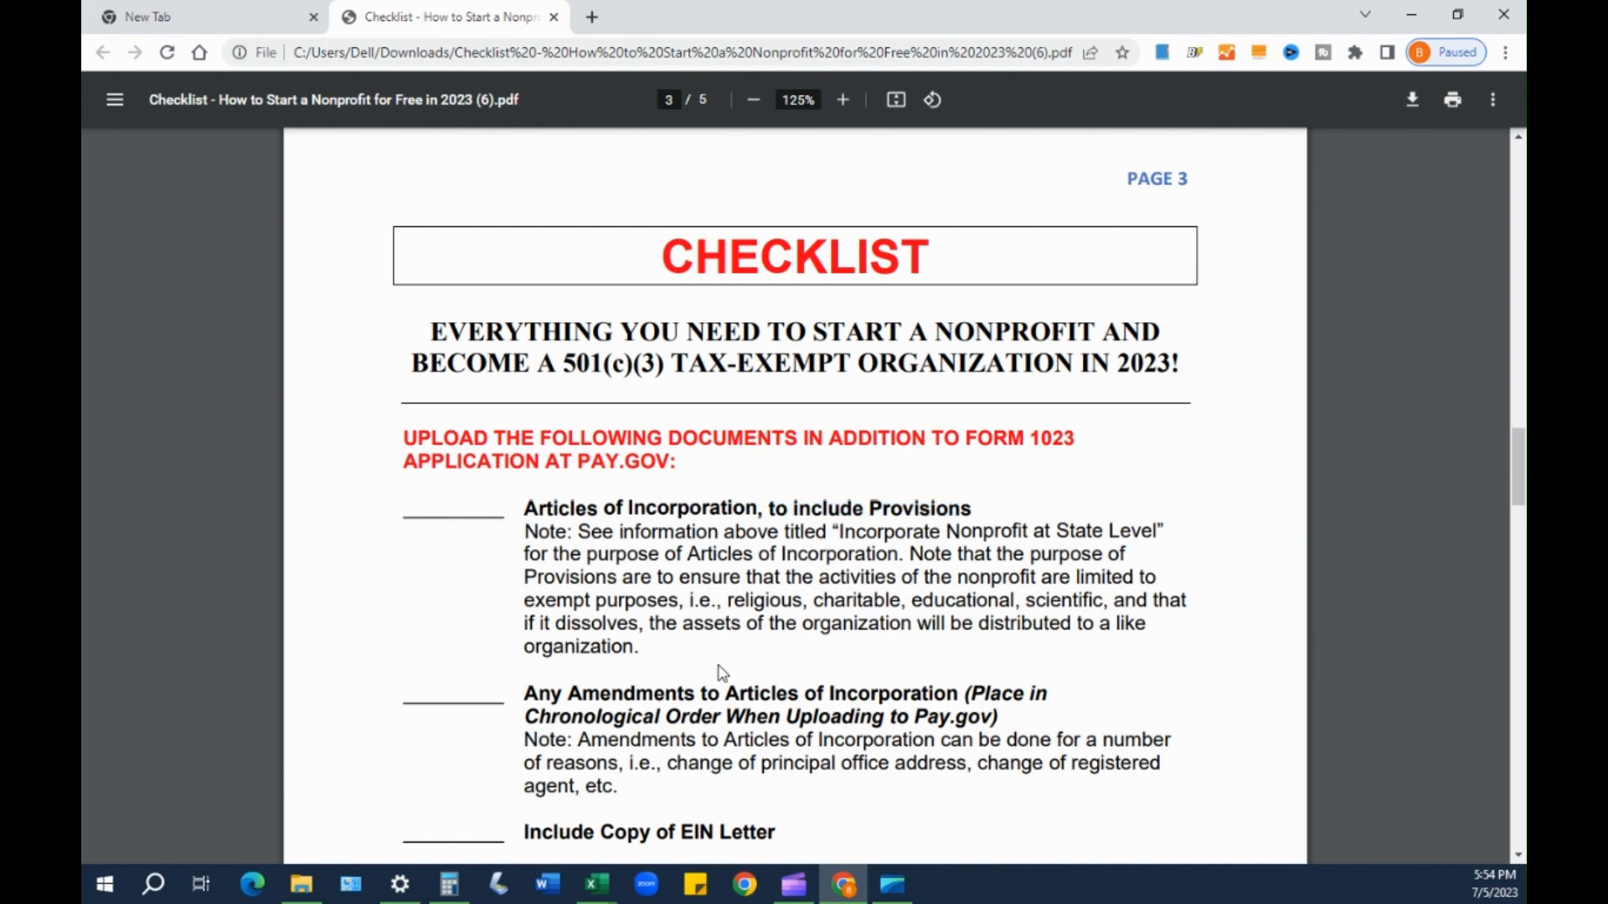
# - Highlight the Any Amendments to Articles of Incorporation heading
pyautogui.scroll(-1, 722, 673)
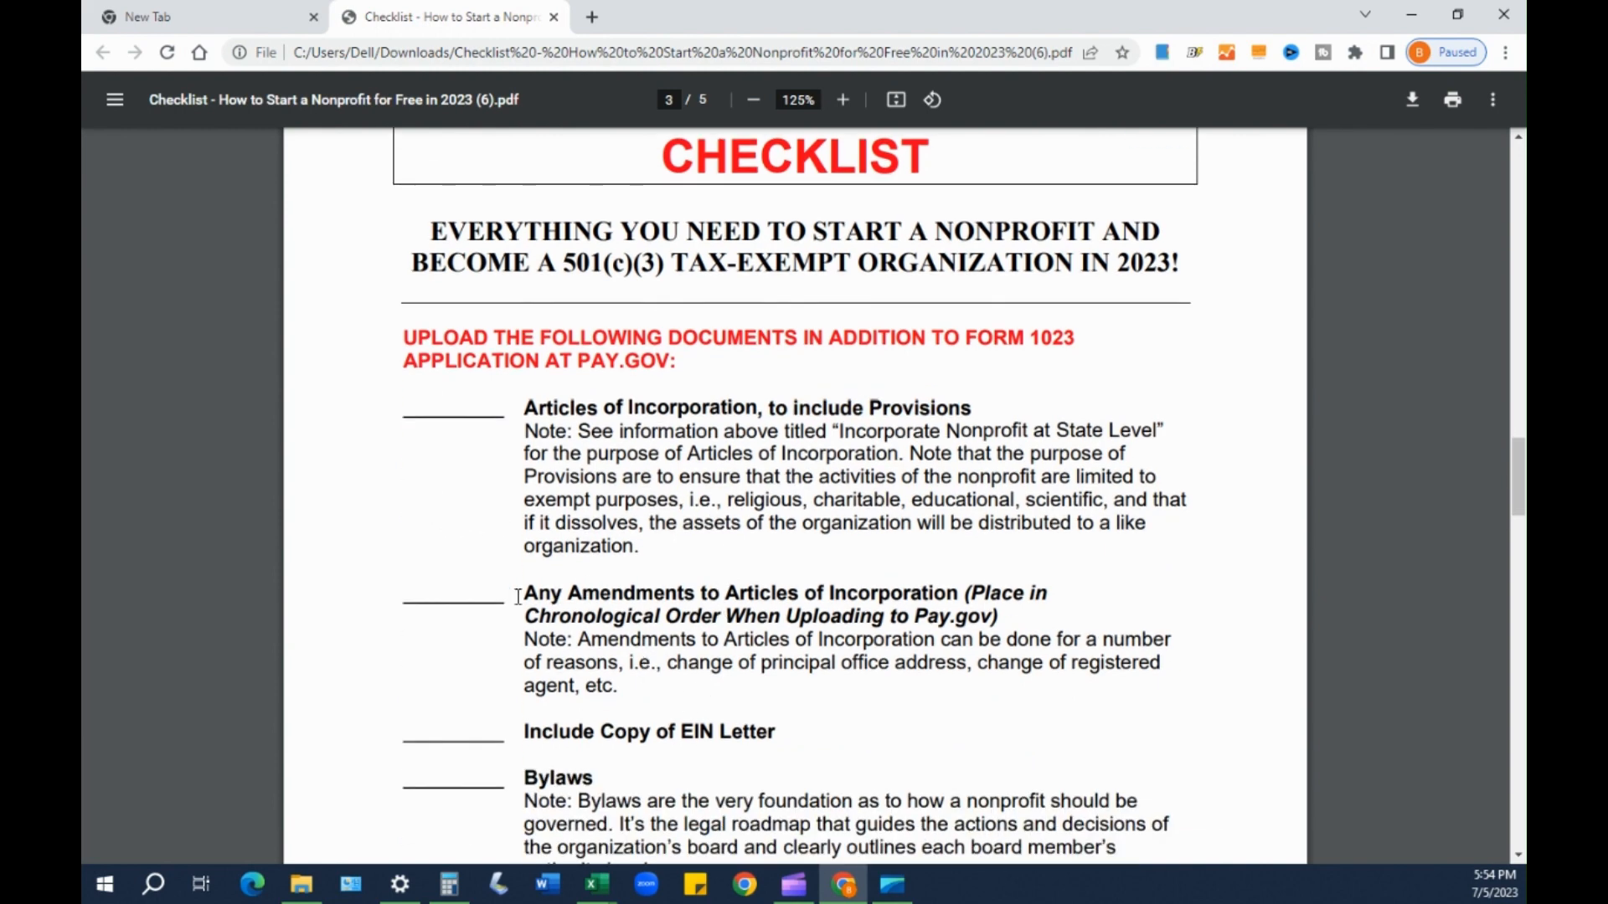
pyautogui.moveTo(556, 601); pyautogui.dragTo(955, 588)
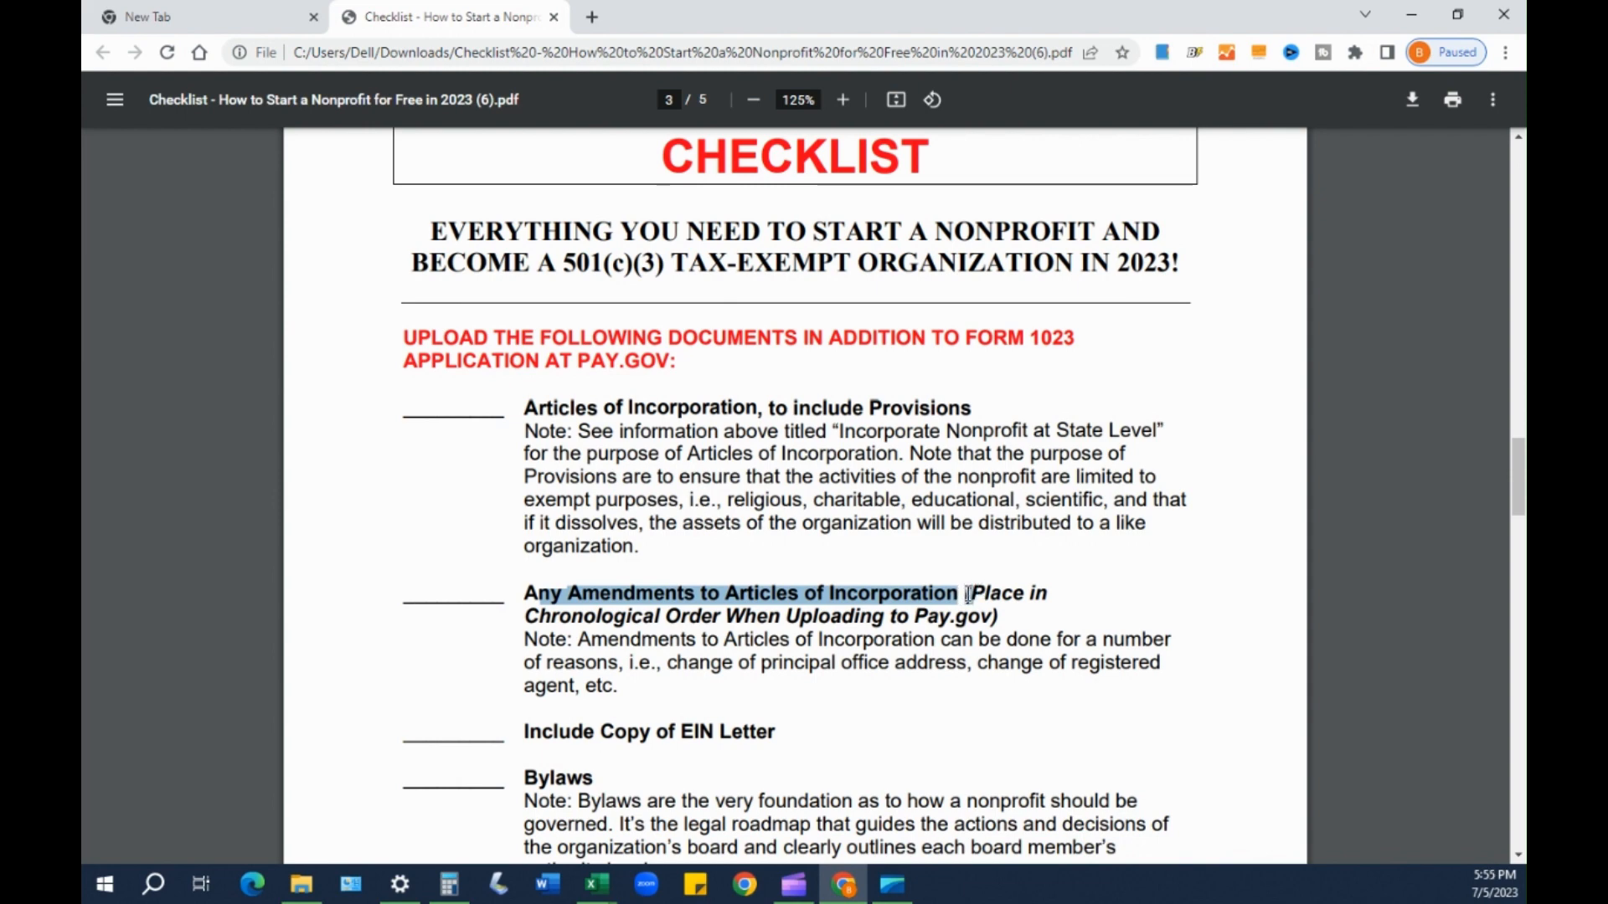
pyautogui.click(968, 595)
pyautogui.moveTo(924, 595); pyautogui.dragTo(735, 585)
pyautogui.click(735, 585)
pyautogui.moveTo(525, 590); pyautogui.dragTo(902, 591)
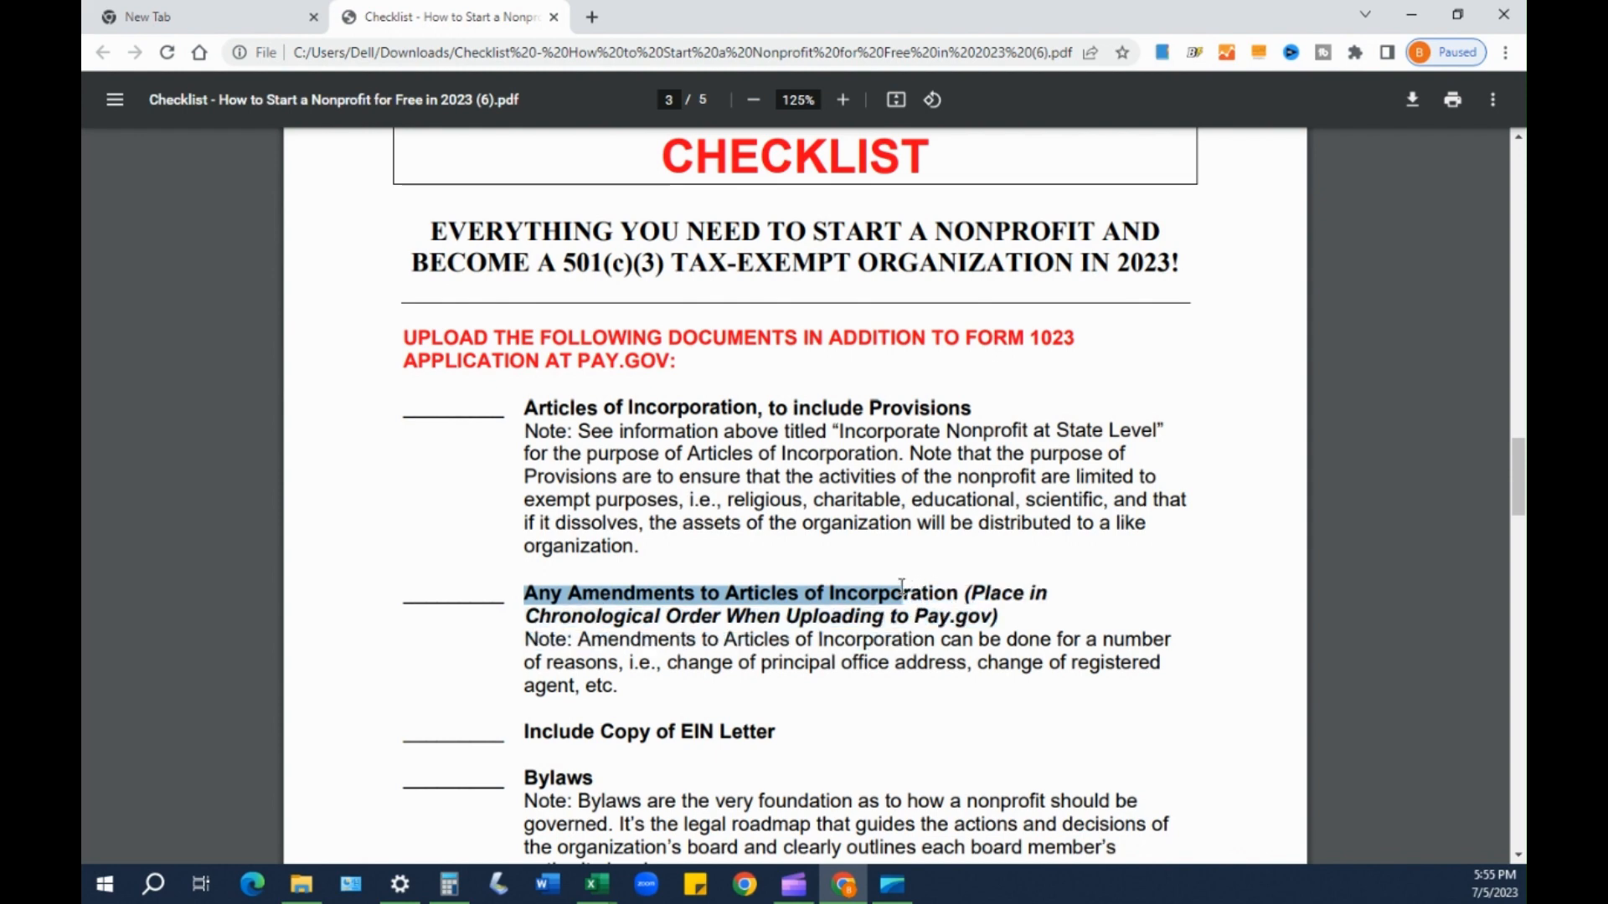
pyautogui.scroll(-1, 871, 670)
pyautogui.click(598, 633)
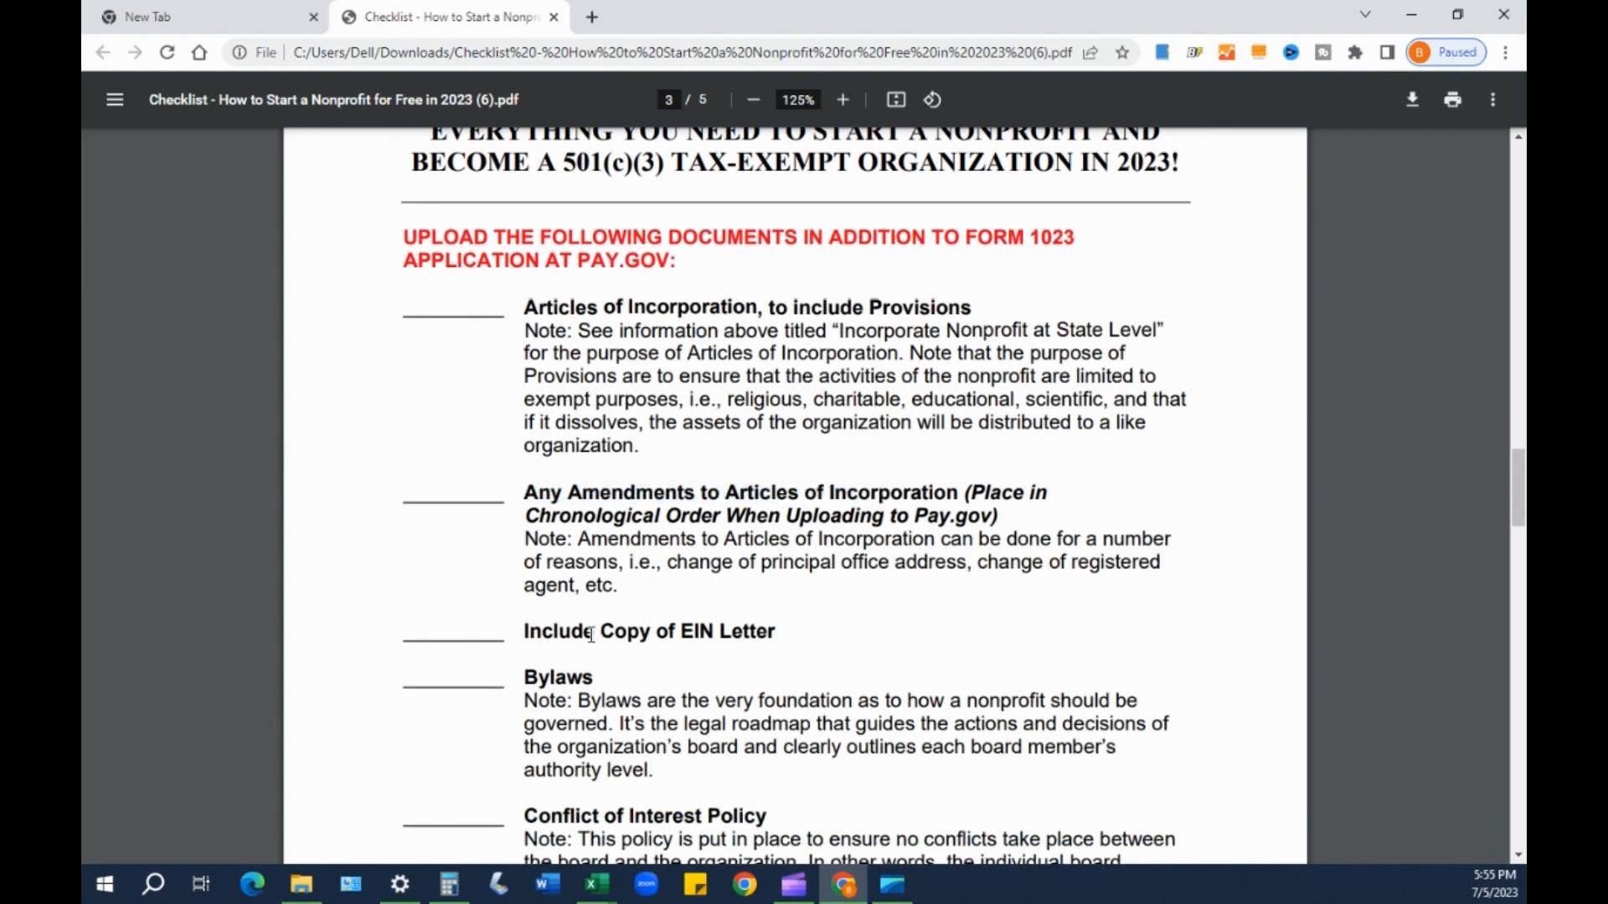
pyautogui.moveTo(529, 633); pyautogui.dragTo(777, 634)
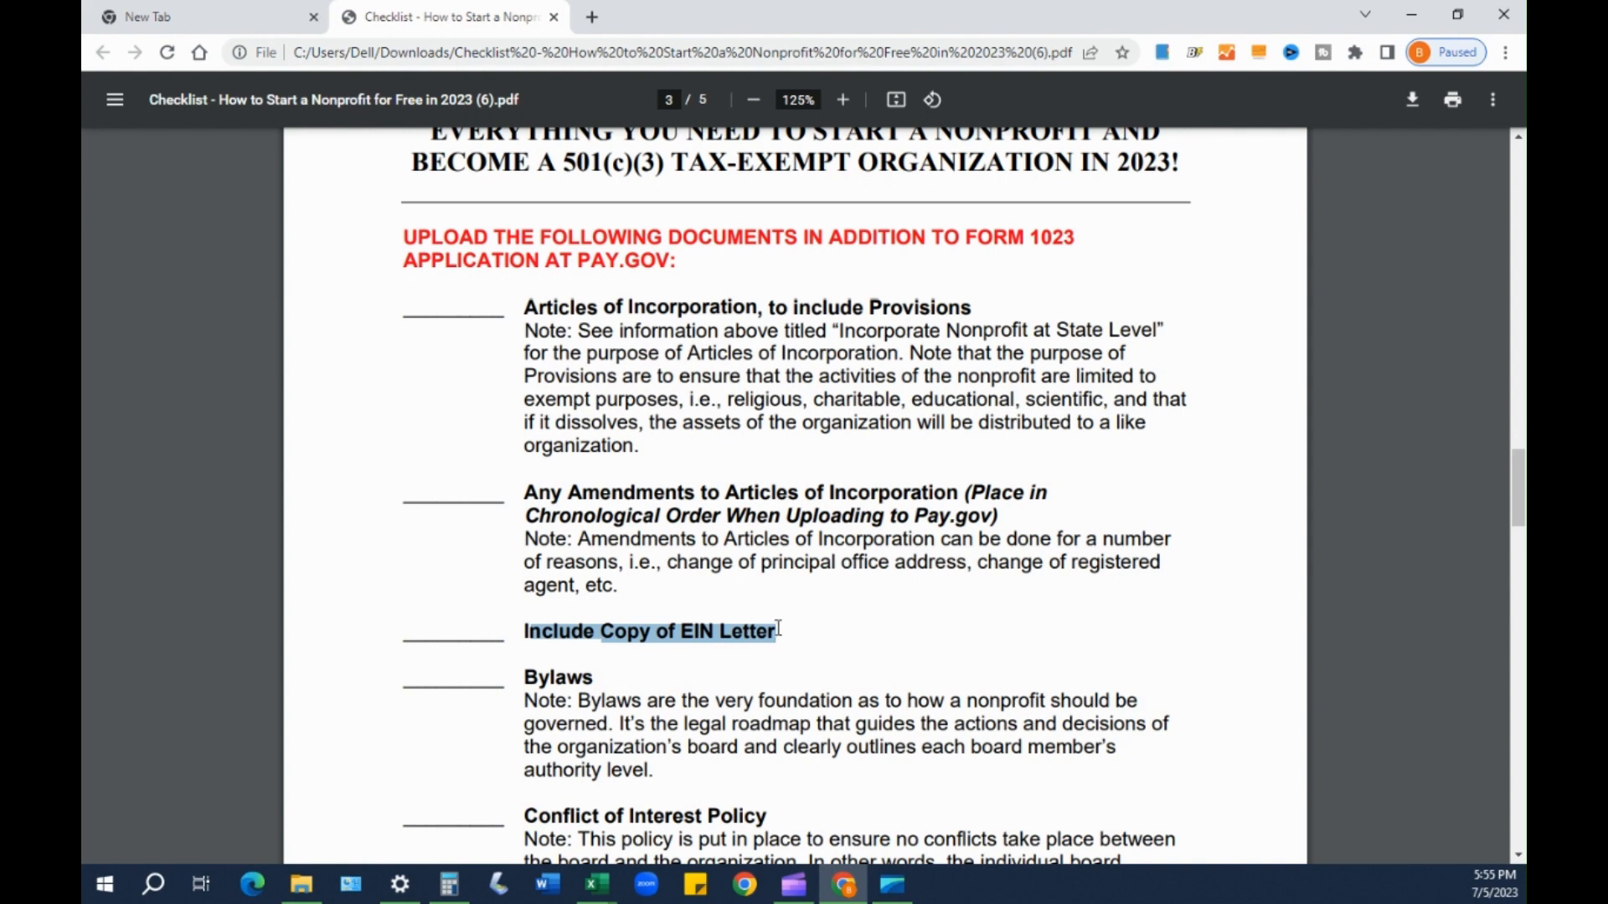
pyautogui.scroll(-2, 775, 649)
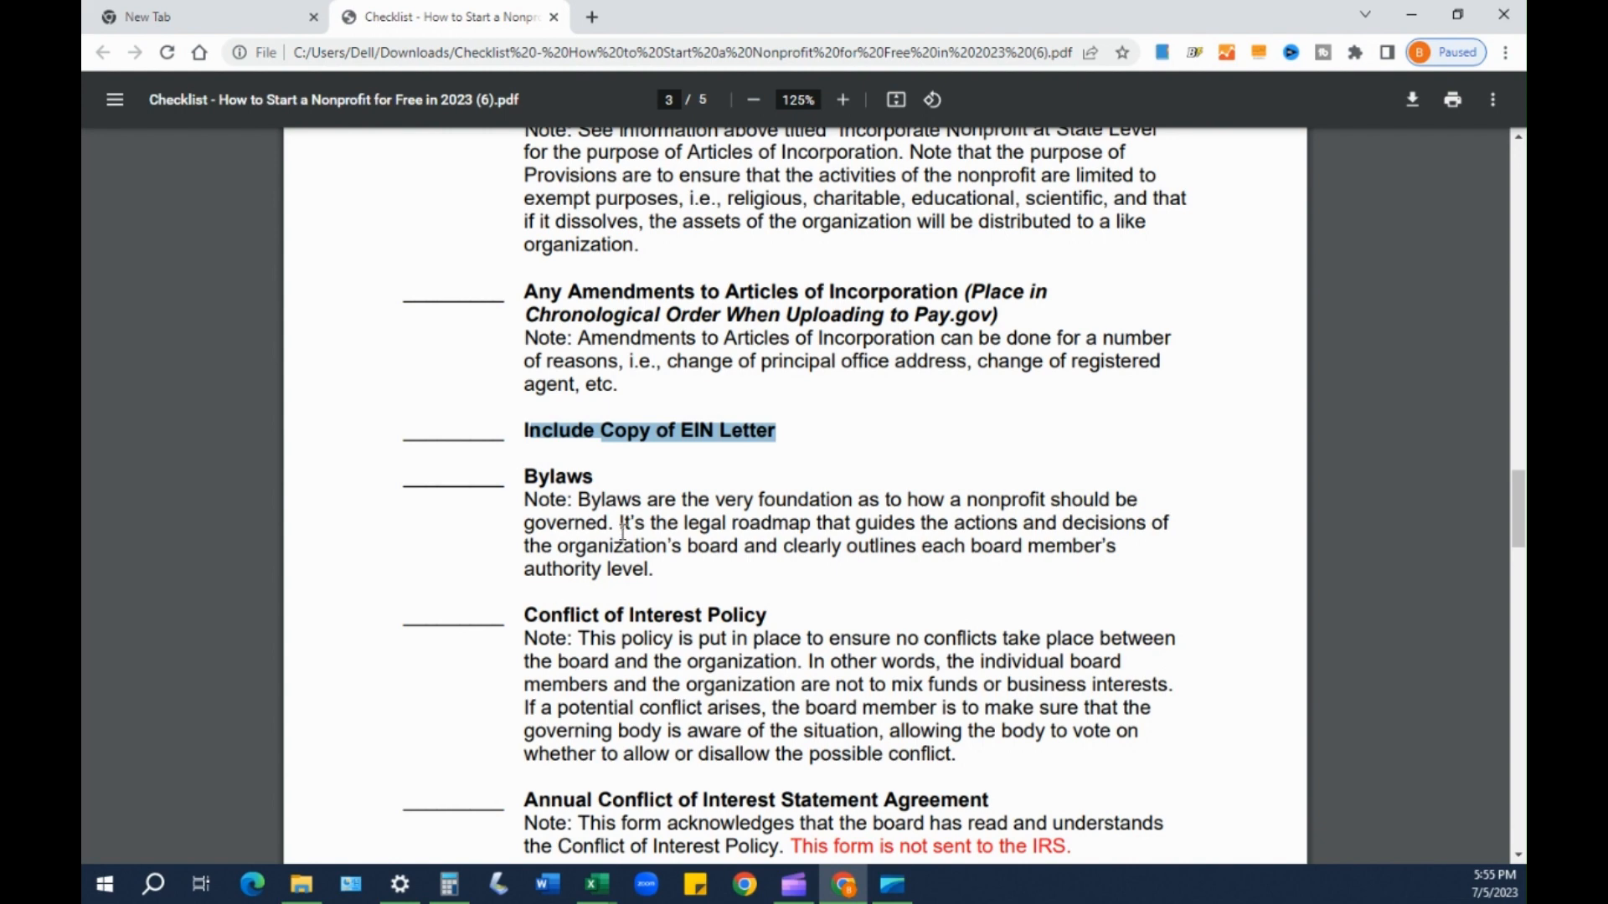
pyautogui.scroll(1, 528, 497)
pyautogui.click(561, 530)
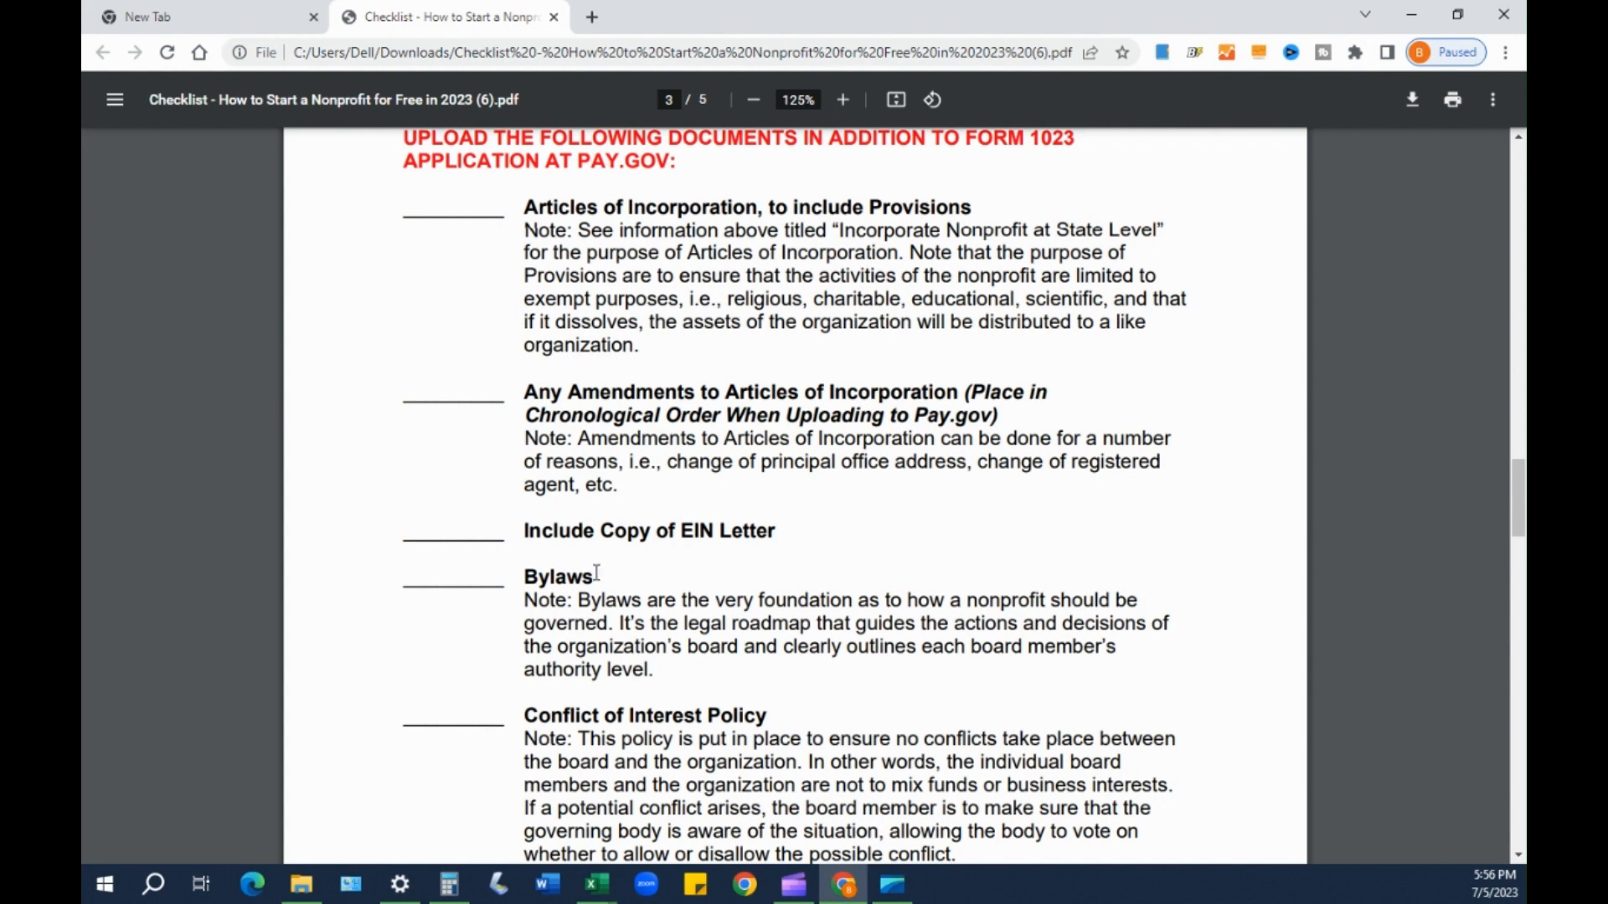
pyautogui.moveTo(596, 573); pyautogui.dragTo(525, 571)
pyautogui.moveTo(592, 585); pyautogui.dragTo(542, 584)
pyautogui.click(540, 573)
pyautogui.rightClick(536, 575)
pyautogui.click(526, 564)
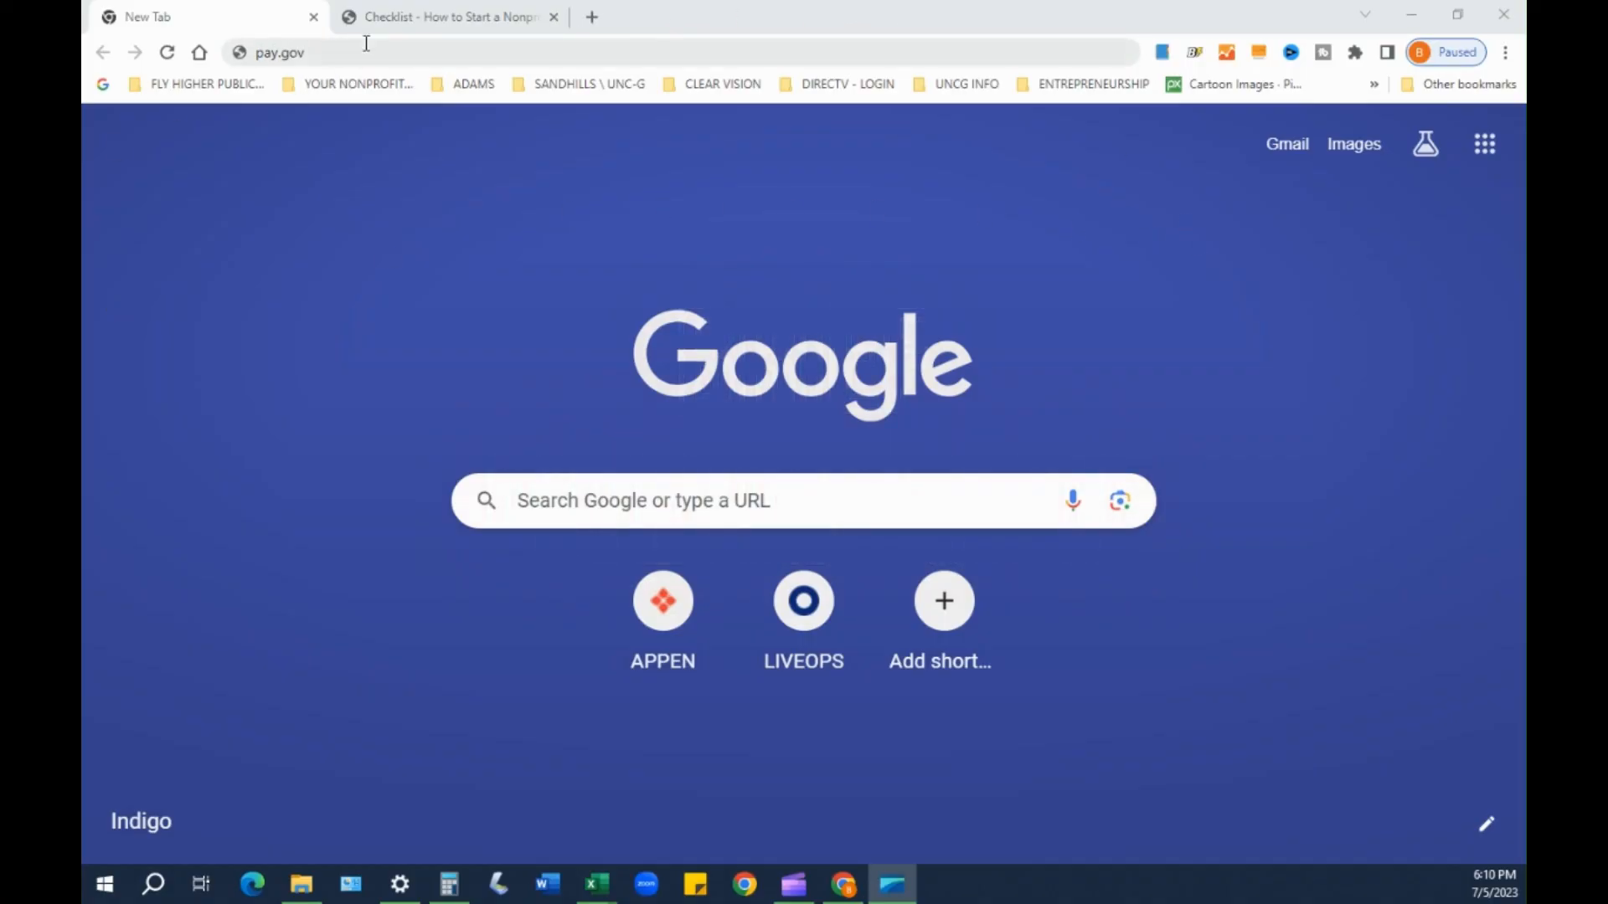
# - Load pay.gov in the new tab from its address bar
pyautogui.click(331, 57)
pyautogui.moveTo(332, 56); pyautogui.dragTo(254, 59)
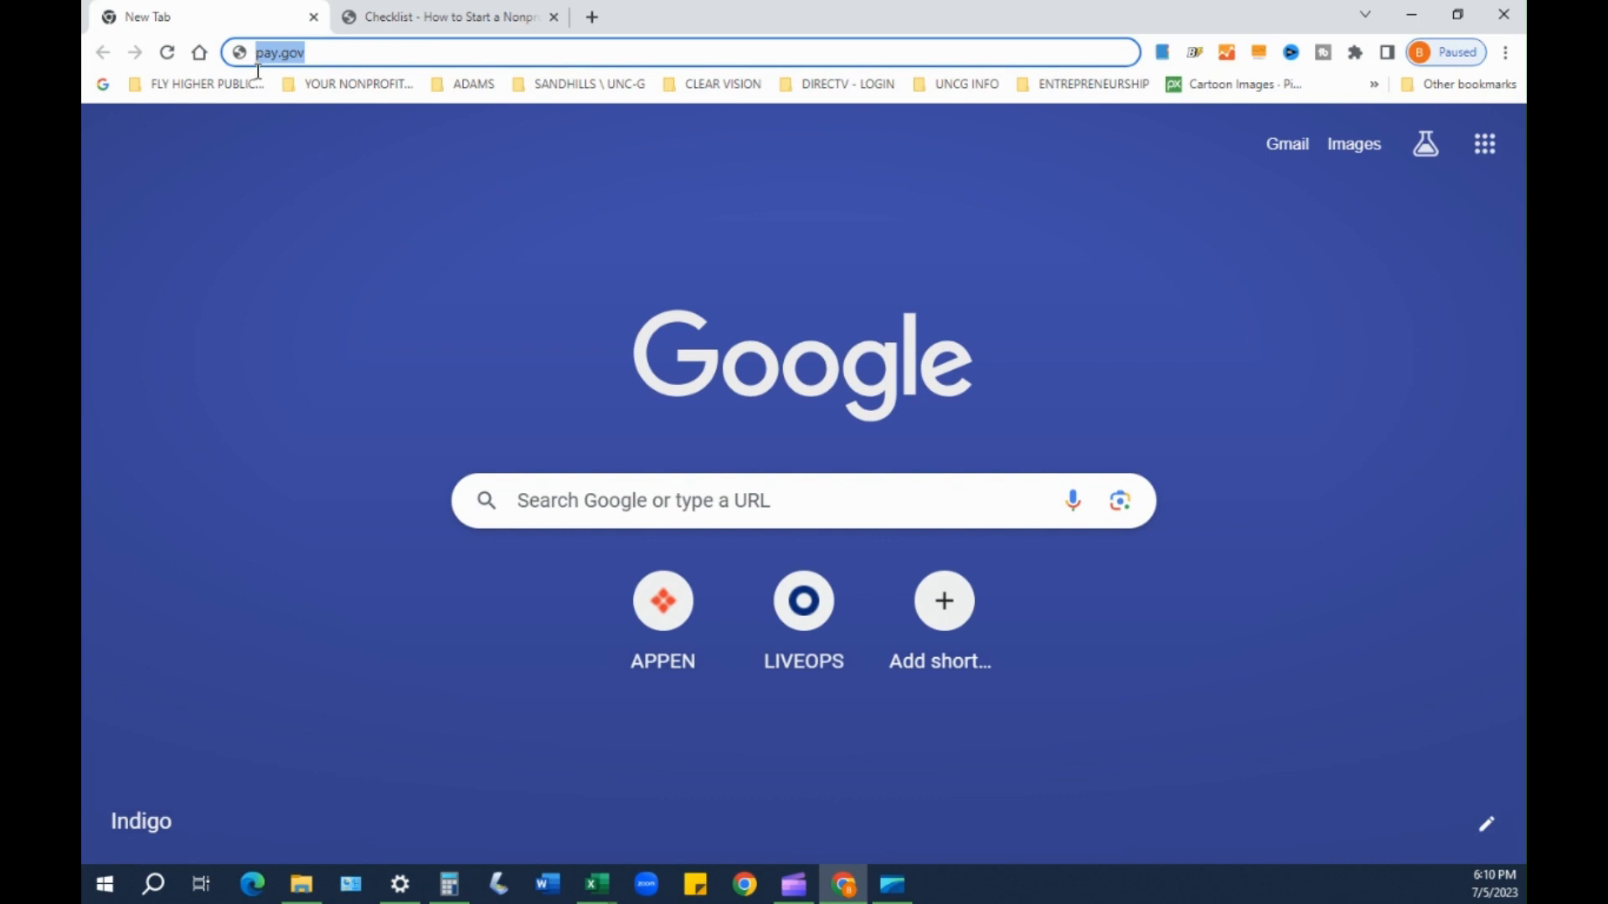
pyautogui.click(340, 53)
pyautogui.press('Return')
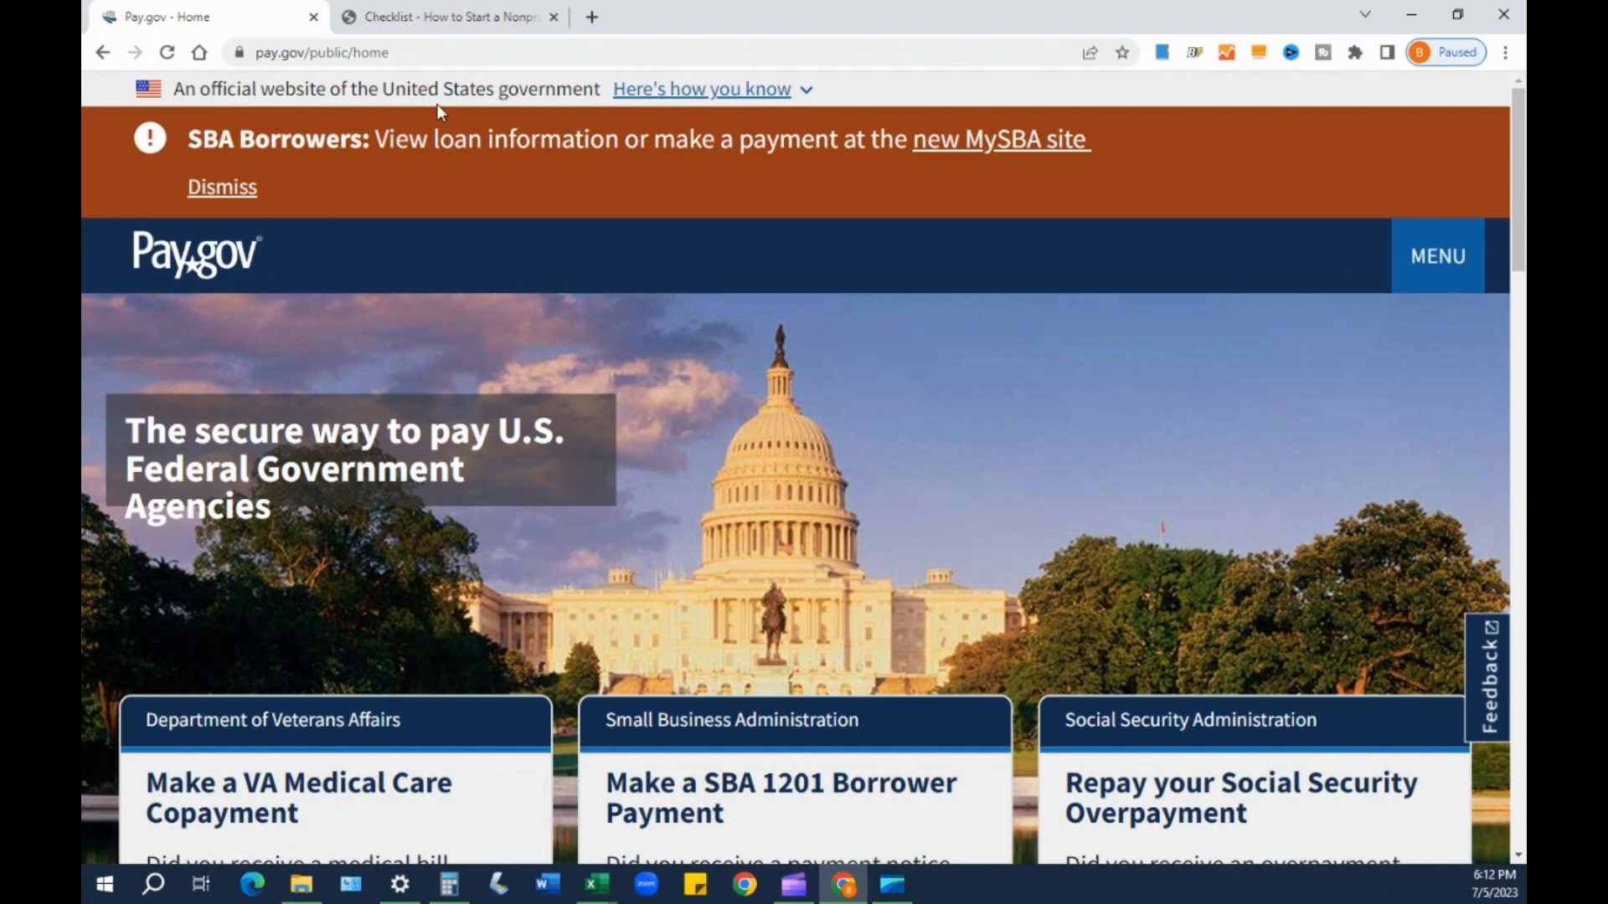
# - Go to Sign In from the site menu and submit the account username and password
pyautogui.click(1427, 265)
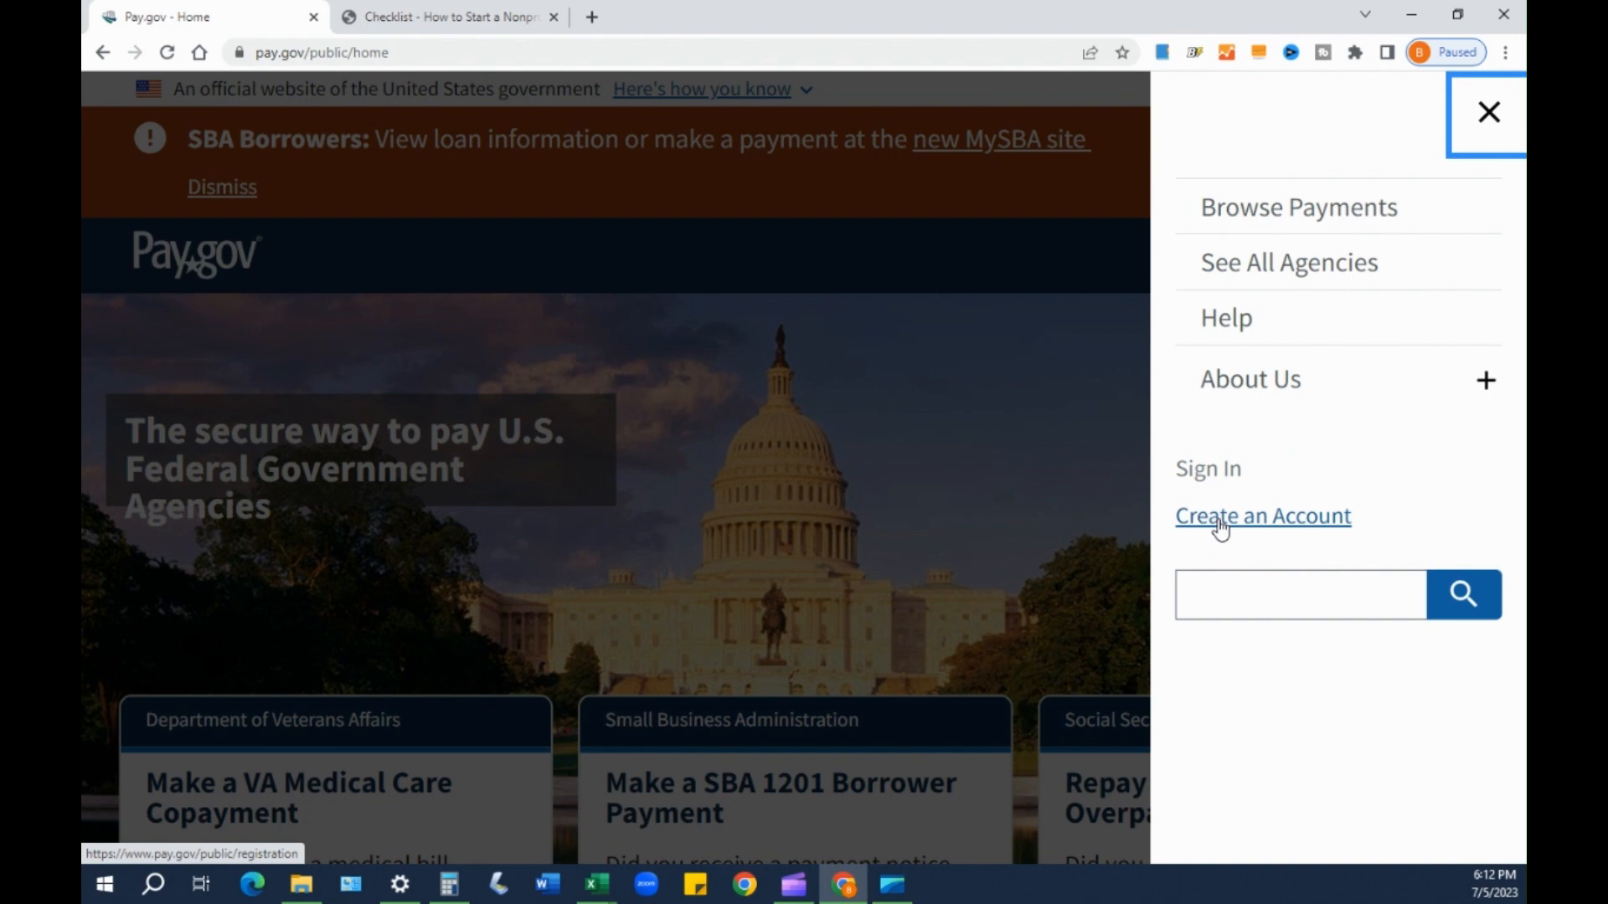
pyautogui.click(1205, 469)
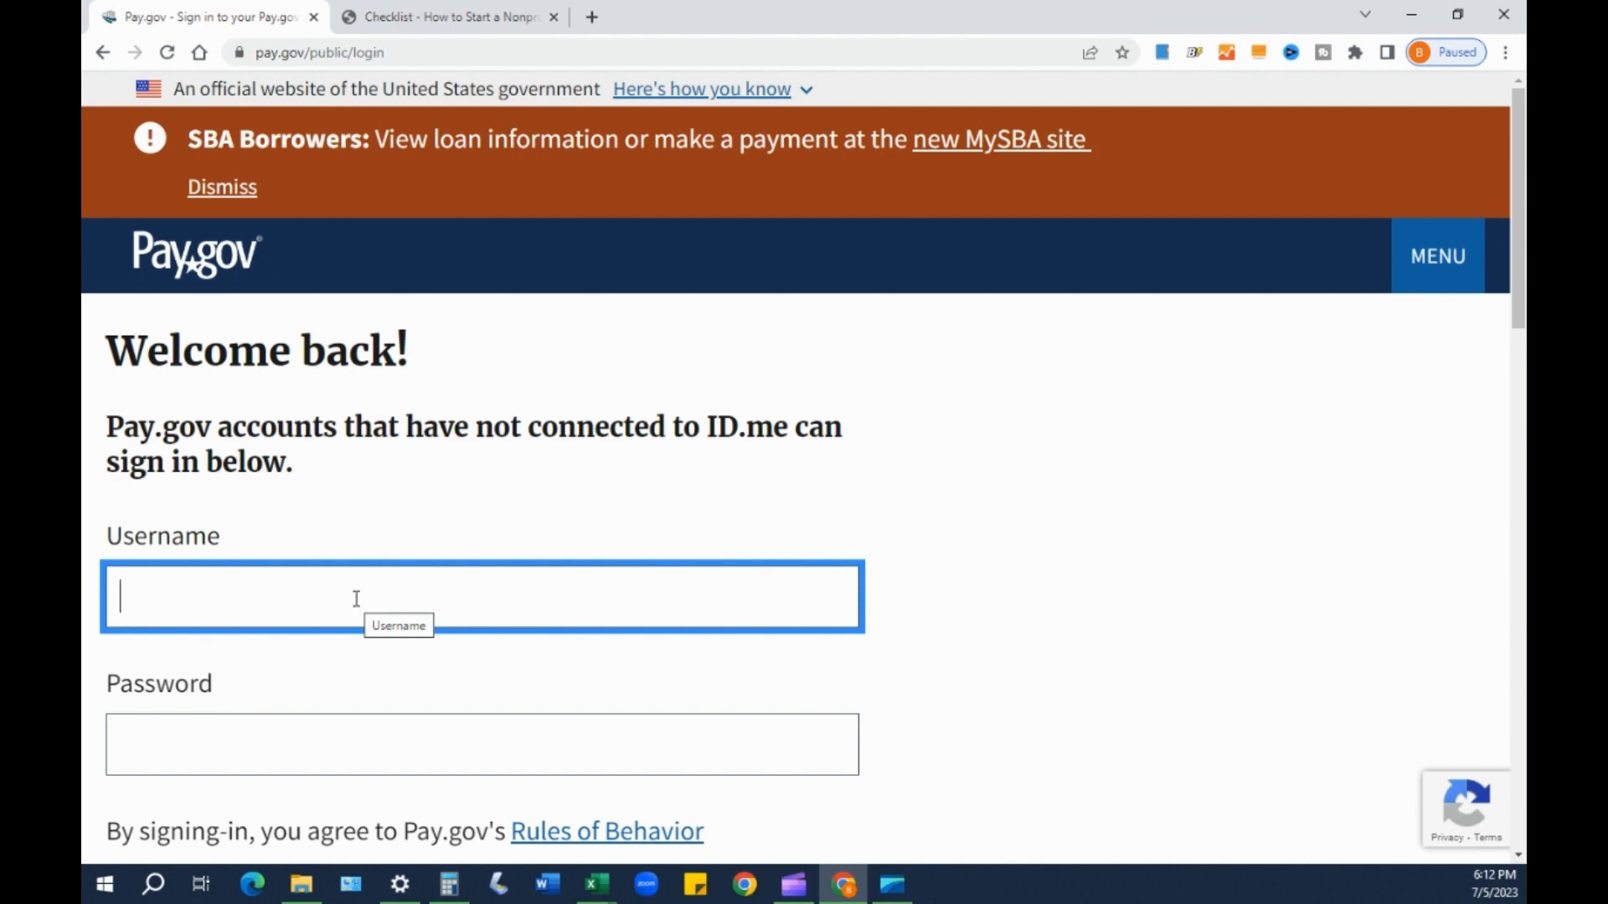
pyautogui.write('501csolutions')
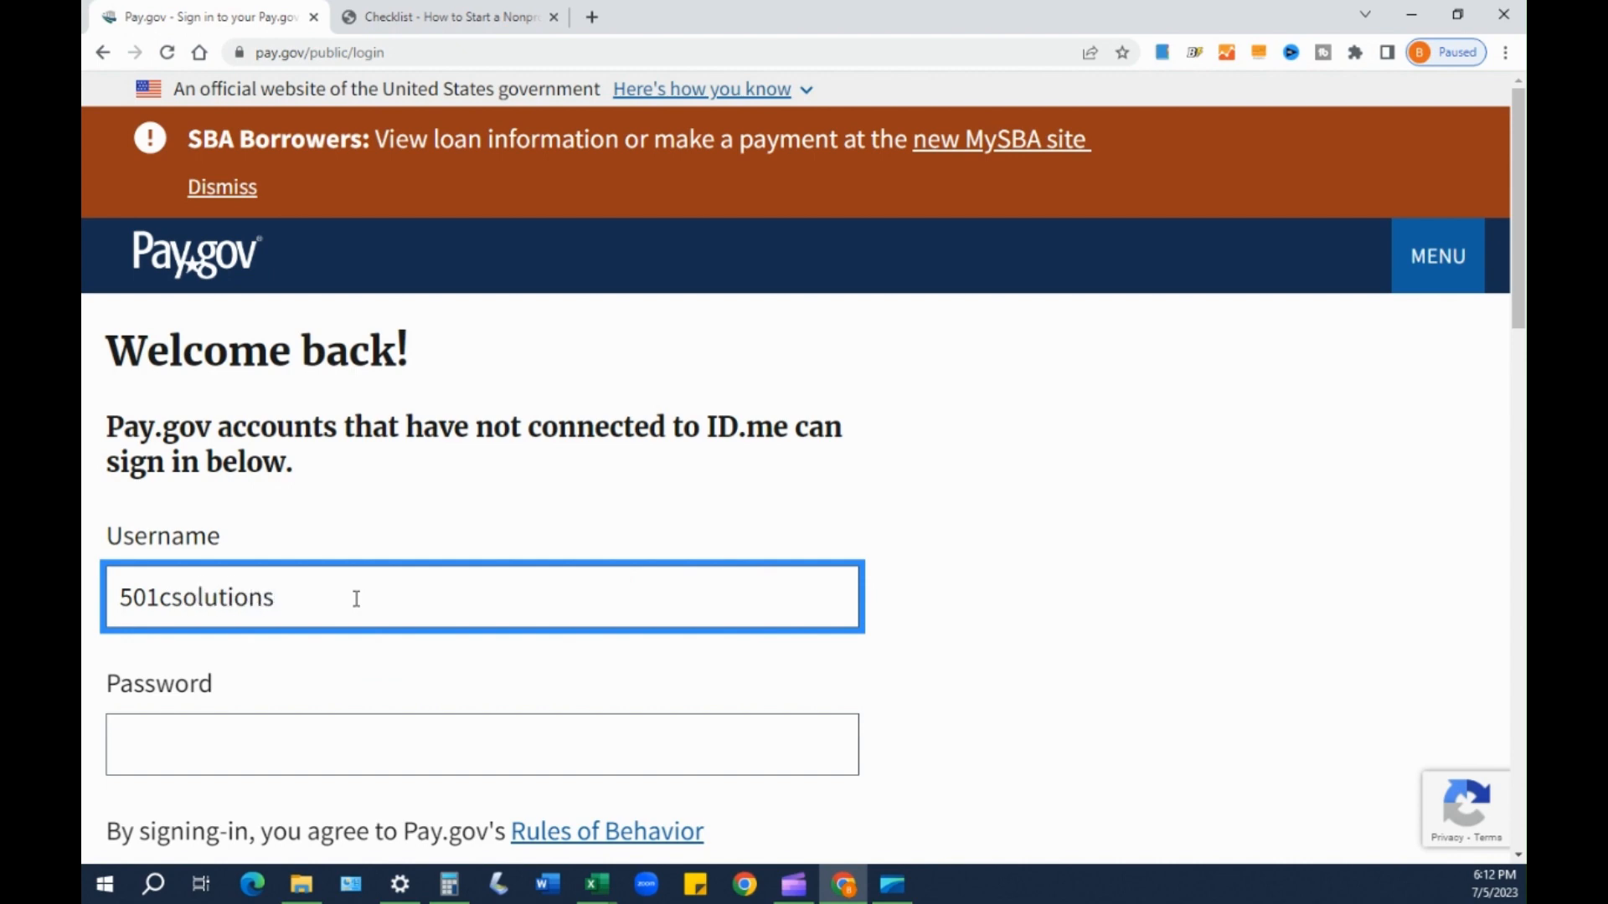
pyautogui.press('Tab')
pyautogui.write('******')
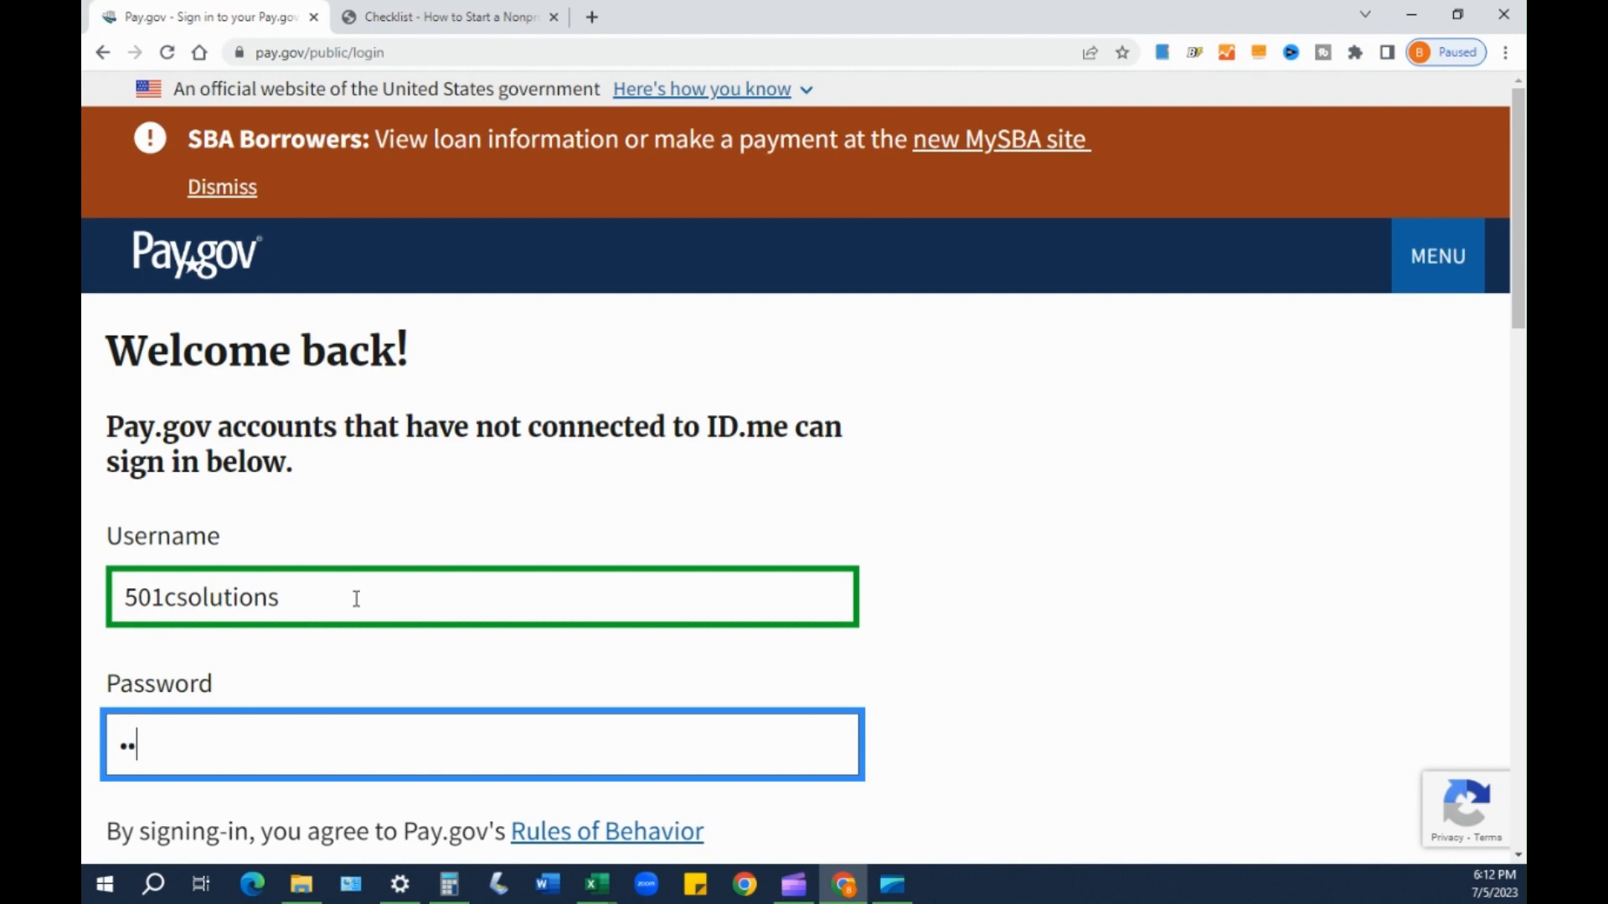
pyautogui.write('******')
pyautogui.scroll(-3, 1056, 744)
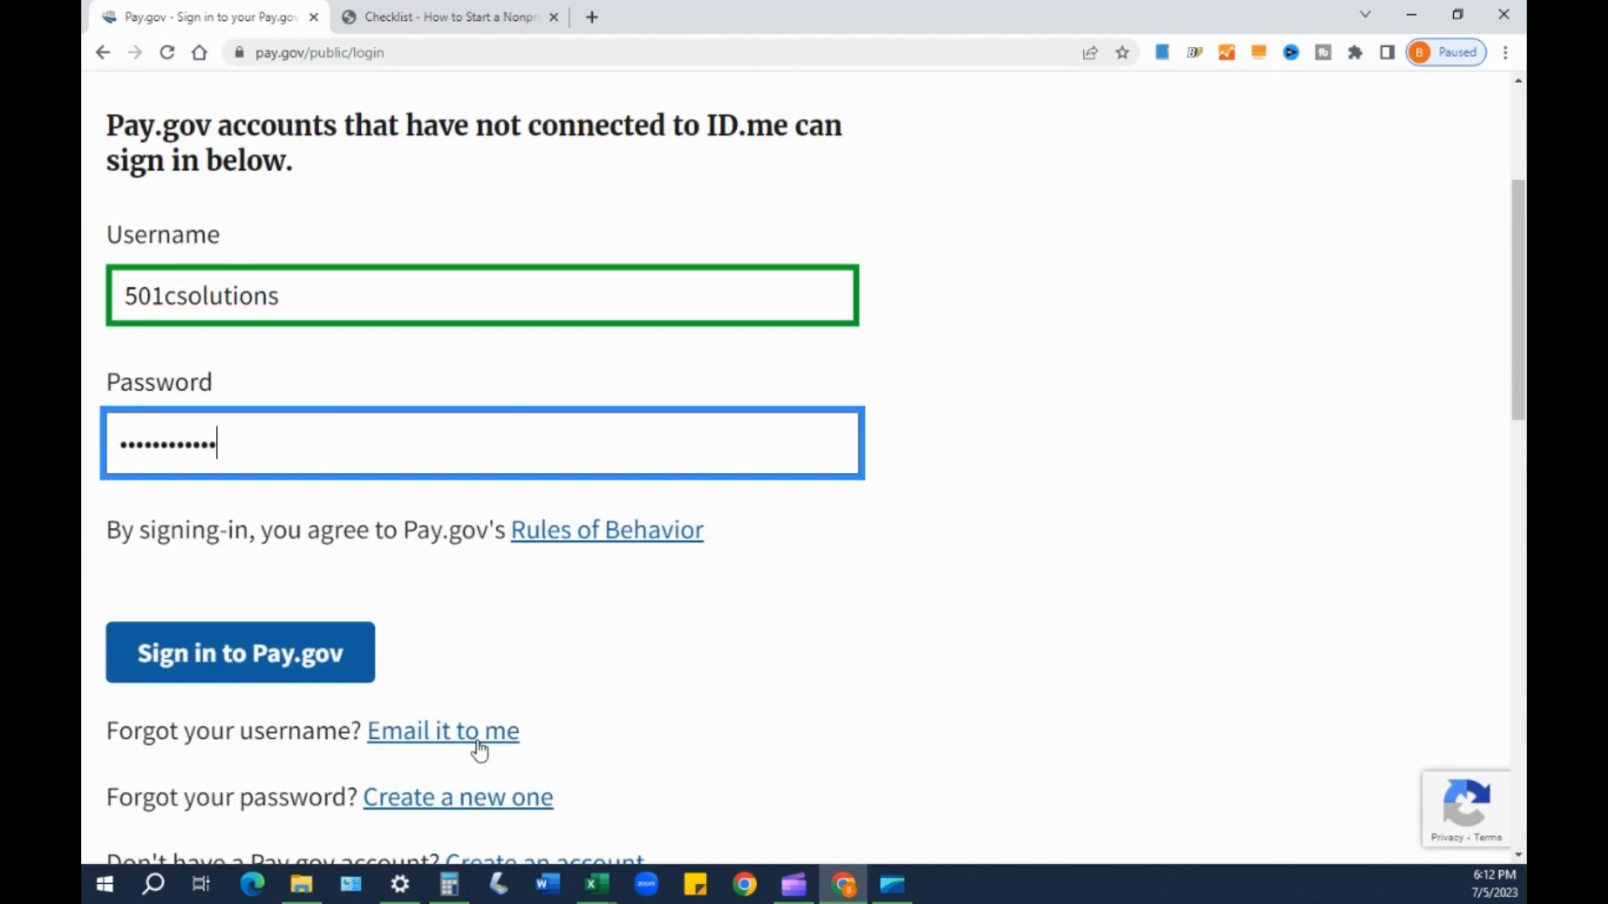
pyautogui.click(308, 654)
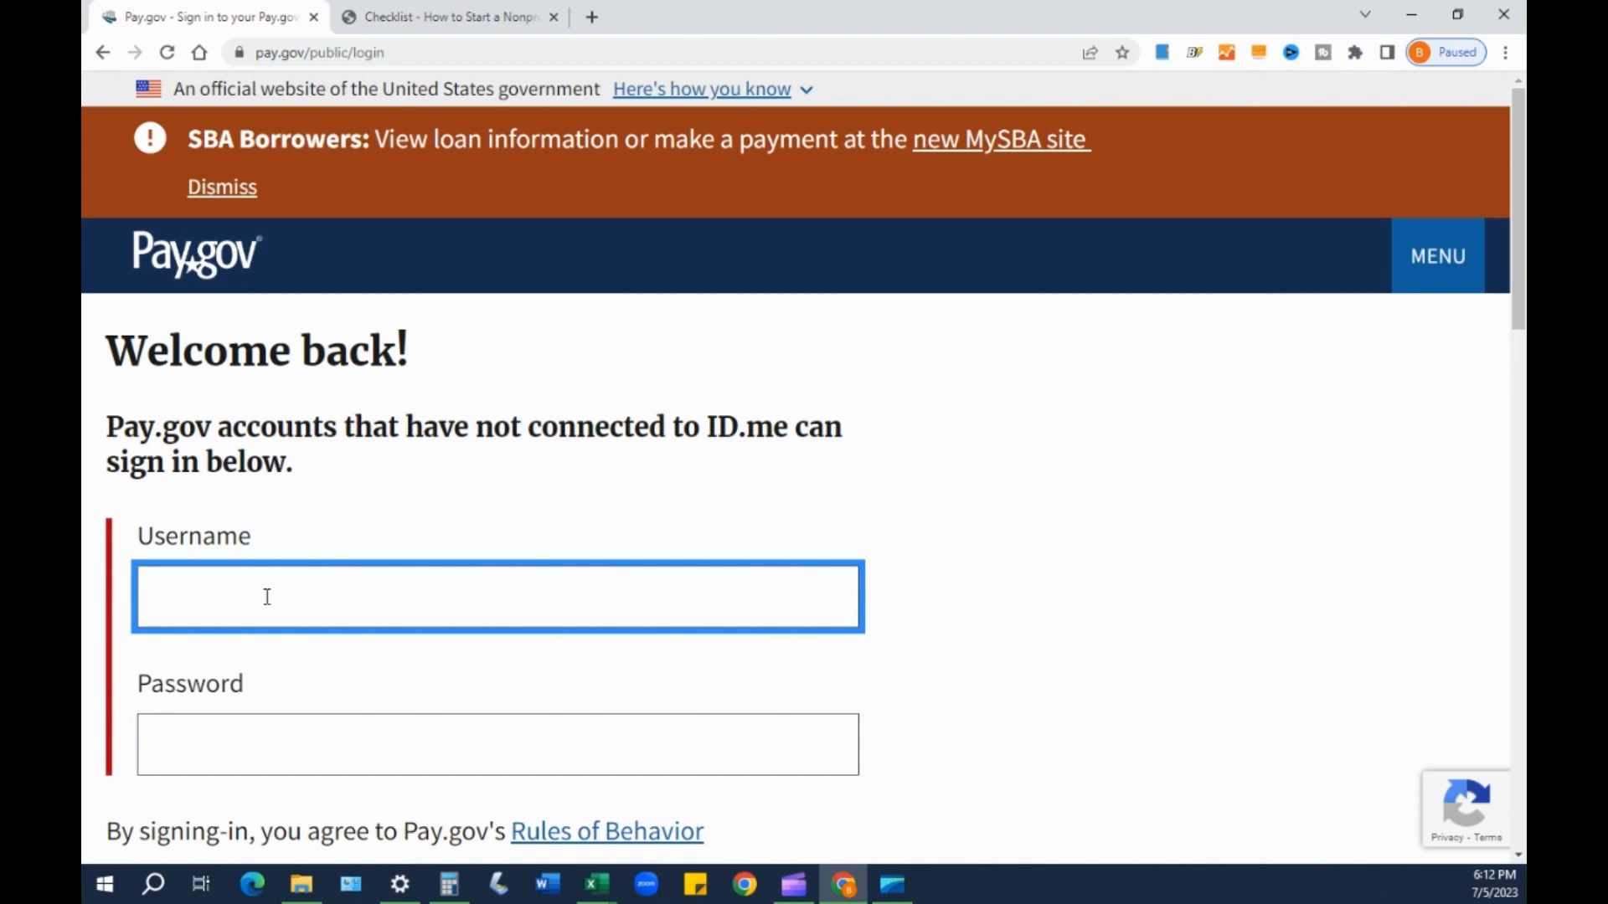
# - After the error, re-enter the corrected username and the password and sign in again
pyautogui.write('501c3solutions')
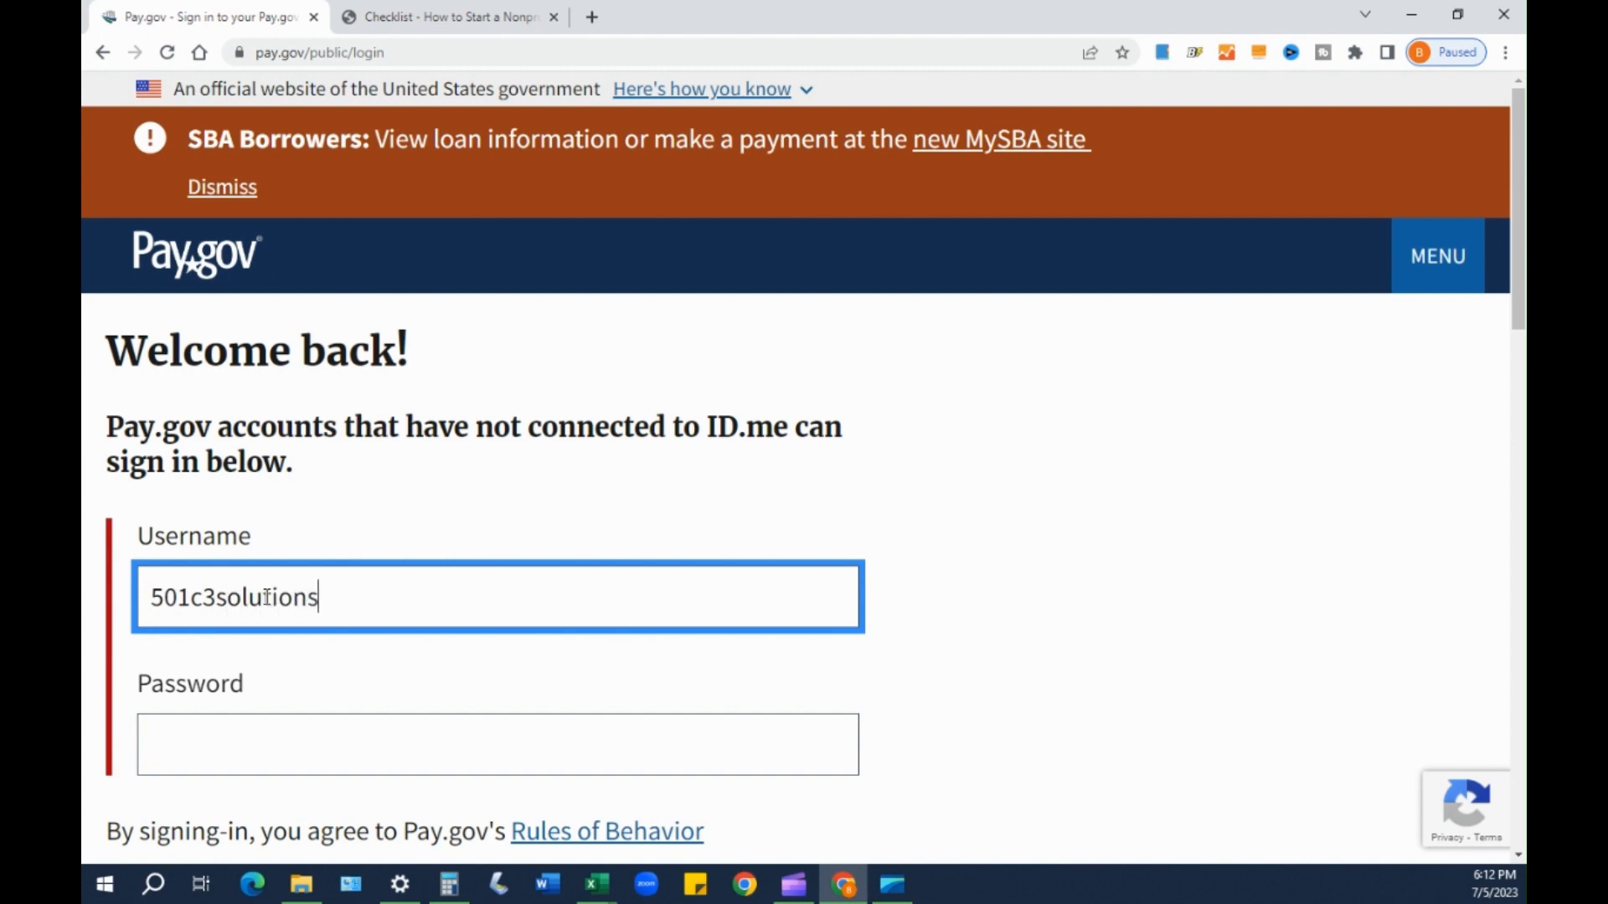
pyautogui.press('Tab')
pyautogui.write('•••••')
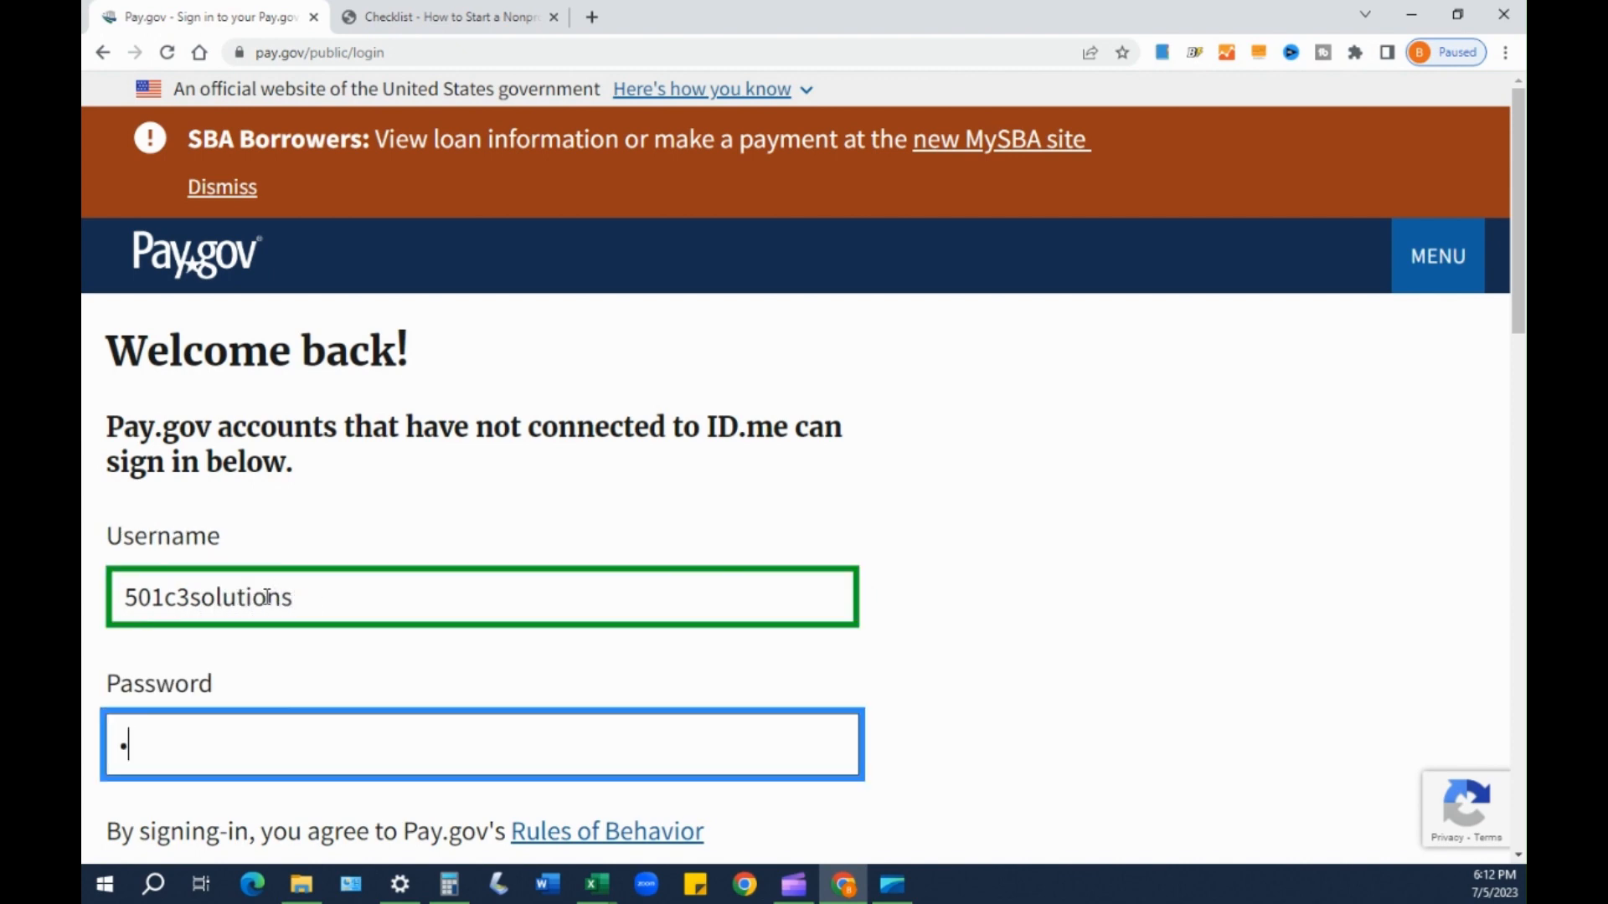
pyautogui.write('•••••••')
pyautogui.scroll(-5, 335, 670)
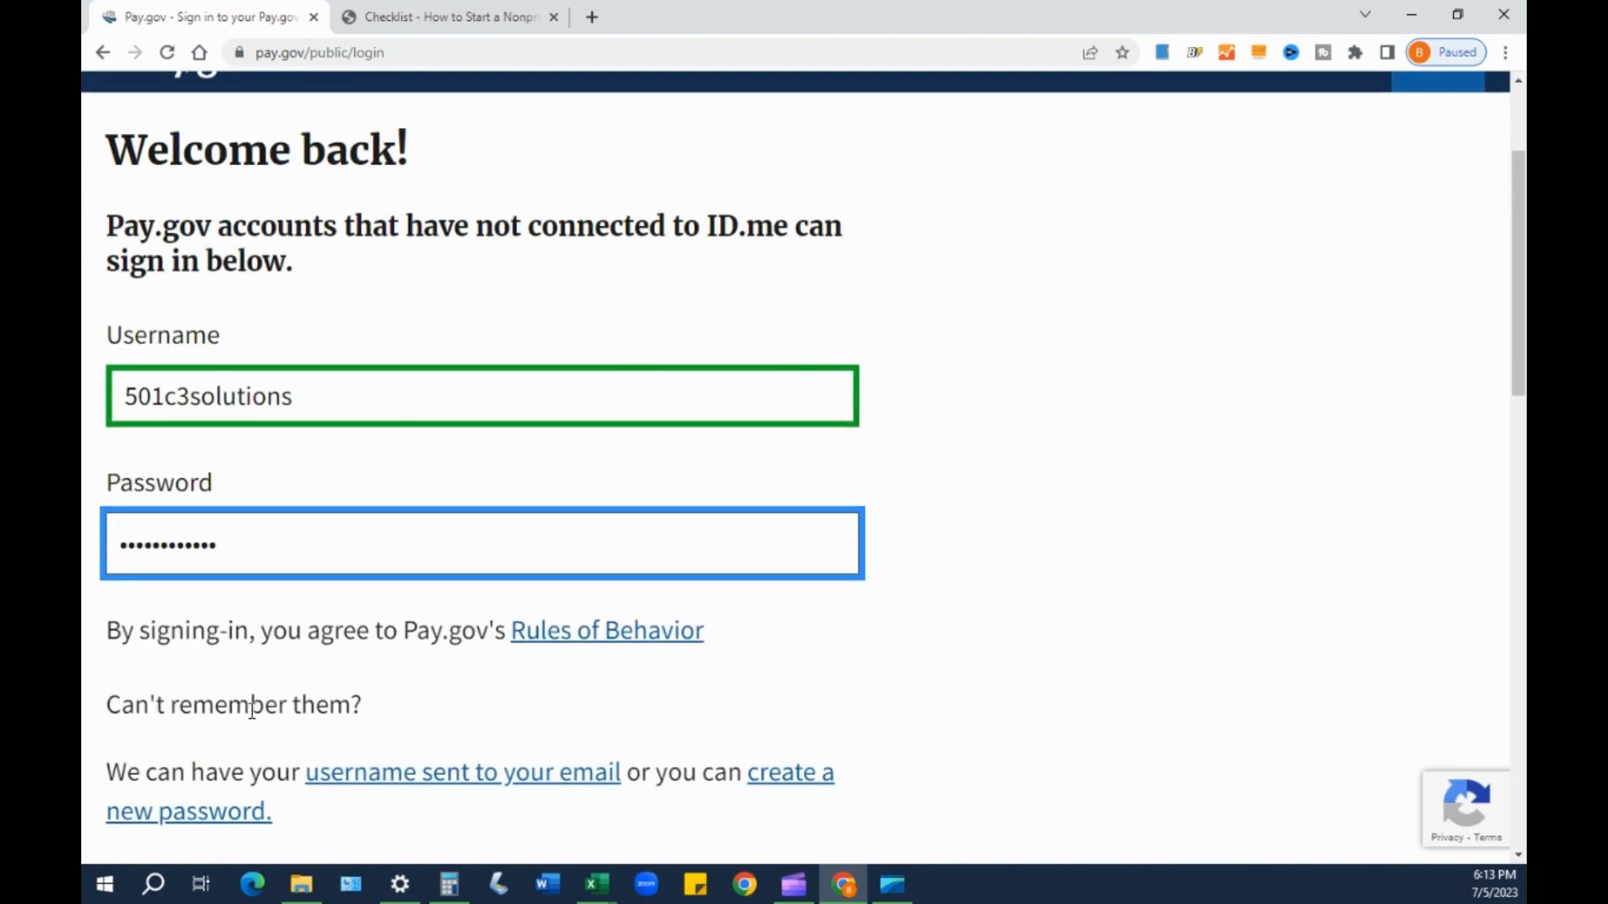
pyautogui.click(220, 714)
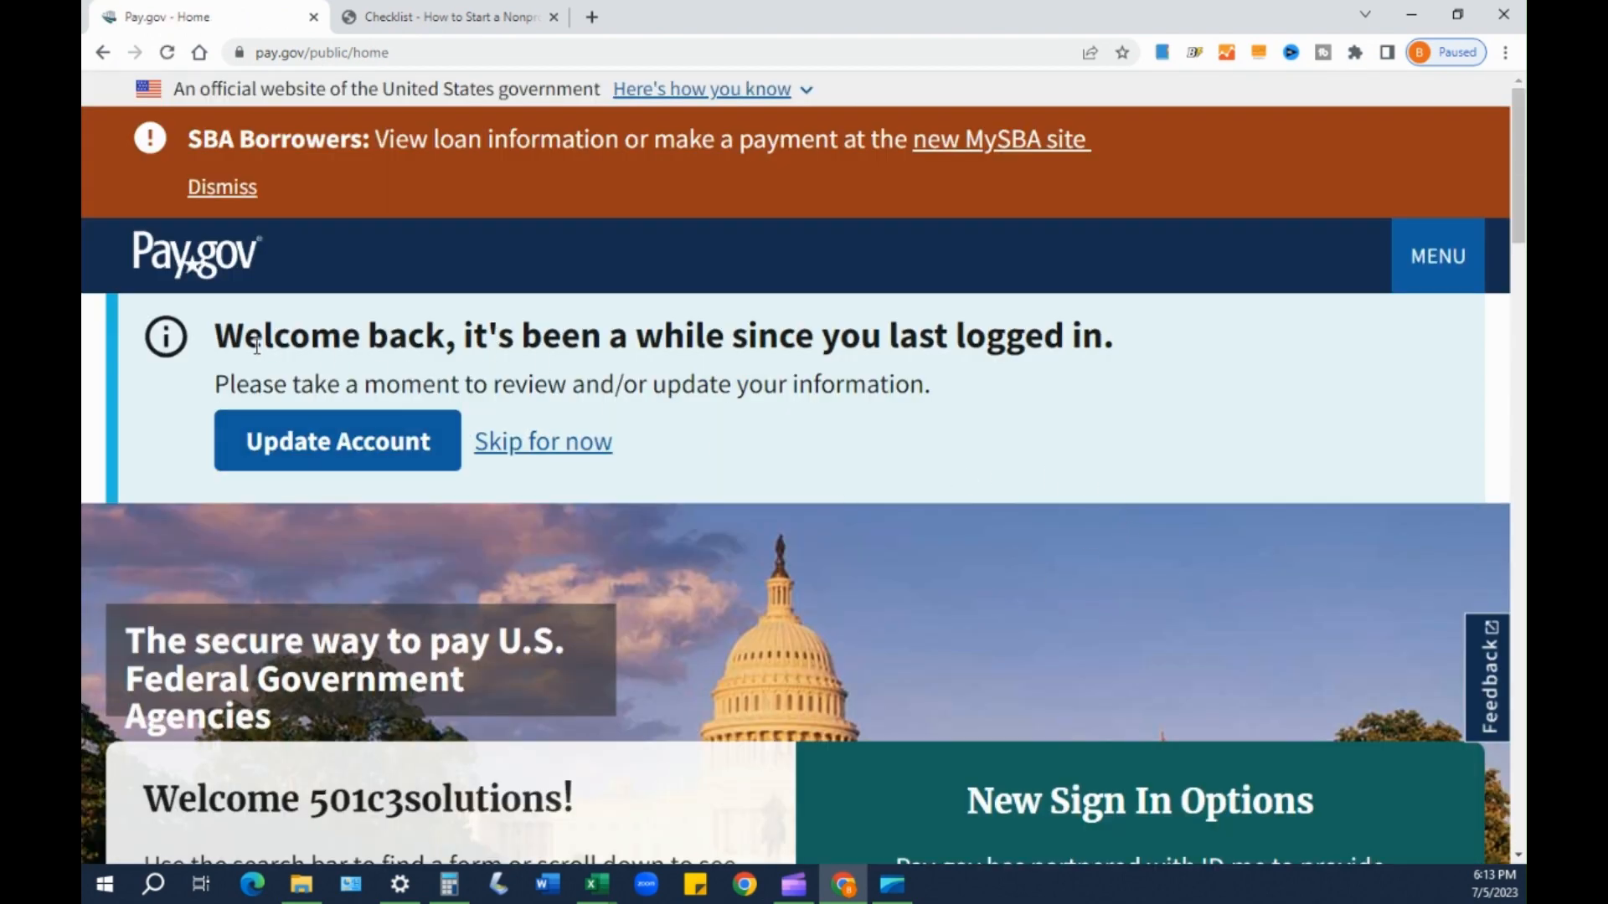
# - Review the welcome-back message and welcome card, then bring up the signed-in site menu
pyautogui.moveTo(244, 335); pyautogui.dragTo(851, 333)
pyautogui.click(1153, 437)
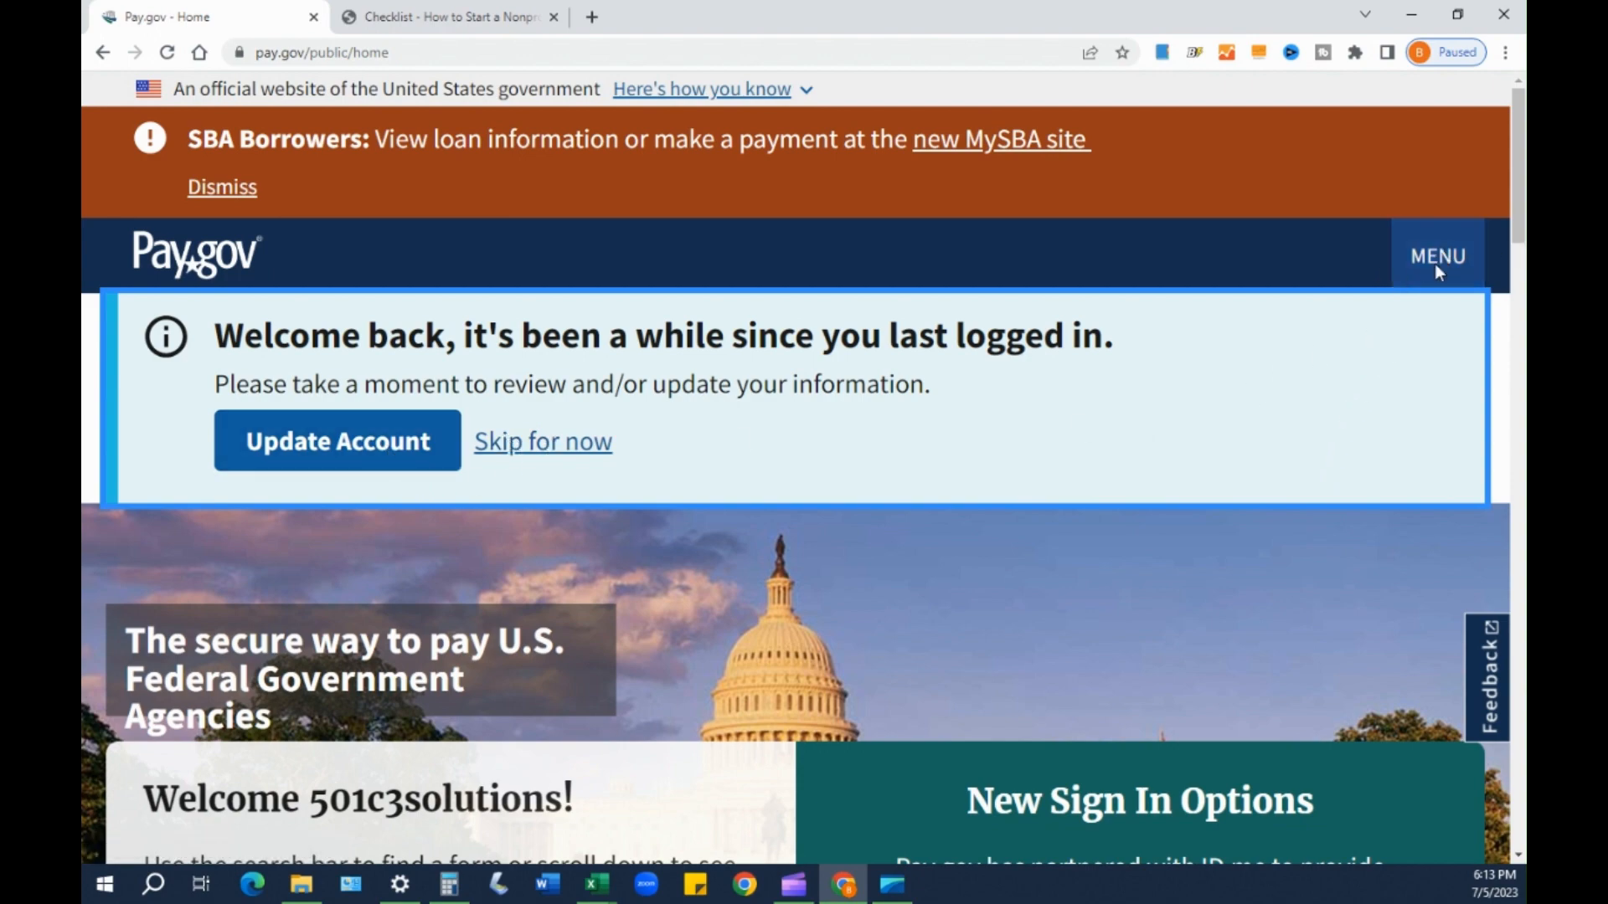
pyautogui.scroll(-5, 1124, 482)
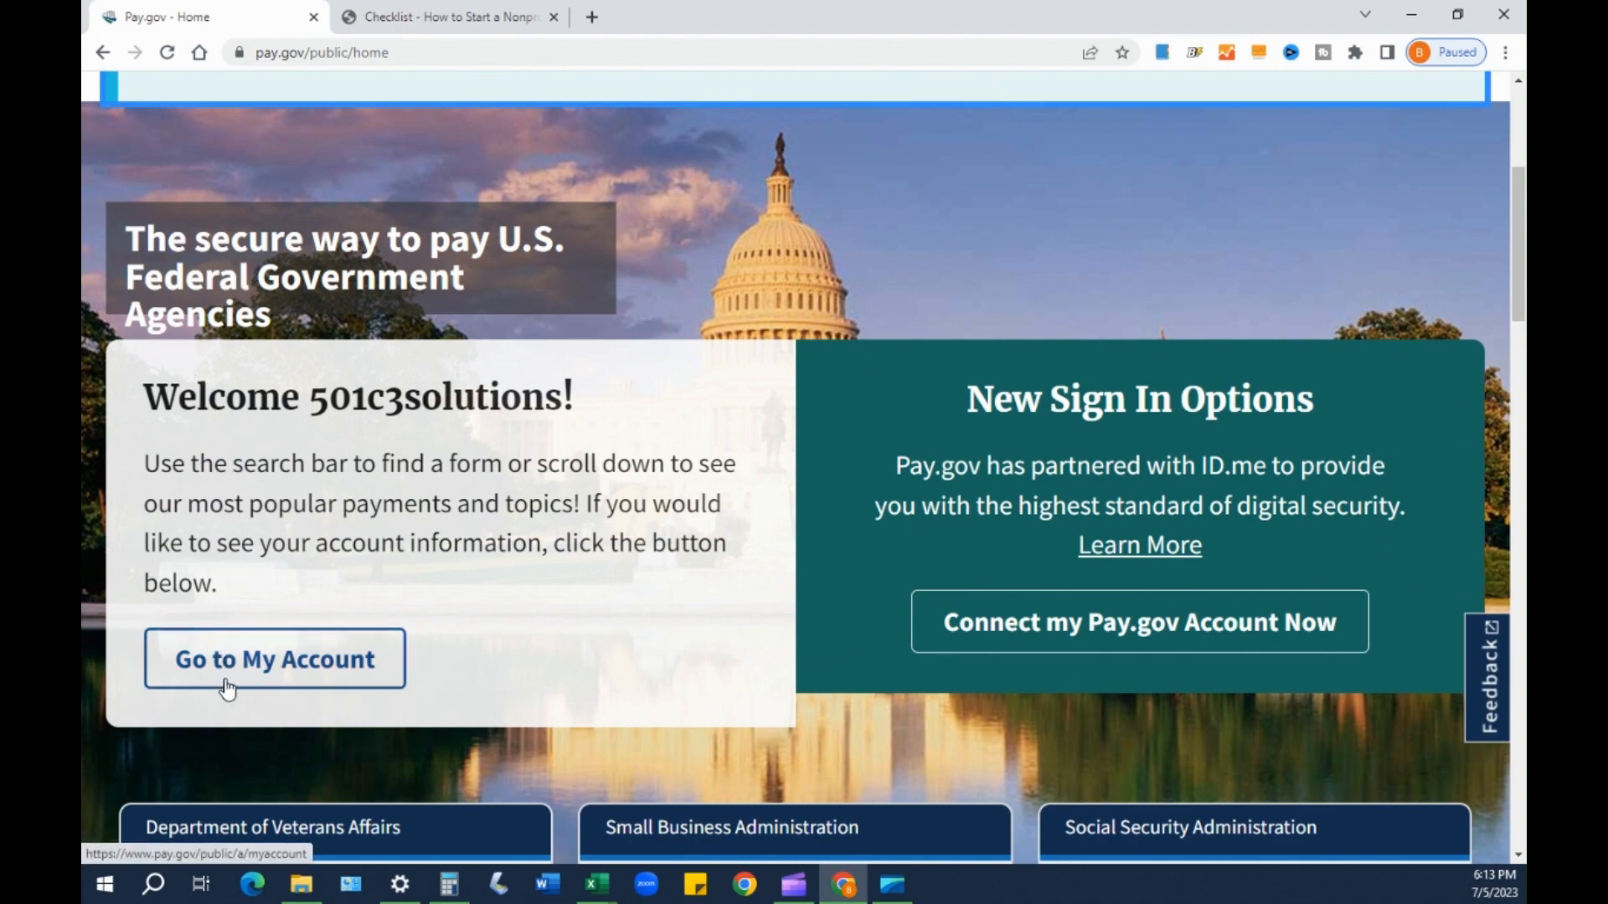
pyautogui.scroll(1, 1259, 335)
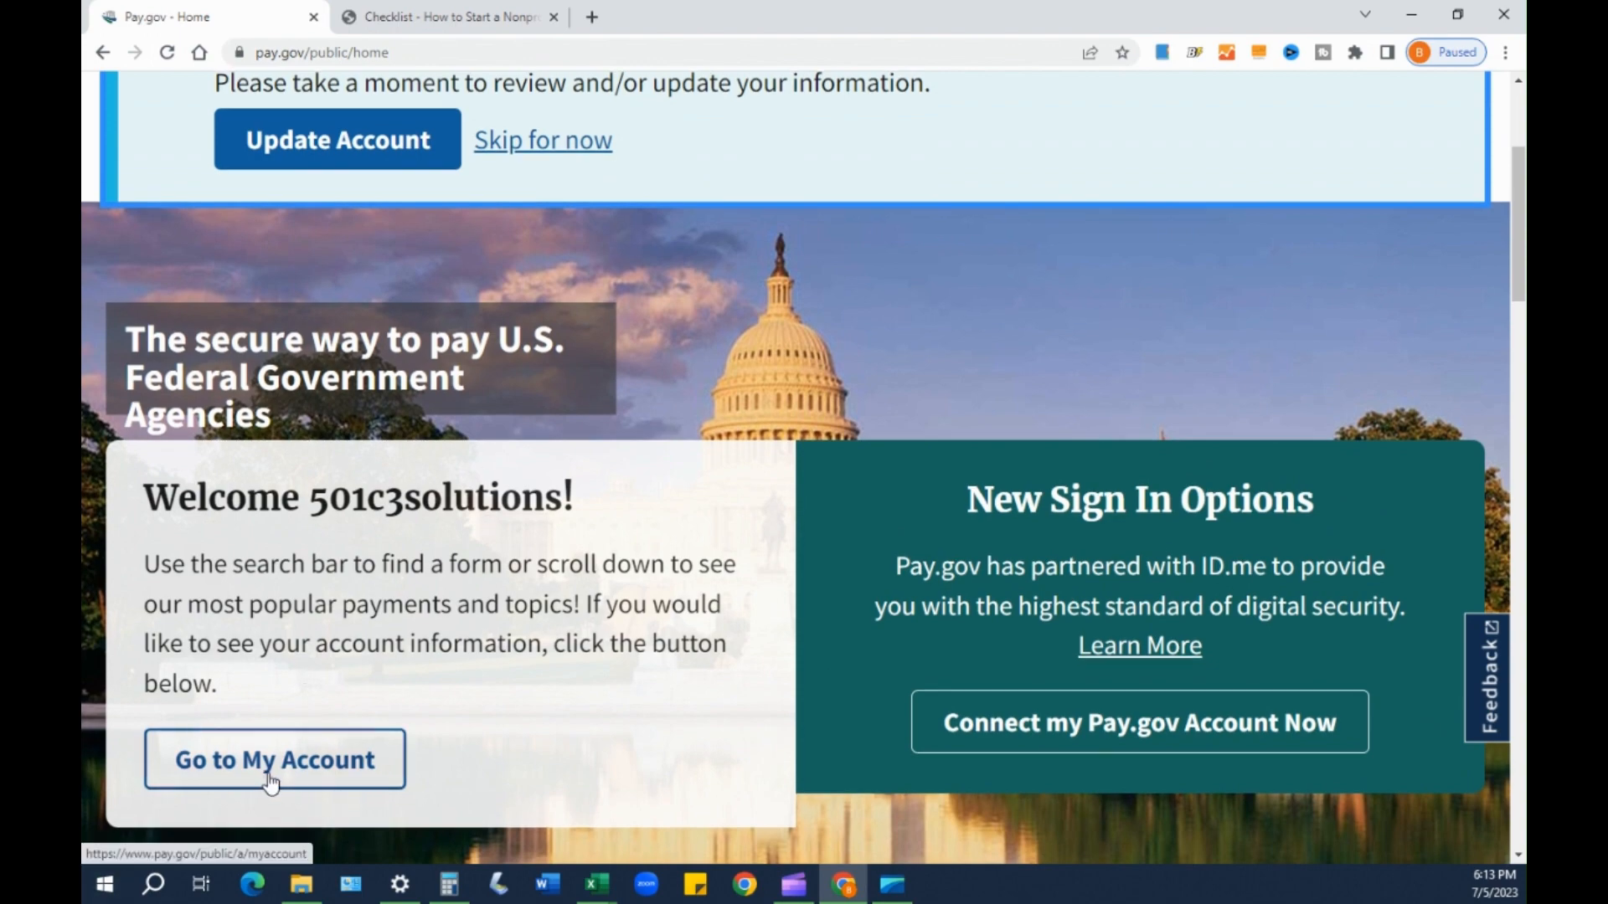
pyautogui.scroll(3, 1494, 307)
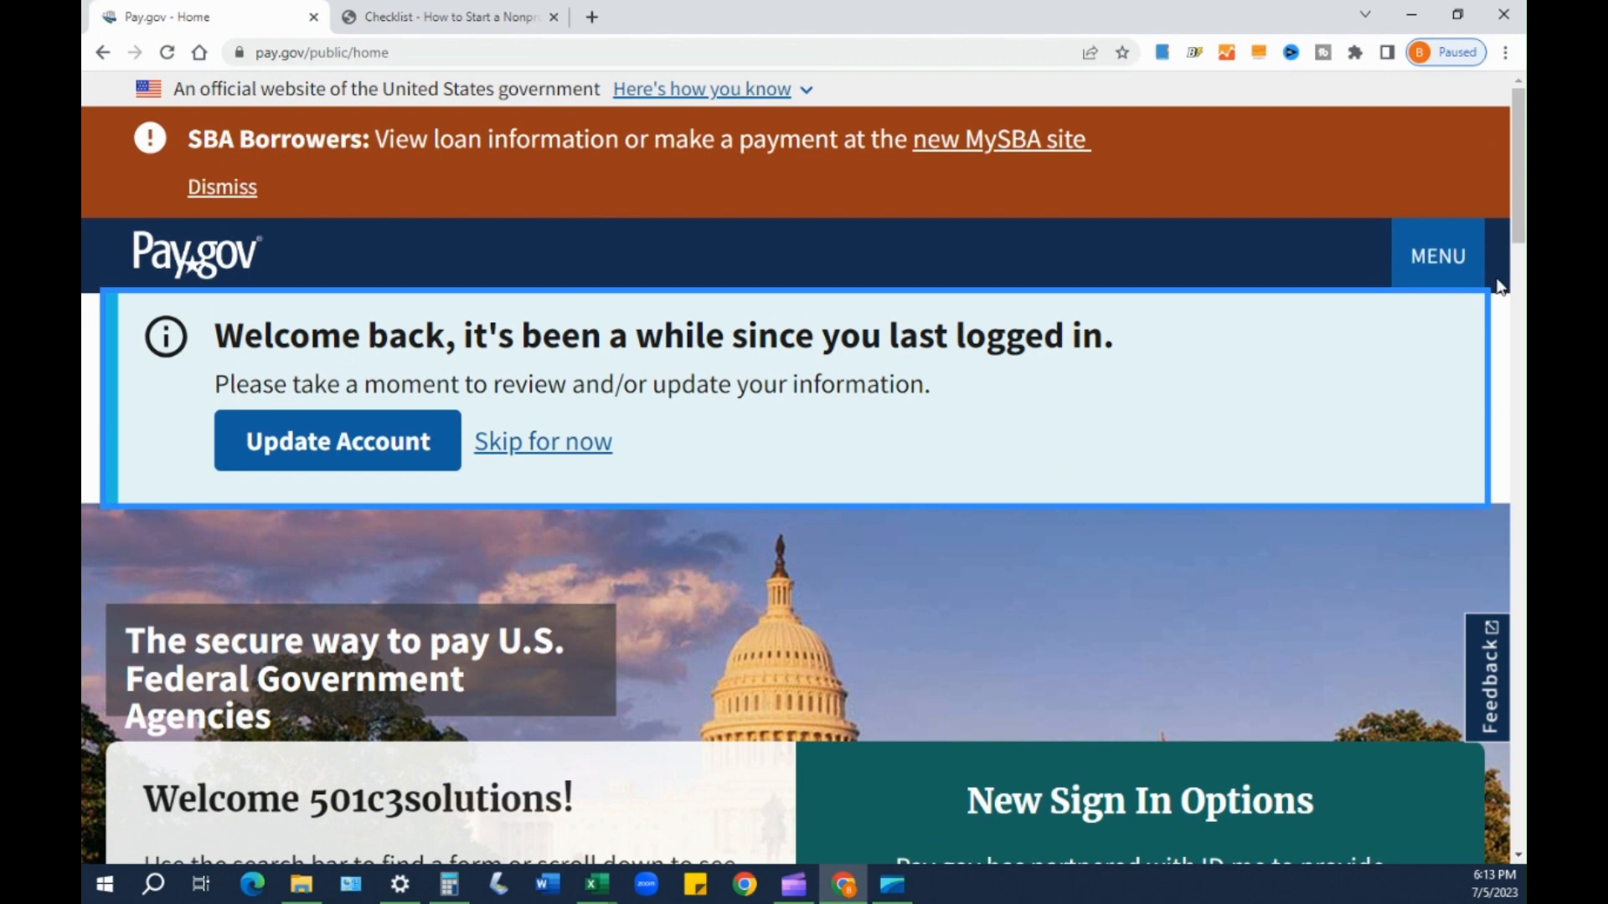
pyautogui.click(1430, 257)
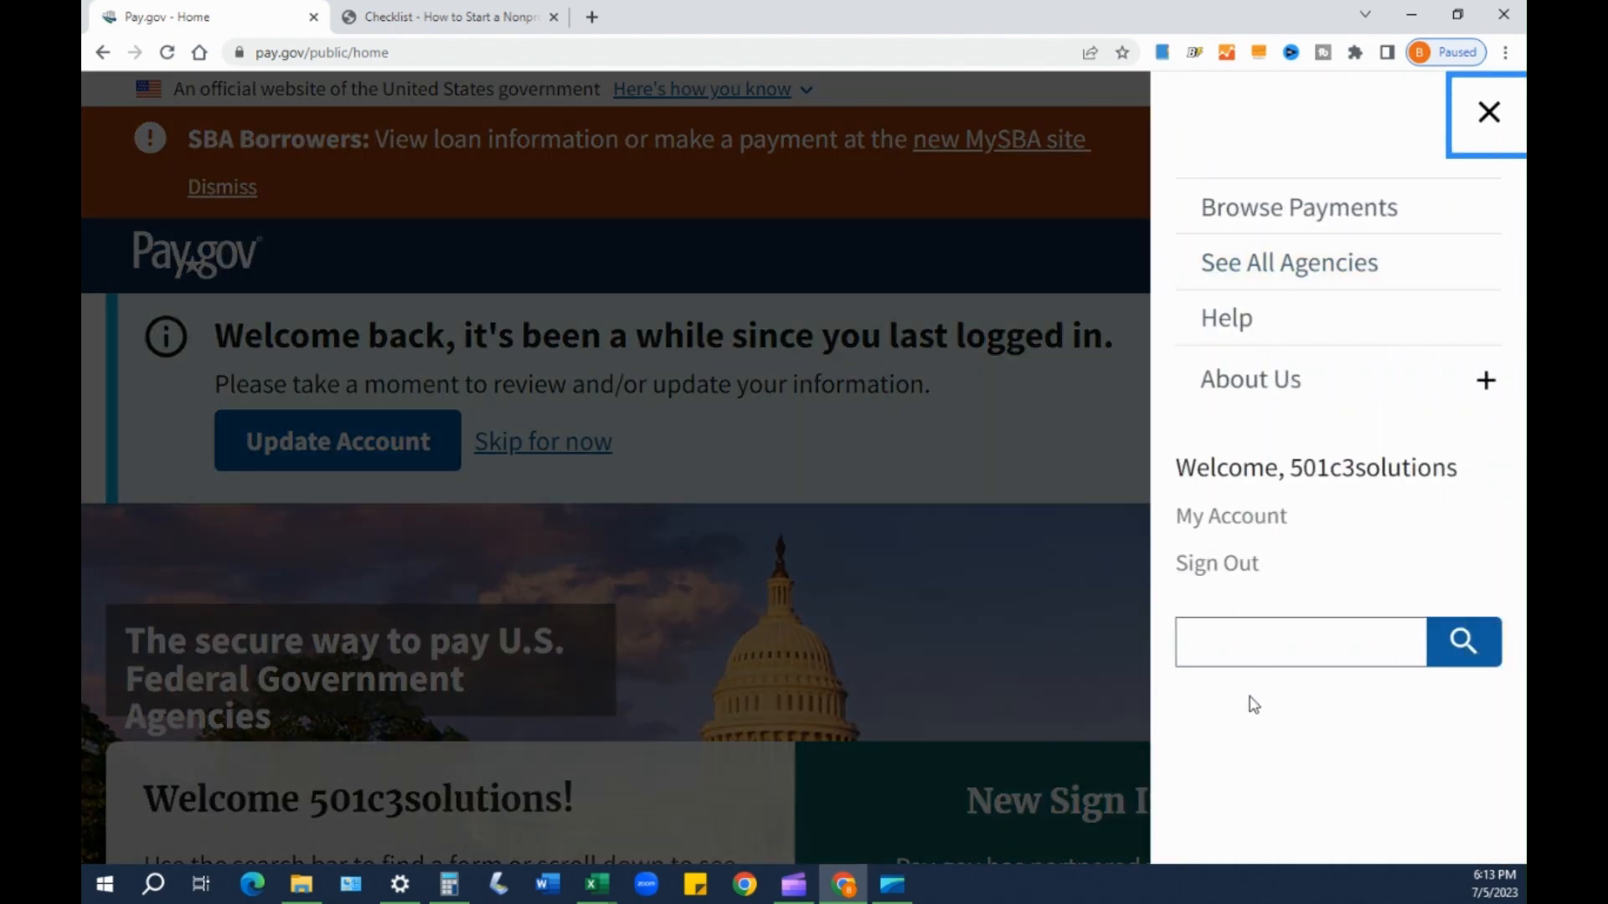
# - Search the Pay.gov site for 'form 1023'
pyautogui.click(1222, 654)
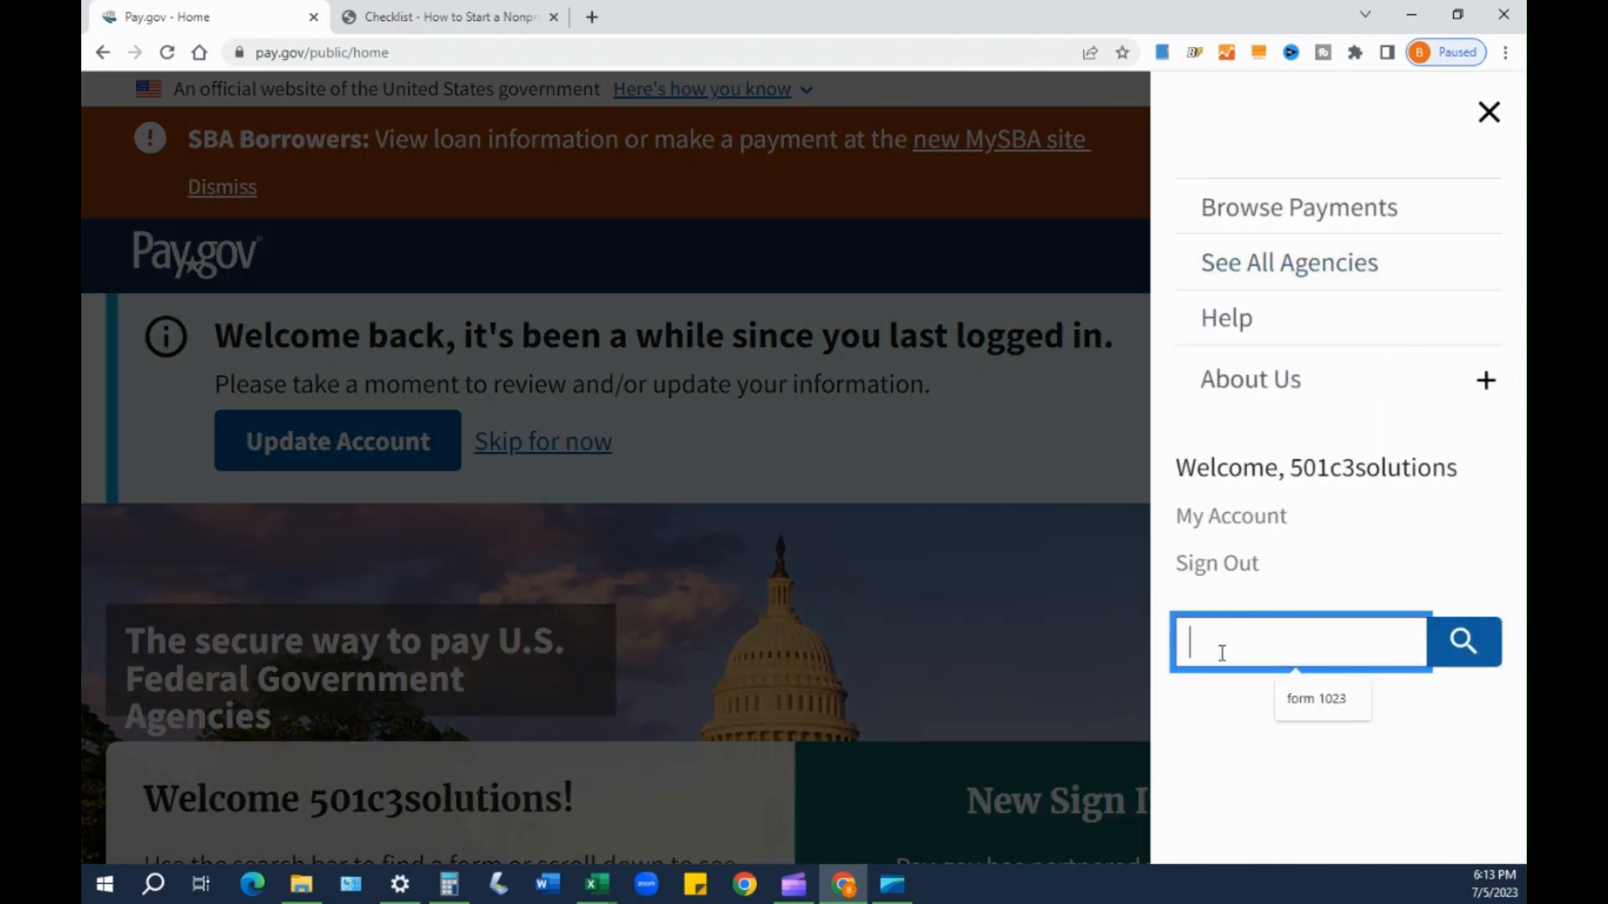
pyautogui.write('form 1023')
pyautogui.click(1469, 643)
pyautogui.scroll(-6, 1423, 728)
pyautogui.scroll(-2, 1062, 663)
pyautogui.scroll(5, 940, 646)
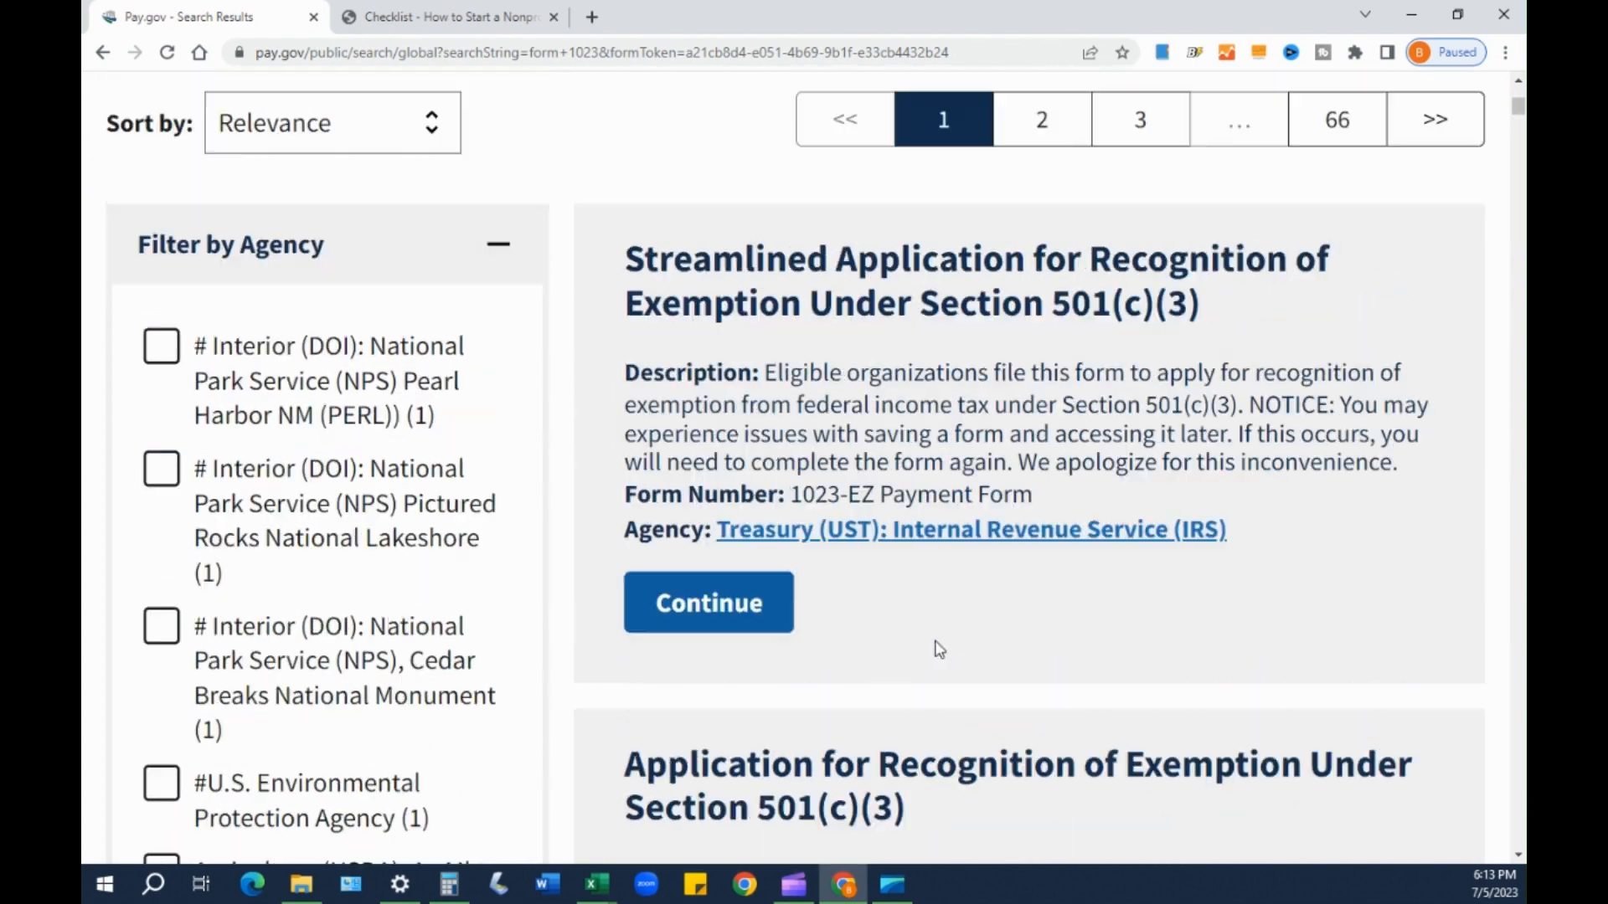
pyautogui.scroll(-2, 625, 556)
# - Compare the 1023-EZ and 1023 results and start the Form 1023 application
pyautogui.moveTo(643, 505); pyautogui.dragTo(1004, 516)
pyautogui.moveTo(789, 742); pyautogui.dragTo(954, 738)
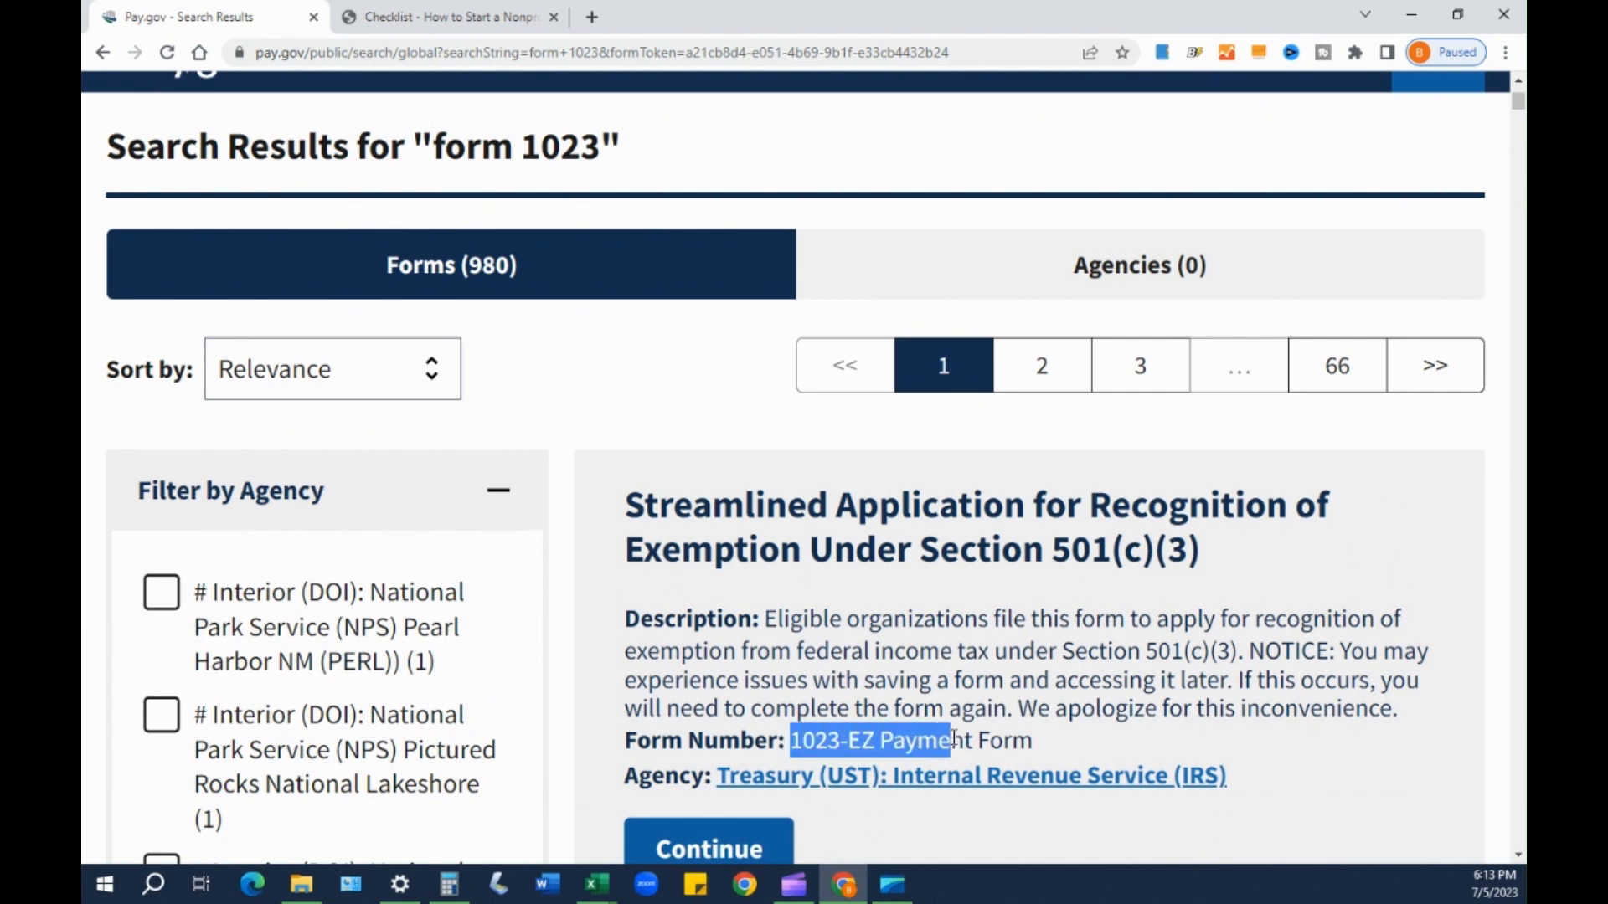
pyautogui.click(1020, 710)
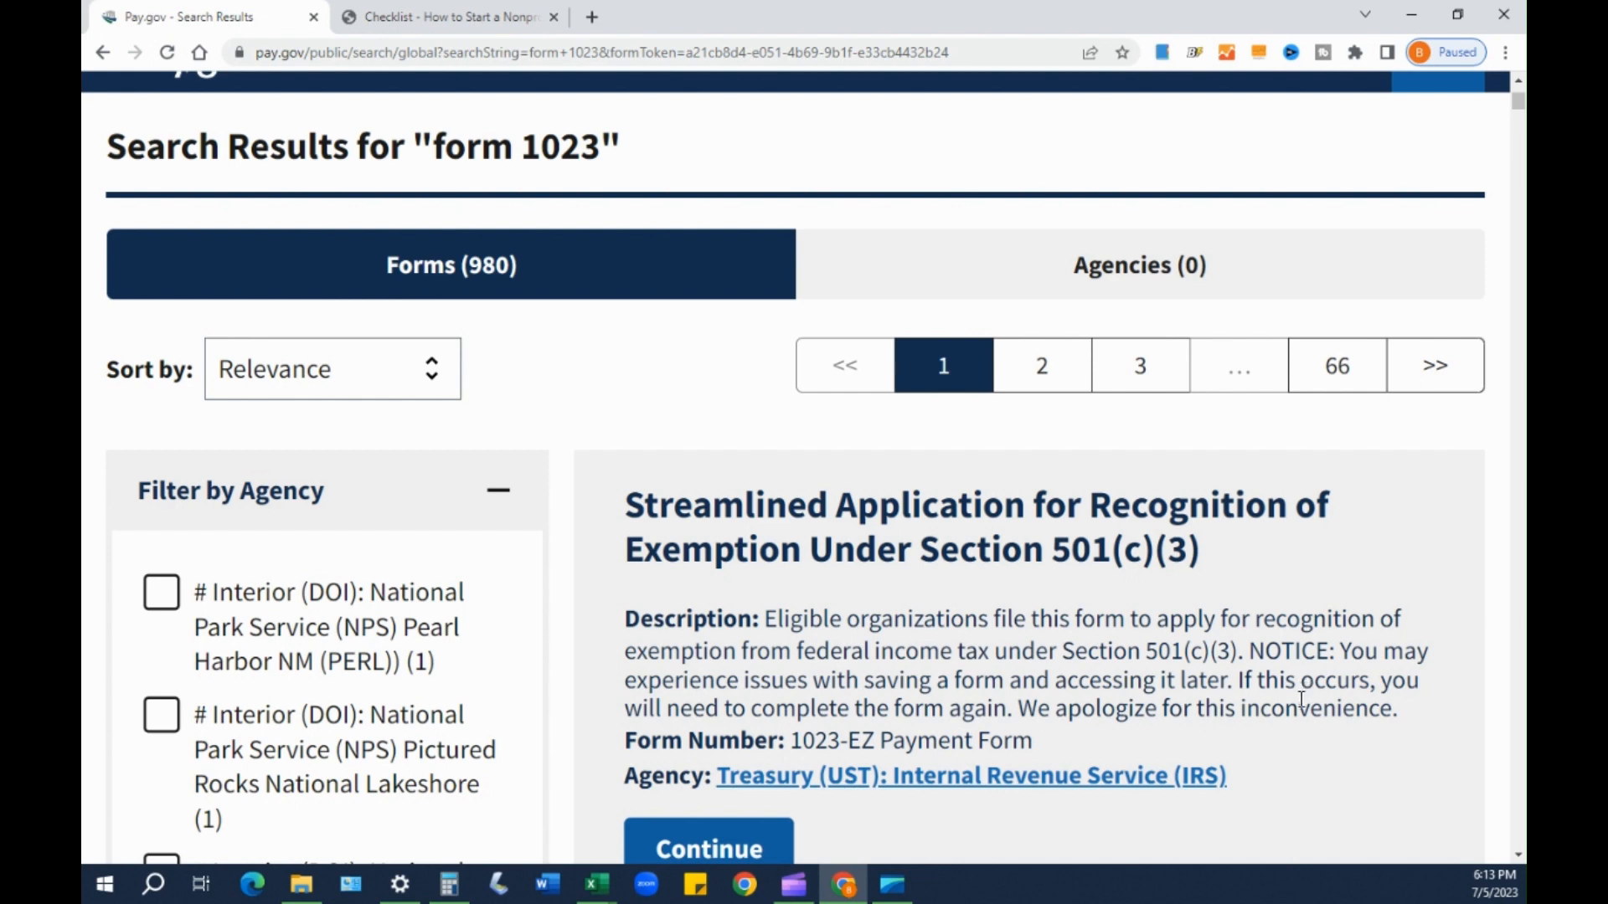
pyautogui.scroll(-5, 1302, 700)
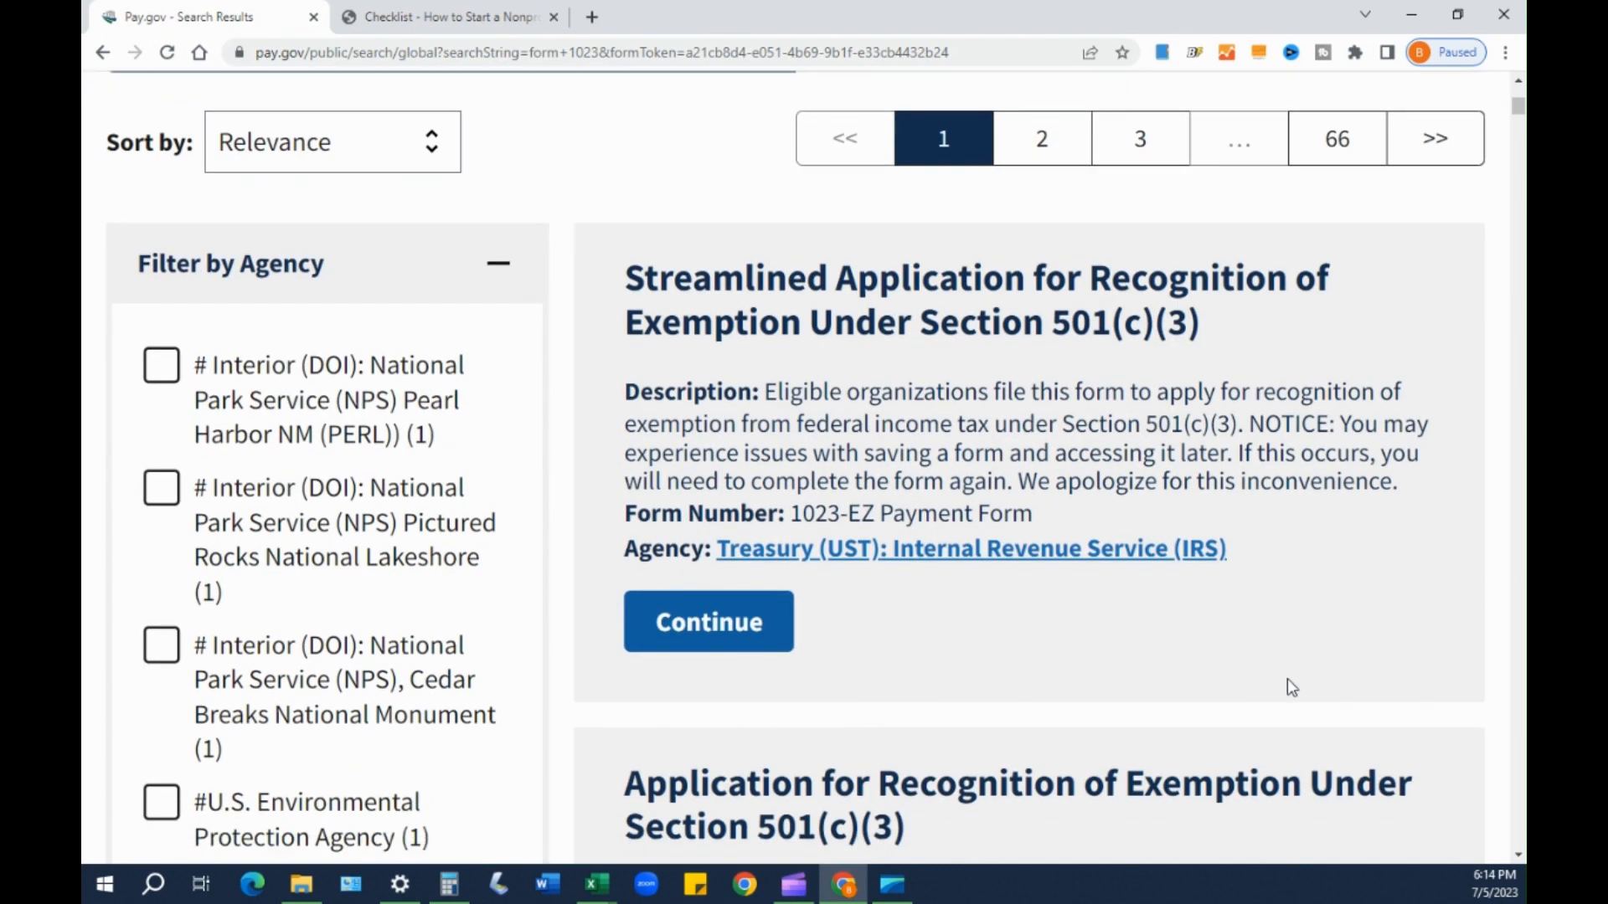
pyautogui.scroll(-1, 880, 633)
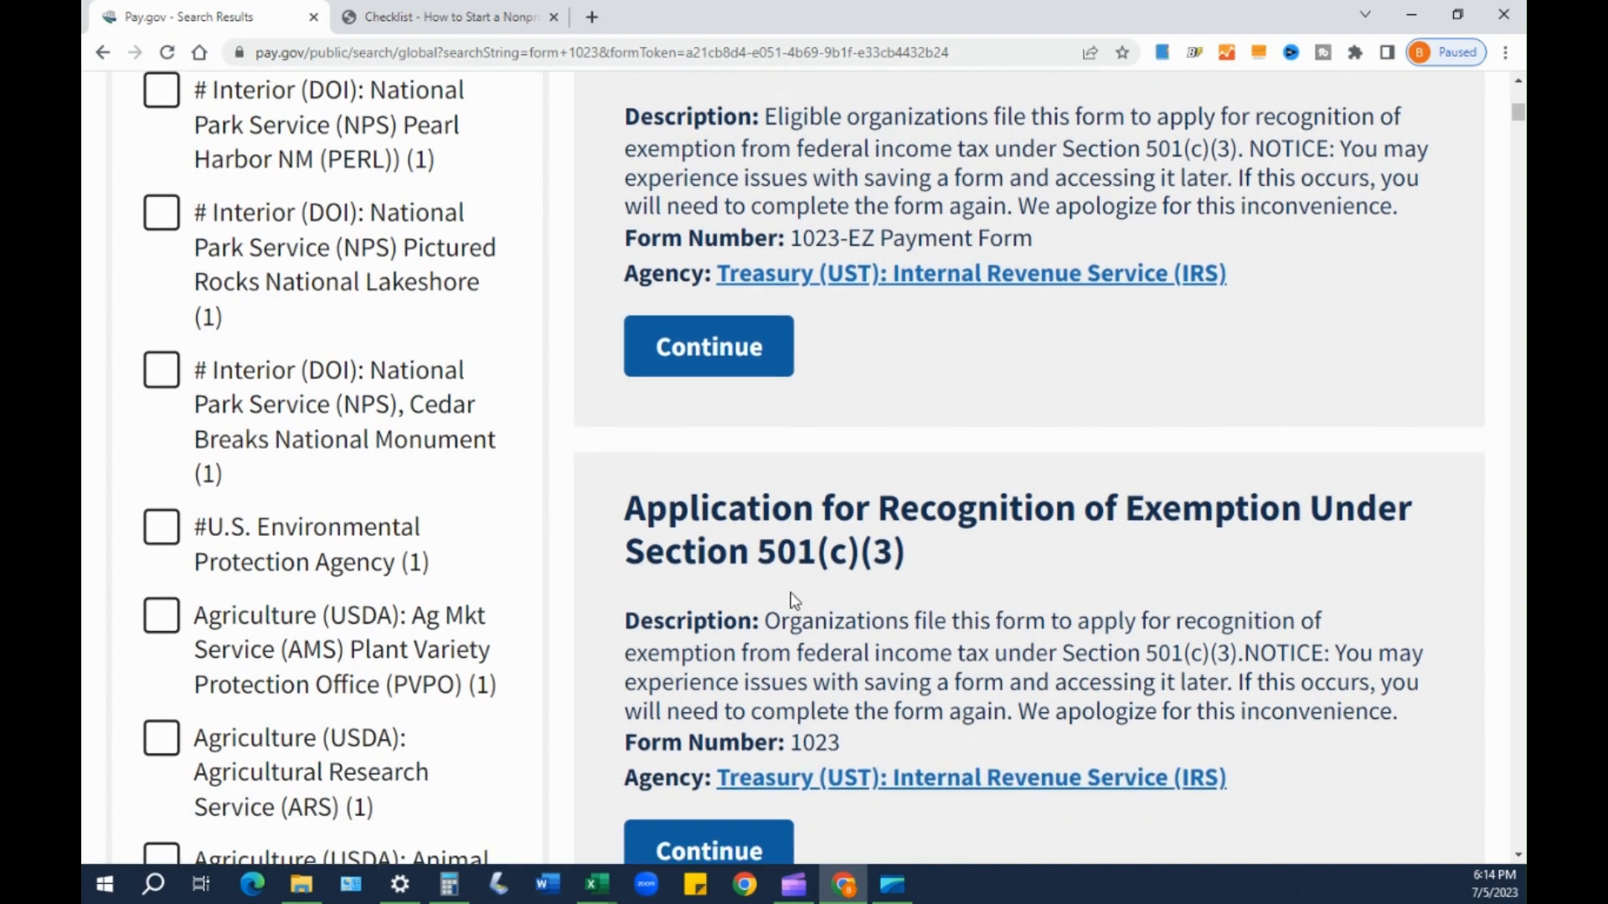
pyautogui.moveTo(791, 743); pyautogui.dragTo(856, 749)
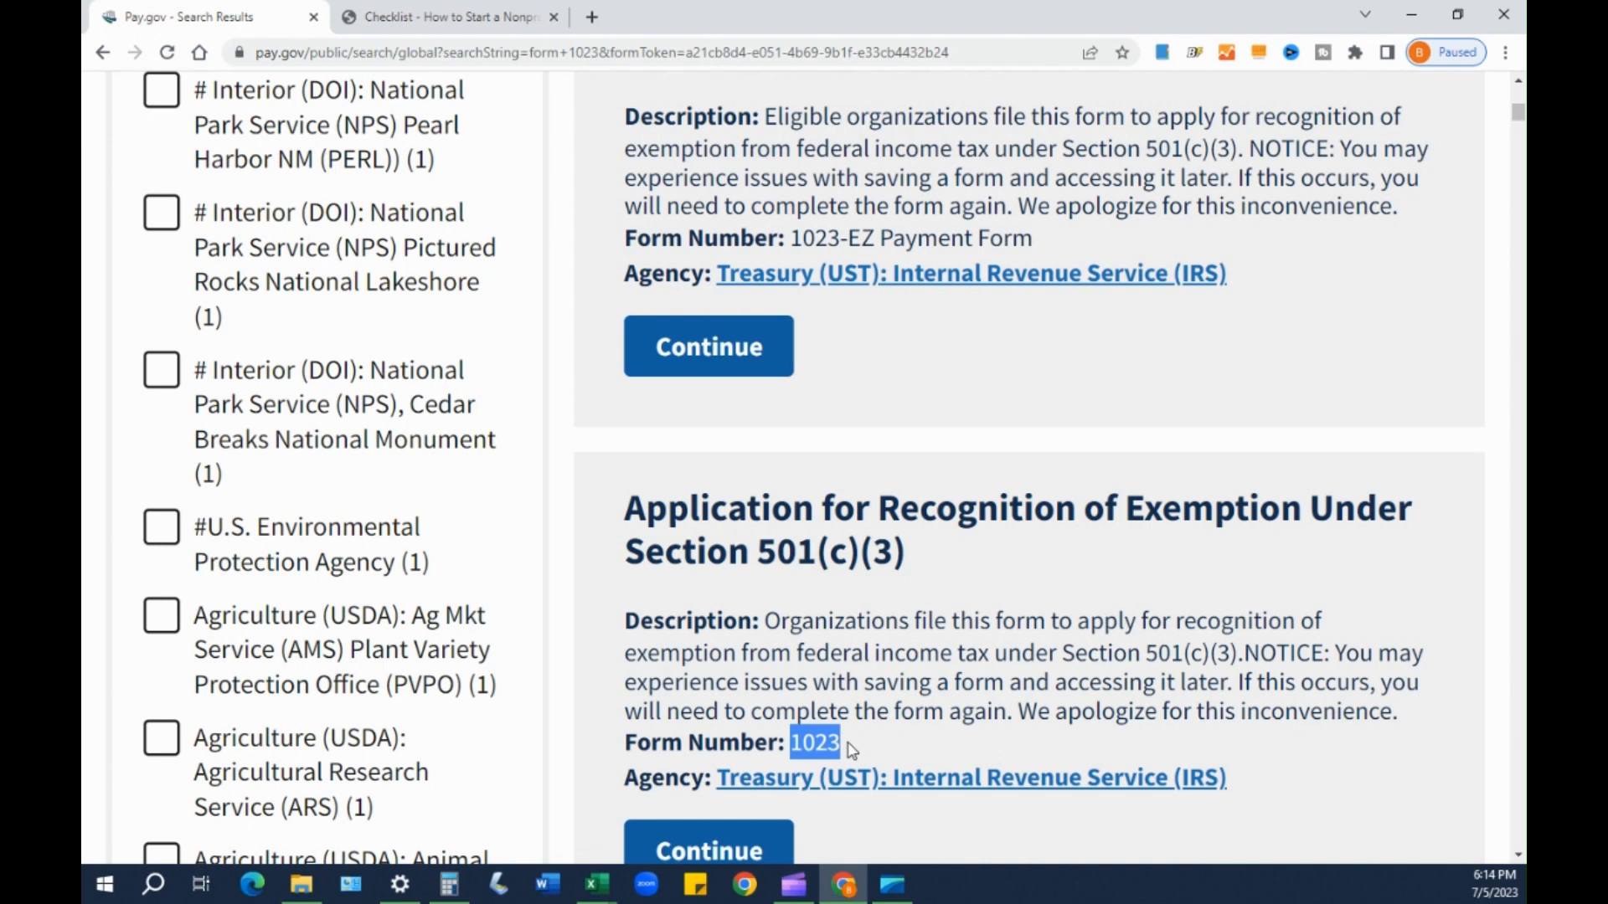
pyautogui.moveTo(851, 655); pyautogui.dragTo(864, 655)
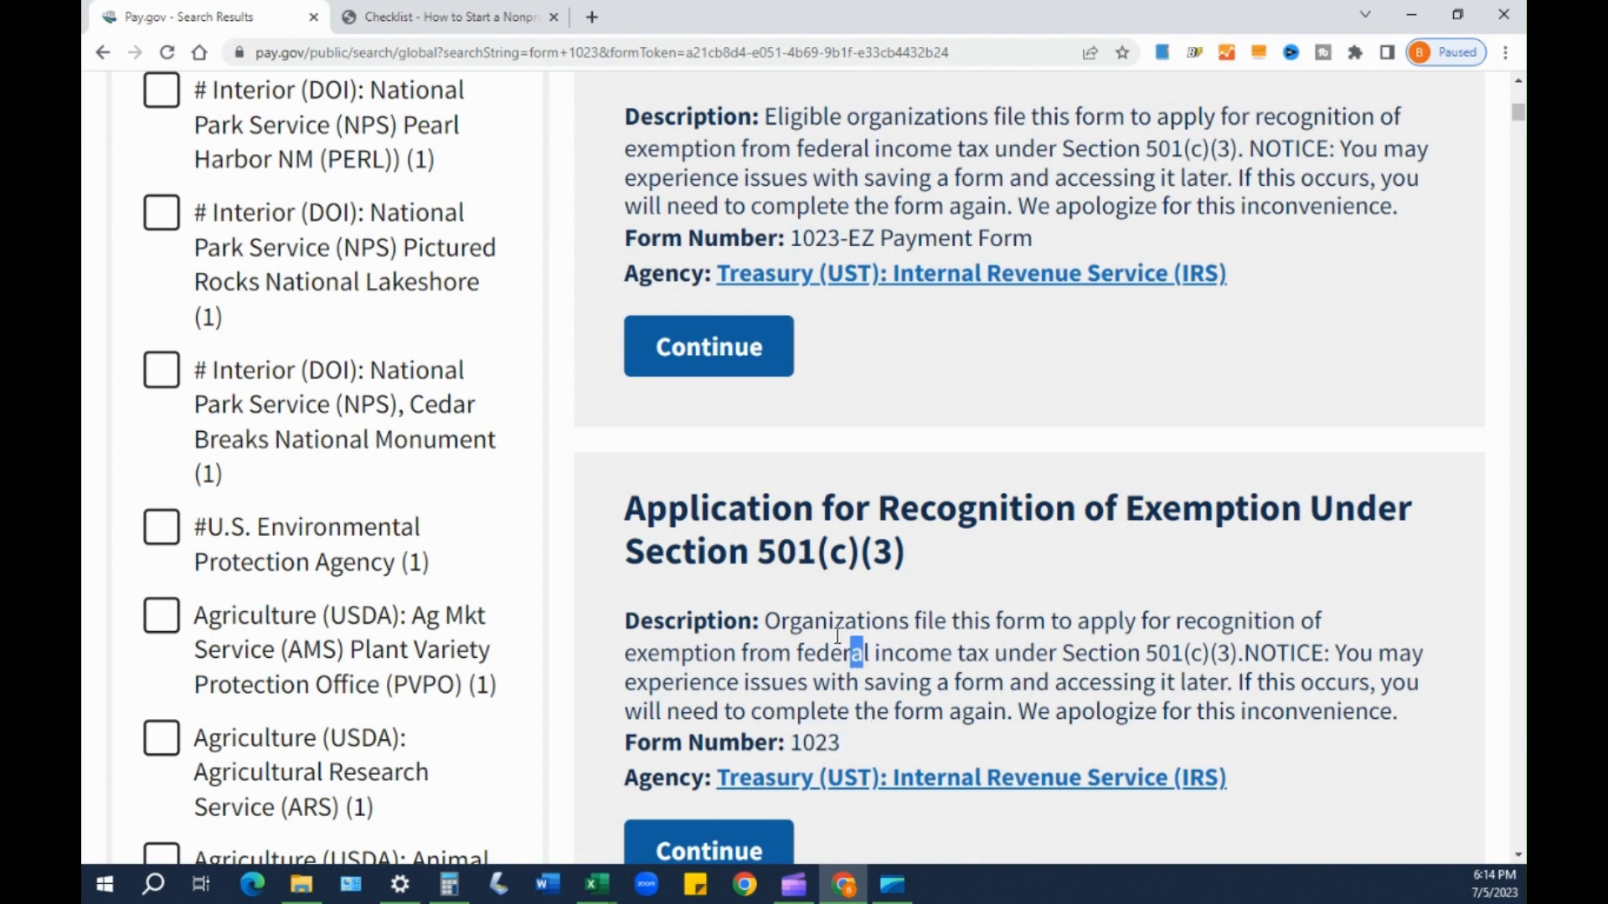
pyautogui.scroll(-1, 838, 662)
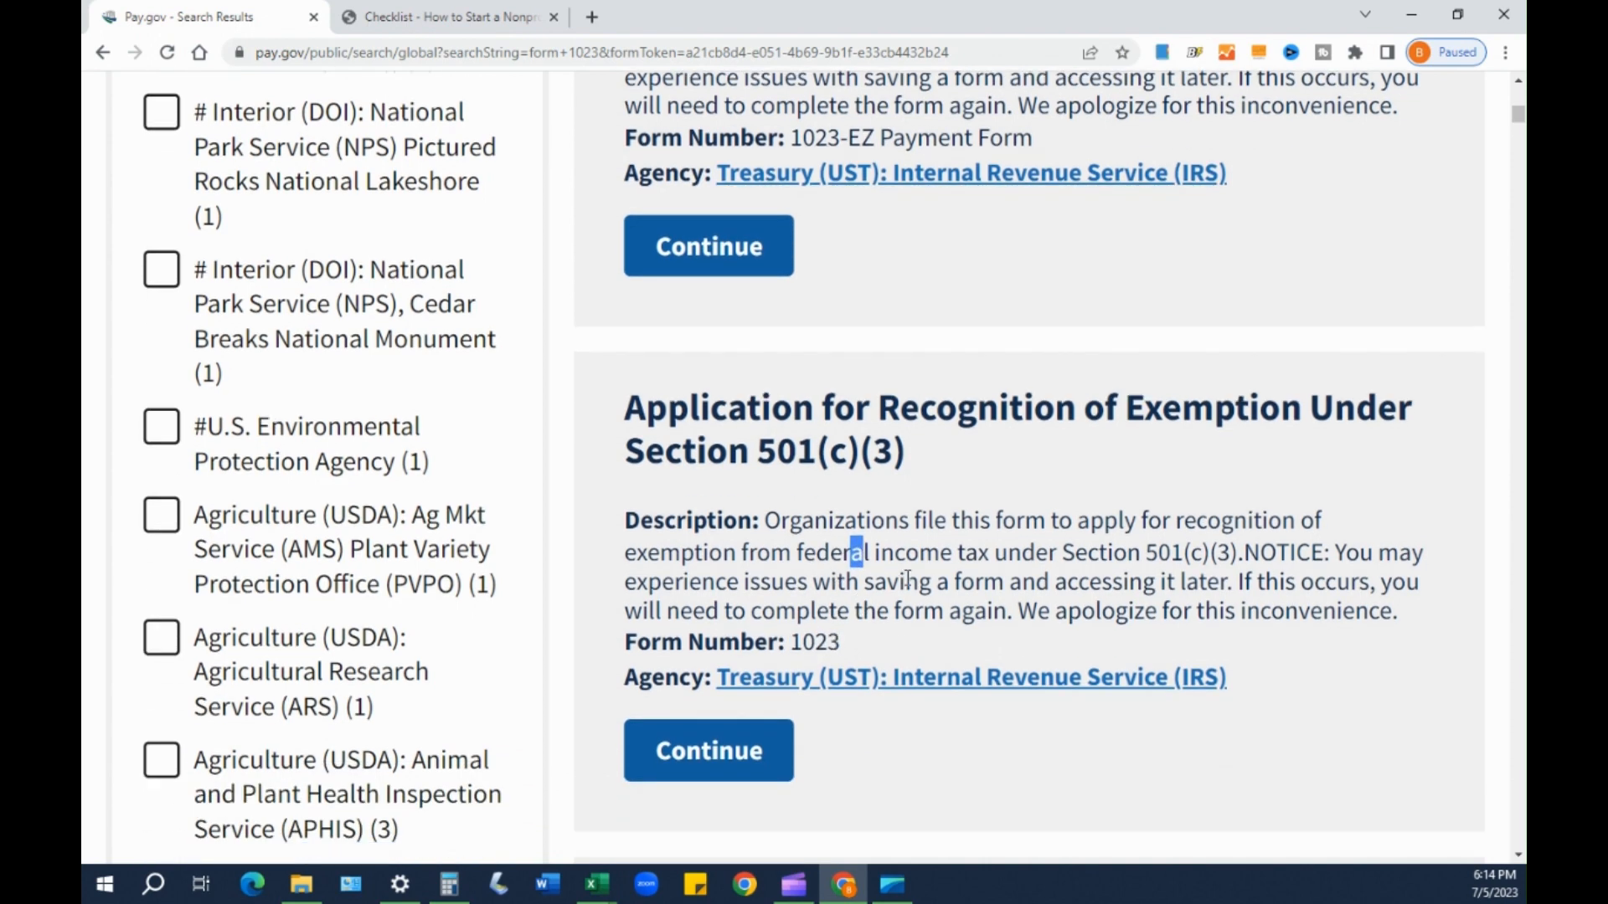
pyautogui.click(745, 766)
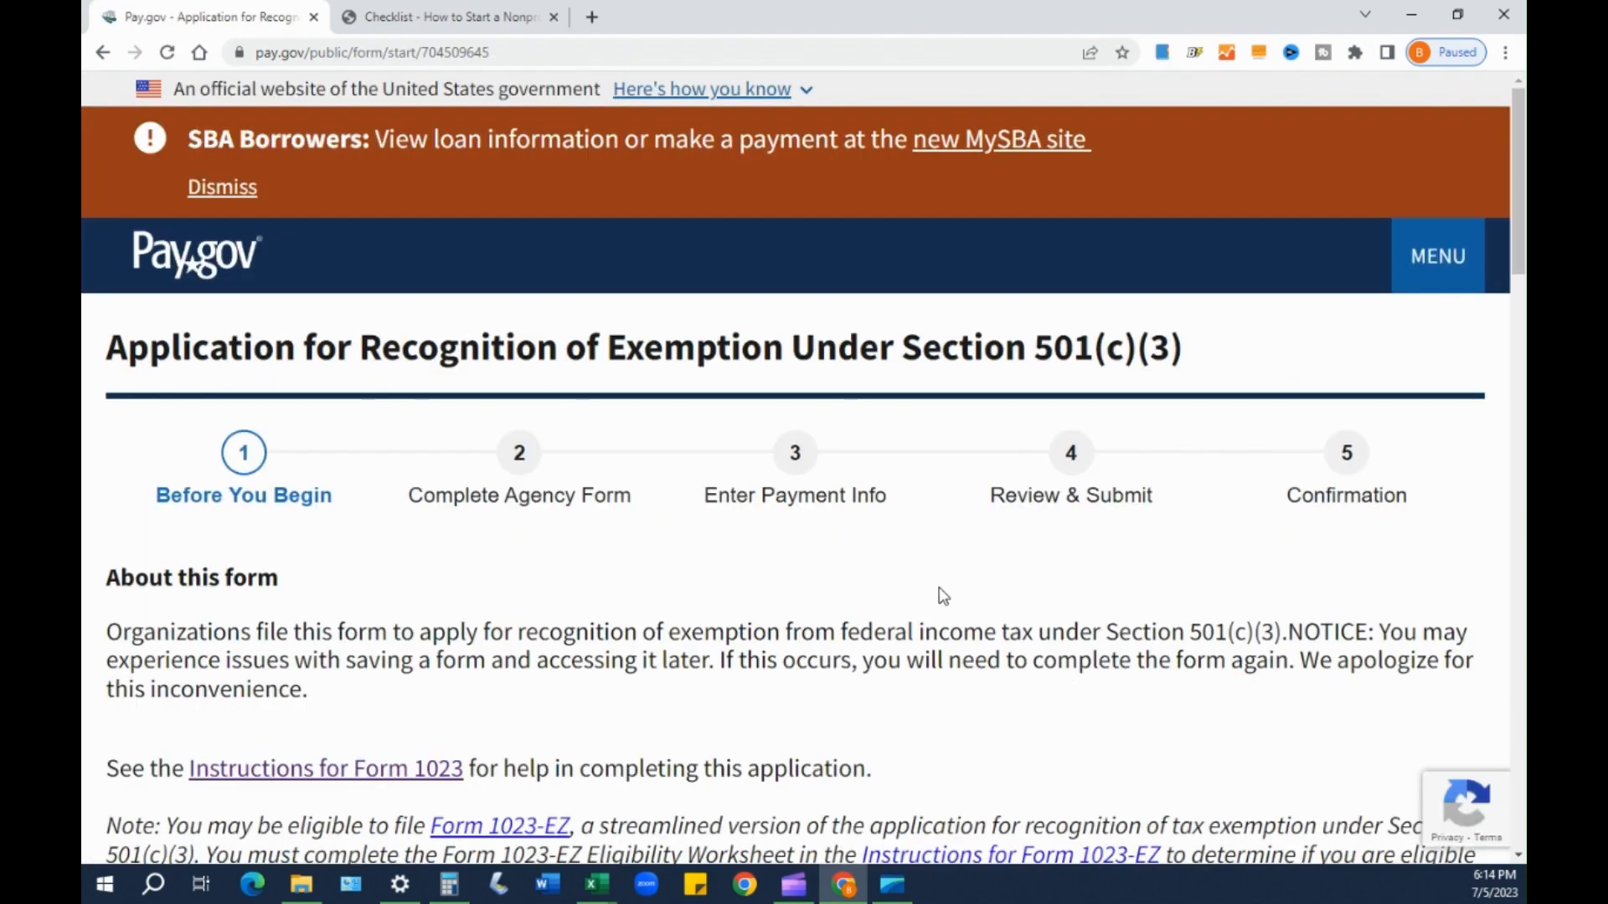
# - Open the Instructions for Form 1023 link in a new tab and switch to it
pyautogui.scroll(-2, 915, 561)
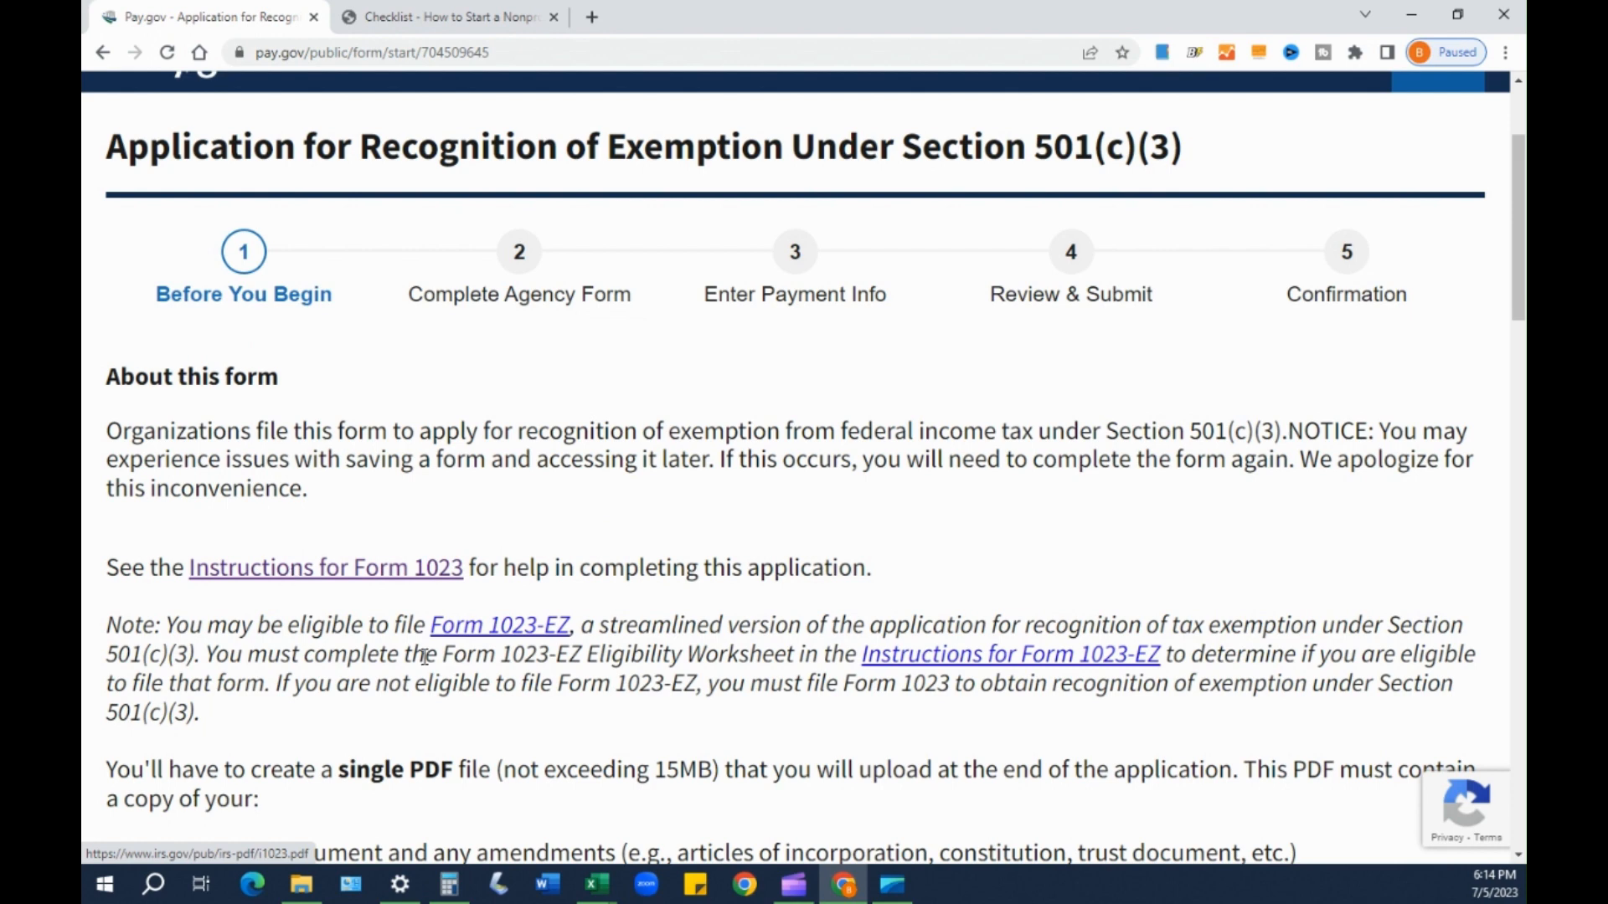
pyautogui.rightClick(319, 573)
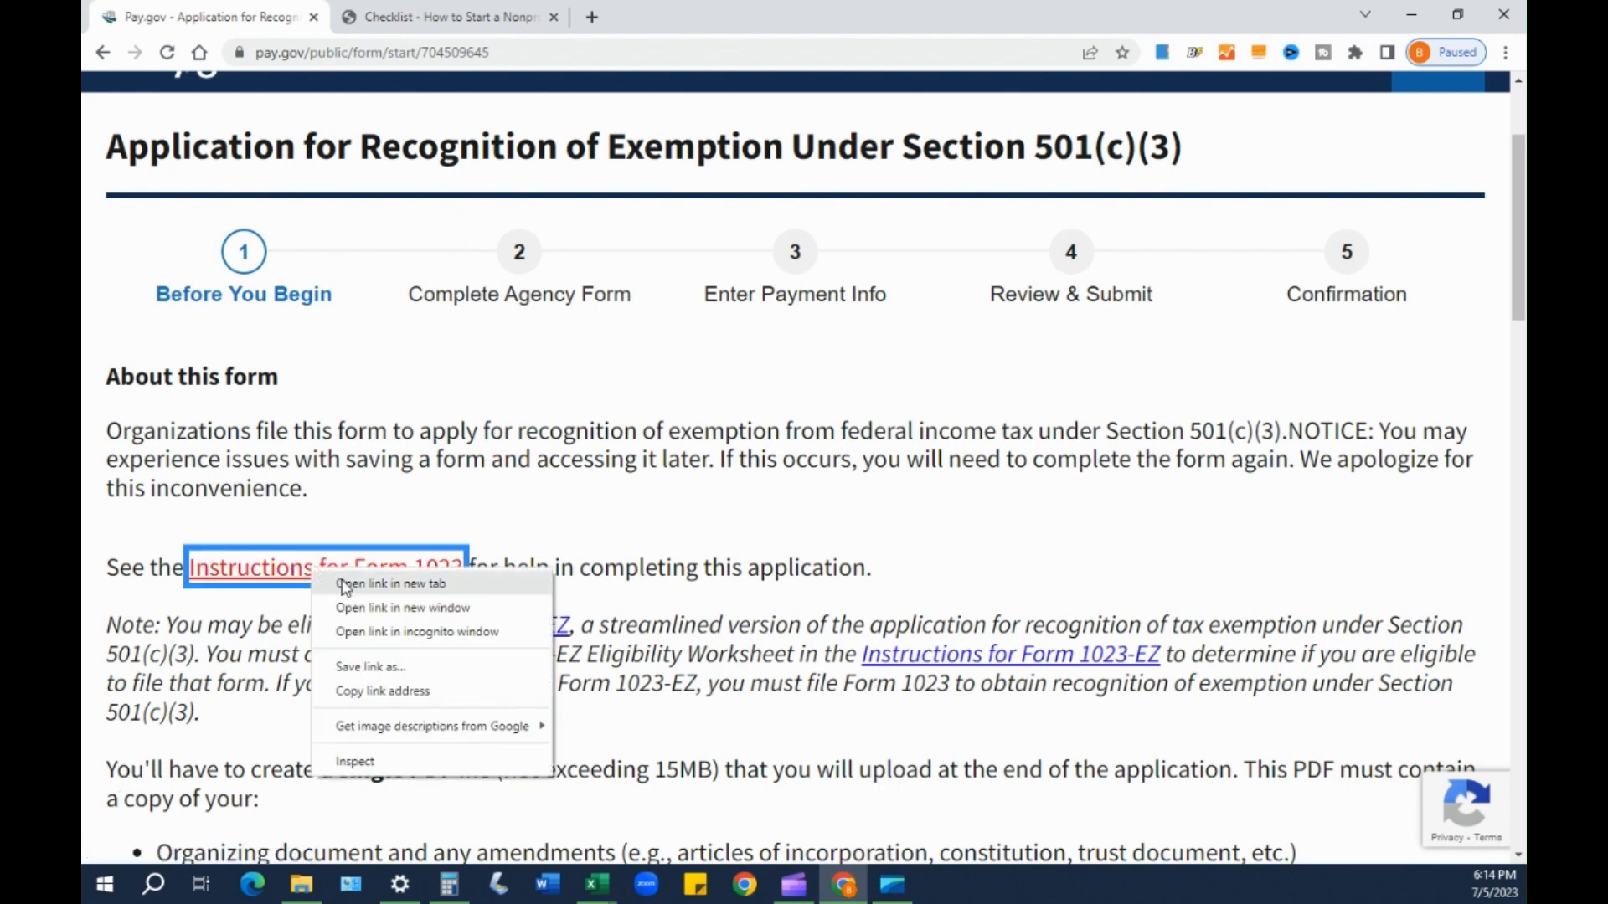
pyautogui.click(399, 586)
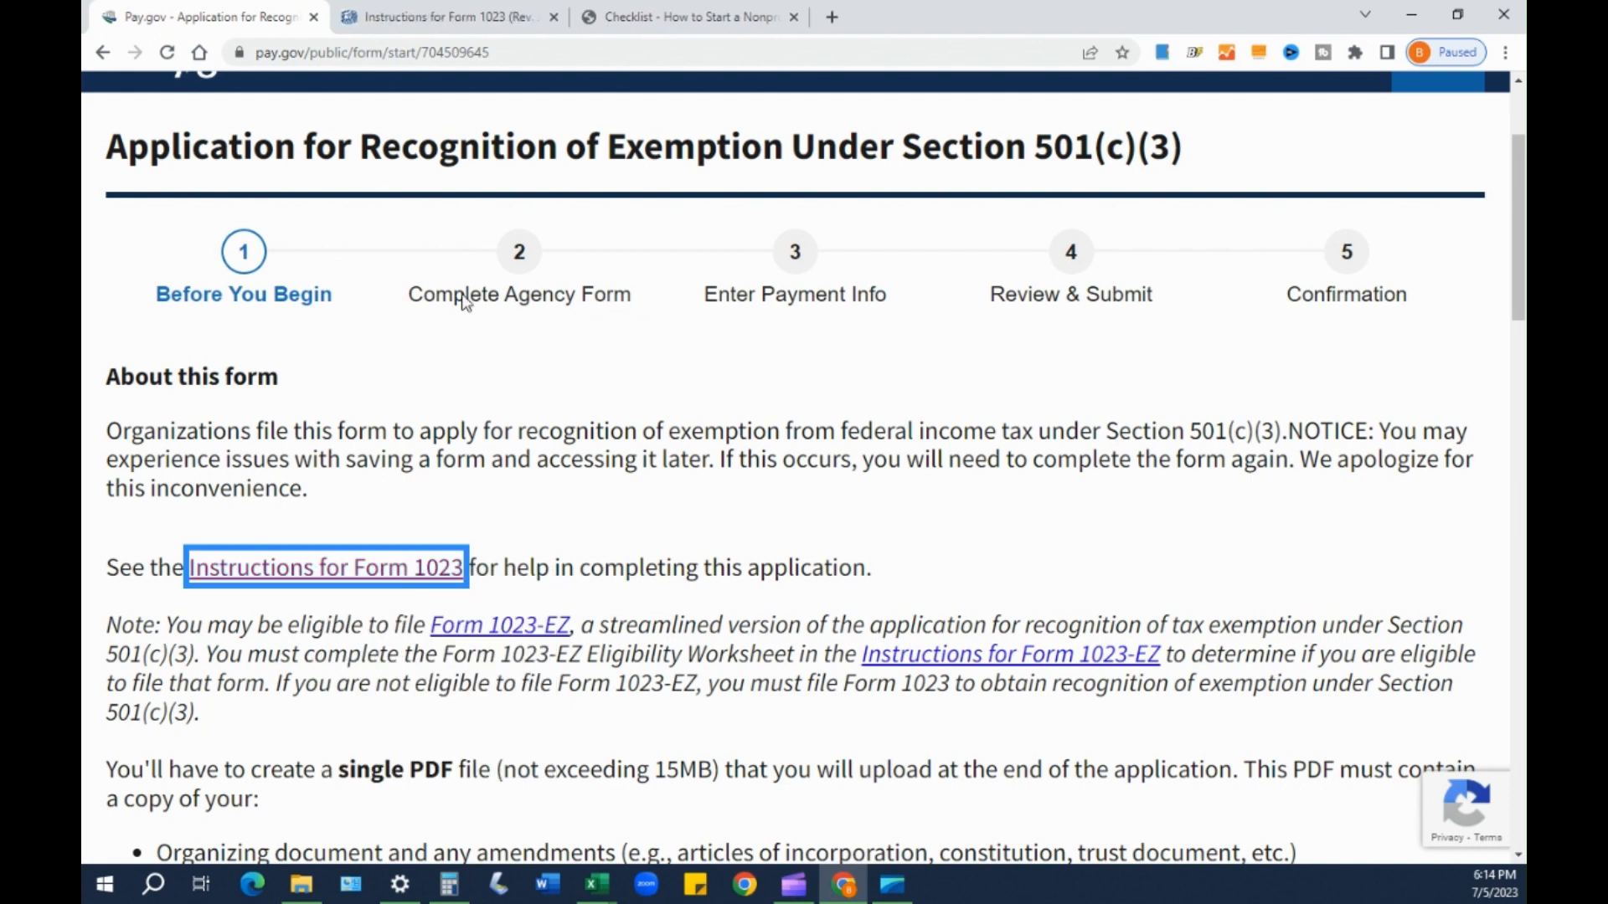
pyautogui.click(484, 18)
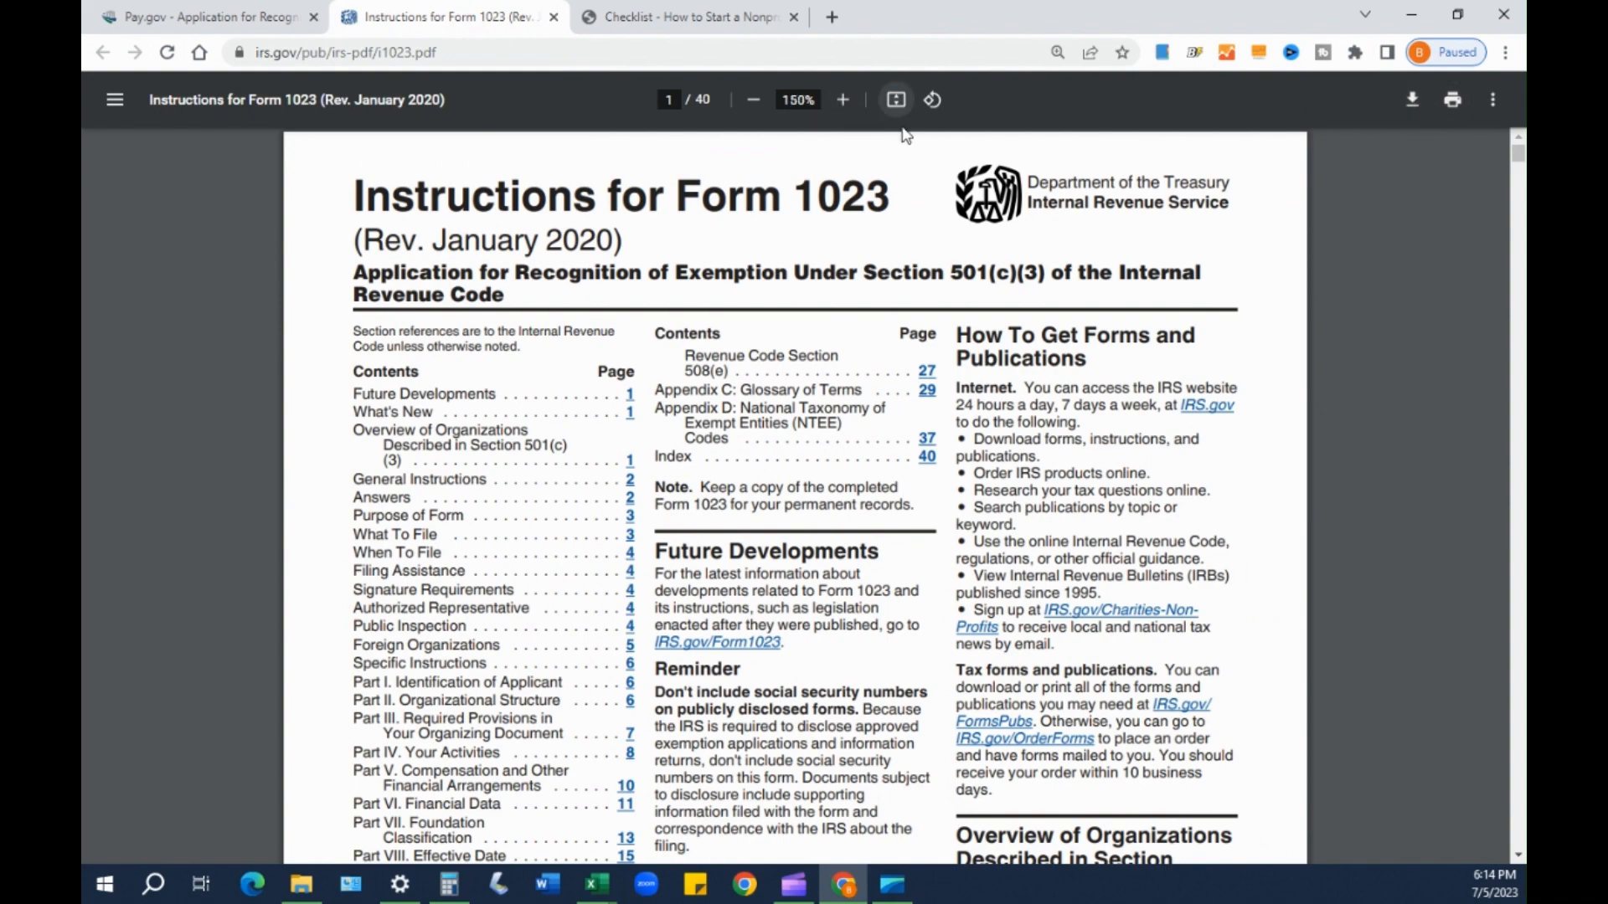
# - Zoom the instructions PDF to 150% and skim page 1's contents list
pyautogui.click(842, 99)
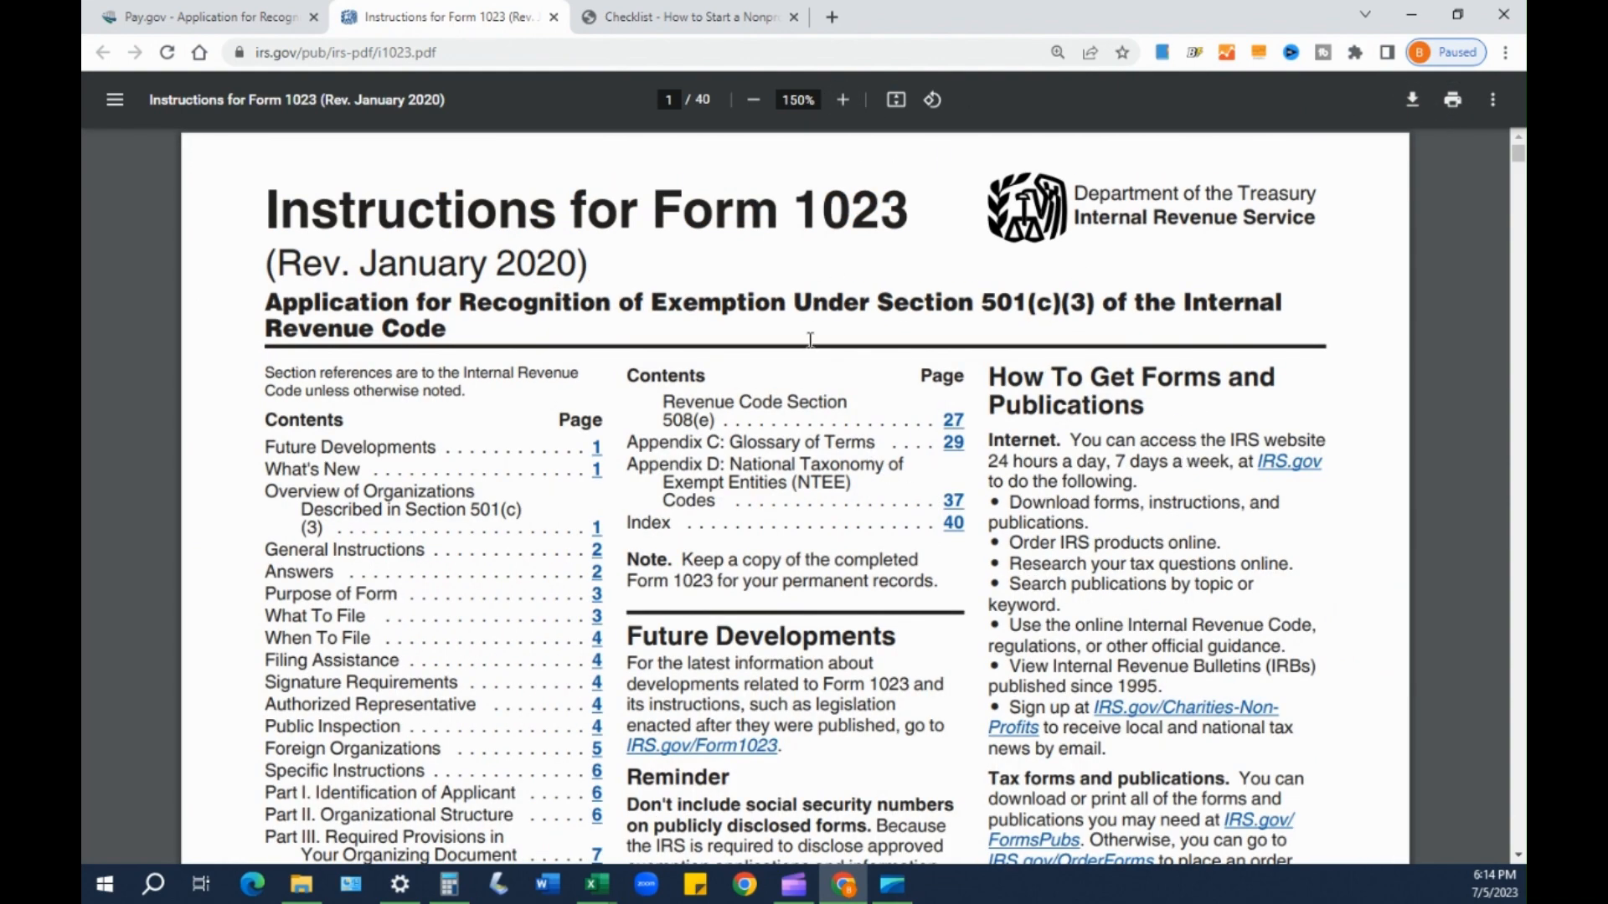
pyautogui.scroll(-2, 927, 504)
pyautogui.scroll(-4, 738, 656)
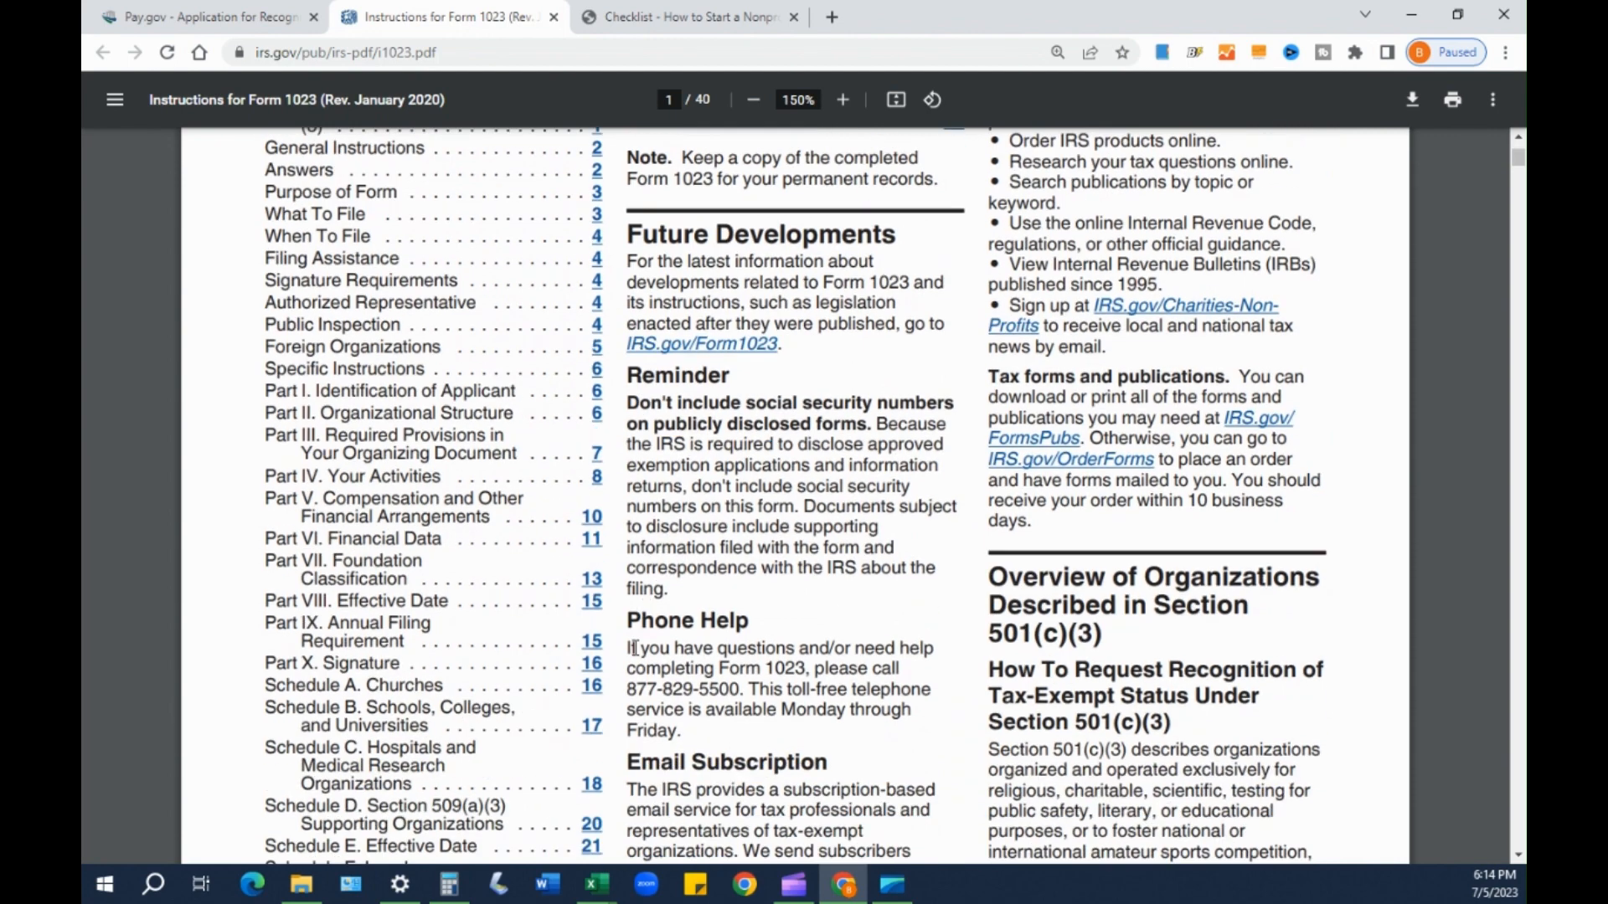
pyautogui.scroll(5, 638, 657)
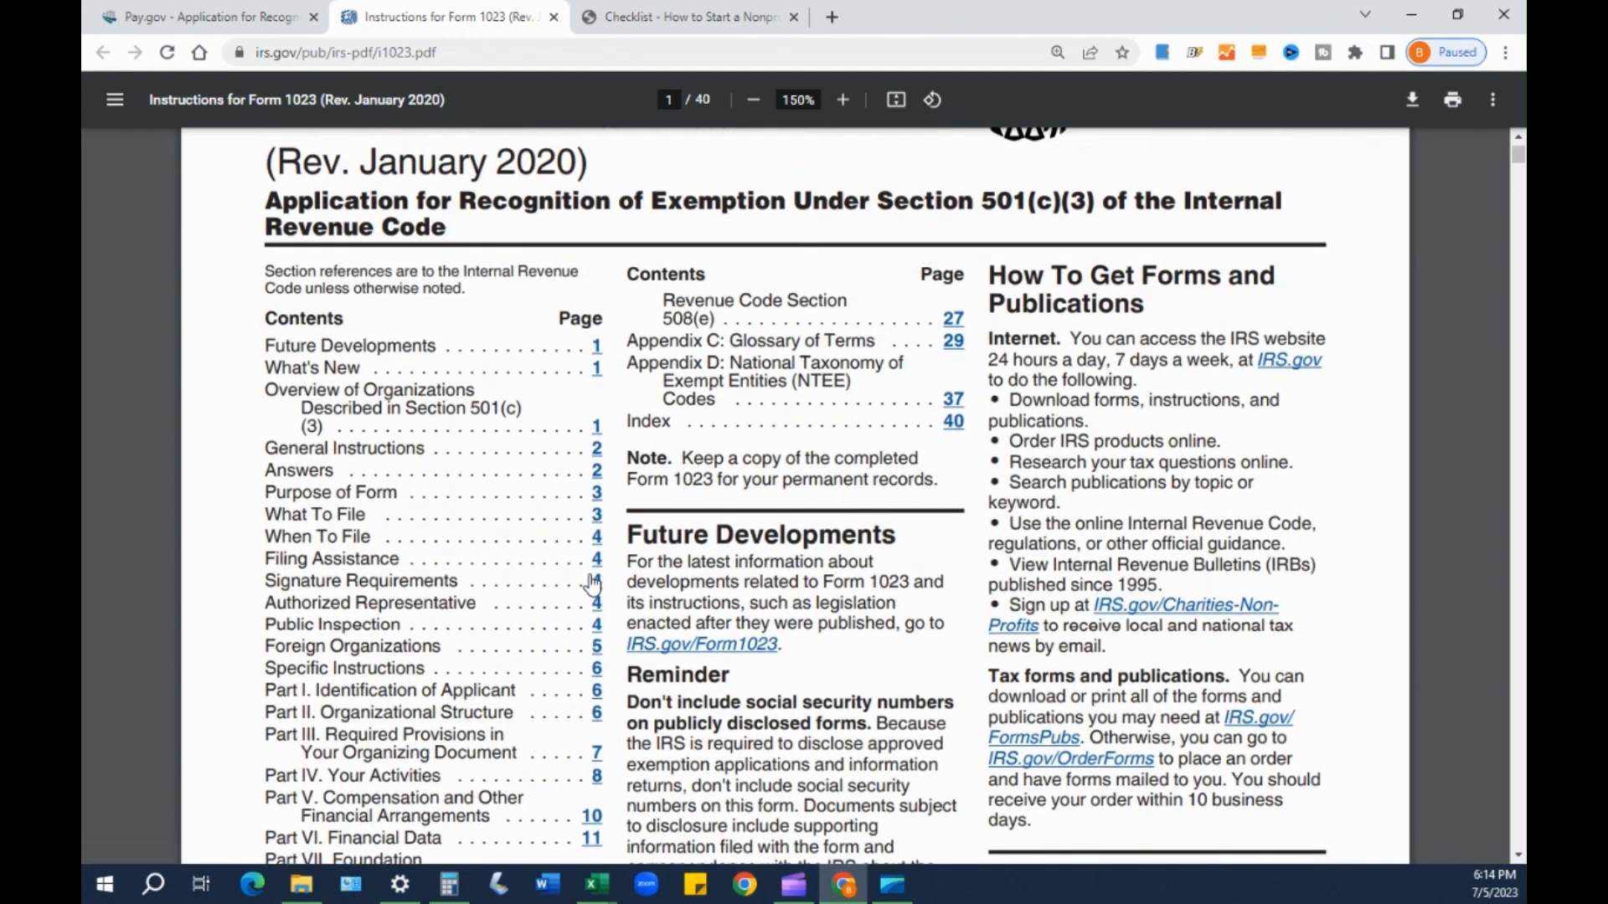
pyautogui.scroll(-2, 586, 428)
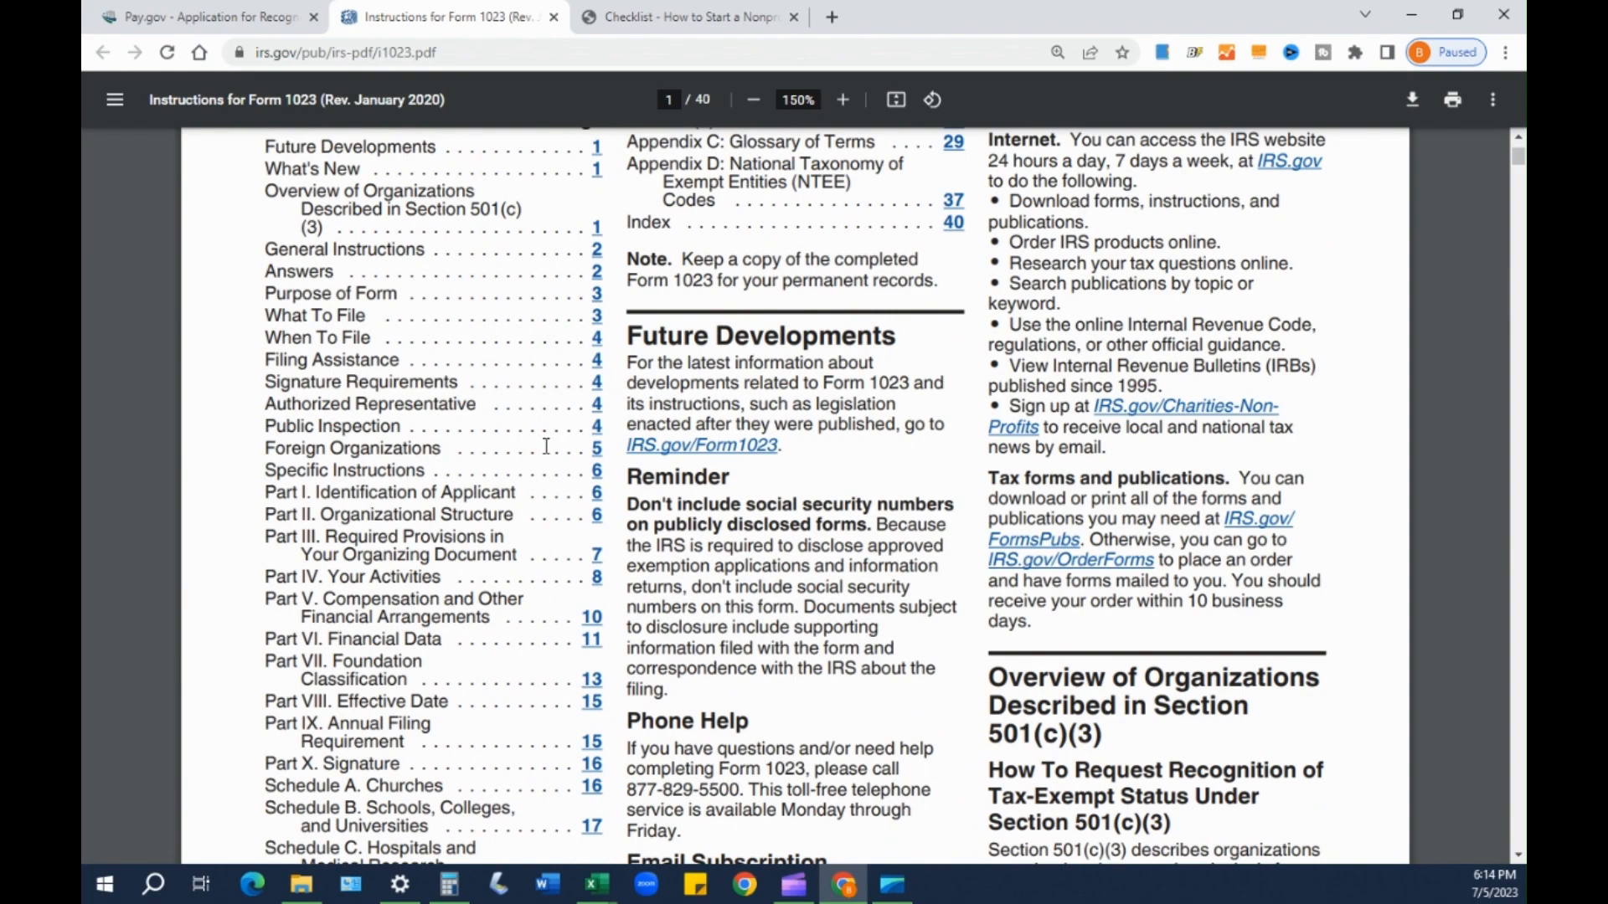
pyautogui.scroll(-2, 590, 572)
pyautogui.scroll(-10, 591, 572)
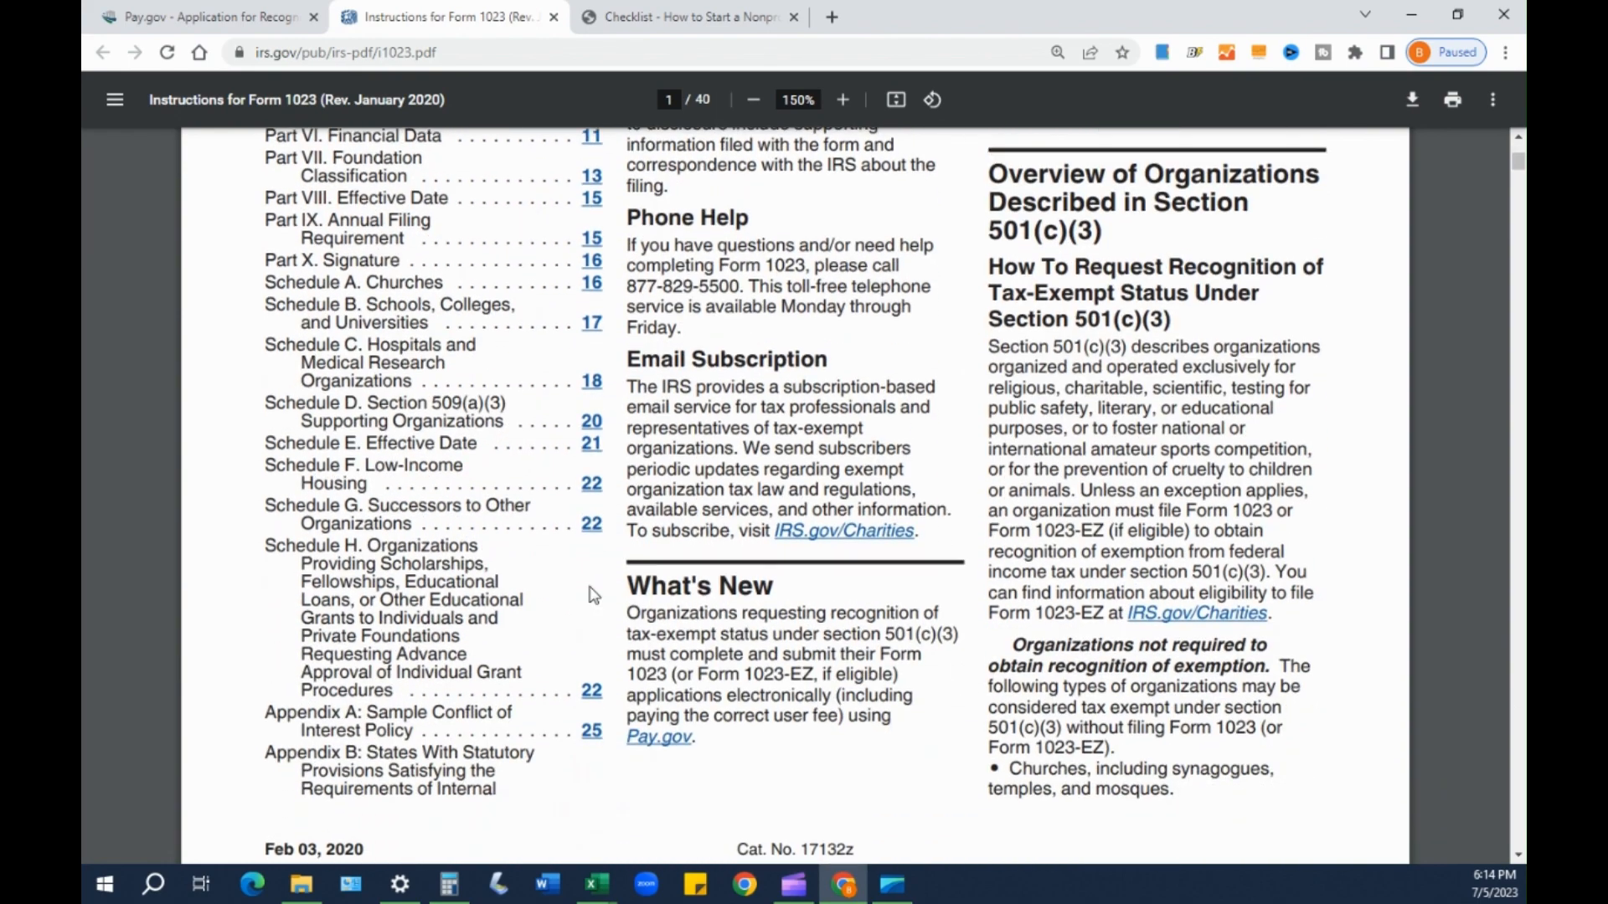
pyautogui.scroll(-5, 592, 598)
pyautogui.scroll(7, 596, 607)
pyautogui.scroll(5, 597, 615)
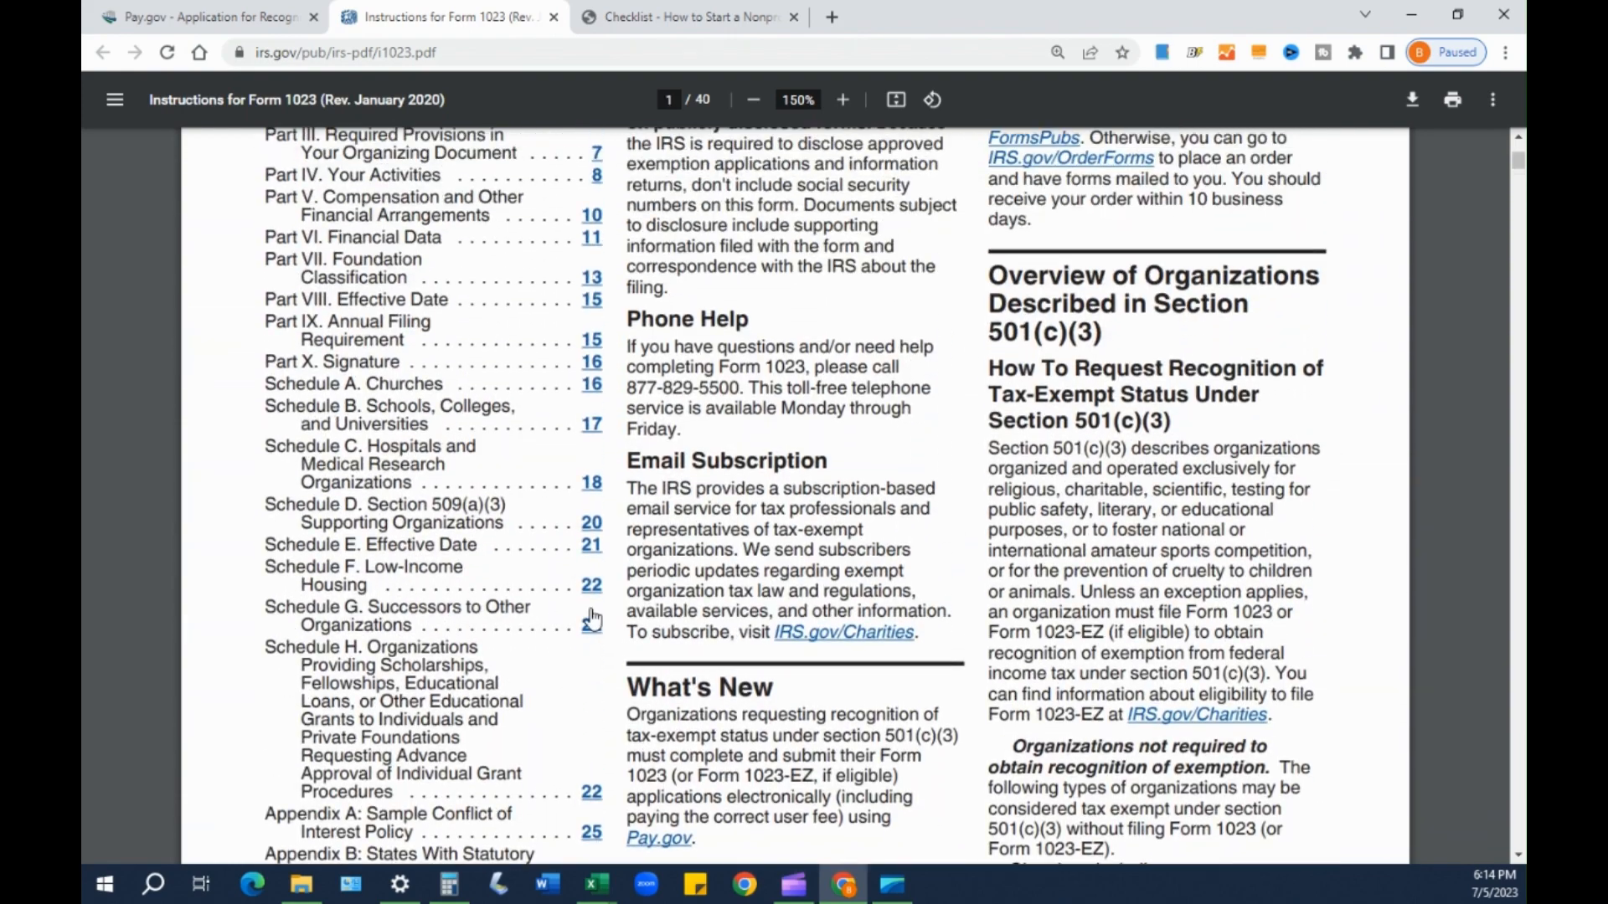
pyautogui.scroll(6, 596, 647)
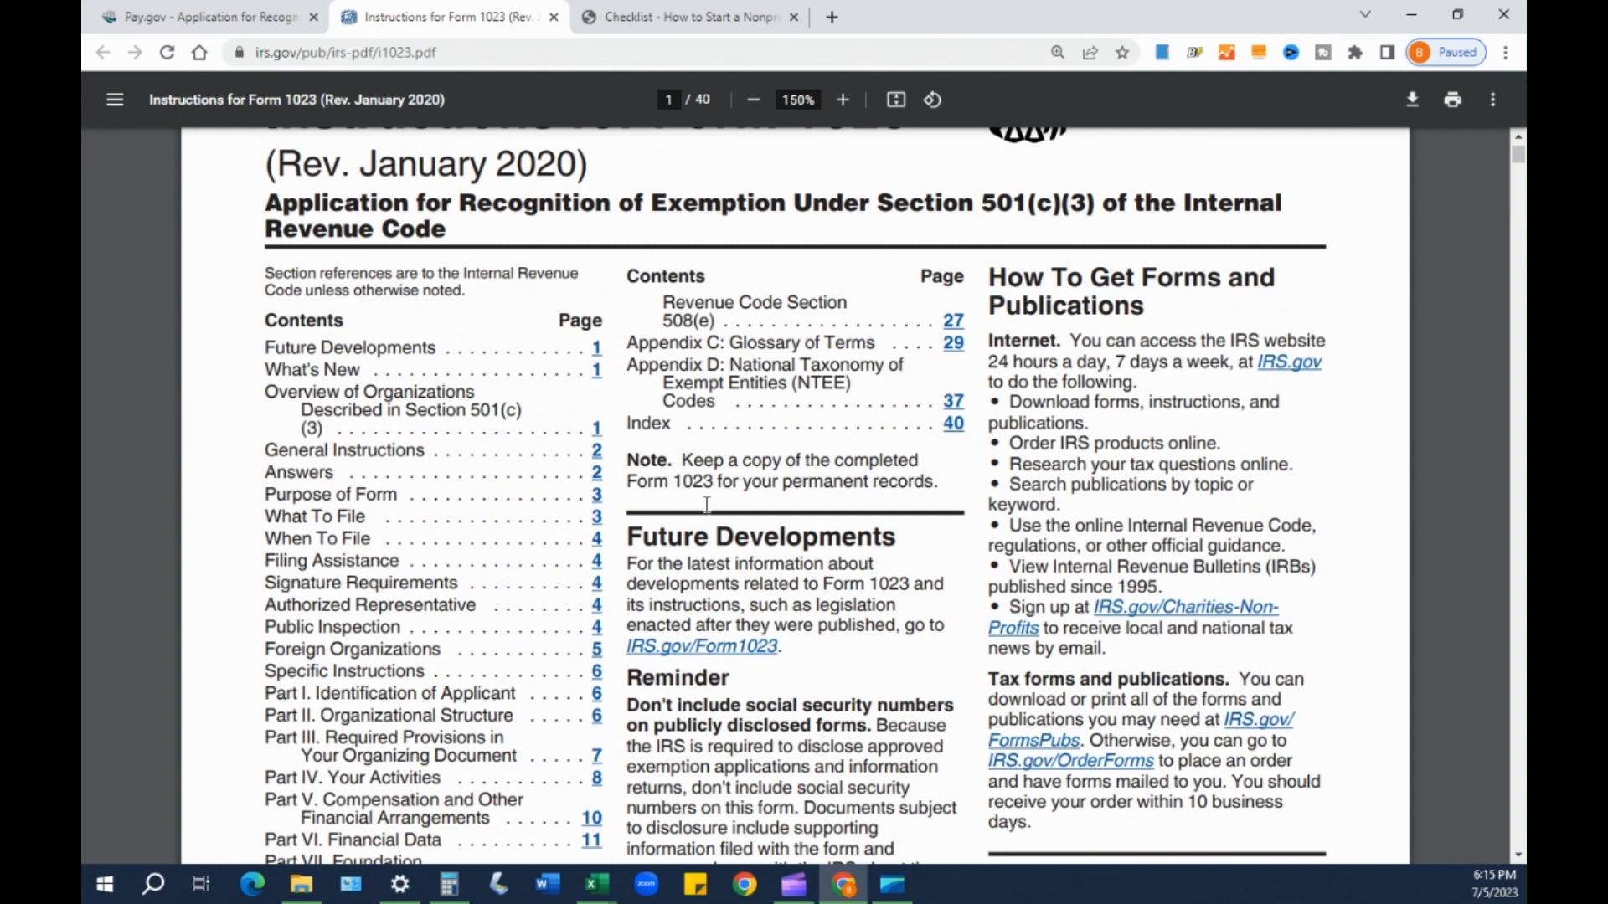
pyautogui.scroll(1, 483, 301)
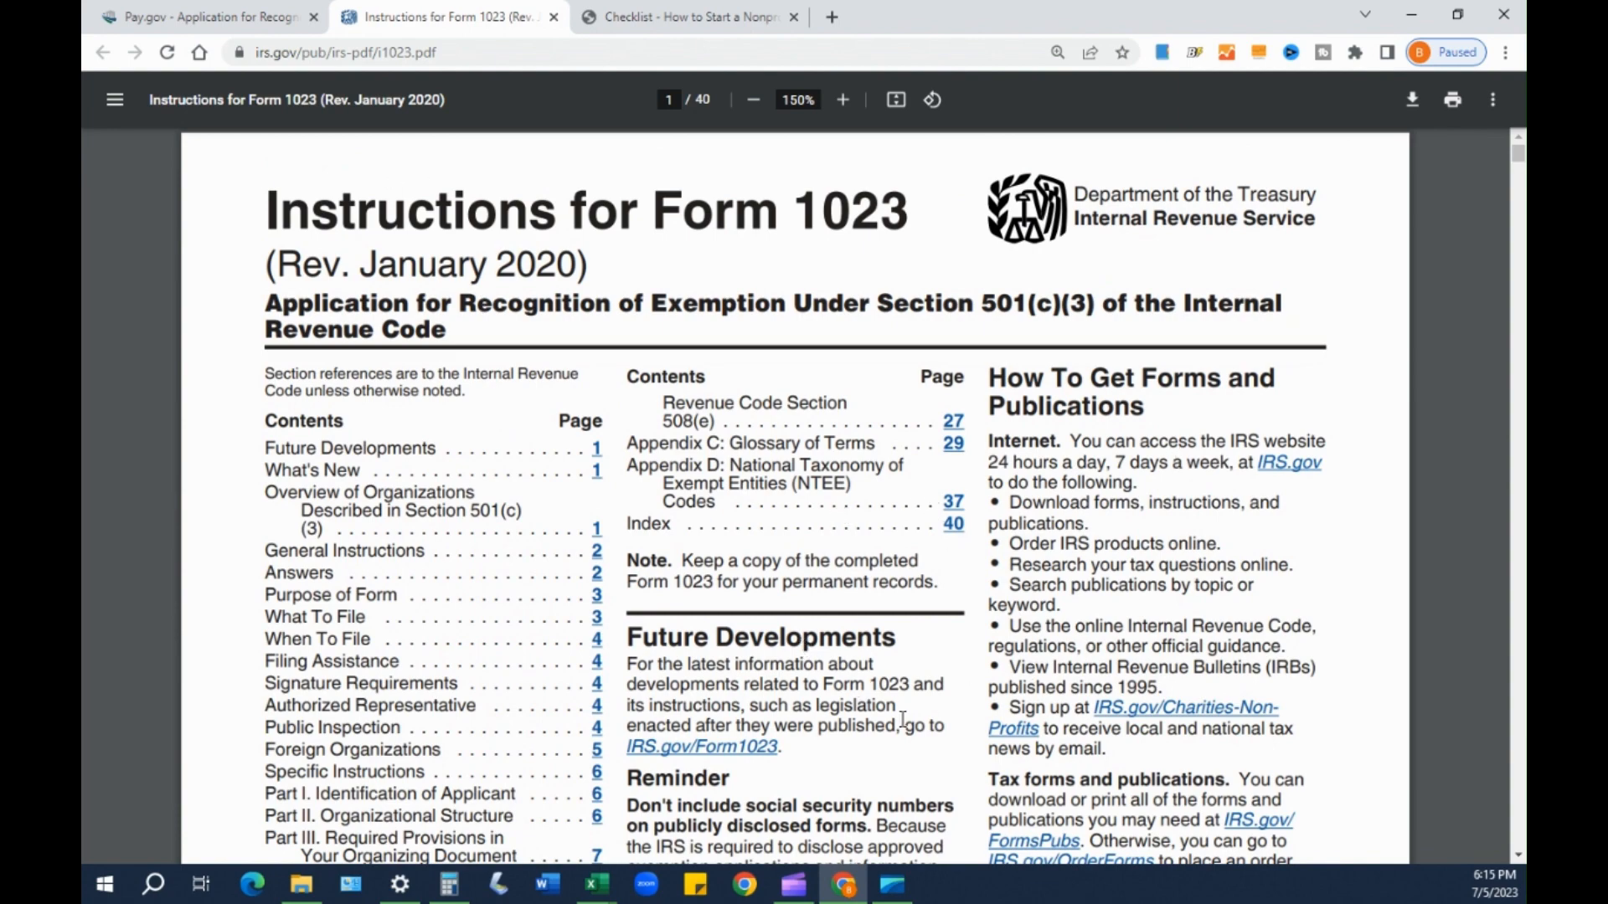
# - Highlight the Future Developments heading and continue down to the Reminder section
pyautogui.scroll(-7, 897, 589)
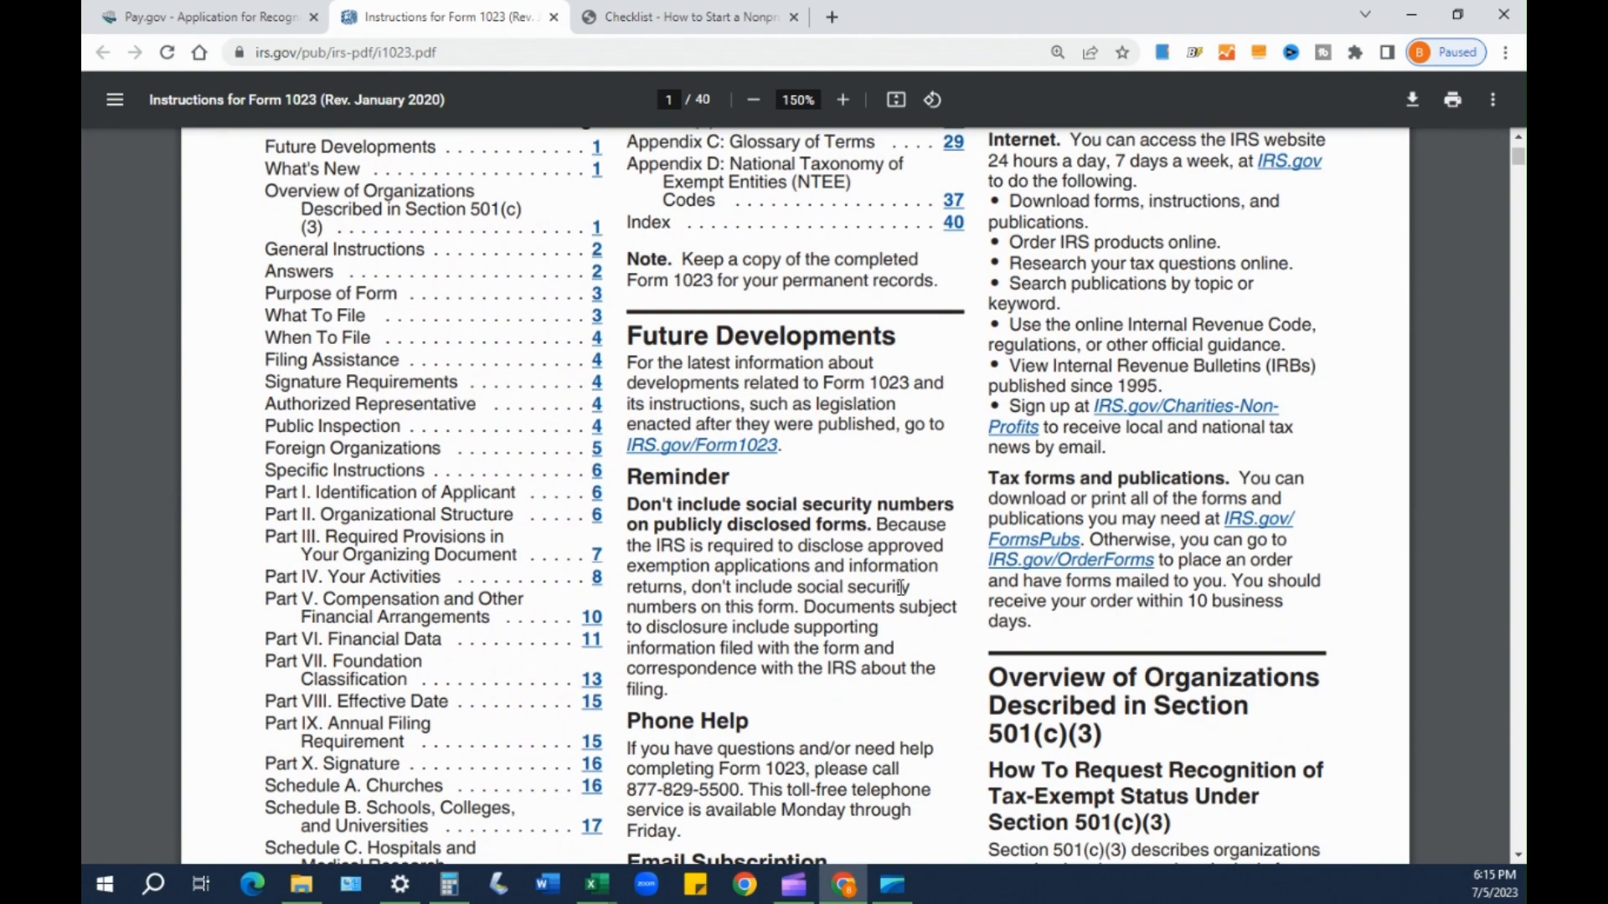
pyautogui.scroll(-3, 900, 589)
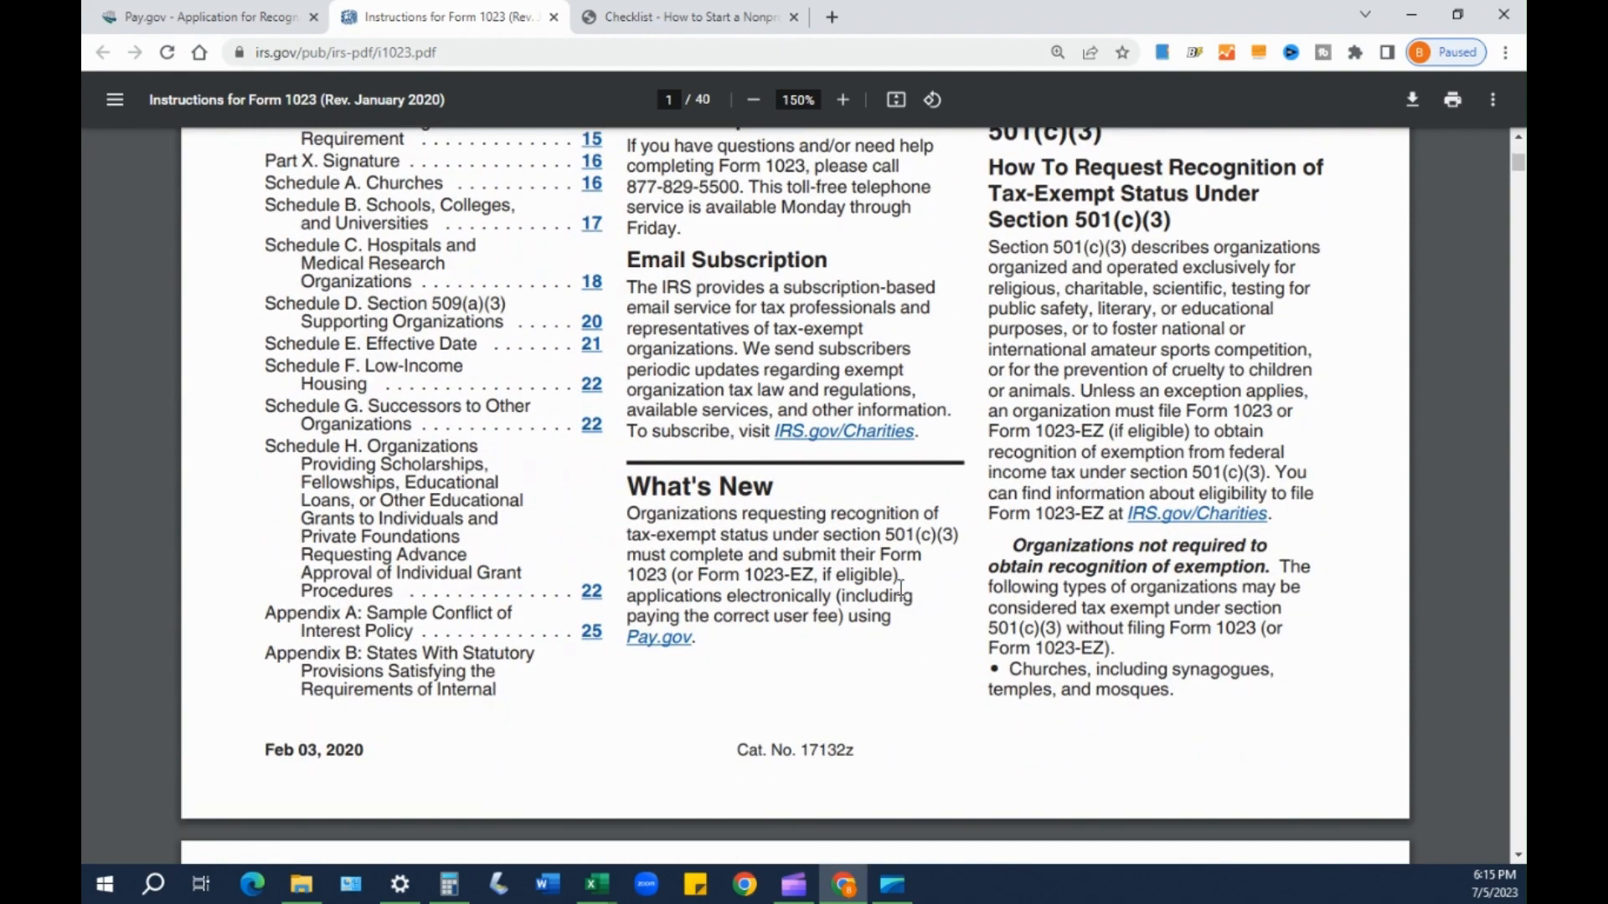
pyautogui.scroll(9, 900, 589)
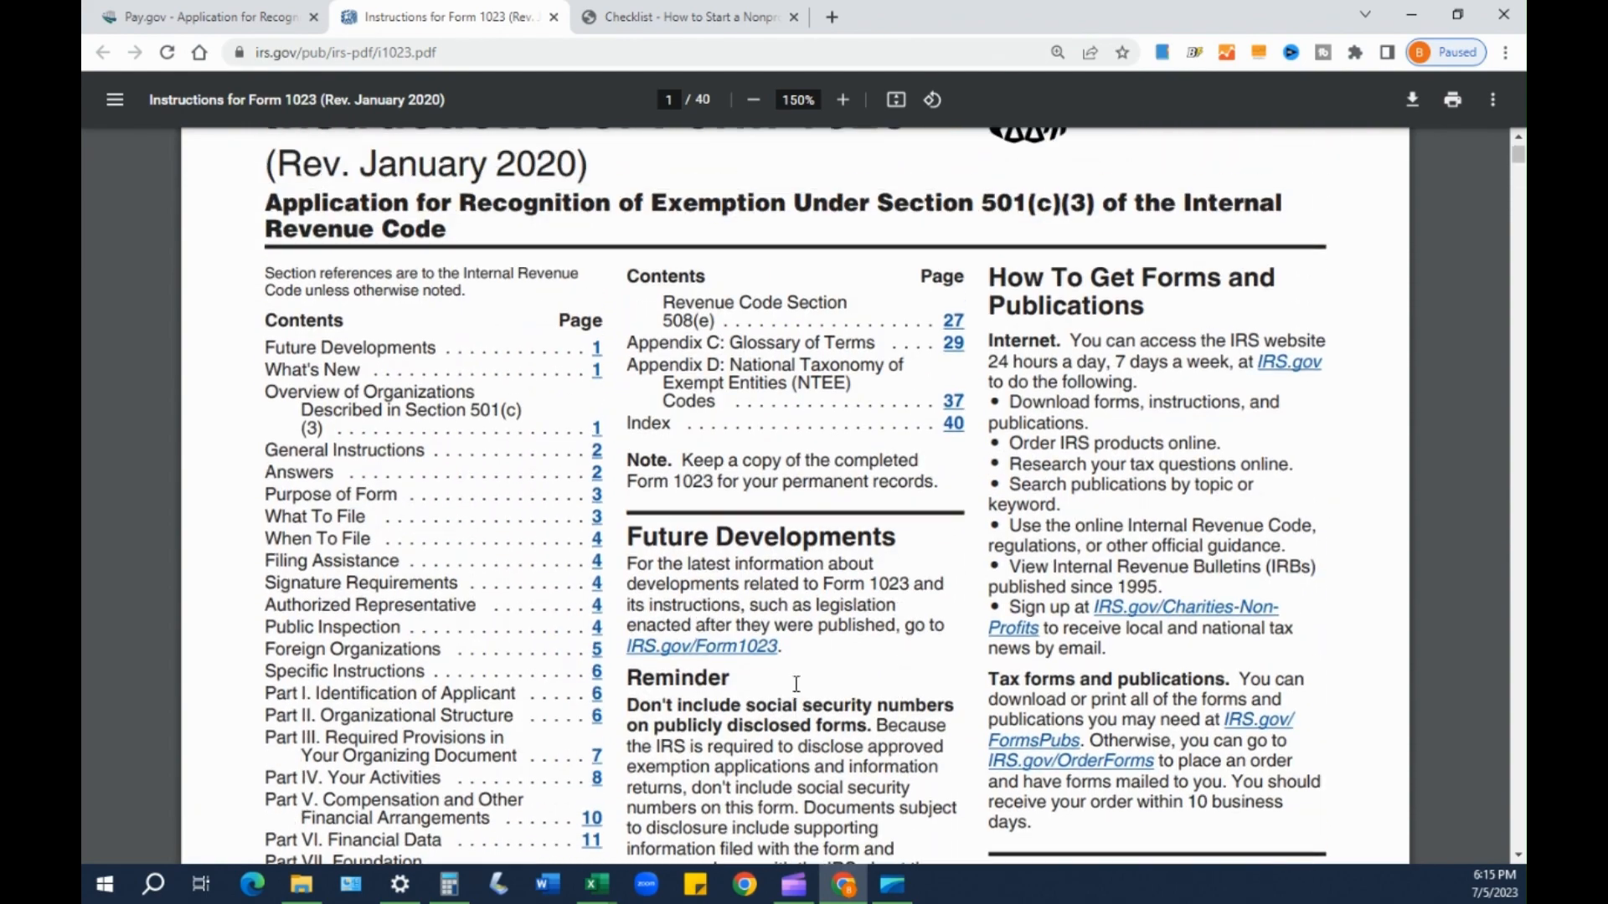
pyautogui.moveTo(645, 538); pyautogui.dragTo(860, 545)
pyautogui.click(860, 545)
pyautogui.scroll(-1, 761, 588)
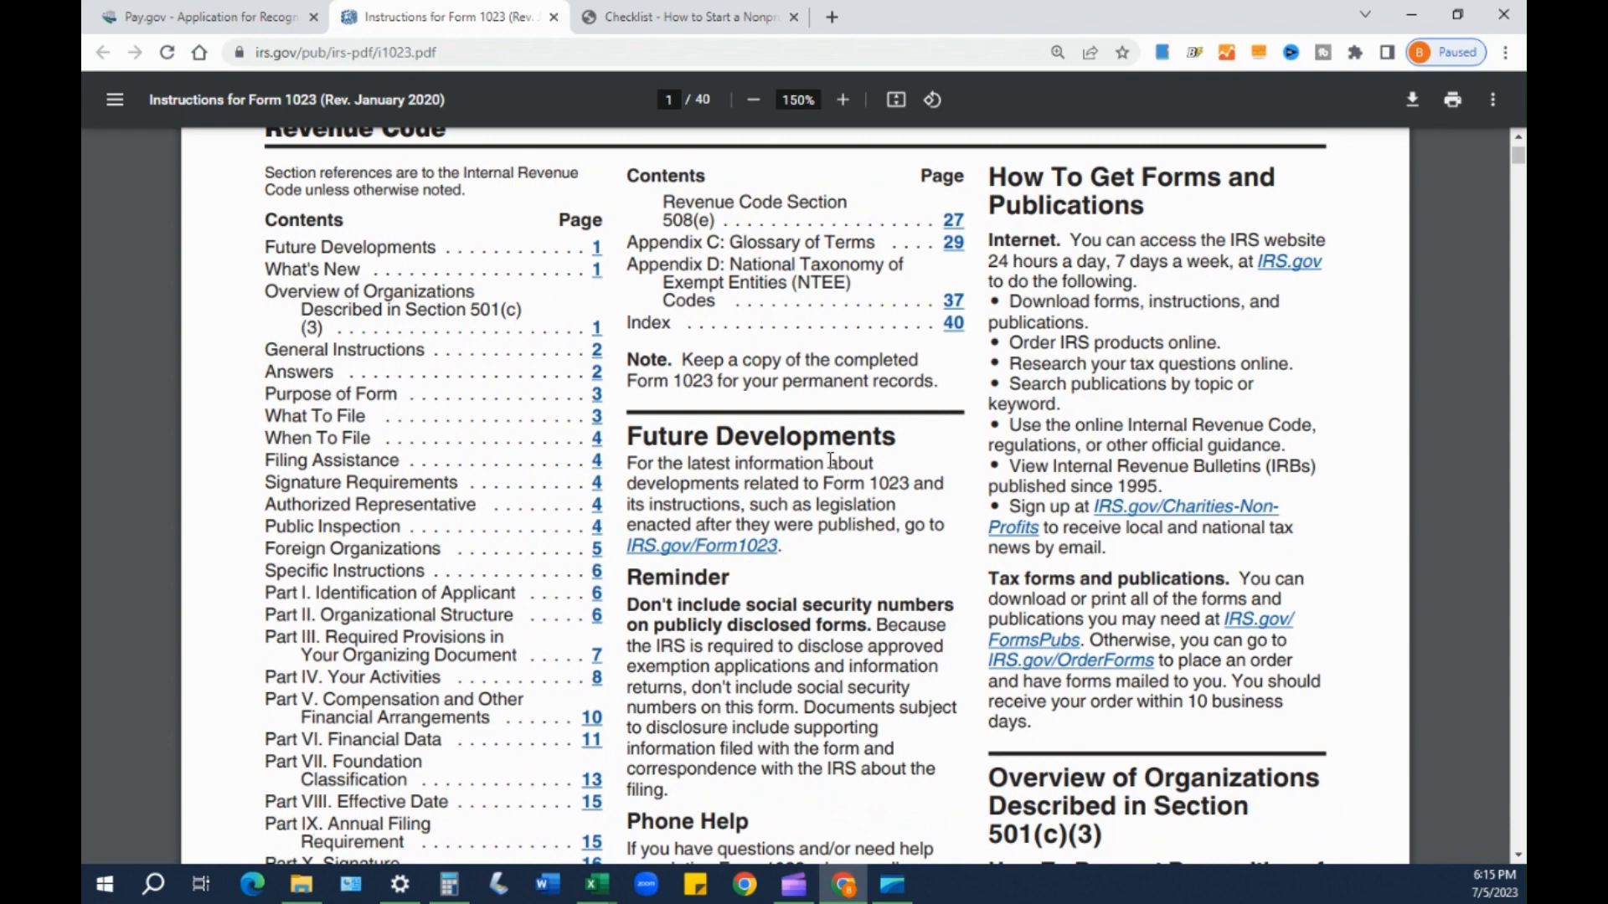
pyautogui.scroll(-3, 830, 461)
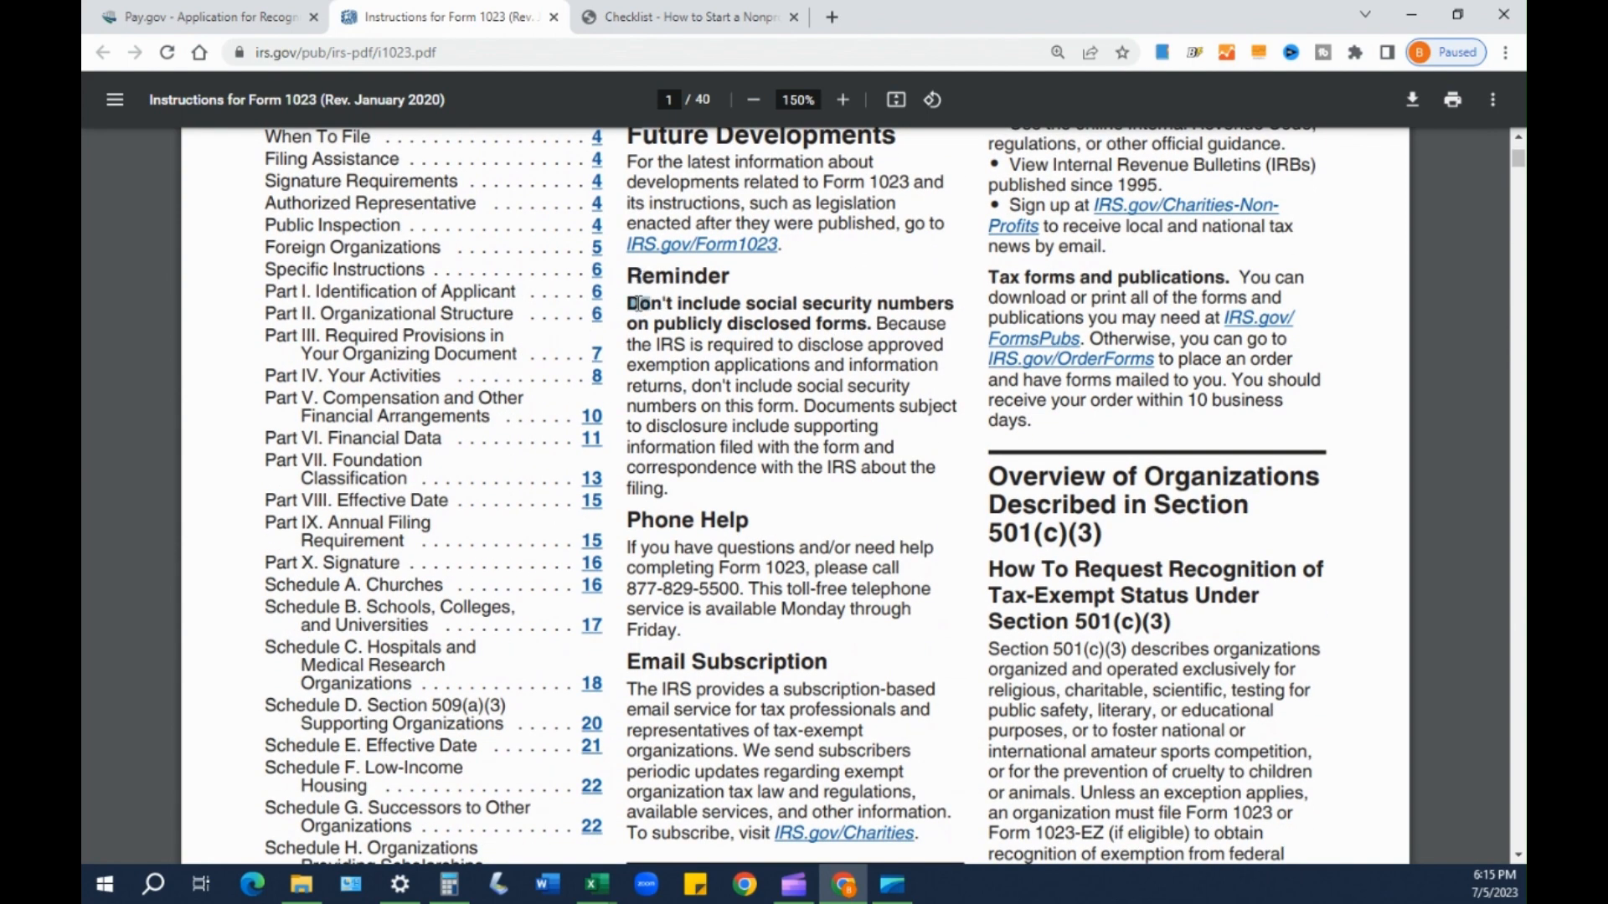
pyautogui.moveTo(628, 303); pyautogui.dragTo(879, 327)
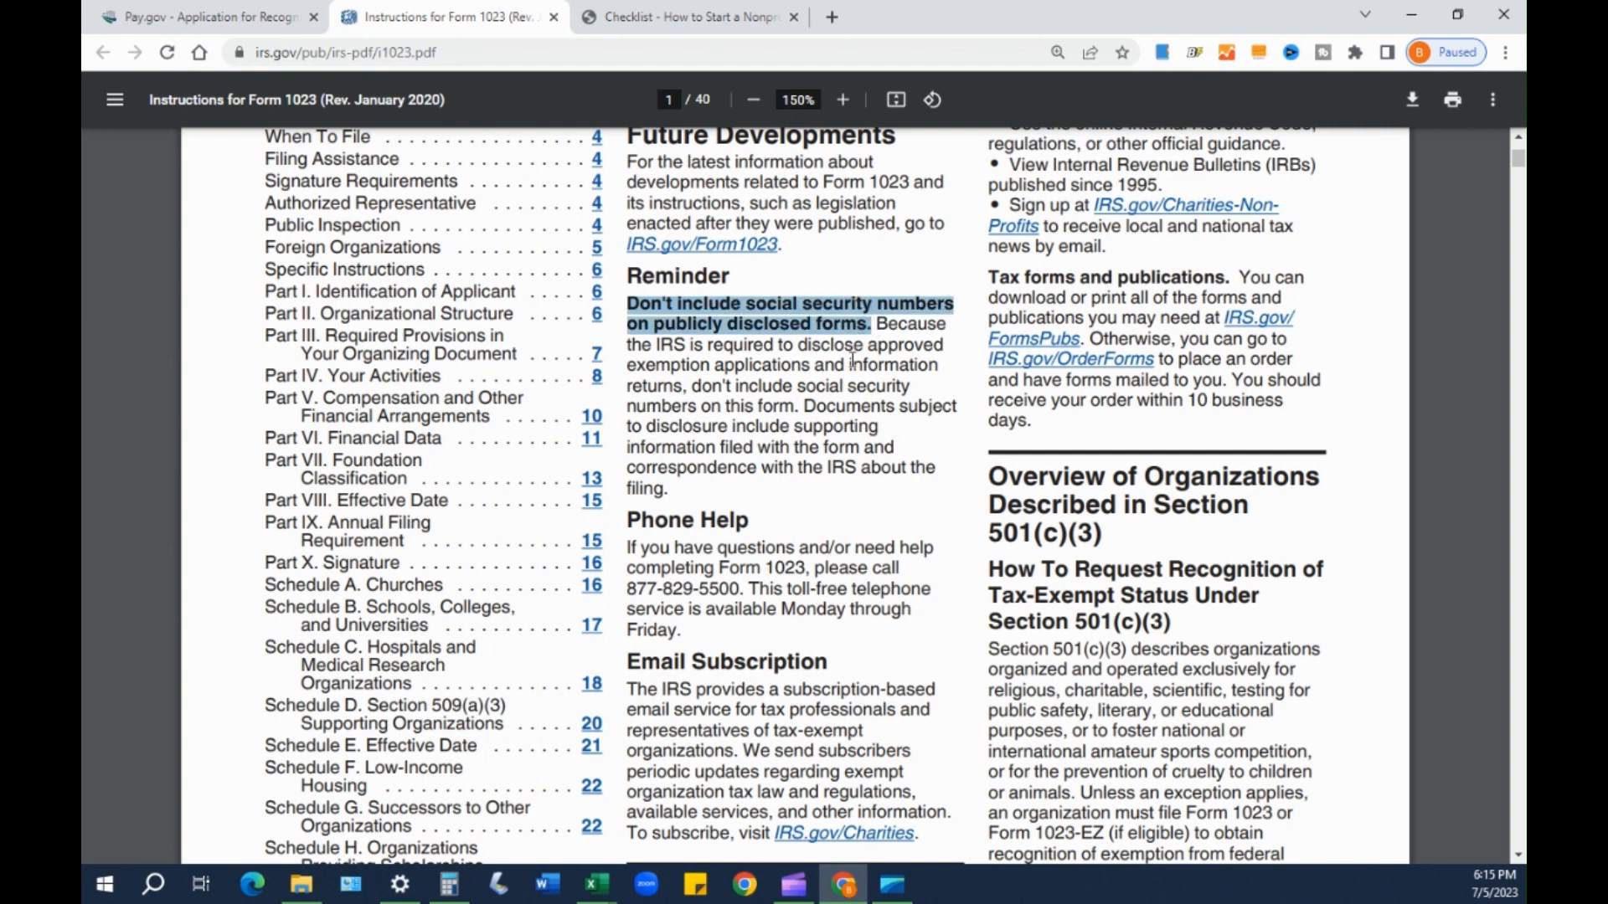
pyautogui.click(841, 378)
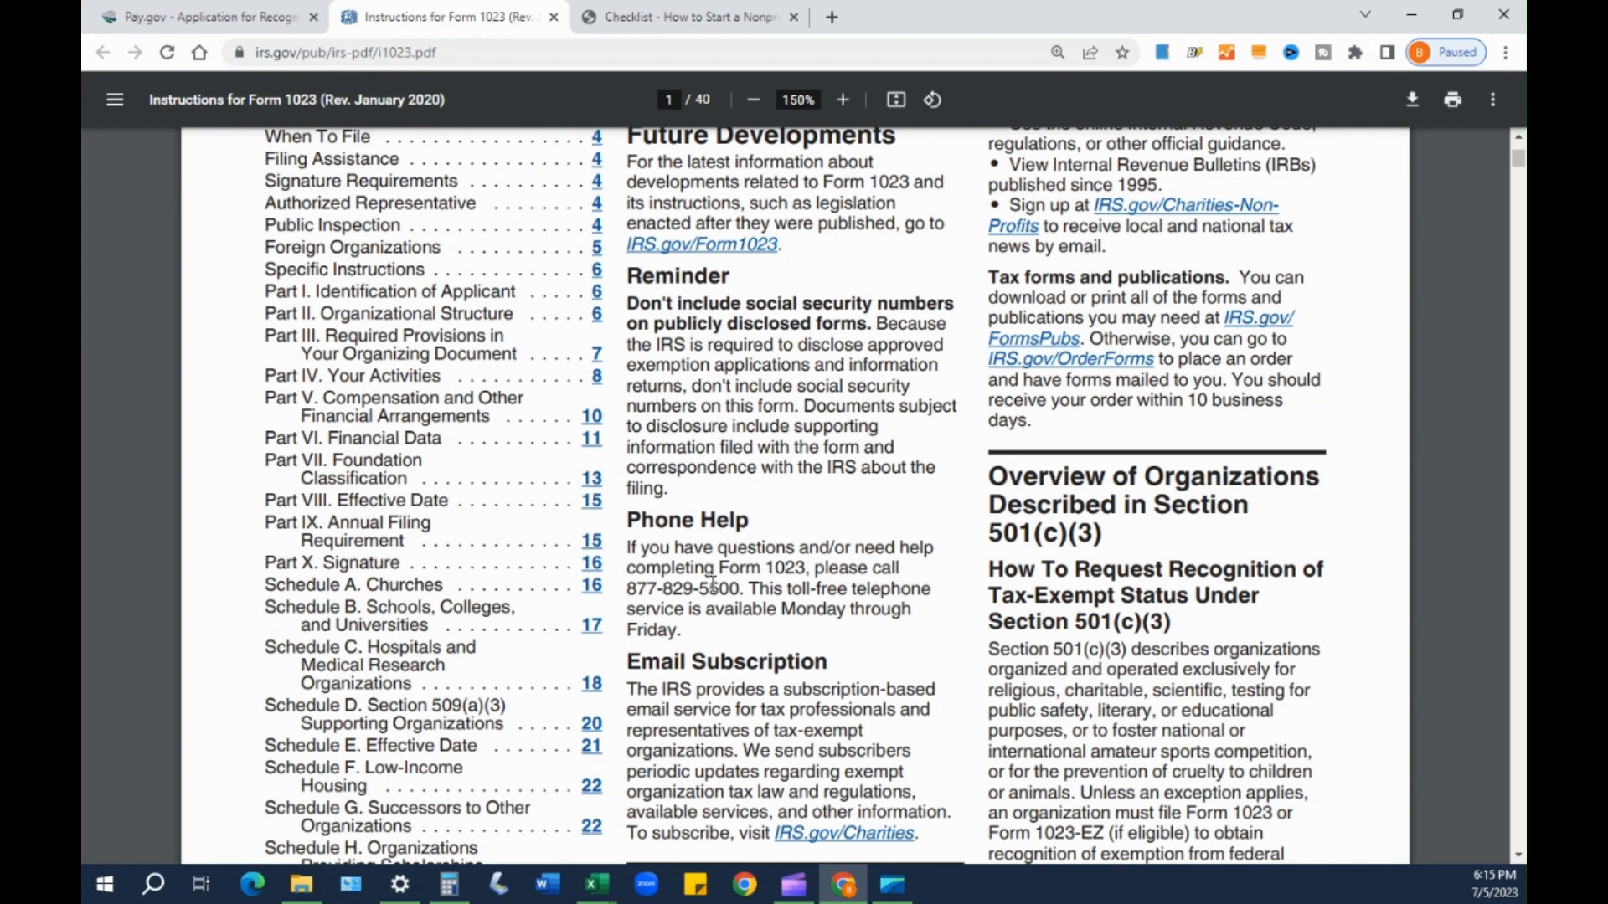
pyautogui.moveTo(629, 517); pyautogui.dragTo(696, 515)
pyautogui.click(651, 518)
pyautogui.moveTo(629, 519); pyautogui.dragTo(754, 520)
pyautogui.click(747, 530)
pyautogui.moveTo(626, 548); pyautogui.dragTo(752, 593)
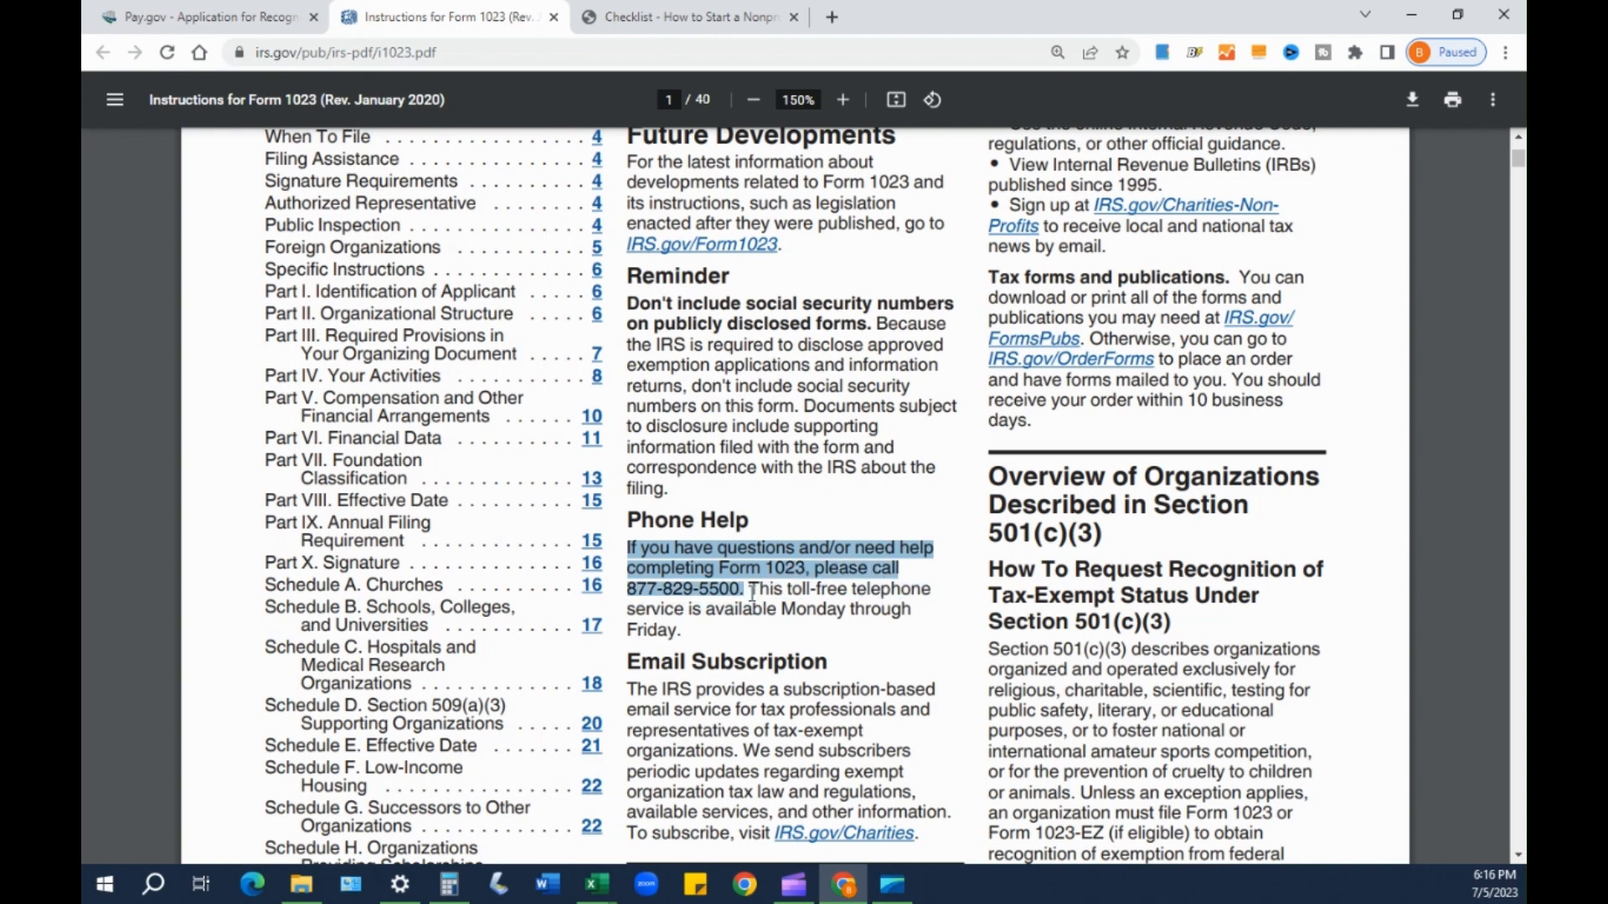
pyautogui.click(737, 584)
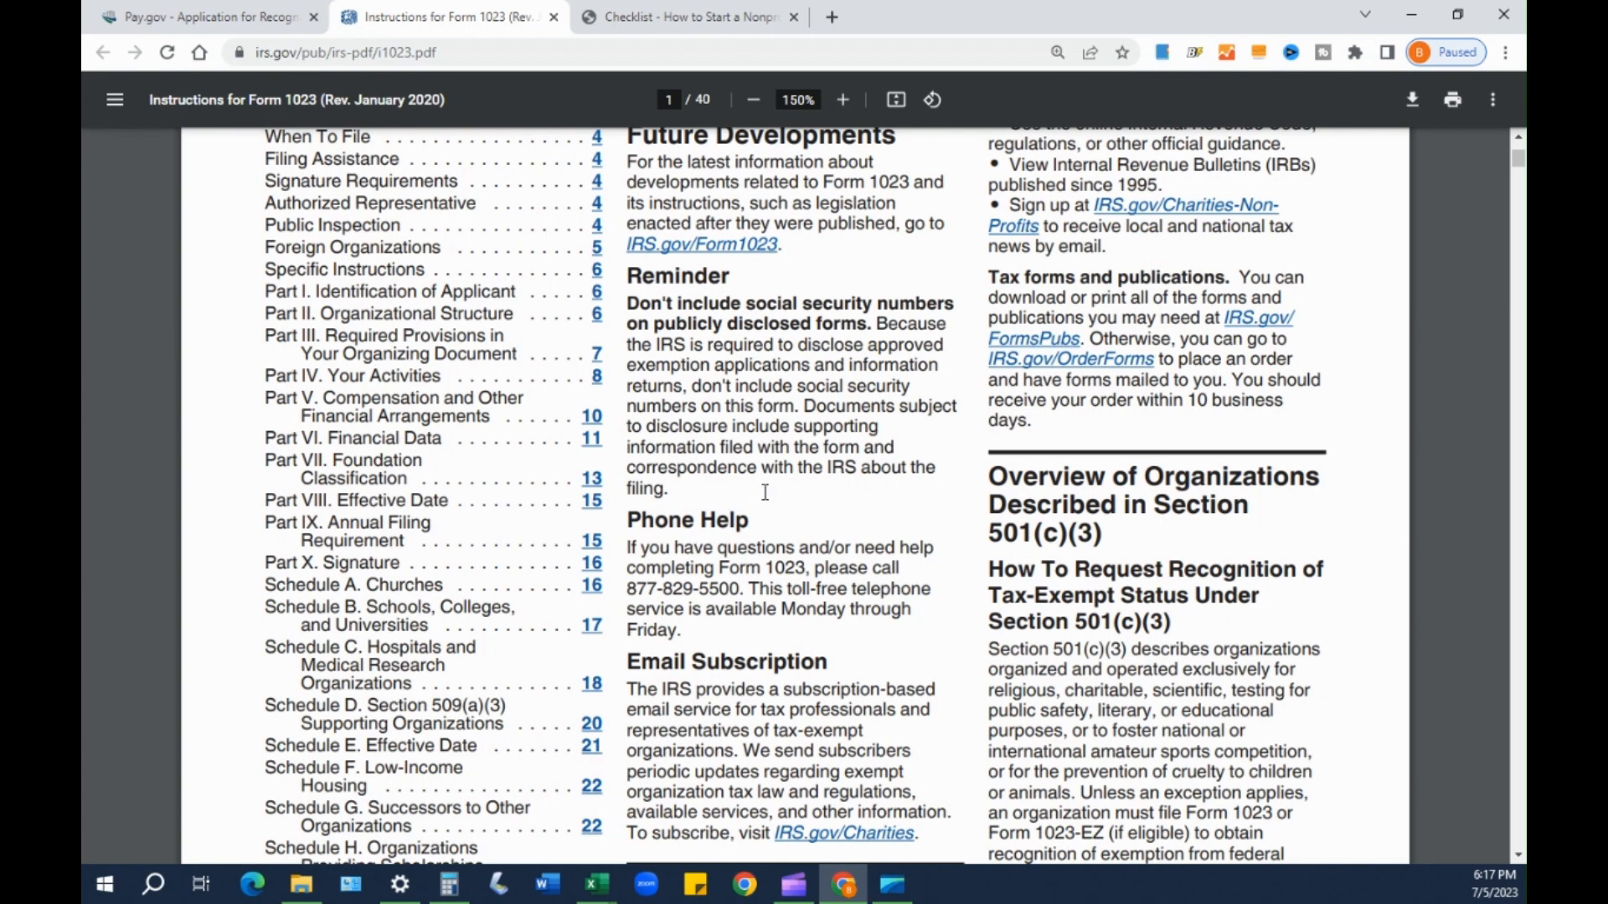
pyautogui.scroll(-2, 716, 529)
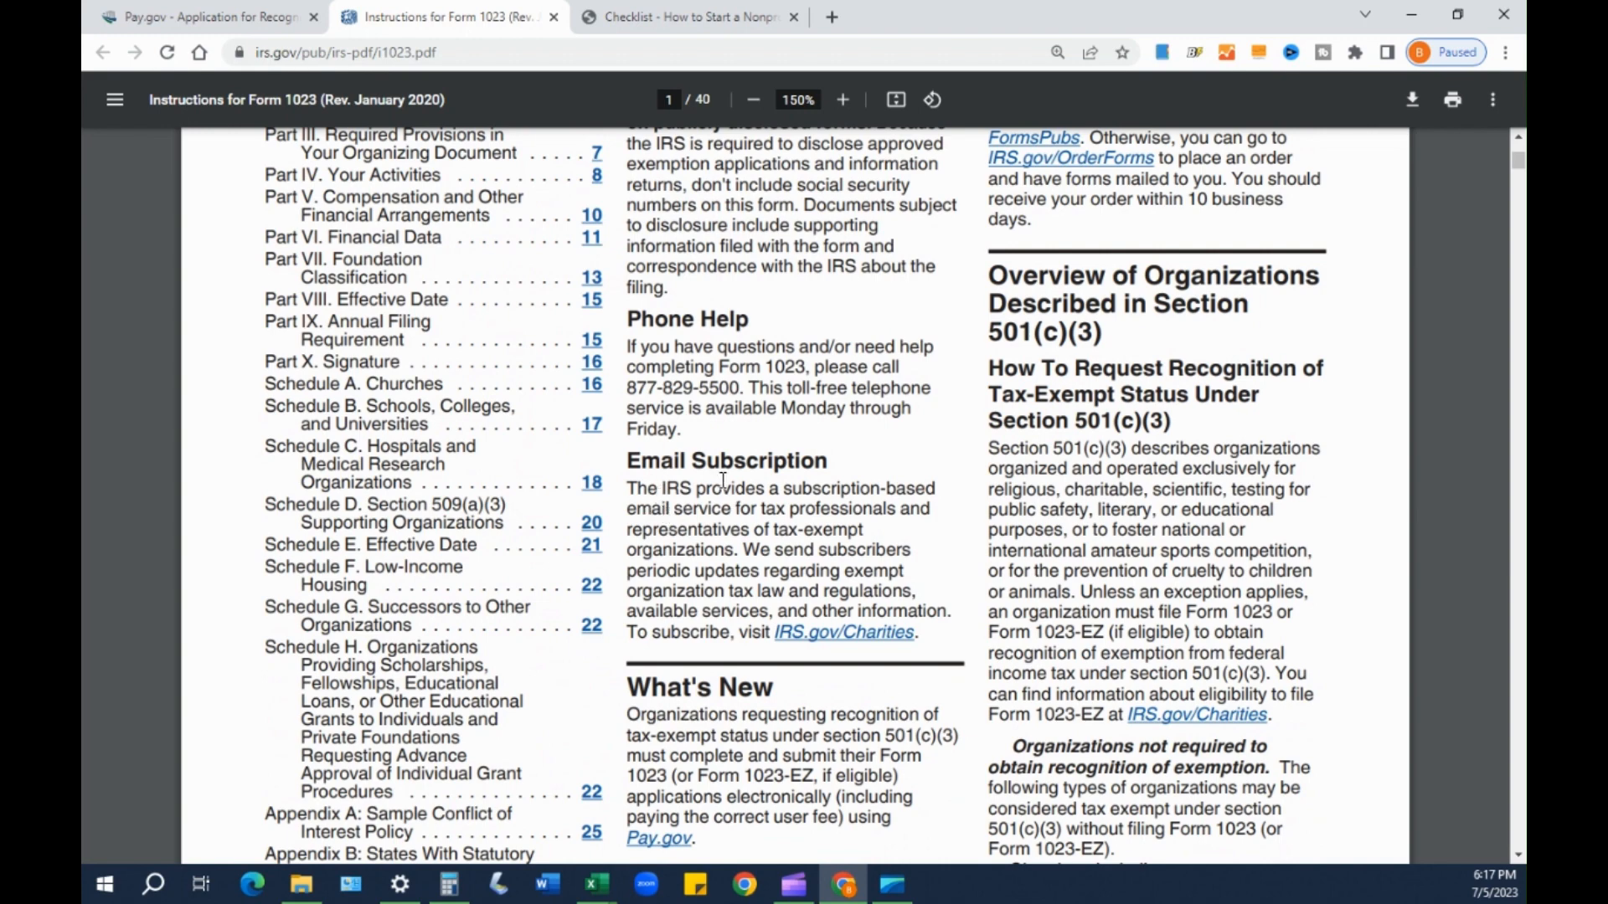
pyautogui.doubleClick(678, 482)
pyautogui.moveTo(687, 484); pyautogui.dragTo(706, 484)
pyautogui.moveTo(710, 491); pyautogui.dragTo(757, 495)
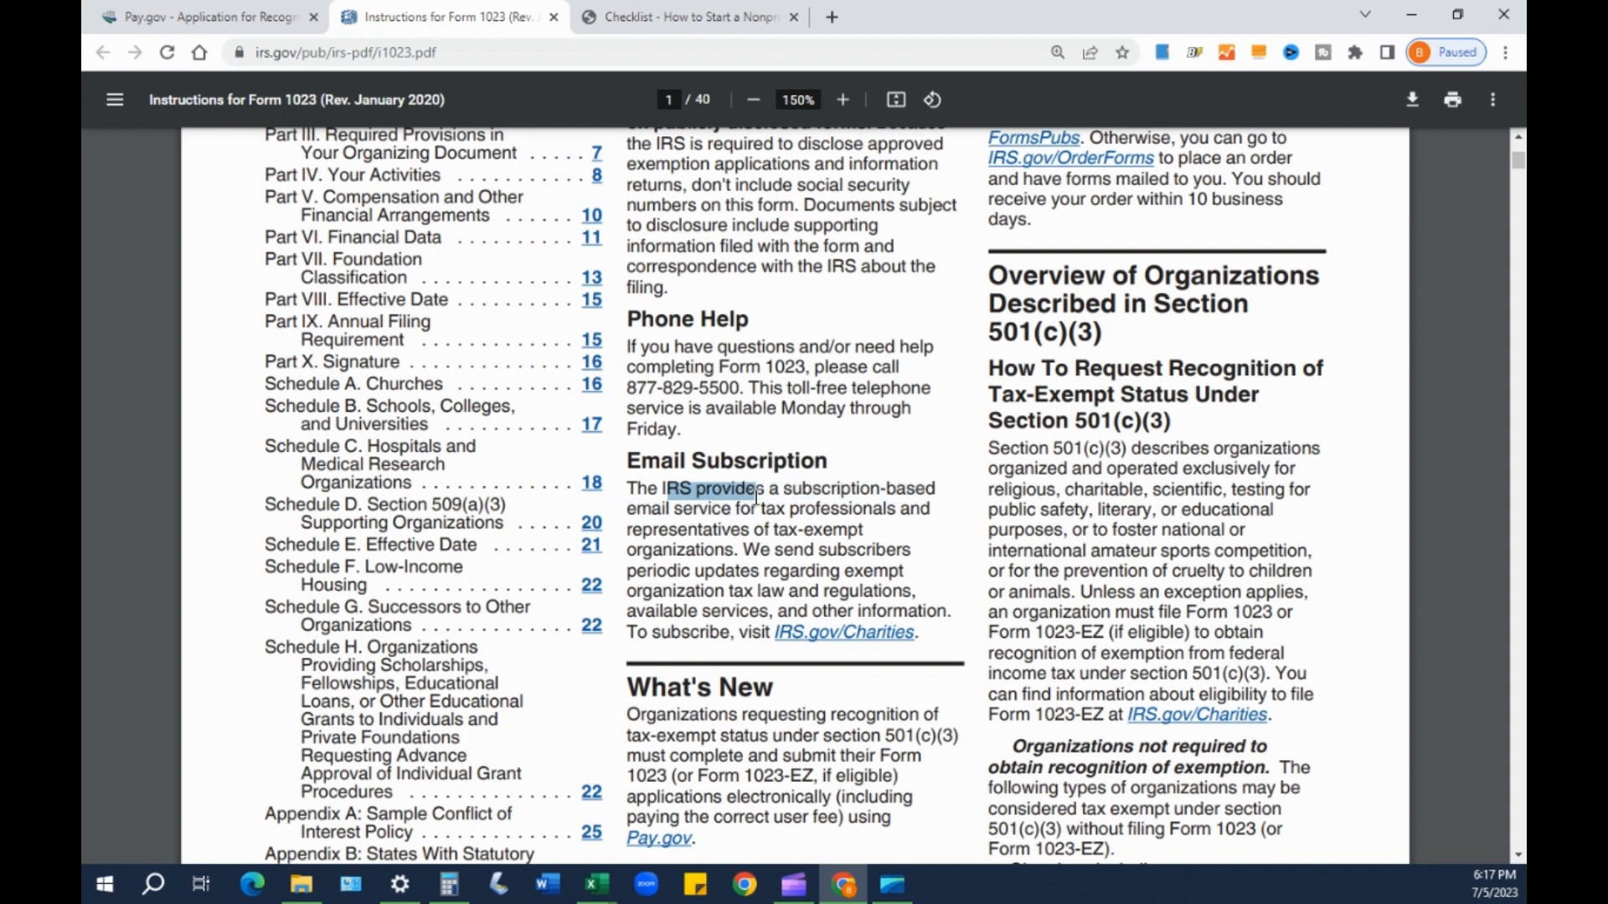
pyautogui.click(656, 509)
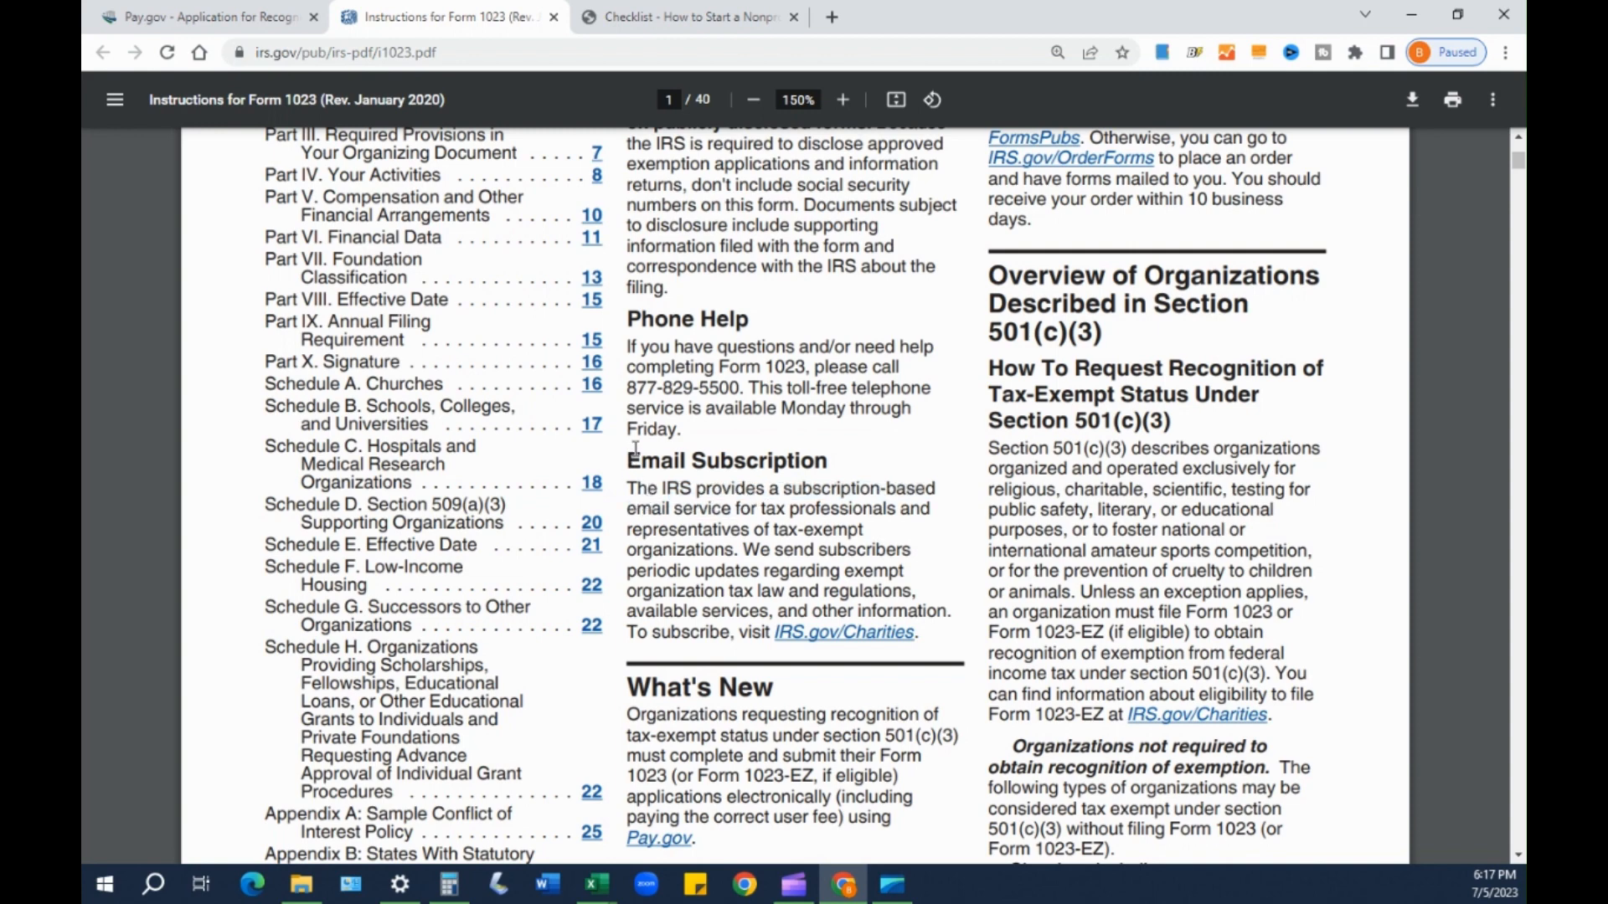
pyautogui.scroll(-3, 695, 536)
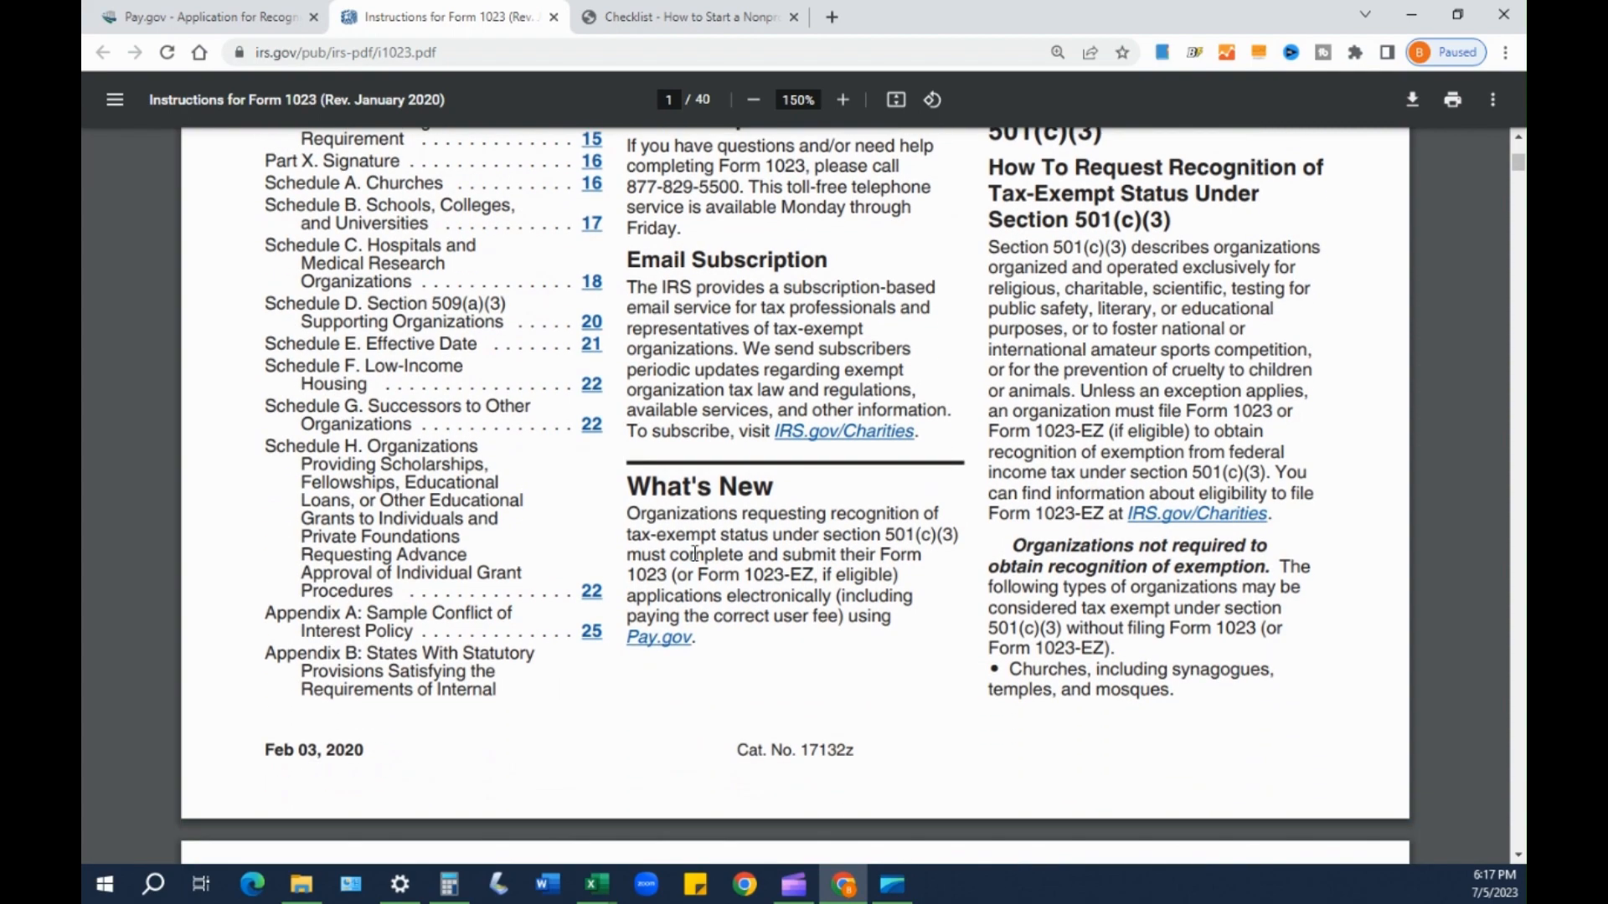
pyautogui.scroll(6, 1038, 530)
pyautogui.scroll(3, 1070, 515)
pyautogui.scroll(-3, 1068, 603)
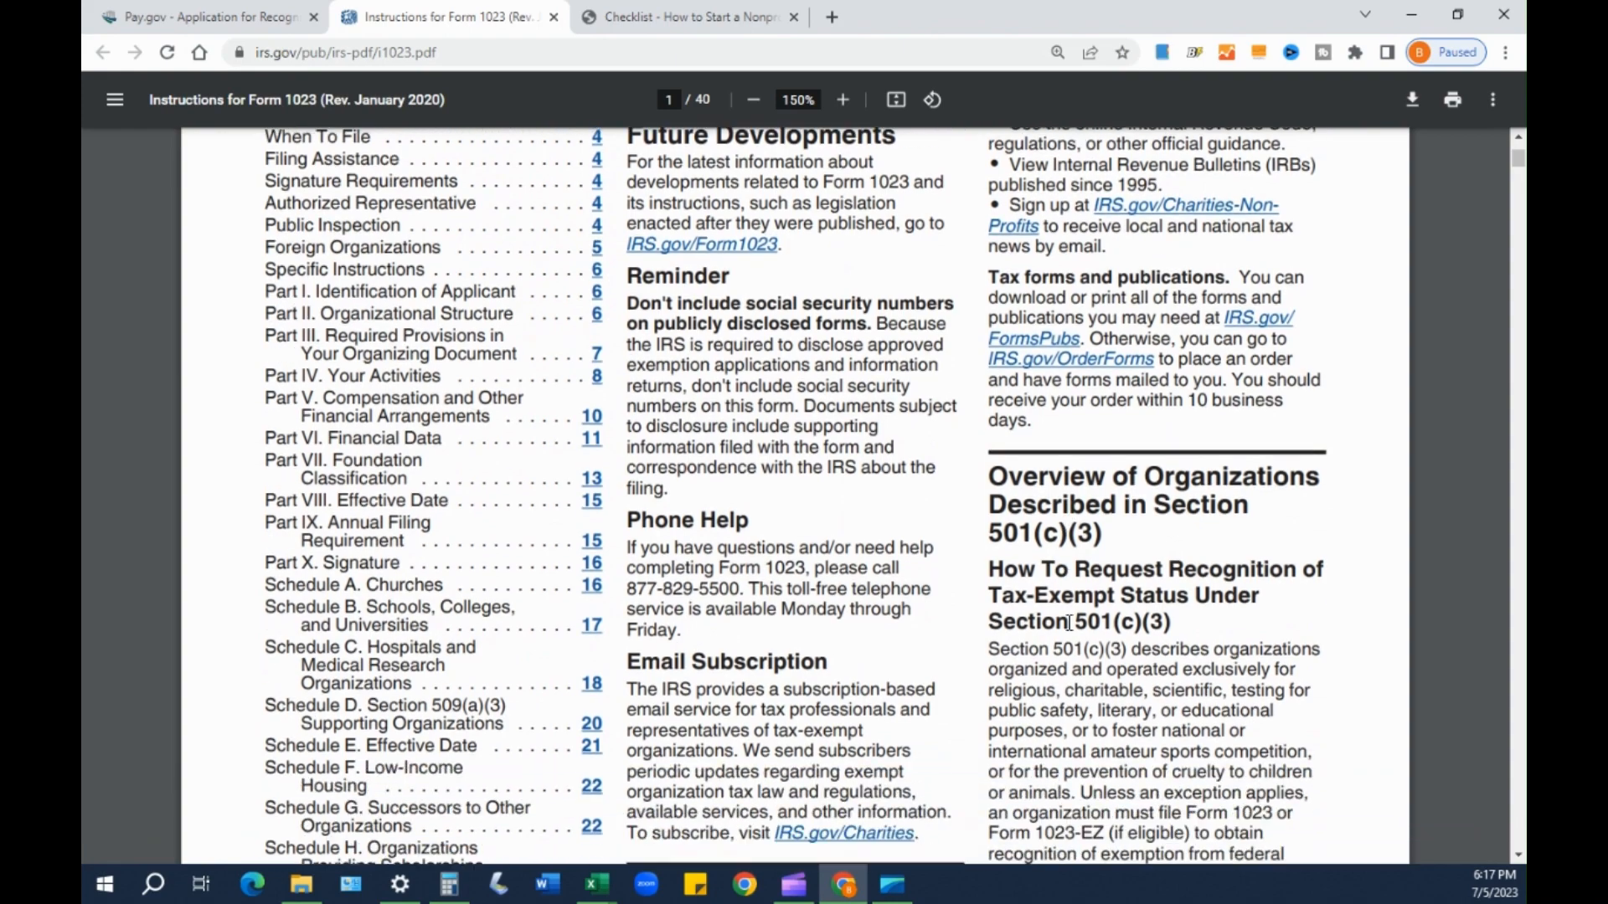
pyautogui.scroll(-10, 1257, 606)
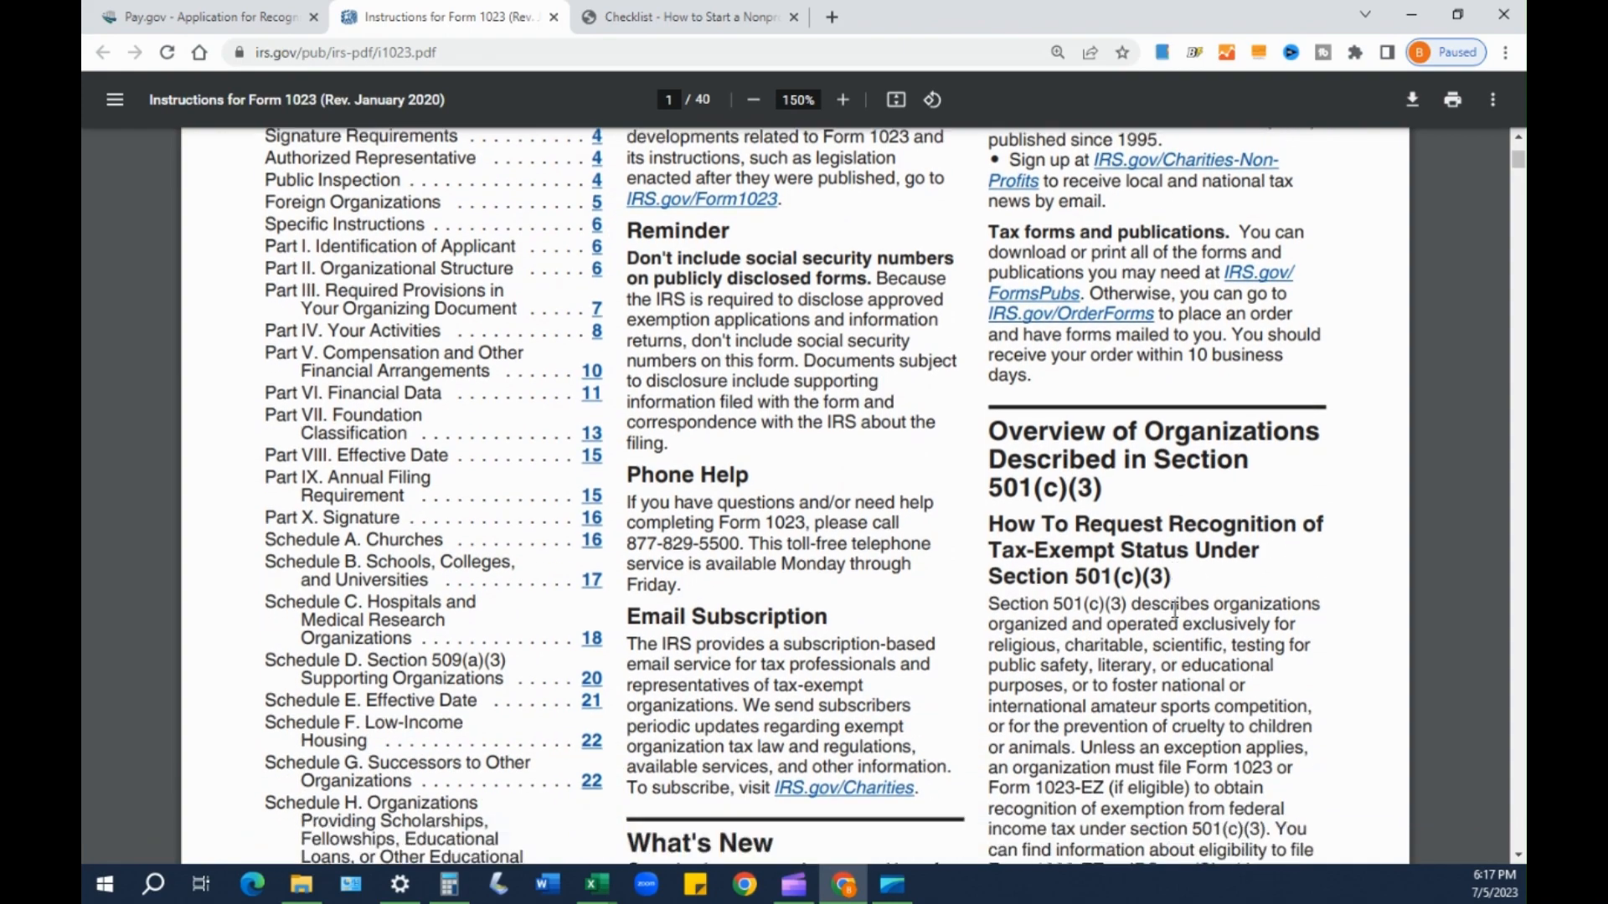
pyautogui.scroll(-4, 1138, 621)
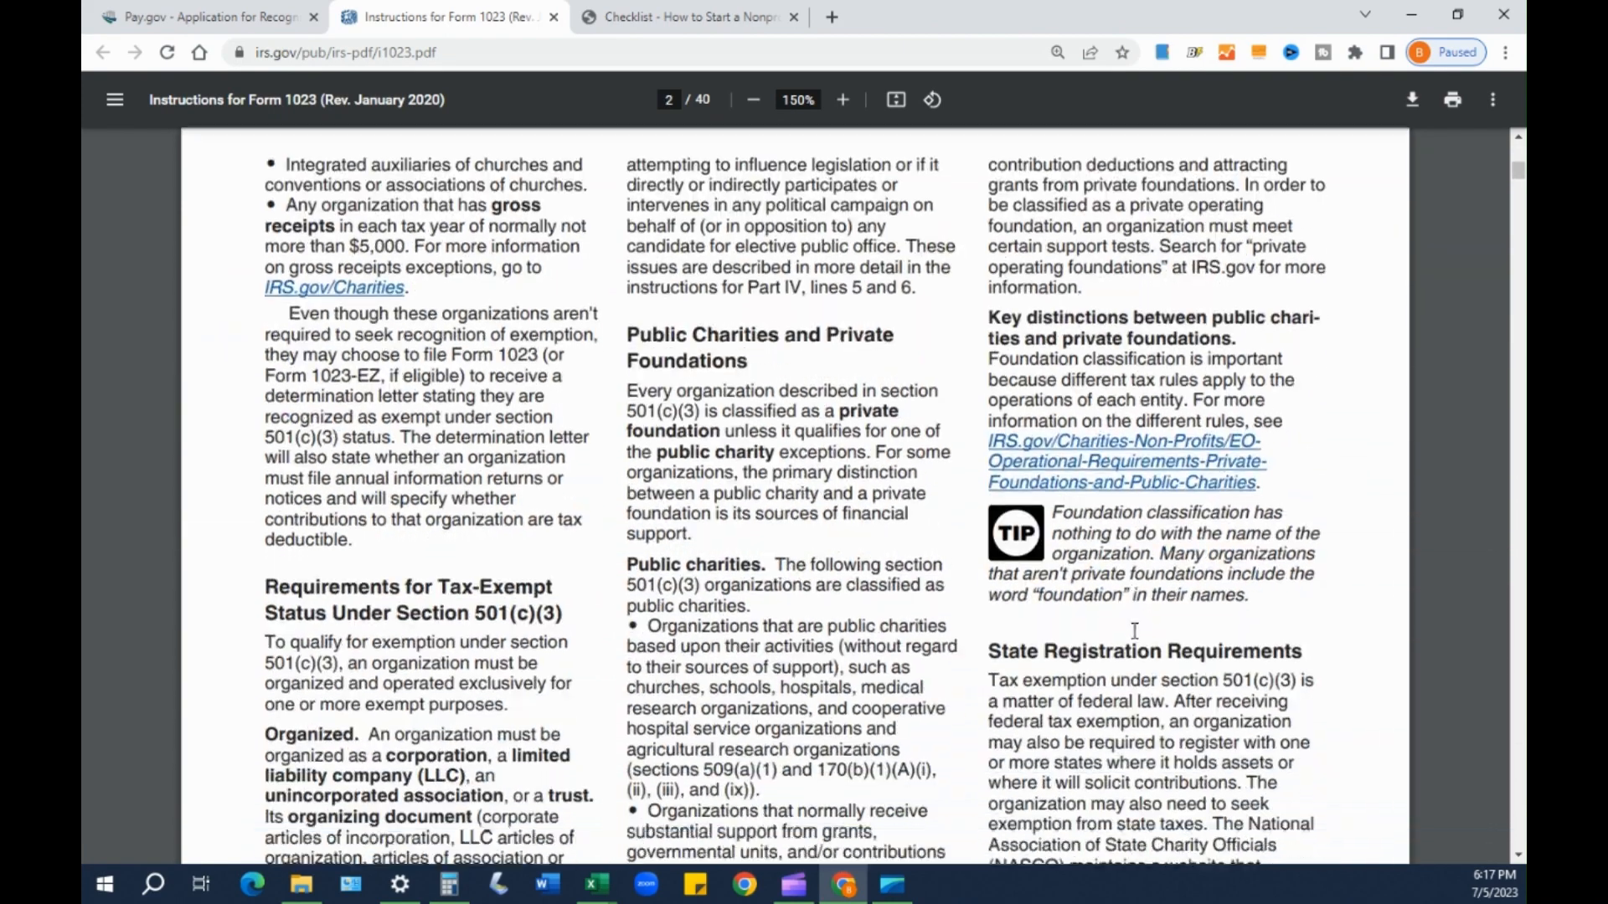
pyautogui.scroll(4, 1135, 602)
pyautogui.scroll(10, 1134, 584)
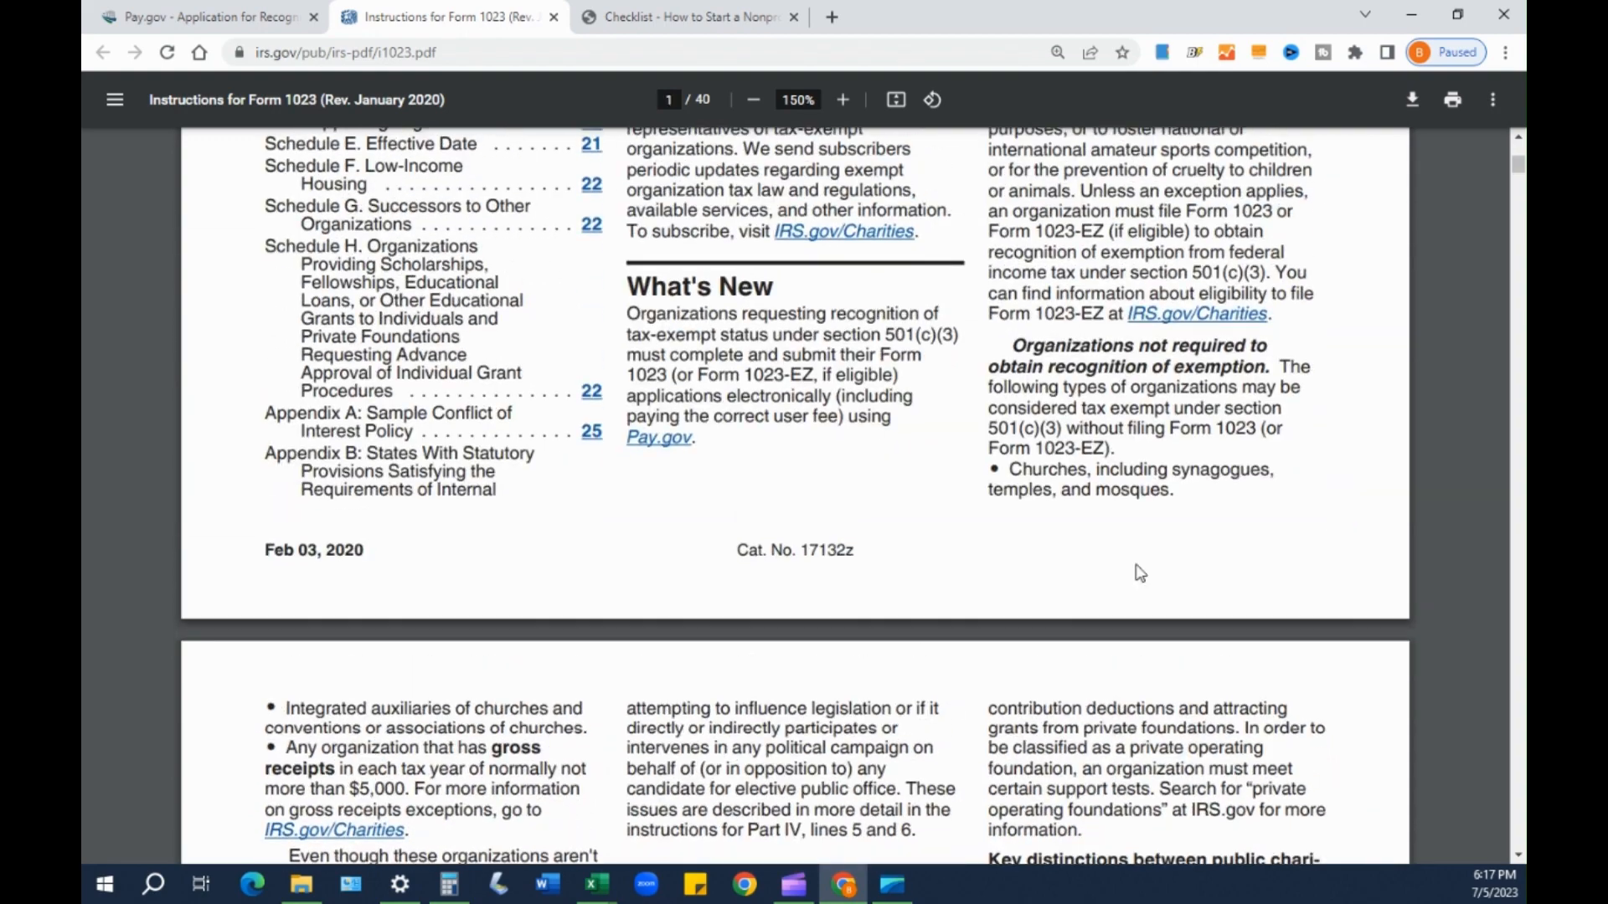
pyautogui.scroll(4, 1137, 562)
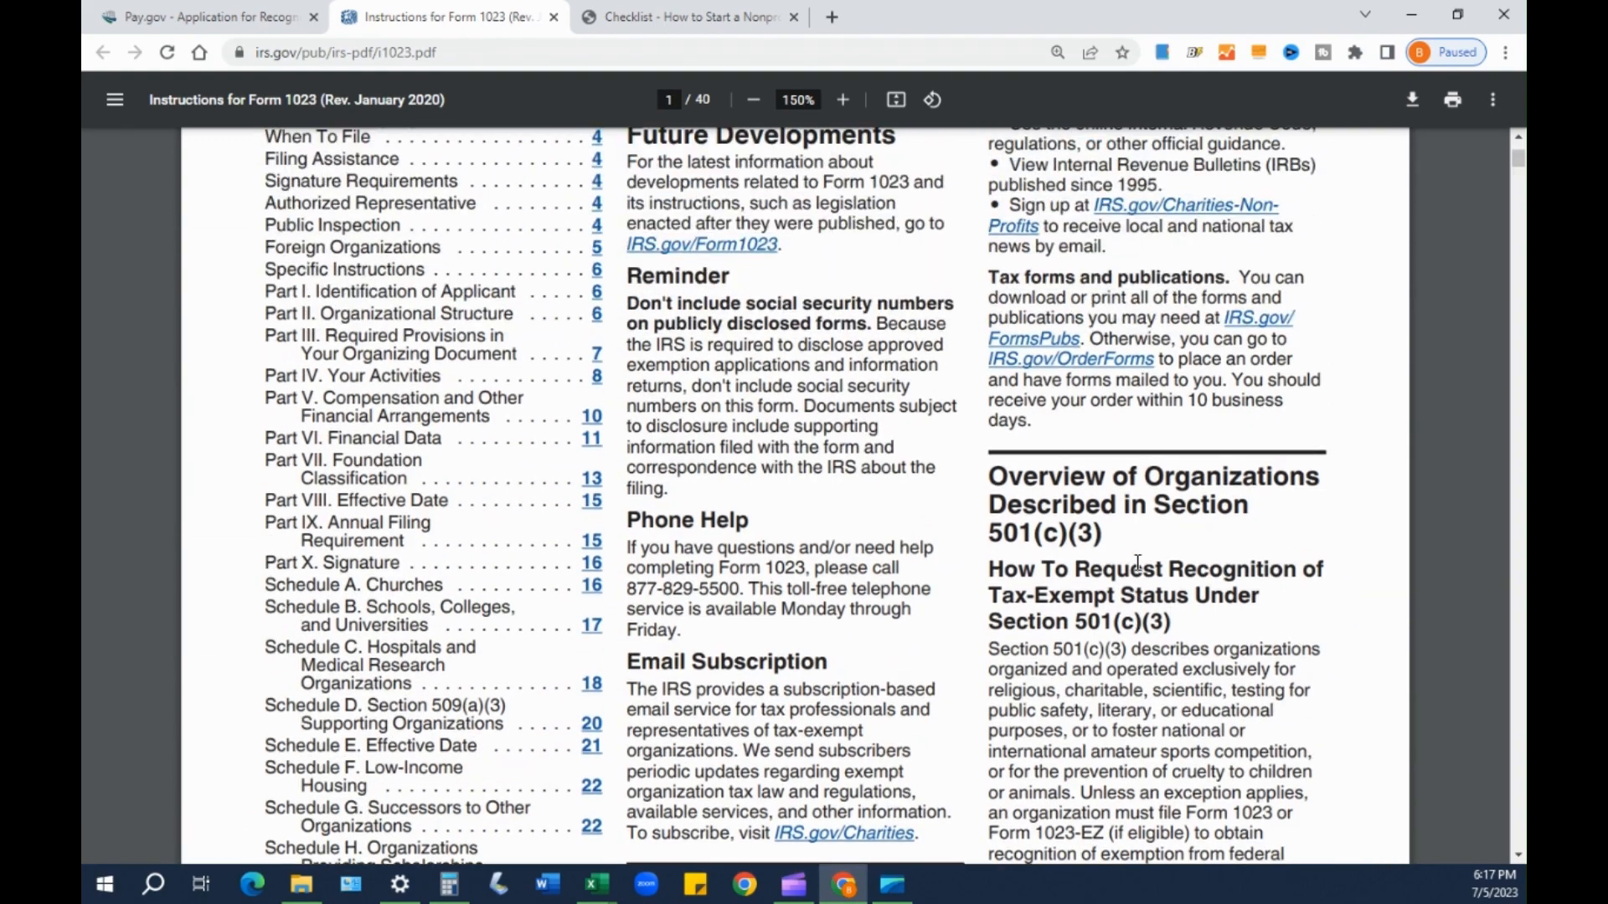
pyautogui.scroll(1, 1137, 563)
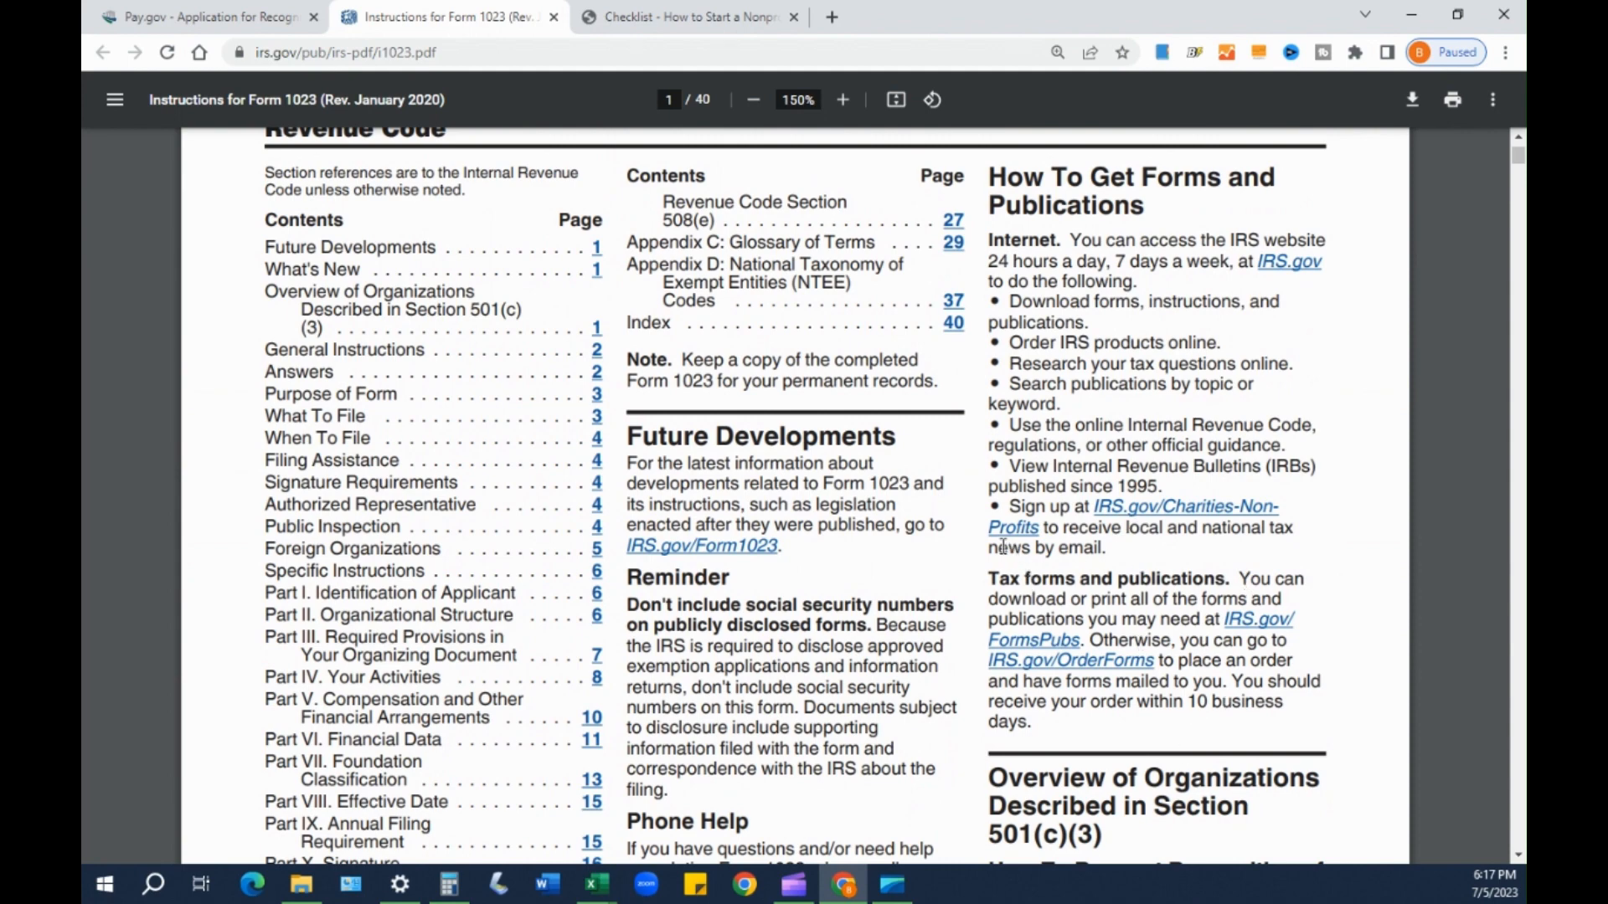
# - Return to the Pay.gov page and highlight the eligibility worksheet mention
pyautogui.click(189, 20)
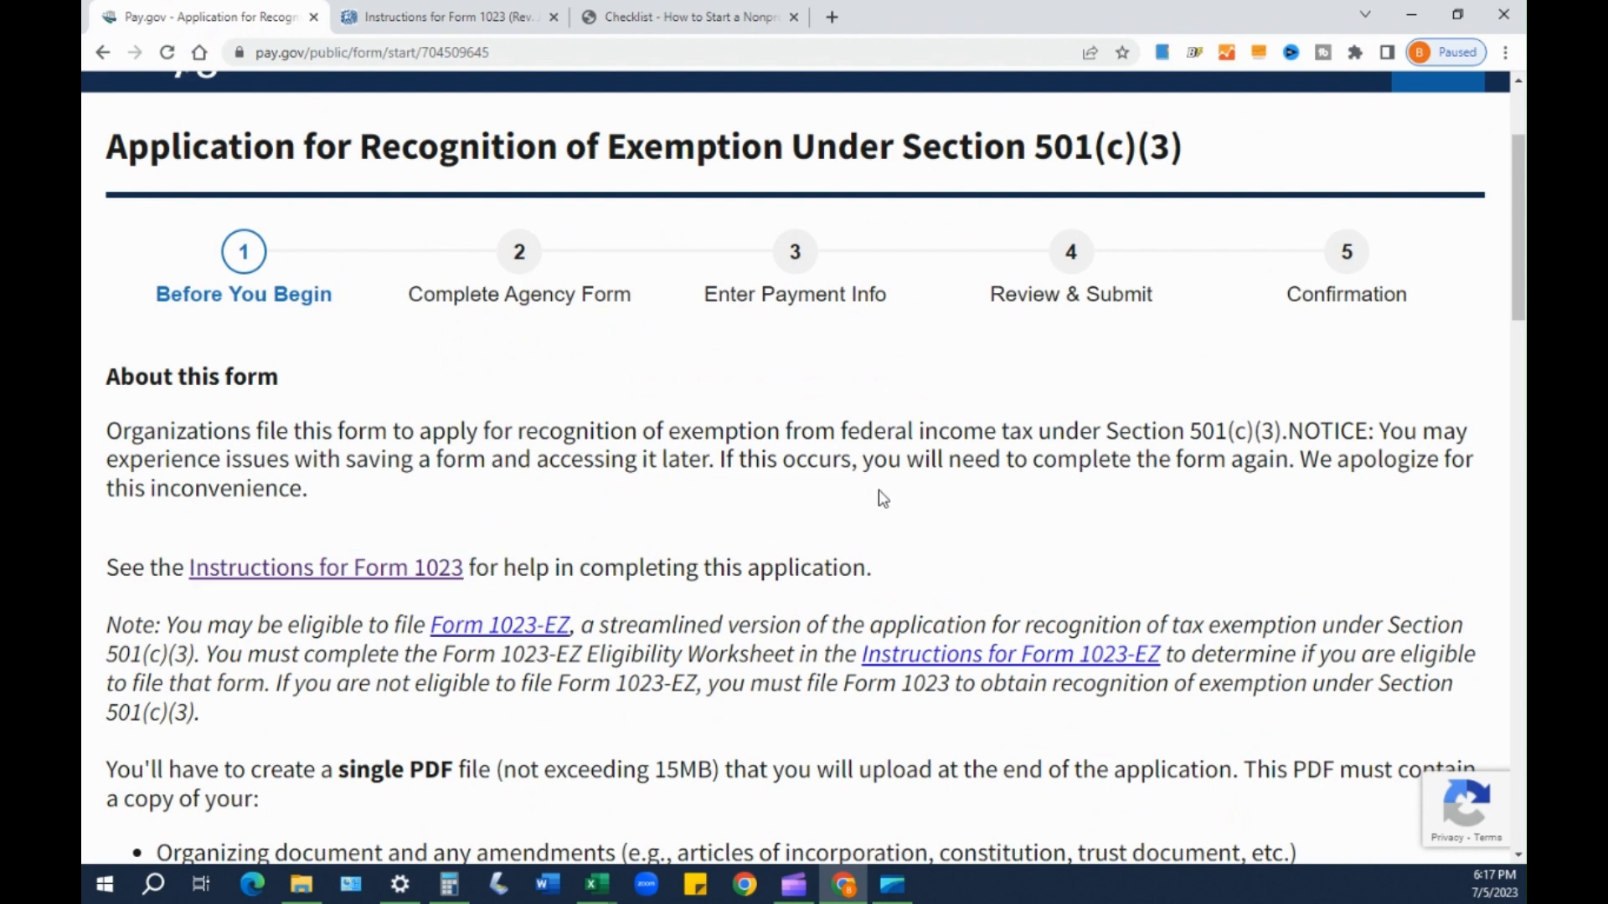
pyautogui.scroll(-2, 913, 494)
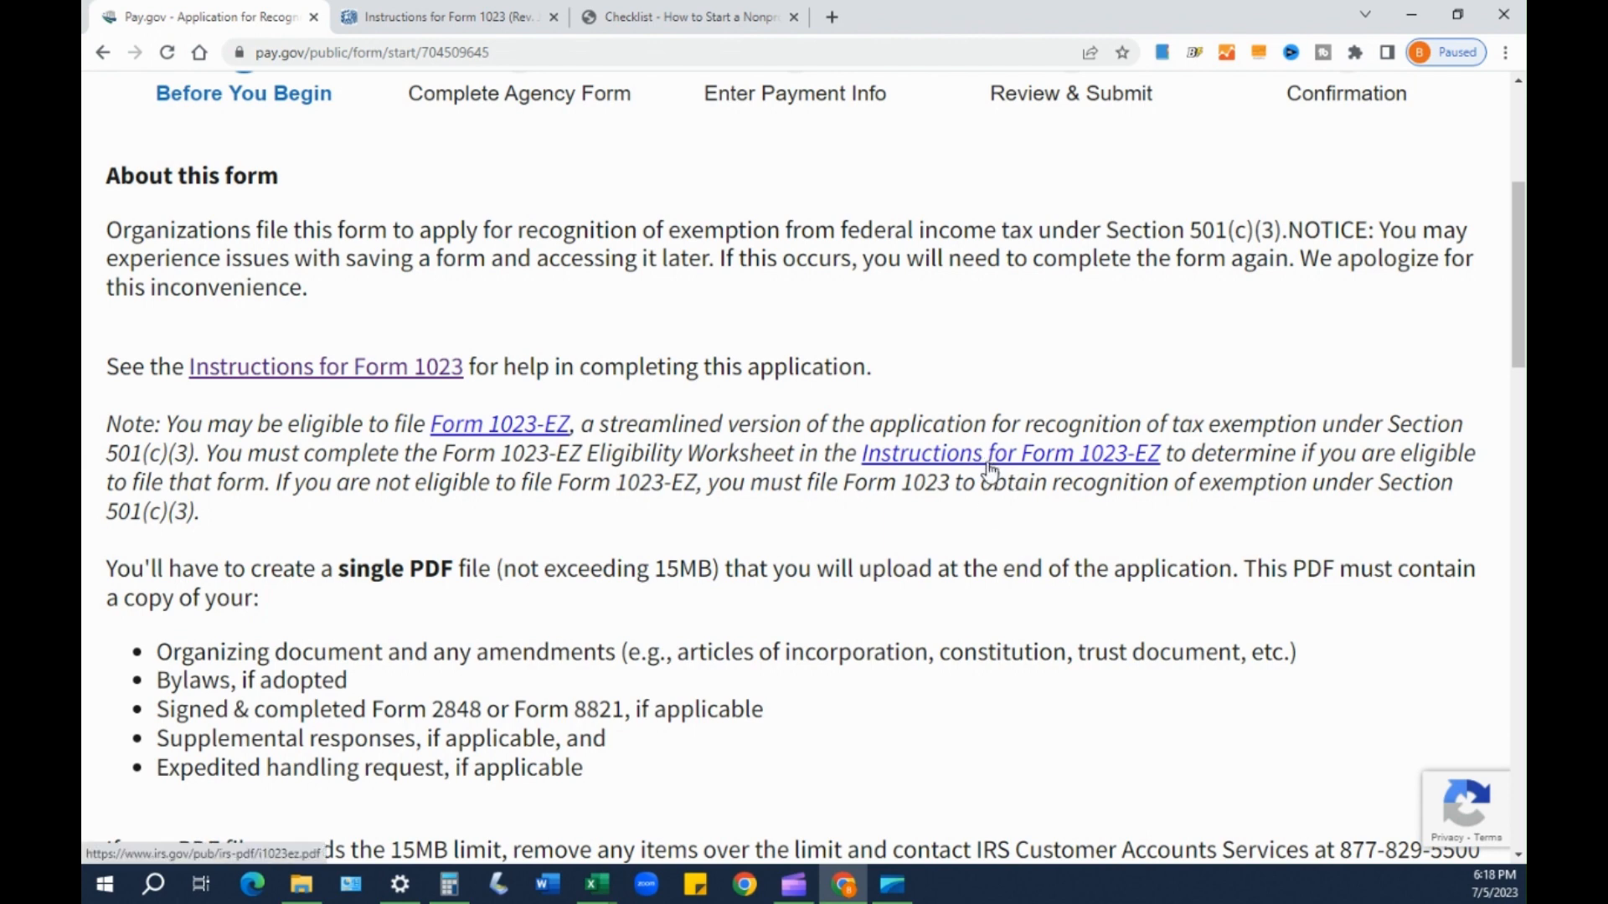
pyautogui.moveTo(525, 456); pyautogui.dragTo(791, 453)
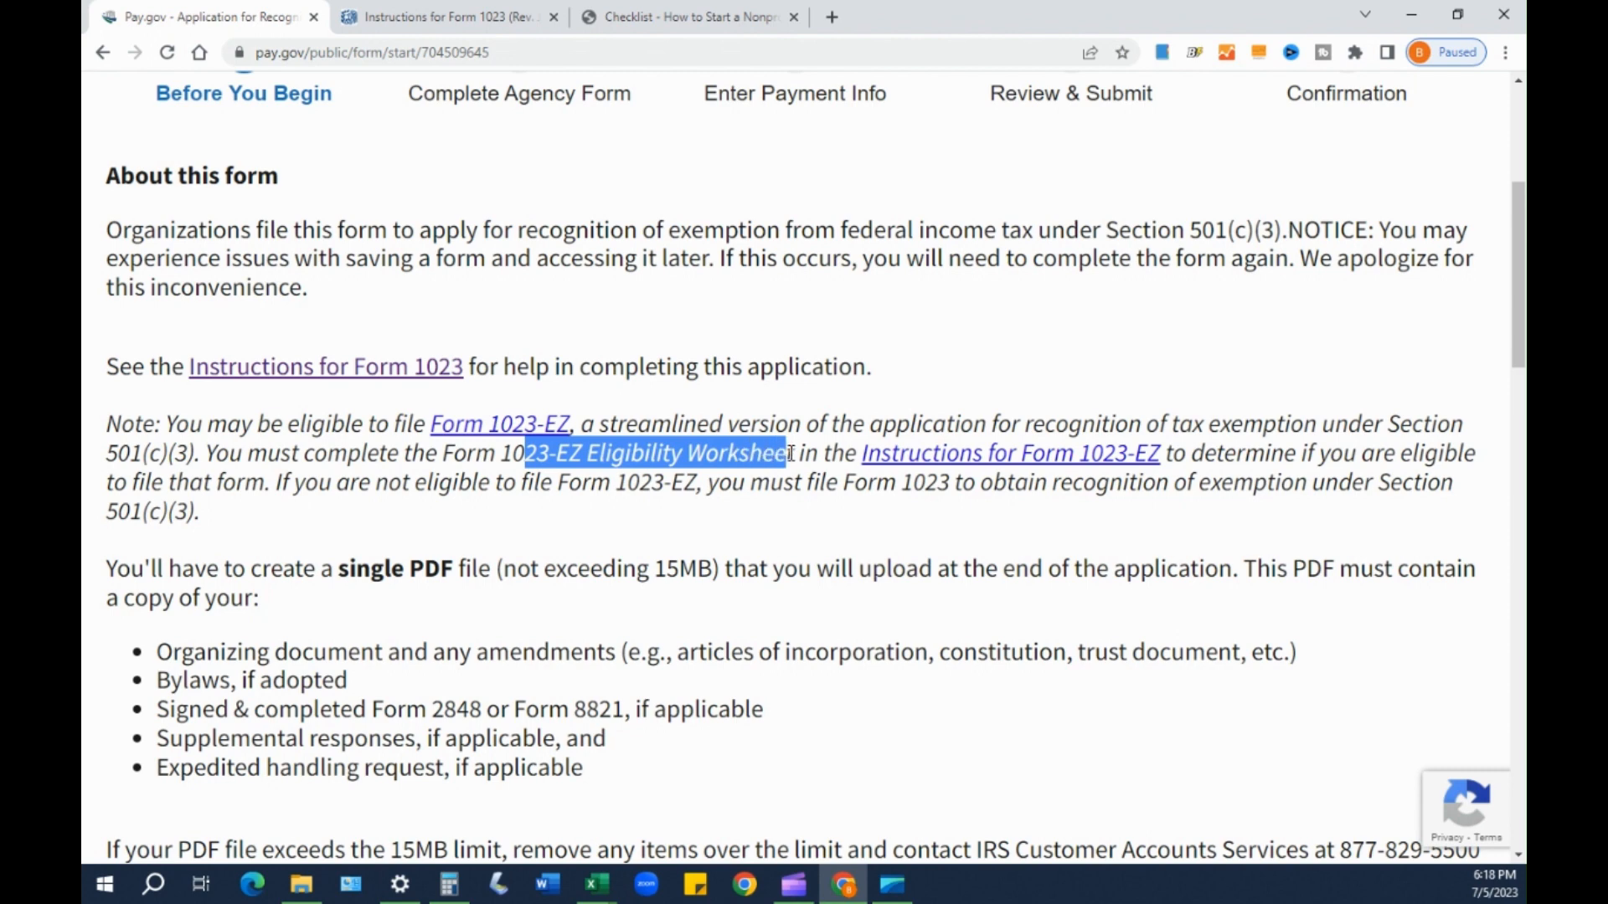
pyautogui.click(766, 530)
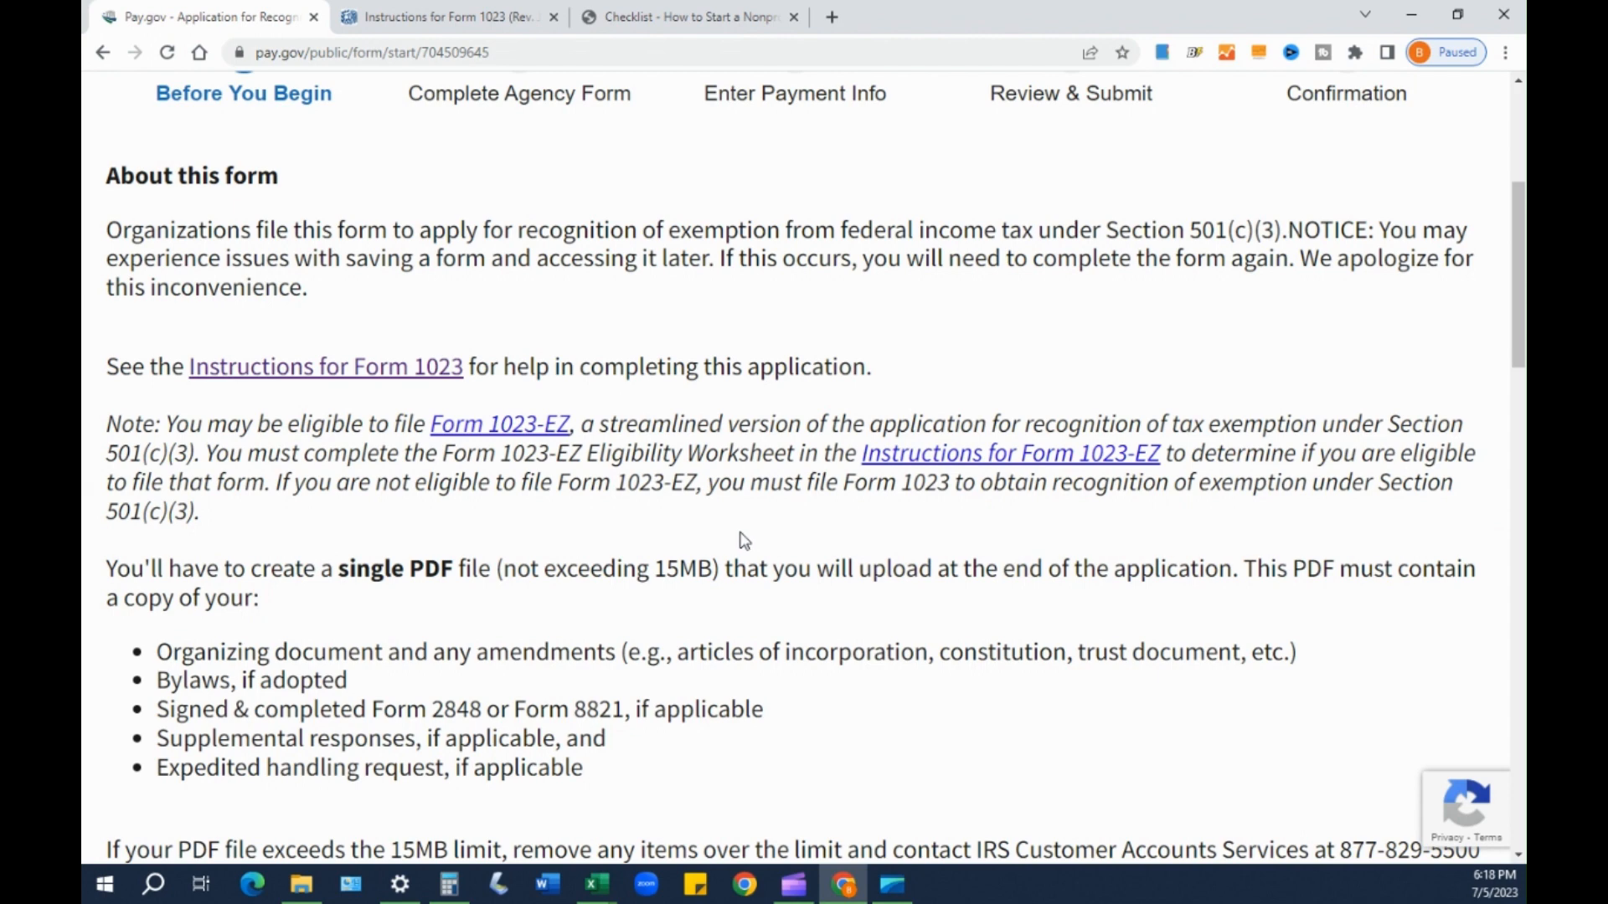
# - Scroll to the PDF contents list and highlight the sentence saying an EIN is required
pyautogui.scroll(-1, 764, 532)
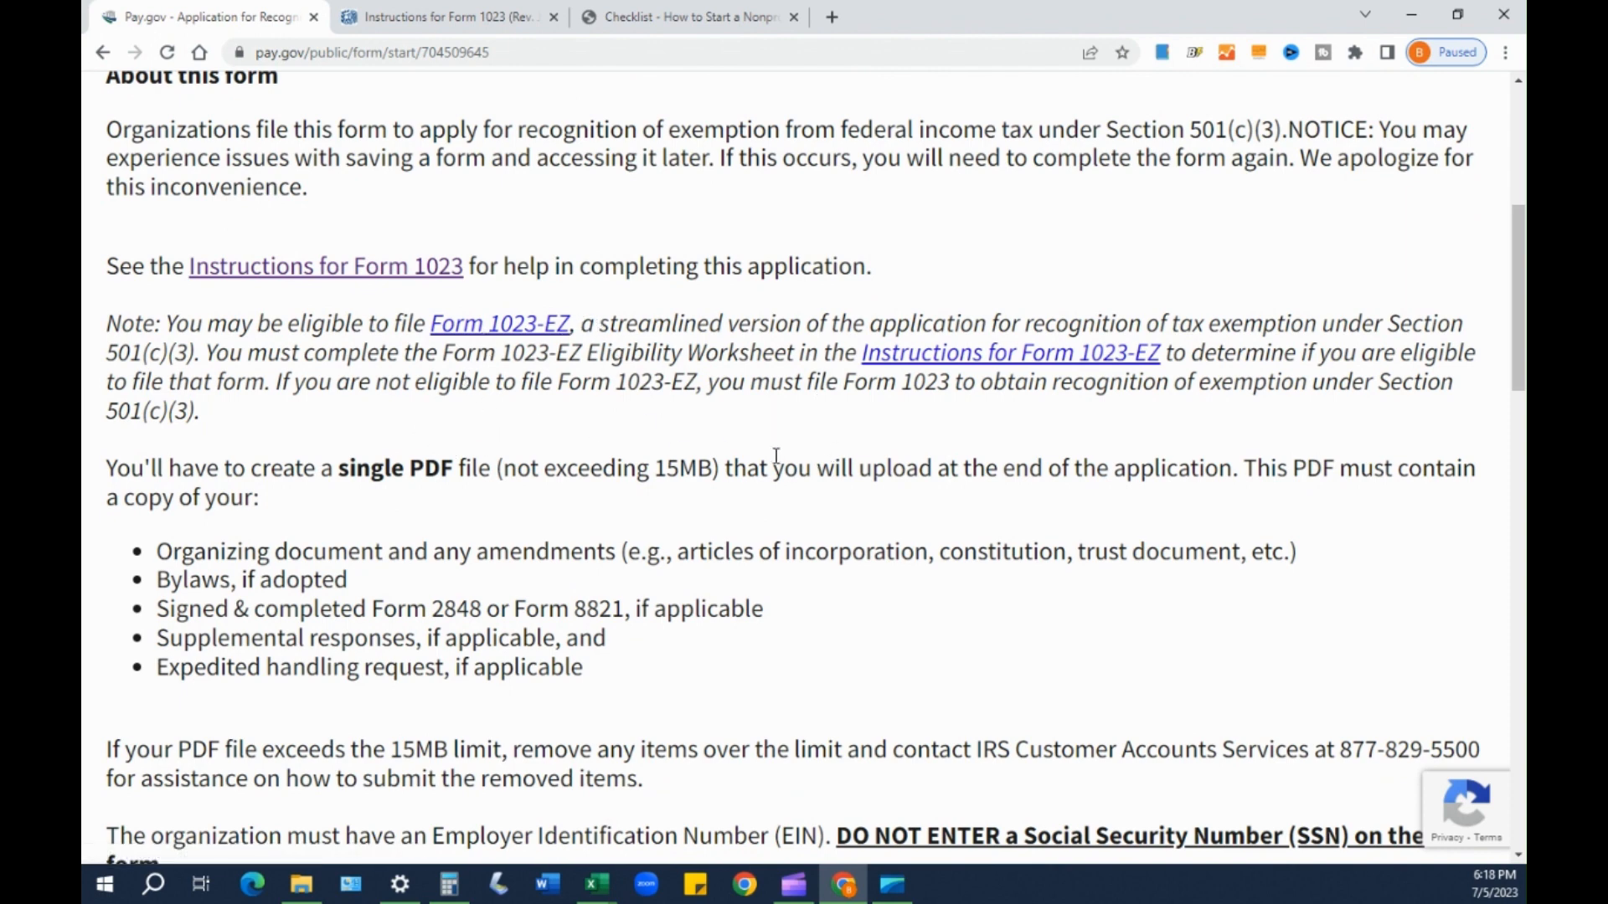
pyautogui.scroll(-3, 779, 459)
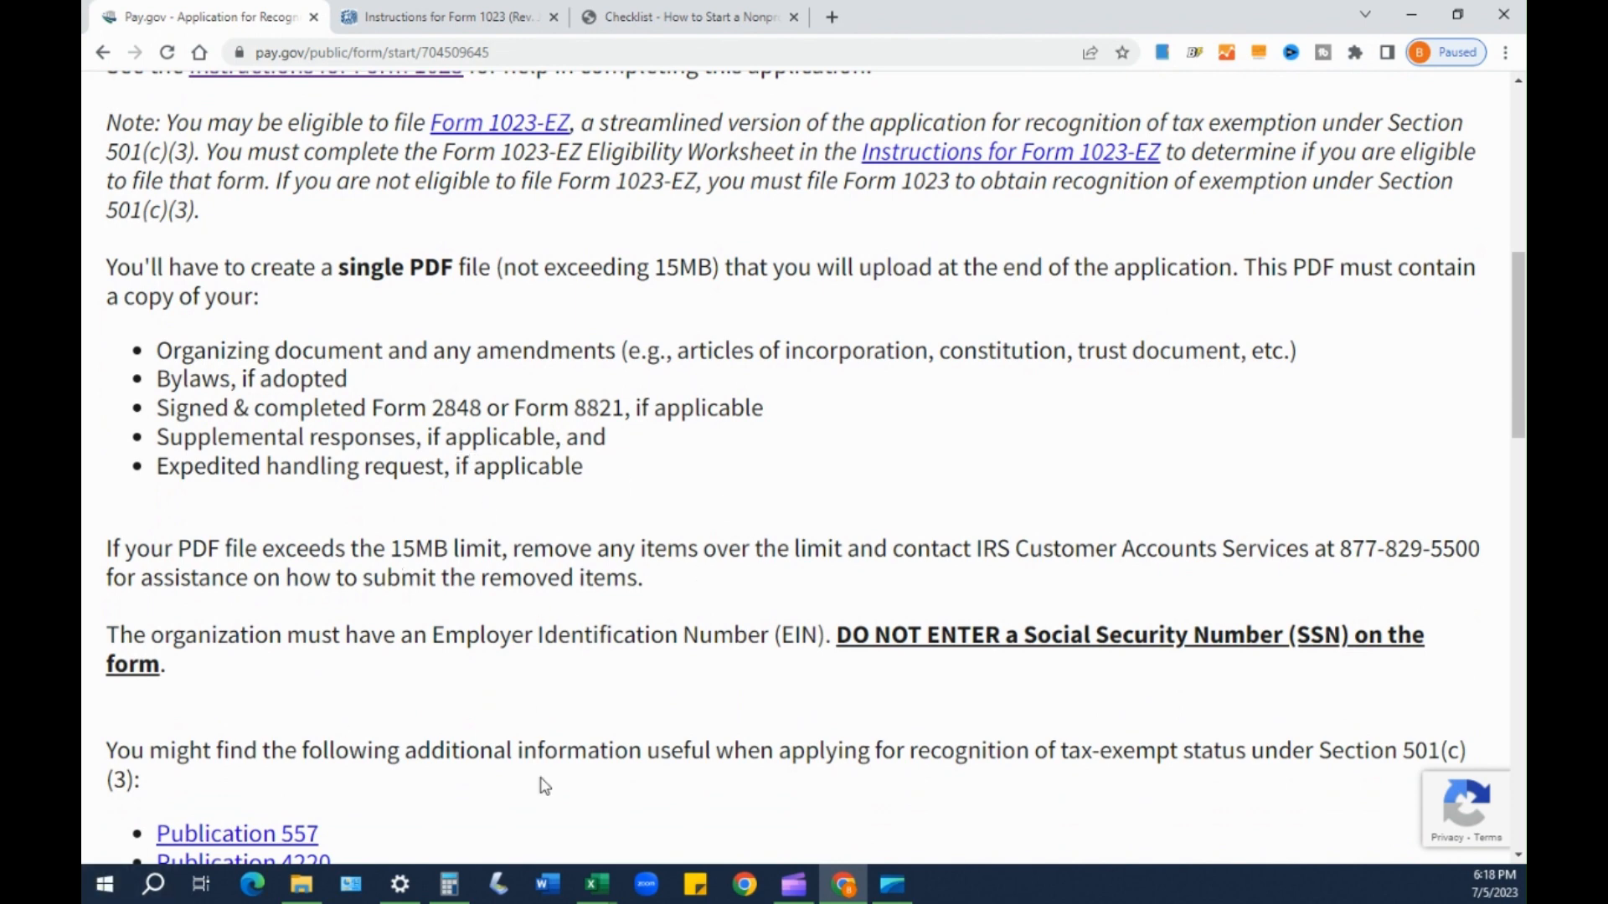
pyautogui.scroll(-1, 642, 661)
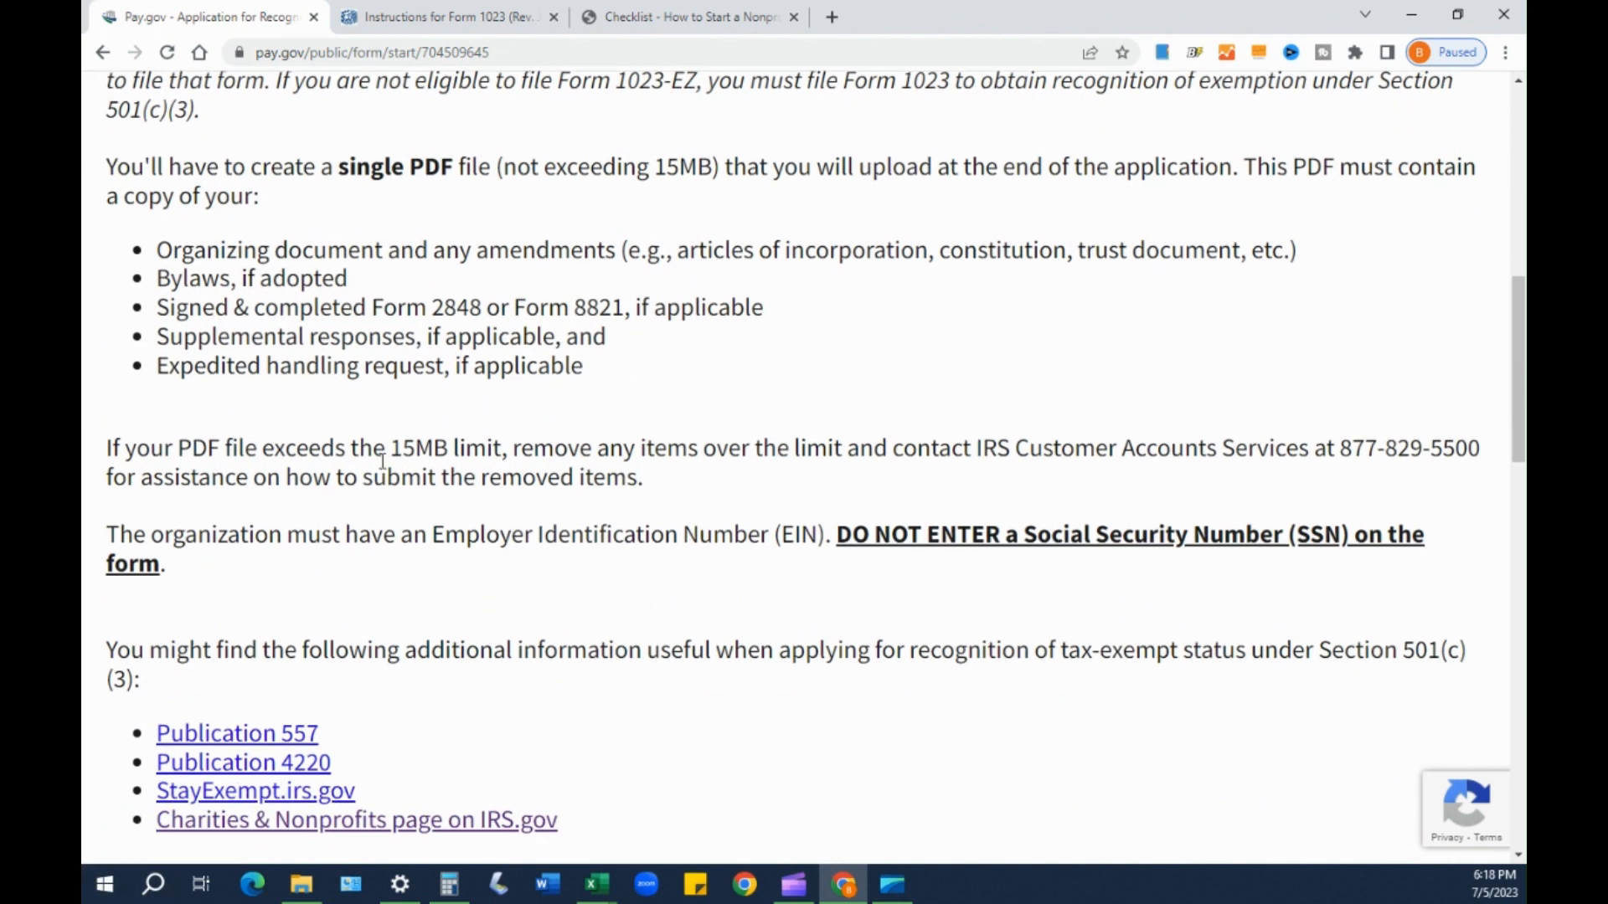
pyautogui.scroll(1, 371, 399)
pyautogui.scroll(-1, 371, 400)
pyautogui.moveTo(138, 562); pyautogui.dragTo(524, 537)
pyautogui.moveTo(399, 540); pyautogui.dragTo(1221, 564)
pyautogui.click(185, 536)
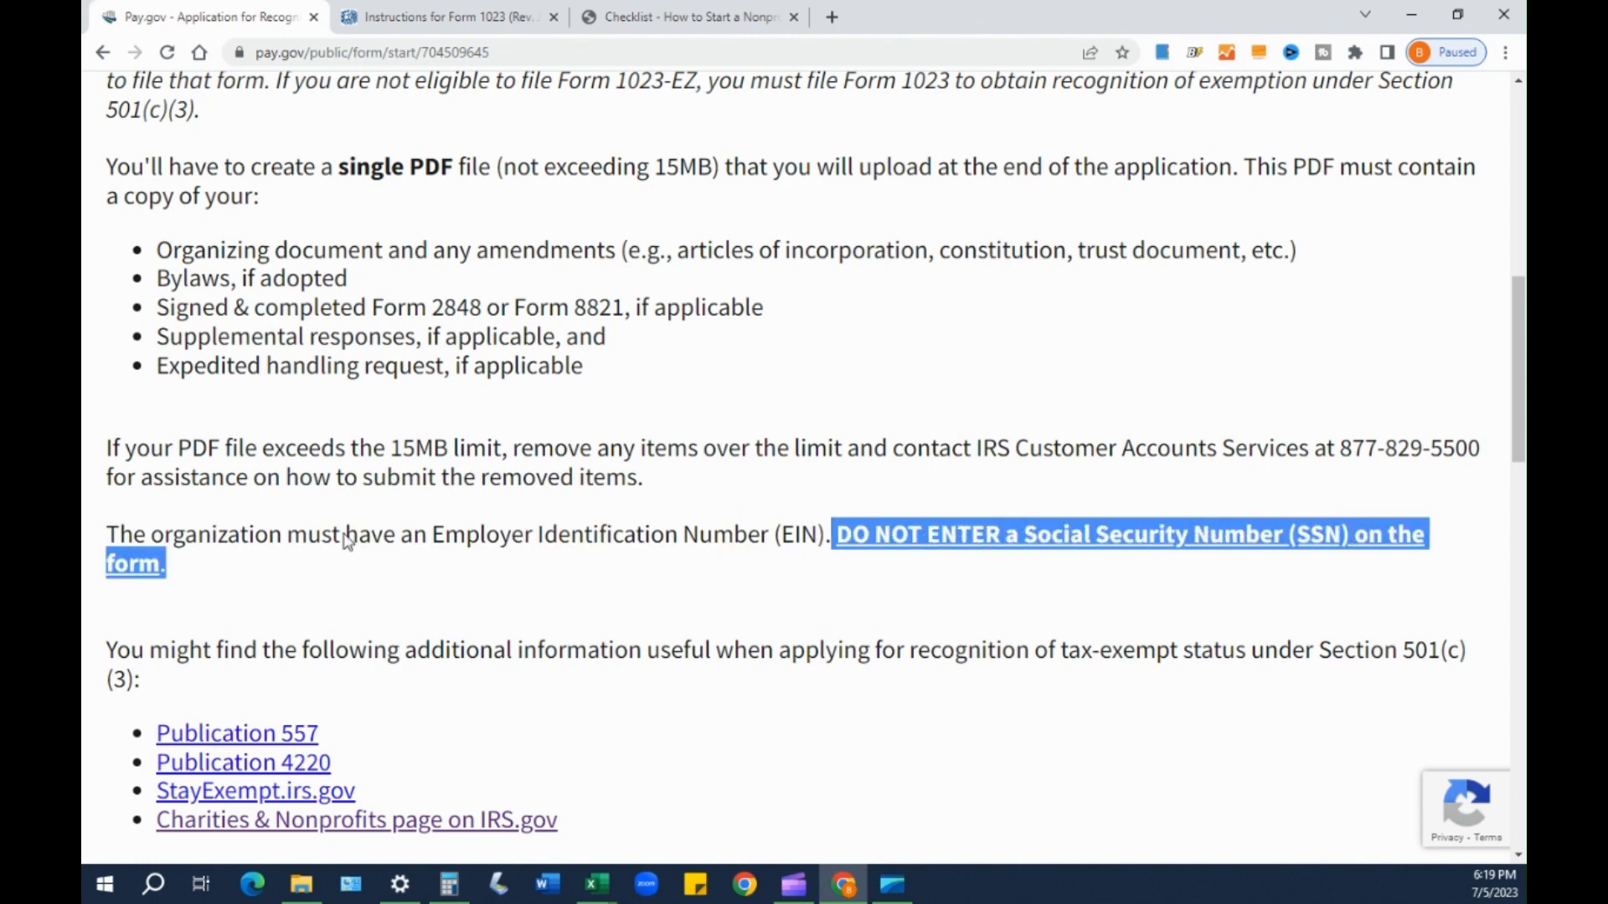
pyautogui.click(822, 531)
pyautogui.scroll(-2, 724, 574)
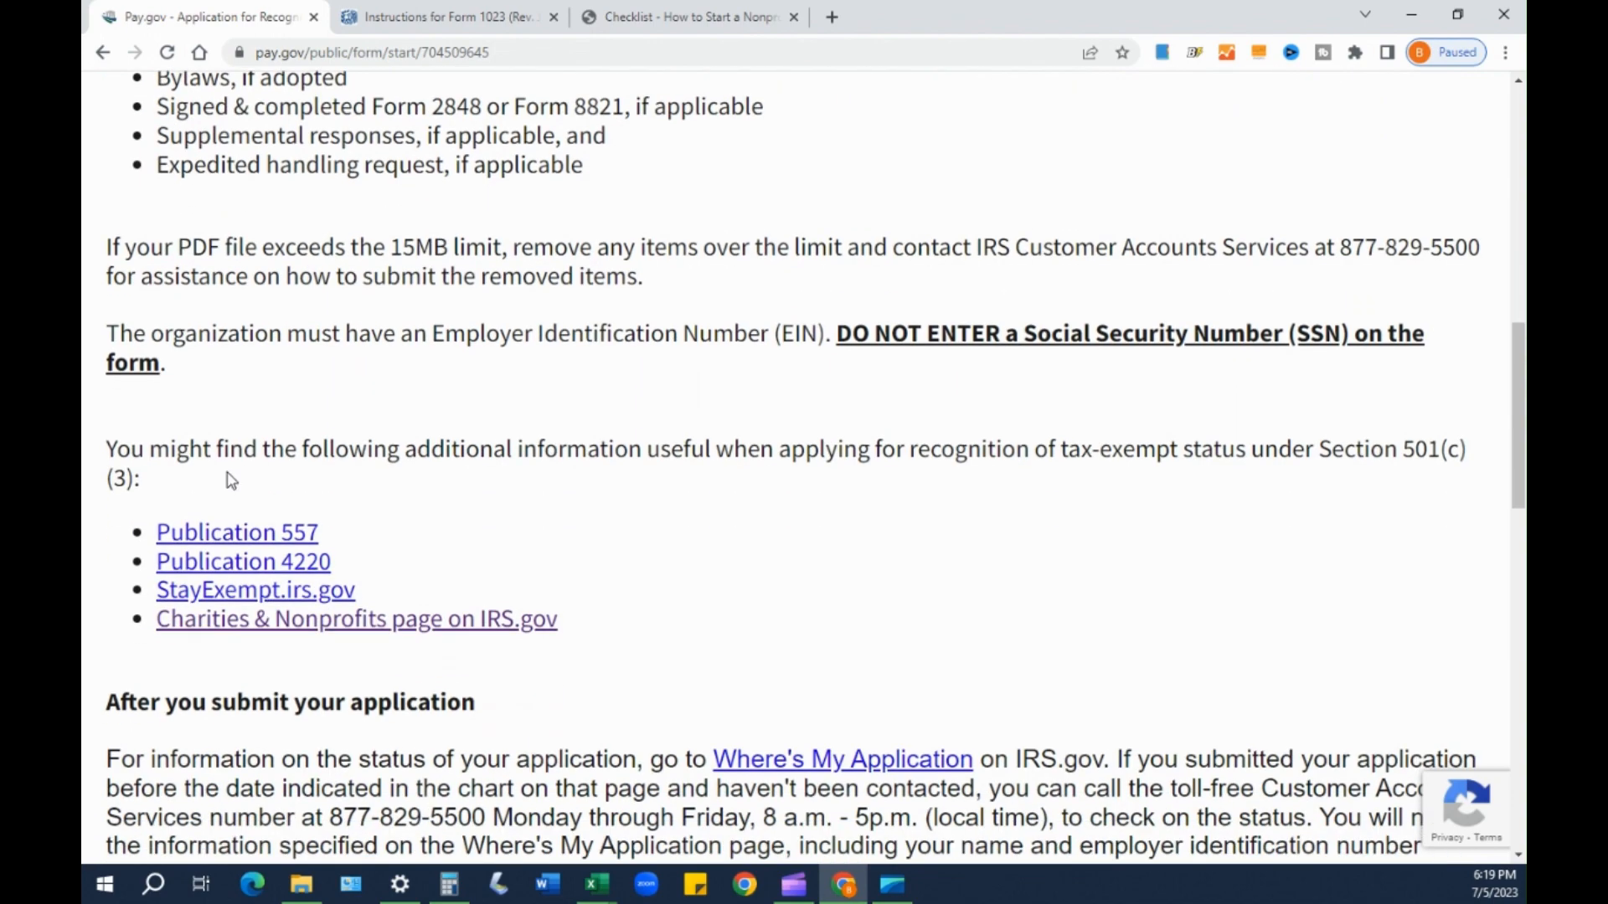
pyautogui.scroll(-3, 416, 488)
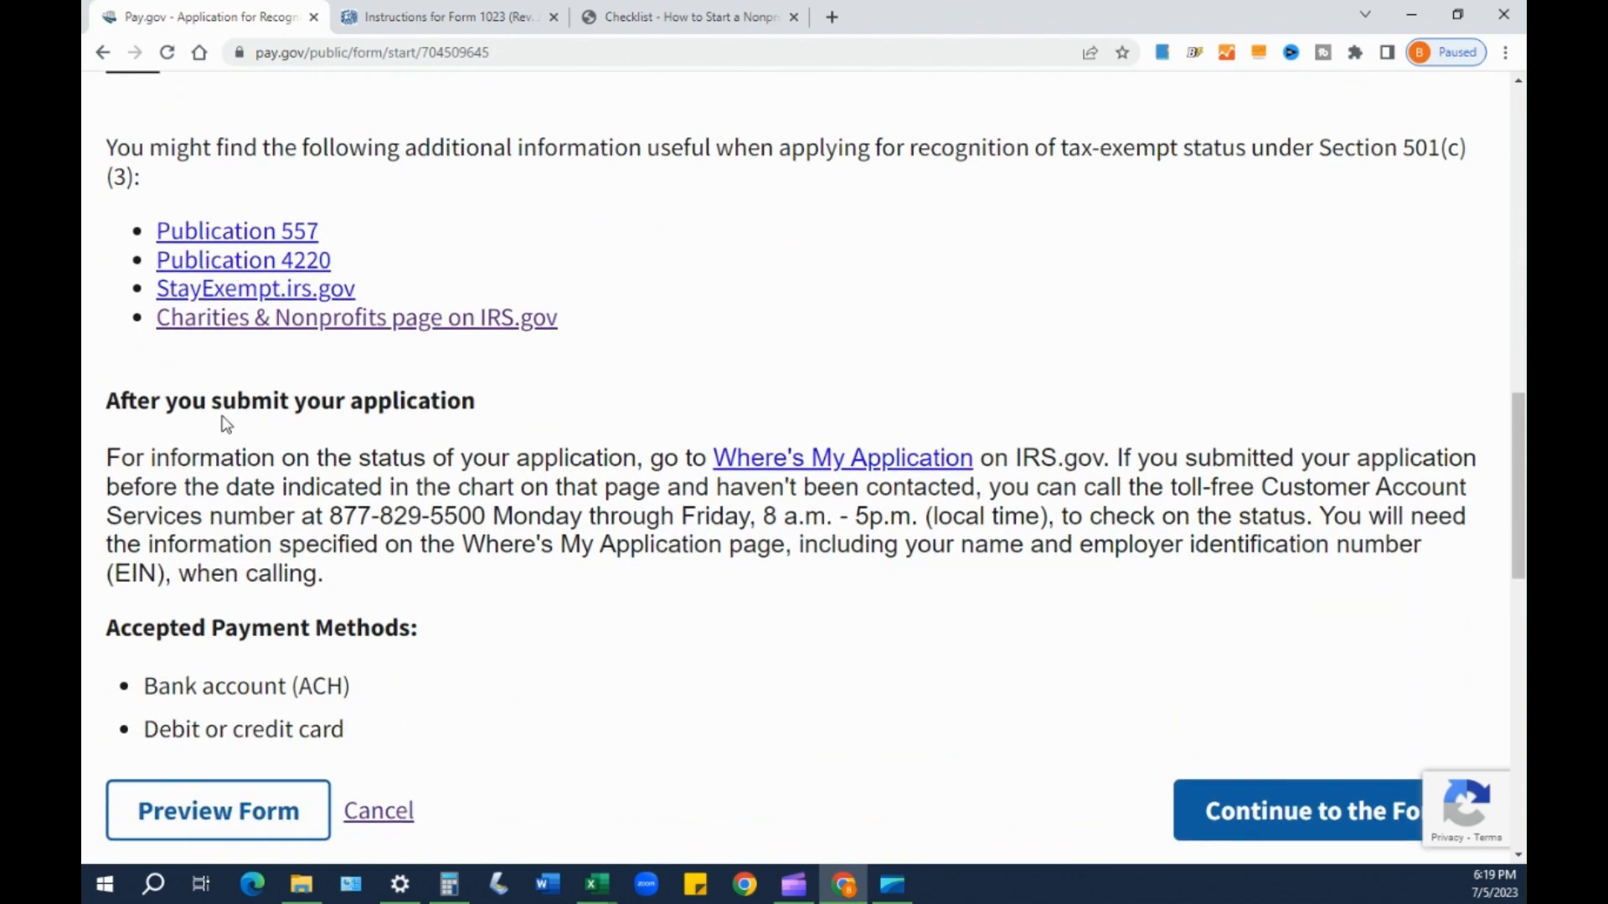
pyautogui.scroll(1, 239, 327)
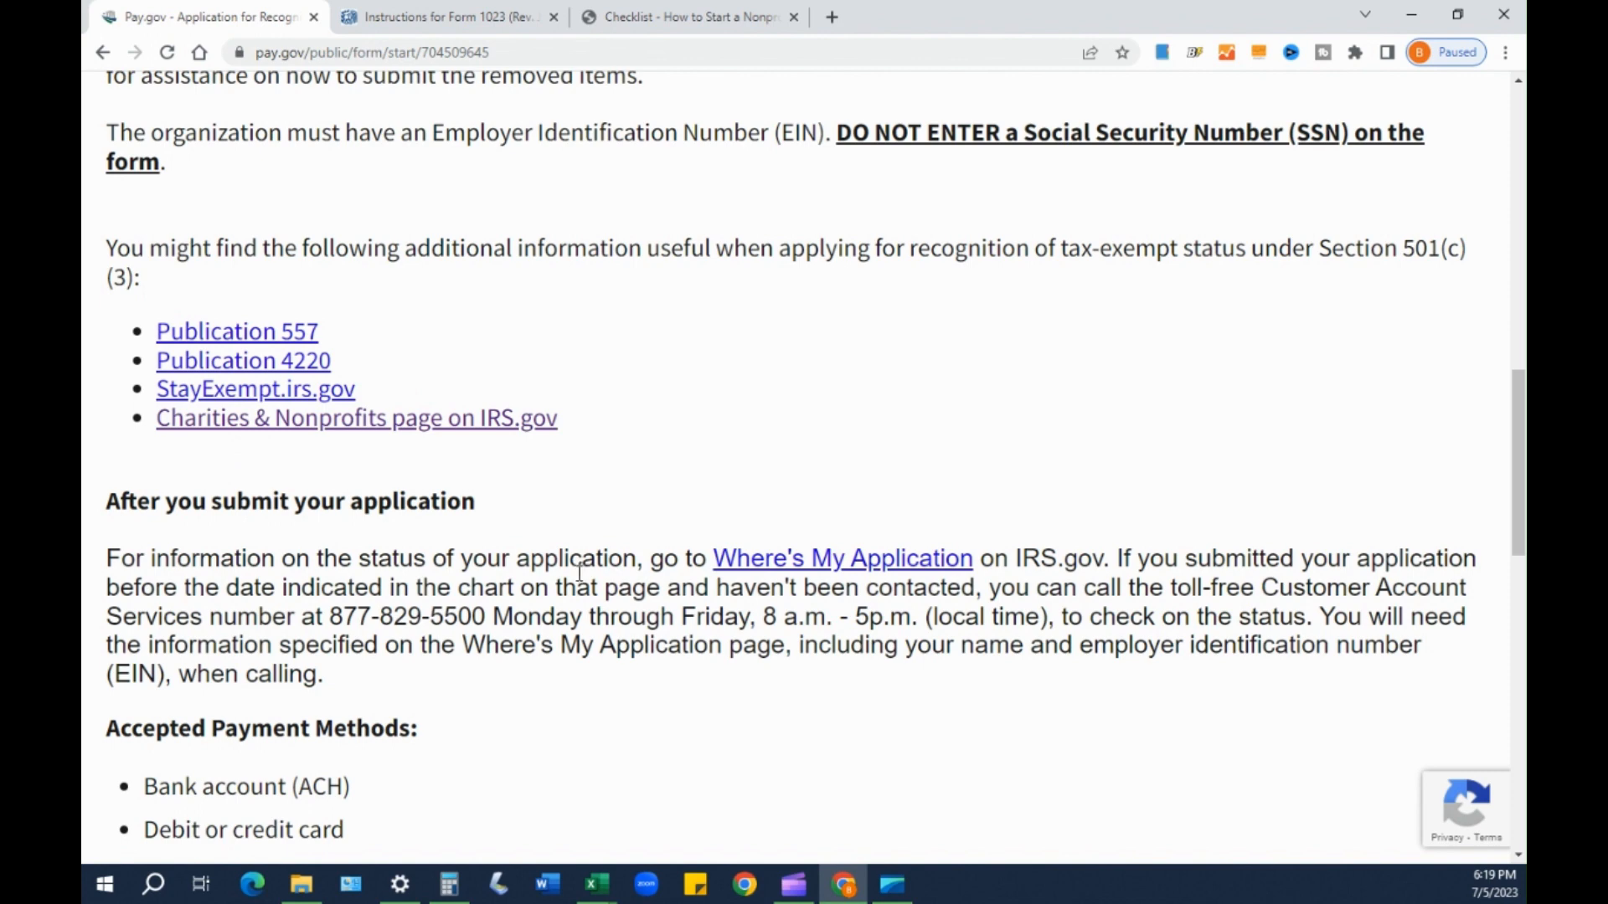
pyautogui.scroll(-2, 580, 573)
pyautogui.moveTo(117, 299); pyautogui.dragTo(492, 319)
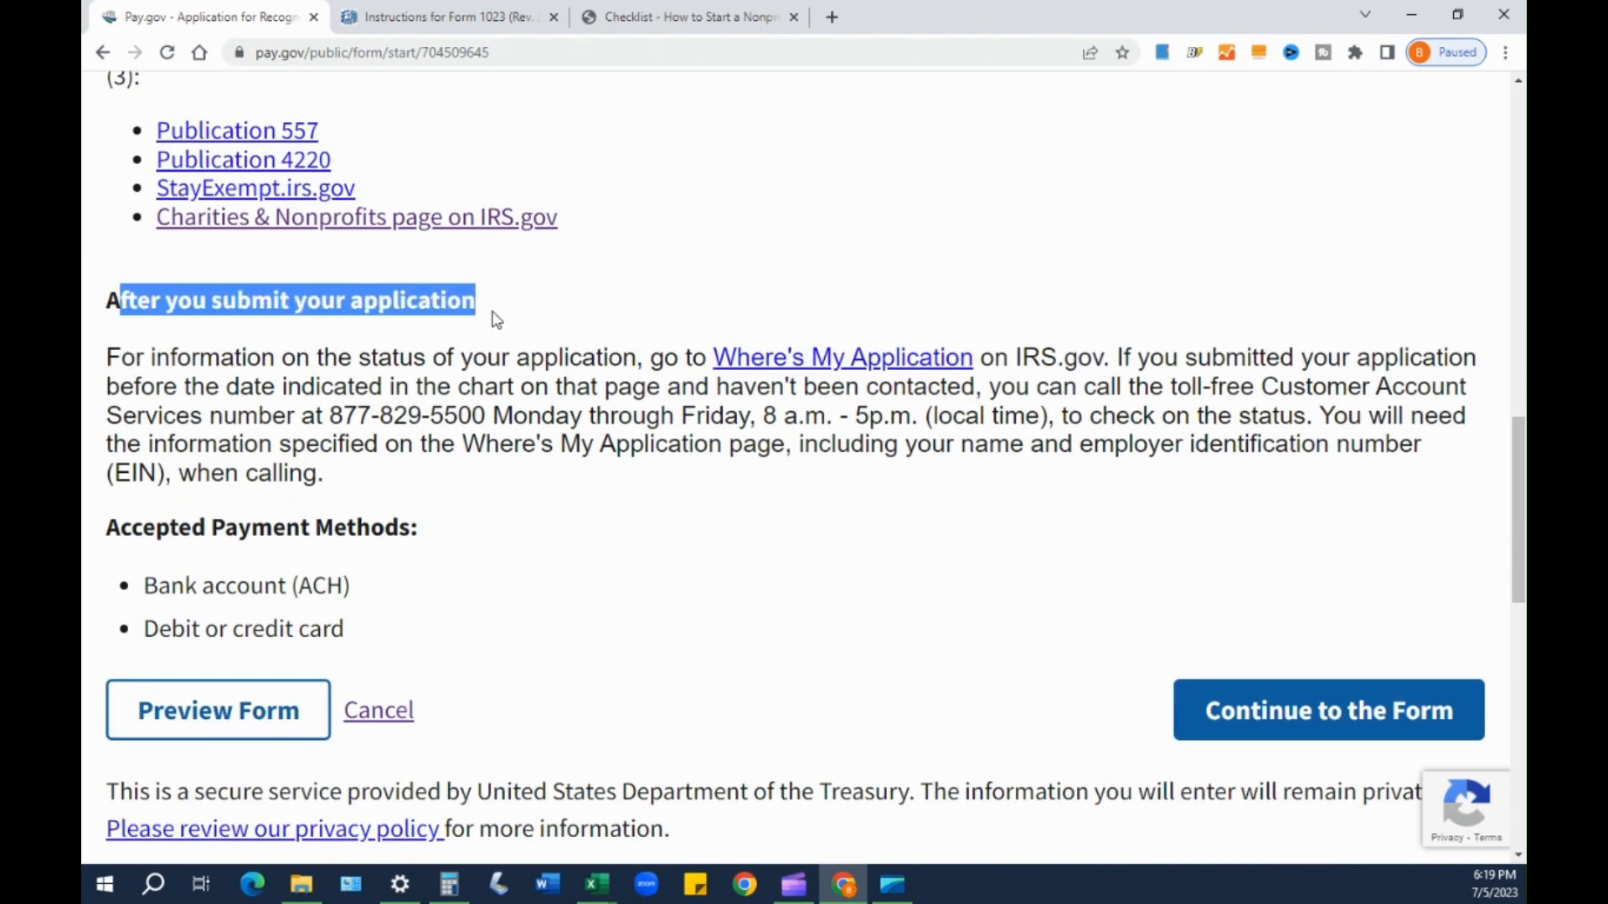
pyautogui.click(459, 414)
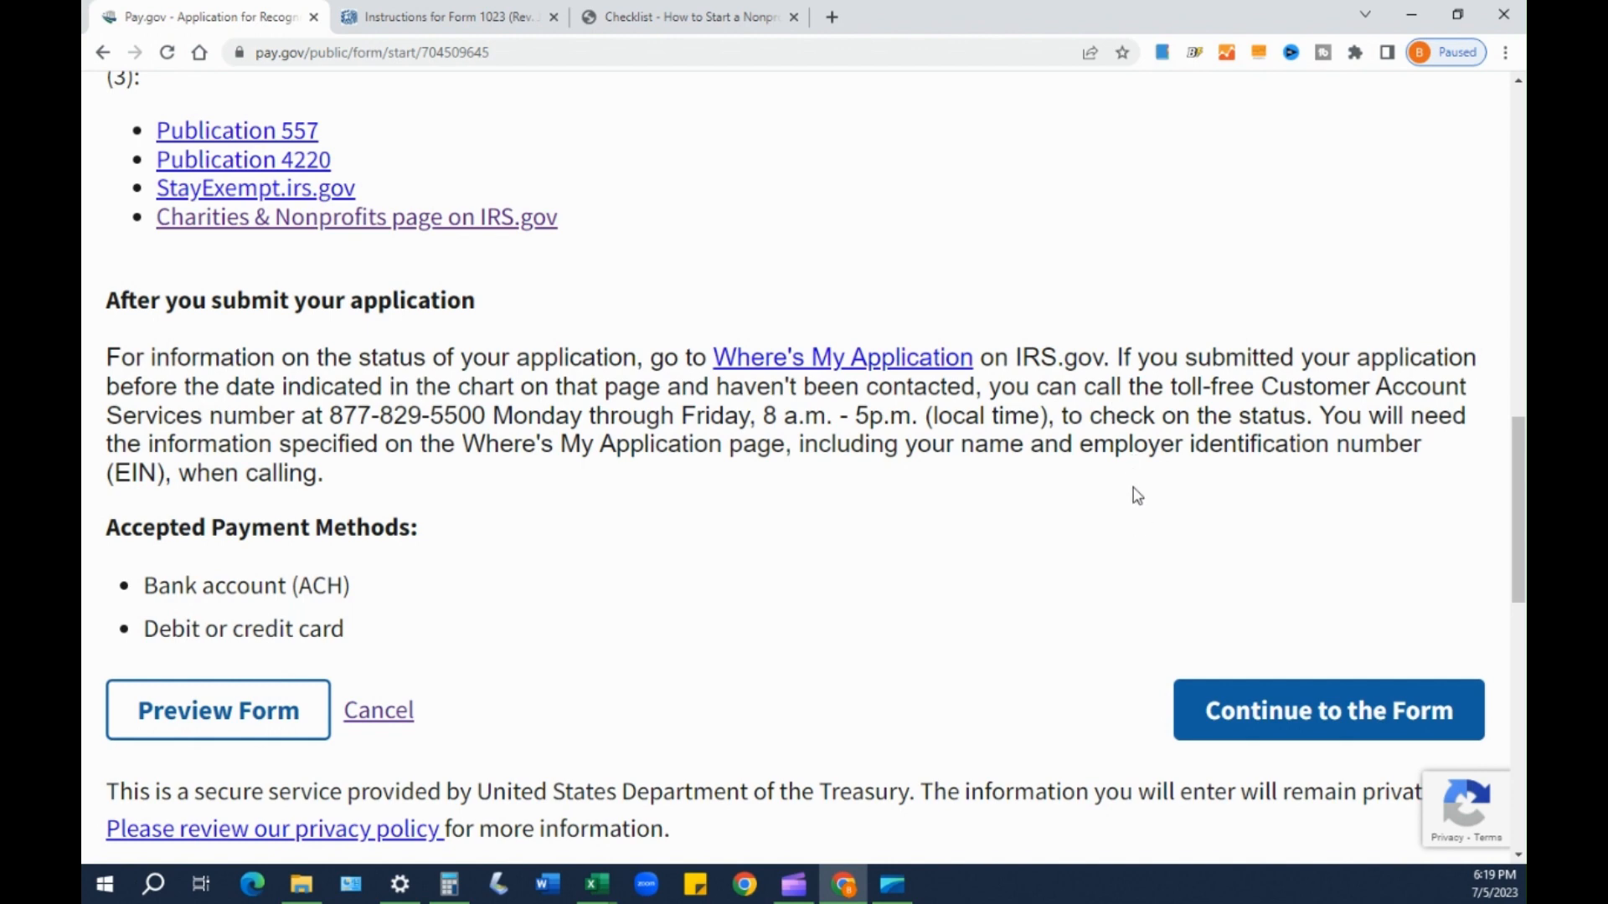
pyautogui.scroll(-1, 1122, 410)
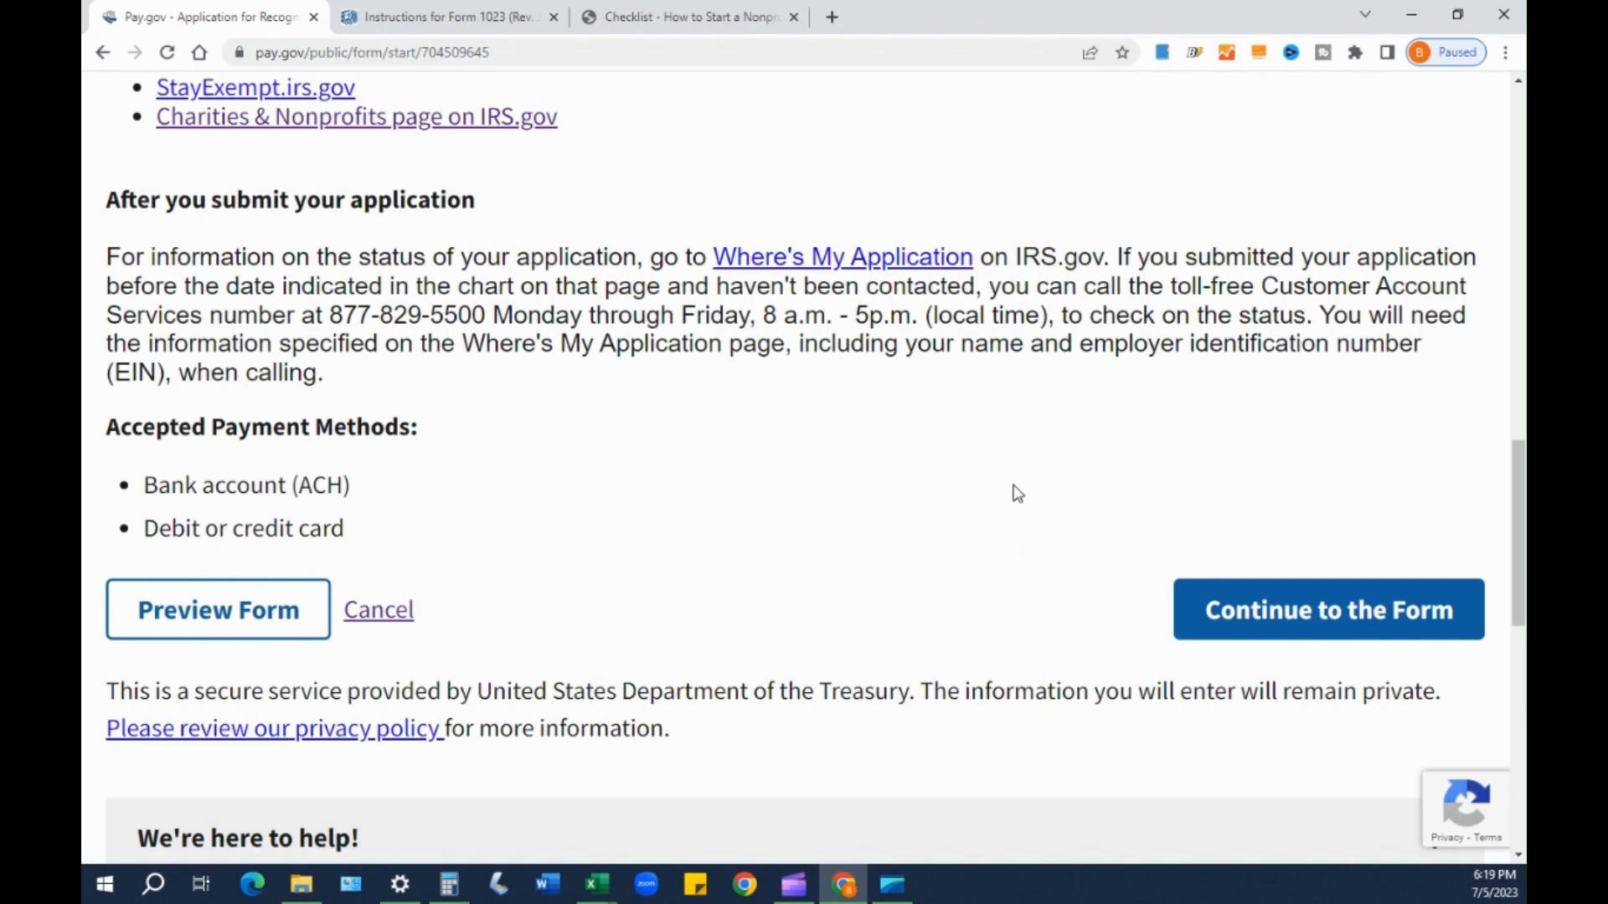
pyautogui.scroll(-1, 1017, 486)
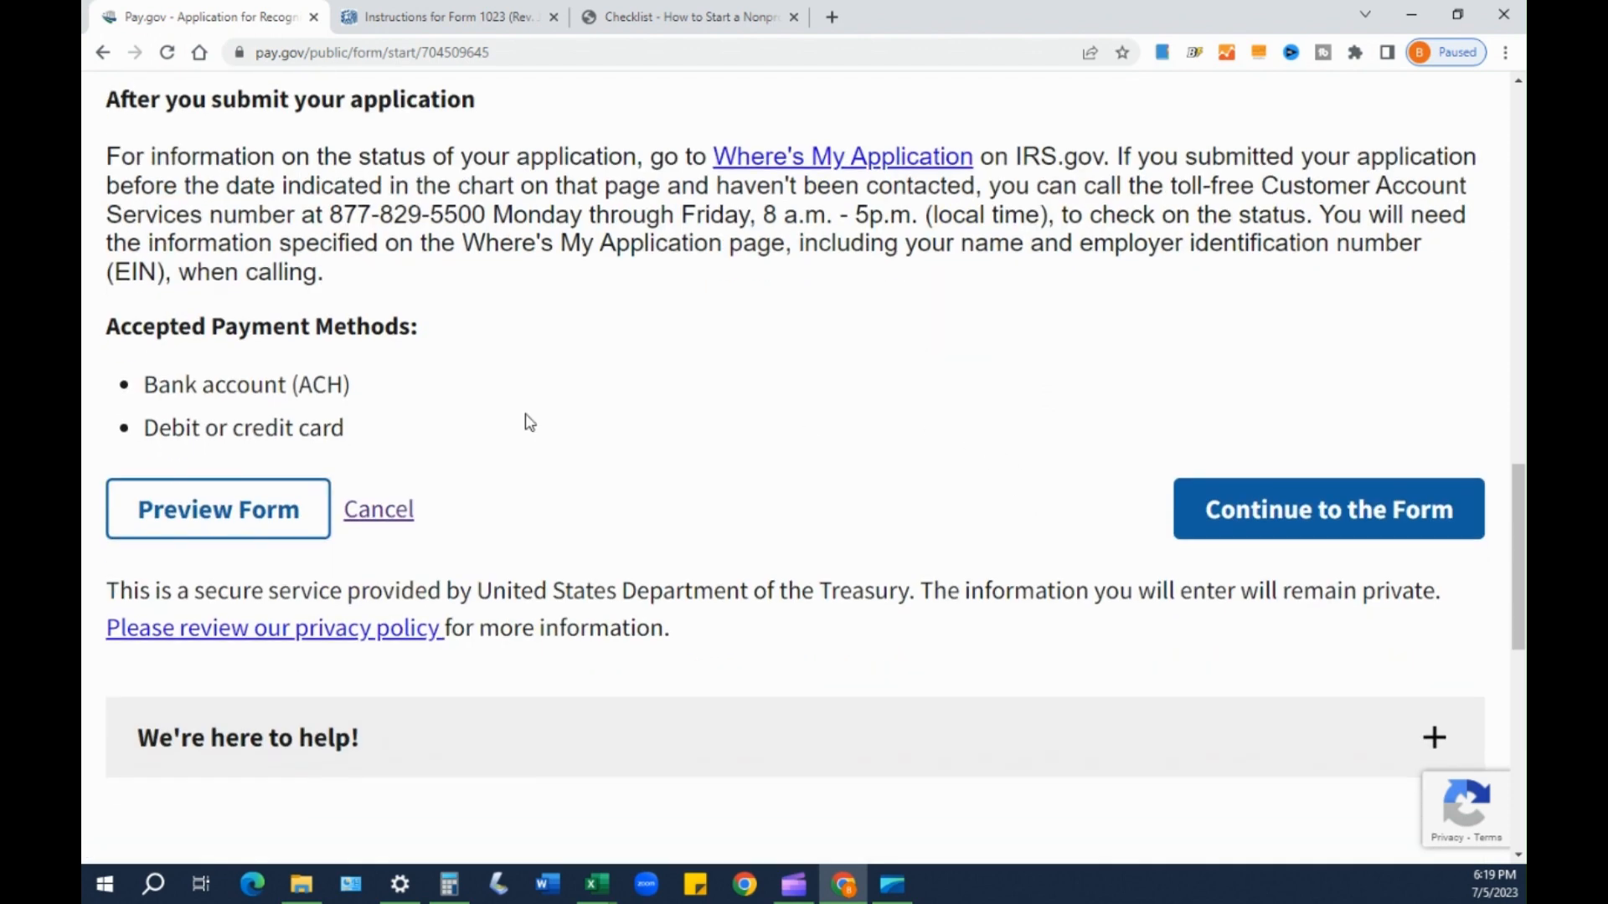
pyautogui.moveTo(109, 324); pyautogui.dragTo(369, 433)
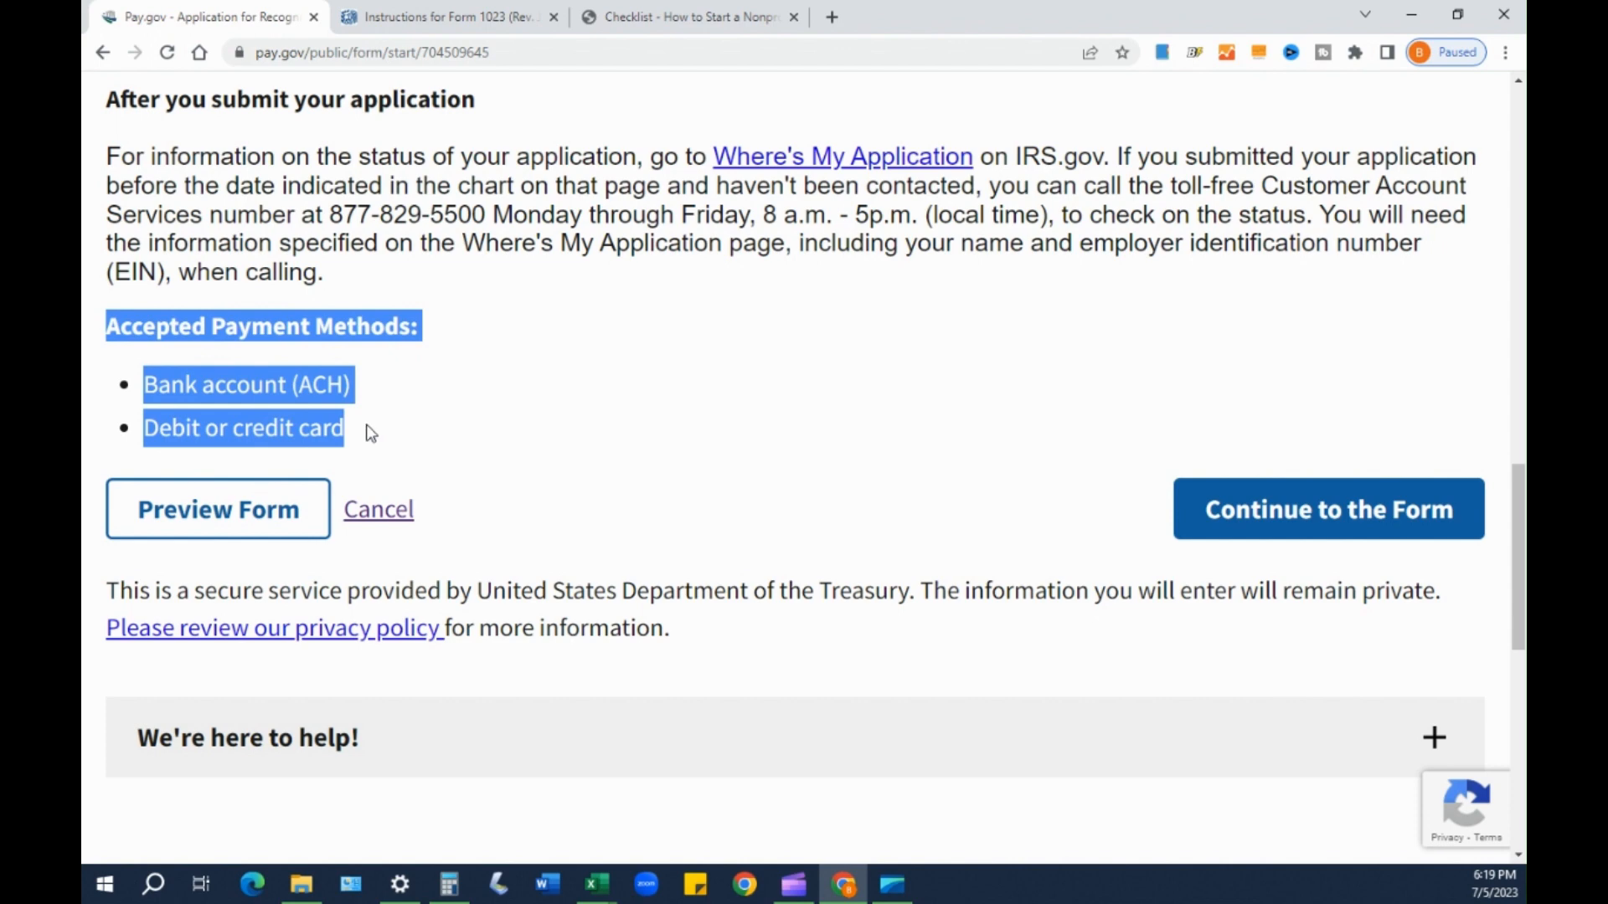
pyautogui.click(703, 425)
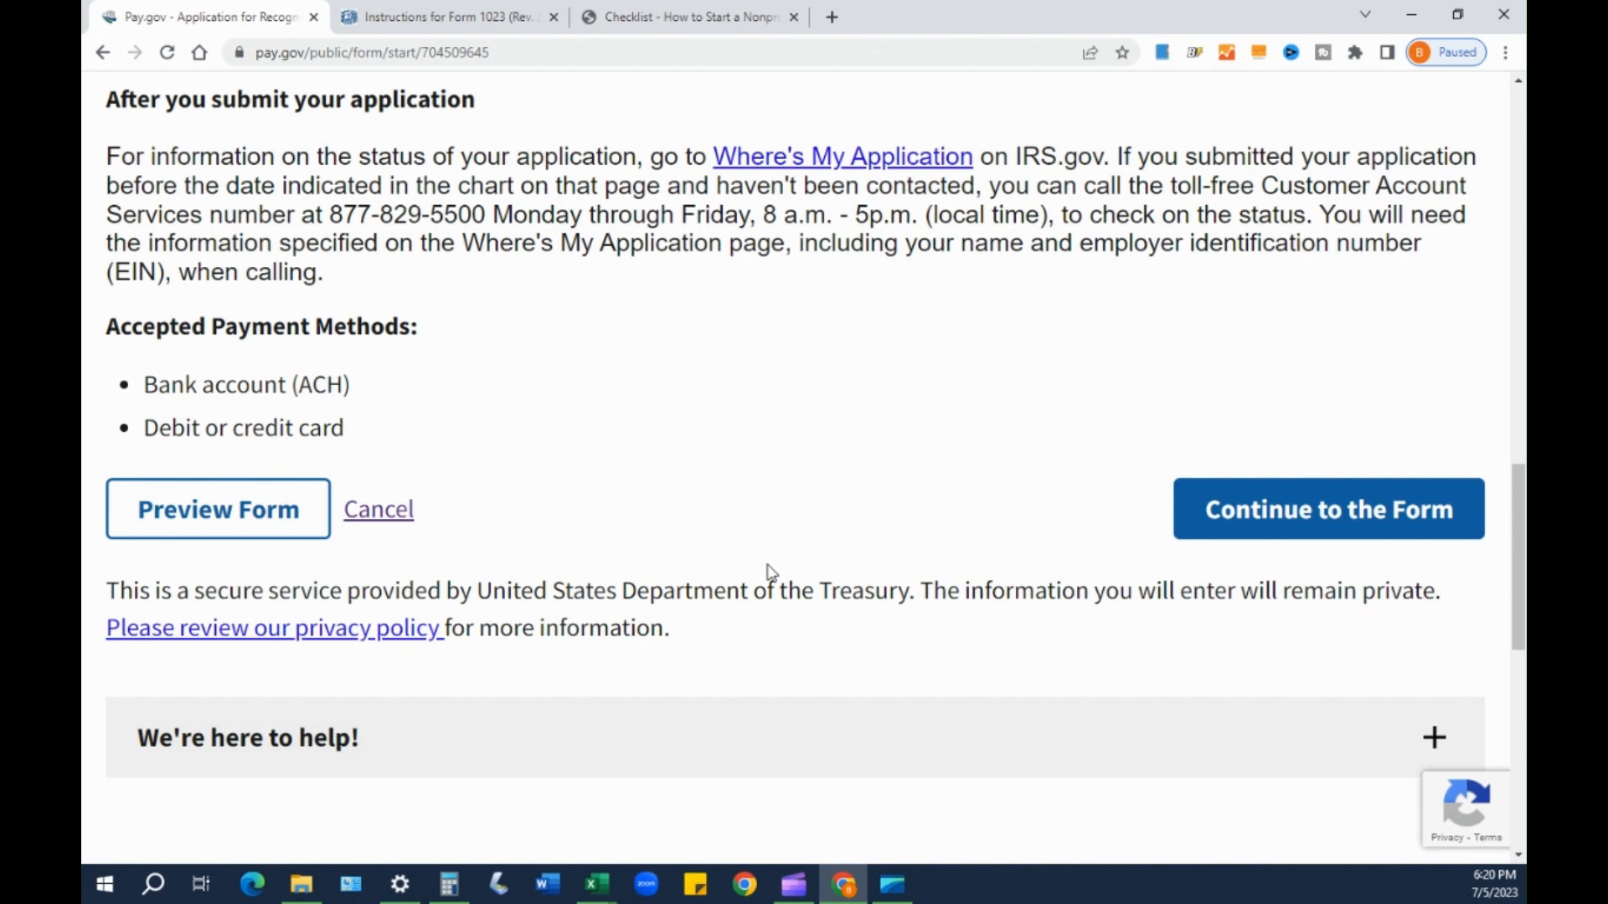
# - Peek at the form page, return to Before You Begin, and open the blank Form 1023 preview
pyautogui.click(1359, 526)
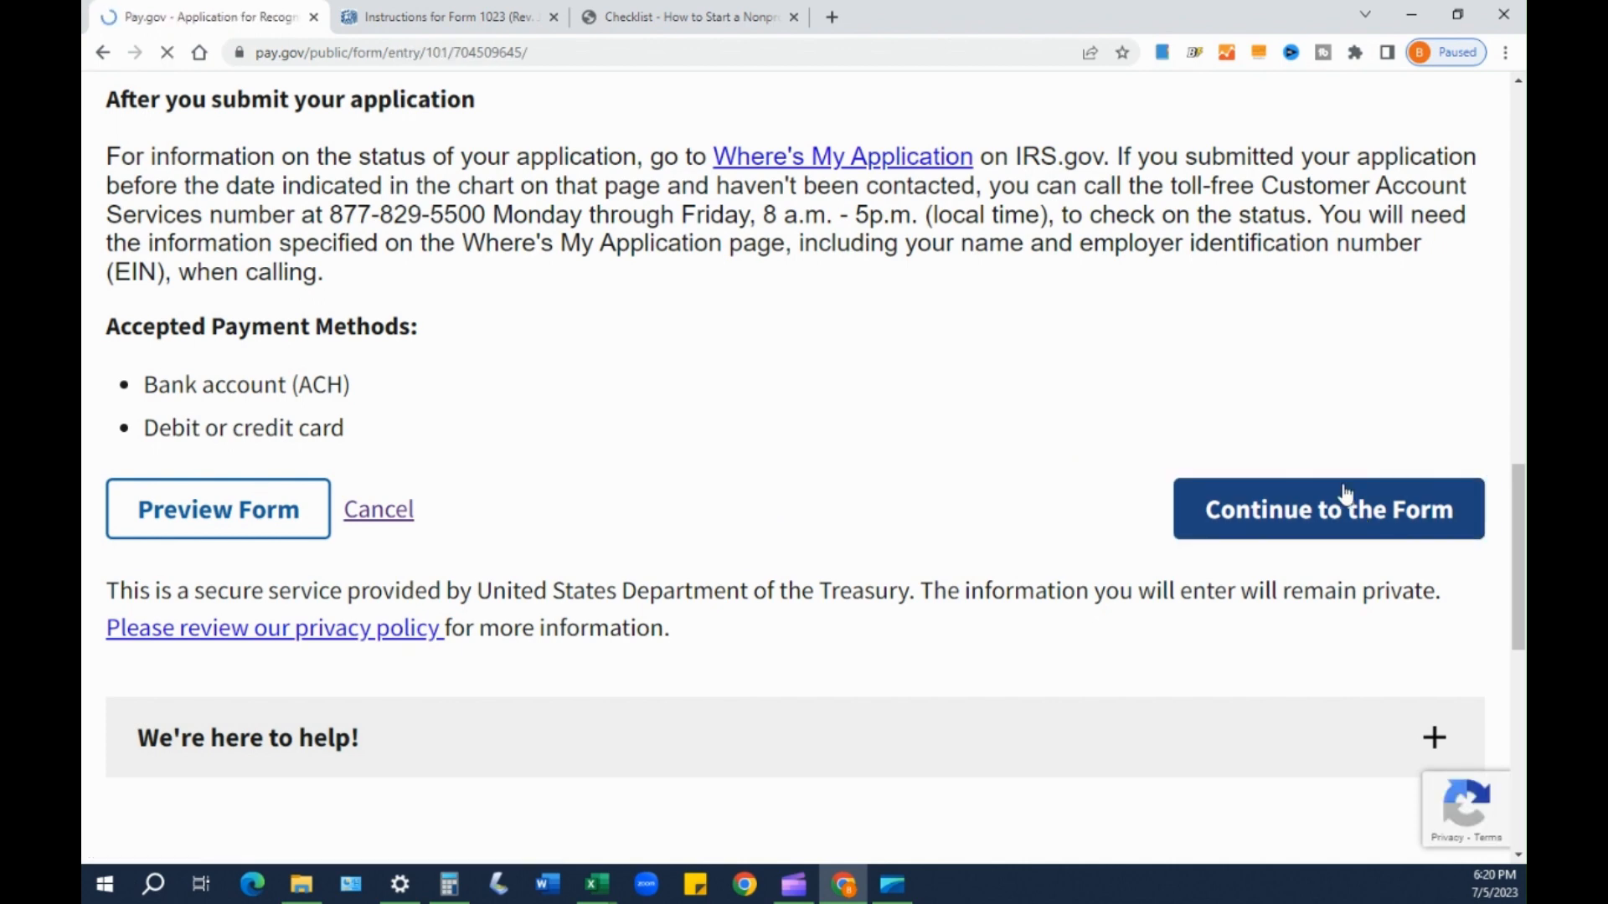
pyautogui.scroll(-2, 1236, 452)
pyautogui.scroll(2, 1236, 450)
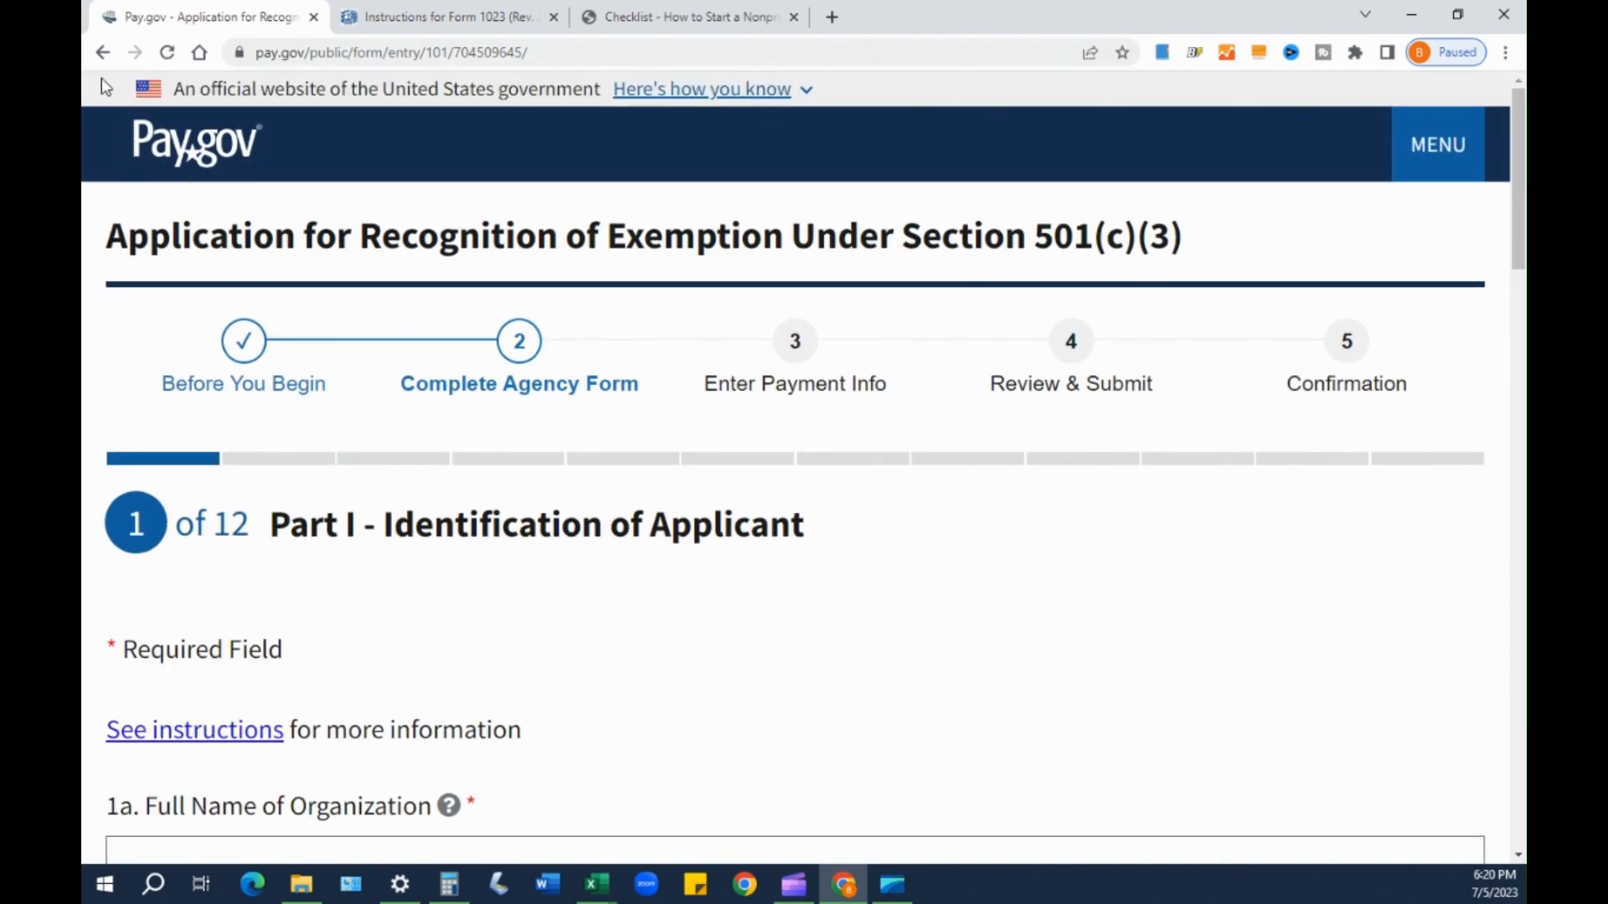
pyautogui.click(103, 52)
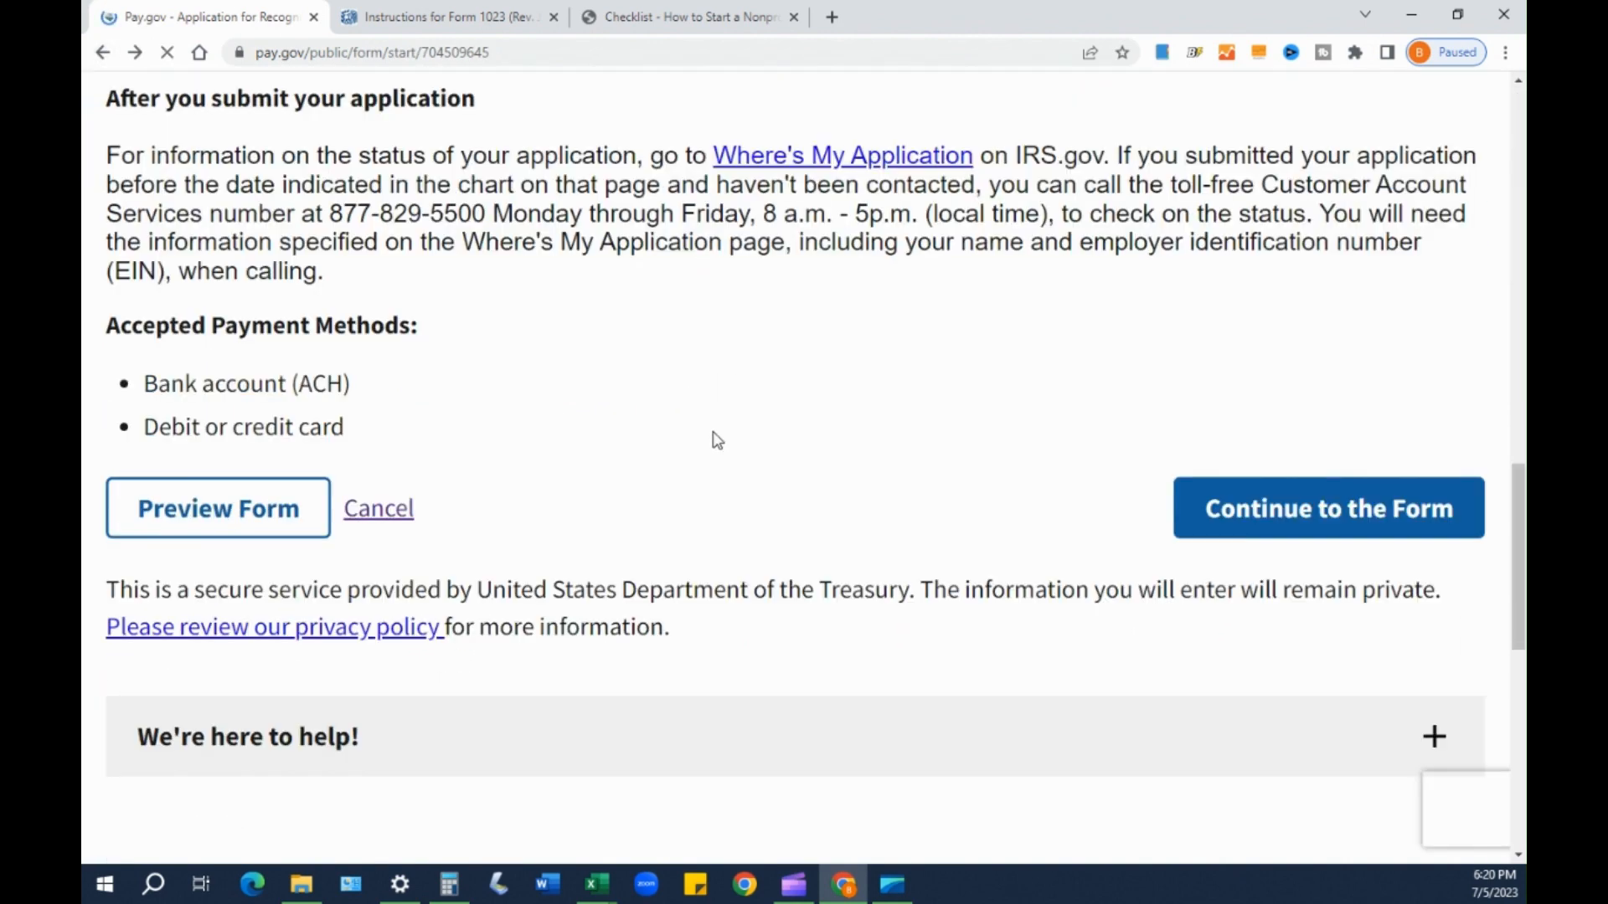
pyautogui.click(216, 515)
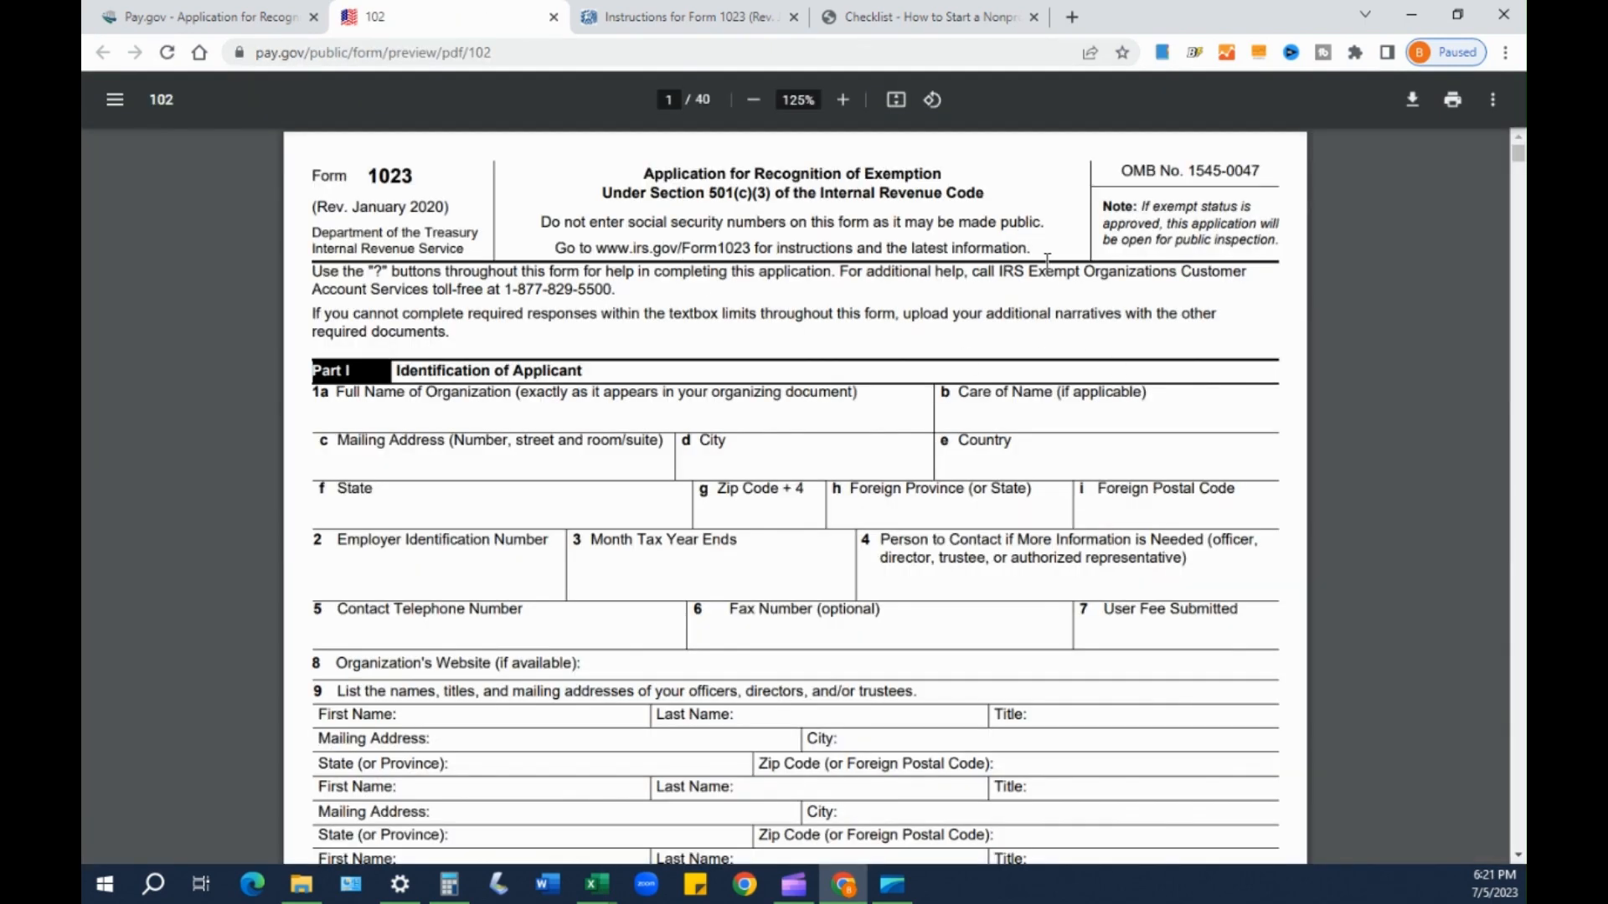
# - At the top of the preview, highlight the Part I Identification of Applicant field labels
pyautogui.scroll(-6, 1110, 369)
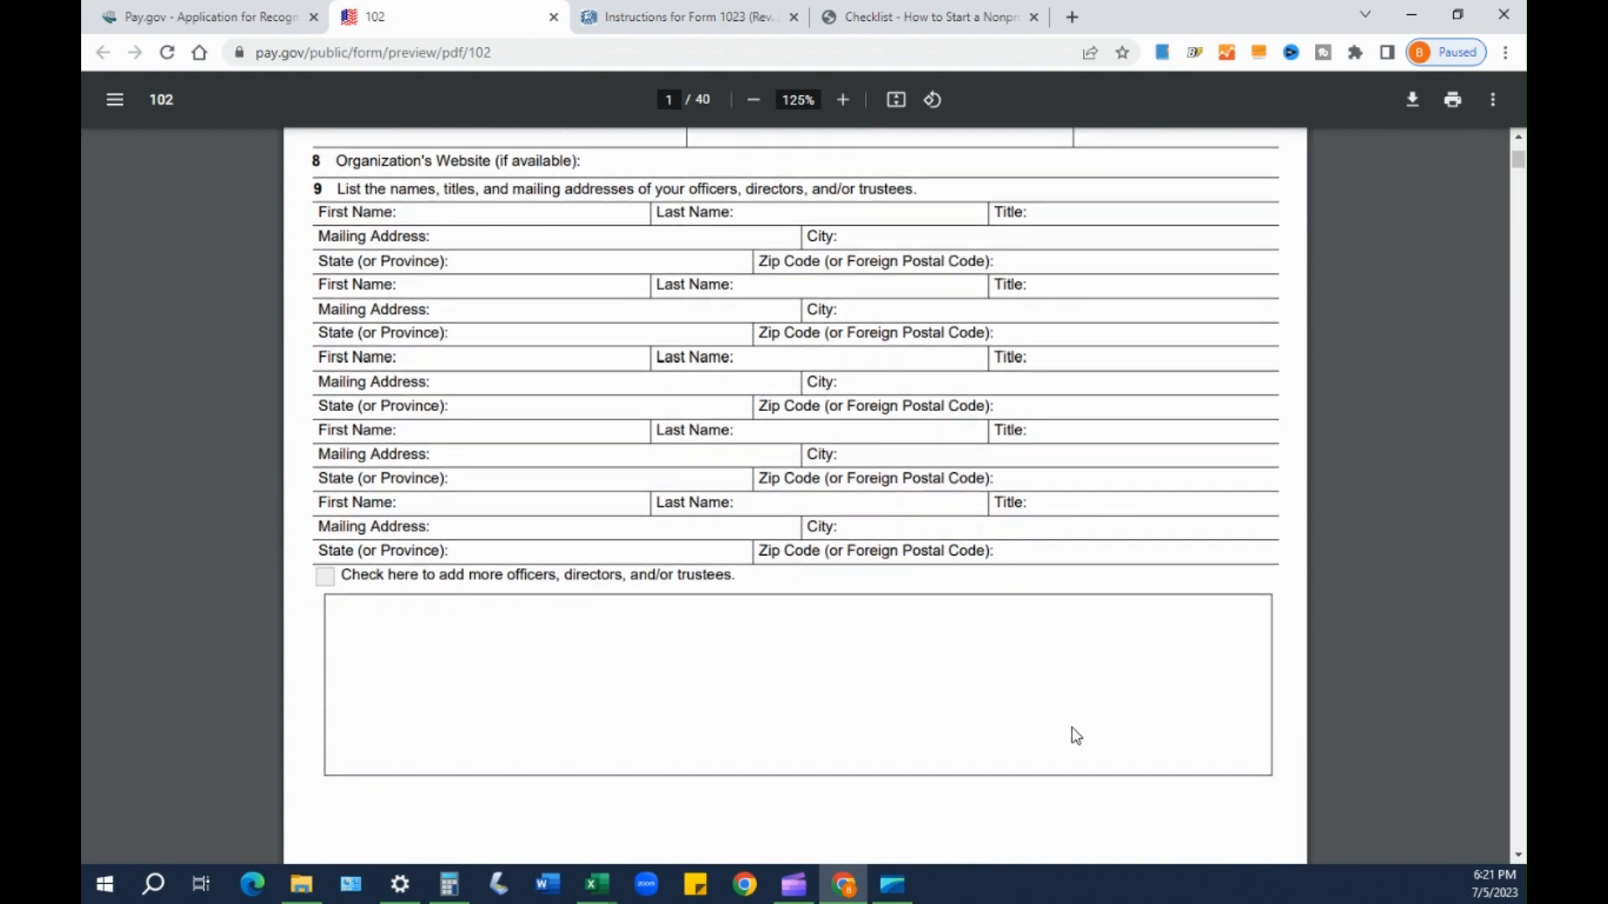
pyautogui.scroll(6, 1070, 736)
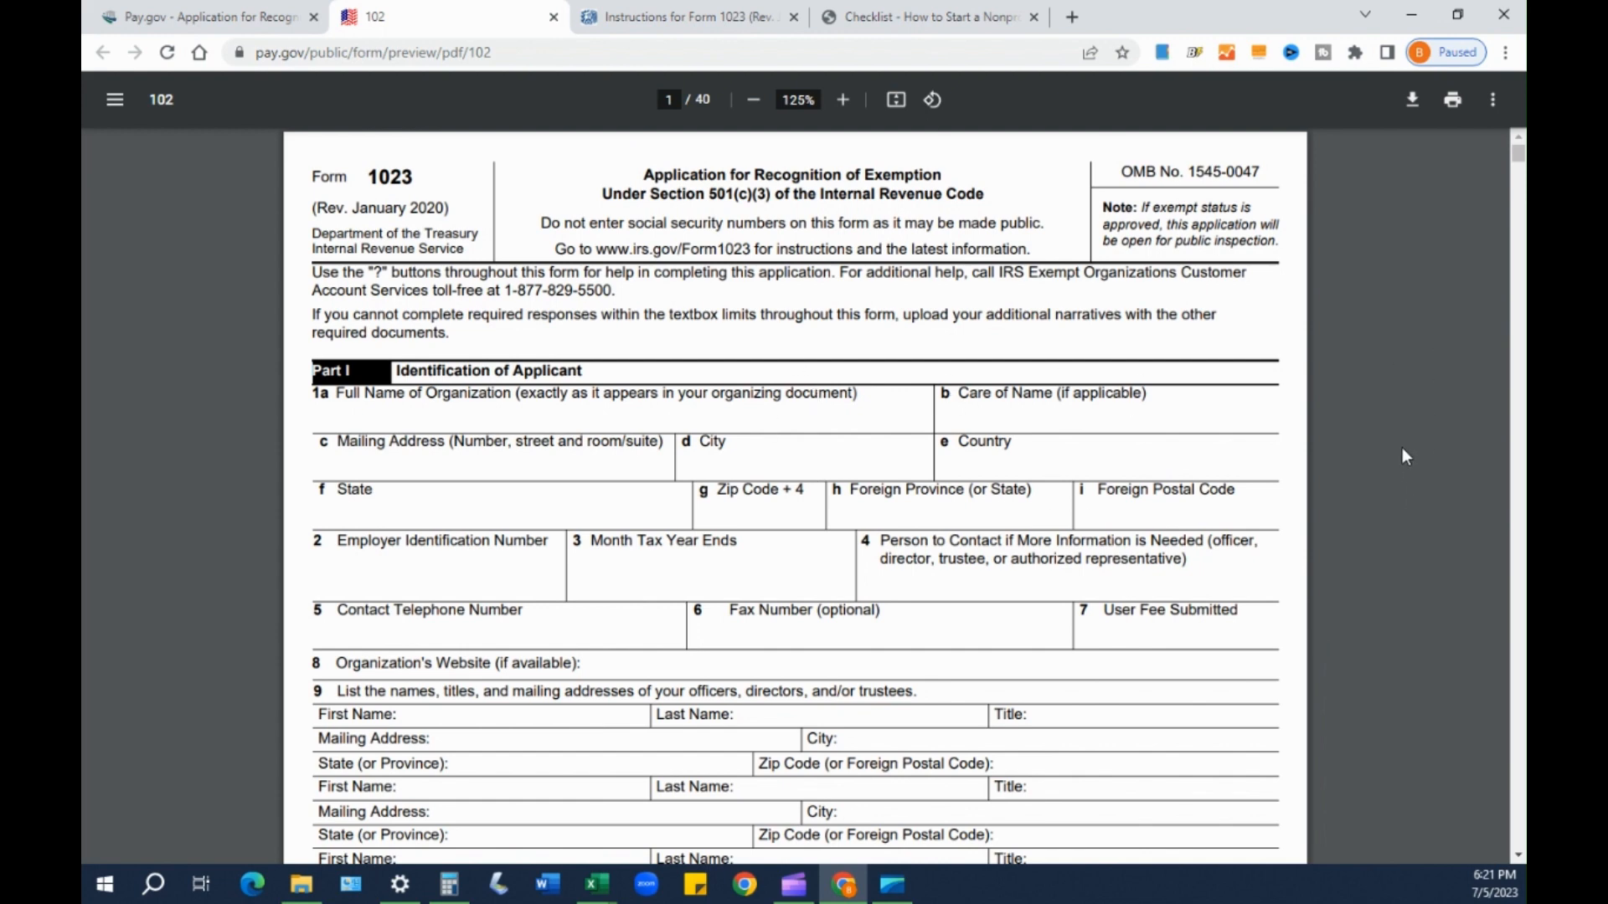
pyautogui.moveTo(602, 393); pyautogui.dragTo(922, 438)
pyautogui.click(962, 396)
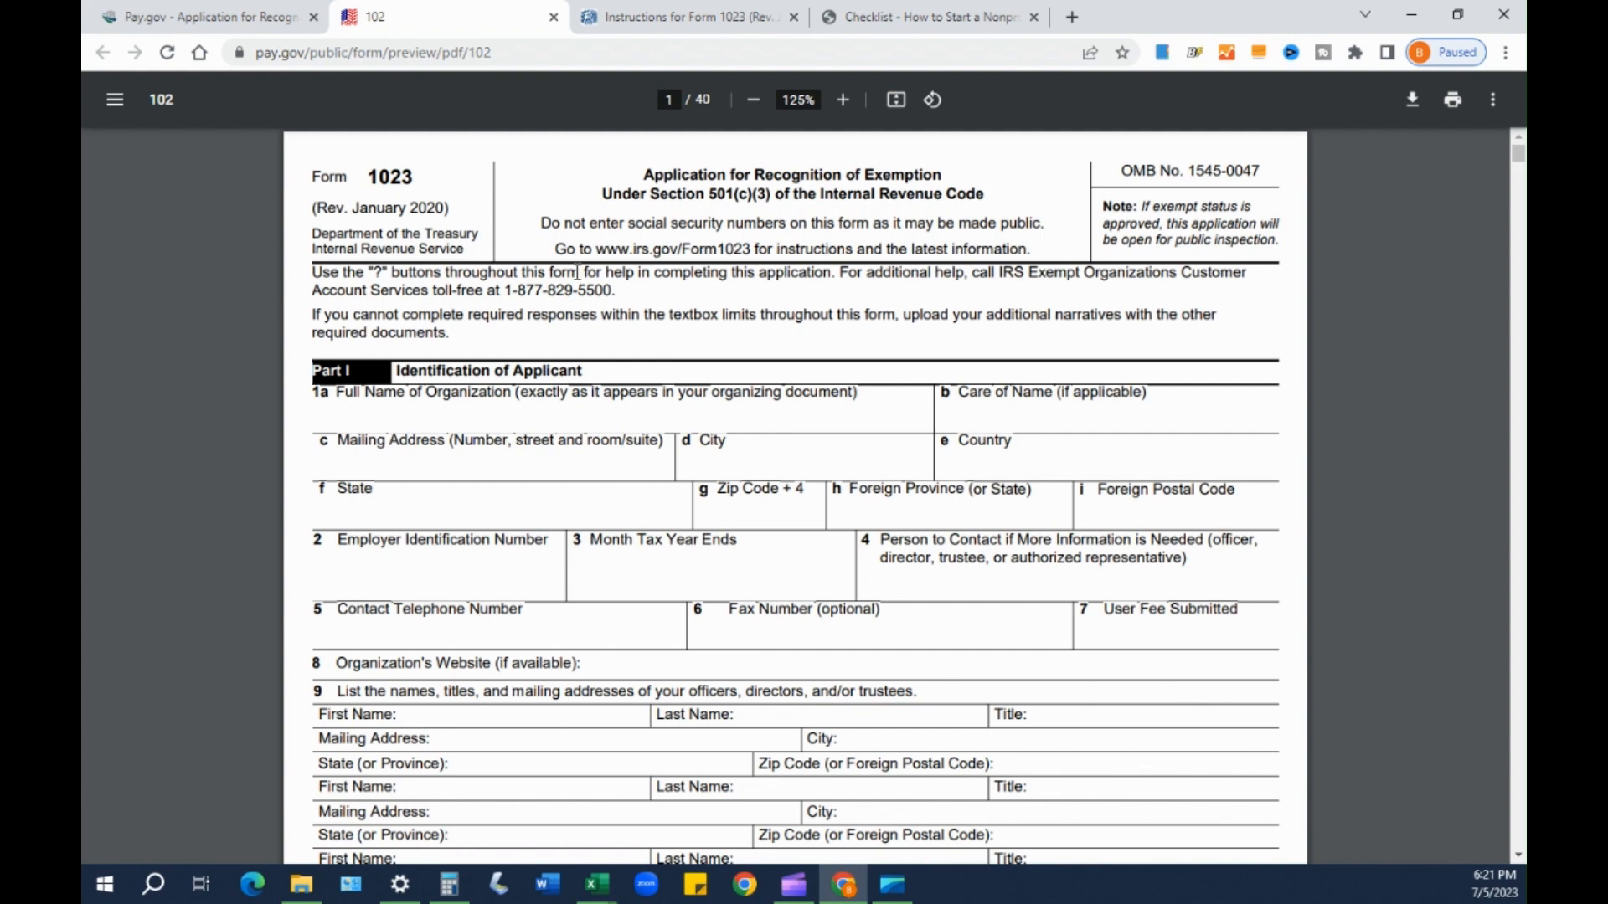
pyautogui.click(216, 17)
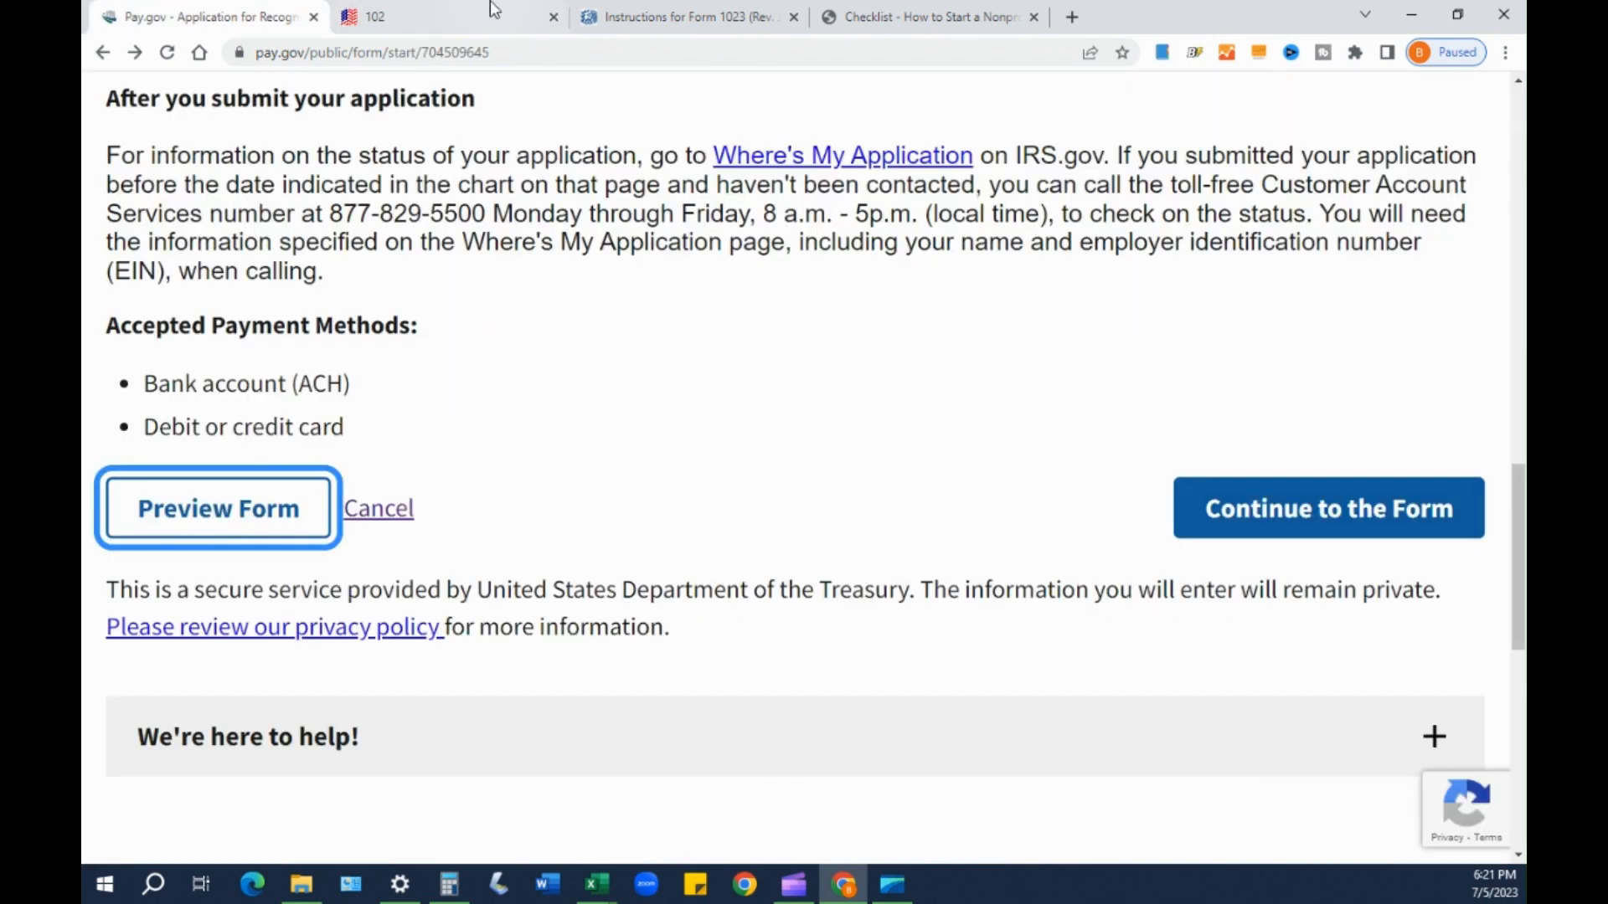
pyautogui.click(442, 15)
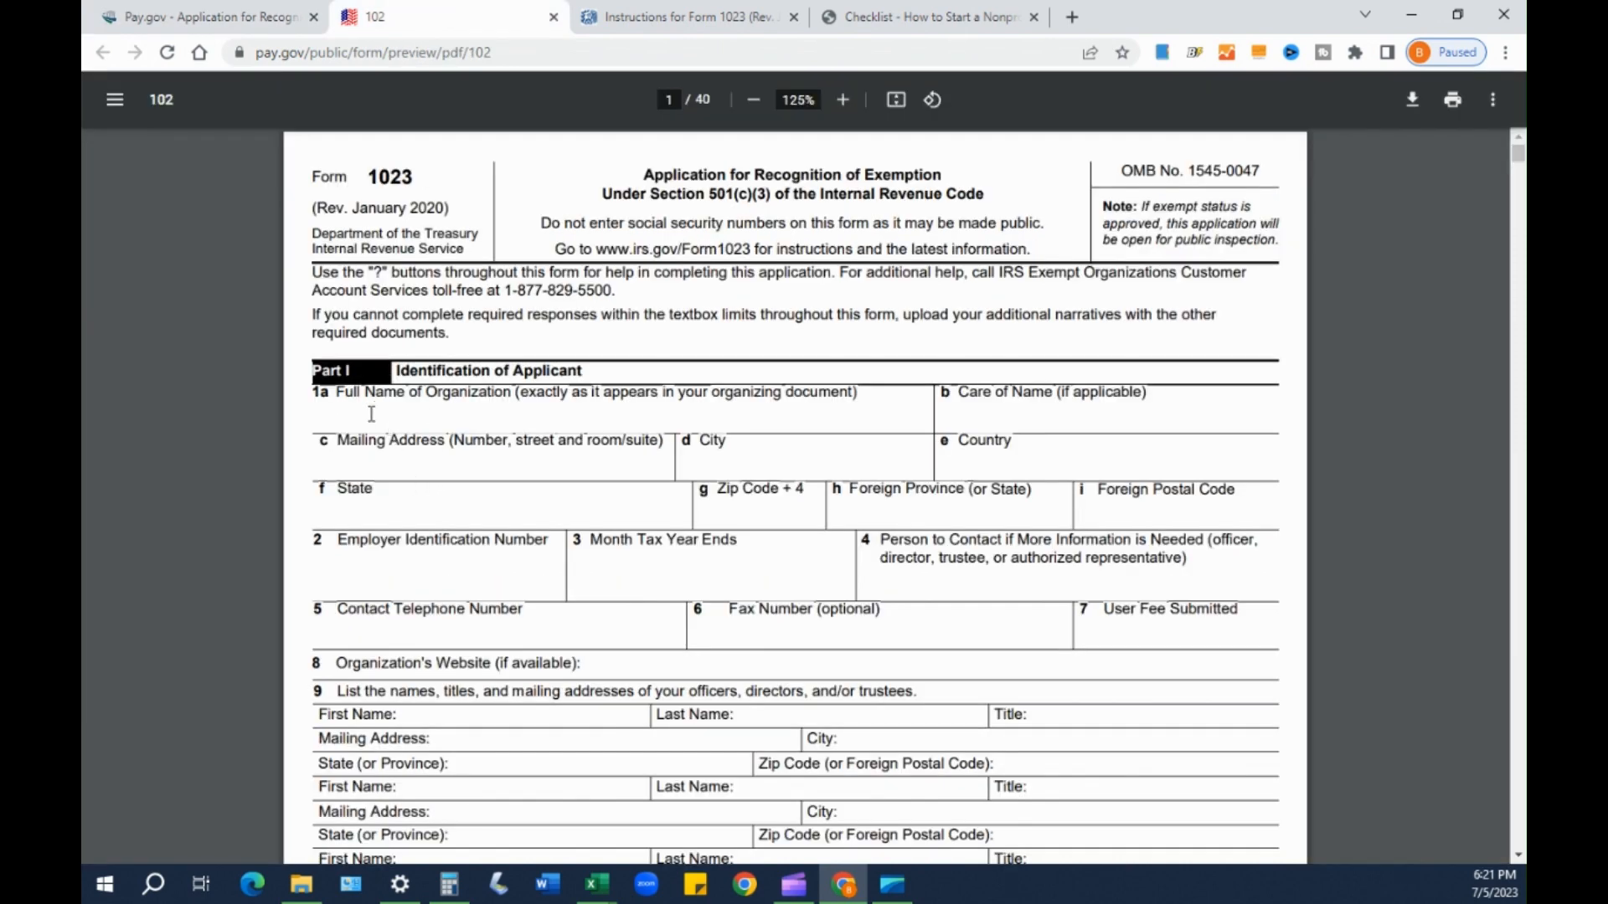
# - Highlight the line 1a organization name description, then return to the Pay.gov start page
pyautogui.moveTo(373, 413); pyautogui.dragTo(844, 384)
pyautogui.scroll(-10, 844, 384)
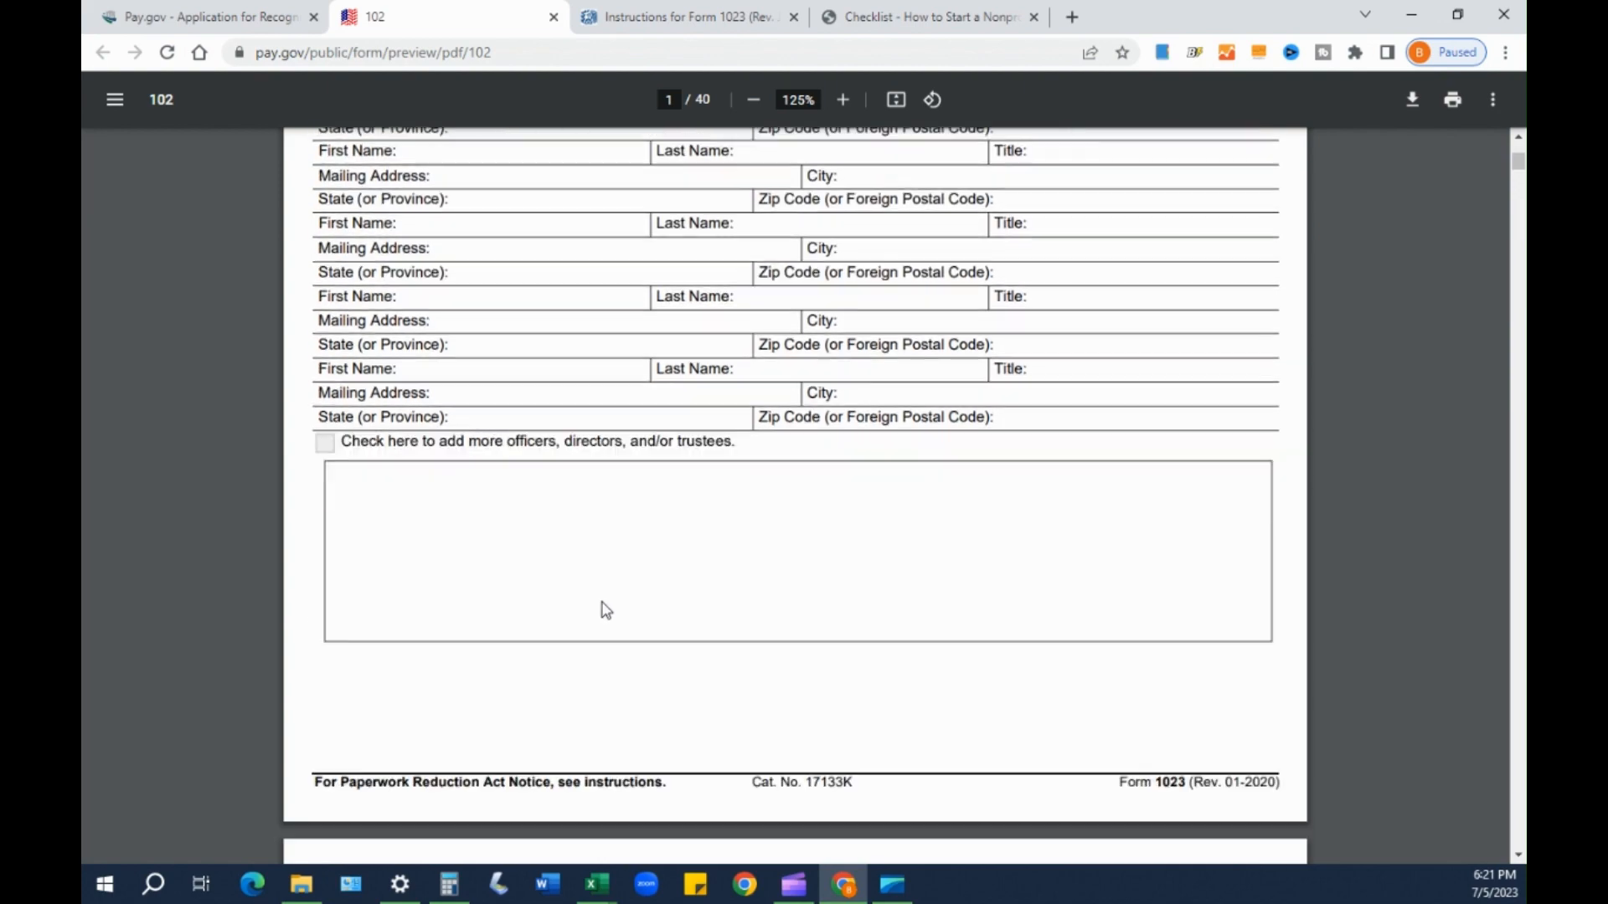
pyautogui.scroll(-2, 576, 587)
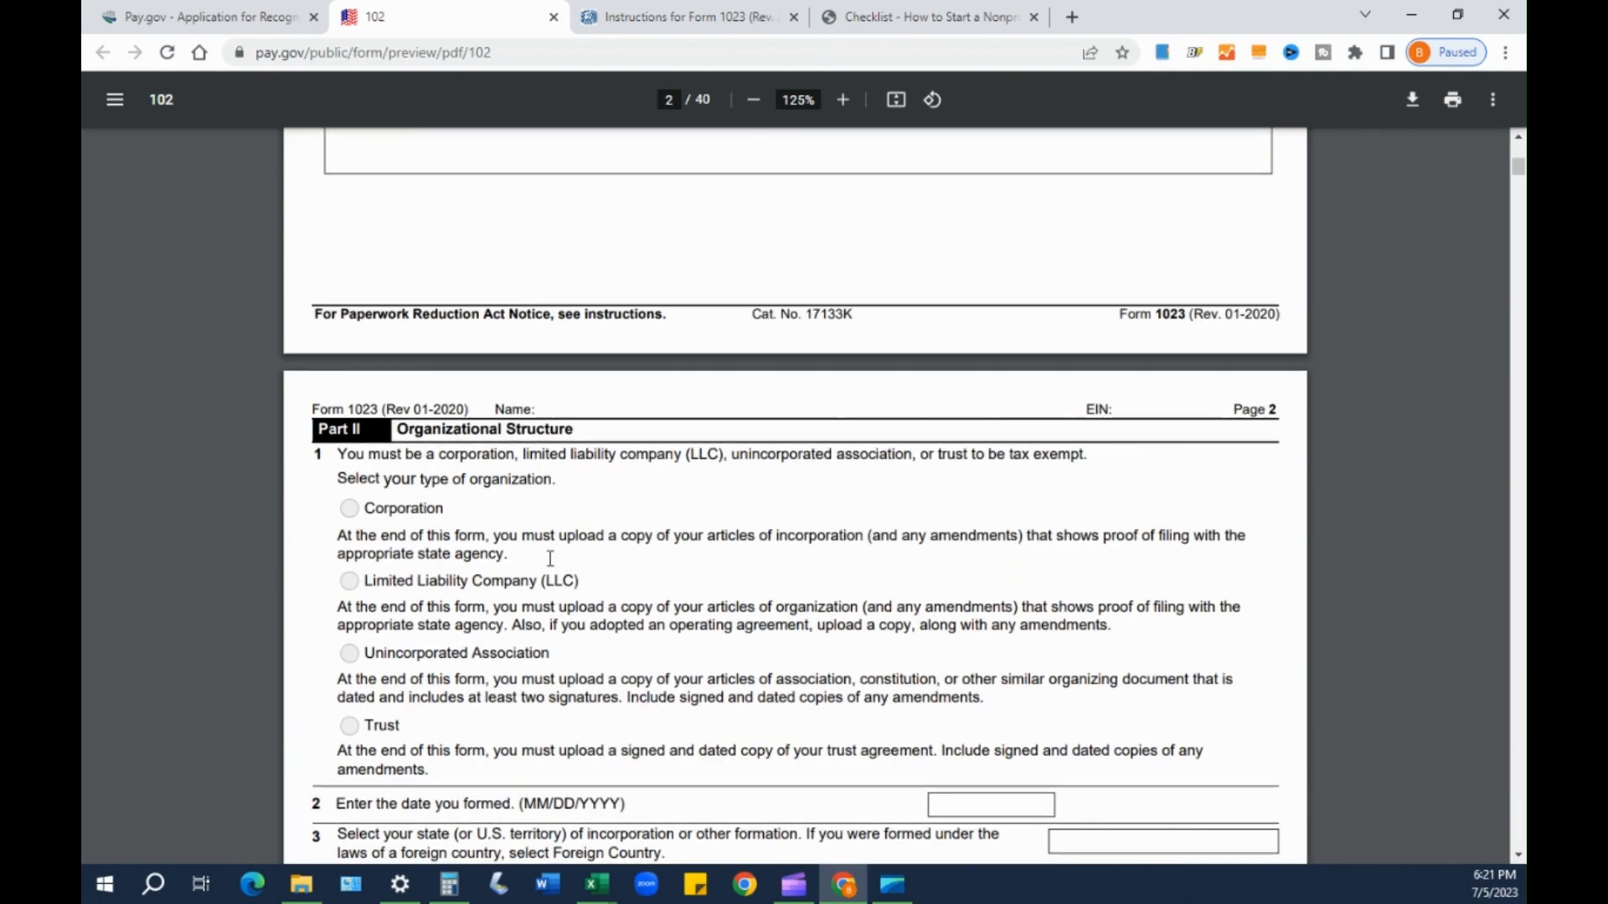
pyautogui.scroll(12, 463, 634)
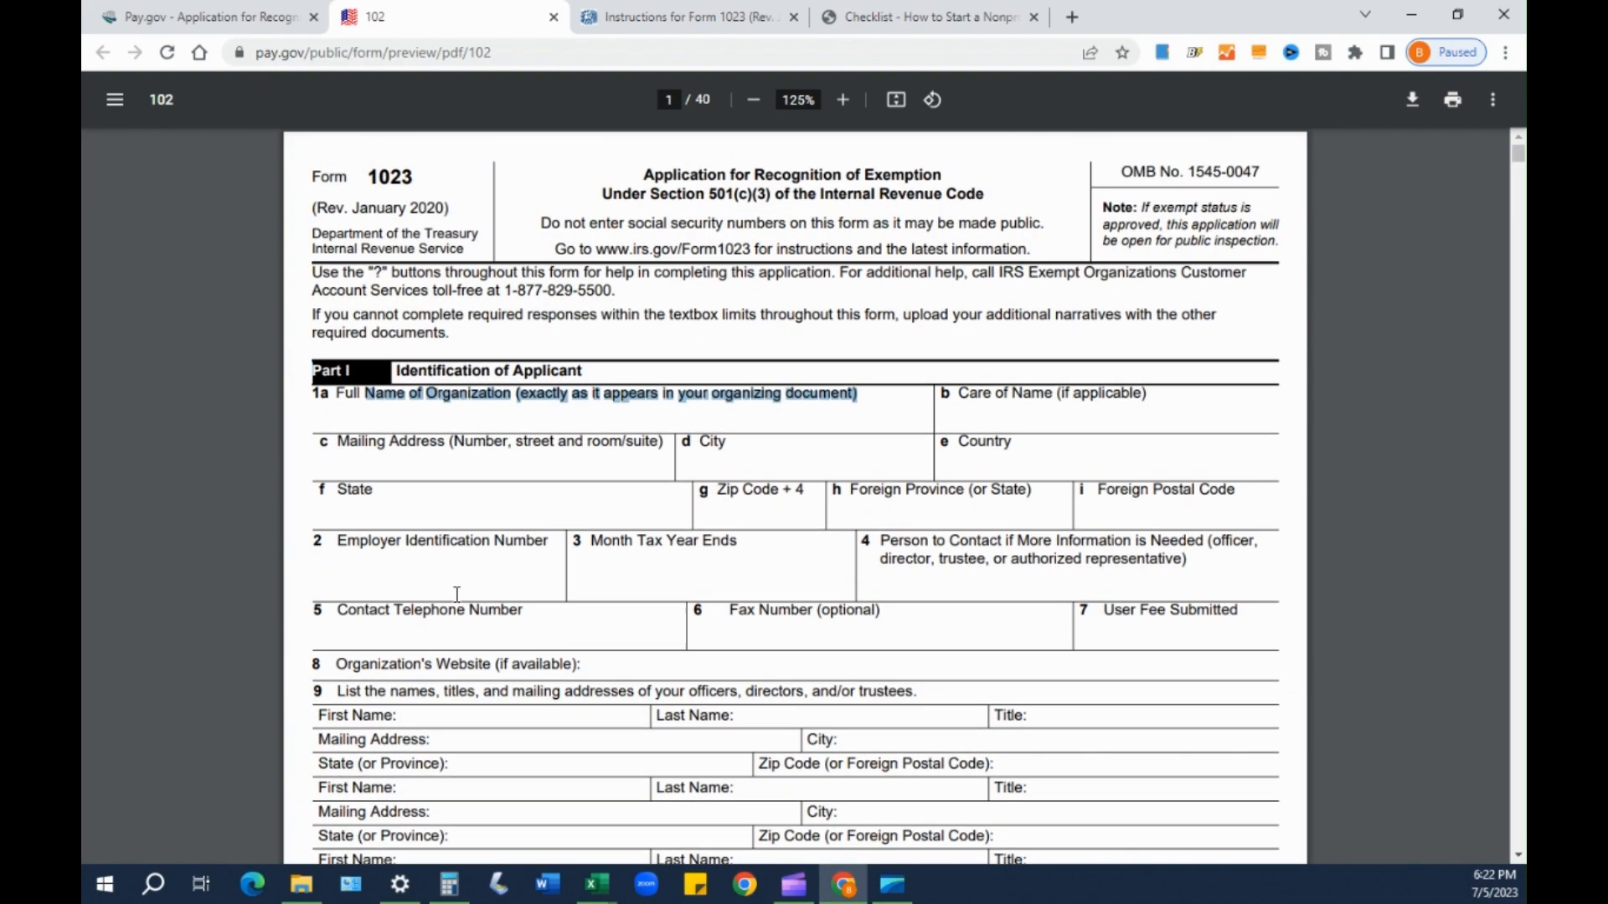
pyautogui.click(654, 388)
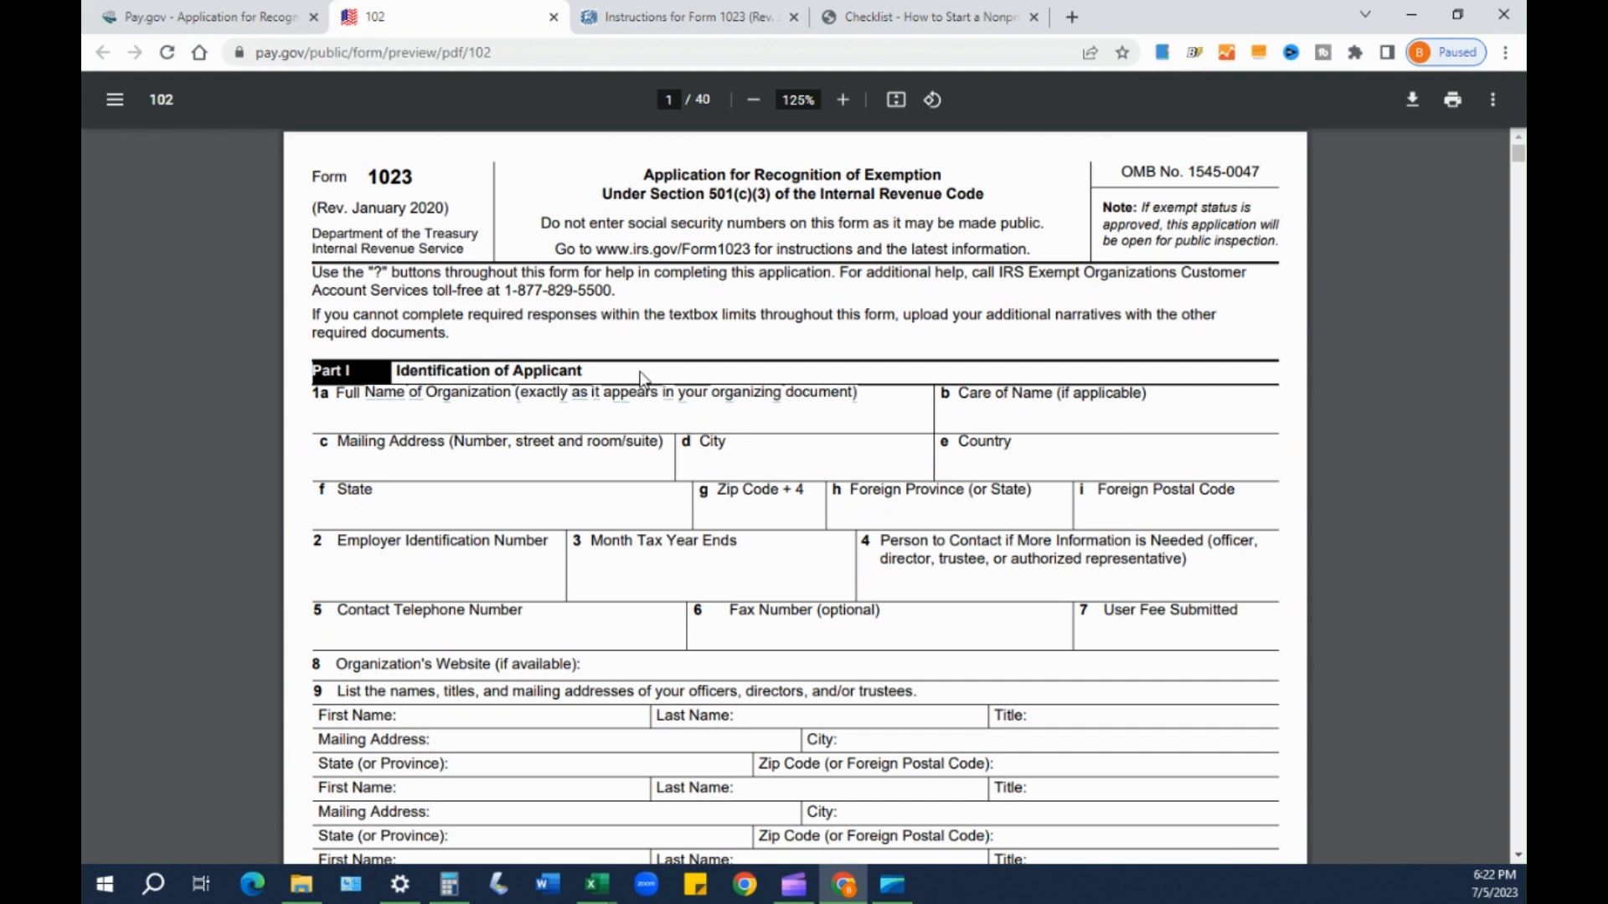
pyautogui.click(172, 15)
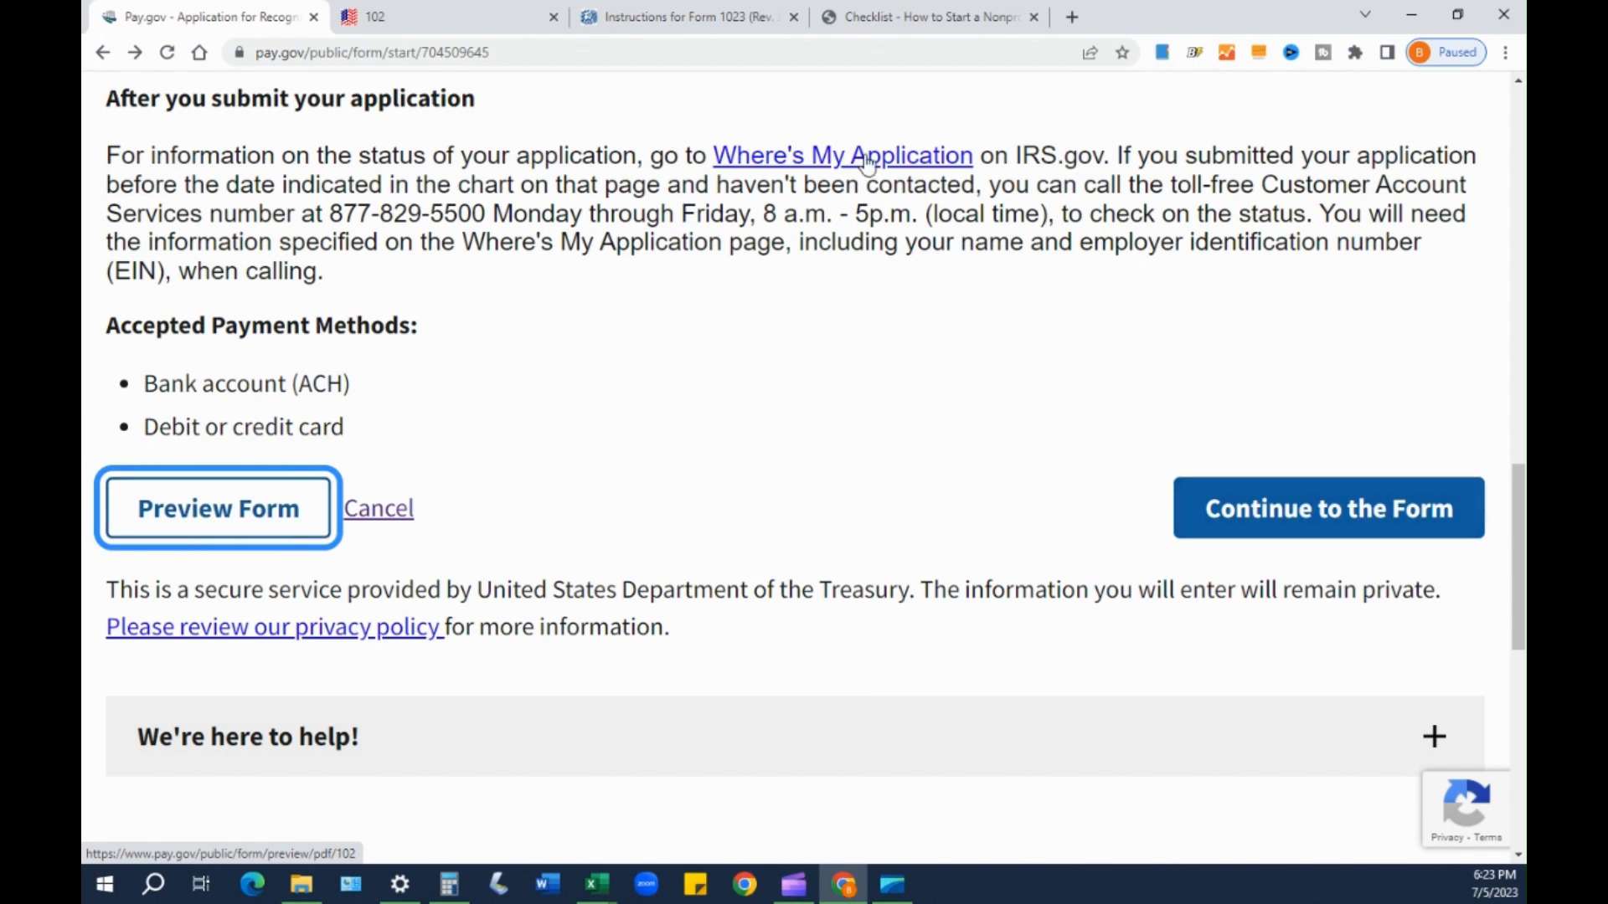
pyautogui.click(456, 18)
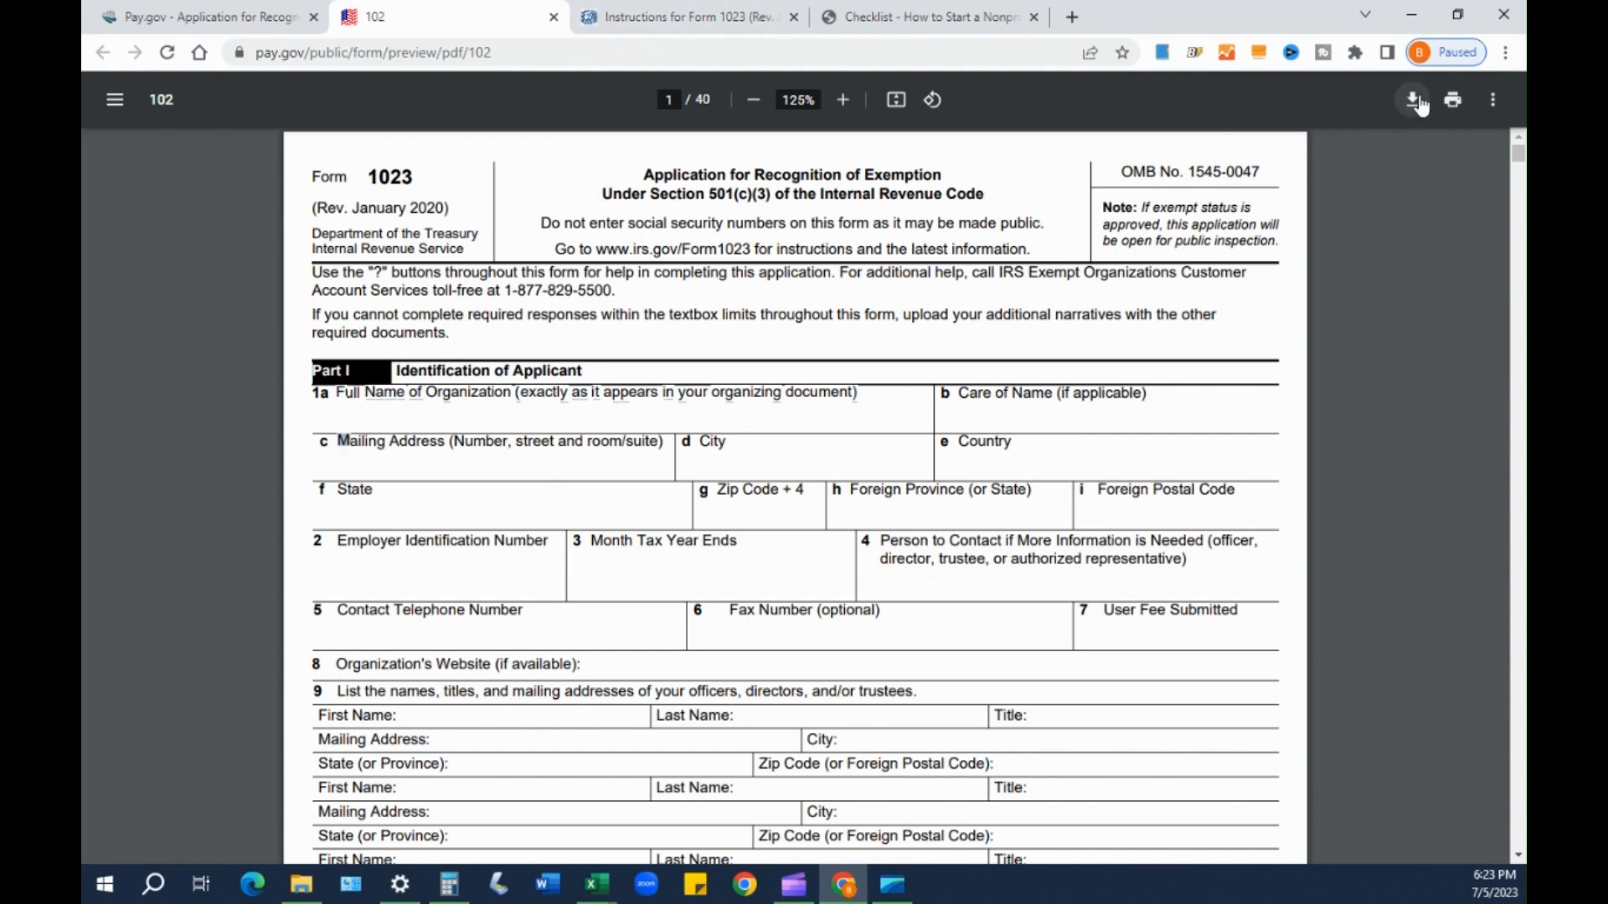
pyautogui.click(220, 19)
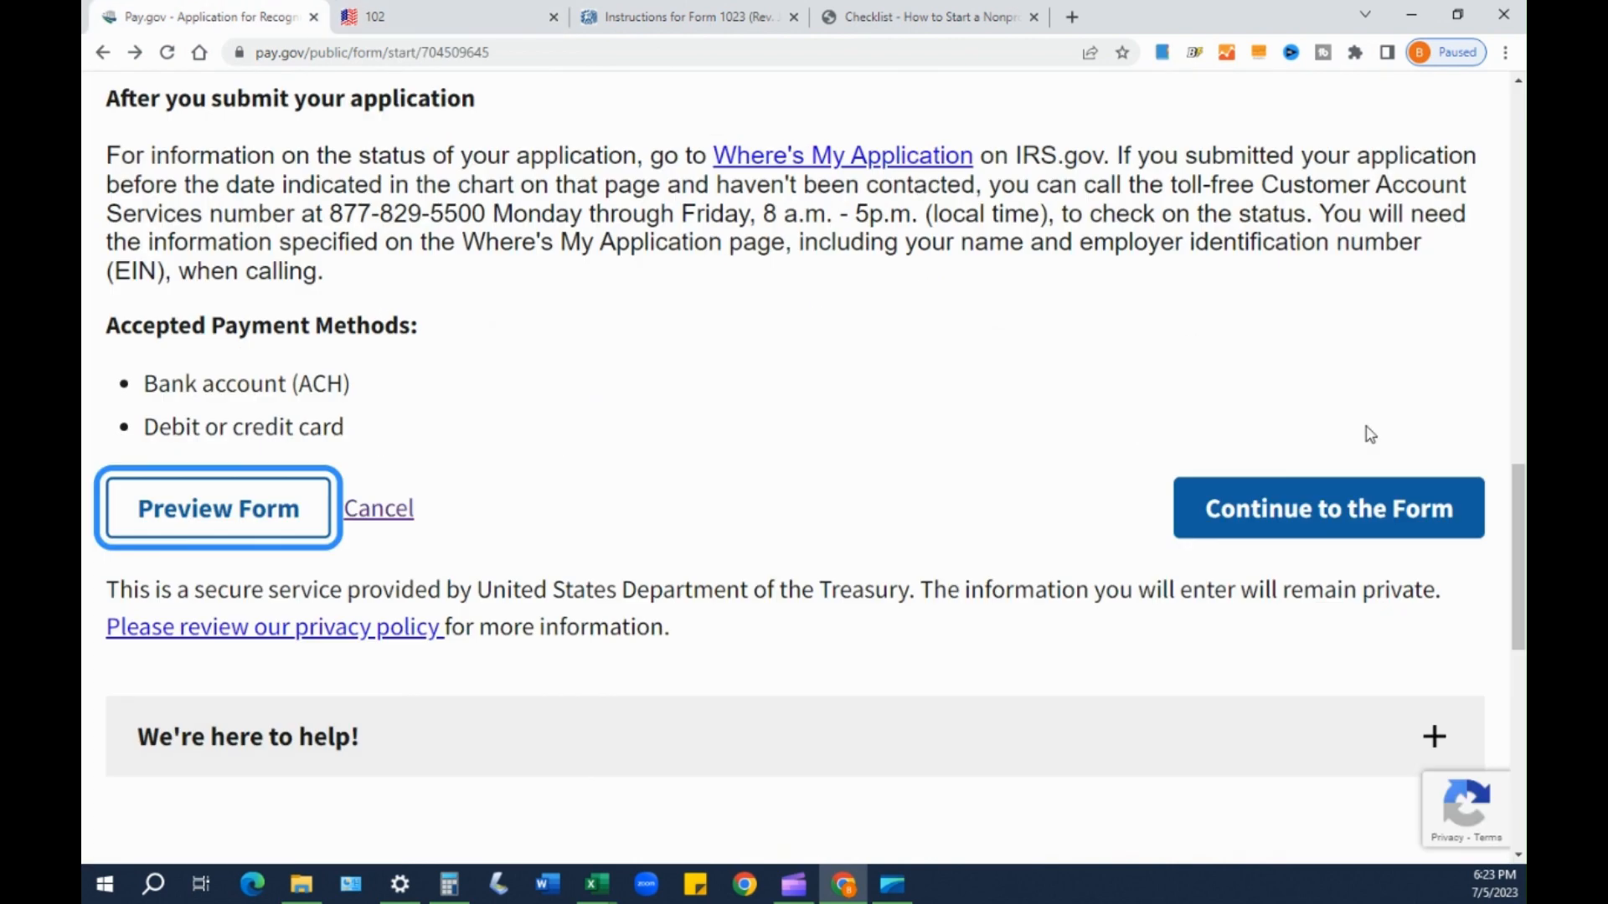
# - Open the online form and enter PRETTY PAWS FOUNDATION, INC as the organization name in 1a
pyautogui.click(1383, 515)
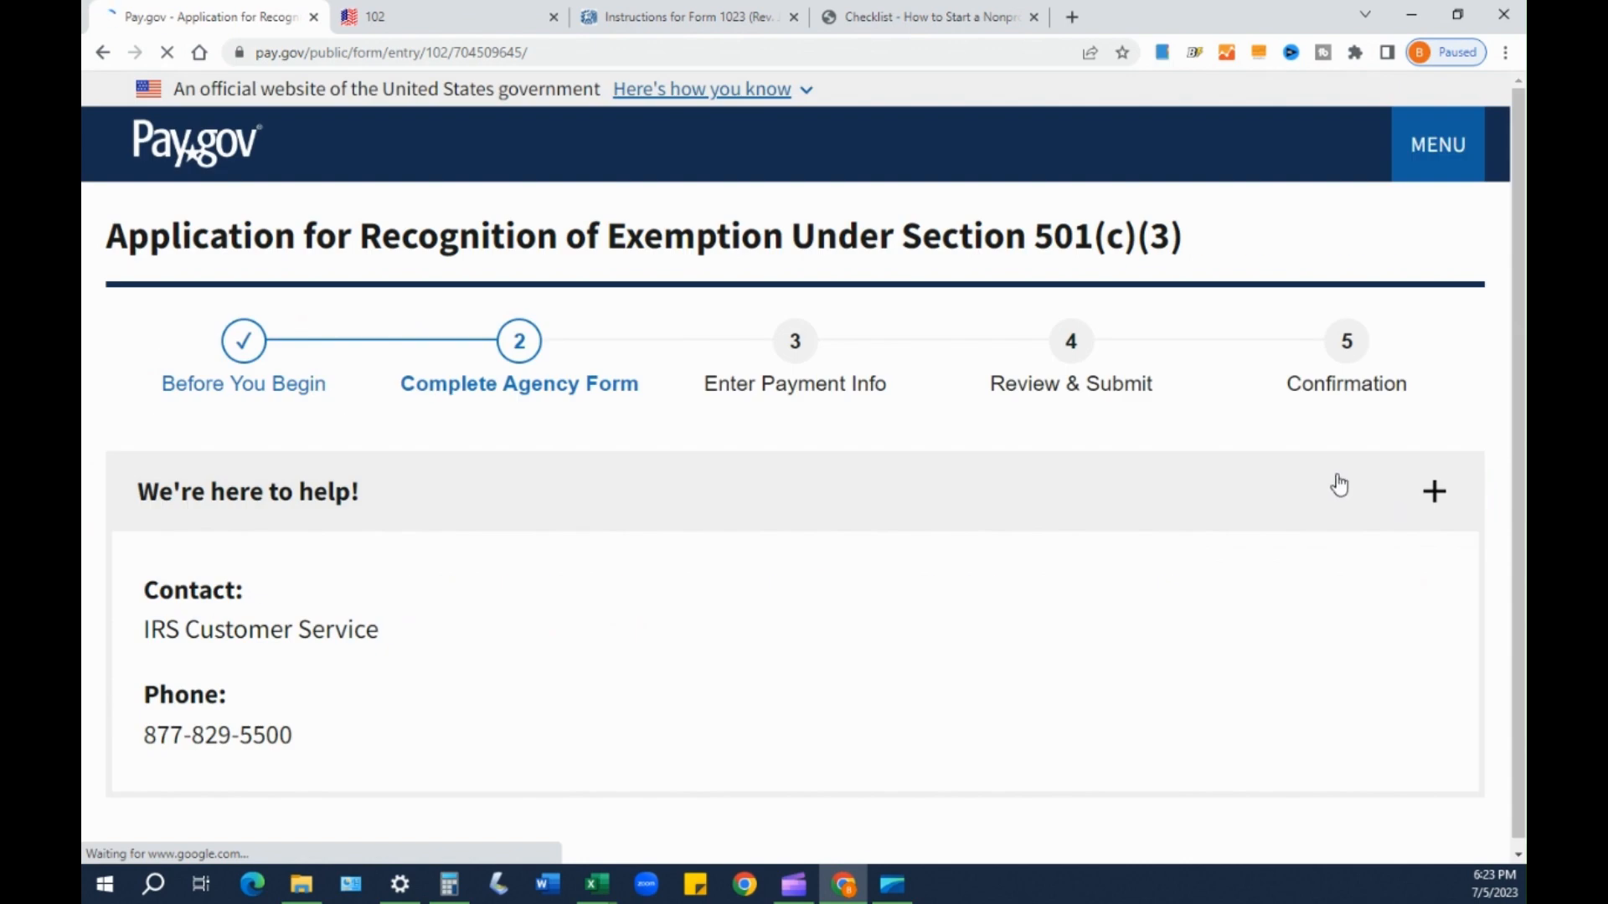
pyautogui.scroll(-3, 1149, 567)
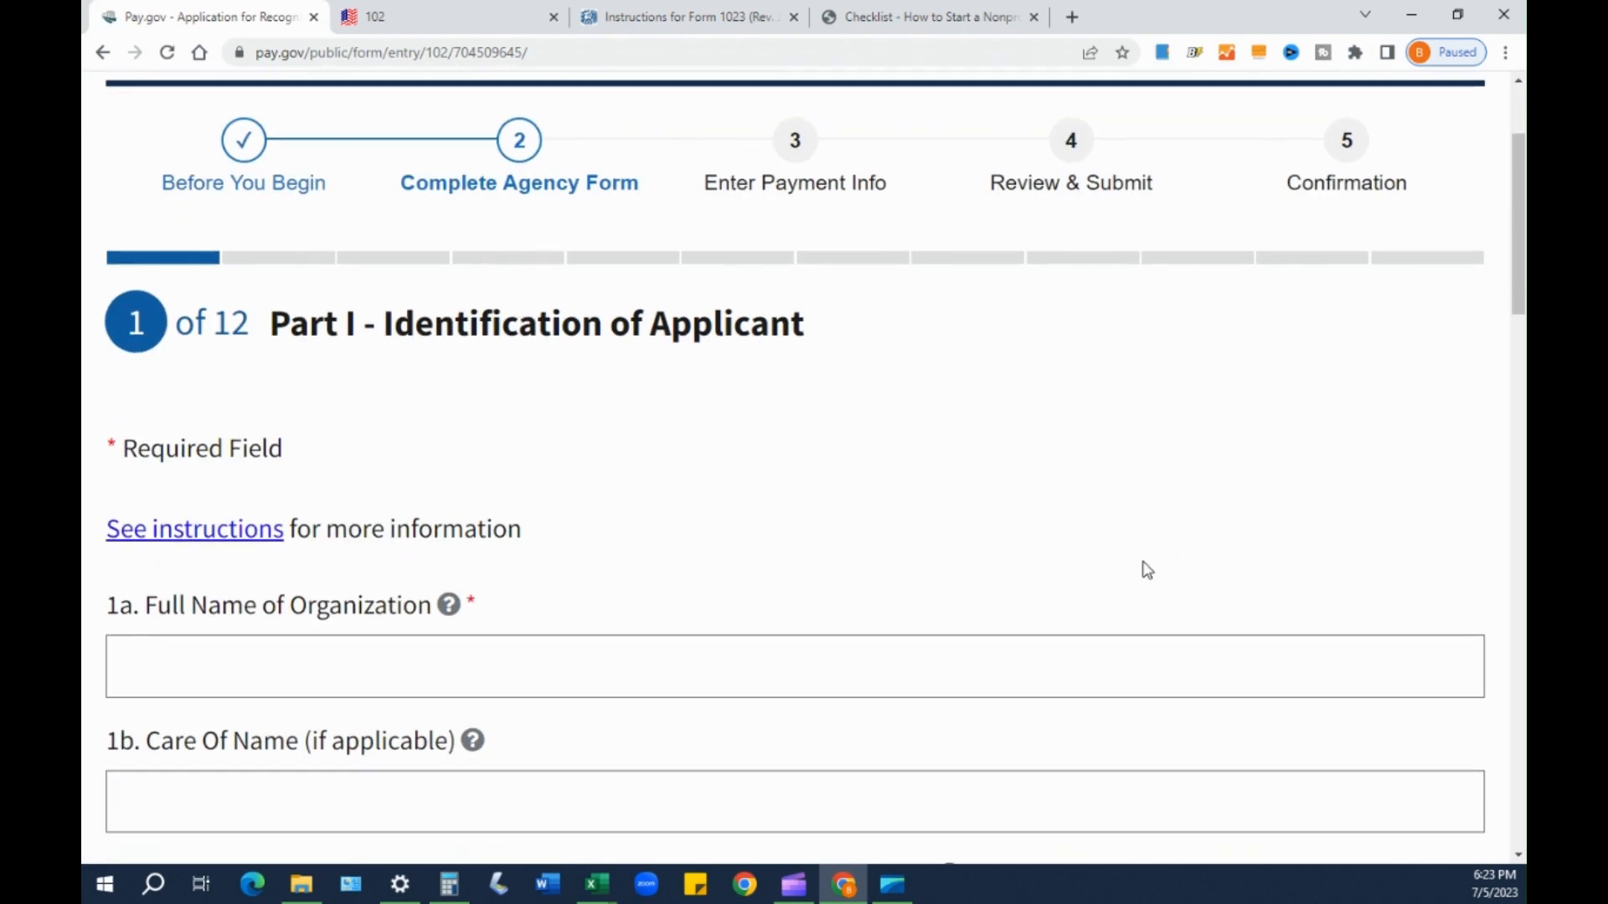
pyautogui.click(264, 586)
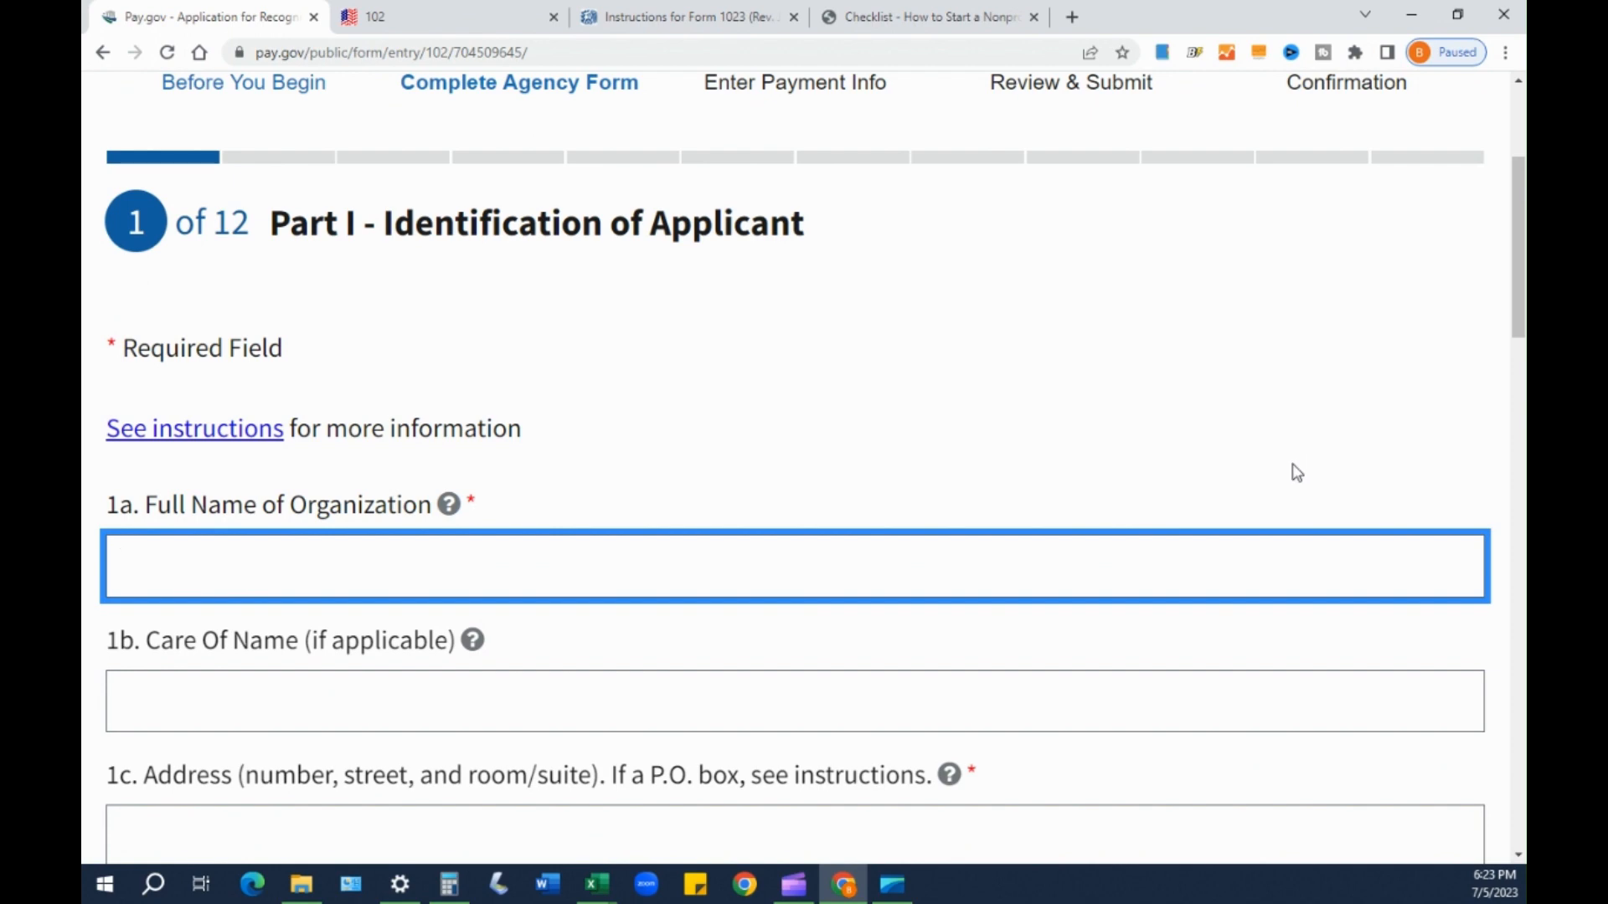
pyautogui.scroll(-2, 1294, 472)
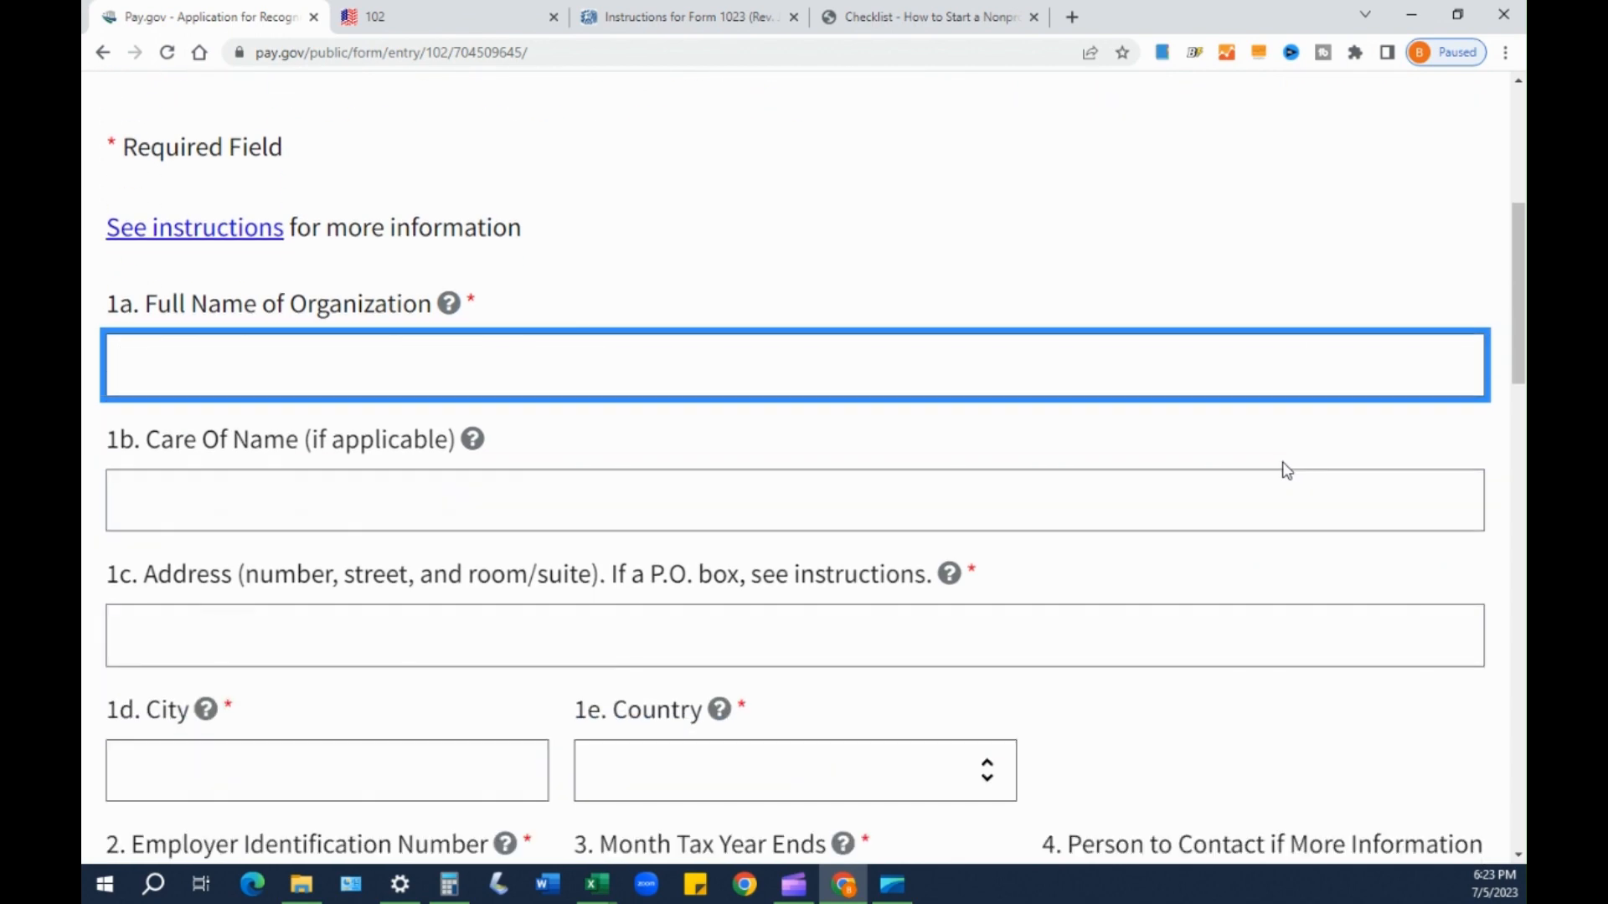
pyautogui.scroll(-1, 1282, 470)
pyautogui.scroll(1, 603, 481)
pyautogui.write('PRETTY PAWS ')
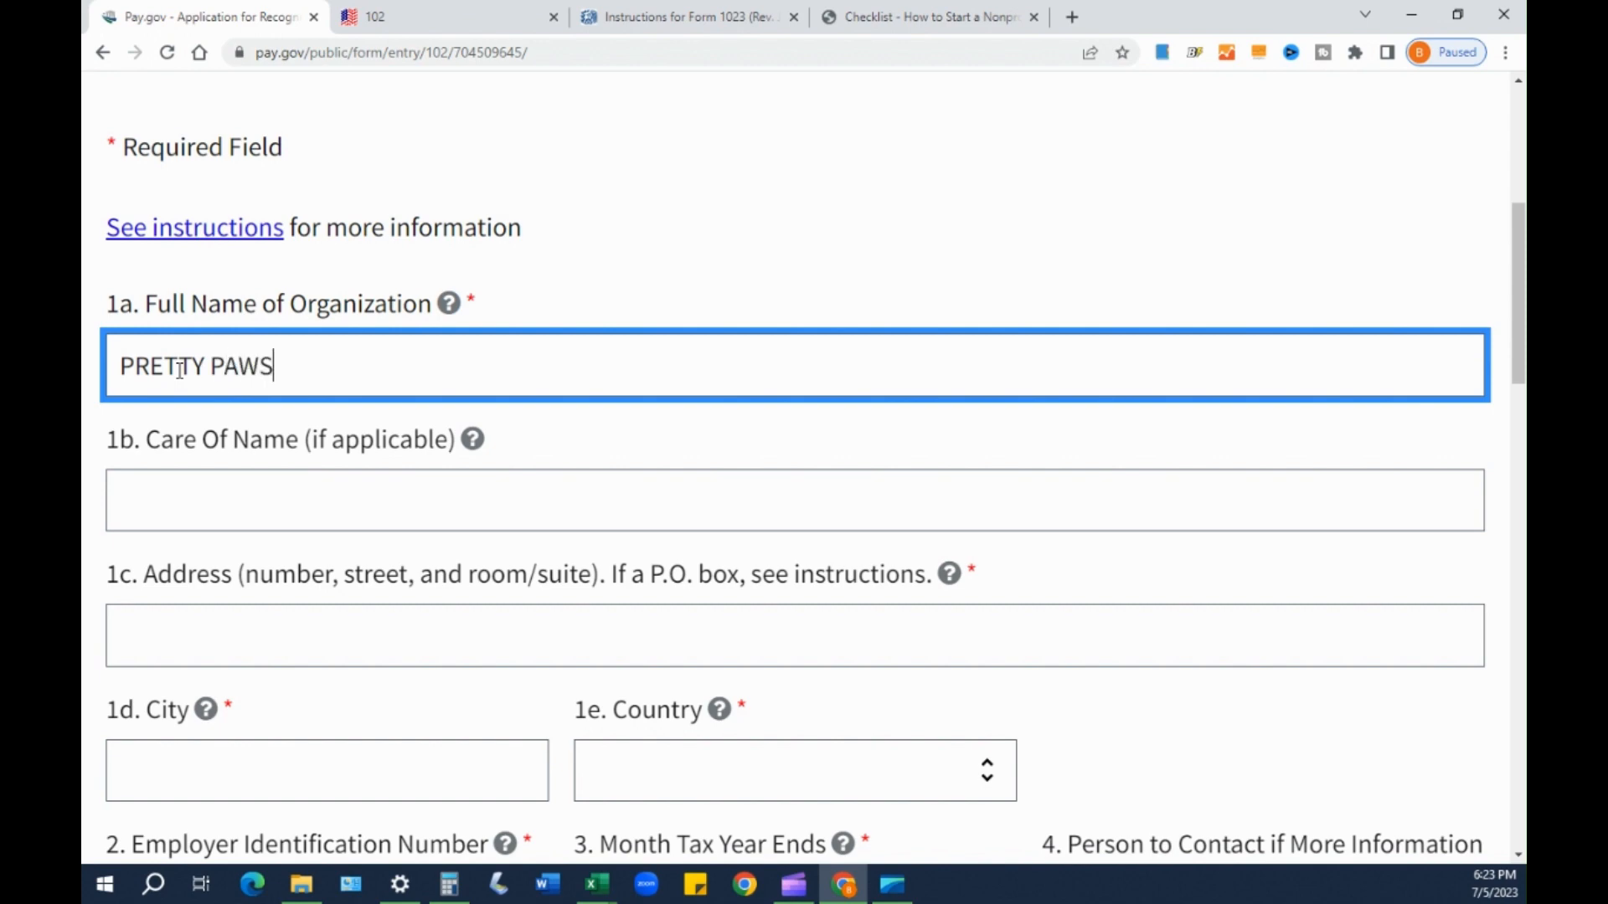
pyautogui.write('F')
pyautogui.press('BackSpace')
pyautogui.write('FOUNDATION')
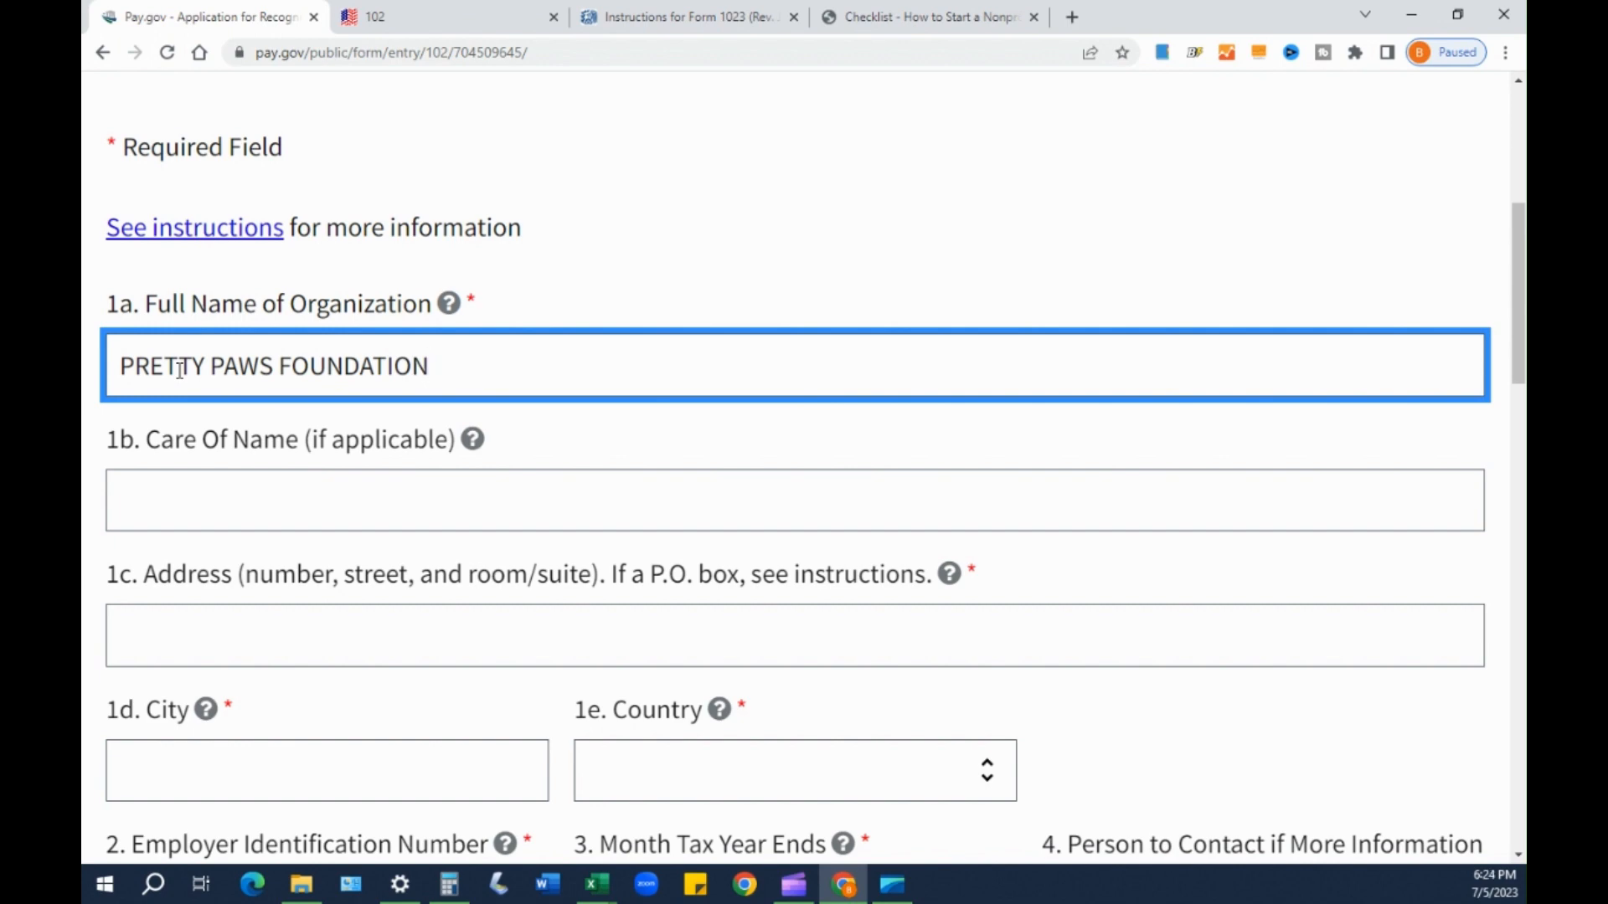
pyautogui.write(', INC.')
# - Select the typed organization name, then leave field 1a, which is flagged for invalid characters
pyautogui.moveTo(150, 370); pyautogui.dragTo(511, 368)
pyautogui.doubleClick(502, 374)
pyautogui.moveTo(152, 377); pyautogui.dragTo(136, 378)
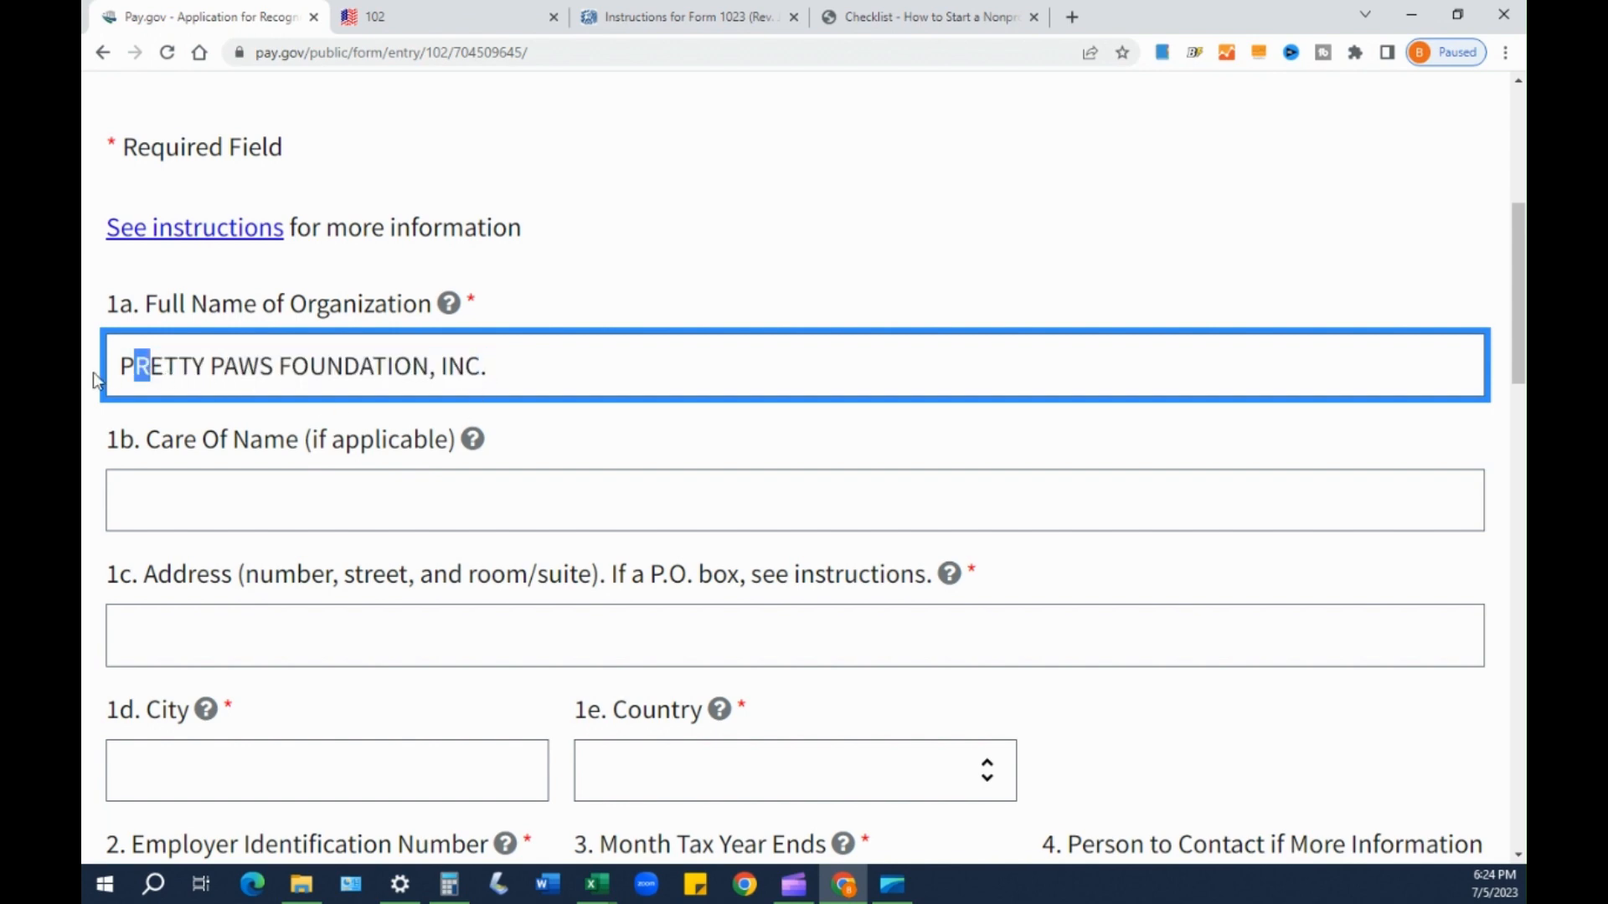
pyautogui.click(122, 365)
pyautogui.moveTo(108, 366); pyautogui.dragTo(510, 370)
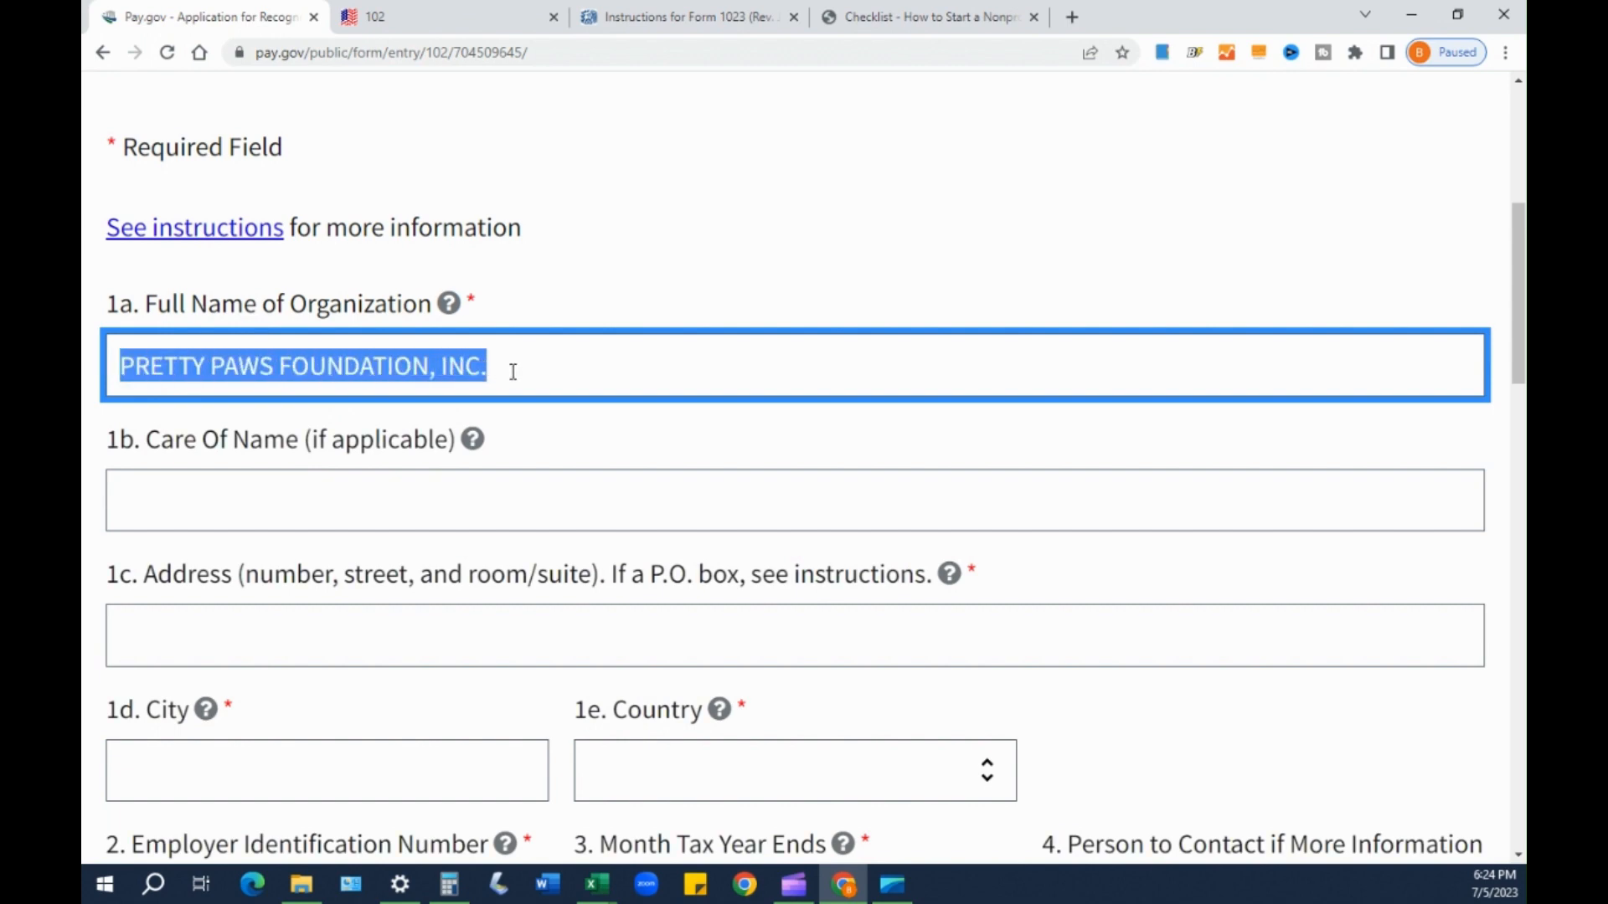
pyautogui.rightClick(512, 372)
pyautogui.click(362, 404)
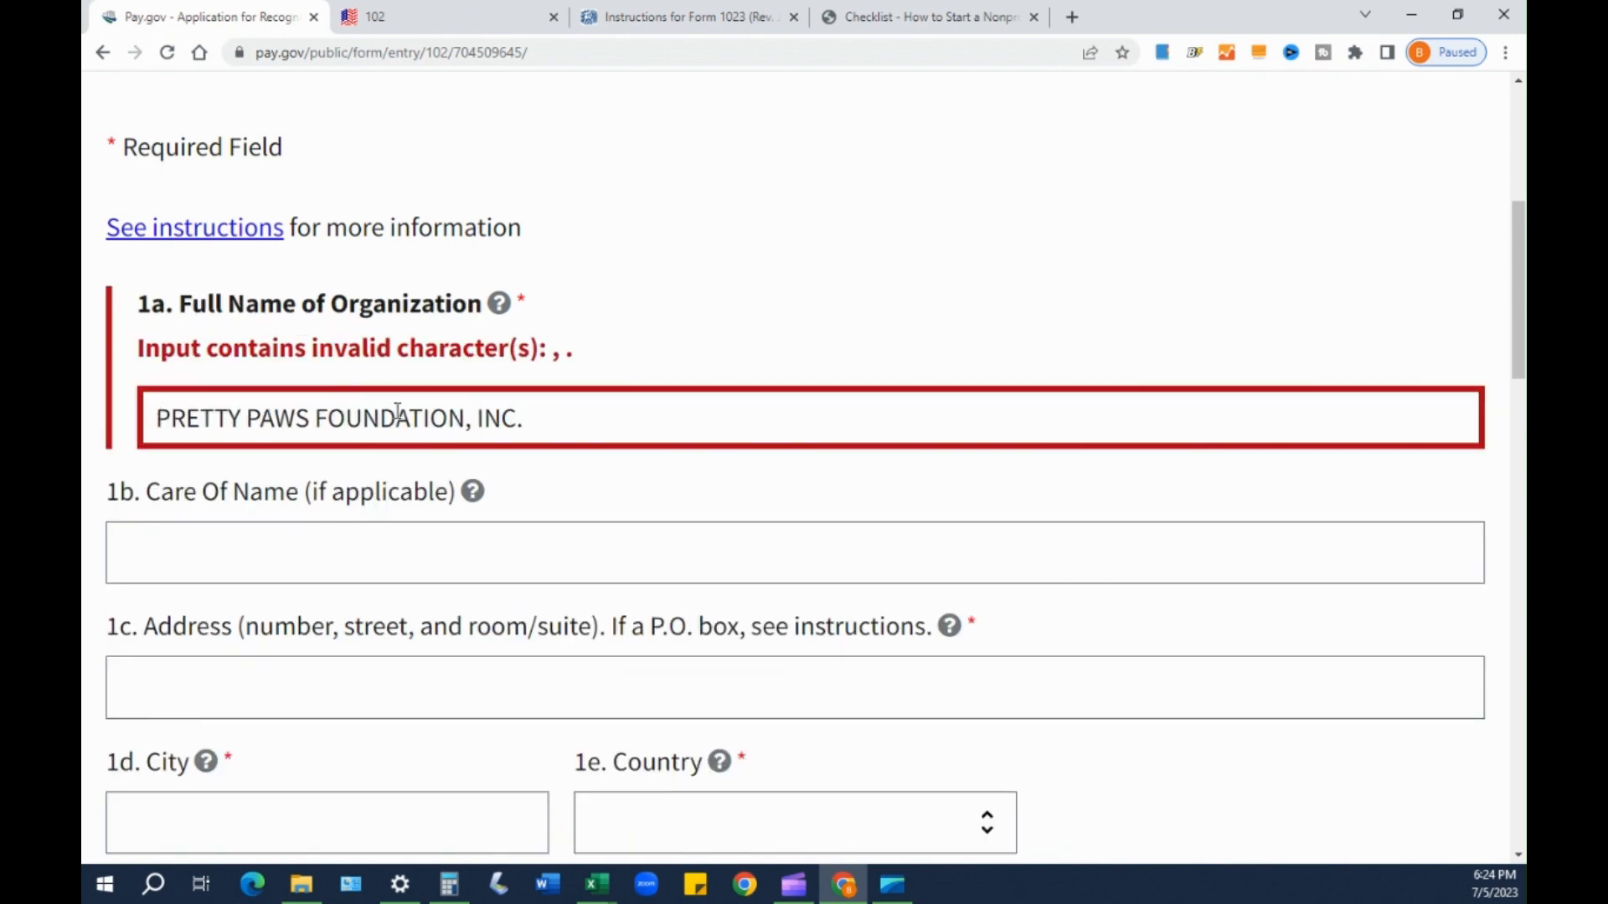
# - Delete the comma and period so field 1a reads PRETTY PAWS FOUNDATION INC
pyautogui.click(498, 412)
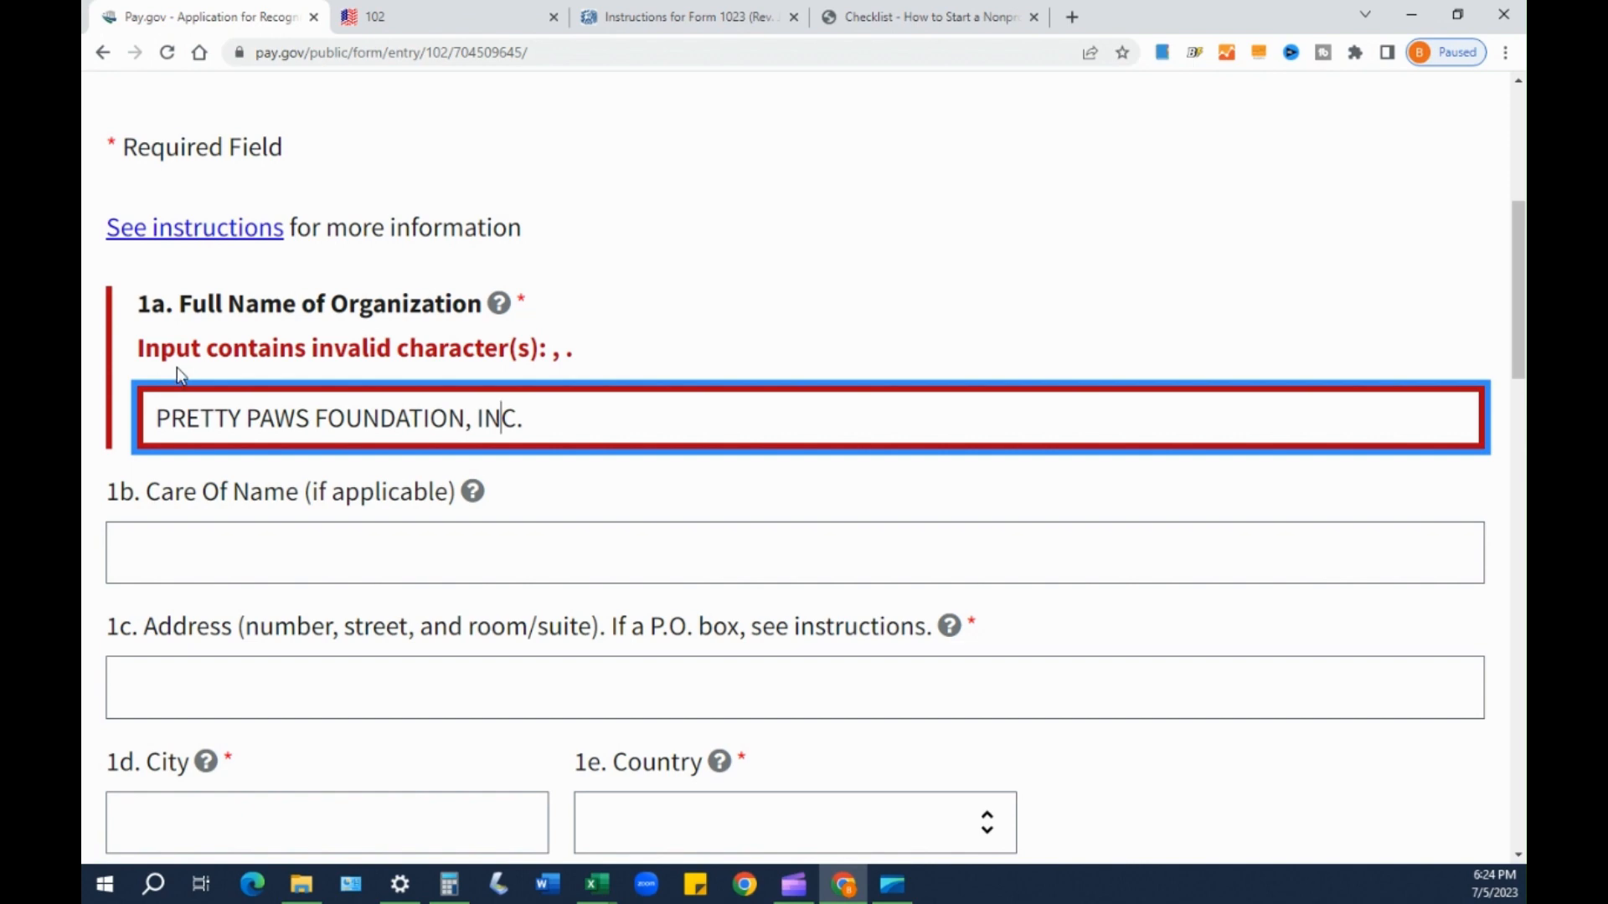
pyautogui.click(470, 432)
pyautogui.click(516, 434)
pyautogui.click(468, 422)
pyautogui.press('BackSpace')
pyautogui.click(526, 427)
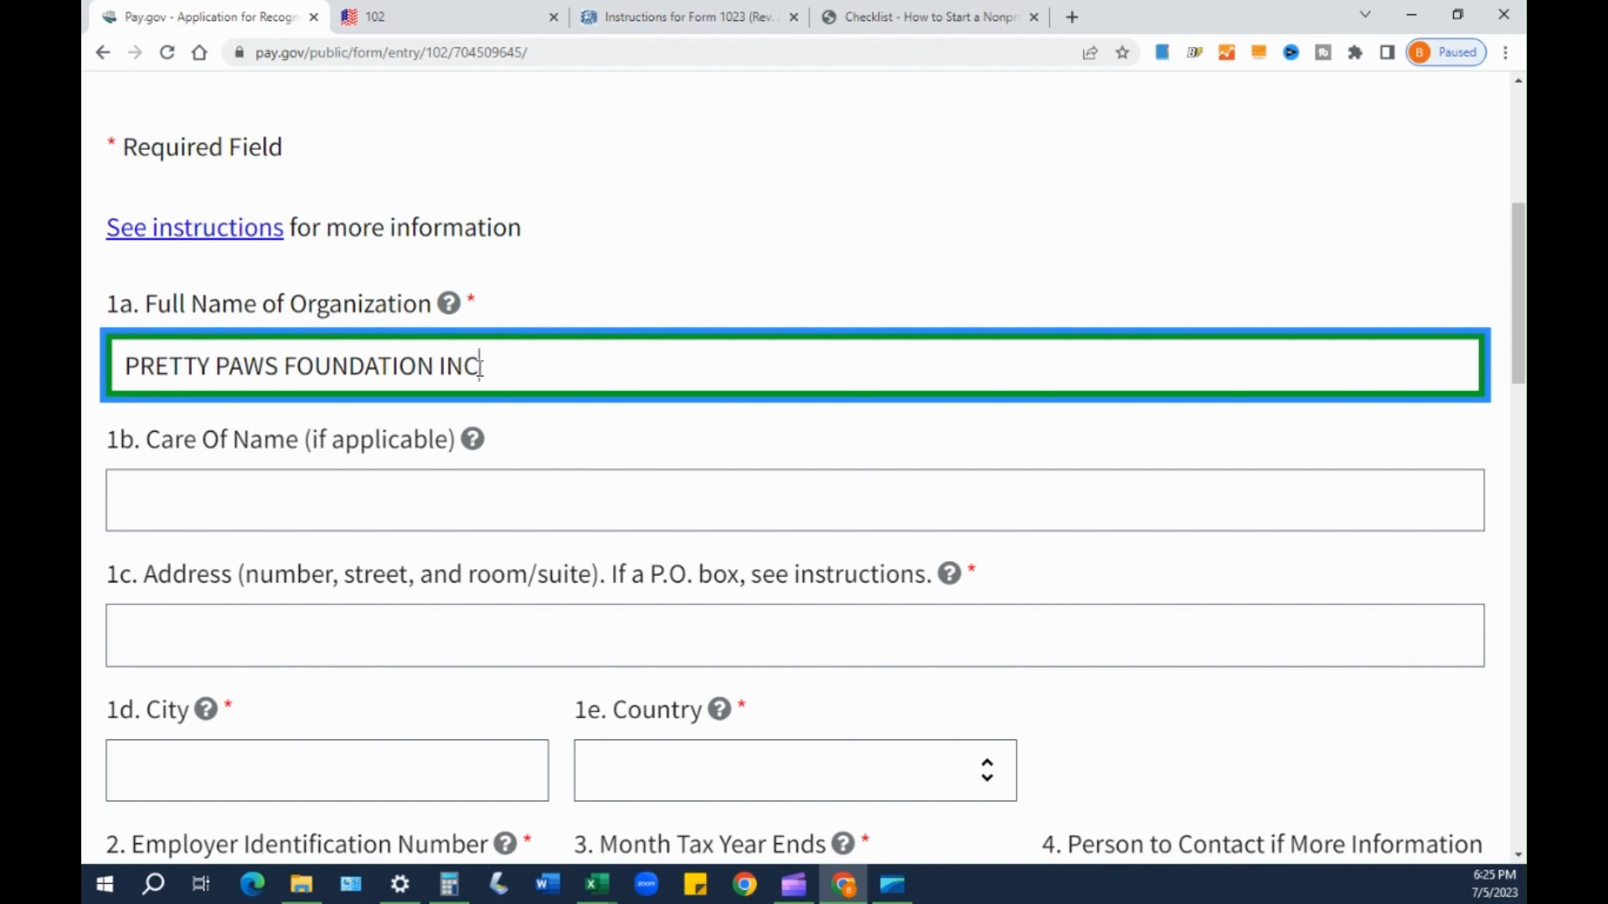
pyautogui.moveTo(448, 306)
# - Enter the care-of person's full name in field 1b
pyautogui.click(187, 503)
pyautogui.moveTo(472, 446)
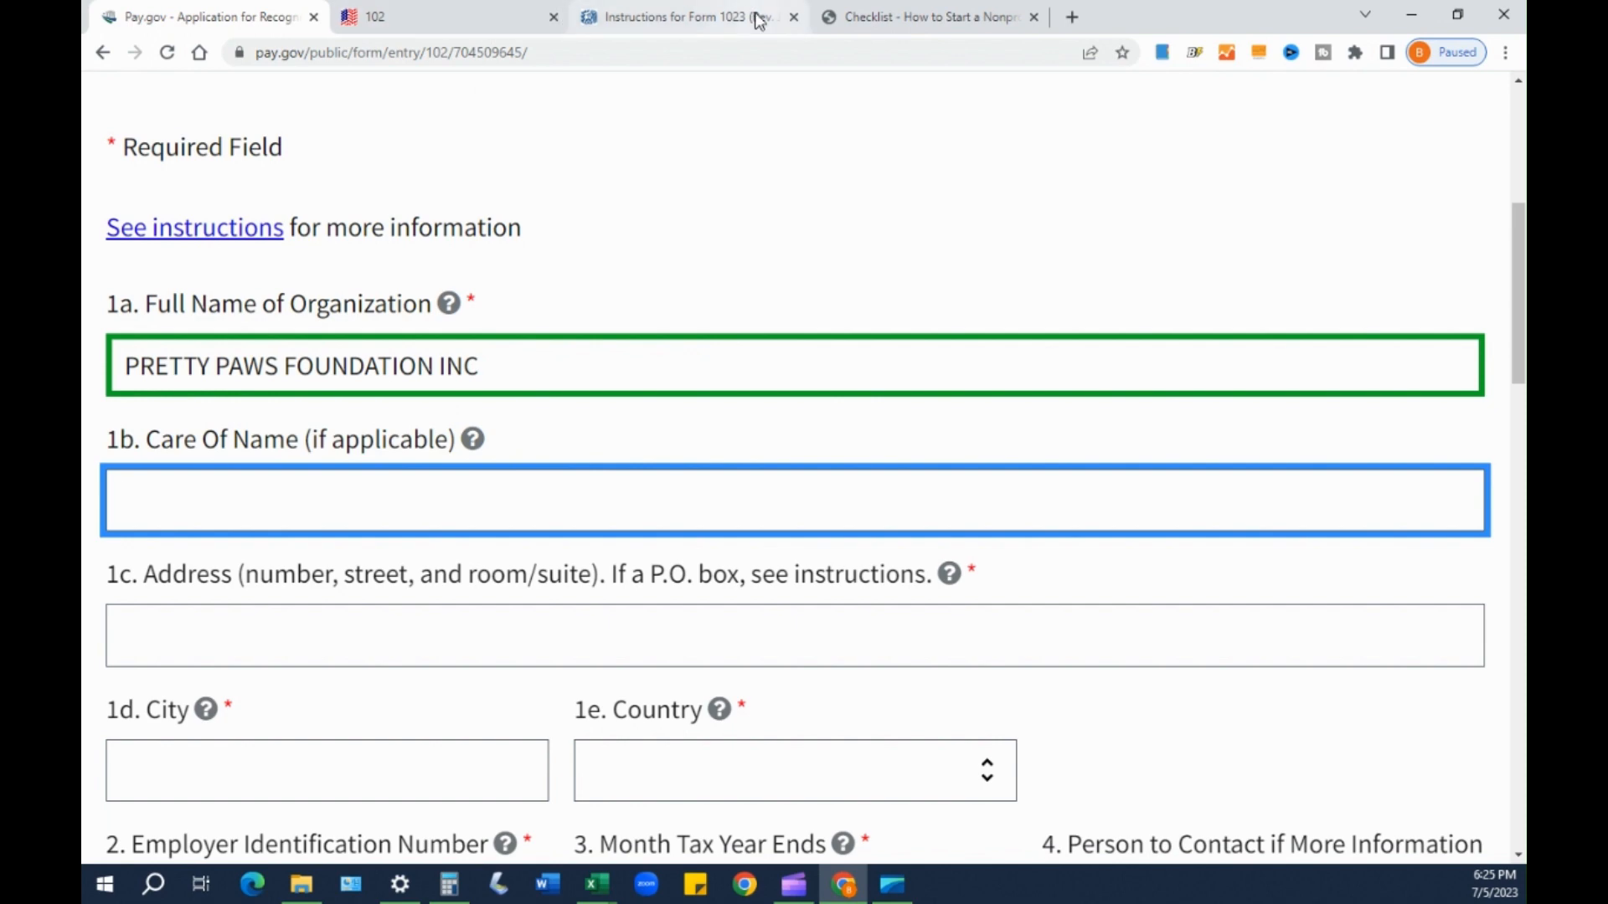
pyautogui.moveTo(689, 15); pyautogui.dragTo(455, 4)
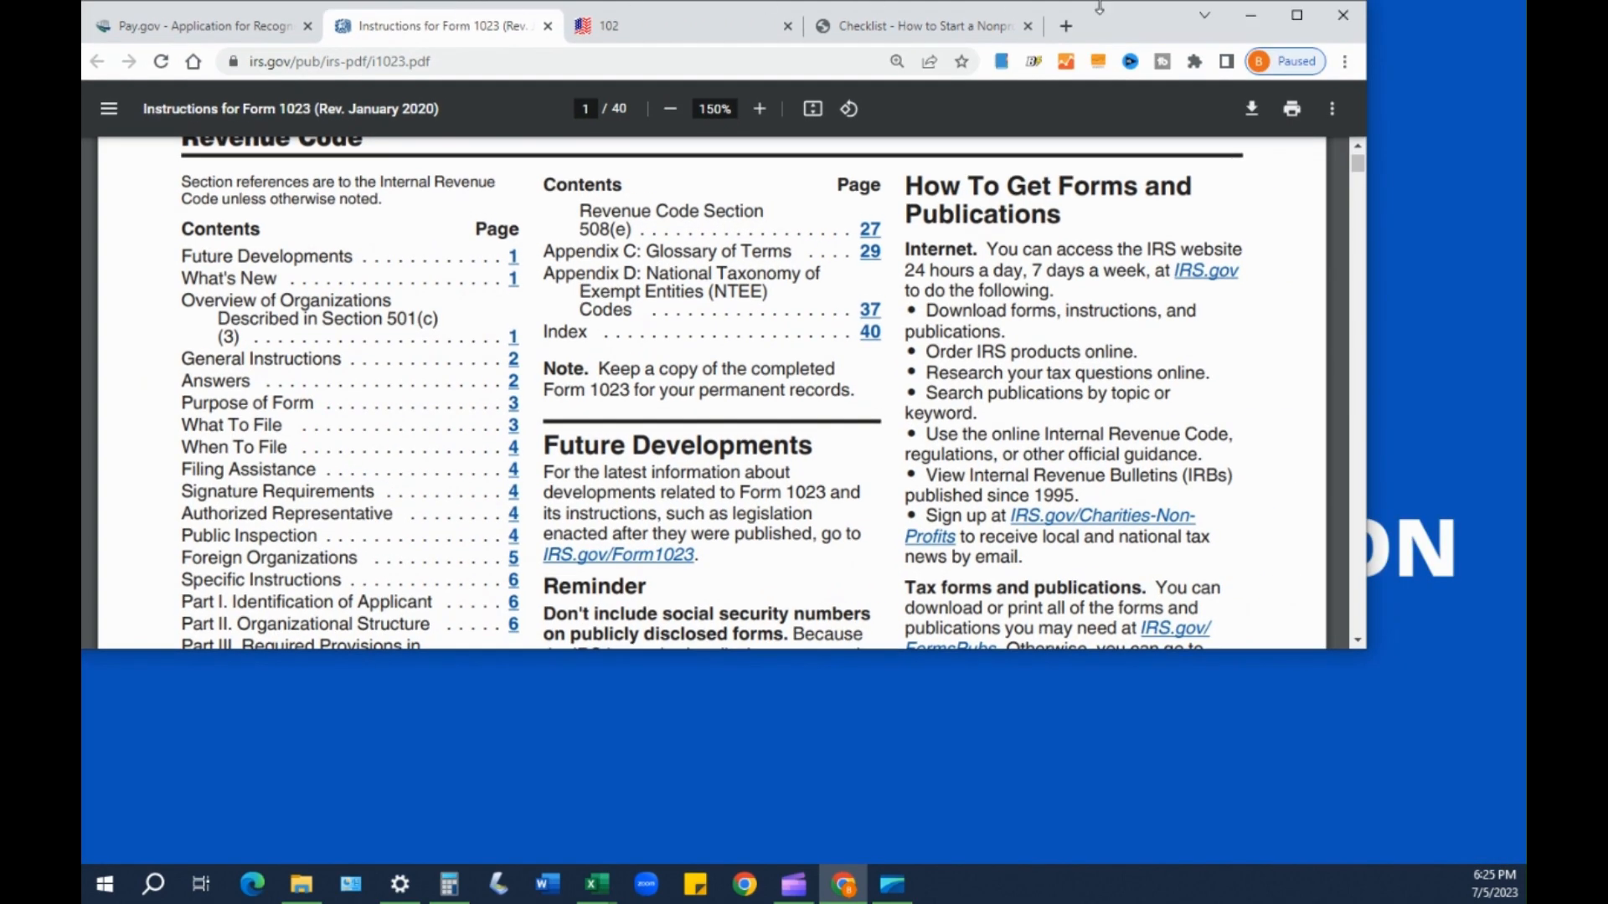
pyautogui.click(1291, 17)
pyautogui.click(209, 16)
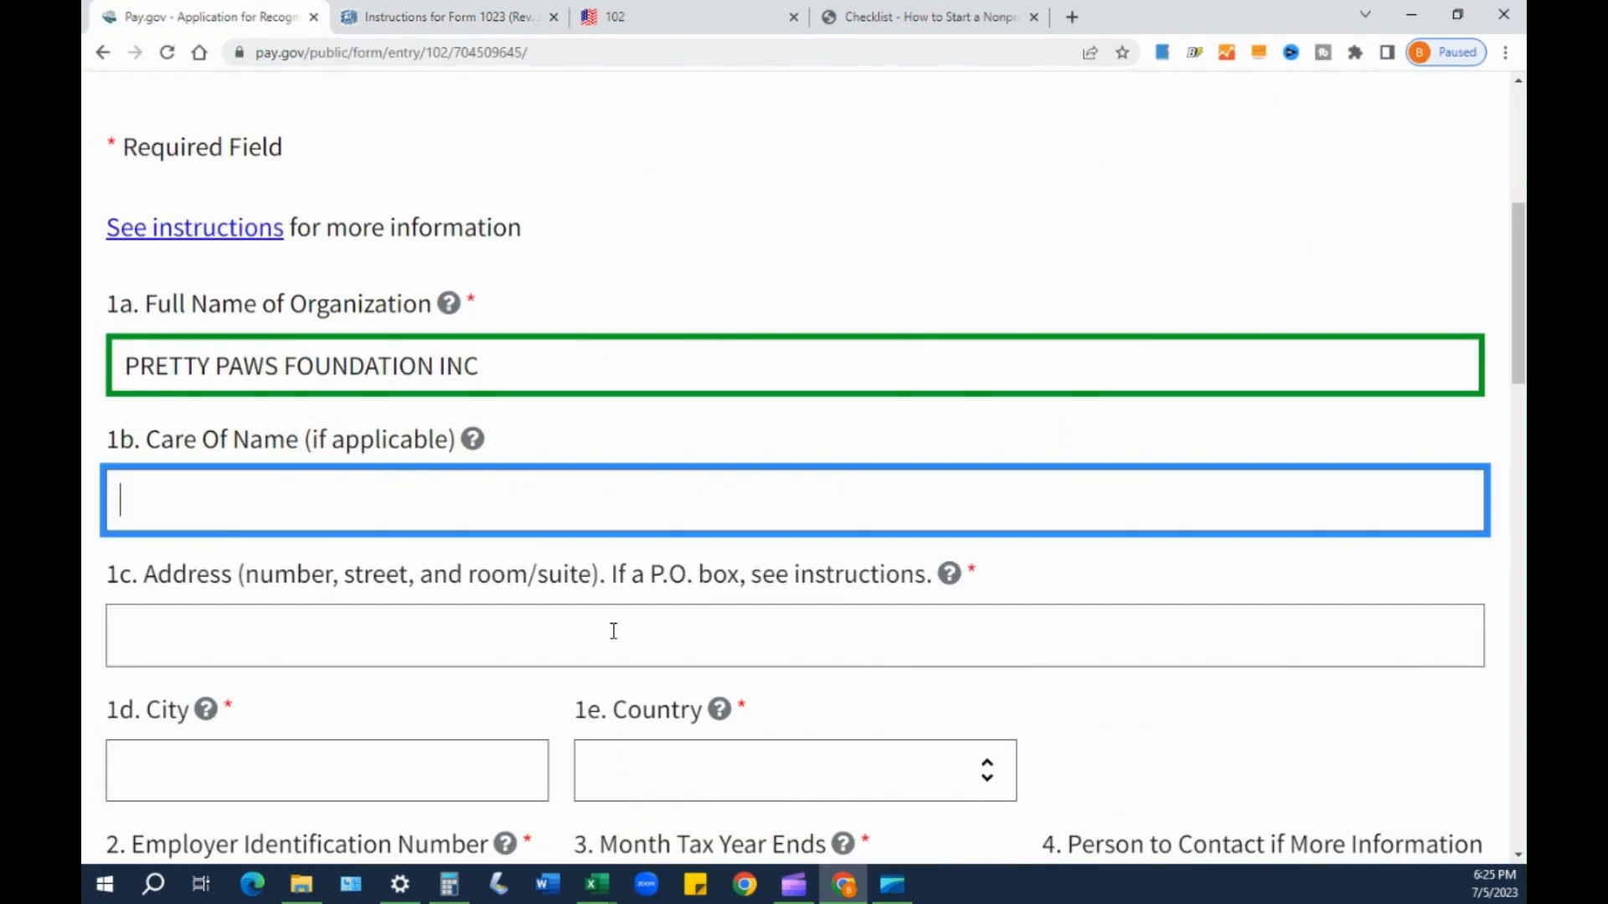
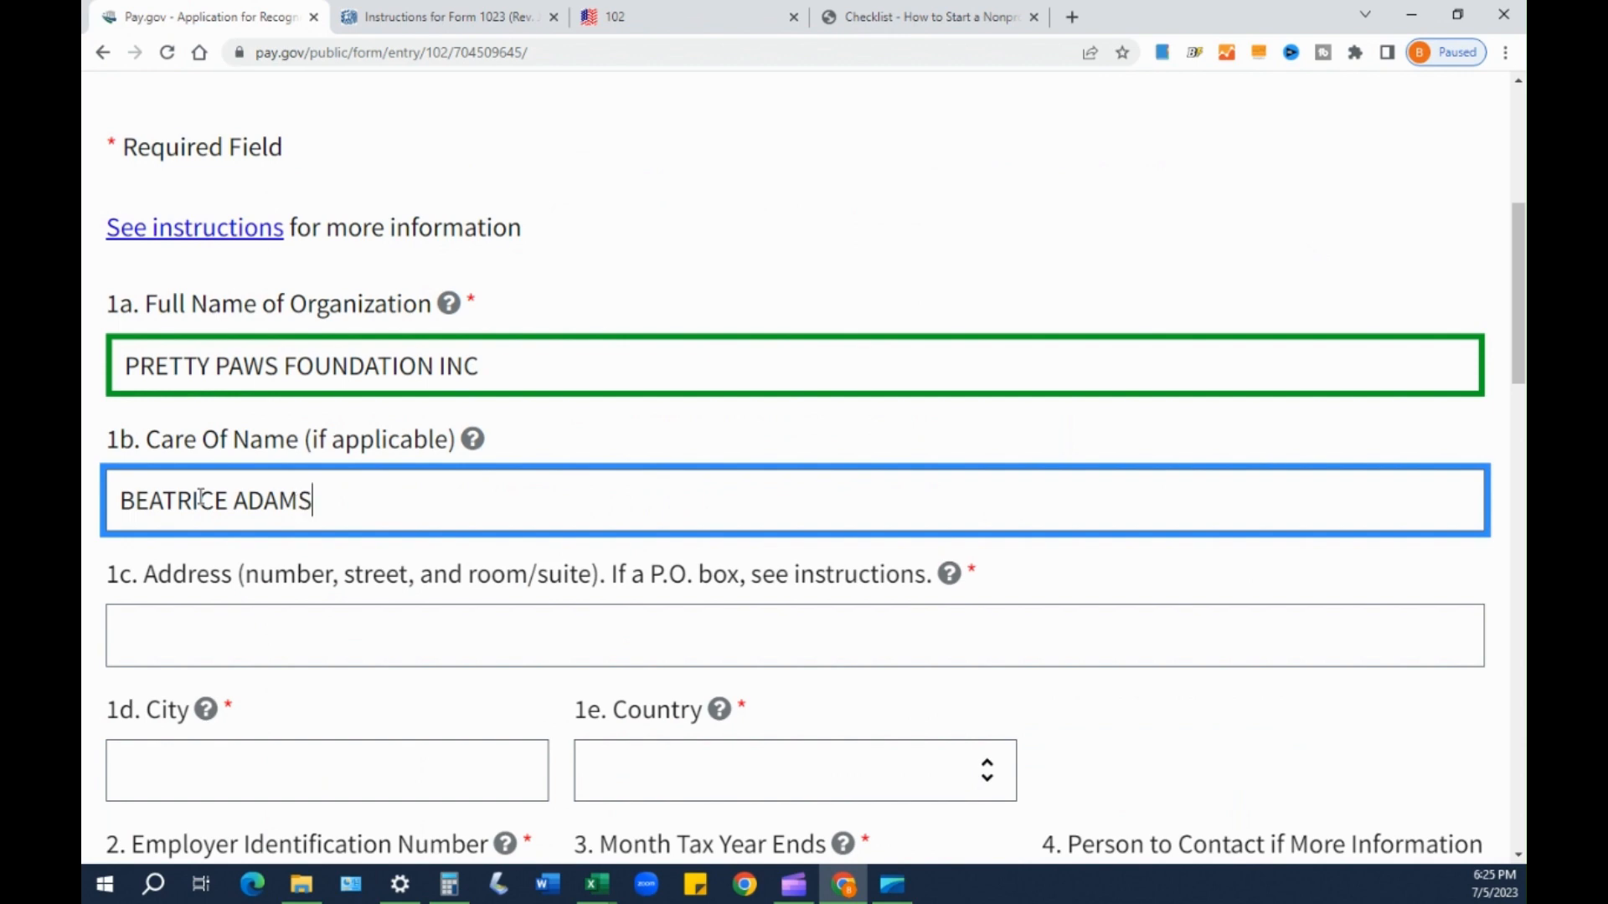
# - Enter 123 ANYTOWN ST as the 1c address and RALEIGH as the 1d city
pyautogui.click(223, 639)
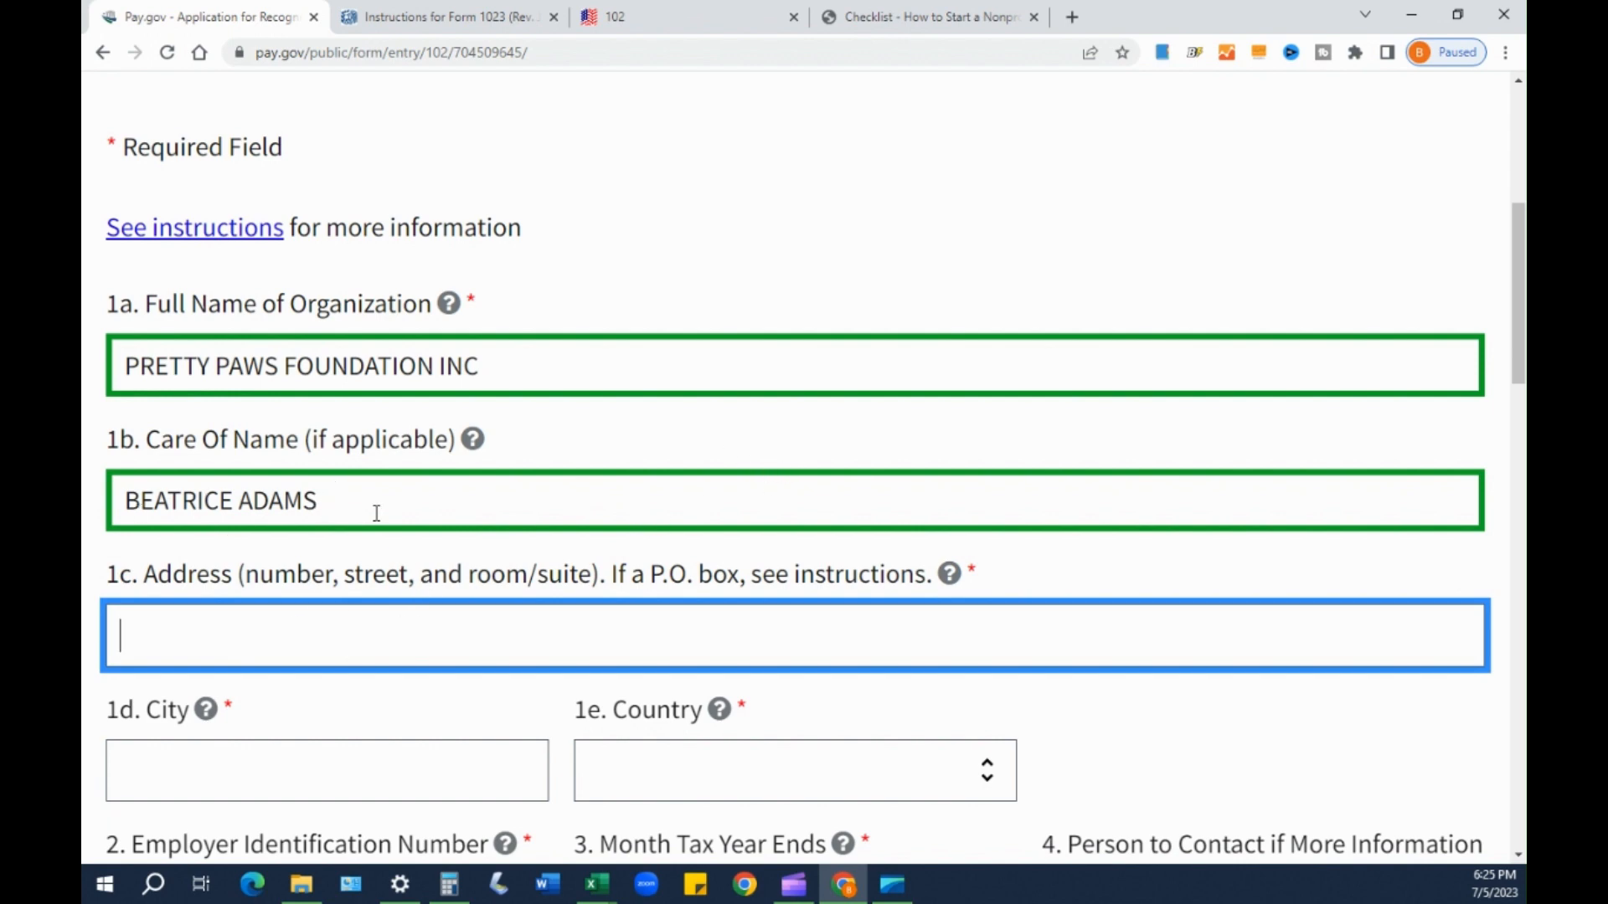
pyautogui.scroll(-1, 201, 586)
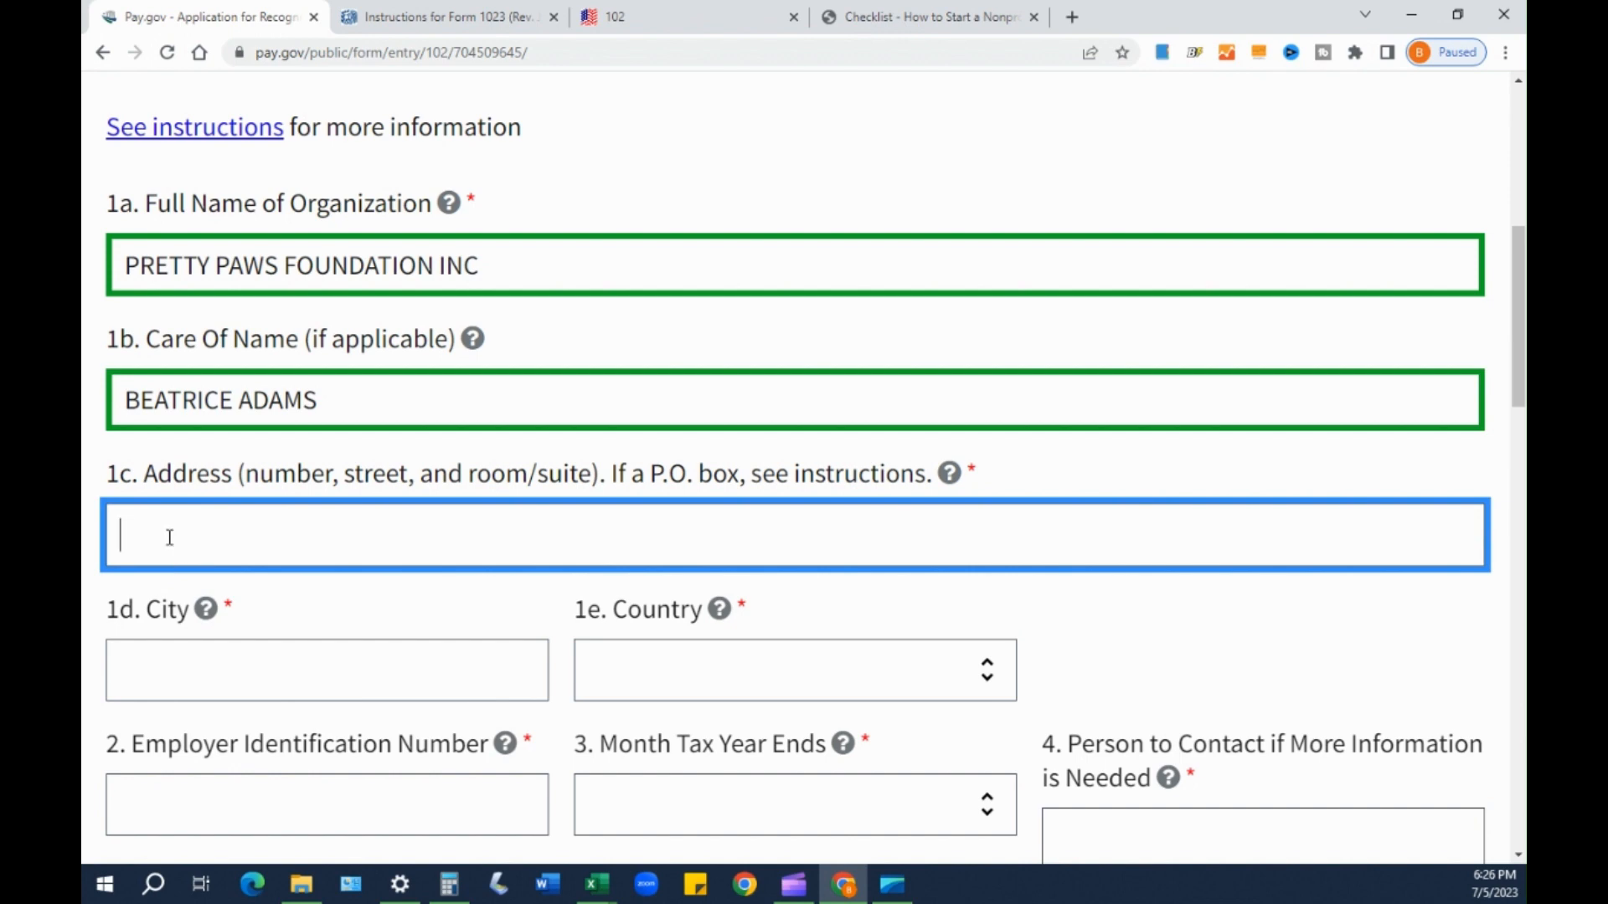
pyautogui.write('123 ANYTOWN USA')
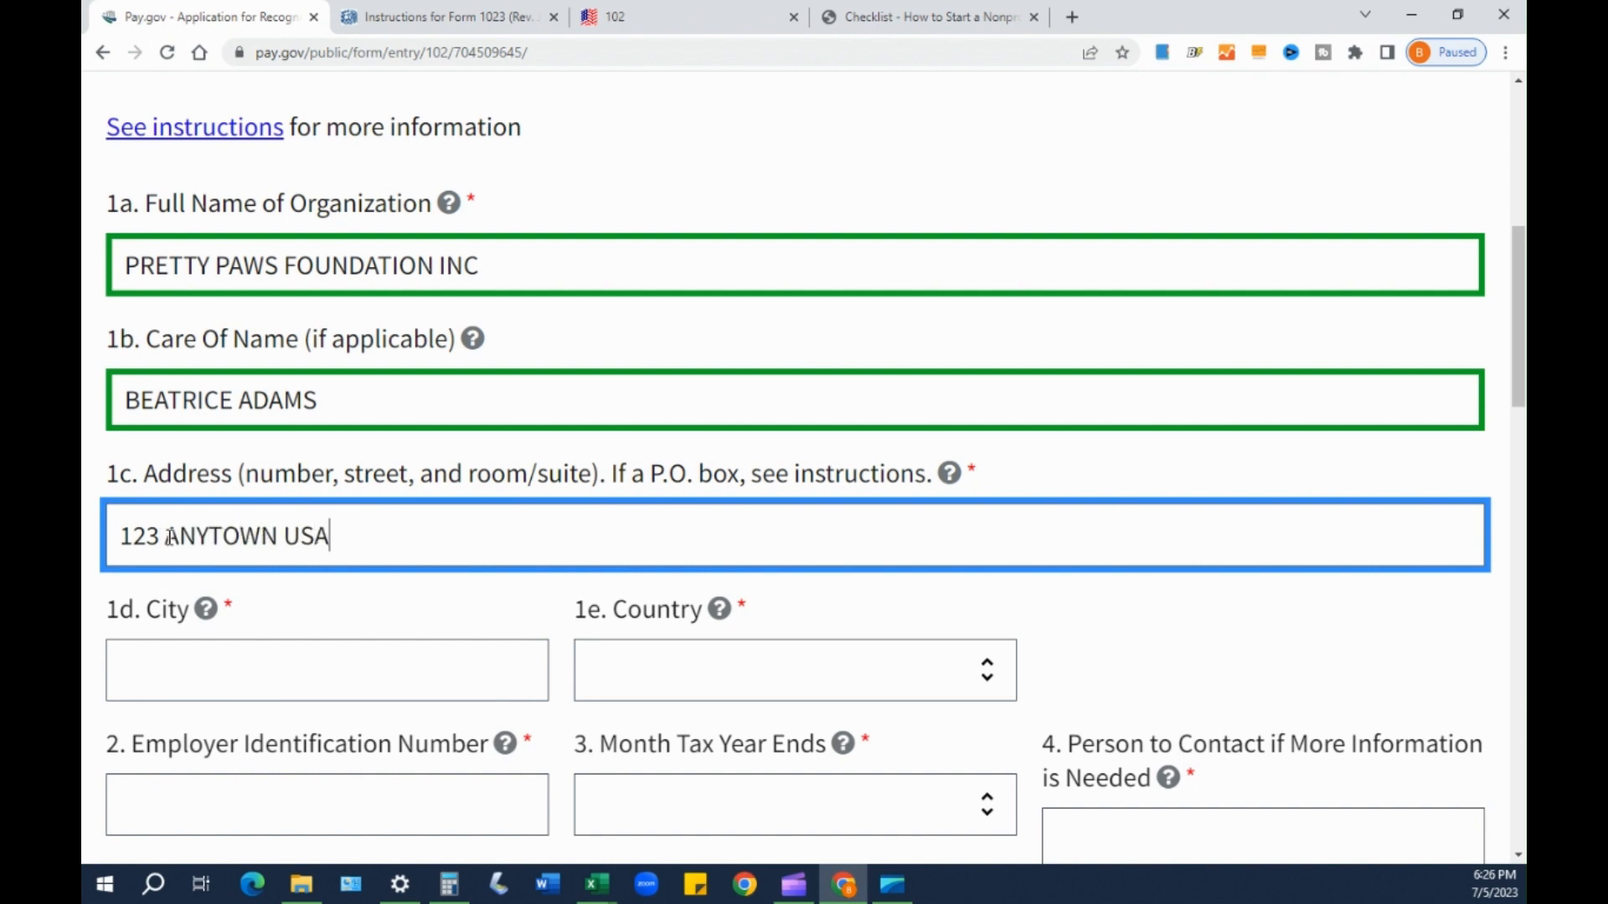
pyautogui.press('BackSpace')
pyautogui.press('BackSpace')
pyautogui.press('BackSpace')
pyautogui.write('ST')
pyautogui.press('Tab')
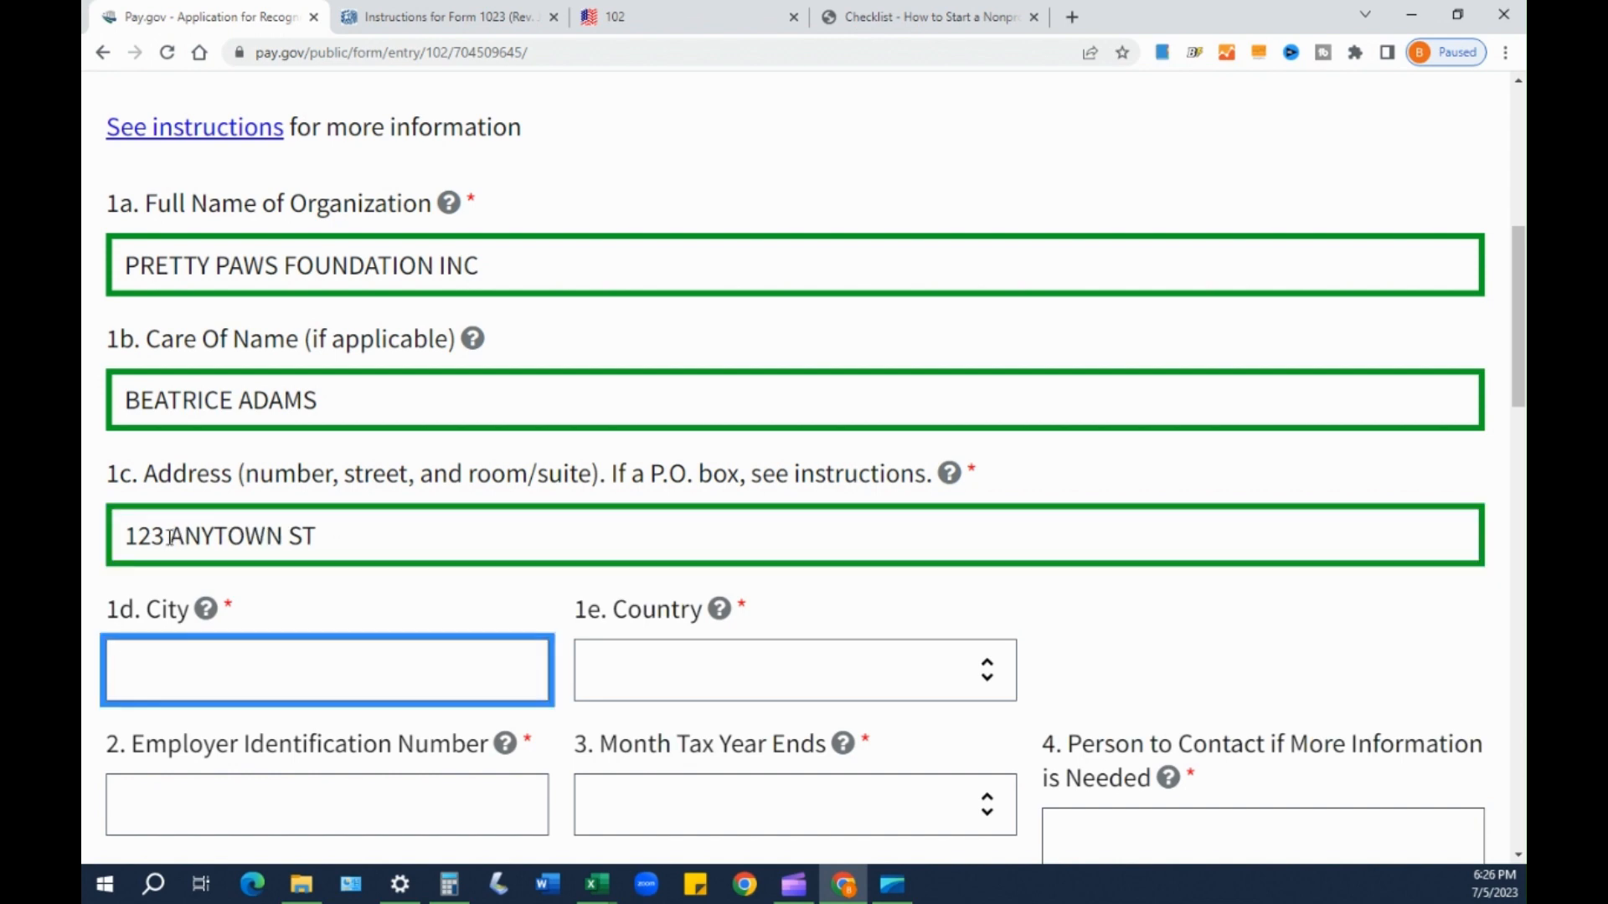
pyautogui.write('RALEIGH')
# - Set the 1e country to United States
pyautogui.scroll(-3, 721, 671)
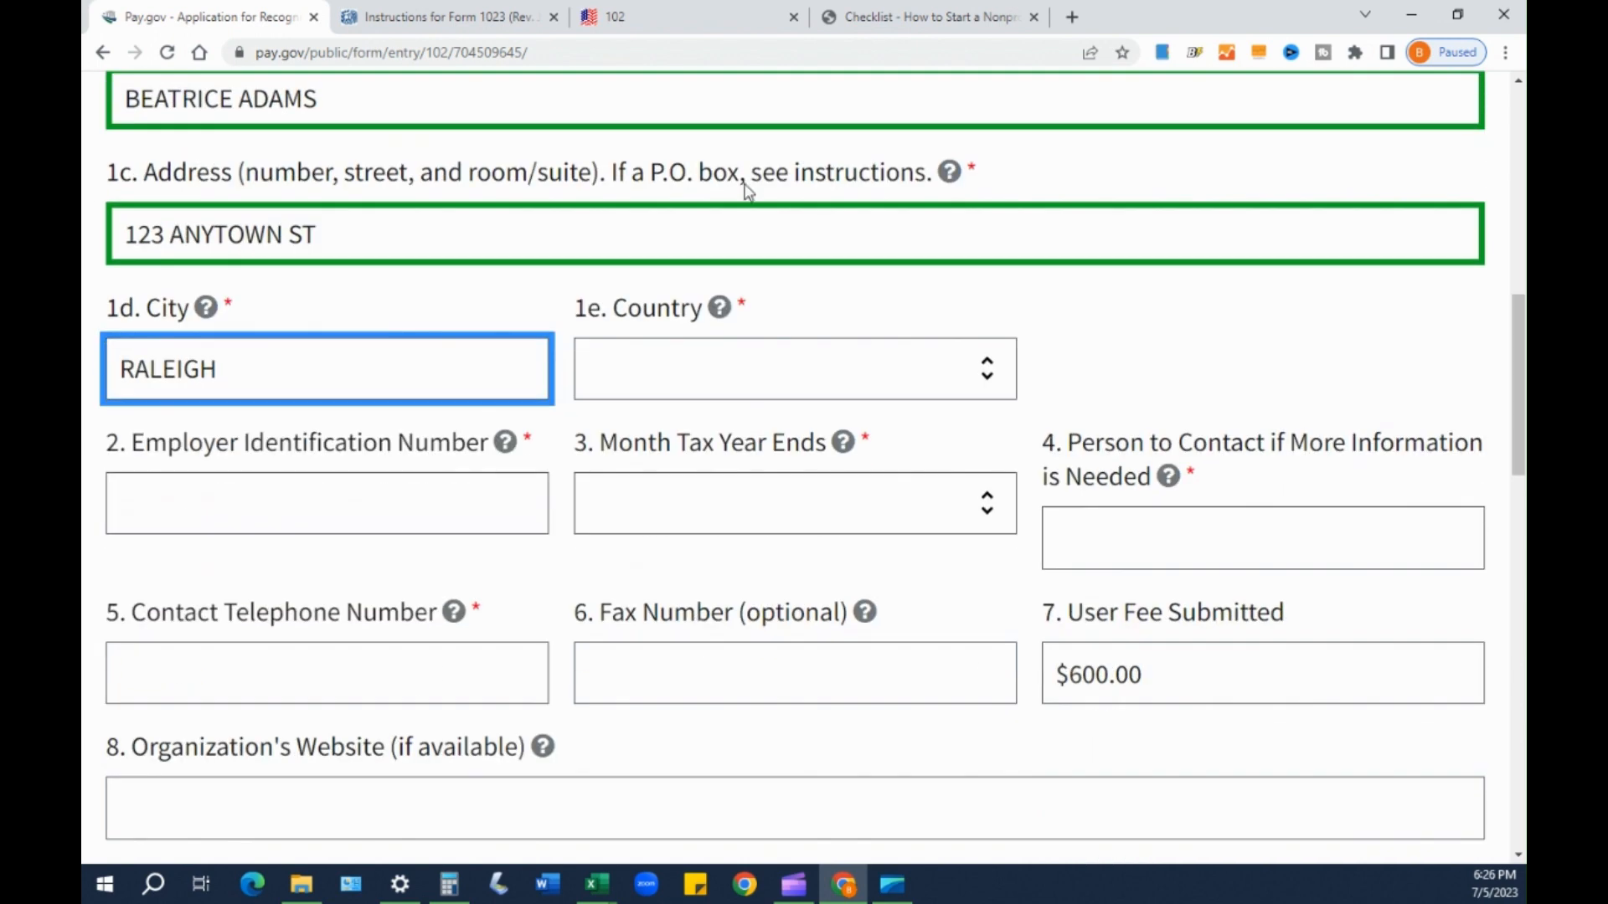
pyautogui.click(716, 398)
pyautogui.scroll(-10, 662, 636)
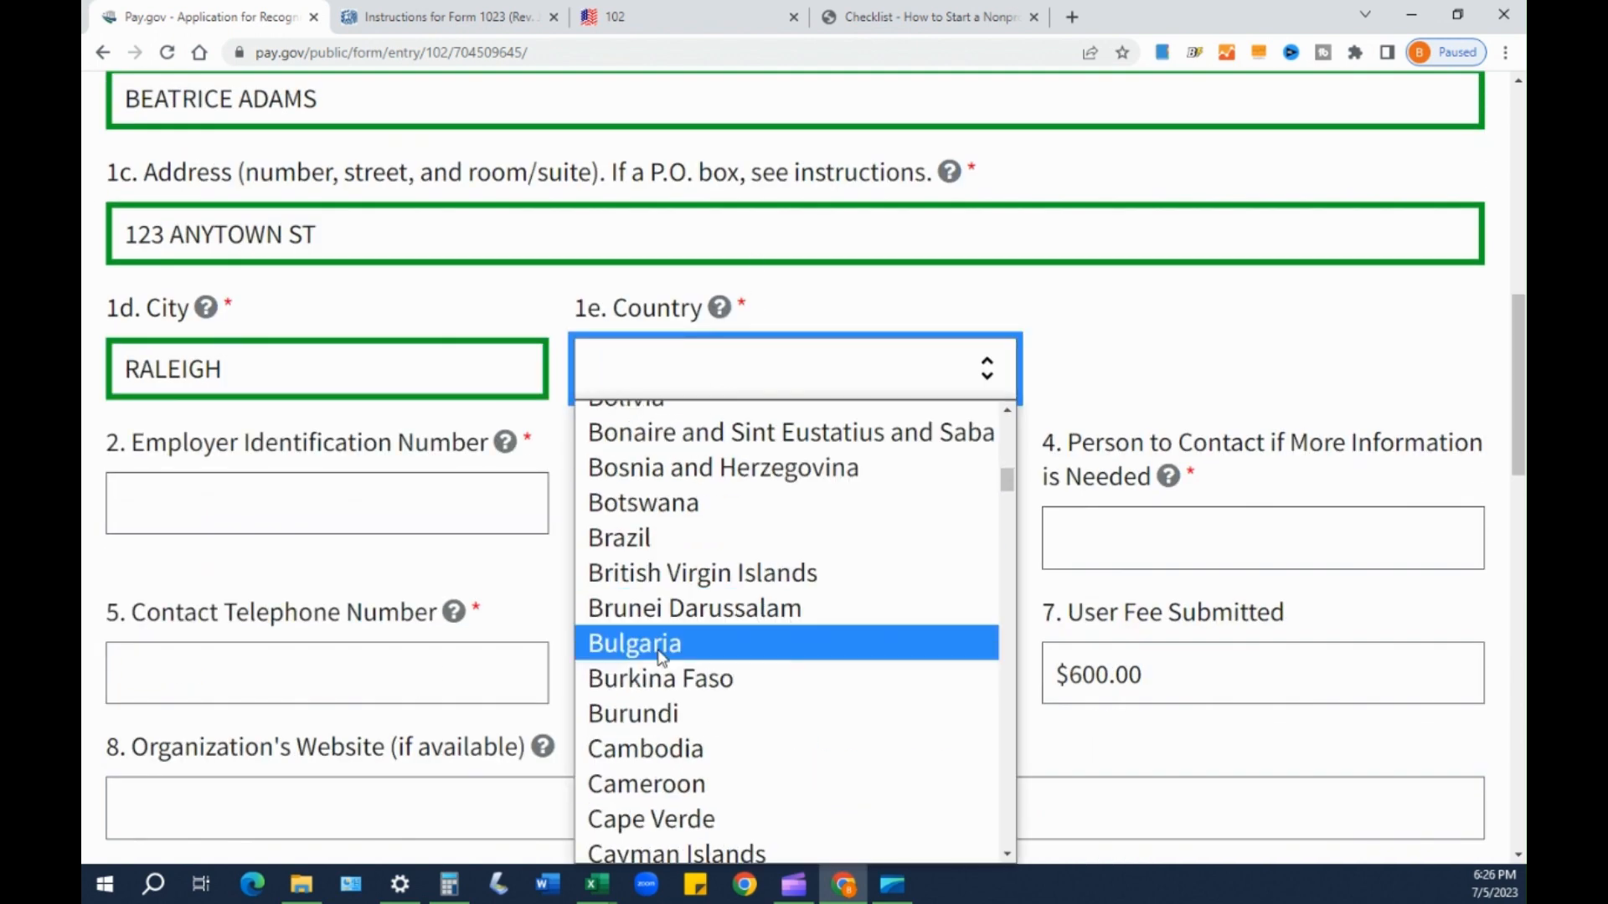
pyautogui.scroll(-20, 653, 670)
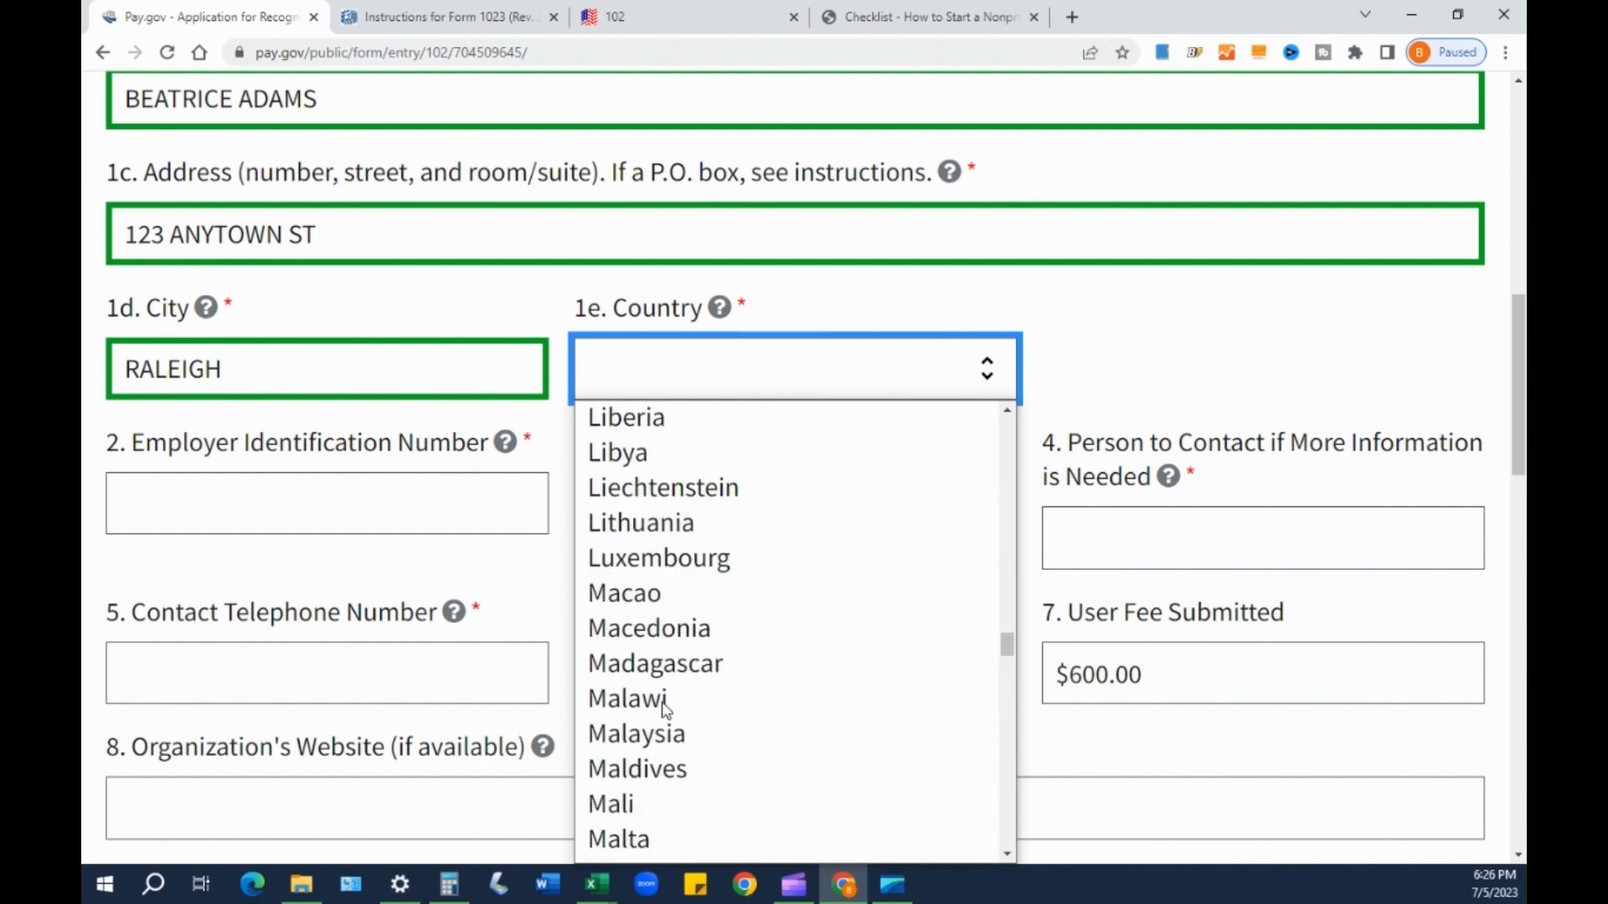
pyautogui.scroll(-20, 666, 712)
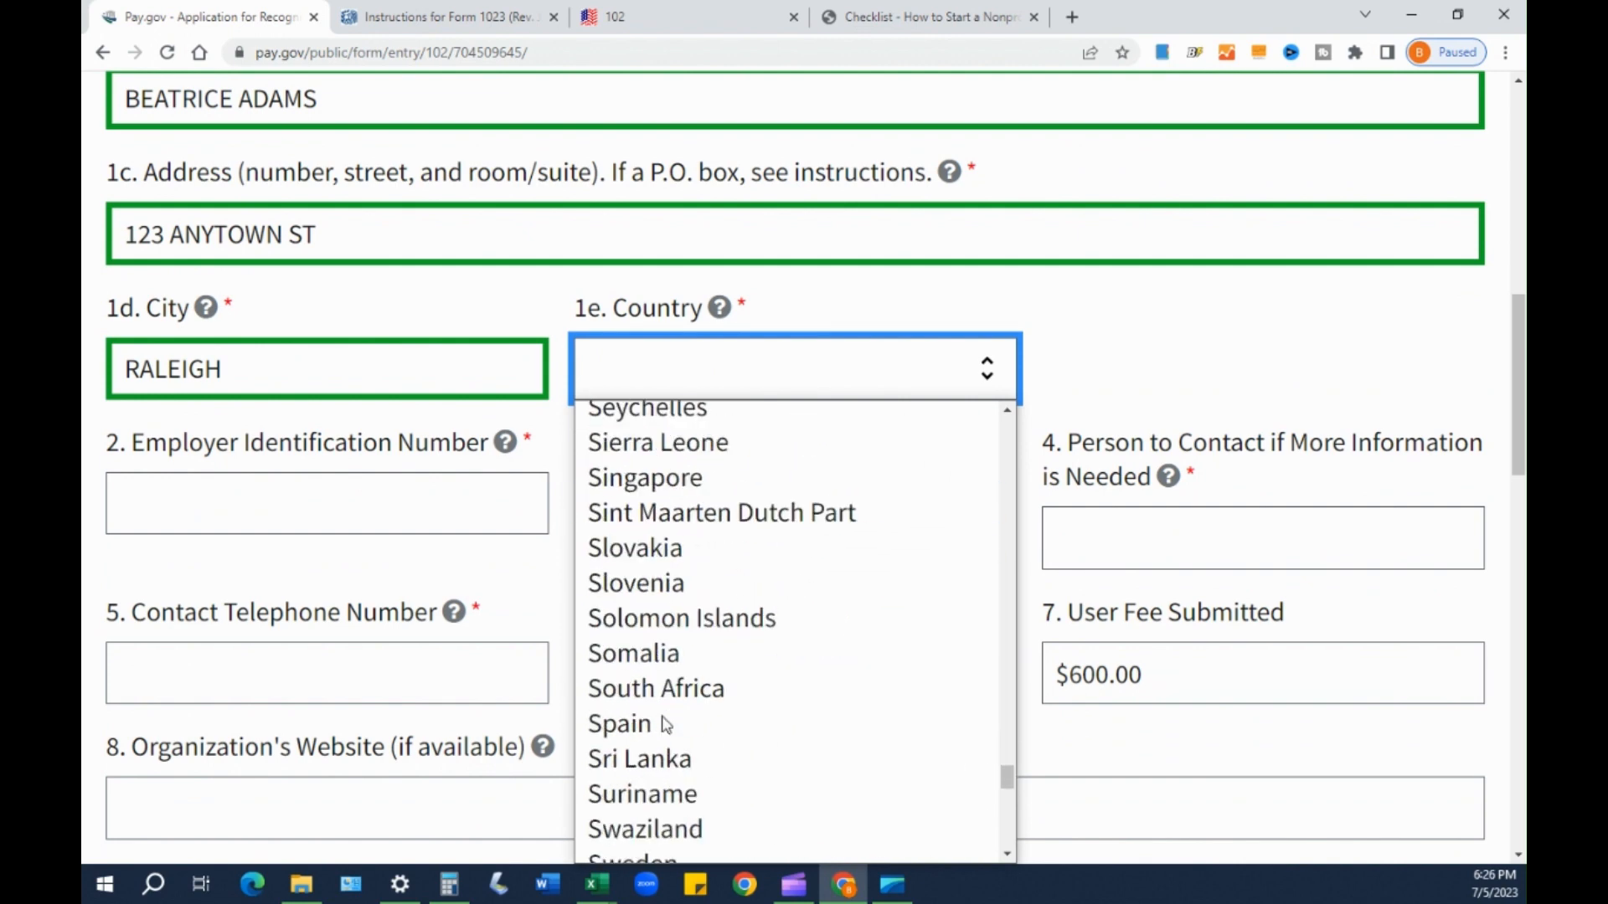
pyautogui.scroll(-5, 665, 721)
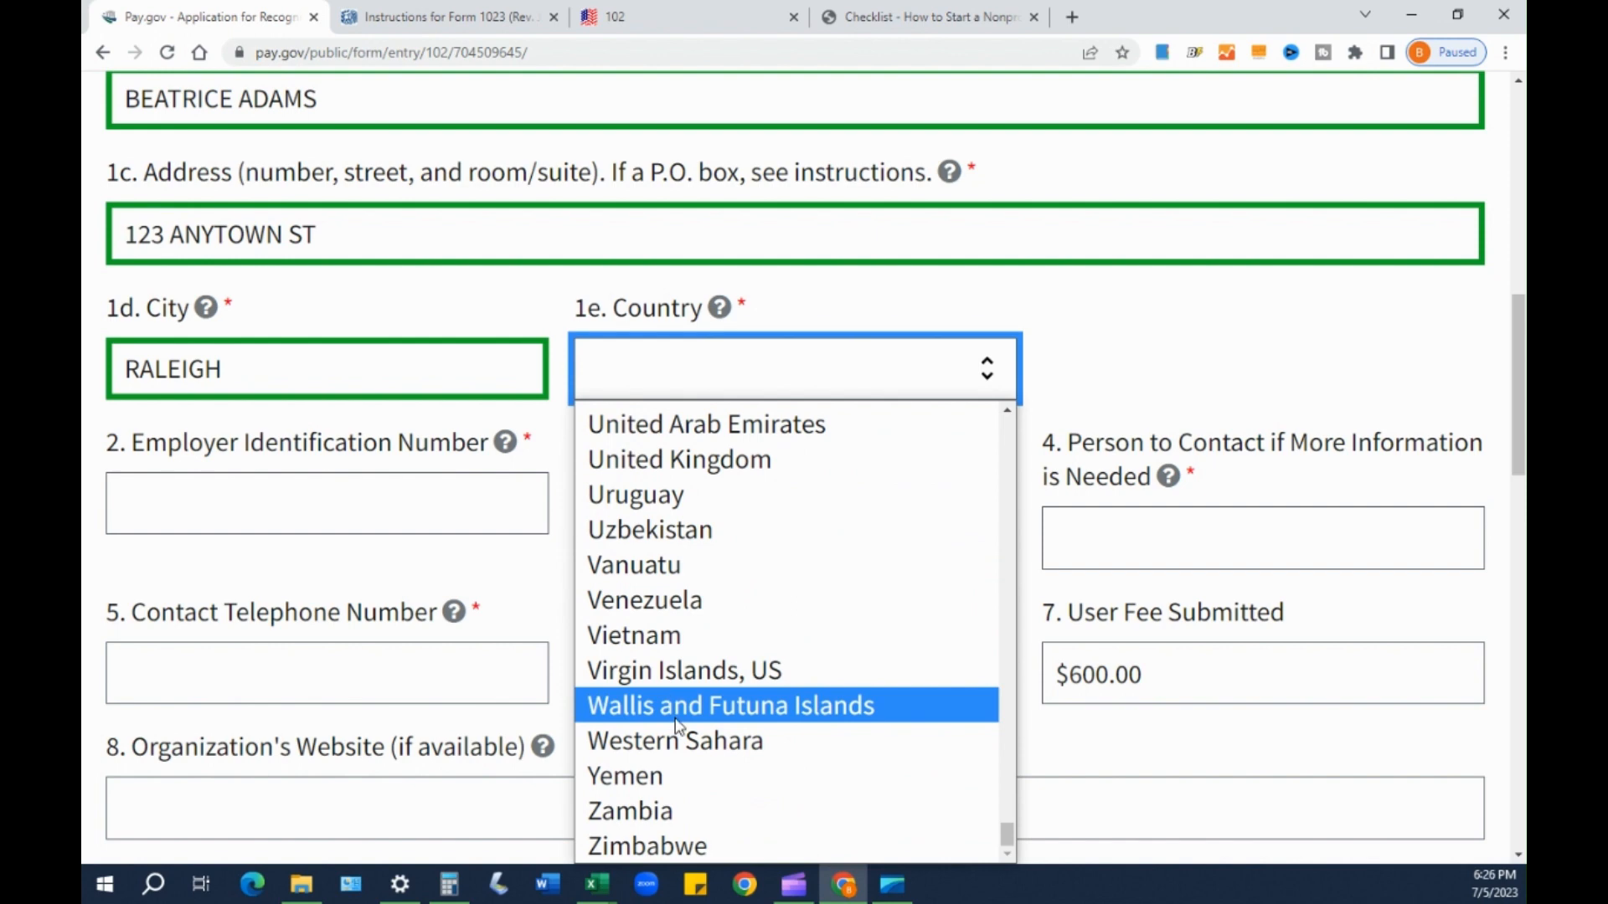
pyautogui.scroll(2, 666, 766)
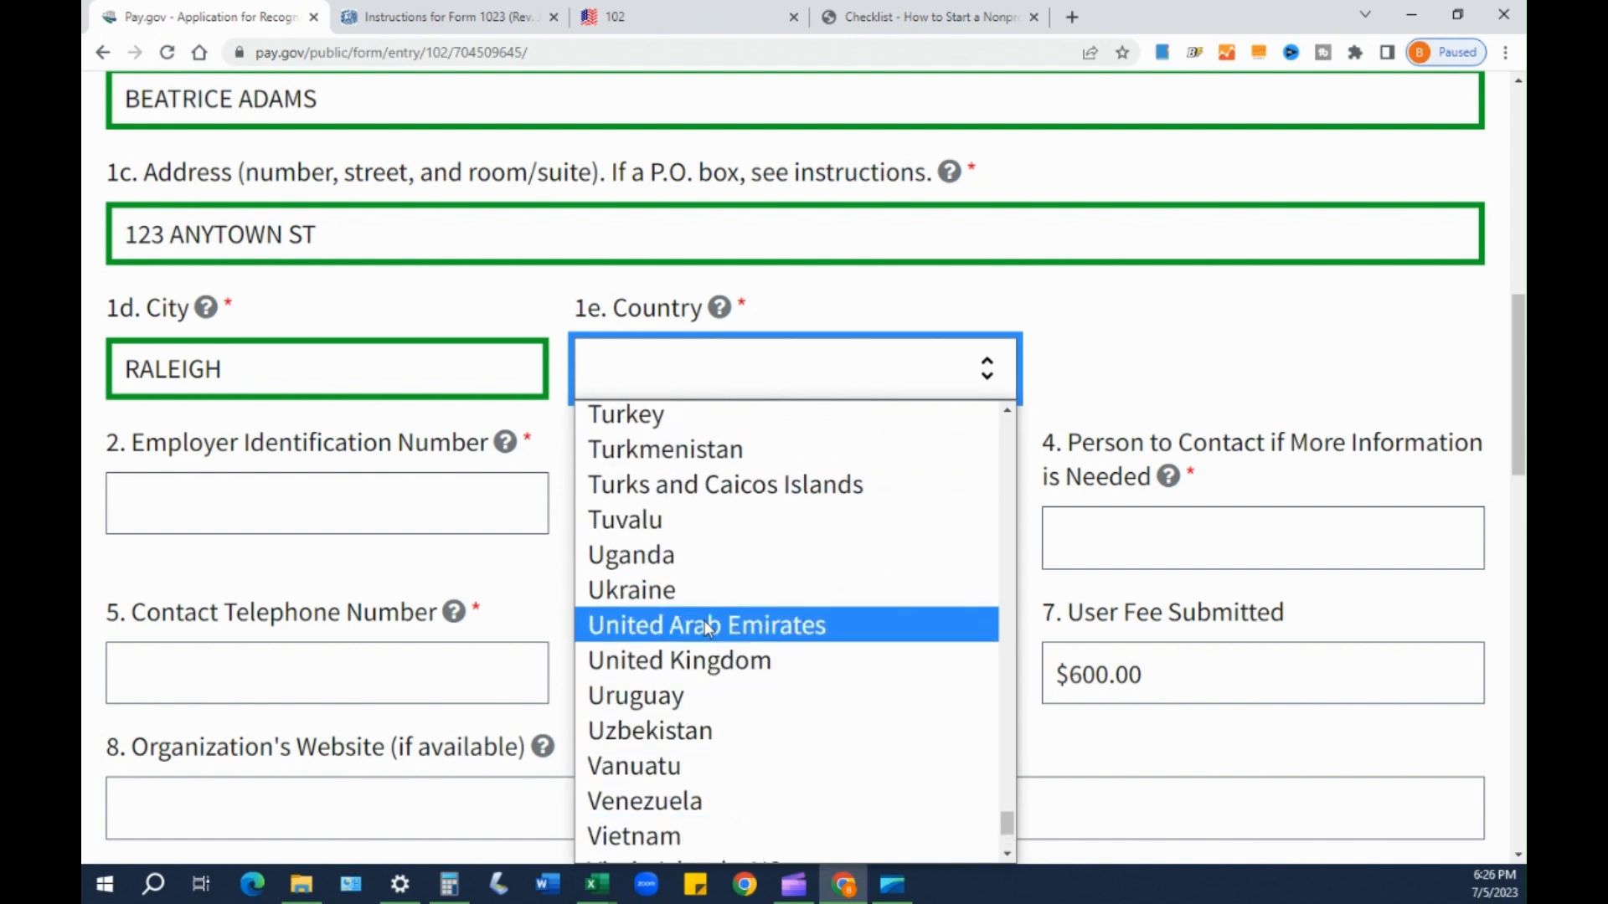
pyautogui.scroll(10, 725, 618)
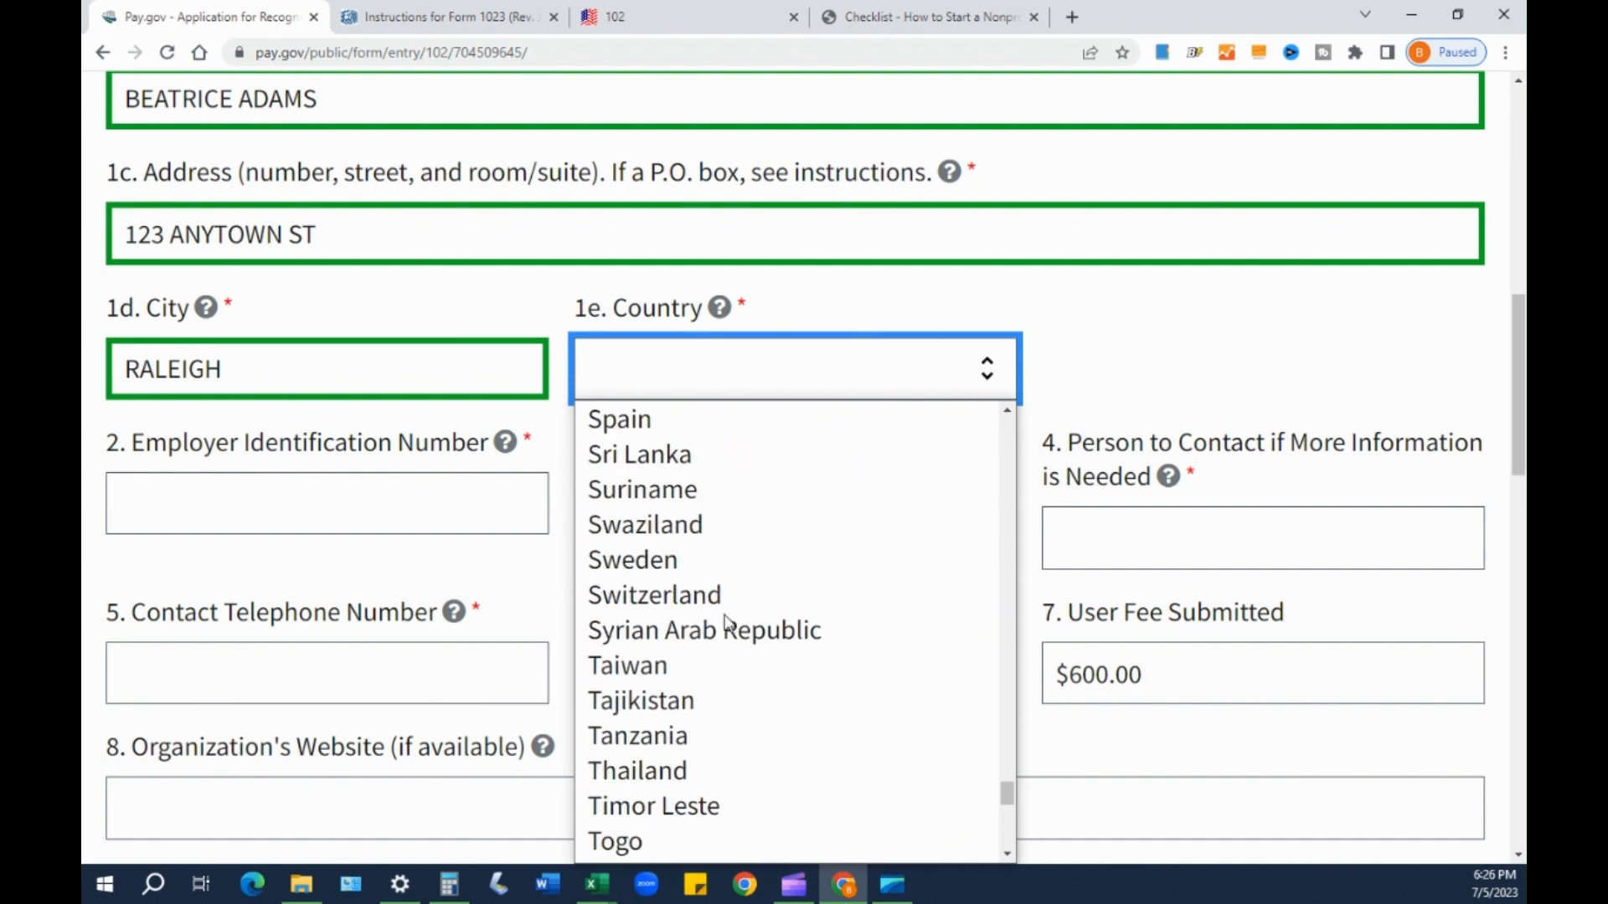
pyautogui.scroll(20, 725, 620)
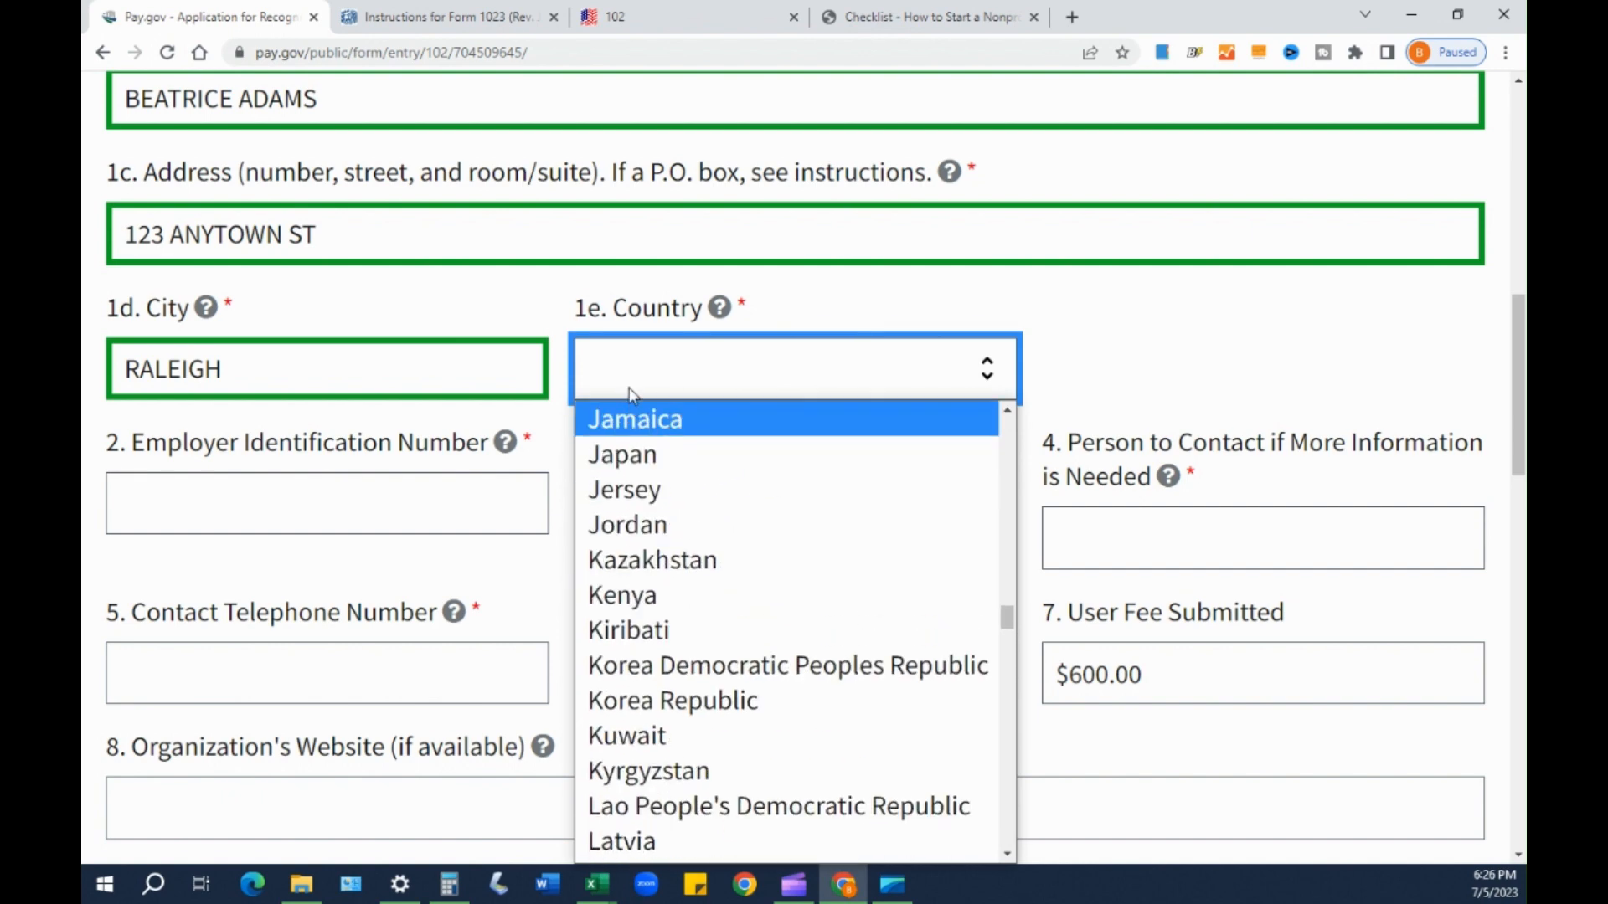
pyautogui.scroll(1, 627, 392)
pyautogui.scroll(1, 618, 369)
pyautogui.click(624, 475)
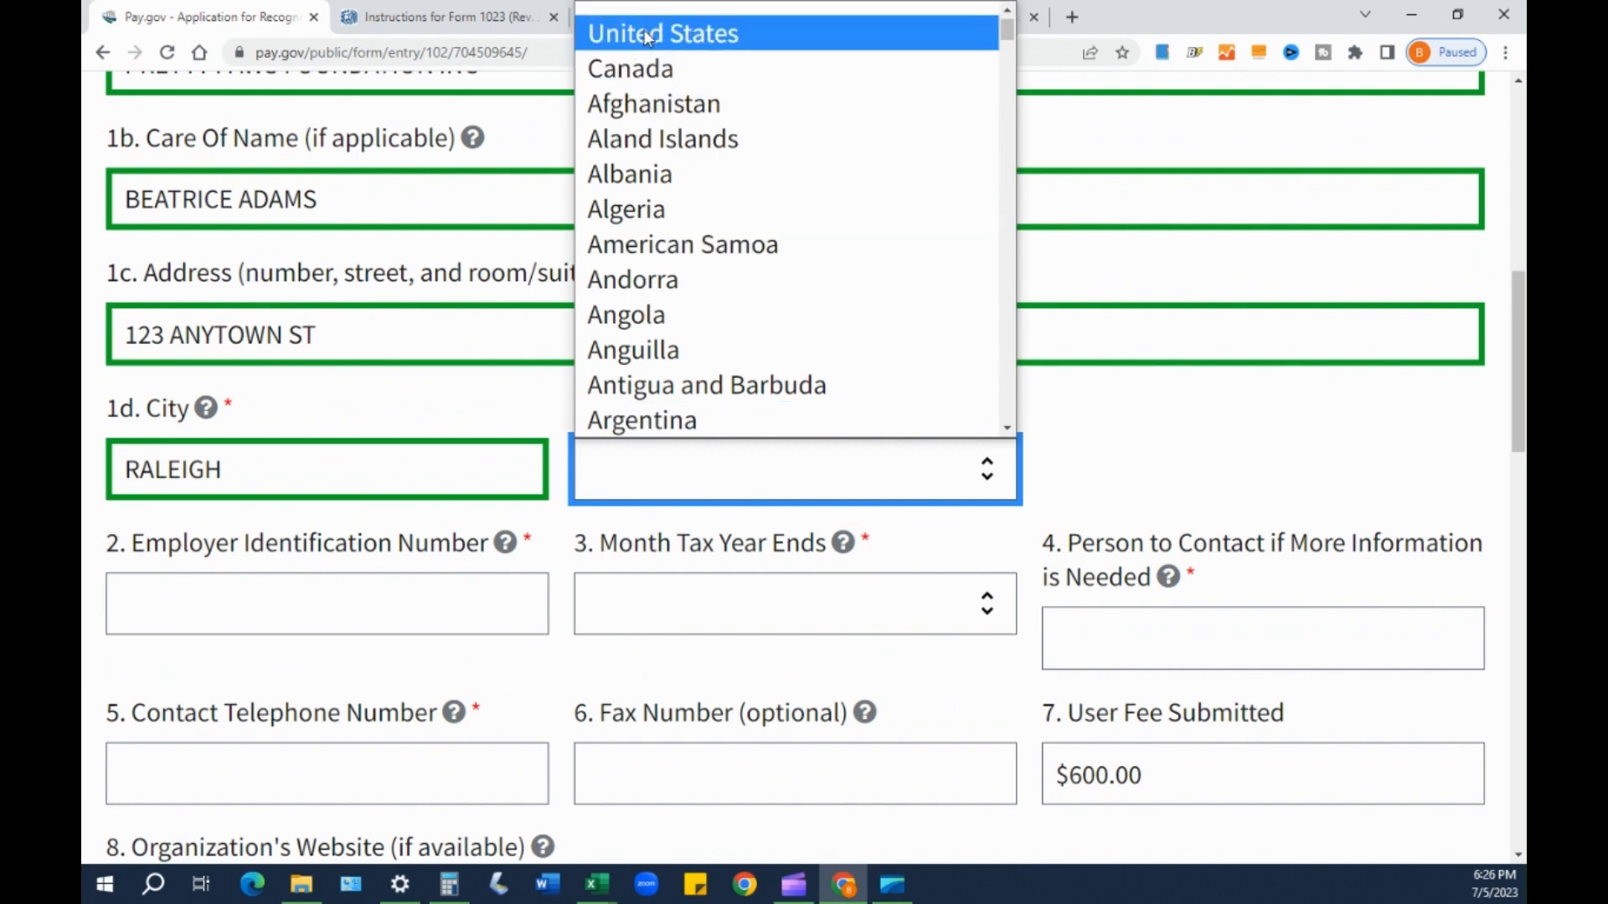
pyautogui.click(643, 33)
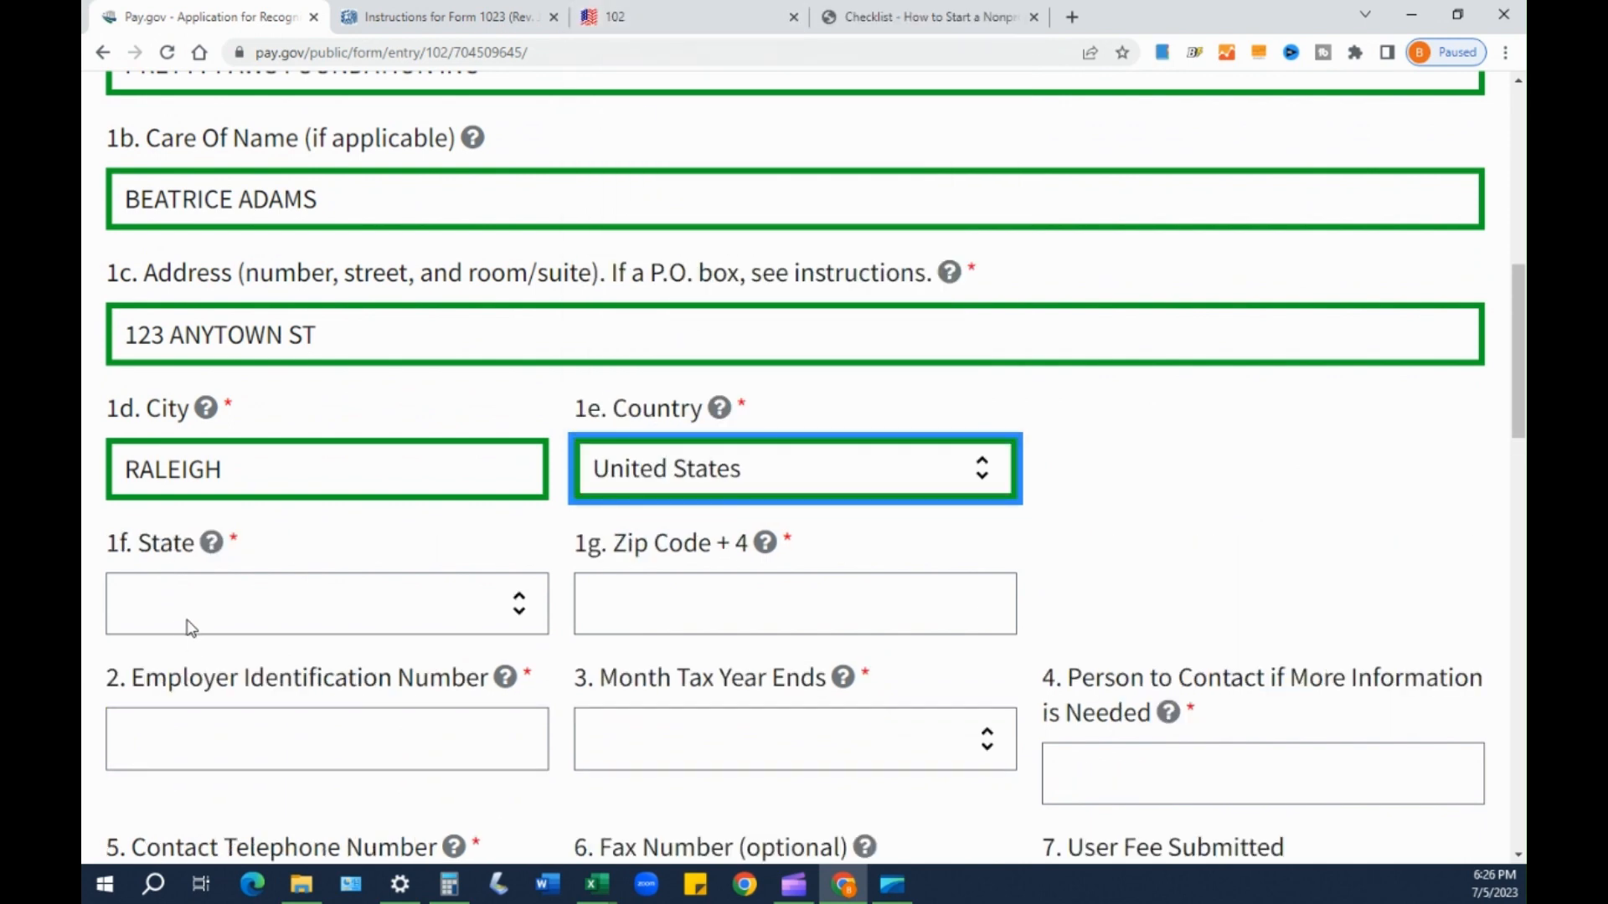
# - Set the 1f state to North Carolina and move to the ZIP code field
pyautogui.click(163, 616)
pyautogui.scroll(-10, 176, 402)
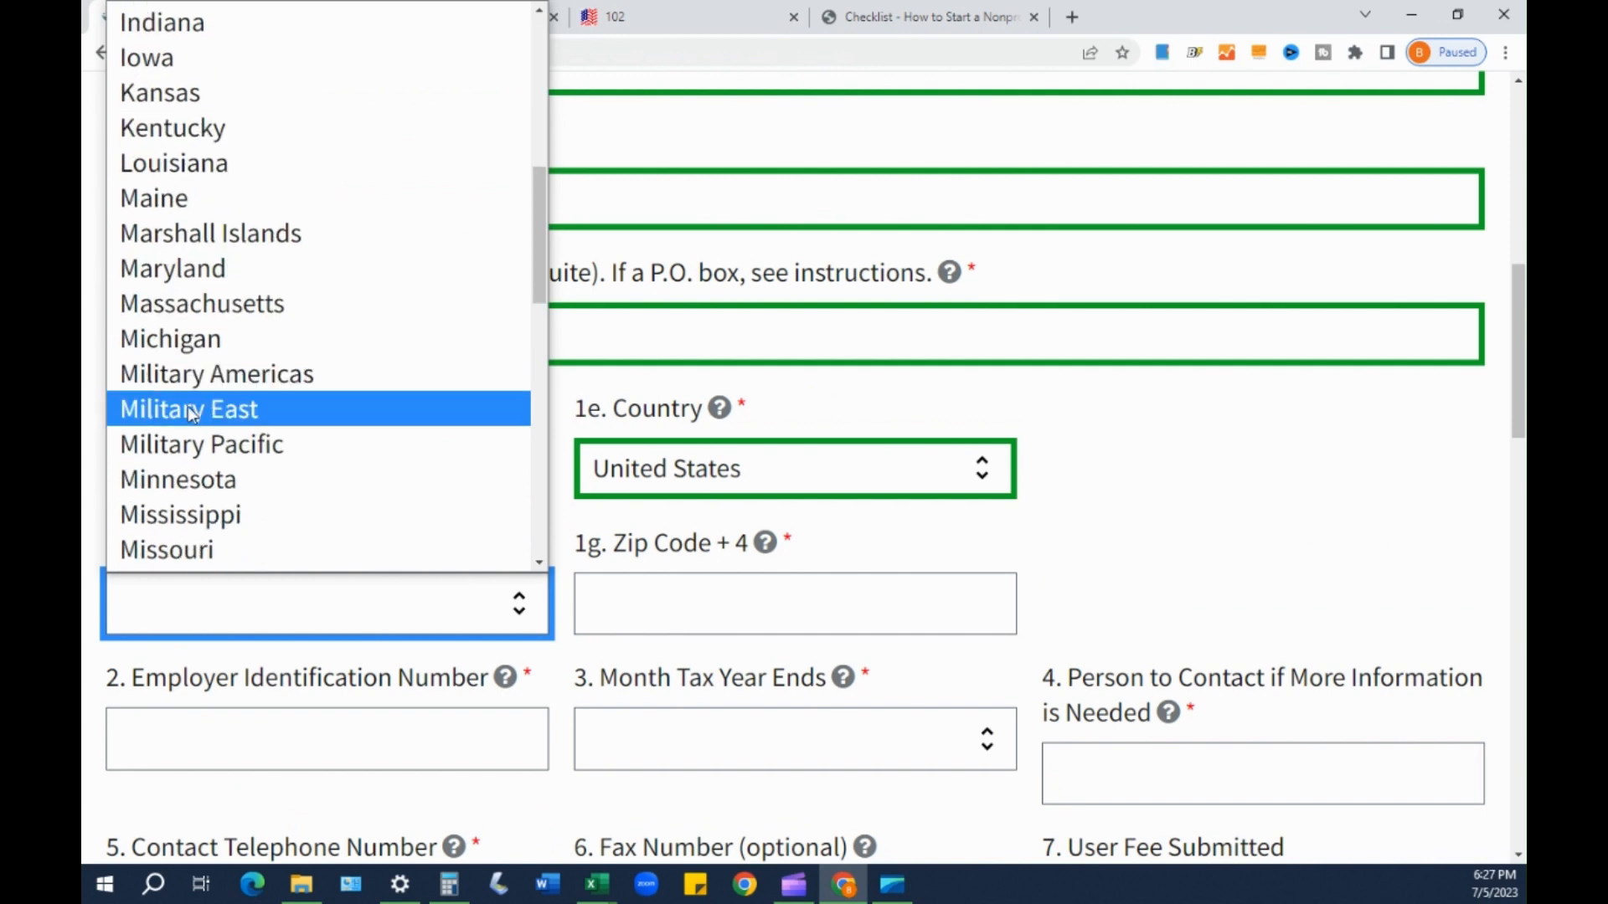
pyautogui.click(191, 437)
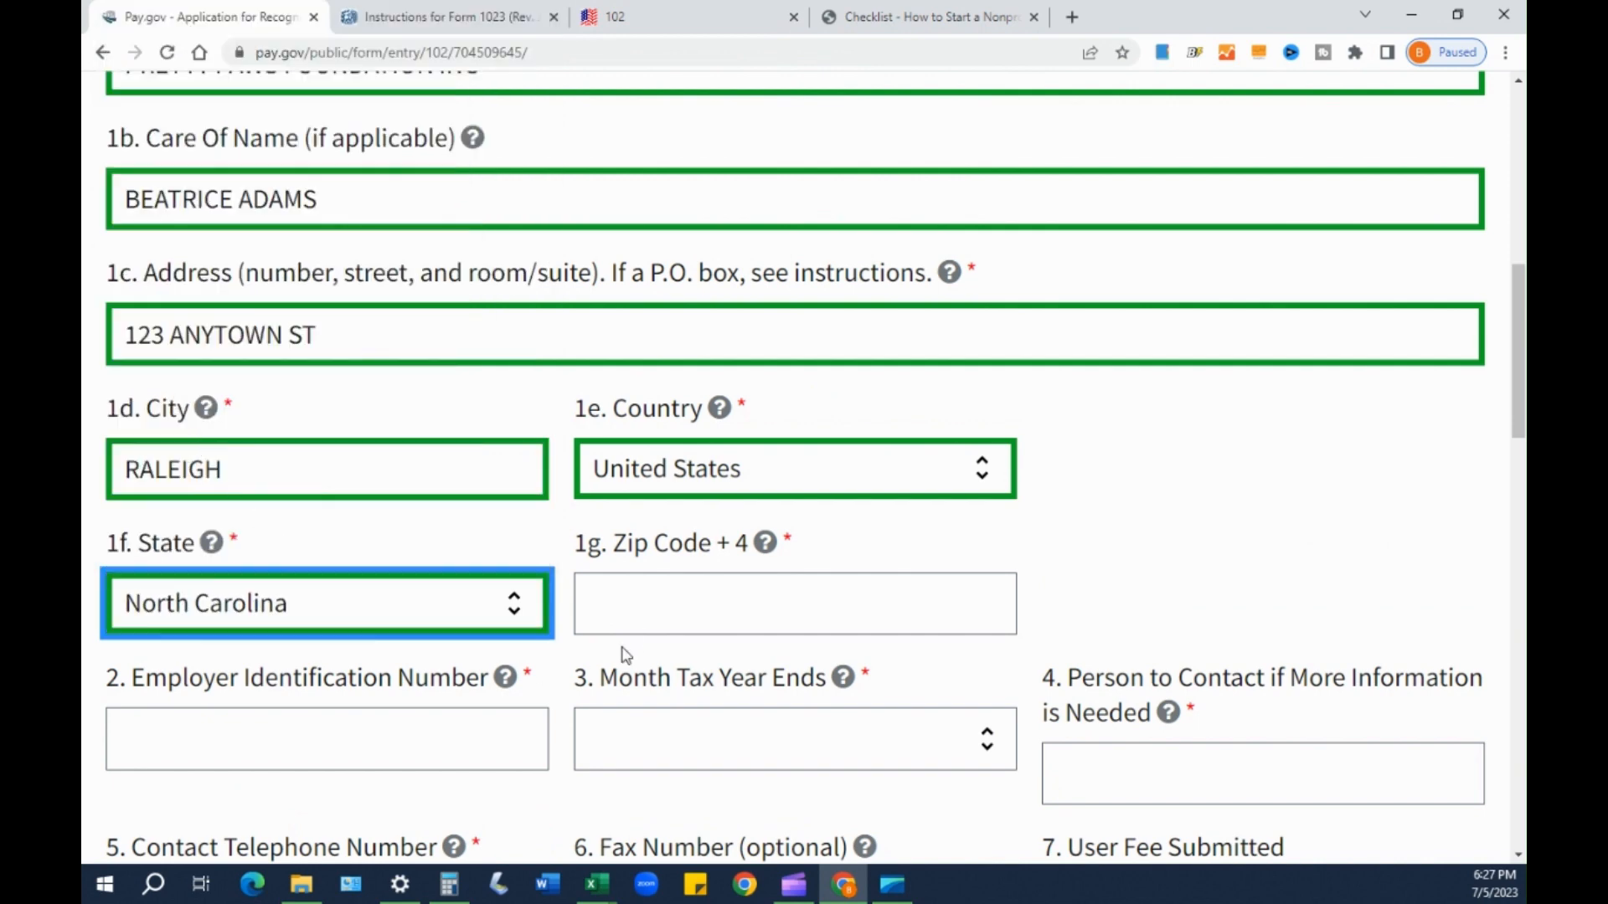
pyautogui.click(628, 604)
# - Enter ZIP code 27602 and the organization's Employer Identification Number
pyautogui.write('27602')
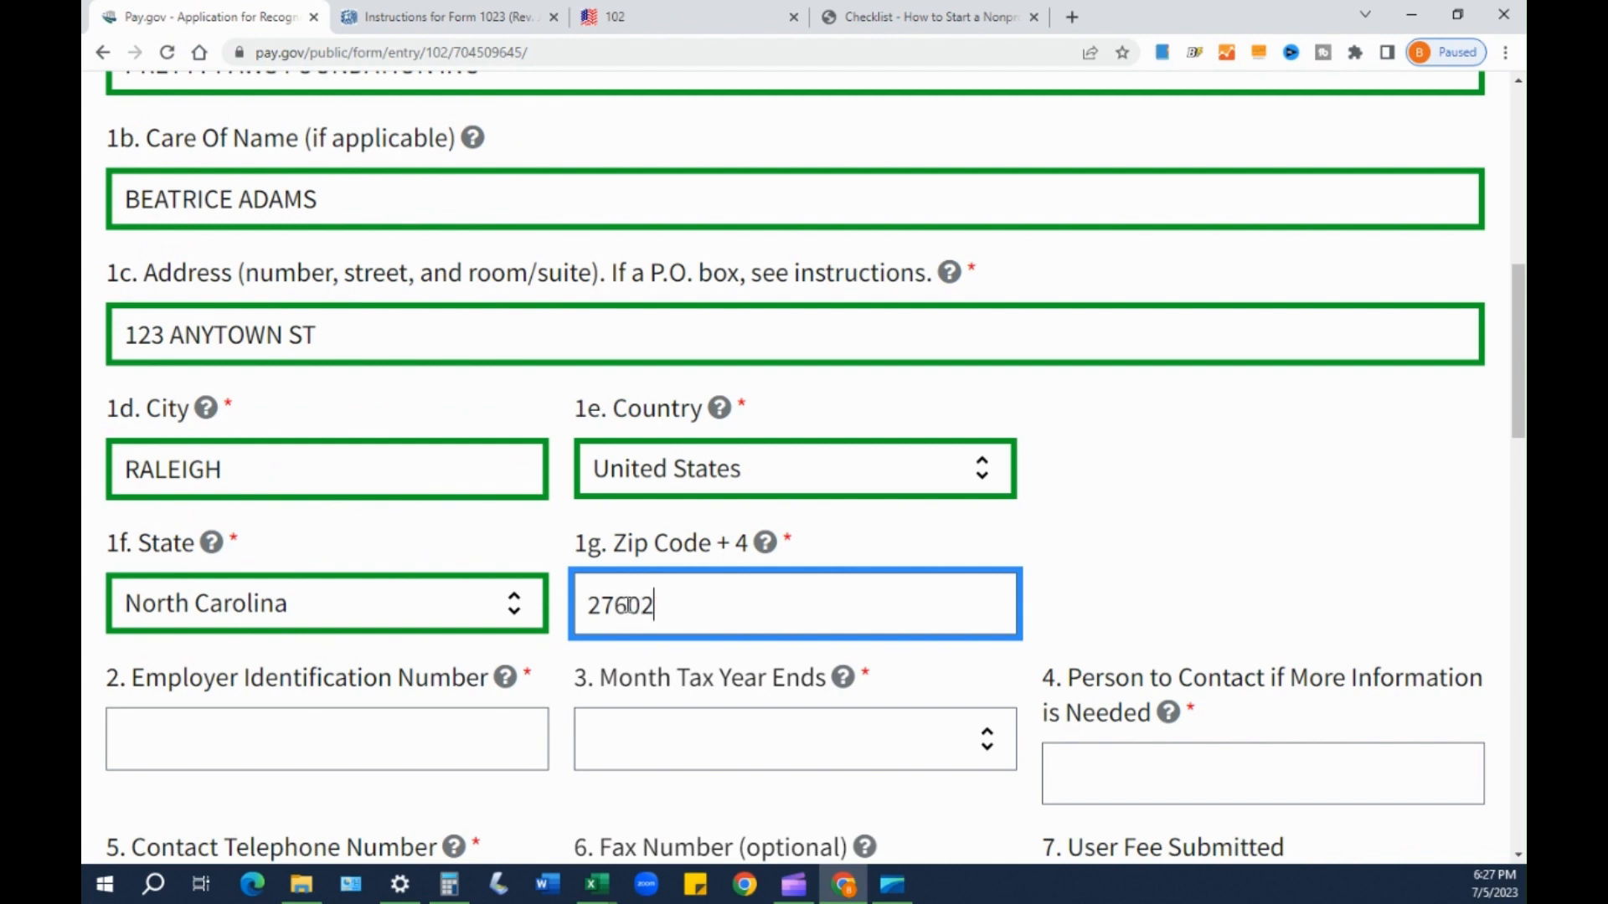
pyautogui.click(549, 771)
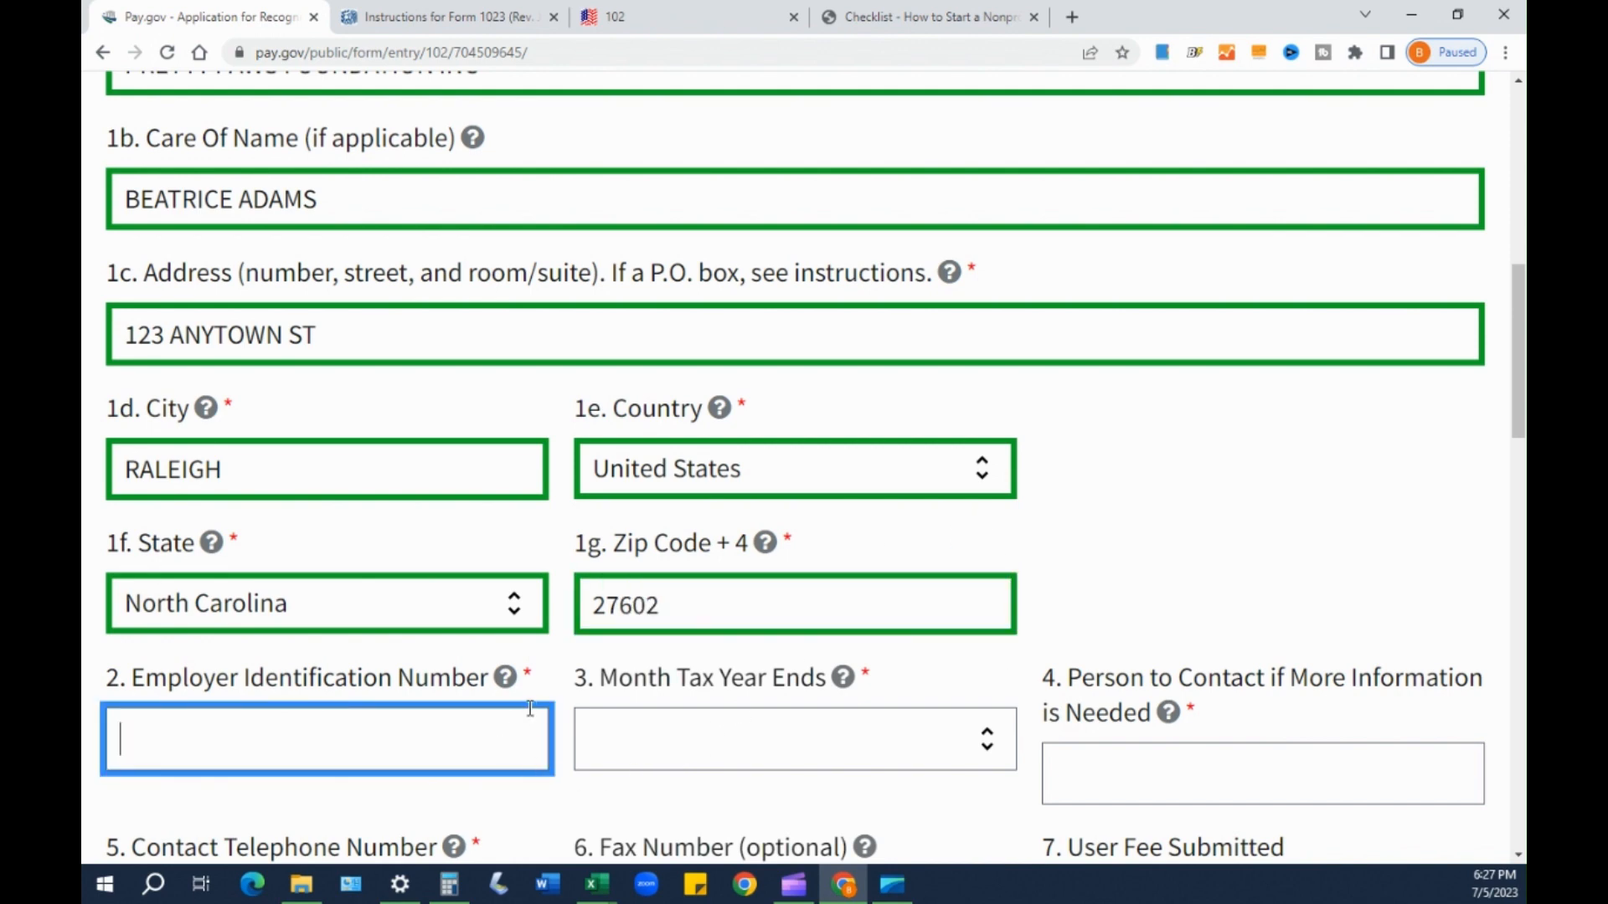
pyautogui.moveTo(506, 685)
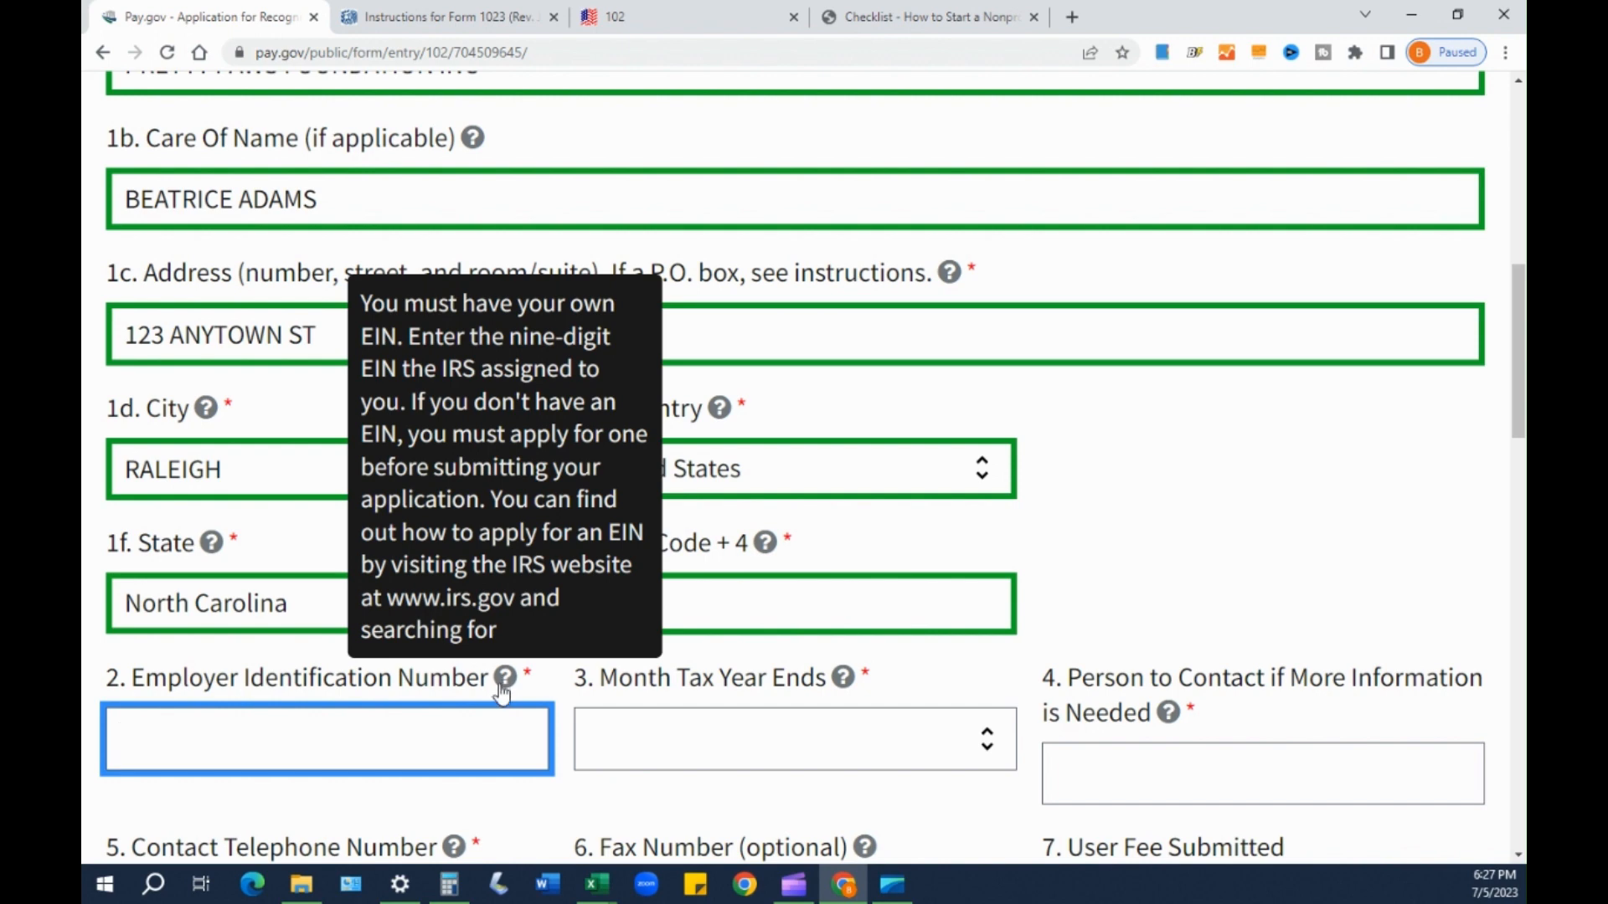
pyautogui.scroll(-1, 502, 692)
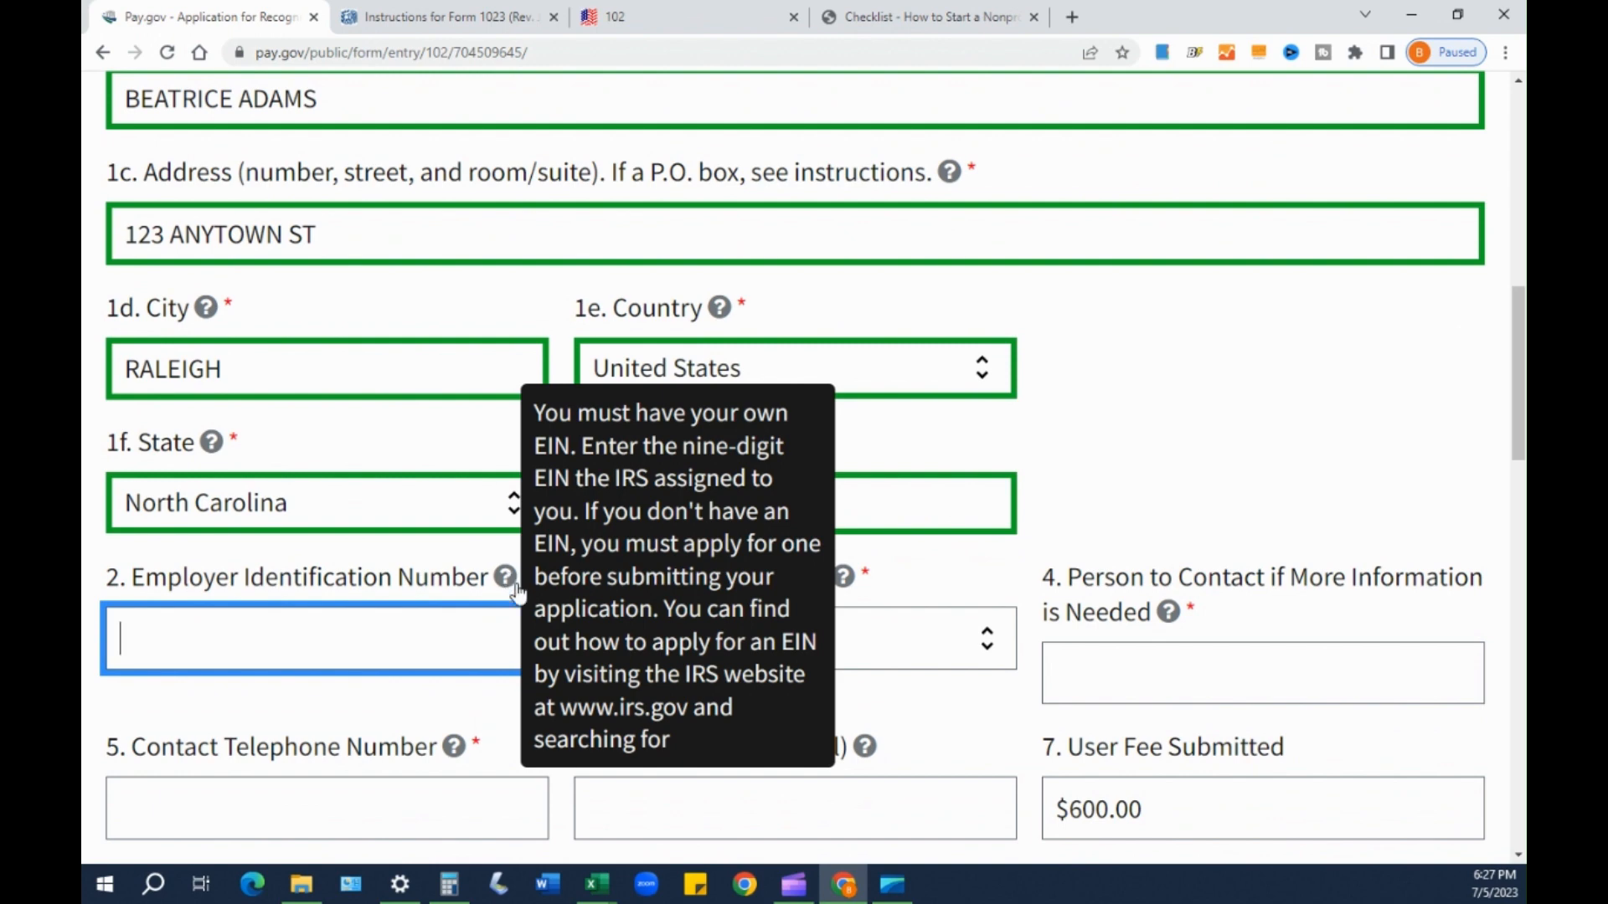
pyautogui.write('12-')
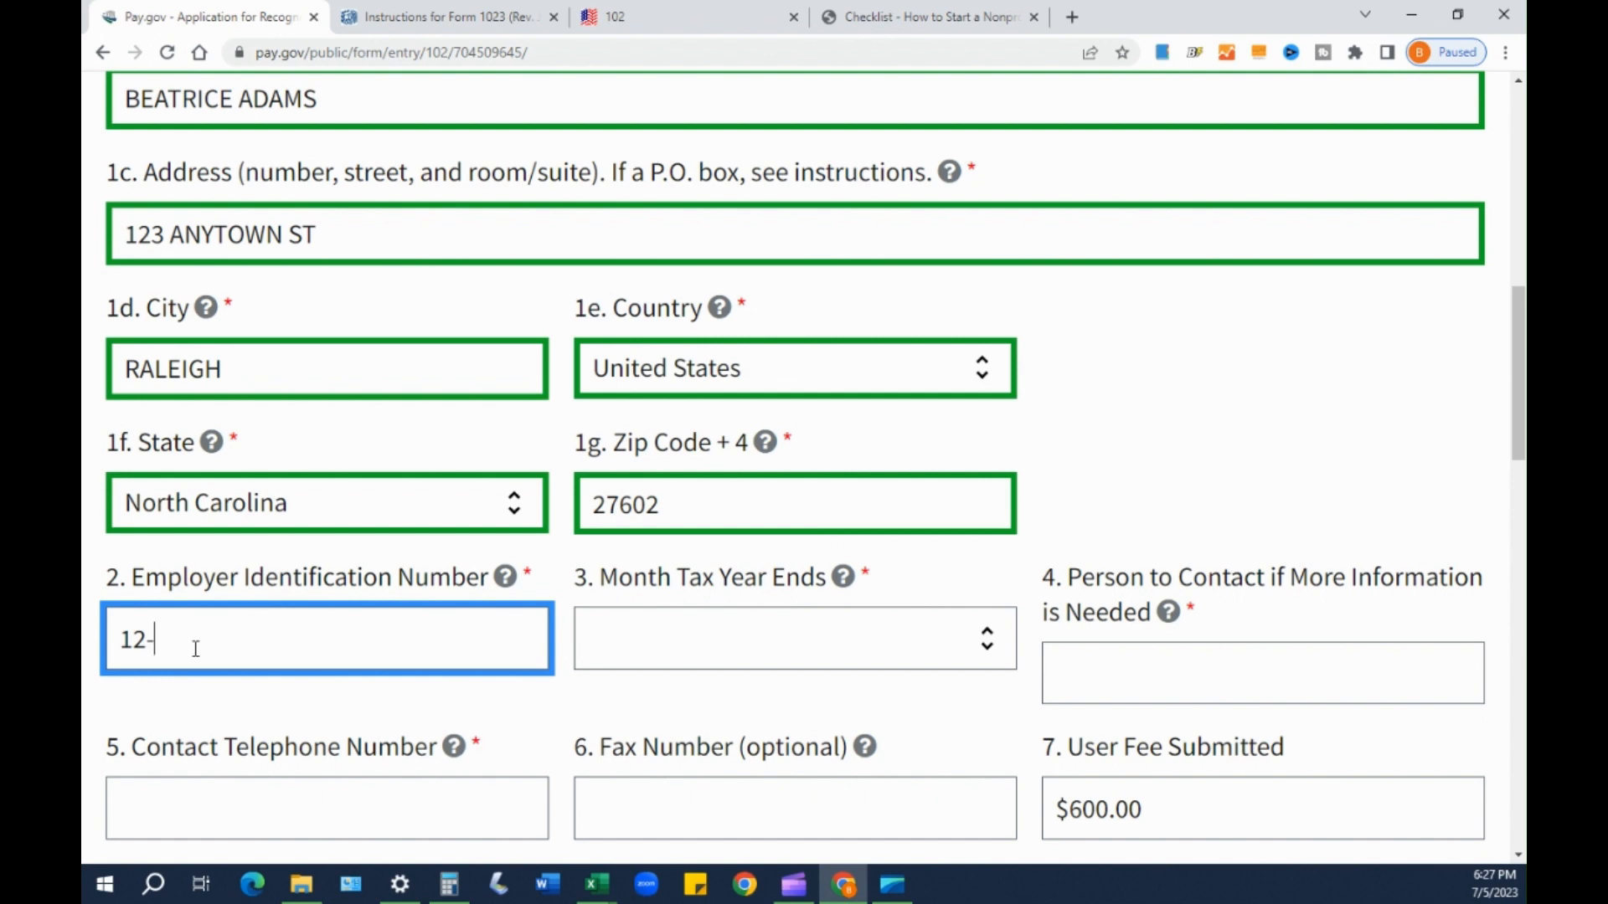
pyautogui.write('3456789')
# - Dismiss the tax-year-end month list unchanged and return to the flagged EIN field
pyautogui.click(628, 639)
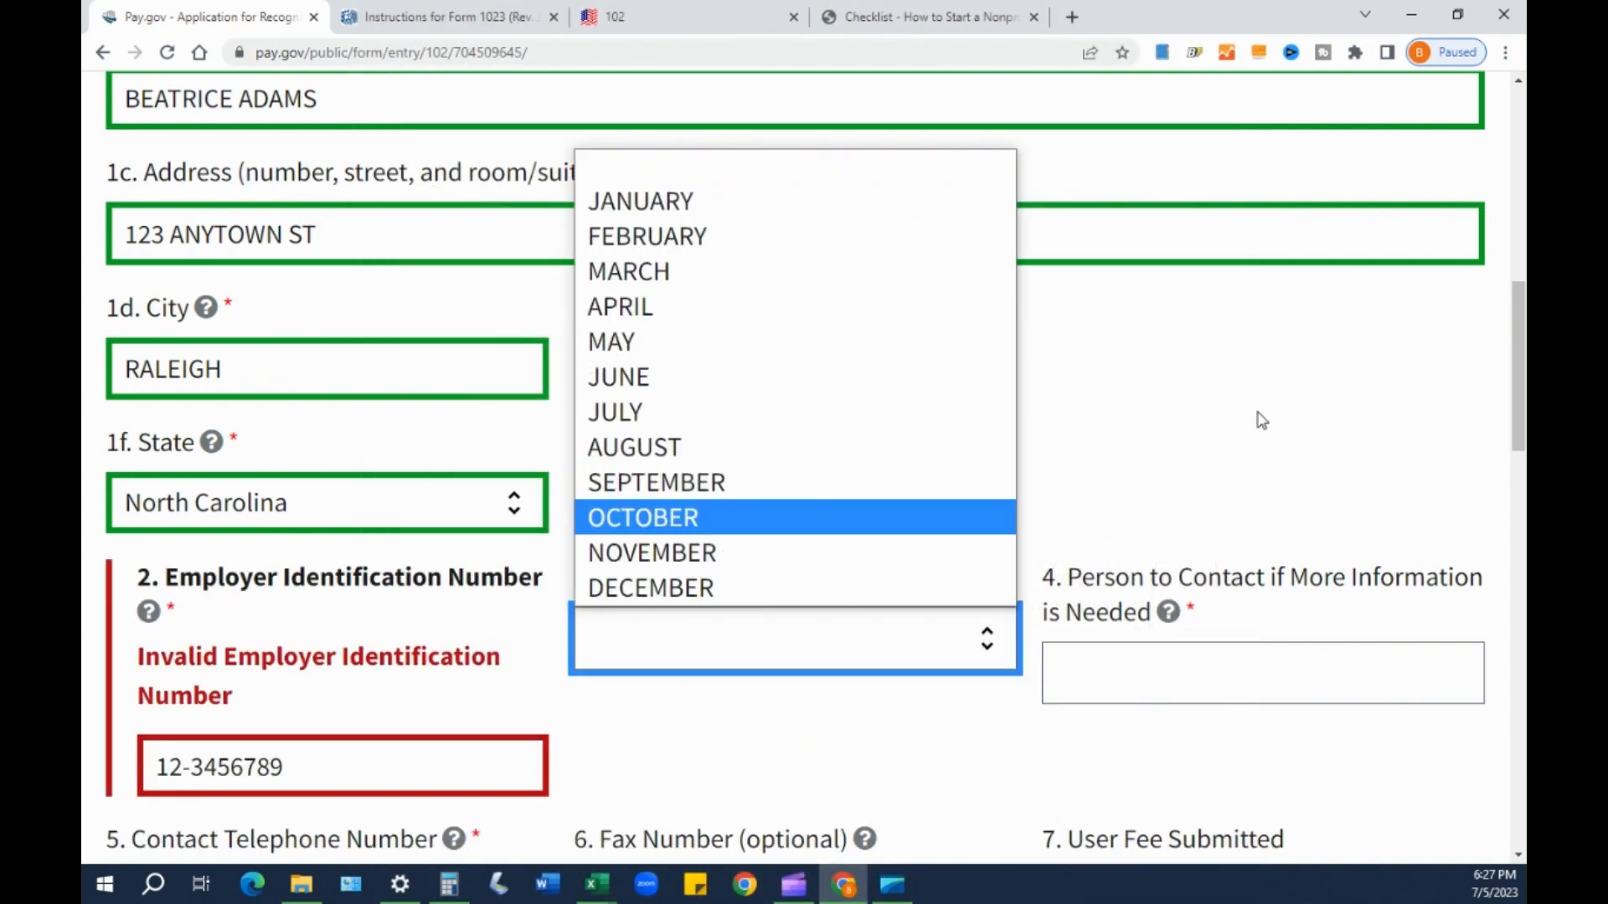
pyautogui.click(1196, 420)
pyautogui.scroll(-1, 1200, 422)
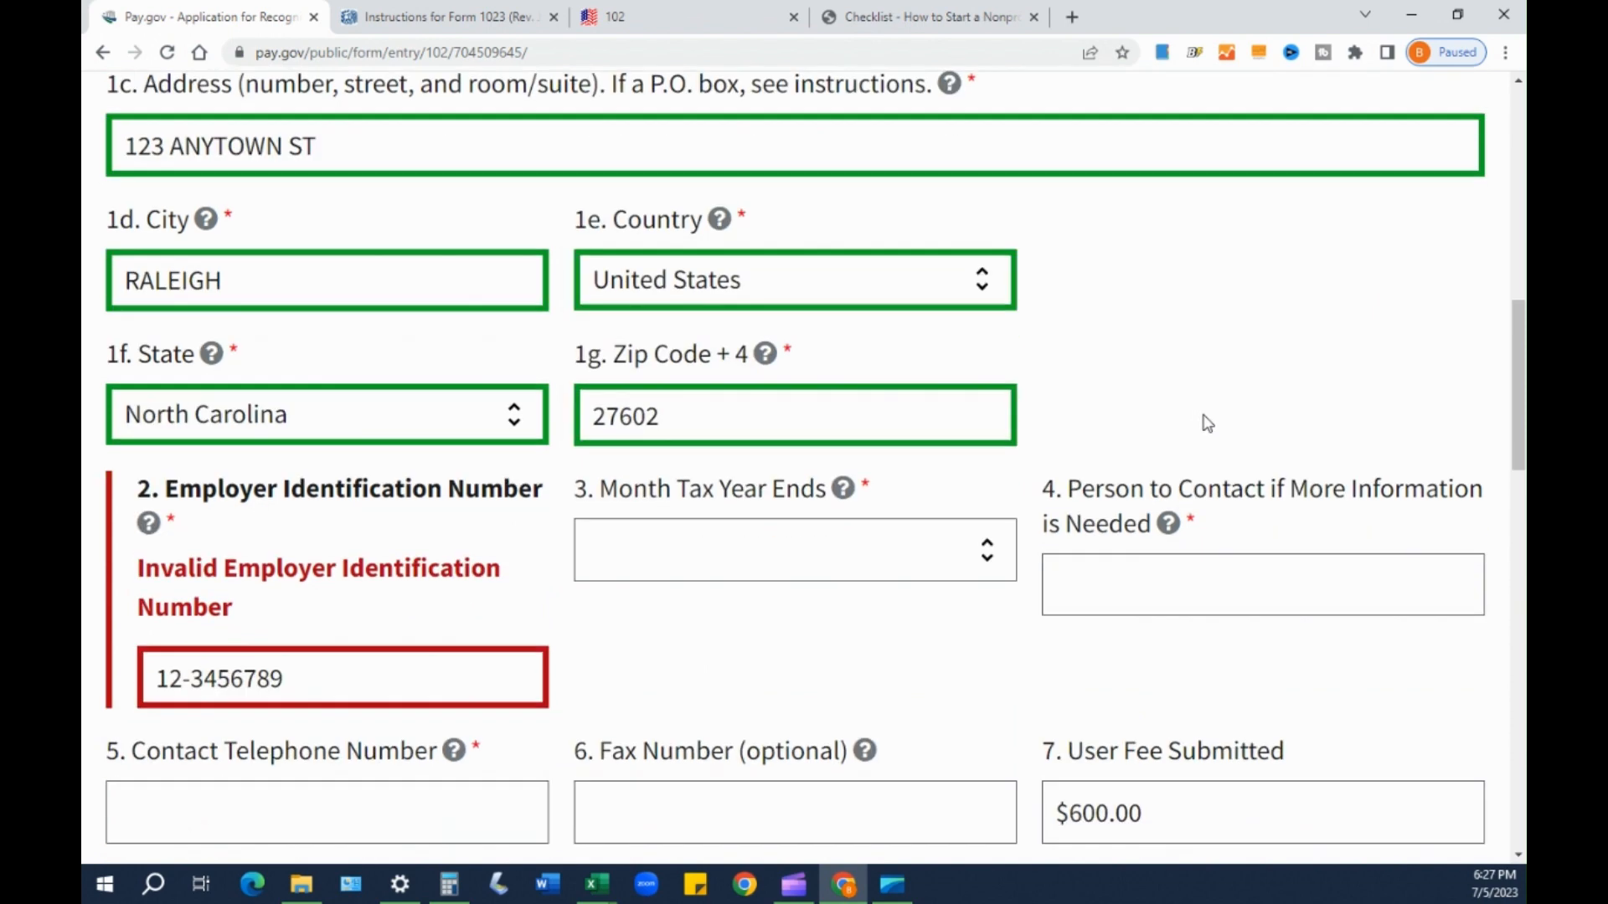
pyautogui.click(314, 658)
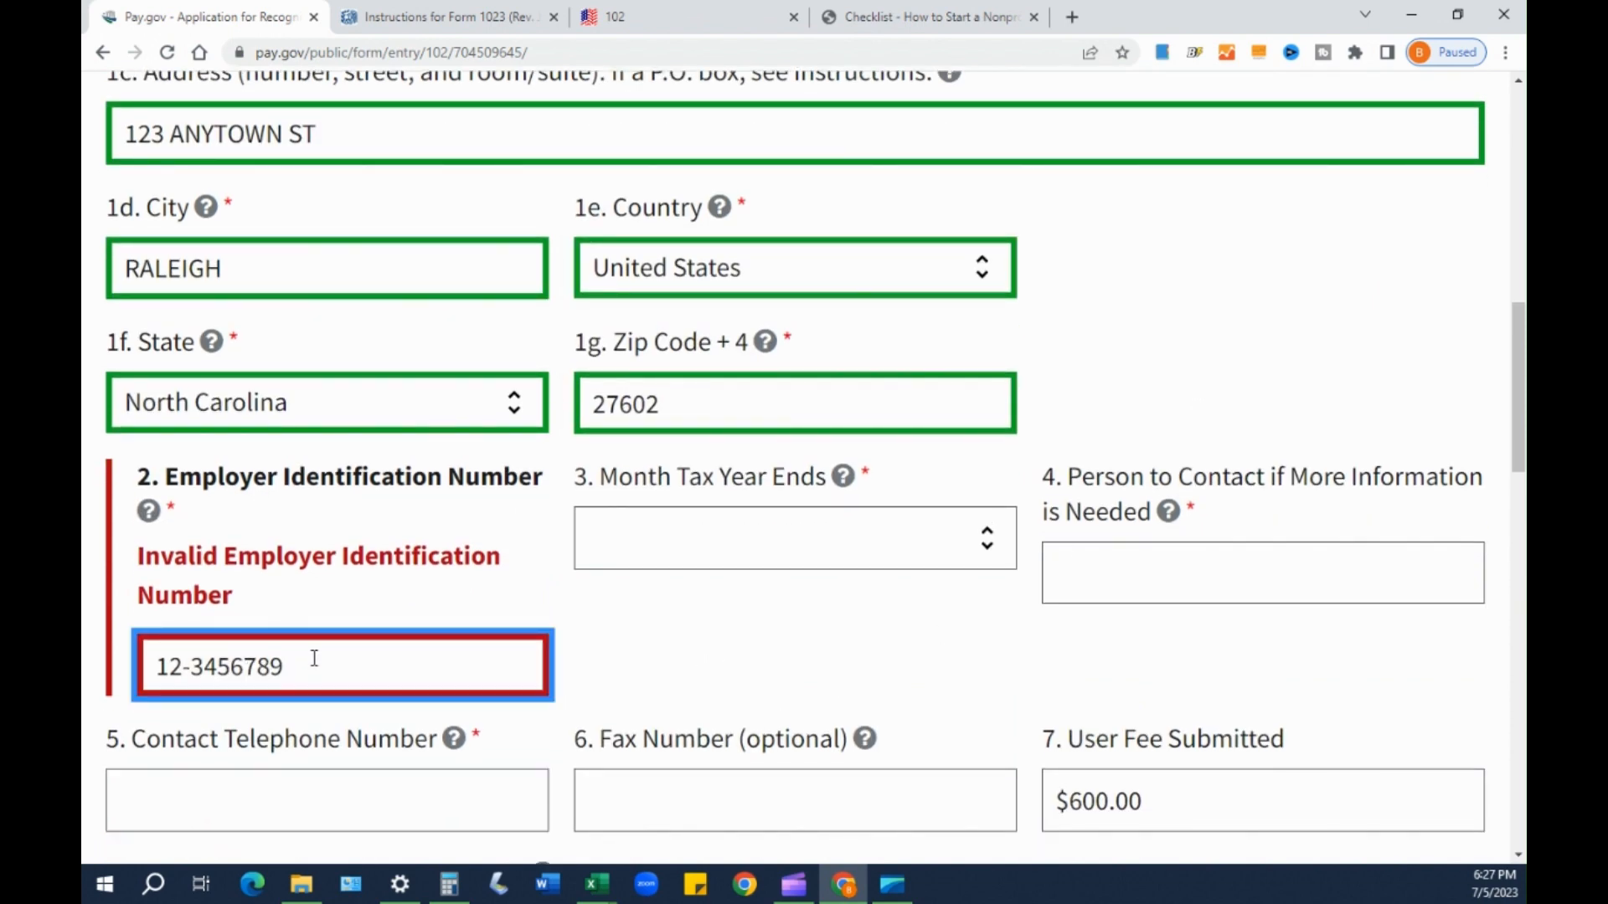
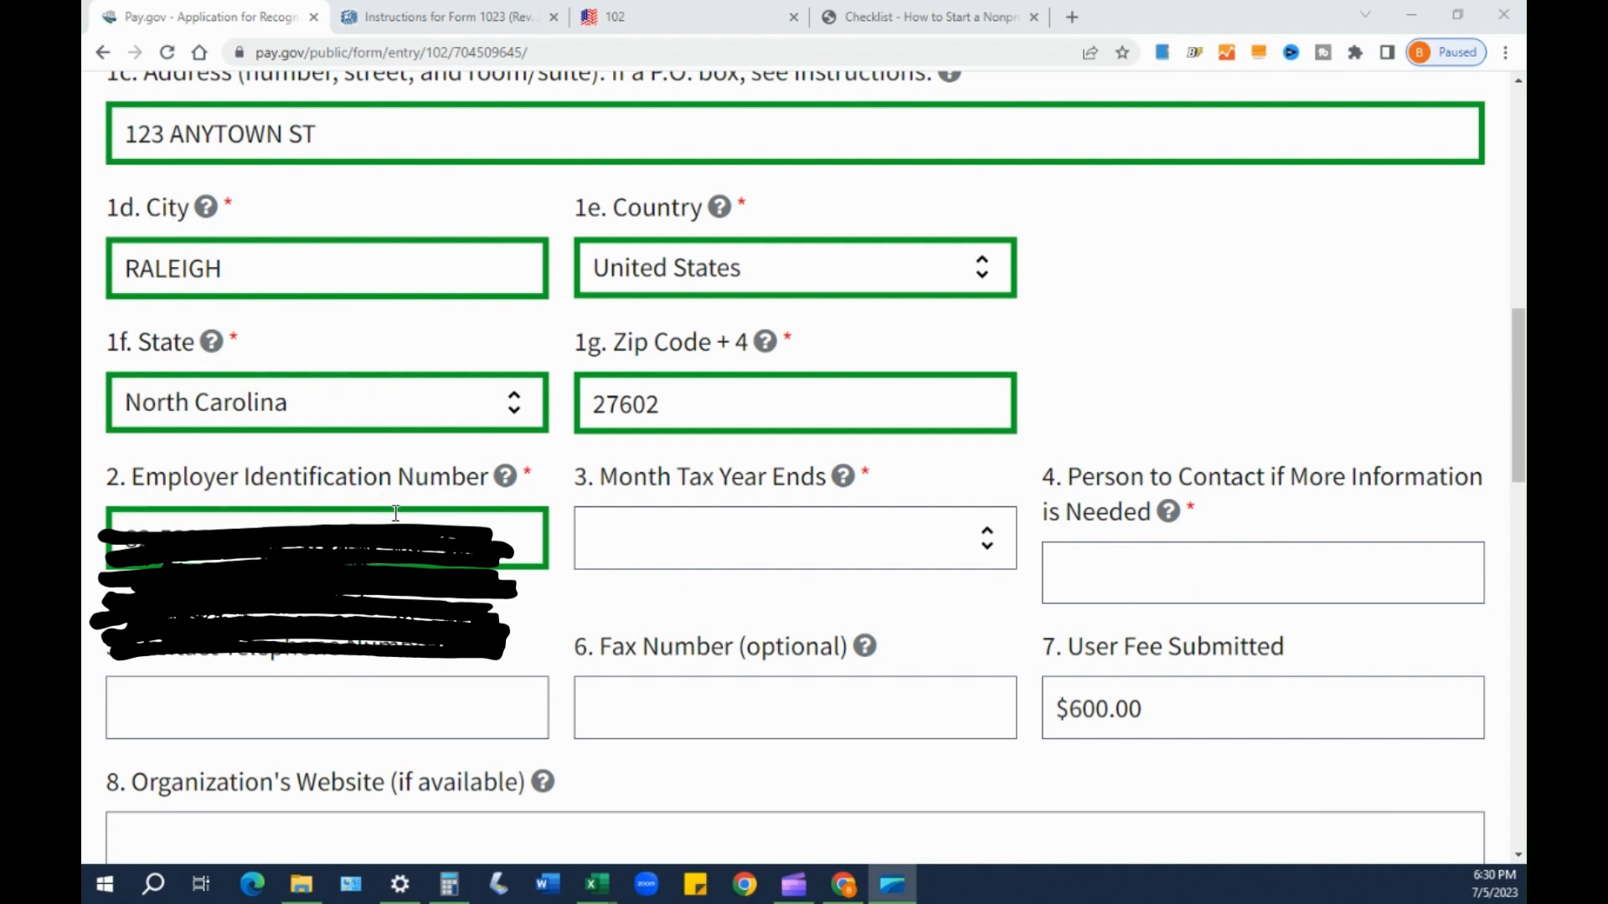
# - Clear the Employer Identification Number field, retype the organization's EIN, and click off the field
pyautogui.moveTo(258, 539); pyautogui.dragTo(122, 539)
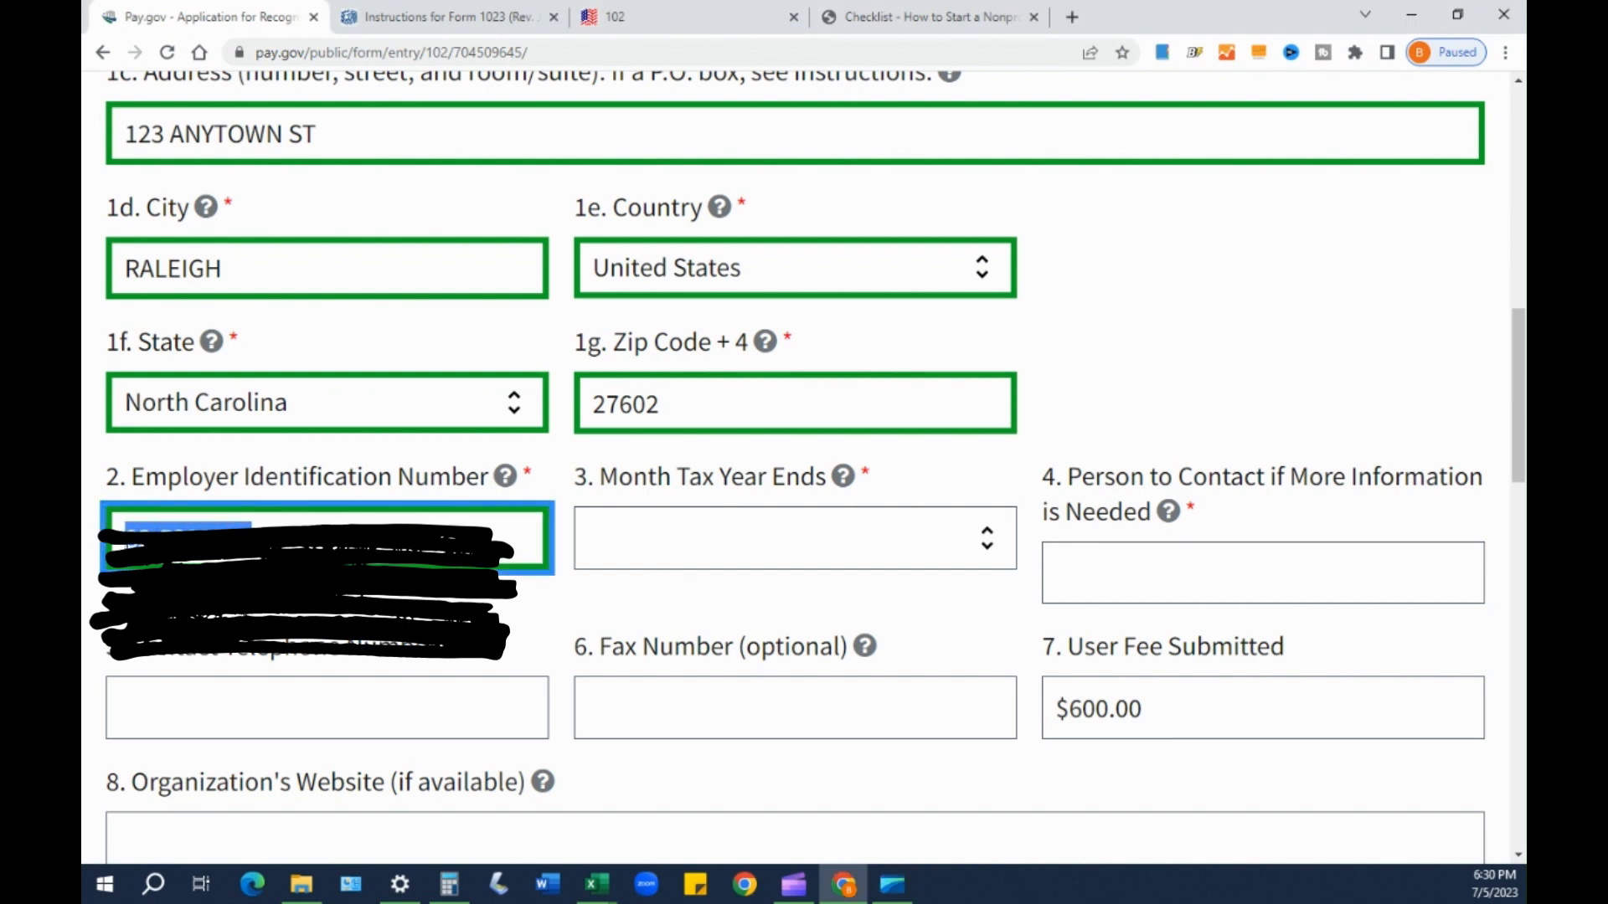
pyautogui.press('BackSpace')
pyautogui.moveTo(253, 538); pyautogui.dragTo(123, 538)
pyautogui.click(186, 528)
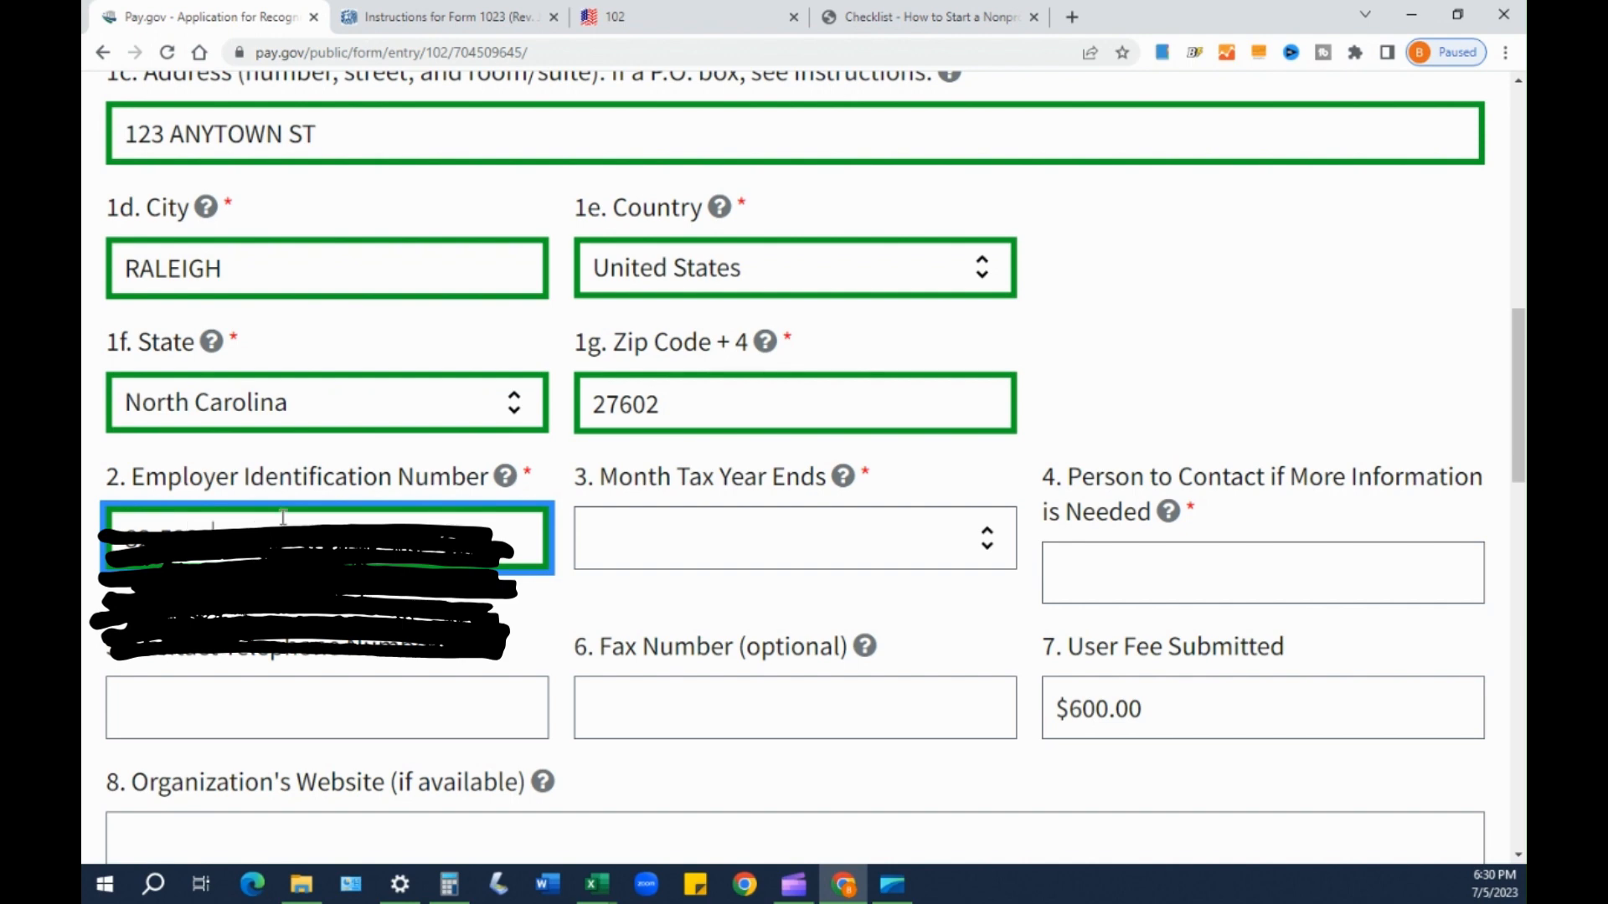
pyautogui.press('BackSpace')
pyautogui.press('BackSpace')
pyautogui.write('12-3')
pyautogui.moveTo(159, 540); pyautogui.dragTo(103, 544)
pyautogui.click(170, 476)
pyautogui.click(176, 476)
pyautogui.click(1083, 438)
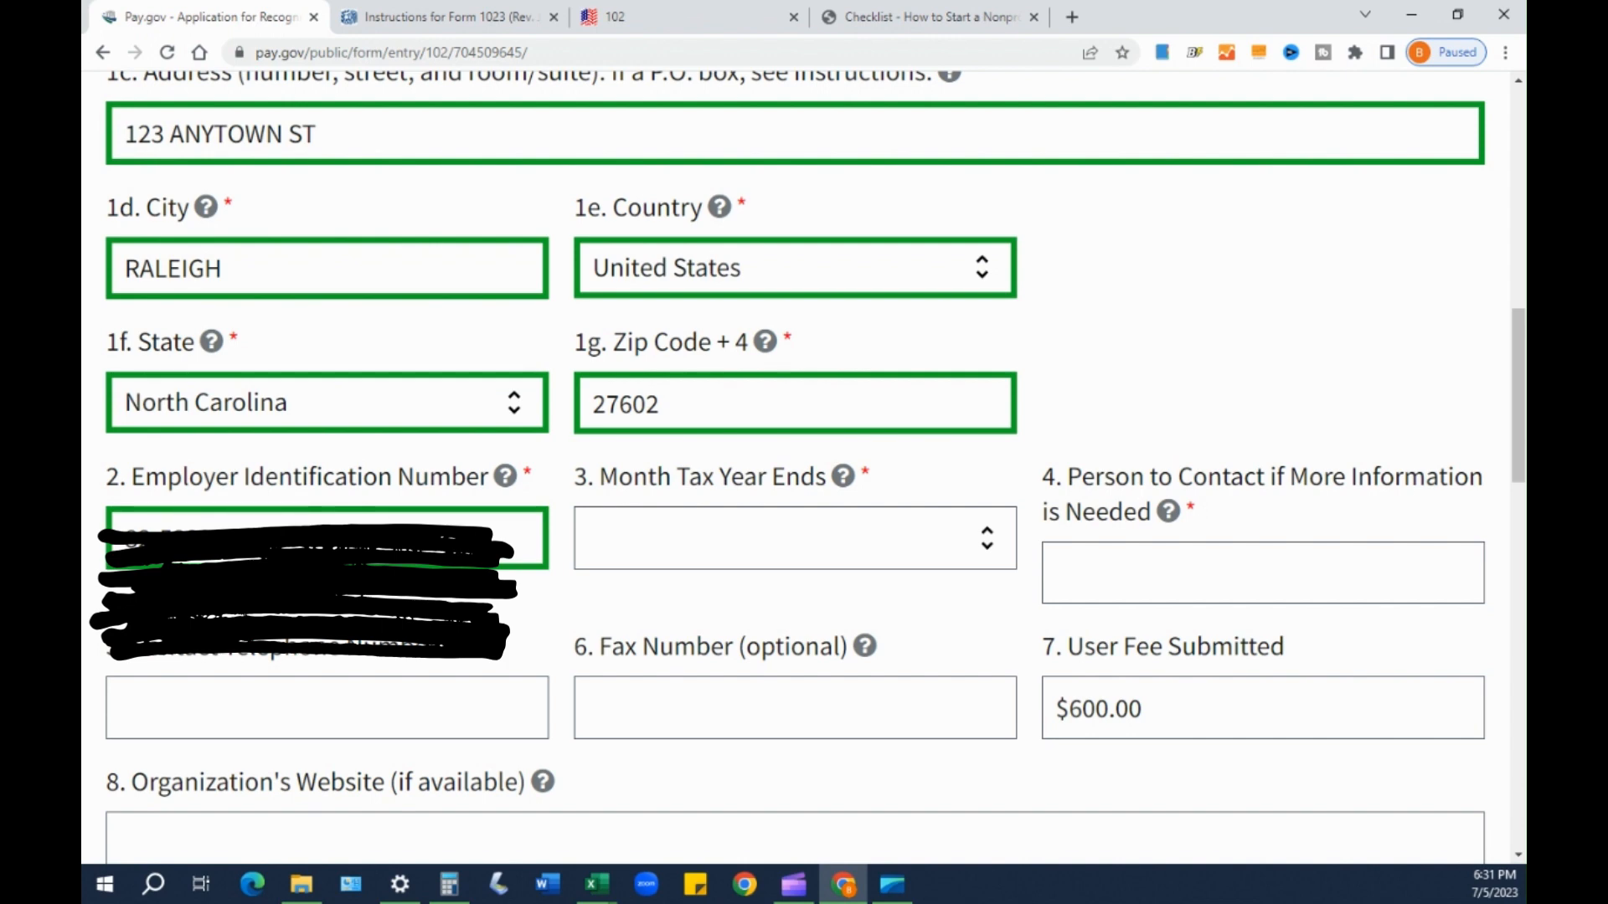
pyautogui.moveTo(844, 484)
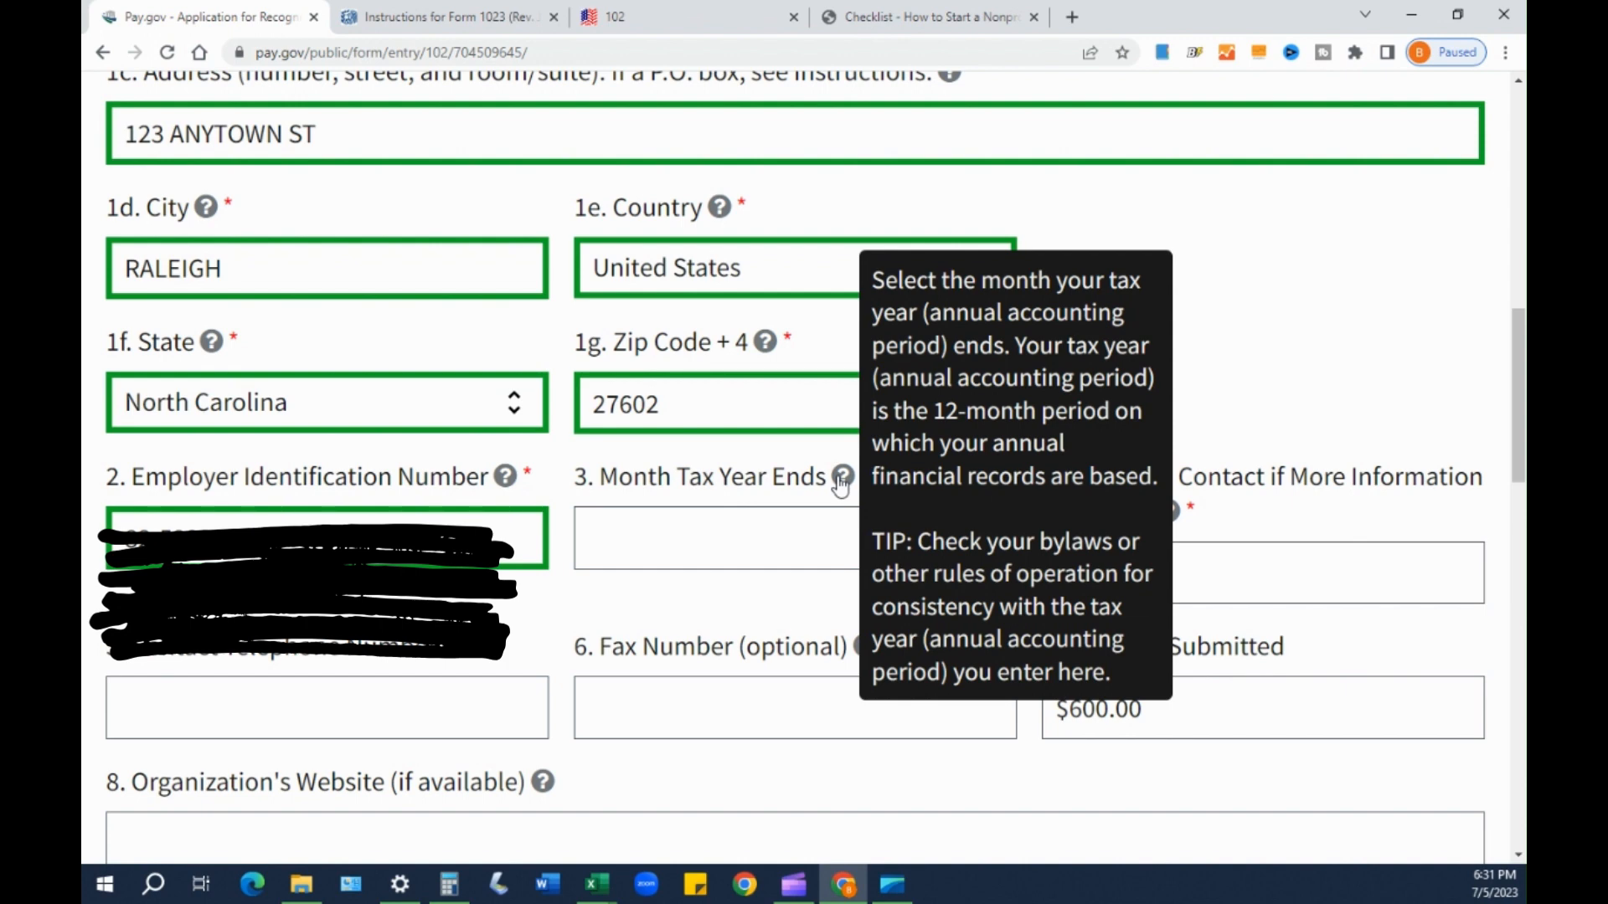
# - Open the Month Tax Year Ends dropdown
pyautogui.click(669, 551)
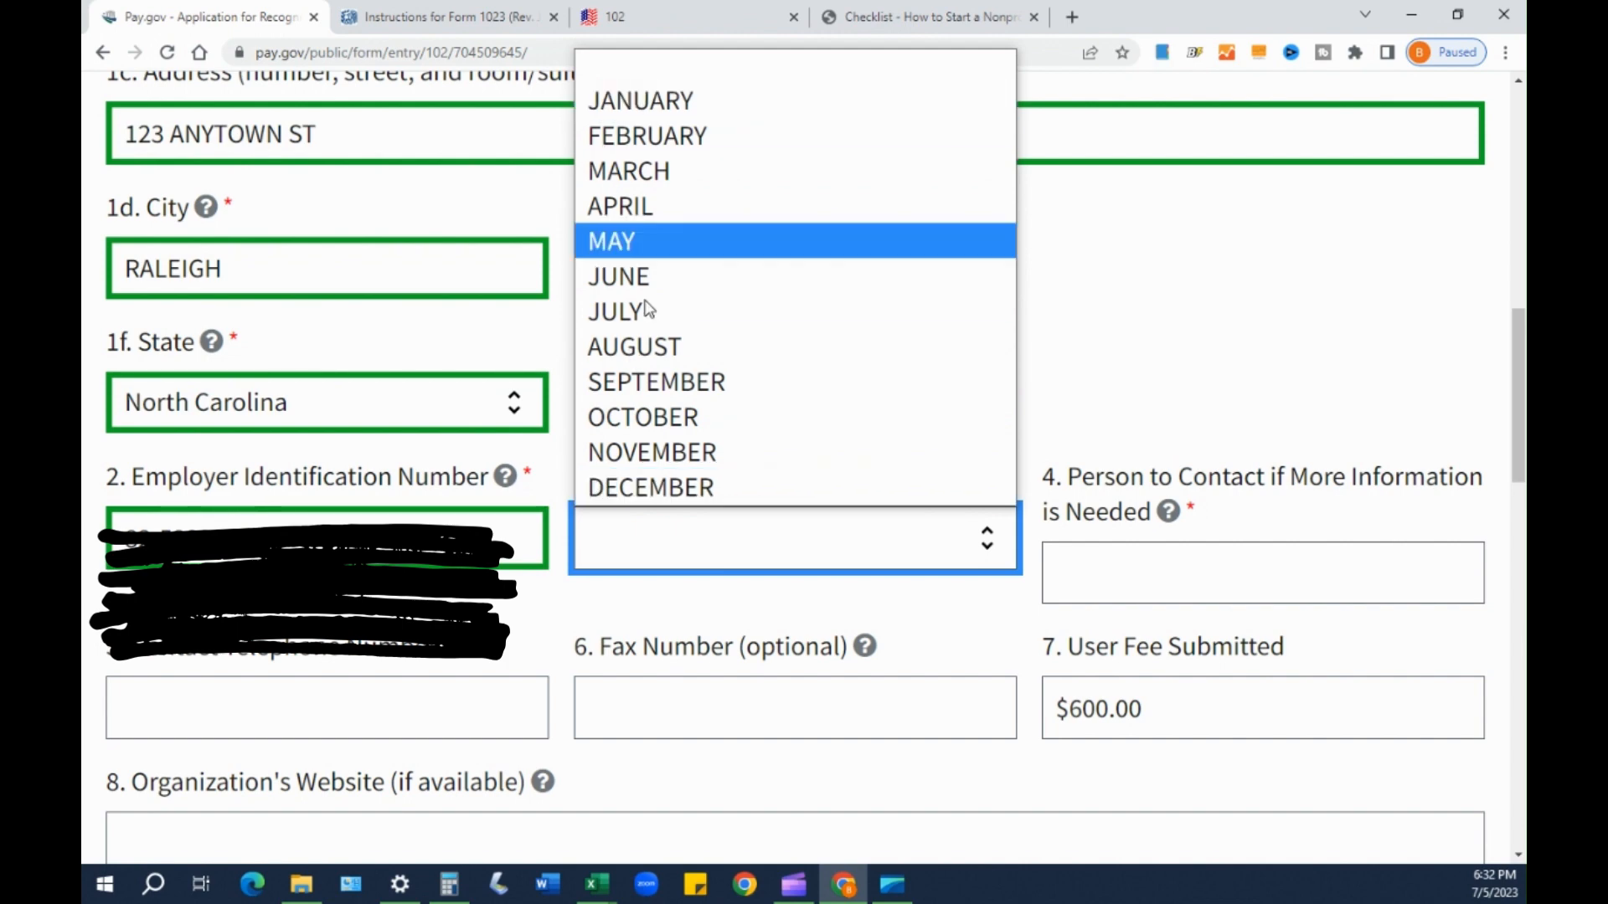
# - Set Month Tax Year Ends to DECEMBER, confirming it a second time
pyautogui.click(648, 494)
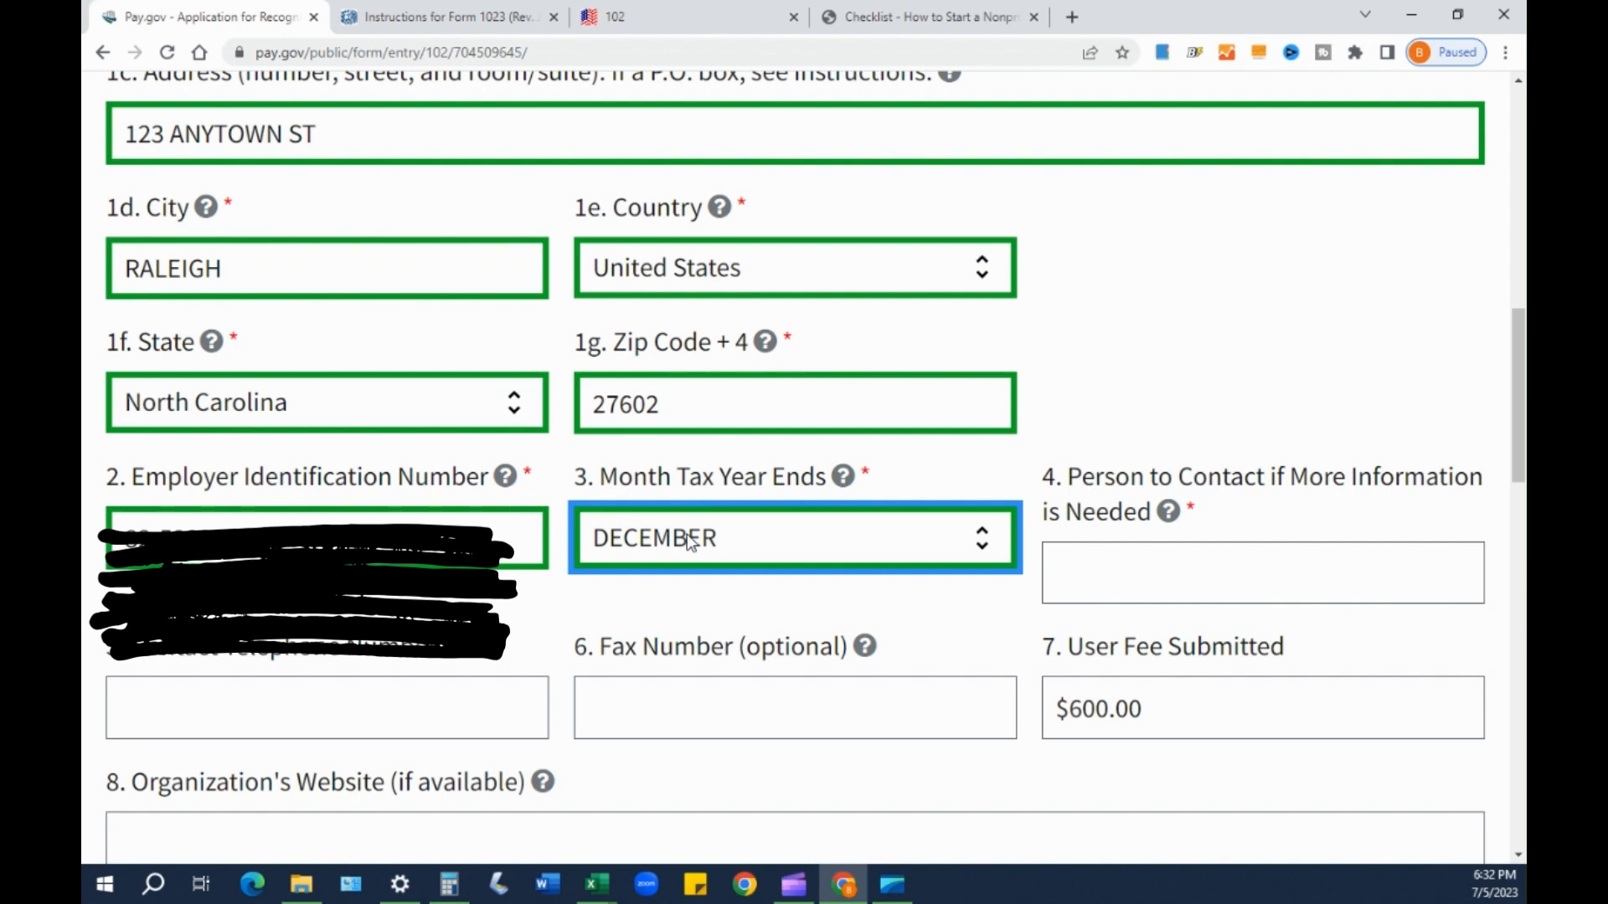
pyautogui.click(732, 551)
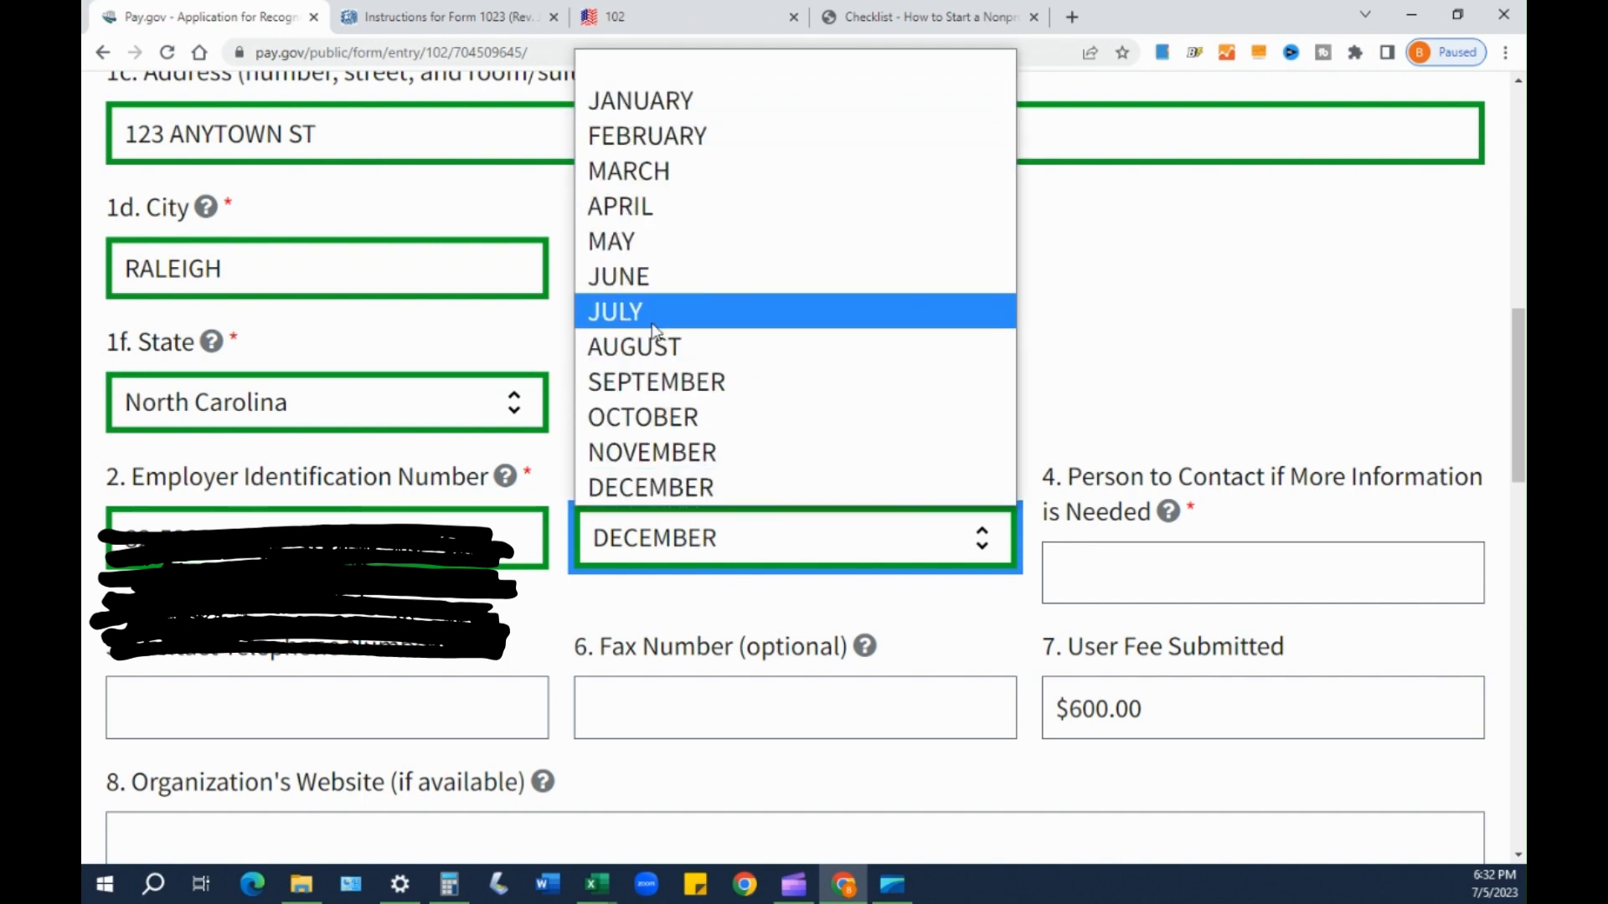
pyautogui.click(651, 487)
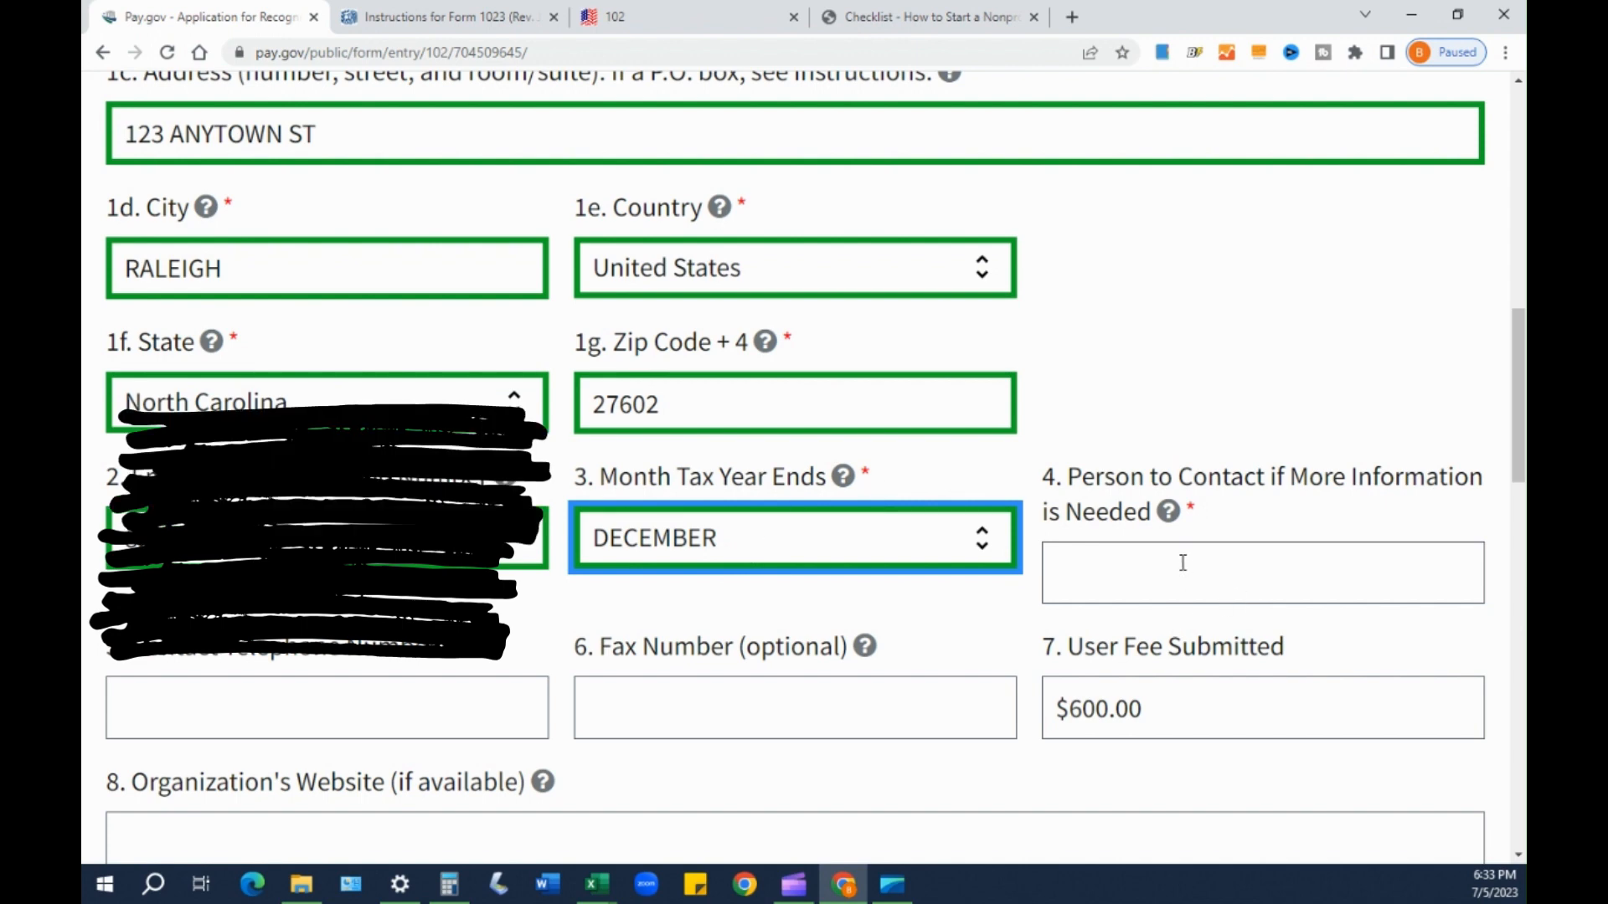
pyautogui.scroll(-1, 1181, 557)
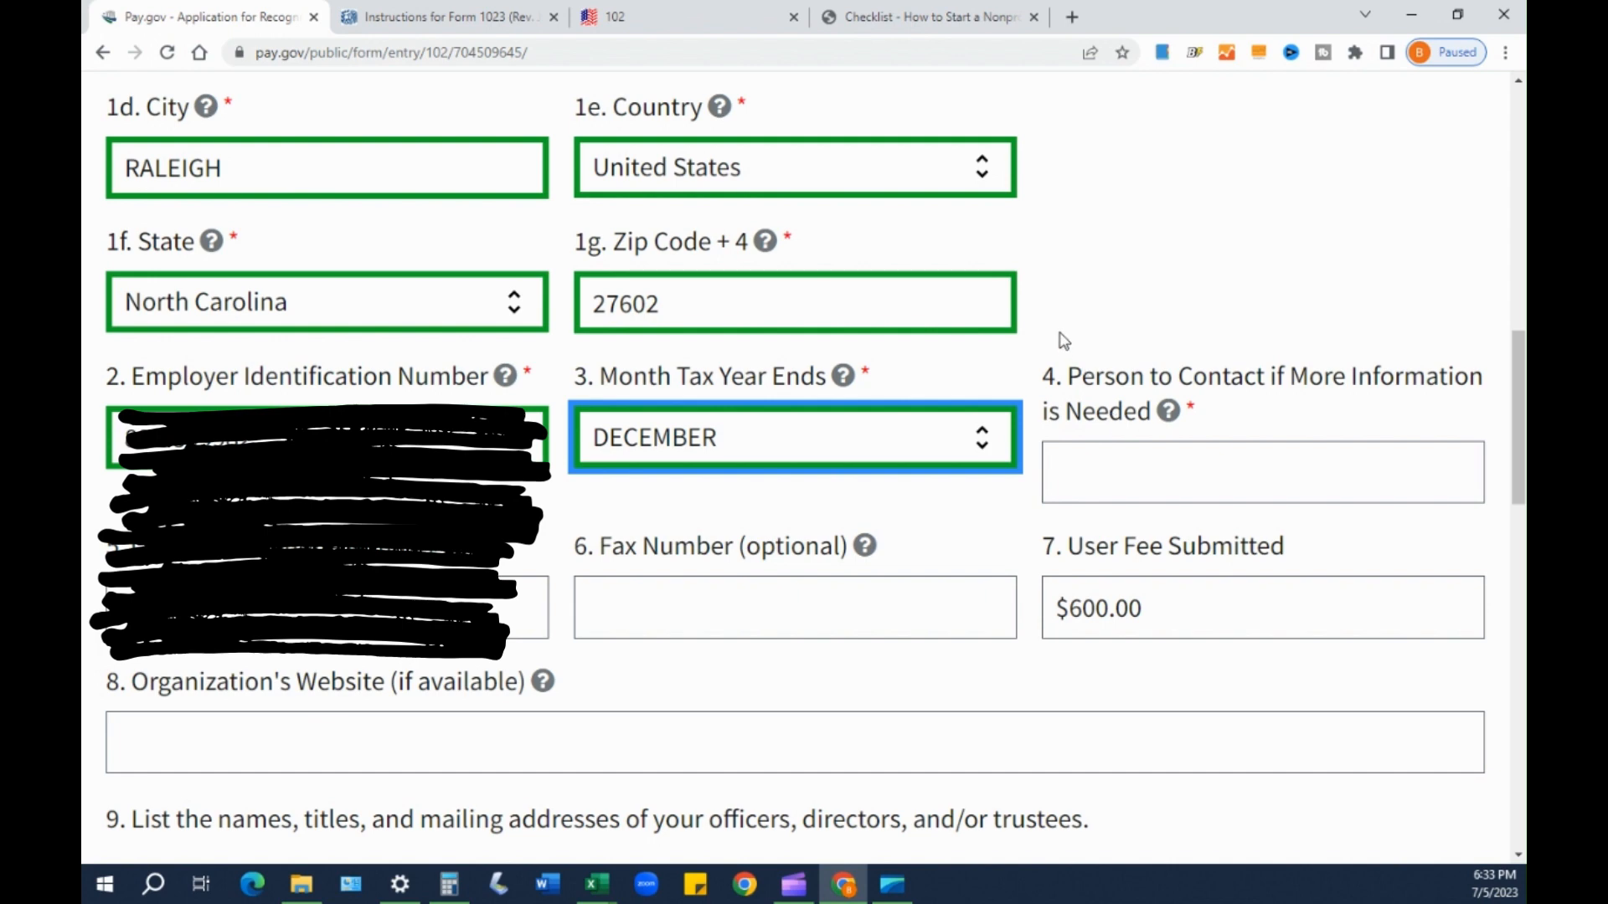
pyautogui.scroll(2, 1130, 391)
pyautogui.scroll(2, 1130, 391)
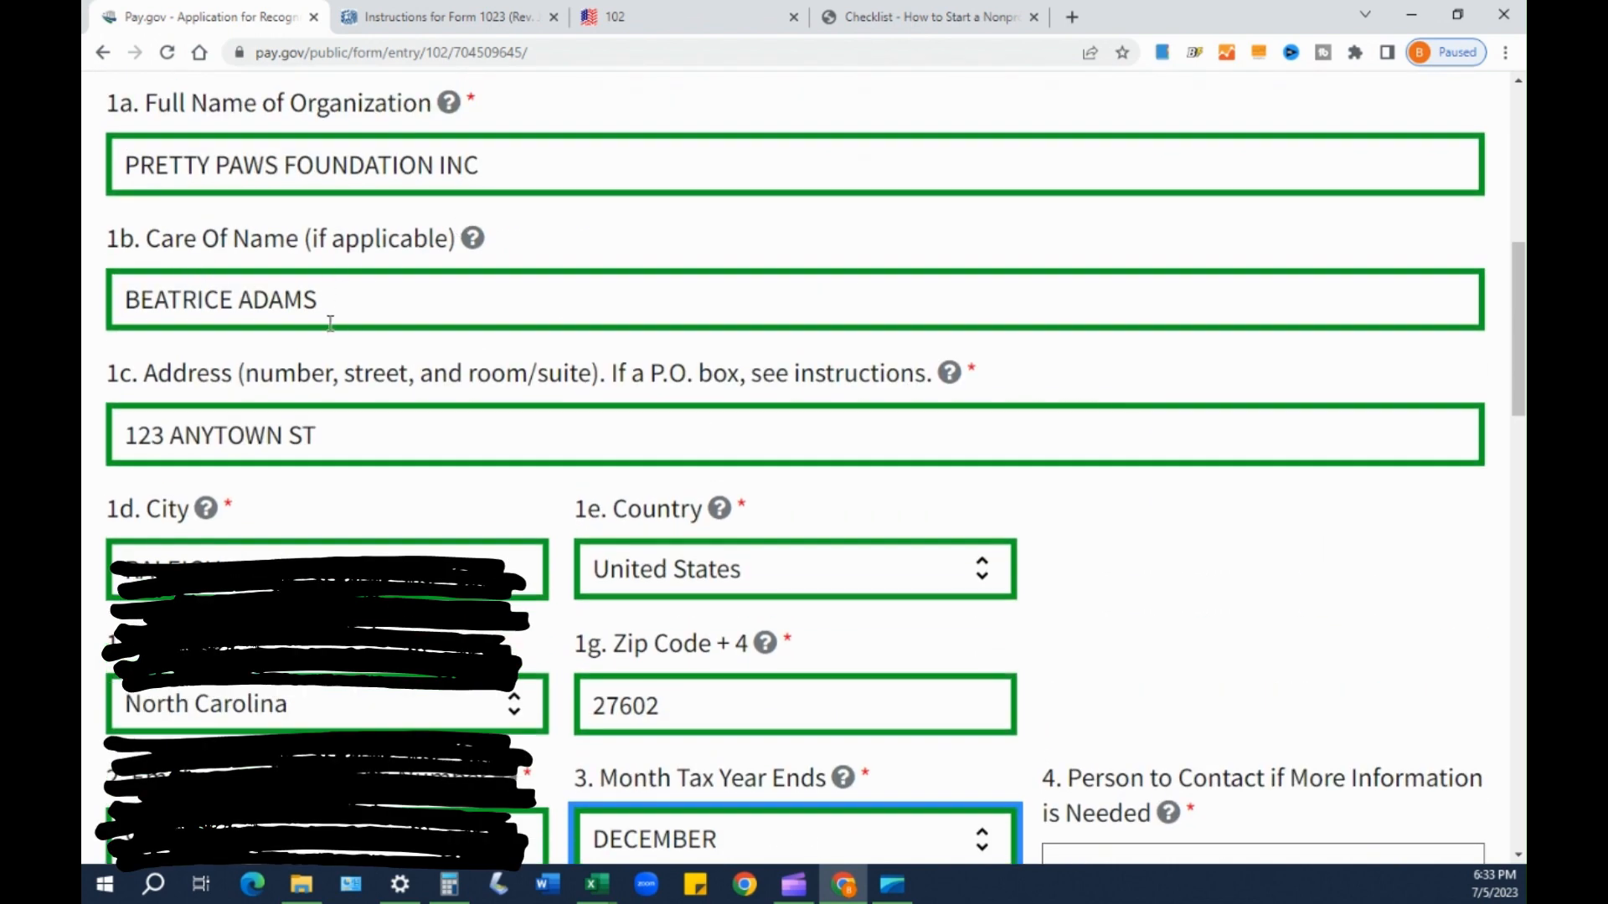
pyautogui.moveTo(342, 302); pyautogui.dragTo(156, 299)
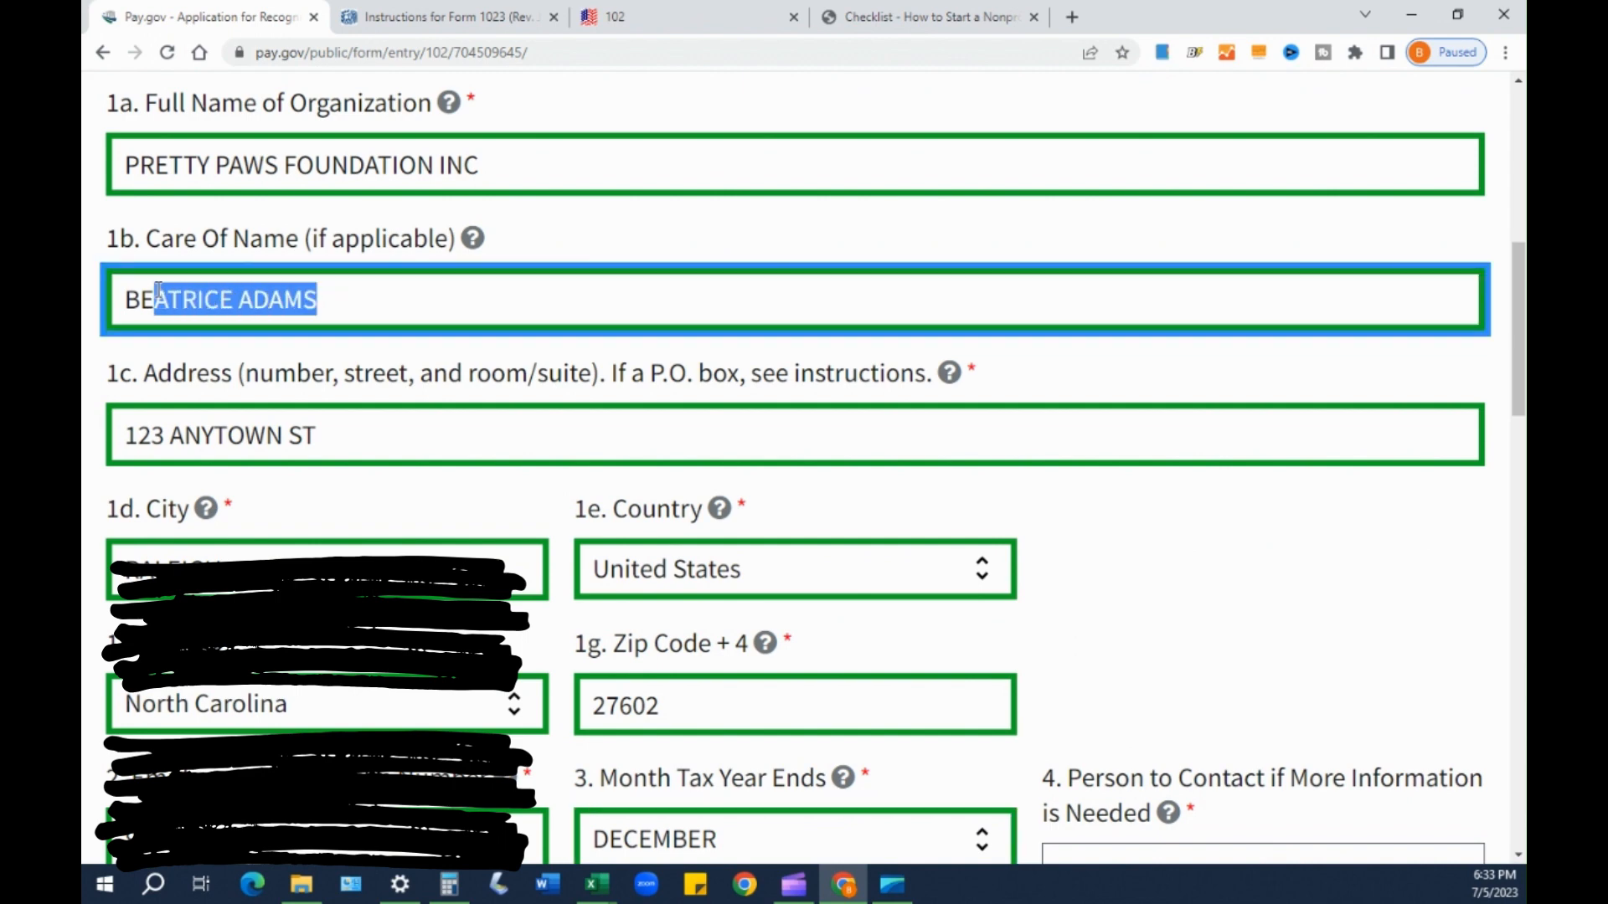
pyautogui.click(1262, 692)
pyautogui.scroll(-1, 1260, 695)
pyautogui.scroll(-2, 1127, 754)
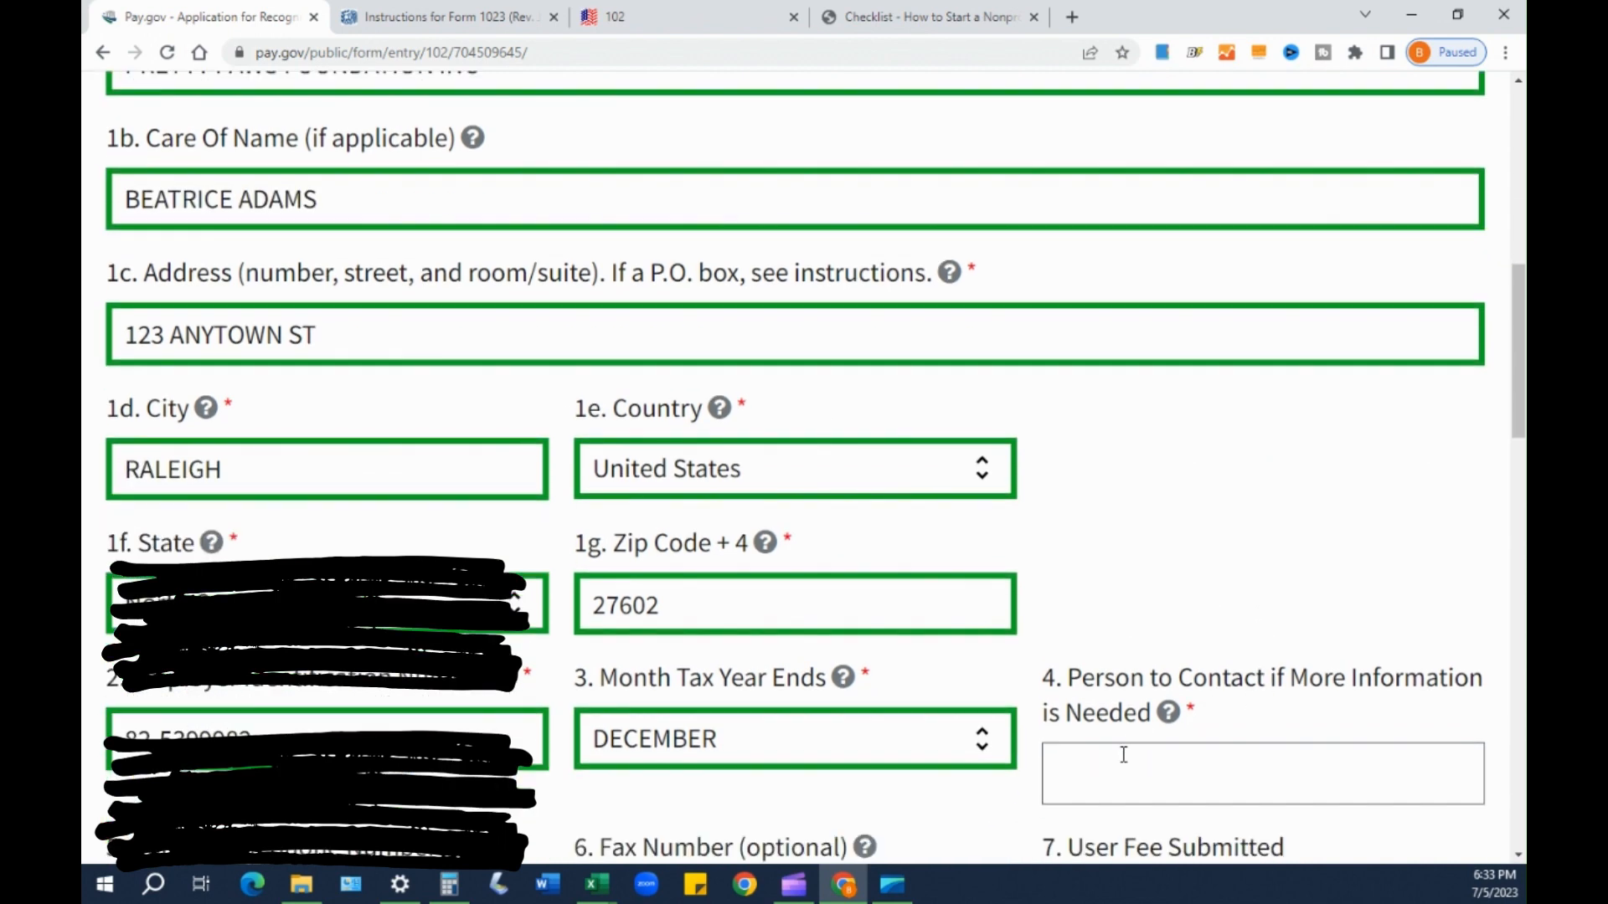
pyautogui.click(1100, 675)
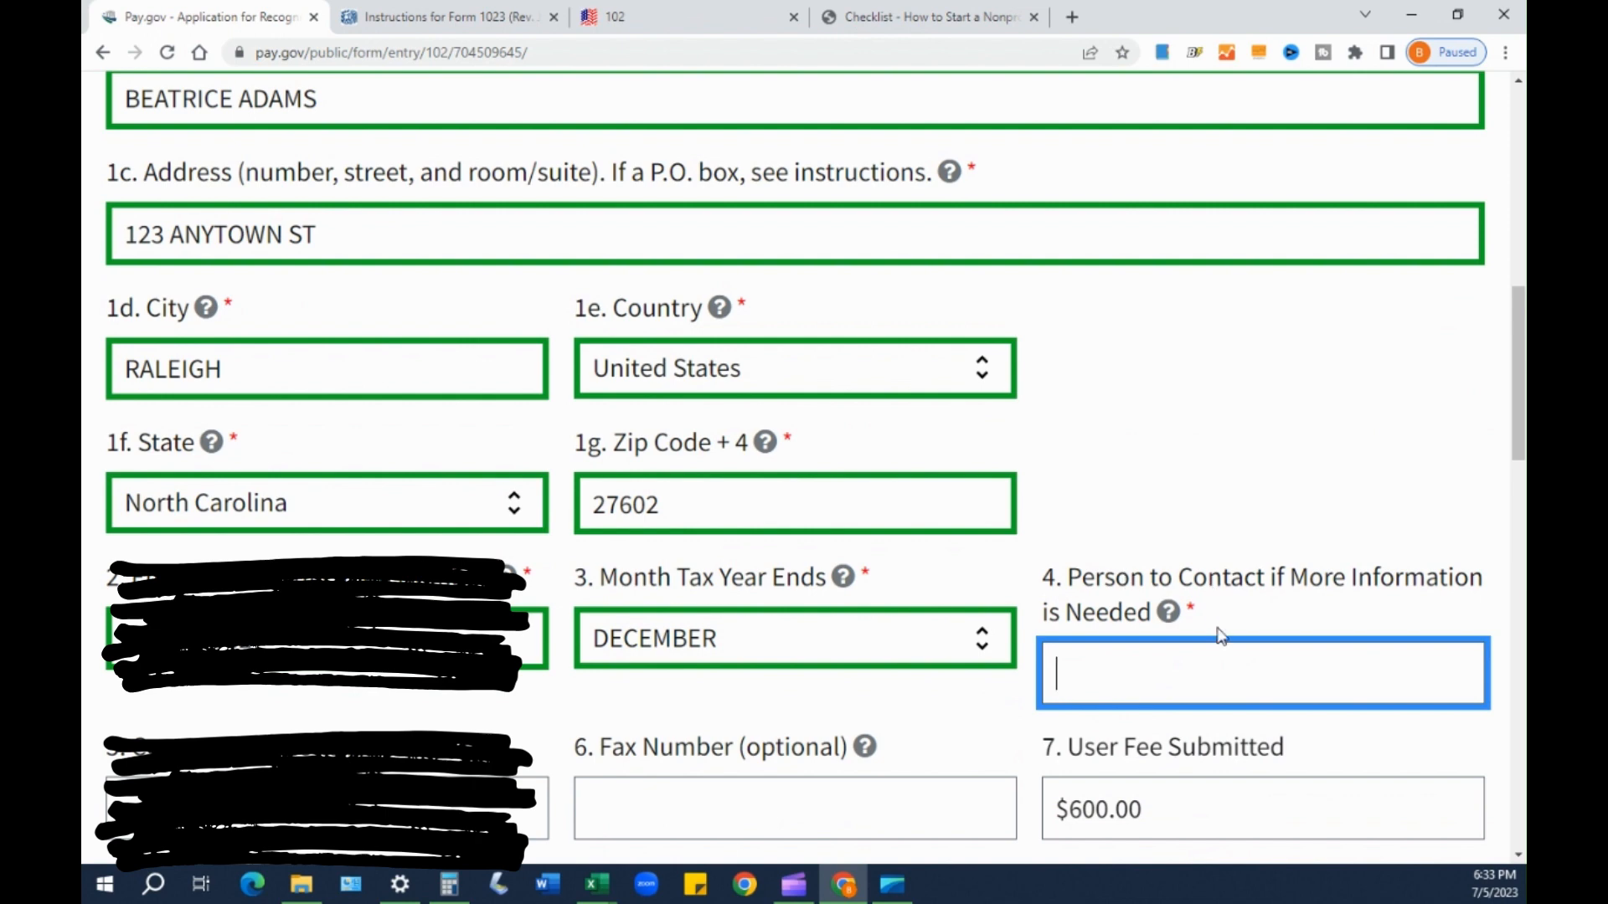
pyautogui.moveTo(1168, 634)
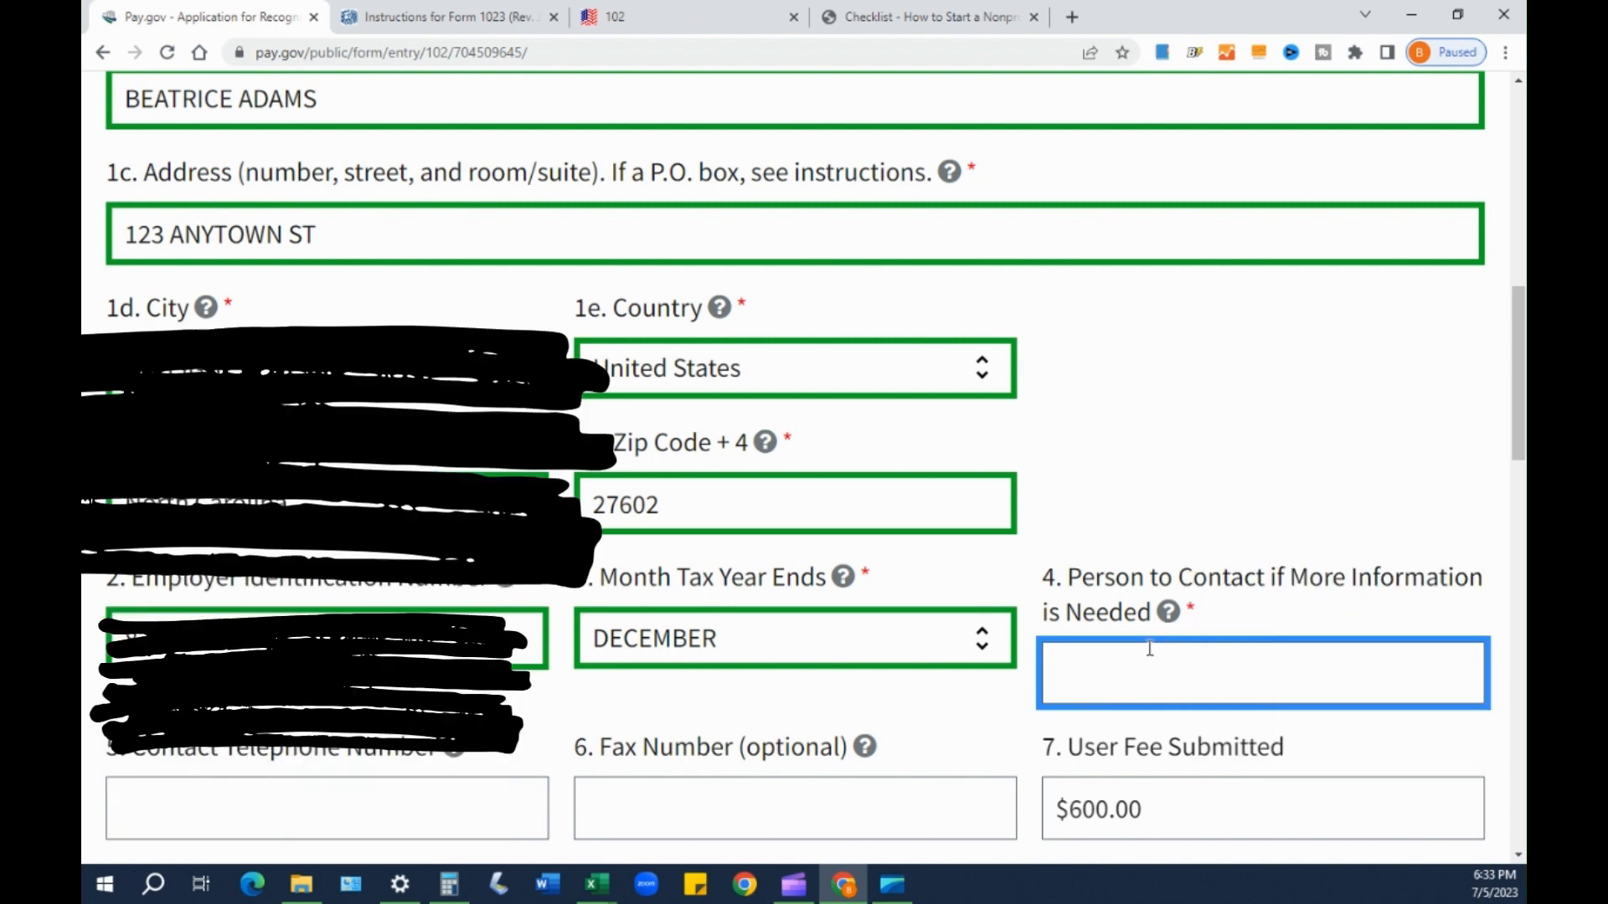
pyautogui.scroll(-1, 1153, 652)
pyautogui.scroll(-3, 1153, 652)
pyautogui.scroll(2, 1117, 563)
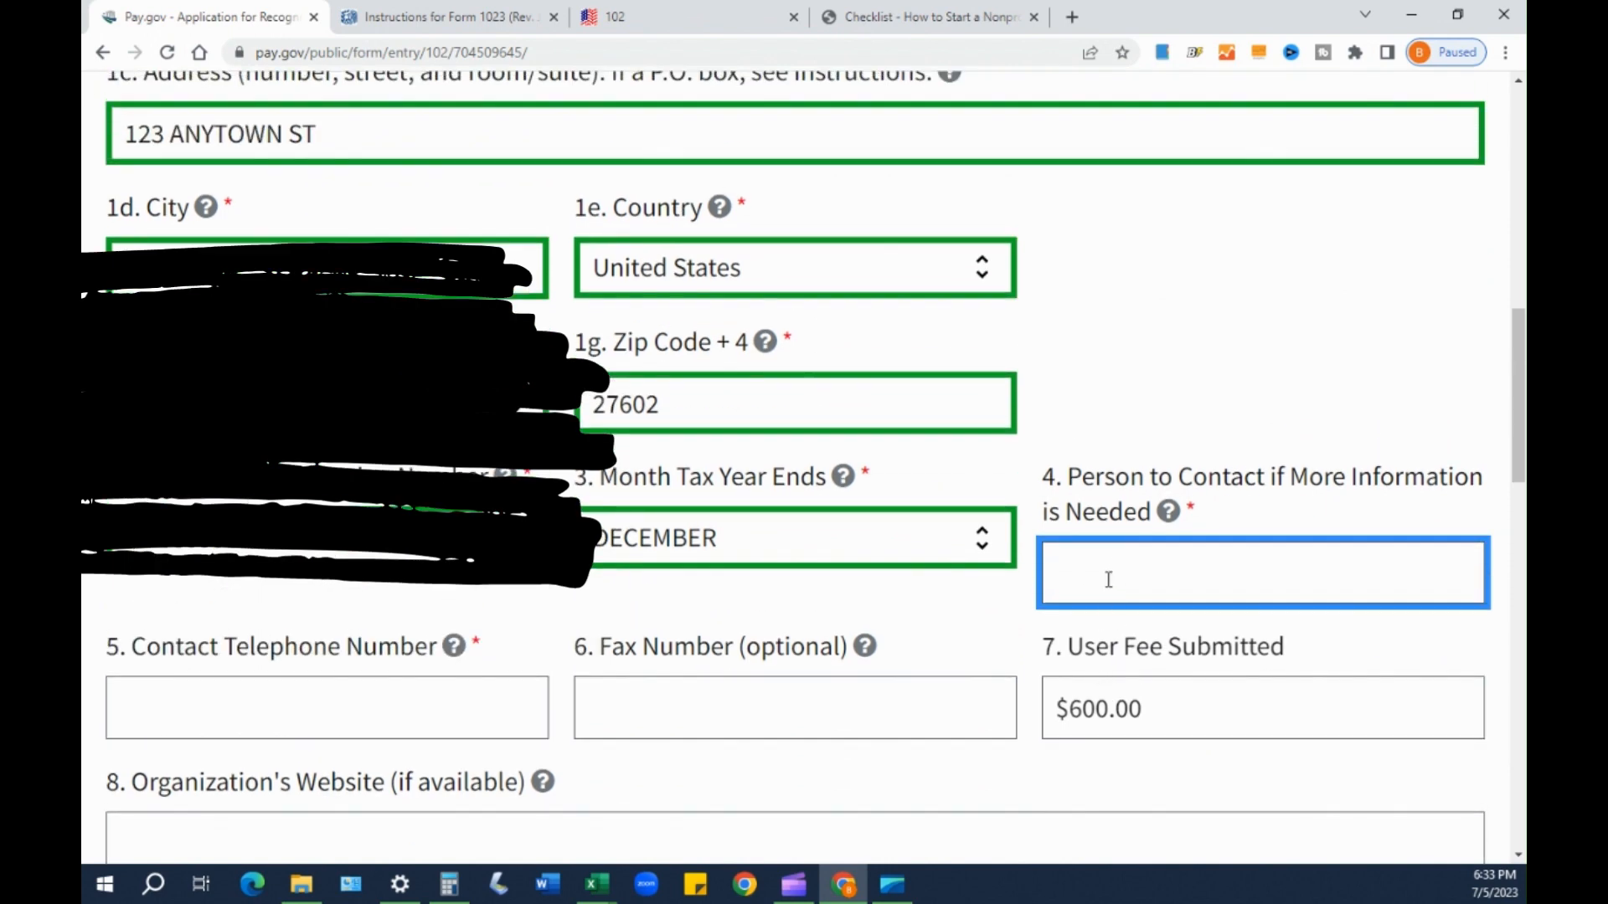
# - Enter the contact person's full name and their 10-digit daytime telephone number
pyautogui.scroll(-1, 1108, 566)
pyautogui.click(285, 583)
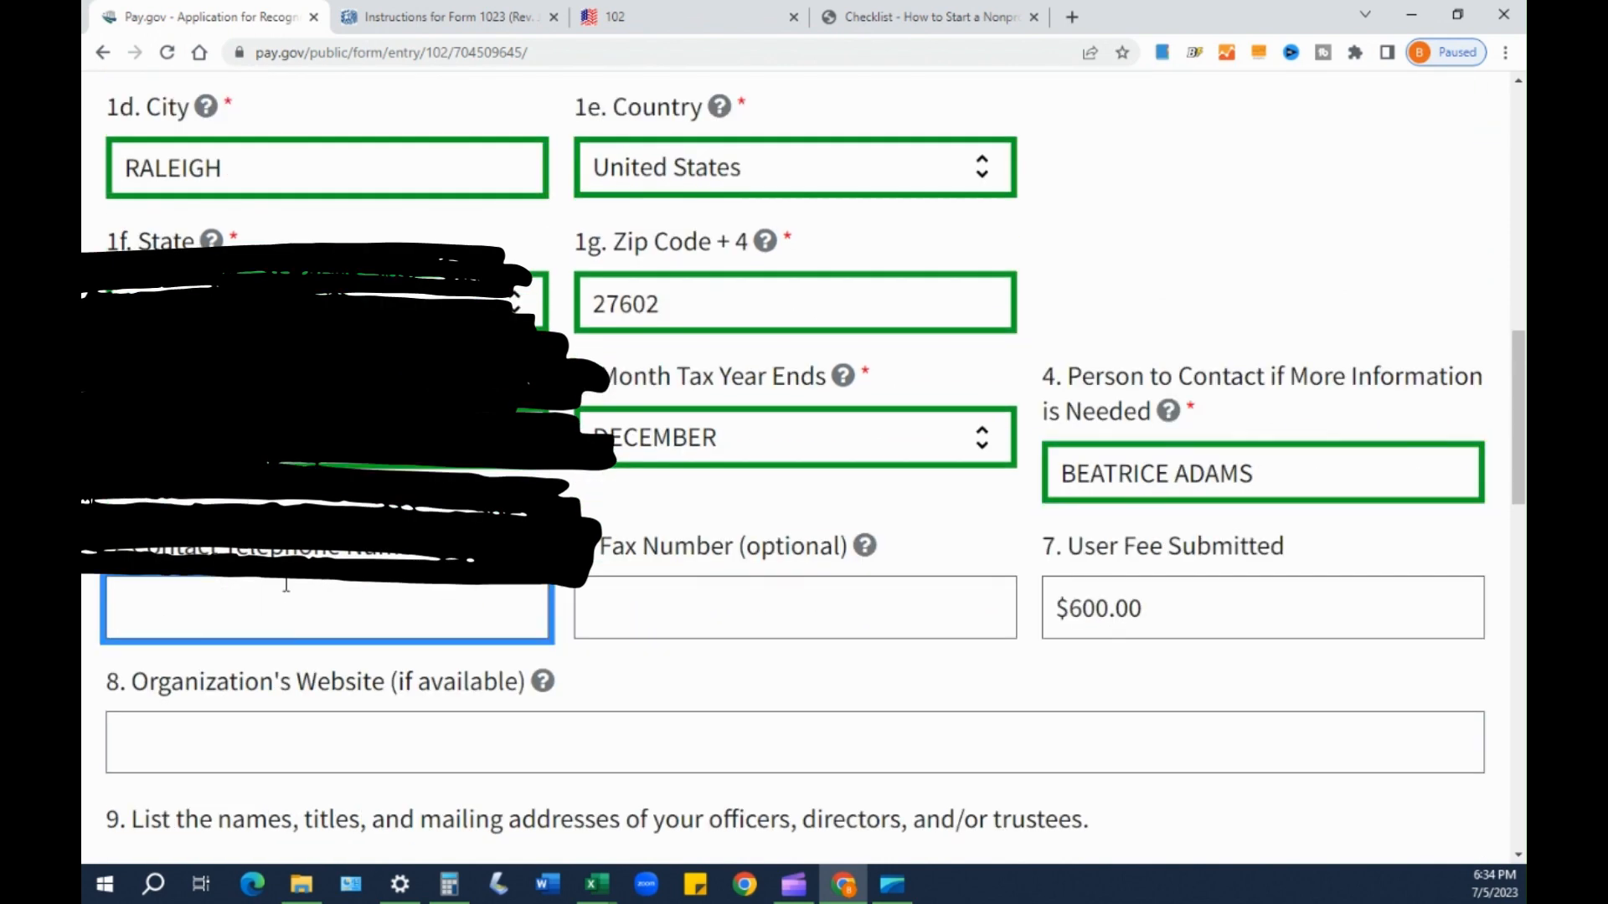
pyautogui.write('9999999999')
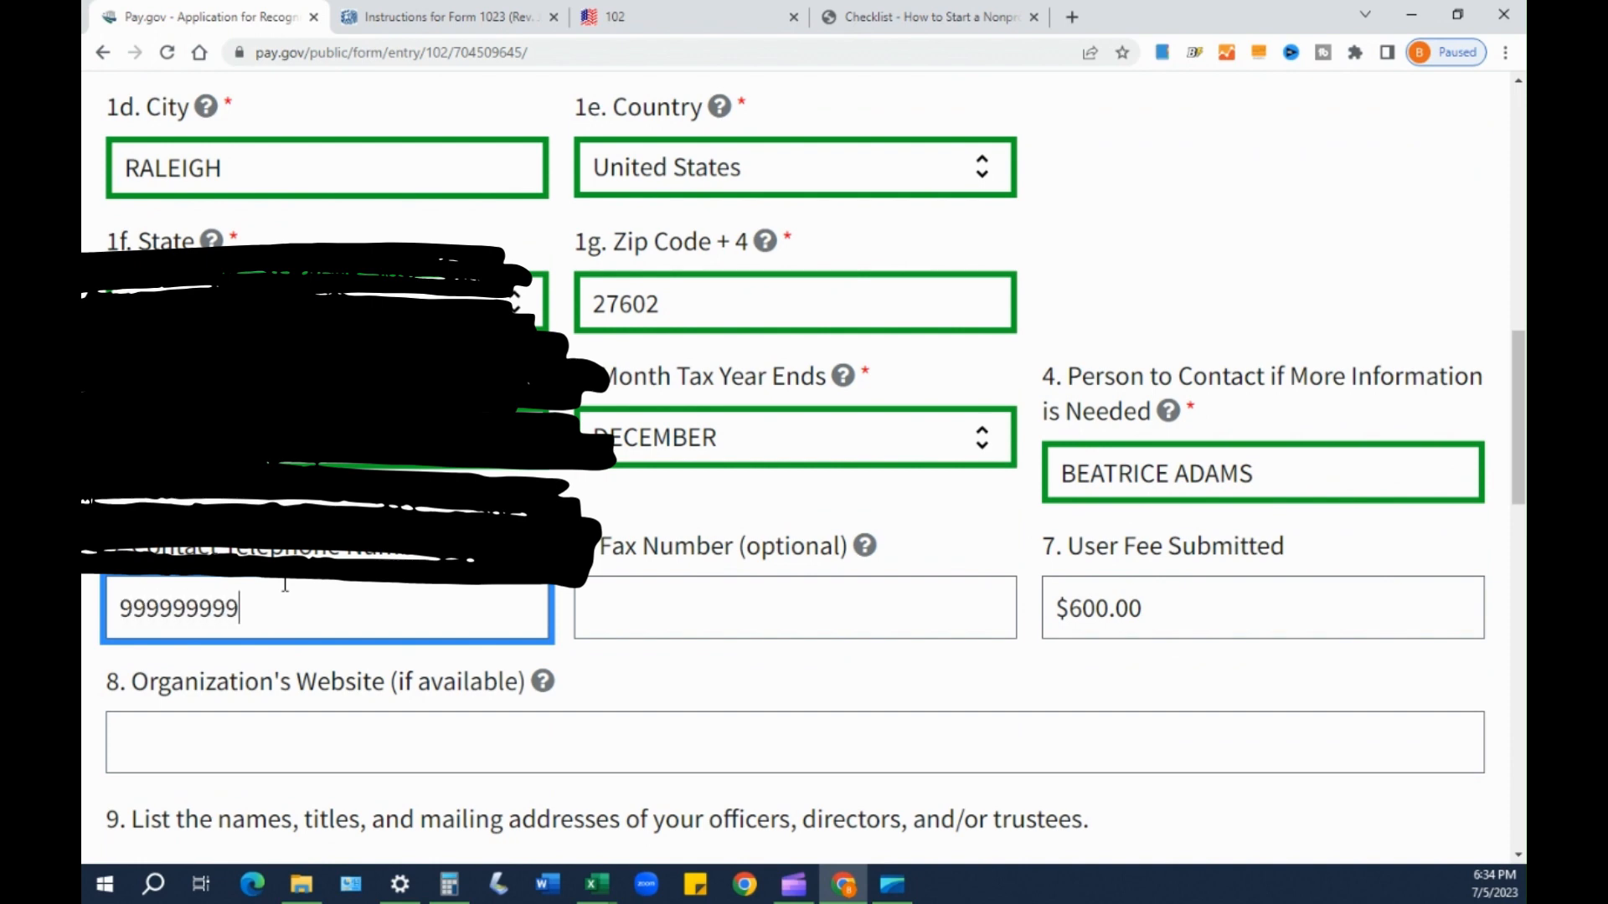
pyautogui.moveTo(458, 546)
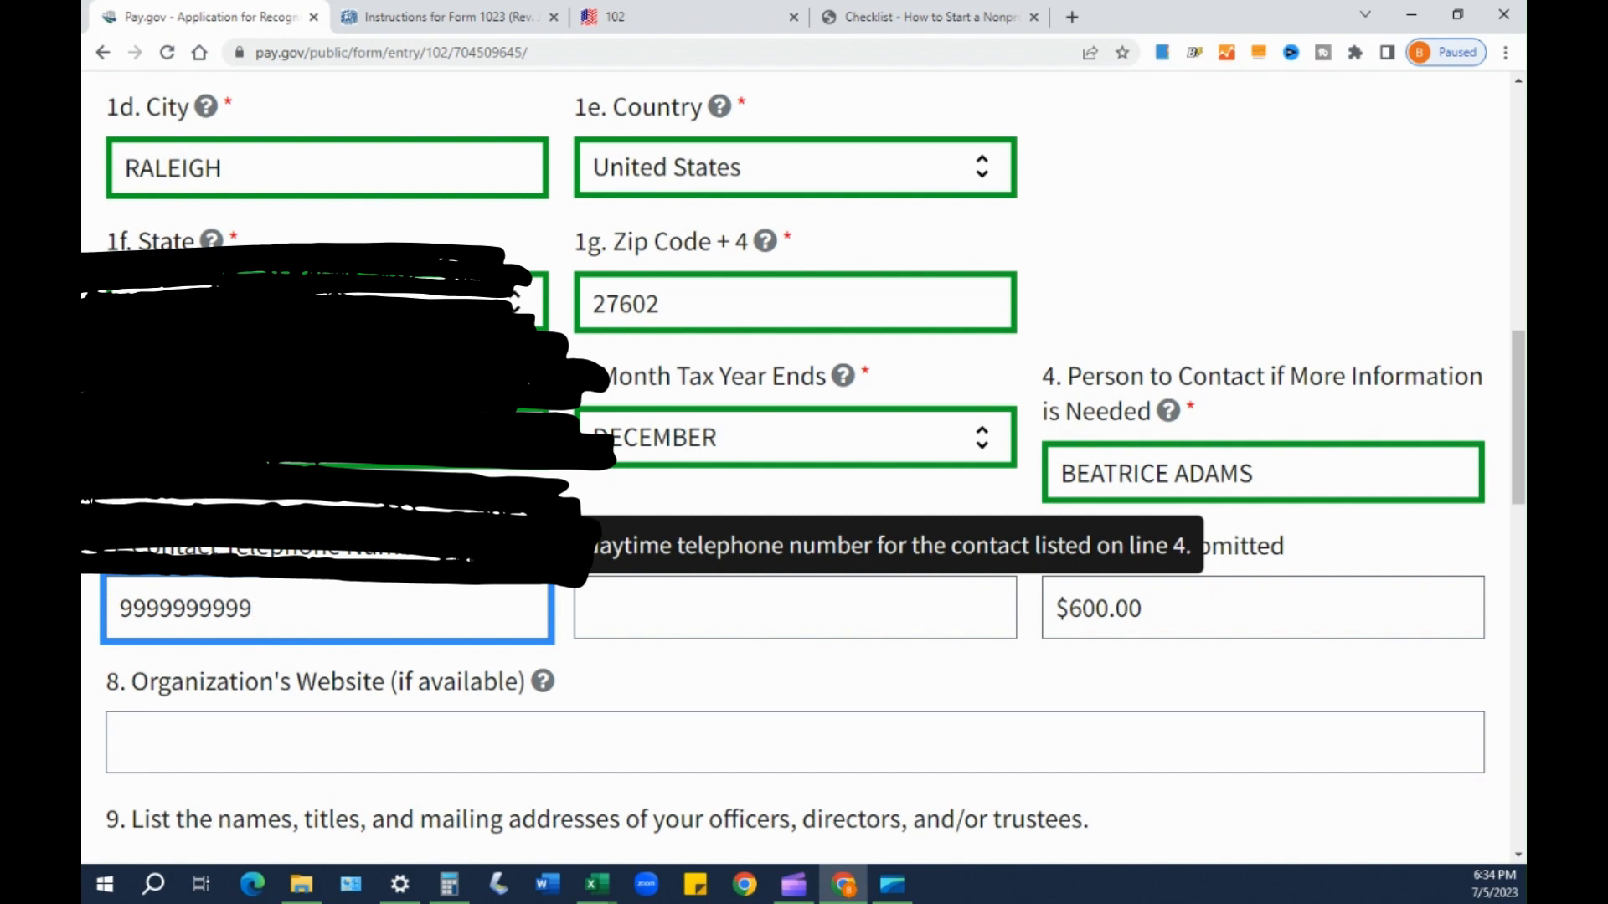
pyautogui.press('Tab')
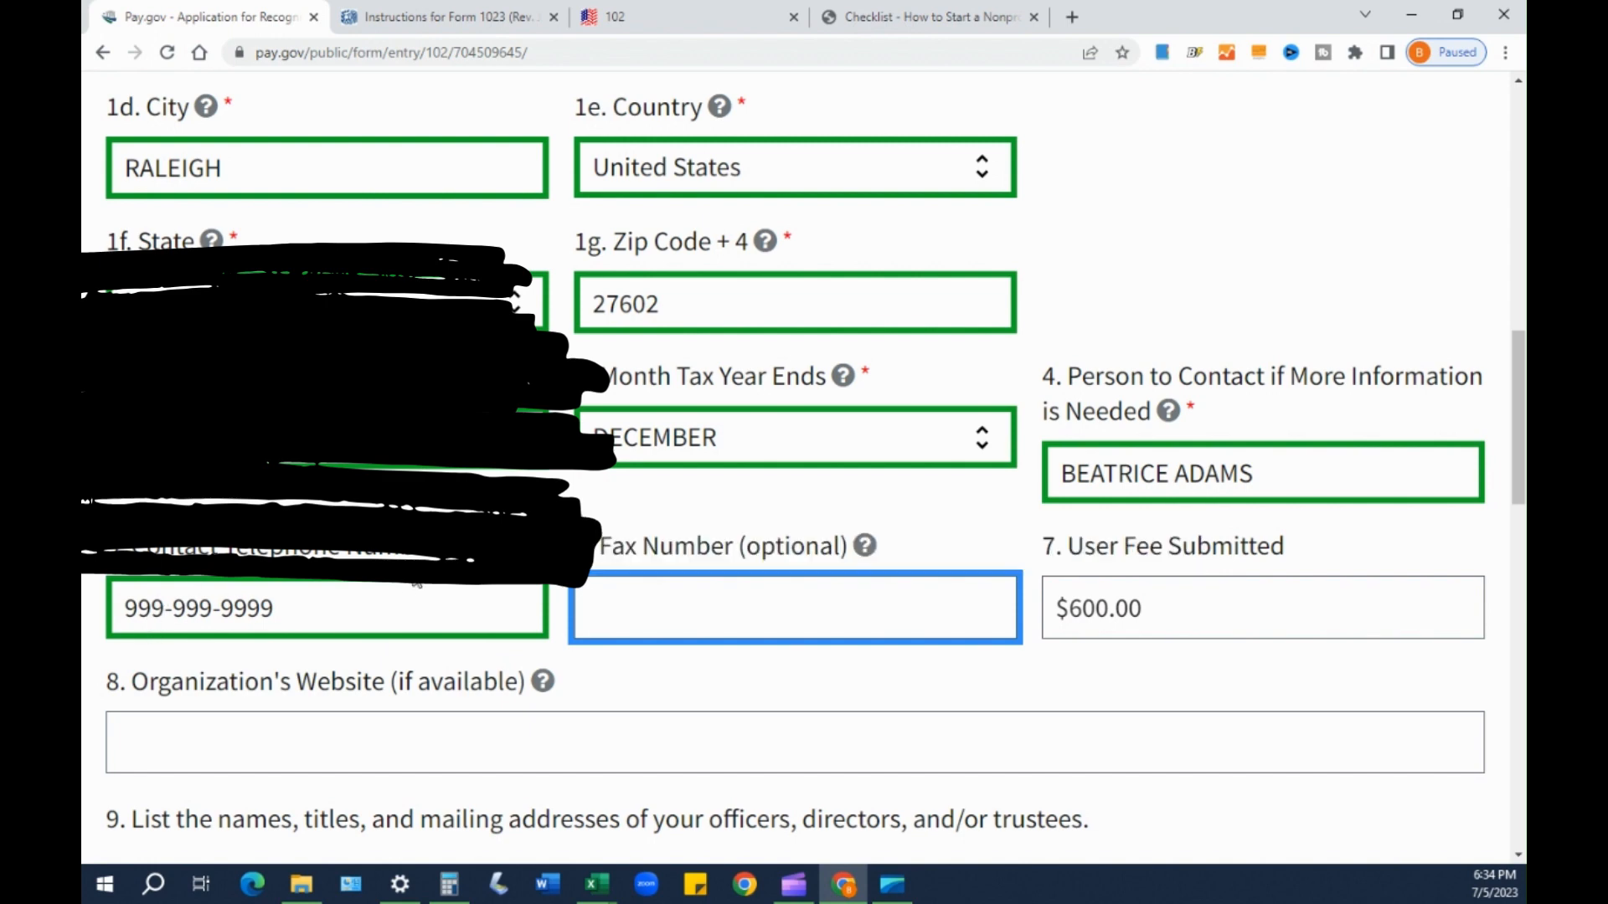
pyautogui.moveTo(866, 553)
pyautogui.scroll(-1, 1234, 610)
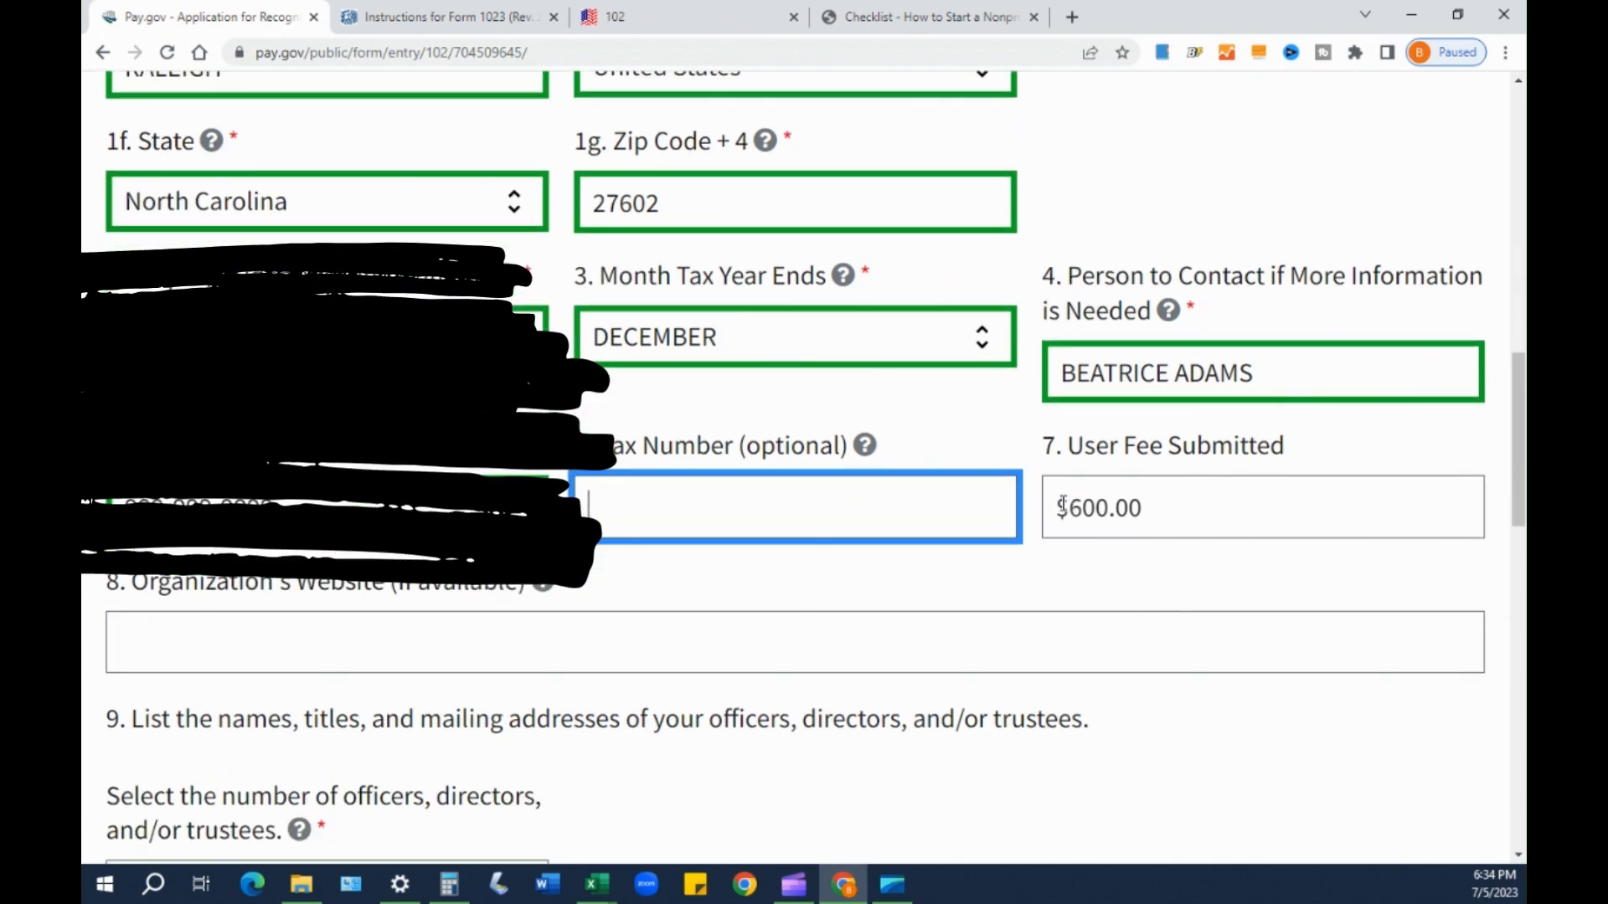
pyautogui.moveTo(1057, 505); pyautogui.dragTo(1144, 513)
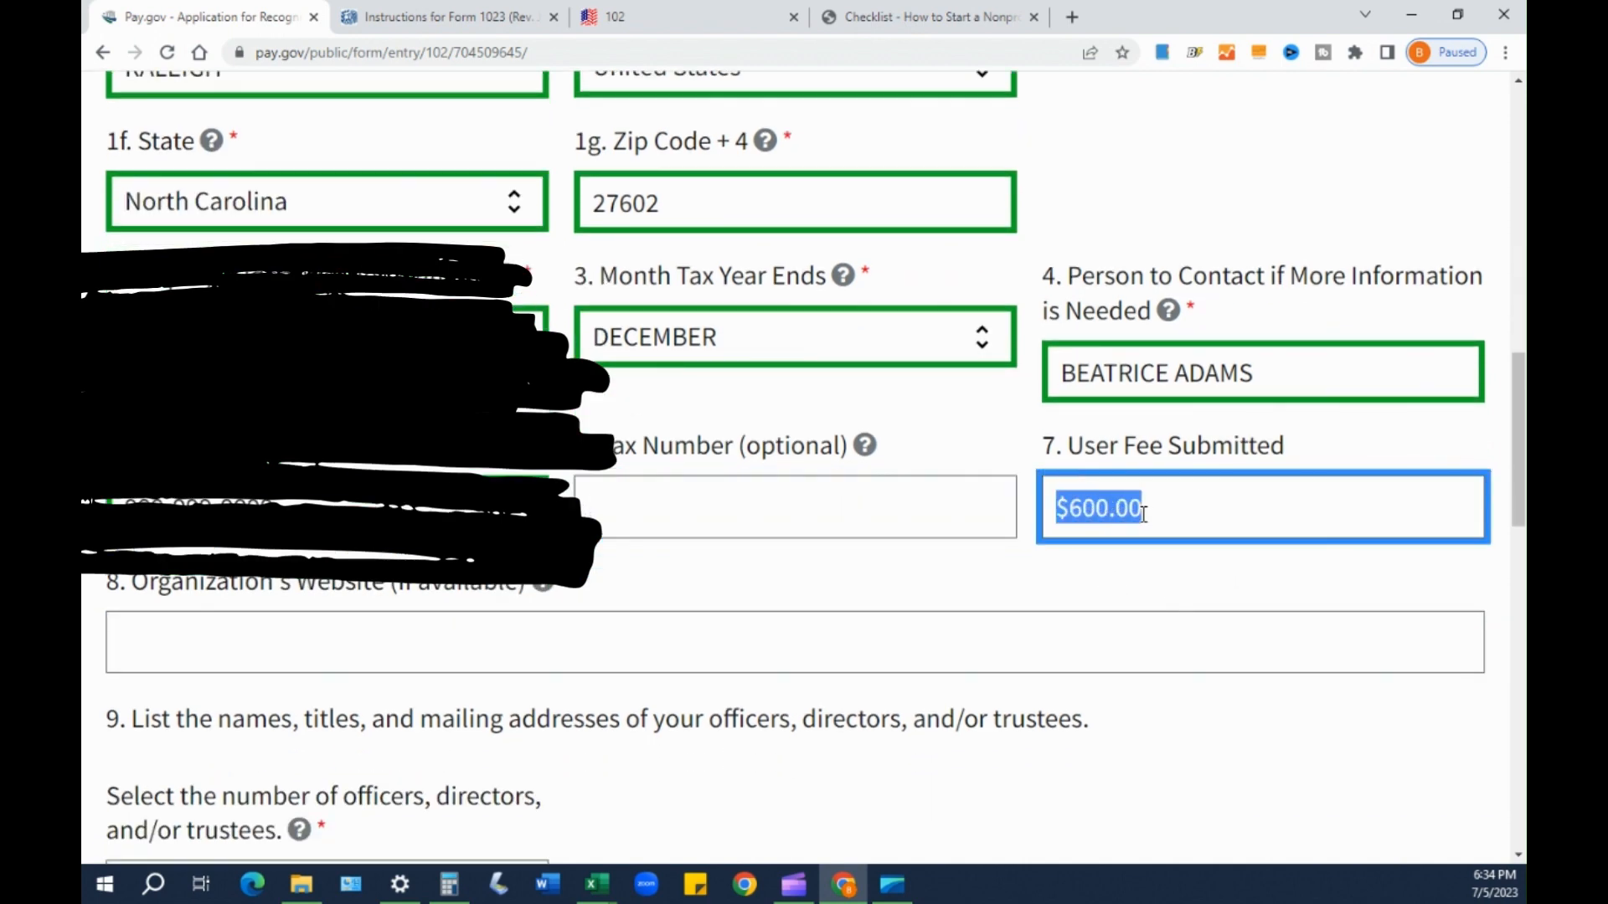
pyautogui.rightClick(1139, 507)
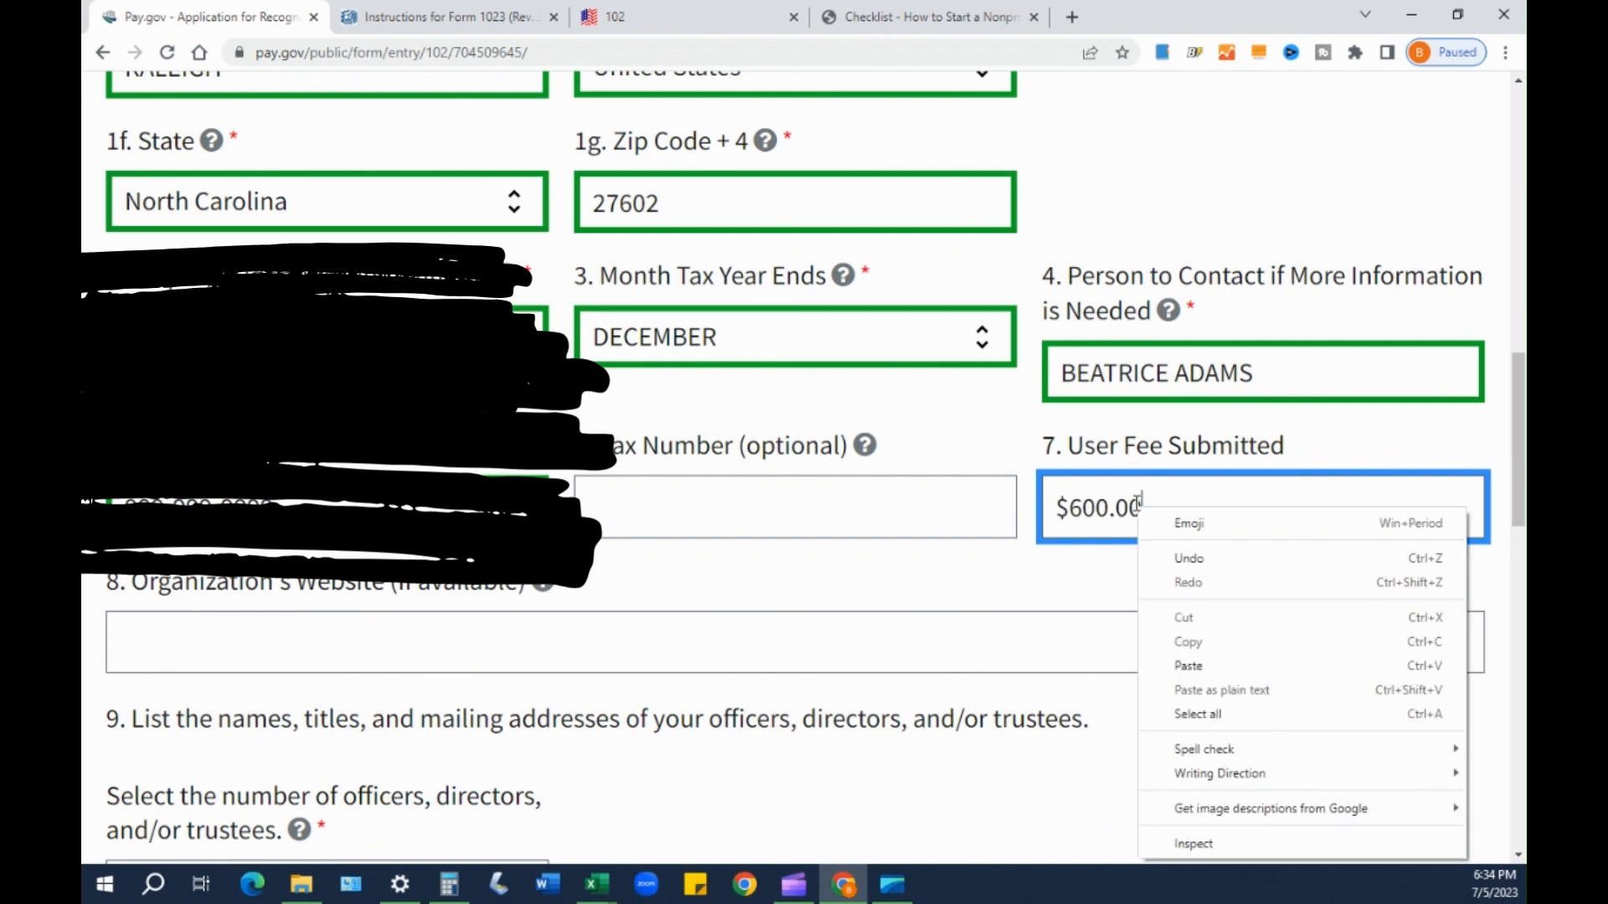
pyautogui.click(1052, 536)
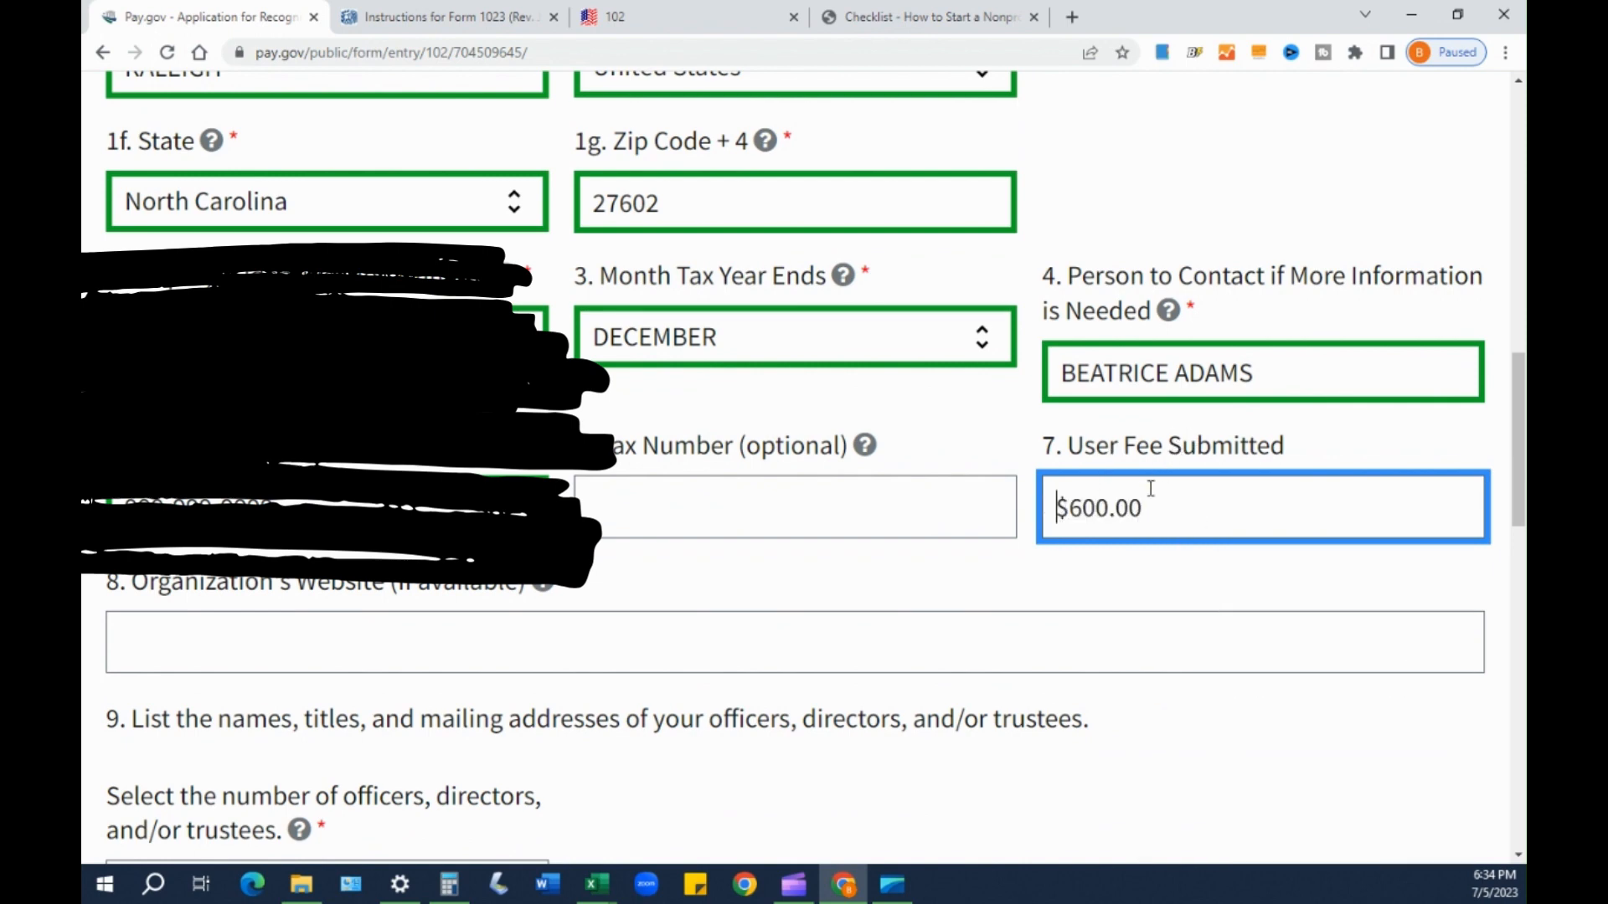
pyautogui.moveTo(1146, 507)
pyautogui.mouseDown()
pyautogui.moveTo(1044, 517)
pyautogui.moveTo(1144, 501)
pyautogui.mouseUp()
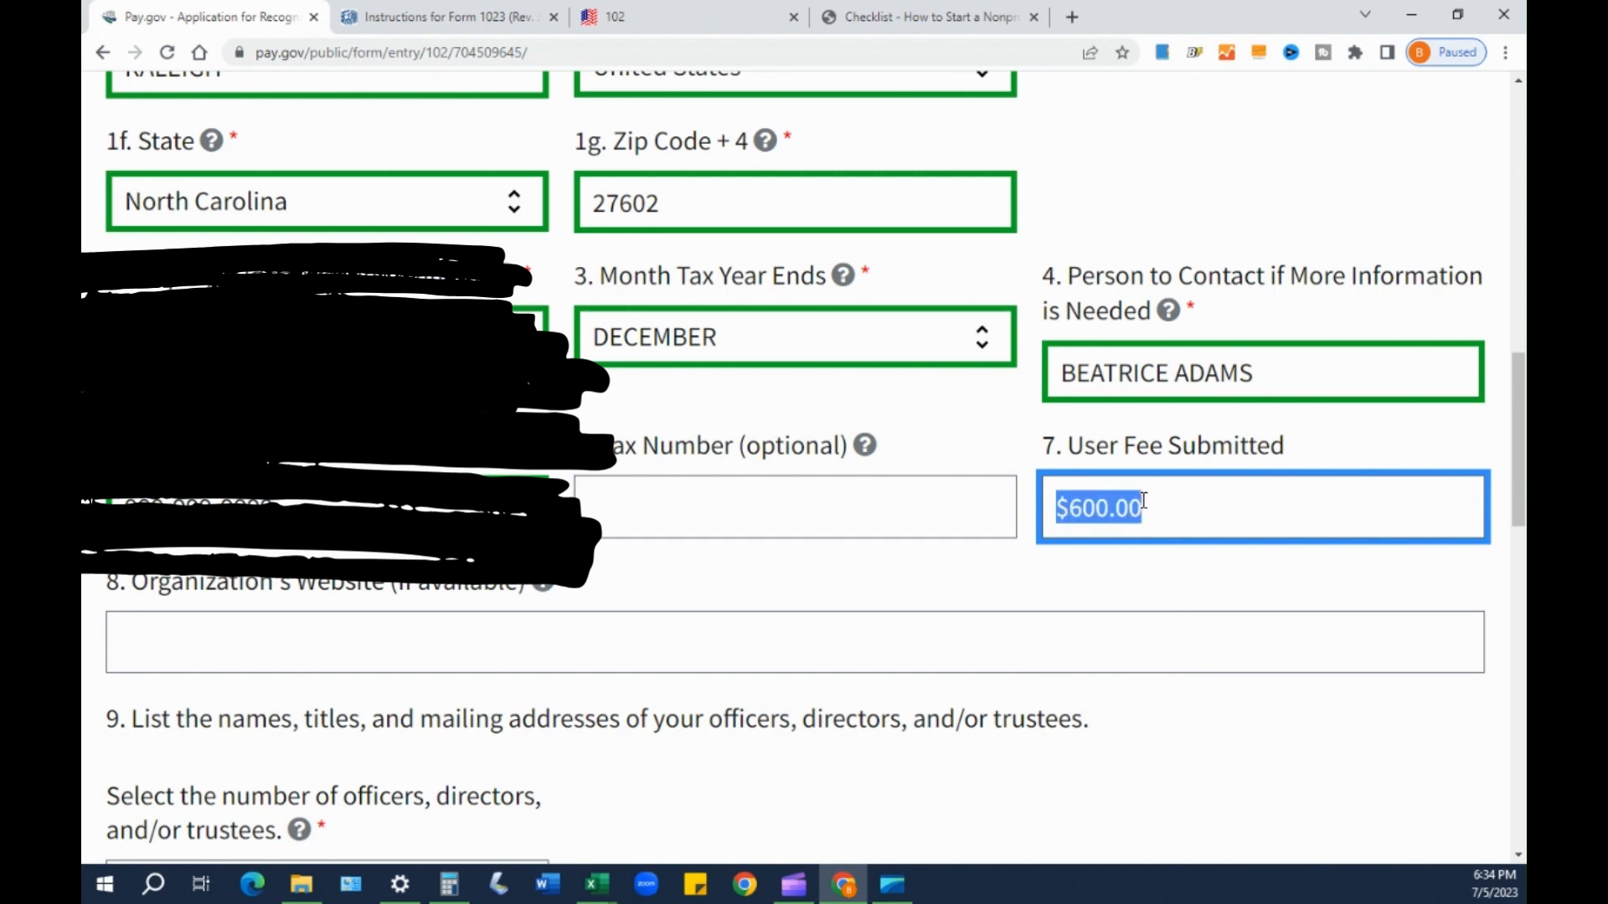
pyautogui.click(1125, 531)
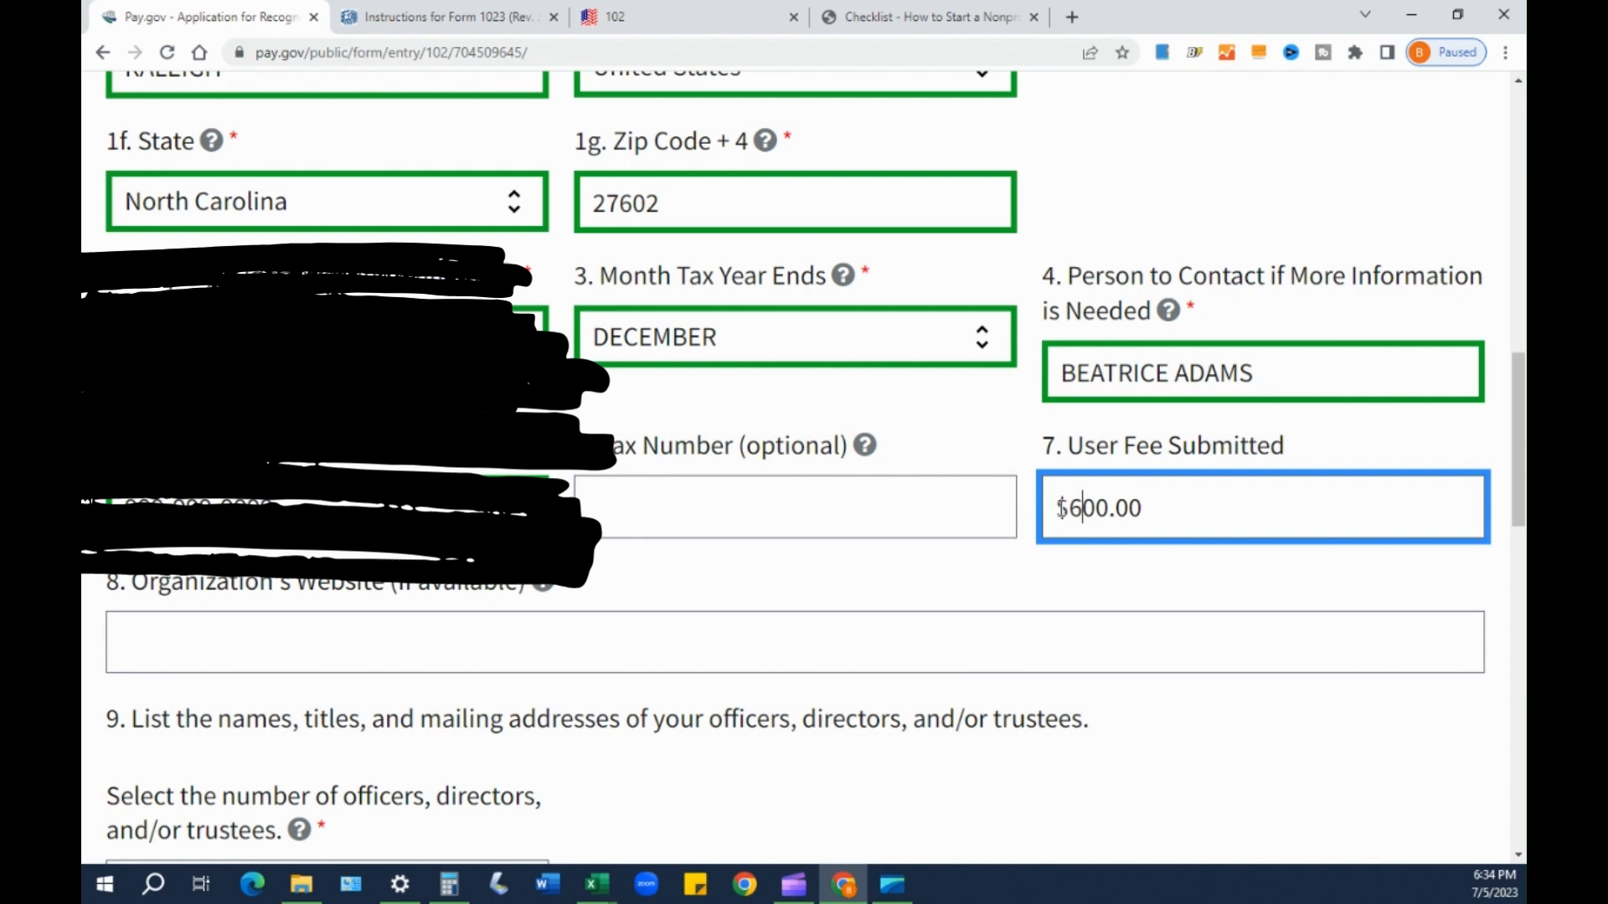
pyautogui.moveTo(1050, 508); pyautogui.dragTo(1156, 510)
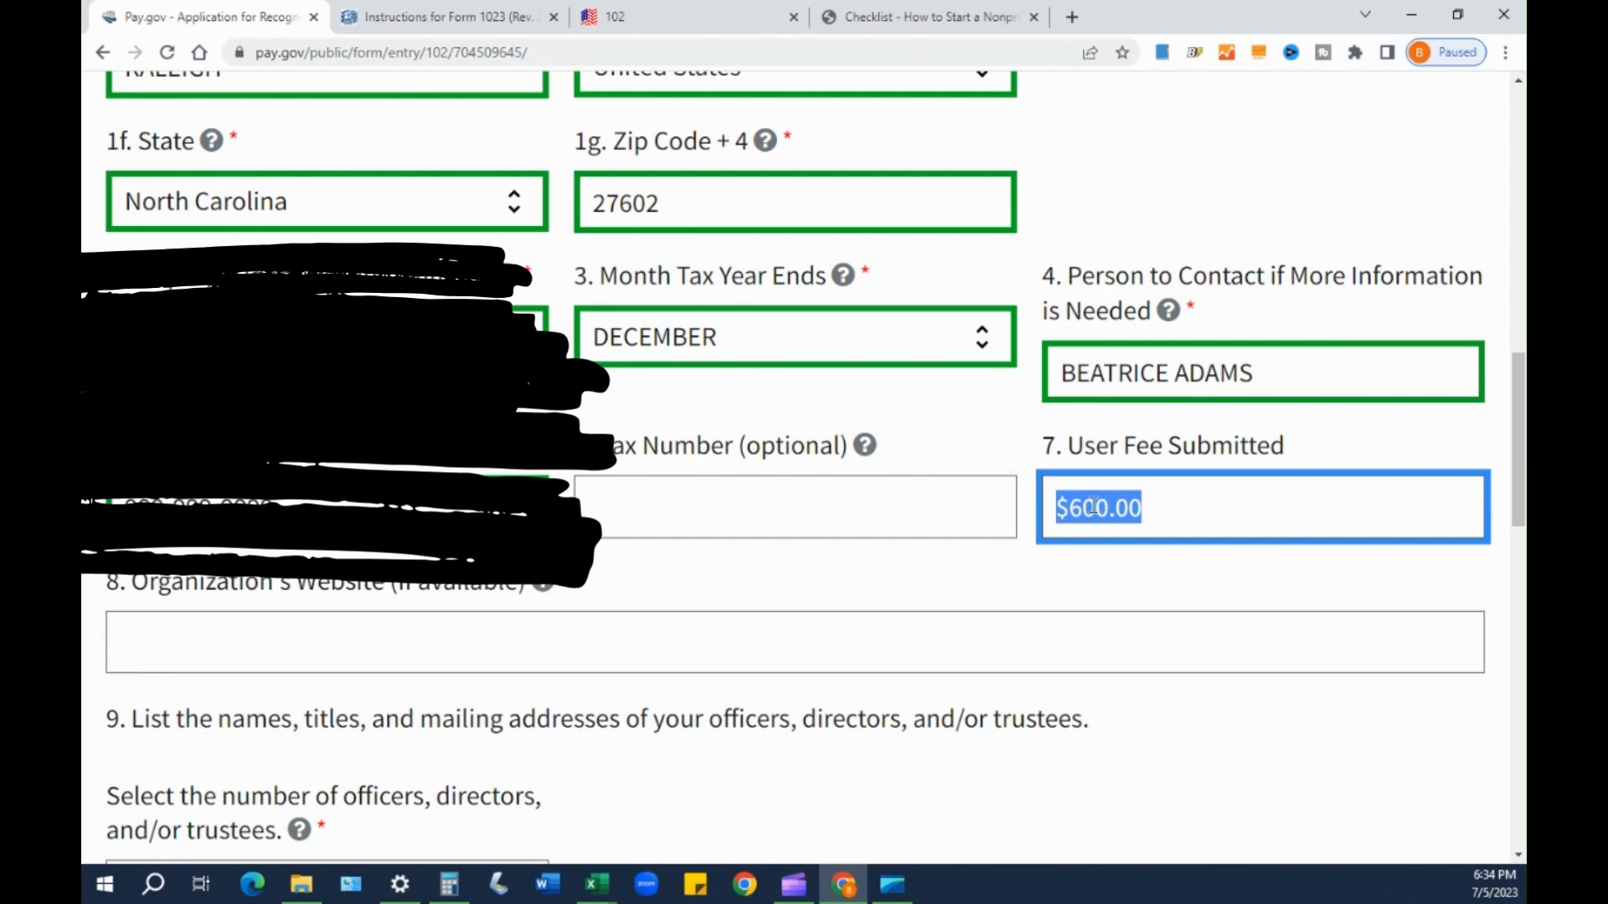
pyautogui.click(1046, 509)
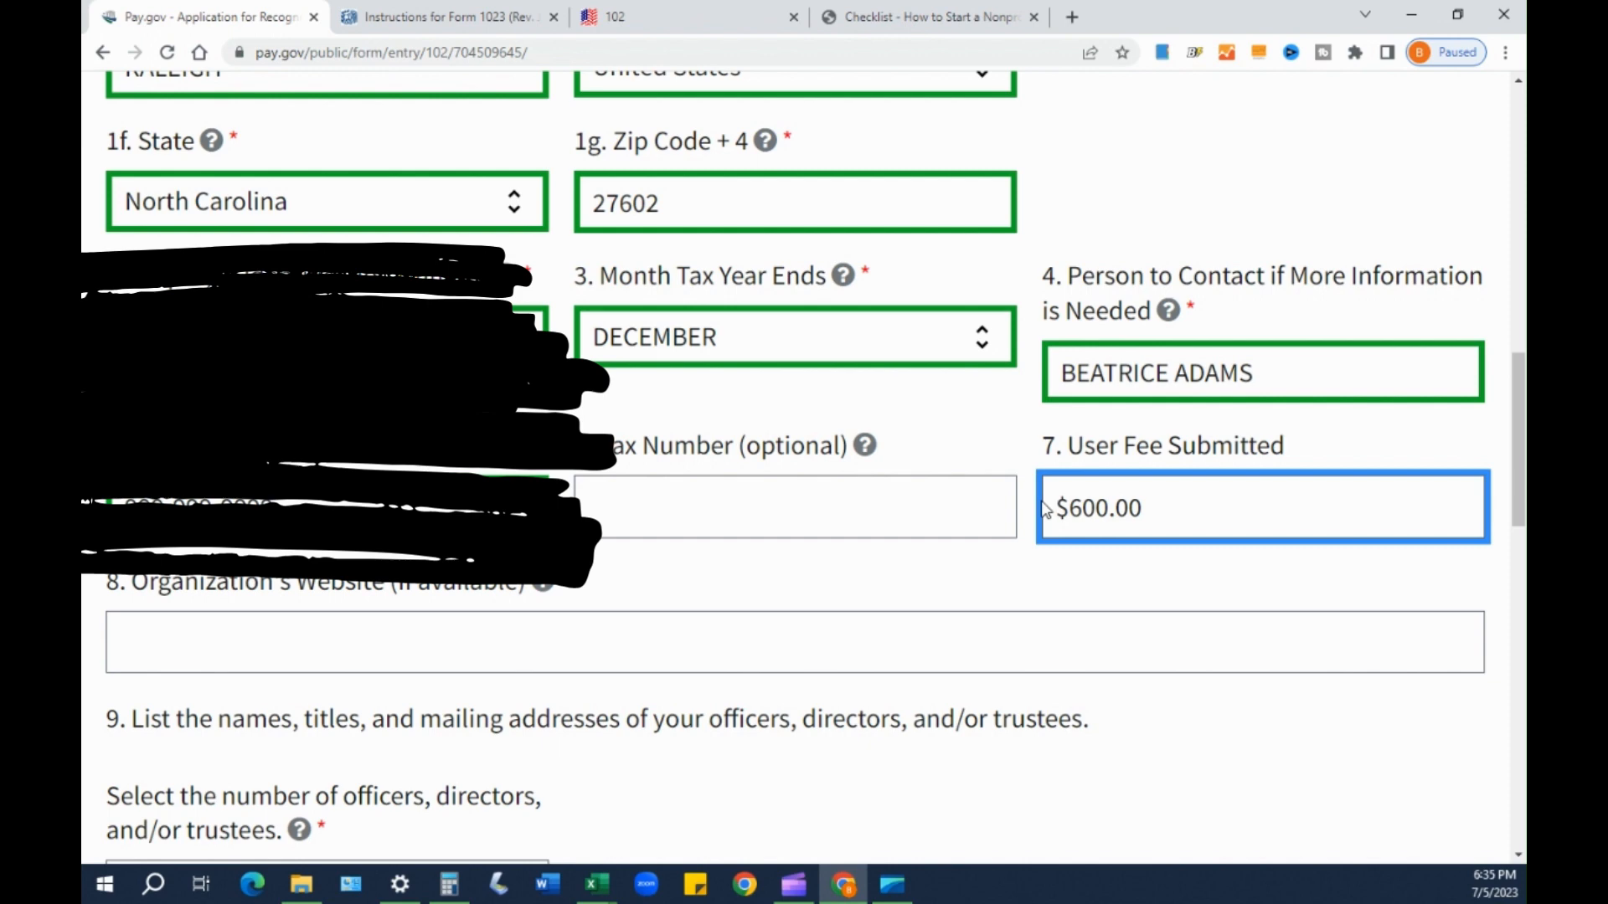
# - Highlight the $600.00 user fee amount, then deselect it
pyautogui.moveTo(1057, 507); pyautogui.dragTo(1165, 518)
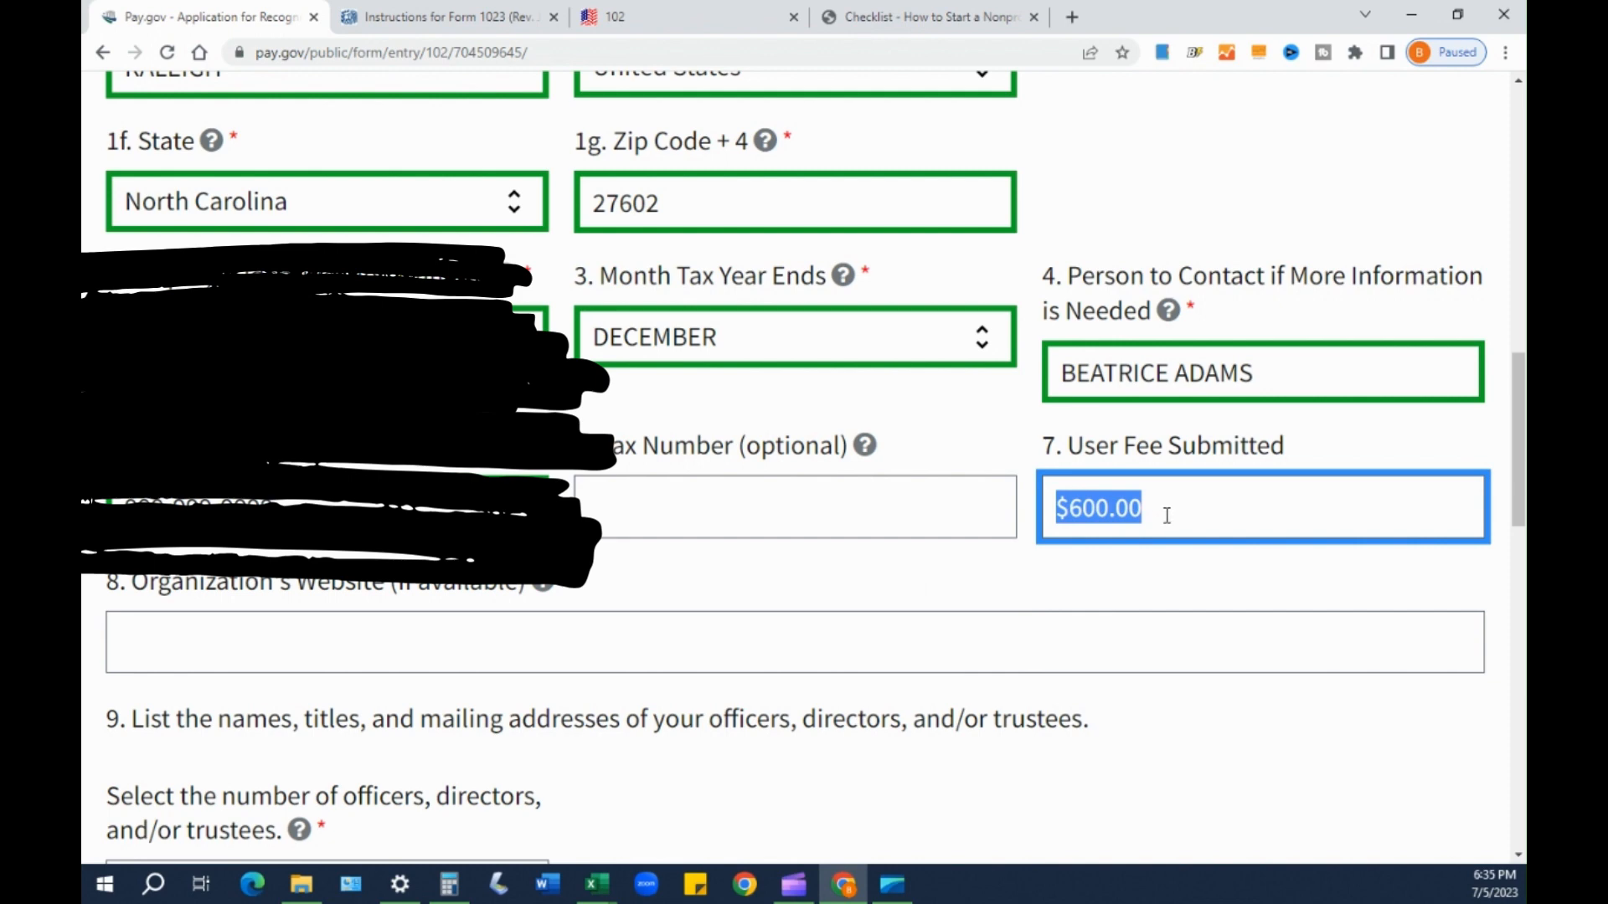
pyautogui.moveTo(1167, 515); pyautogui.dragTo(1143, 510)
pyautogui.click(1144, 512)
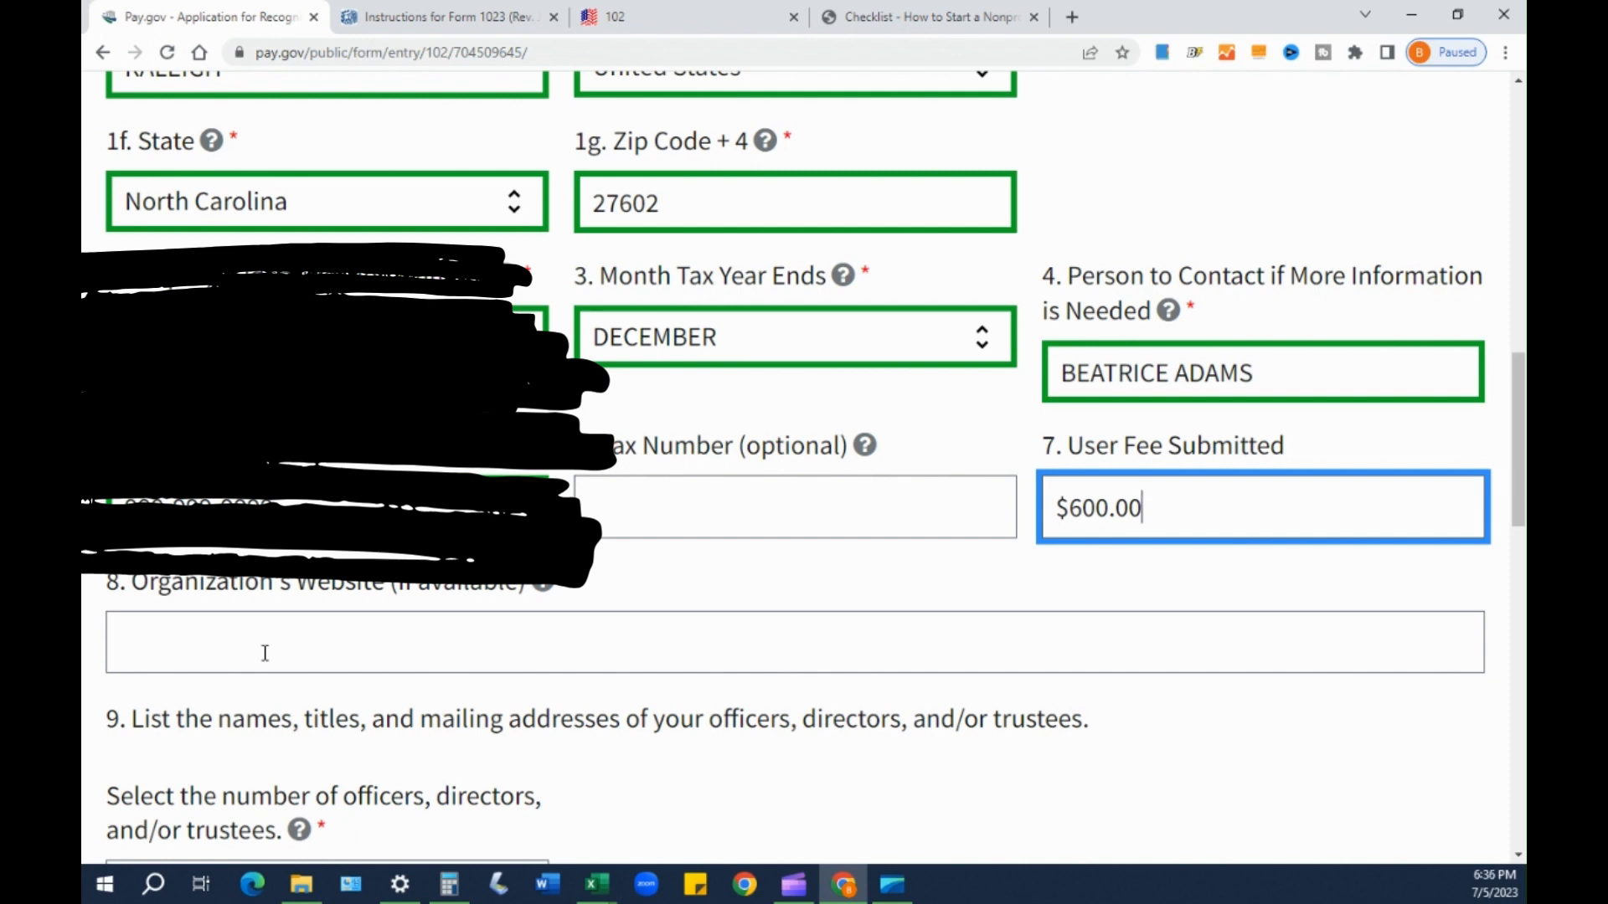
pyautogui.doubleClick(1094, 503)
pyautogui.moveTo(1094, 502); pyautogui.dragTo(1062, 506)
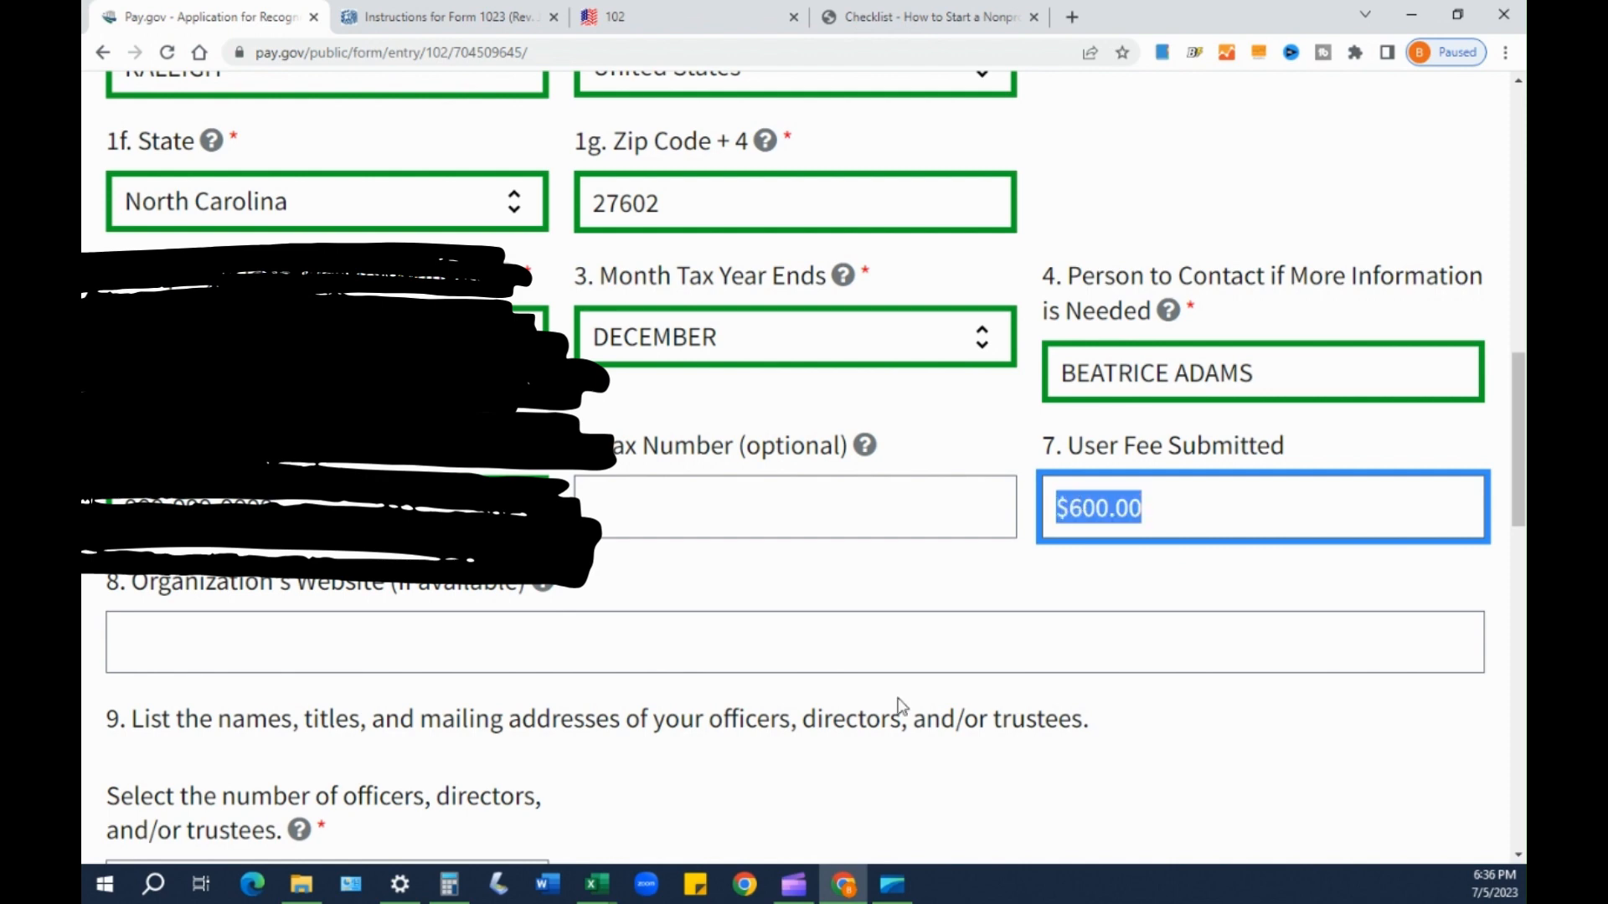
pyautogui.click(660, 606)
# - Leave the Website field empty and review question 9 on officers, directors and trustees
pyautogui.scroll(-1, 264, 633)
pyautogui.scroll(-1, 264, 632)
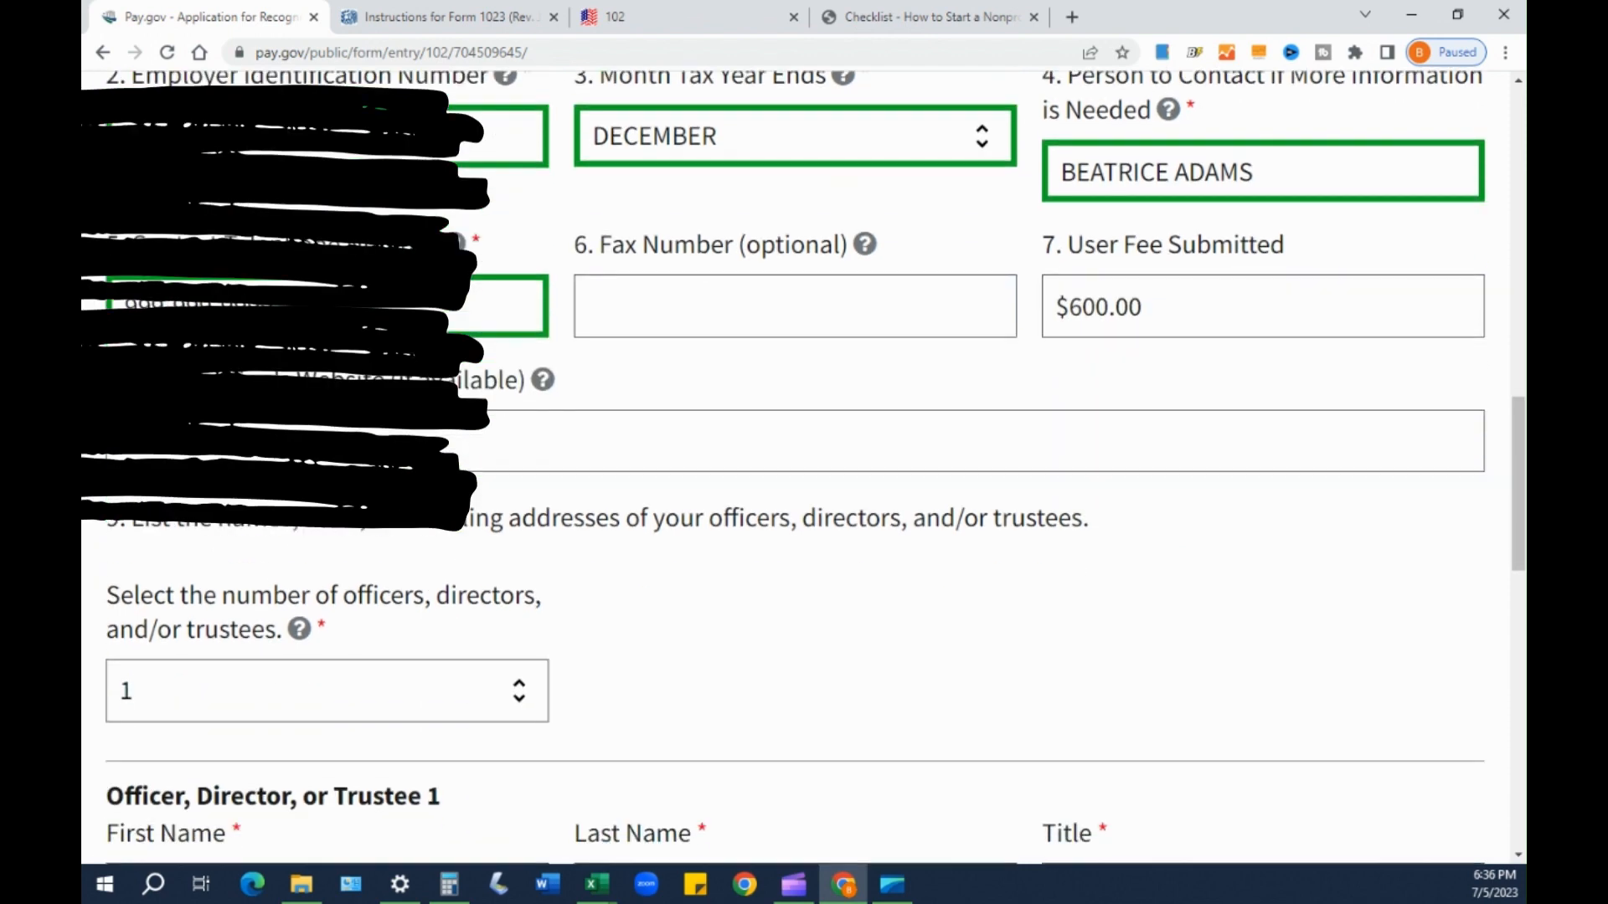
pyautogui.moveTo(209, 378); pyautogui.dragTo(492, 381)
pyautogui.click(326, 416)
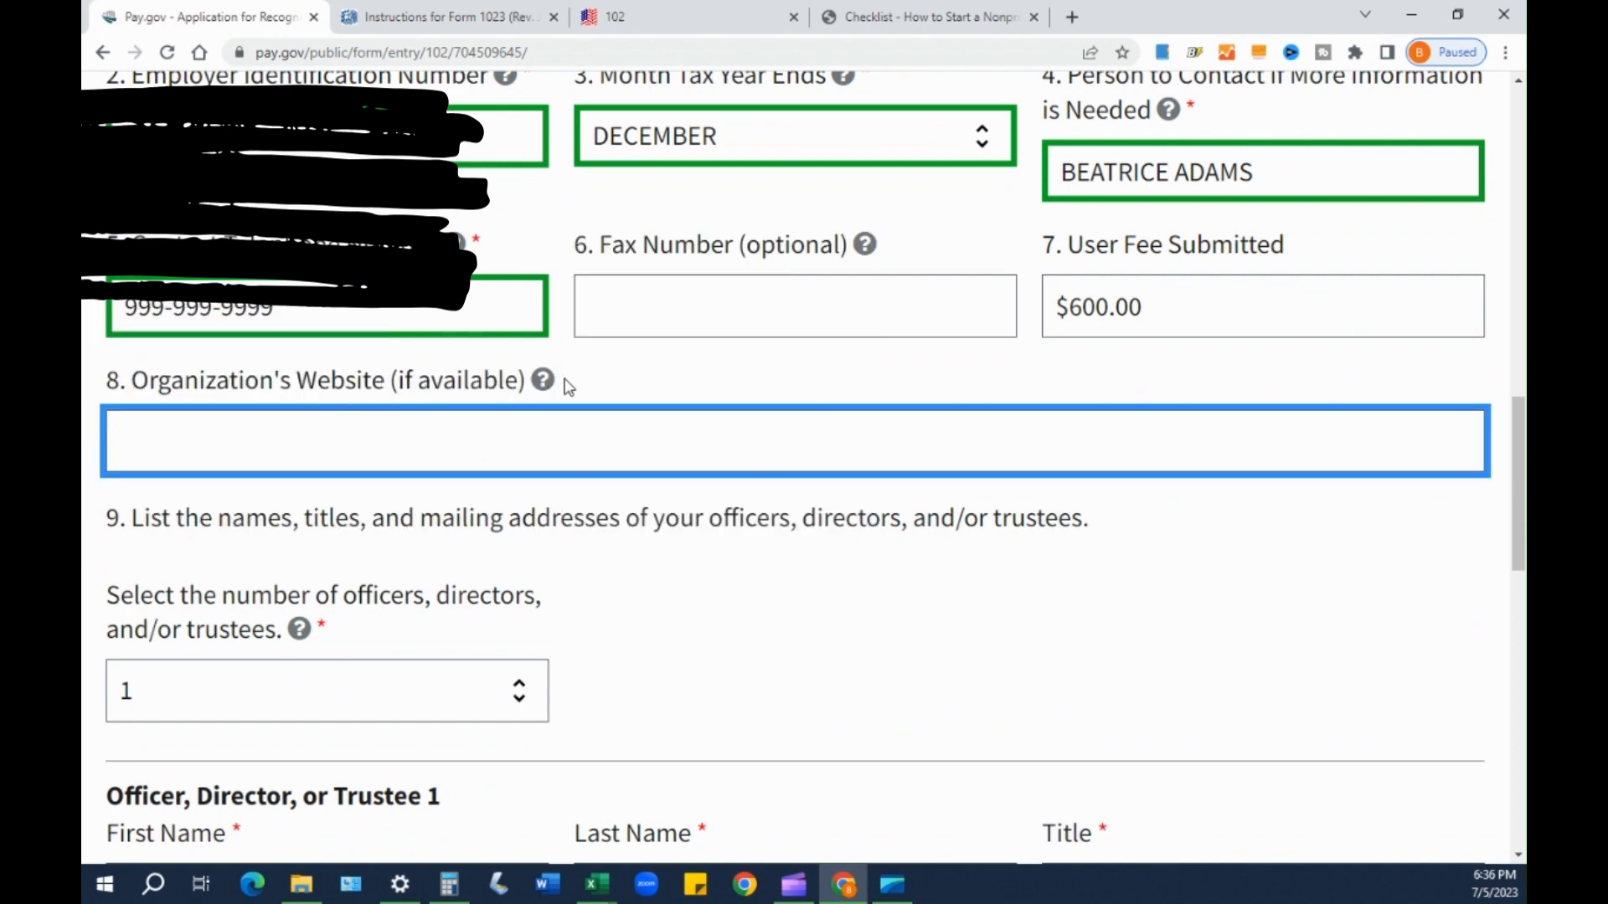
pyautogui.moveTo(543, 385)
pyautogui.scroll(-2, 587, 603)
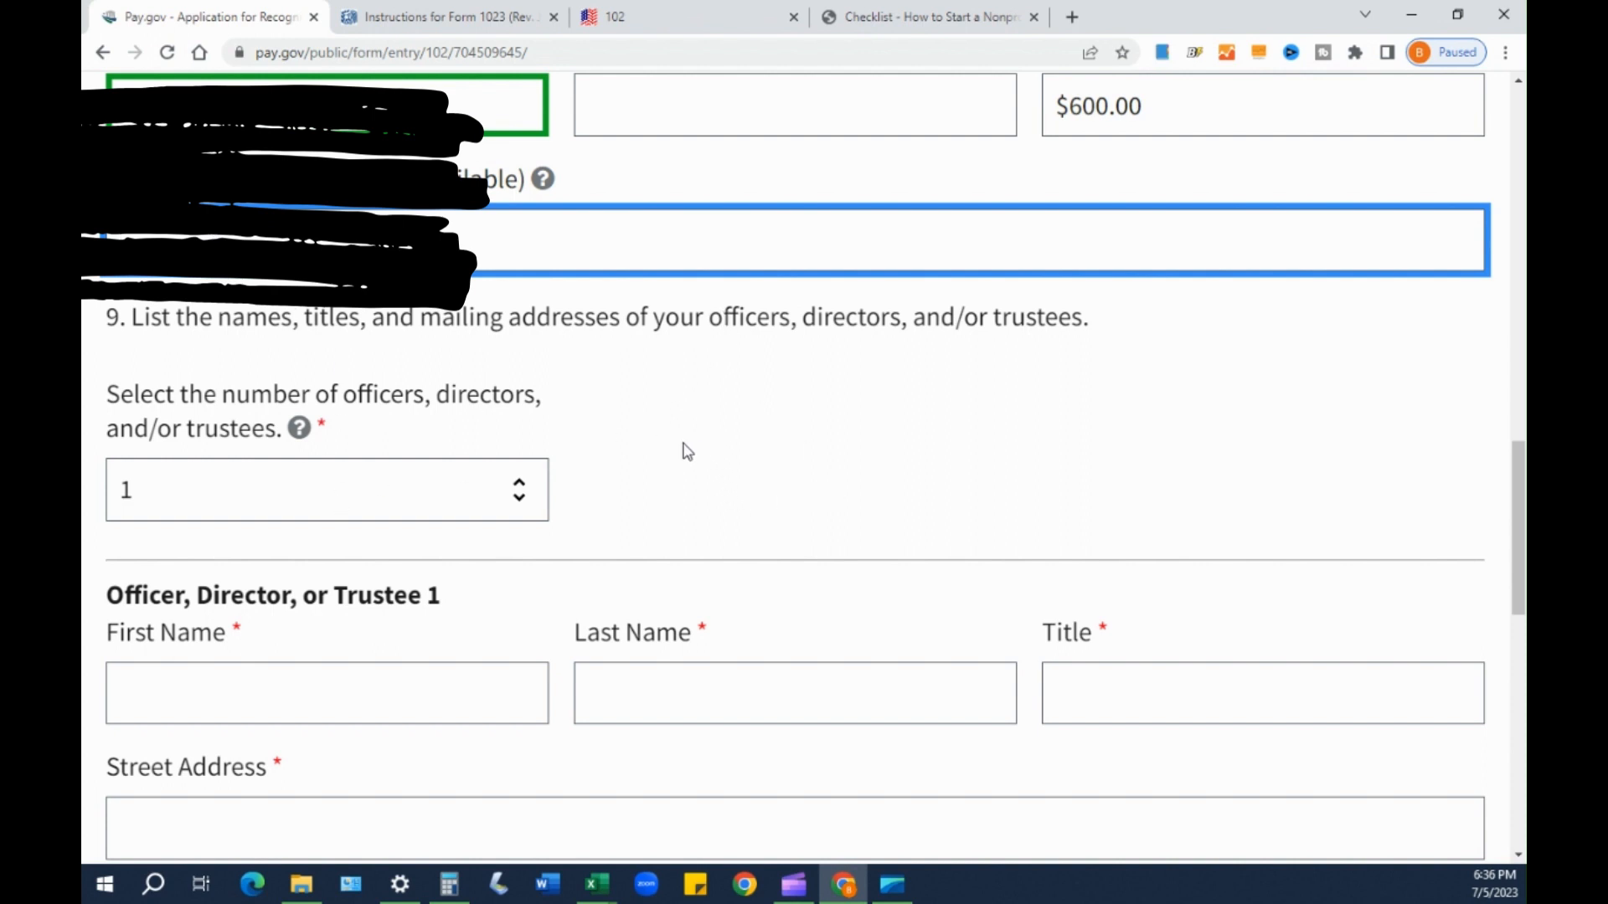
pyautogui.click(243, 341)
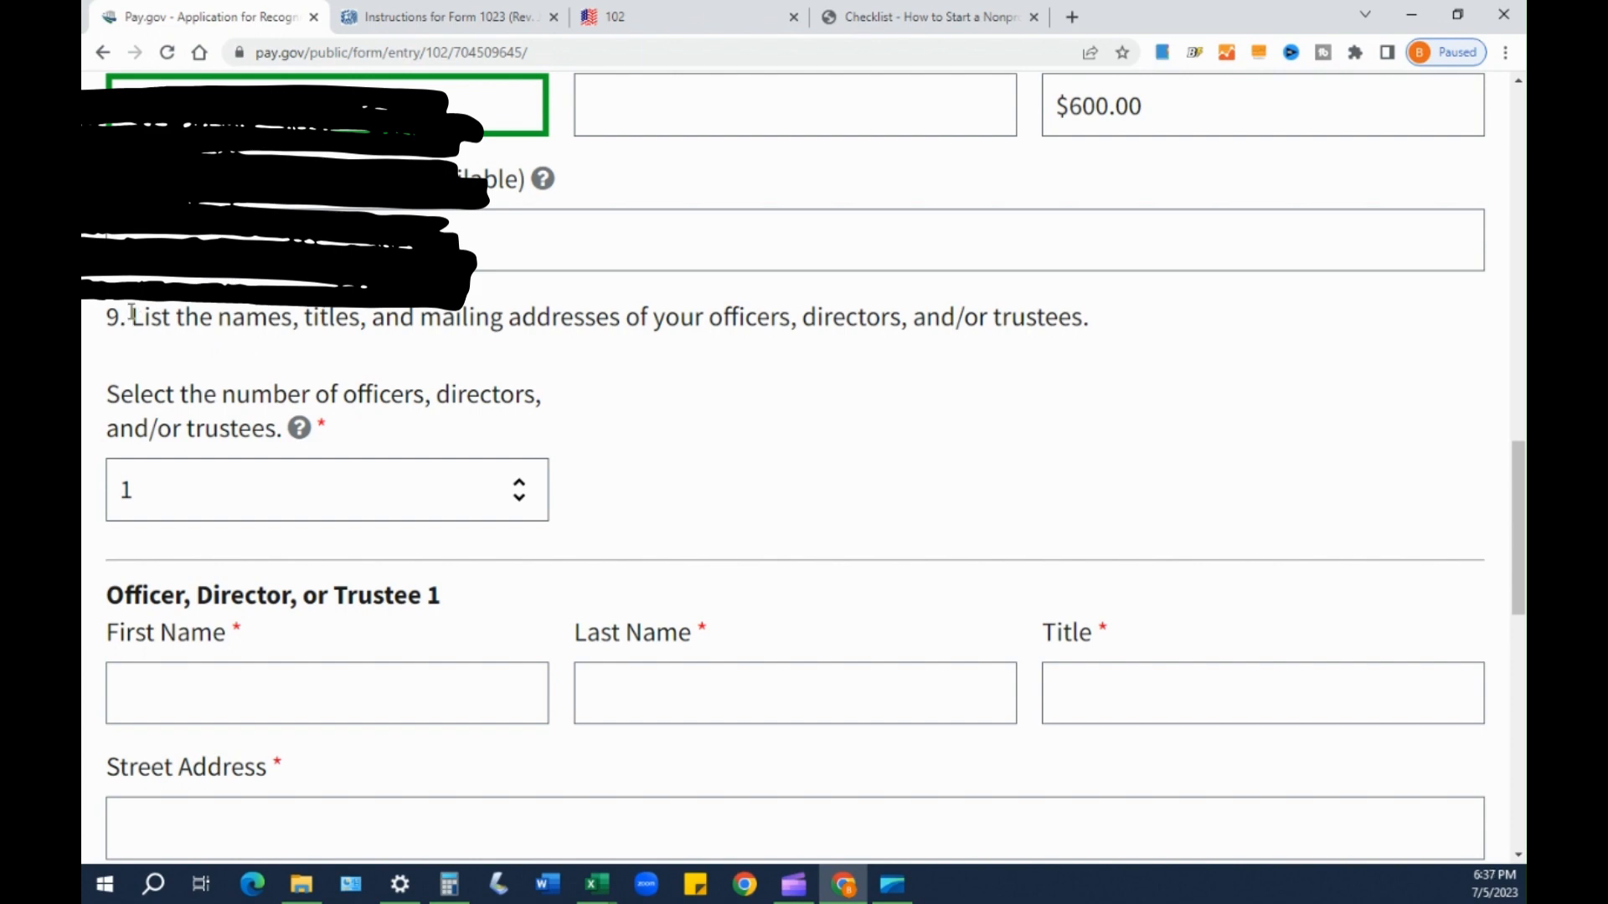
pyautogui.moveTo(135, 321); pyautogui.dragTo(1094, 335)
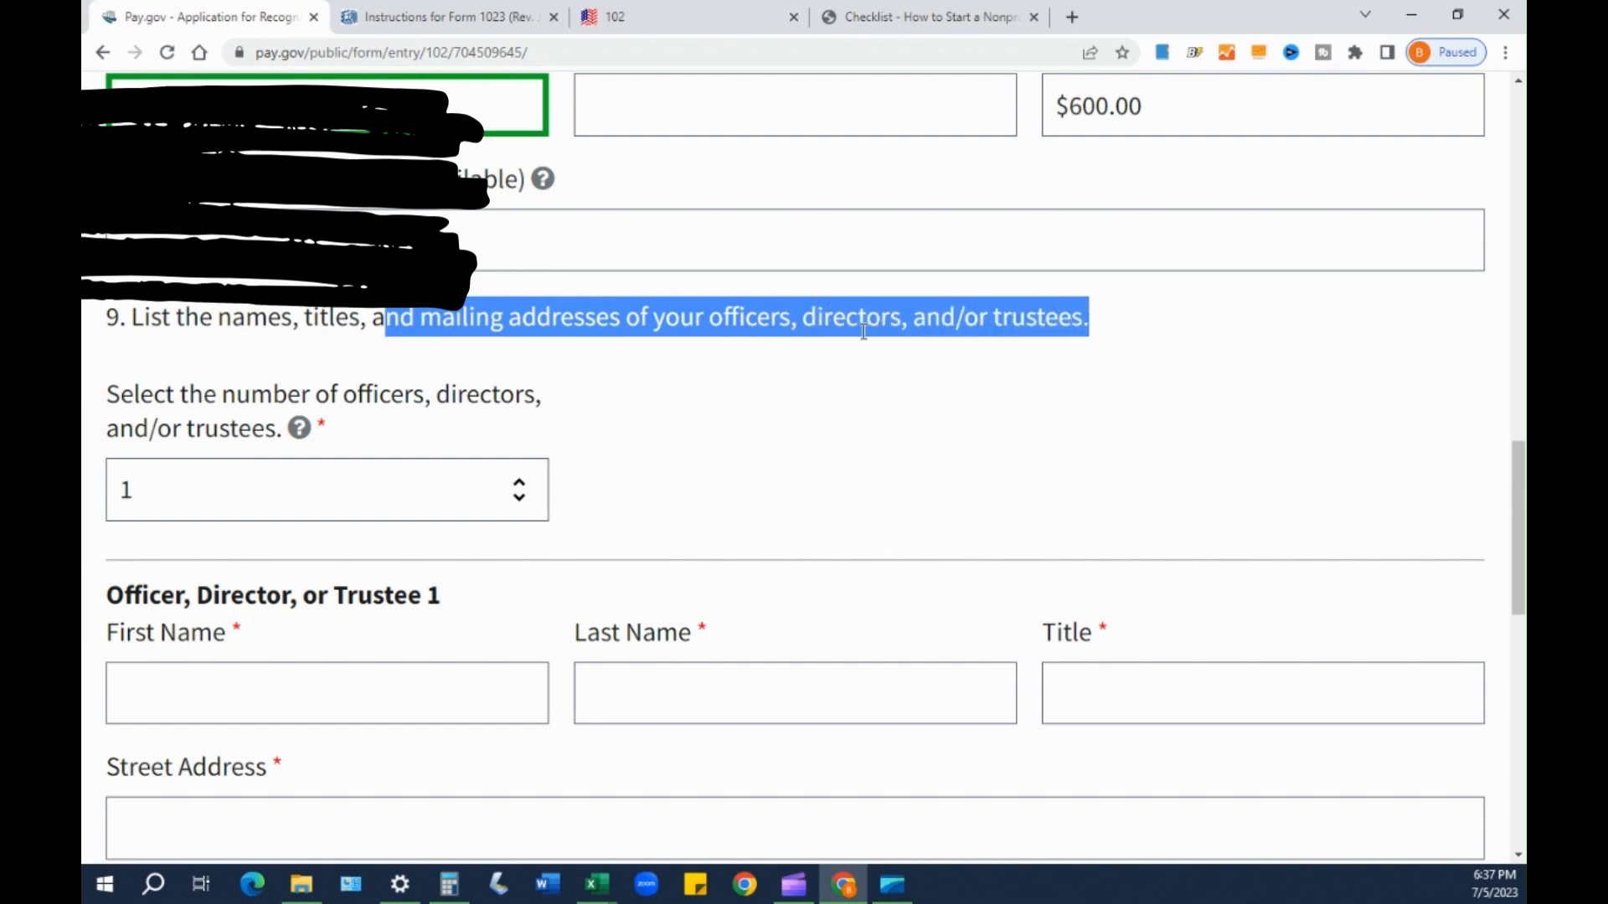
pyautogui.click(359, 343)
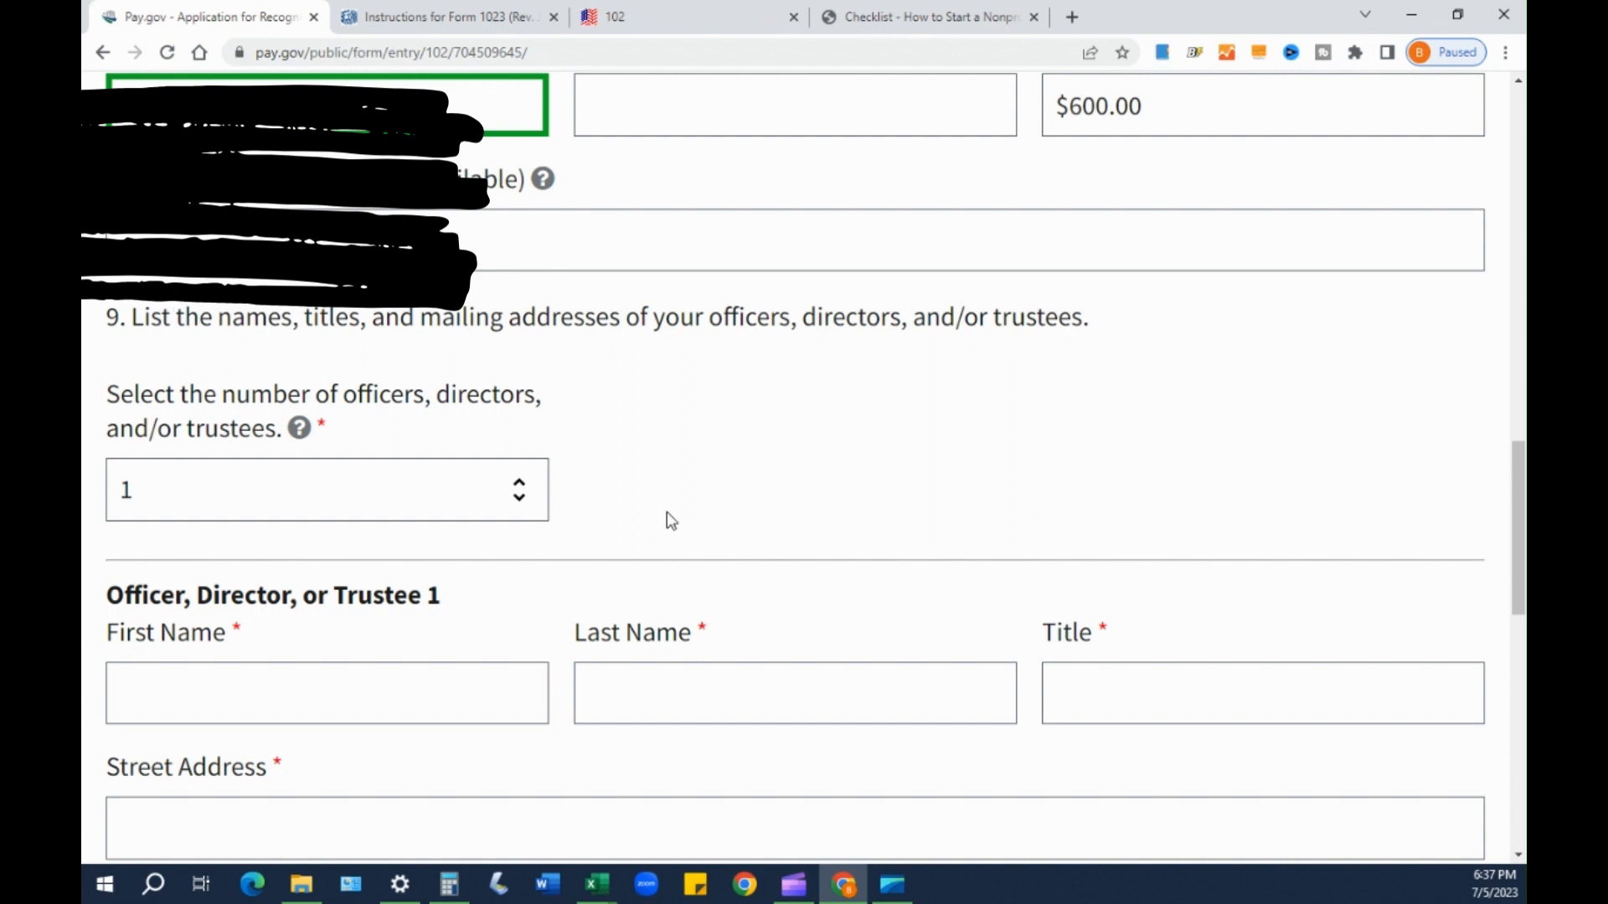
# - Change the number of officers, directors and trustees from 1 to 3
pyautogui.click(514, 509)
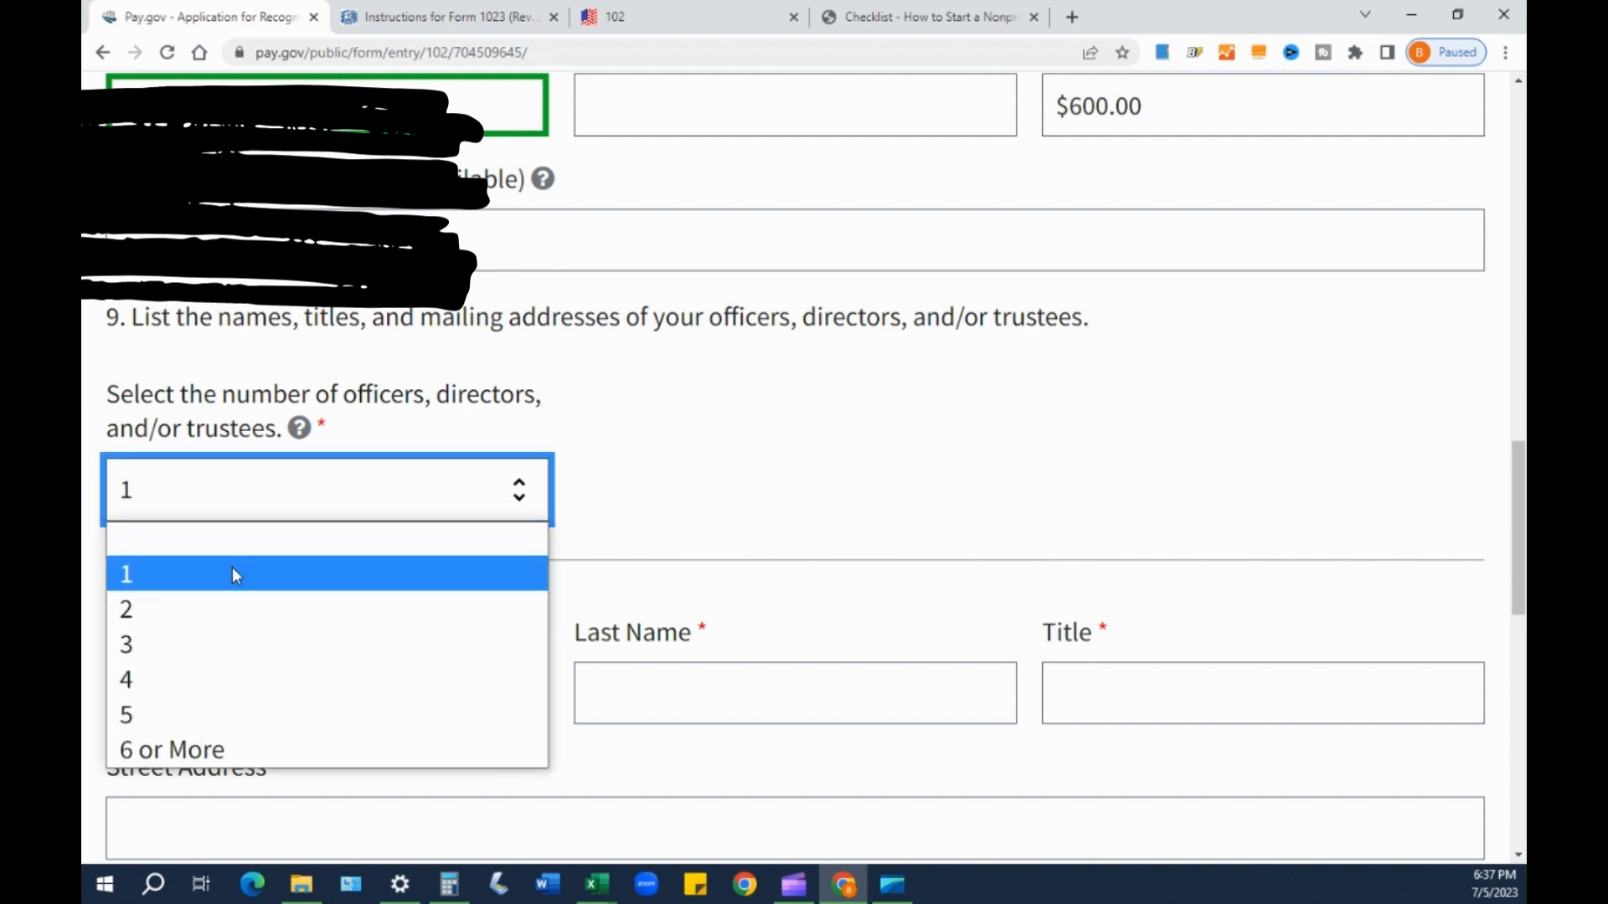
pyautogui.click(145, 653)
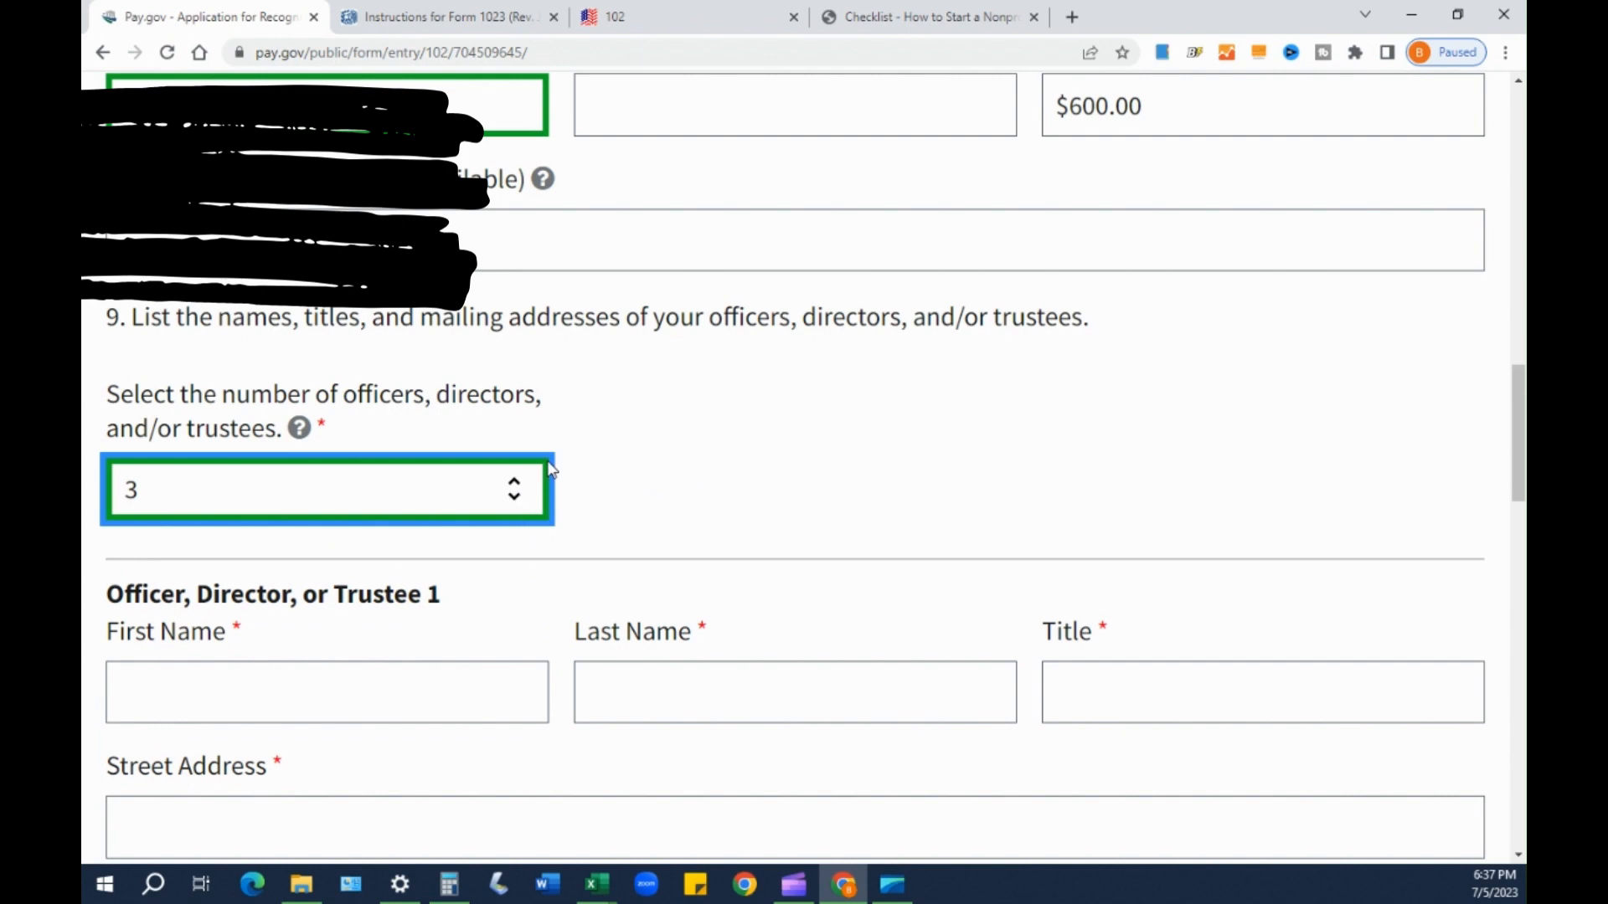
pyautogui.scroll(-1, 667, 477)
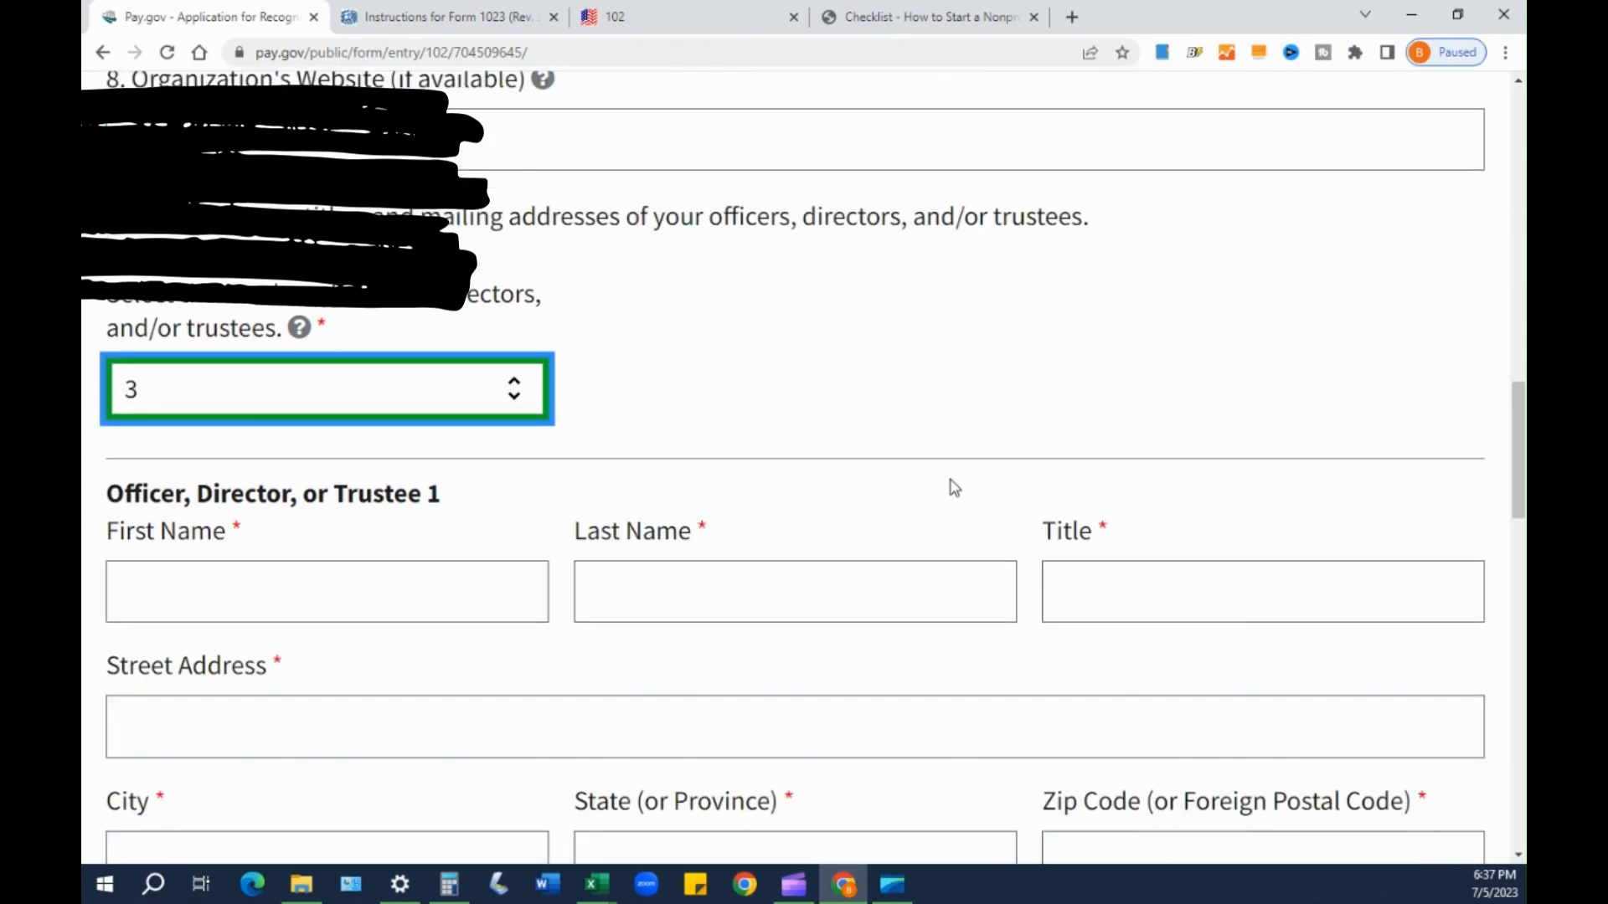
# - Type Officer 1's title as PRESIDENT & EXECUTIVE DIRECTOR, fixing typos along the way
pyautogui.click(1095, 585)
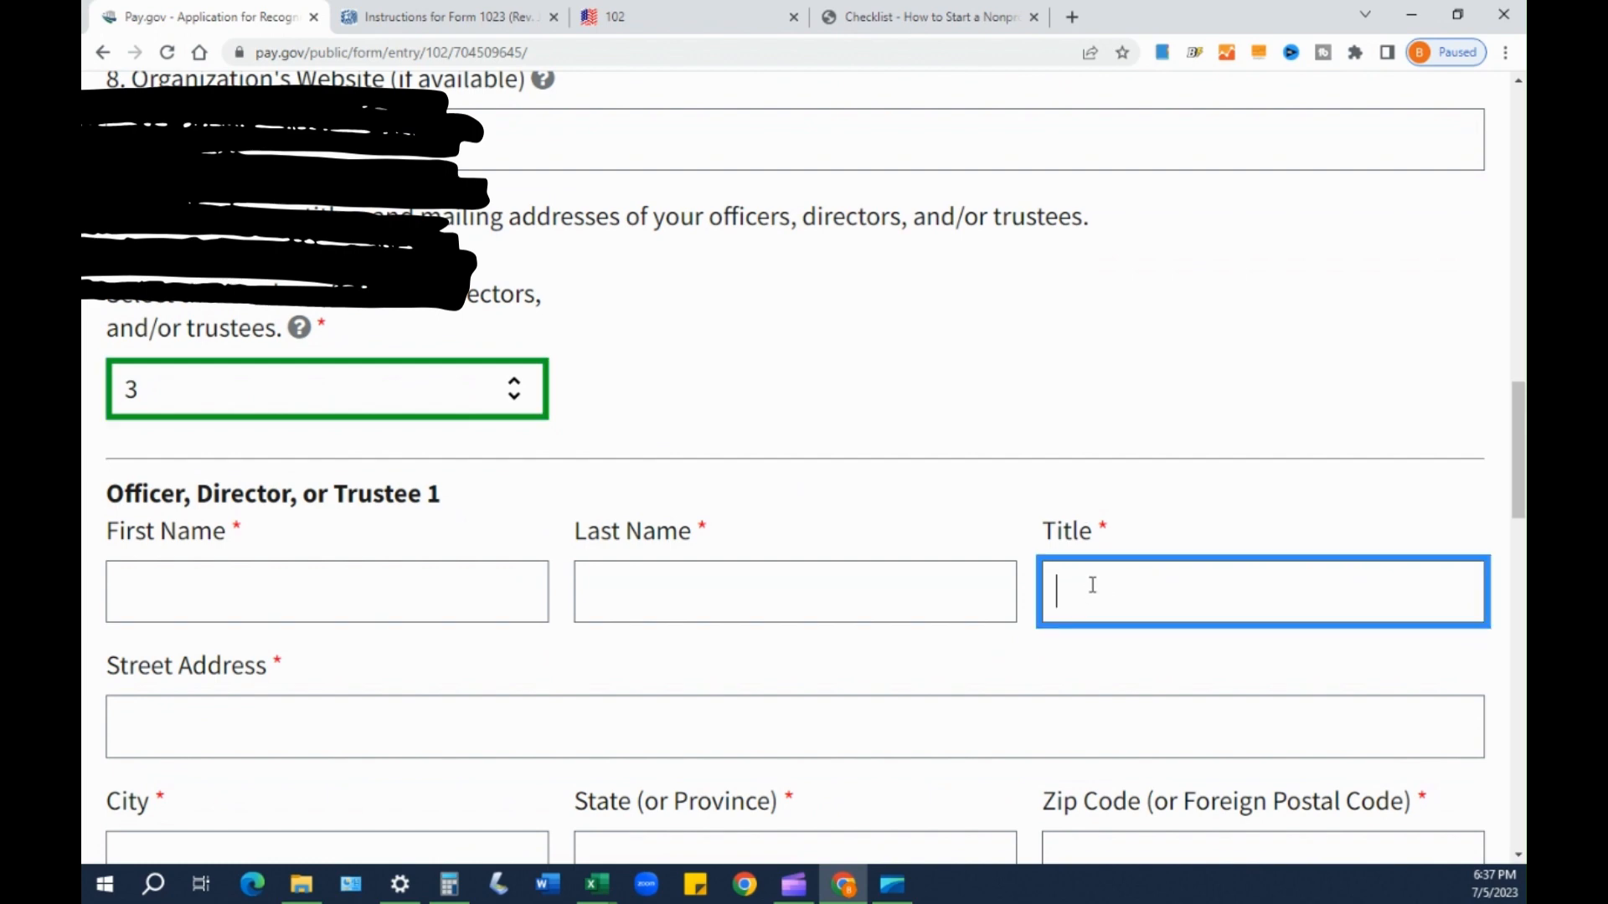
pyautogui.write('EXECUTIVE DIRECTOR')
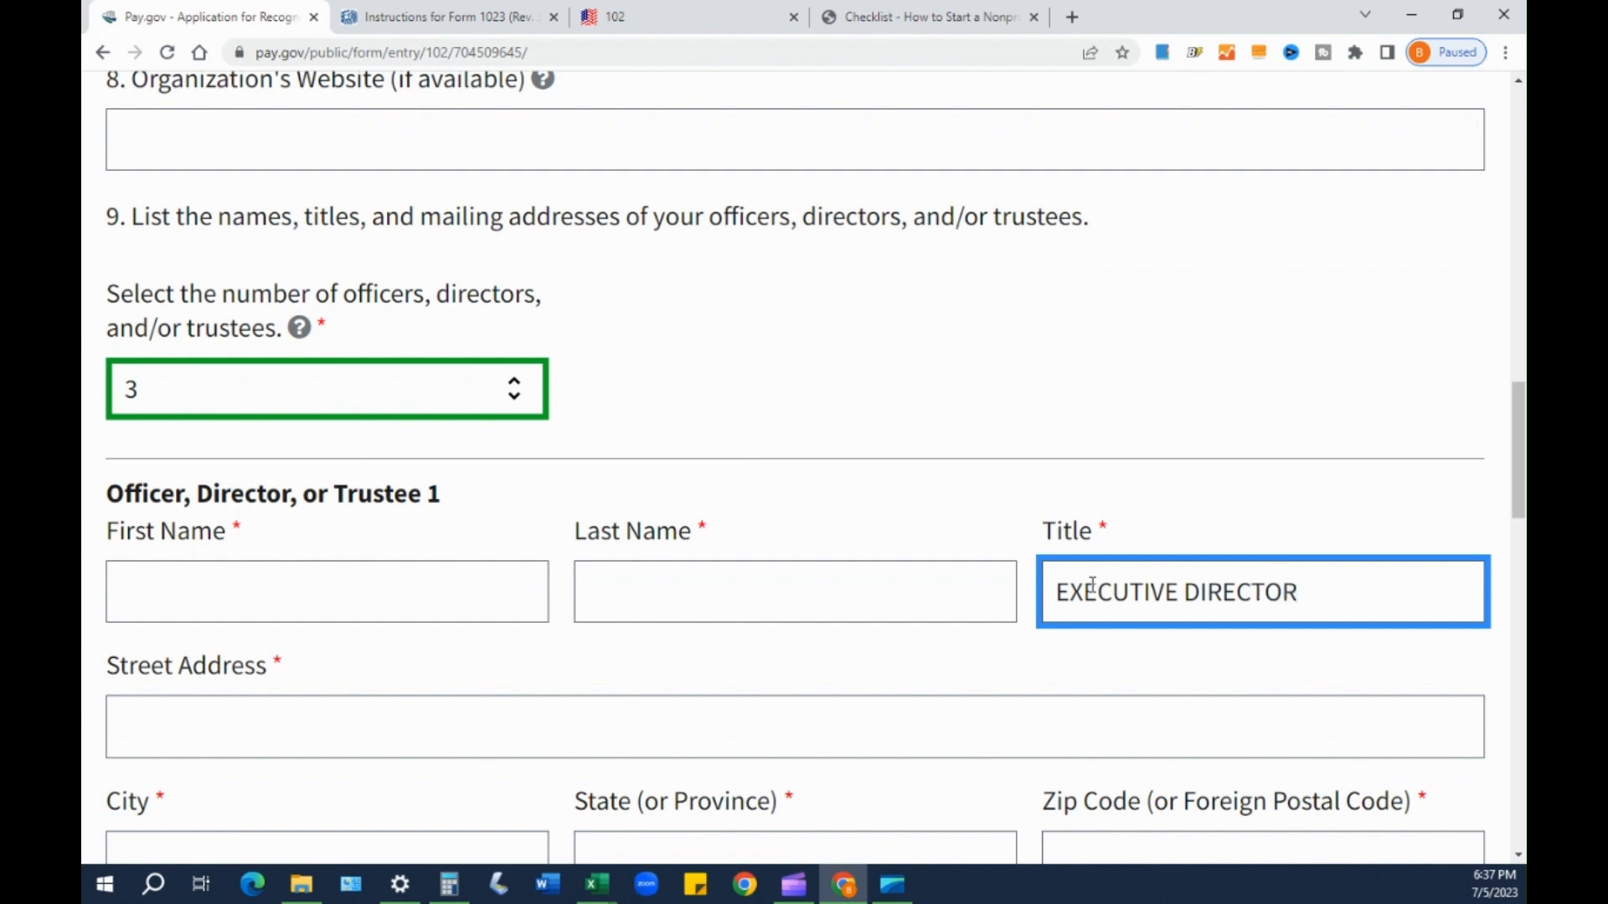
pyautogui.press('Left')
pyautogui.press('Left')
pyautogui.press('Left')
pyautogui.press('Left')
pyautogui.press('Left')
pyautogui.press('Left')
pyautogui.press('Left')
pyautogui.press('Left')
pyautogui.press('Left')
pyautogui.press('Left')
pyautogui.press('Left')
pyautogui.press('Left')
pyautogui.press('Left')
pyautogui.press('Left')
pyautogui.press('Left')
pyautogui.press('Left')
pyautogui.press('Left')
pyautogui.press('Left')
pyautogui.write('PRES')
pyautogui.write('SIDENEXECUT')
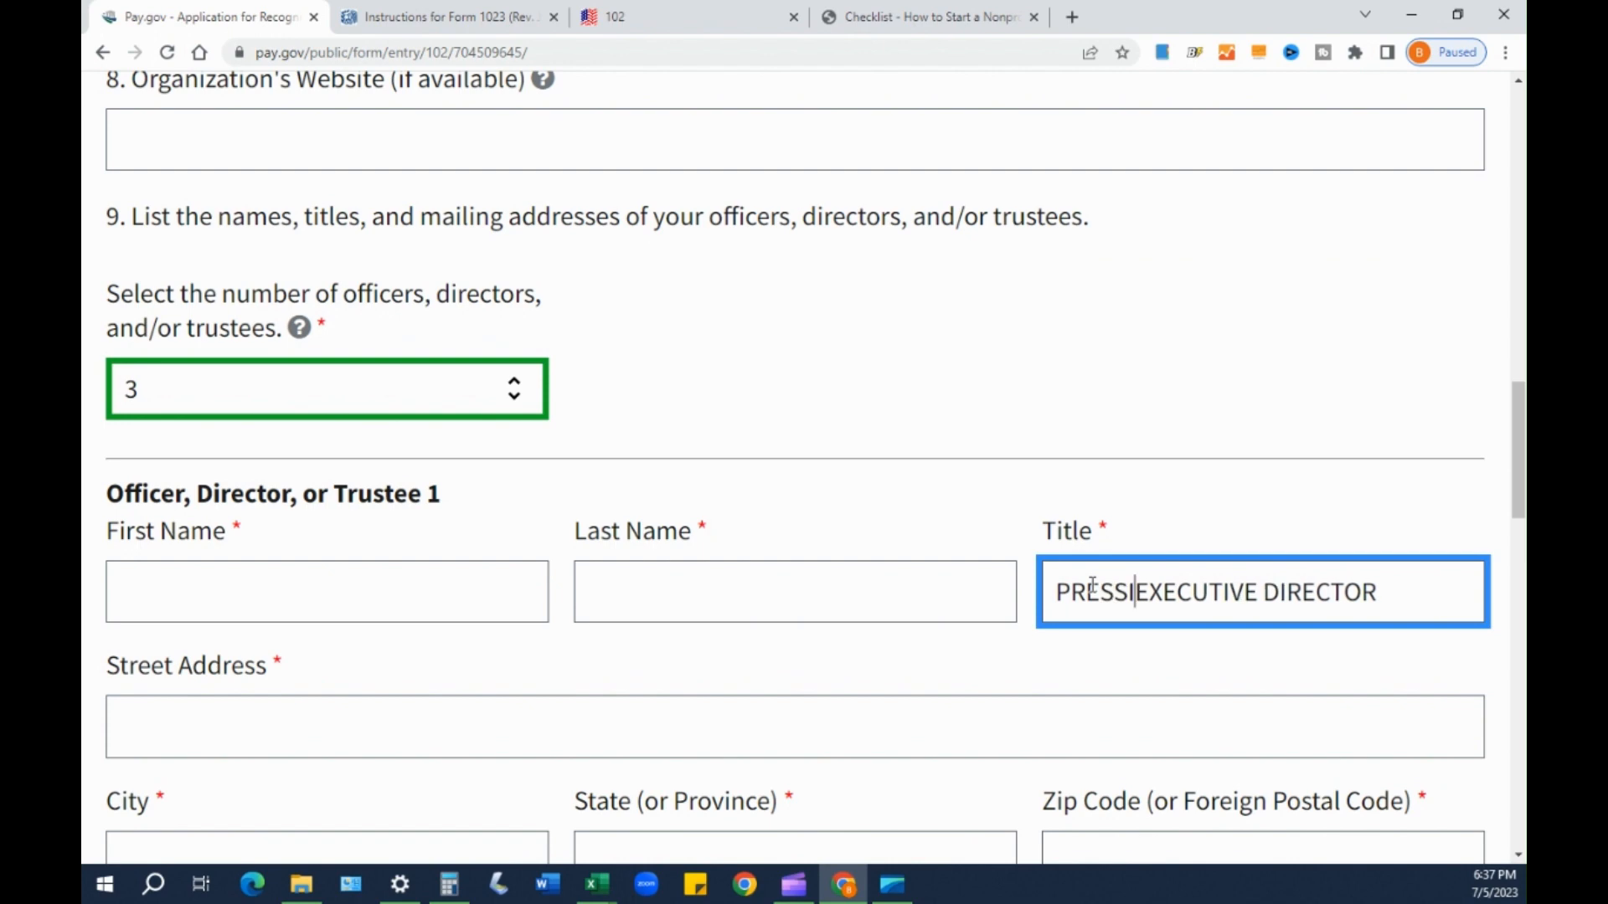
pyautogui.press('BackSpace')
pyautogui.press('BackSpace')
pyautogui.press('BackSpace')
pyautogui.press('BackSpace')
pyautogui.press('BackSpace')
pyautogui.press('BackSpace')
pyautogui.write('IDENT &')
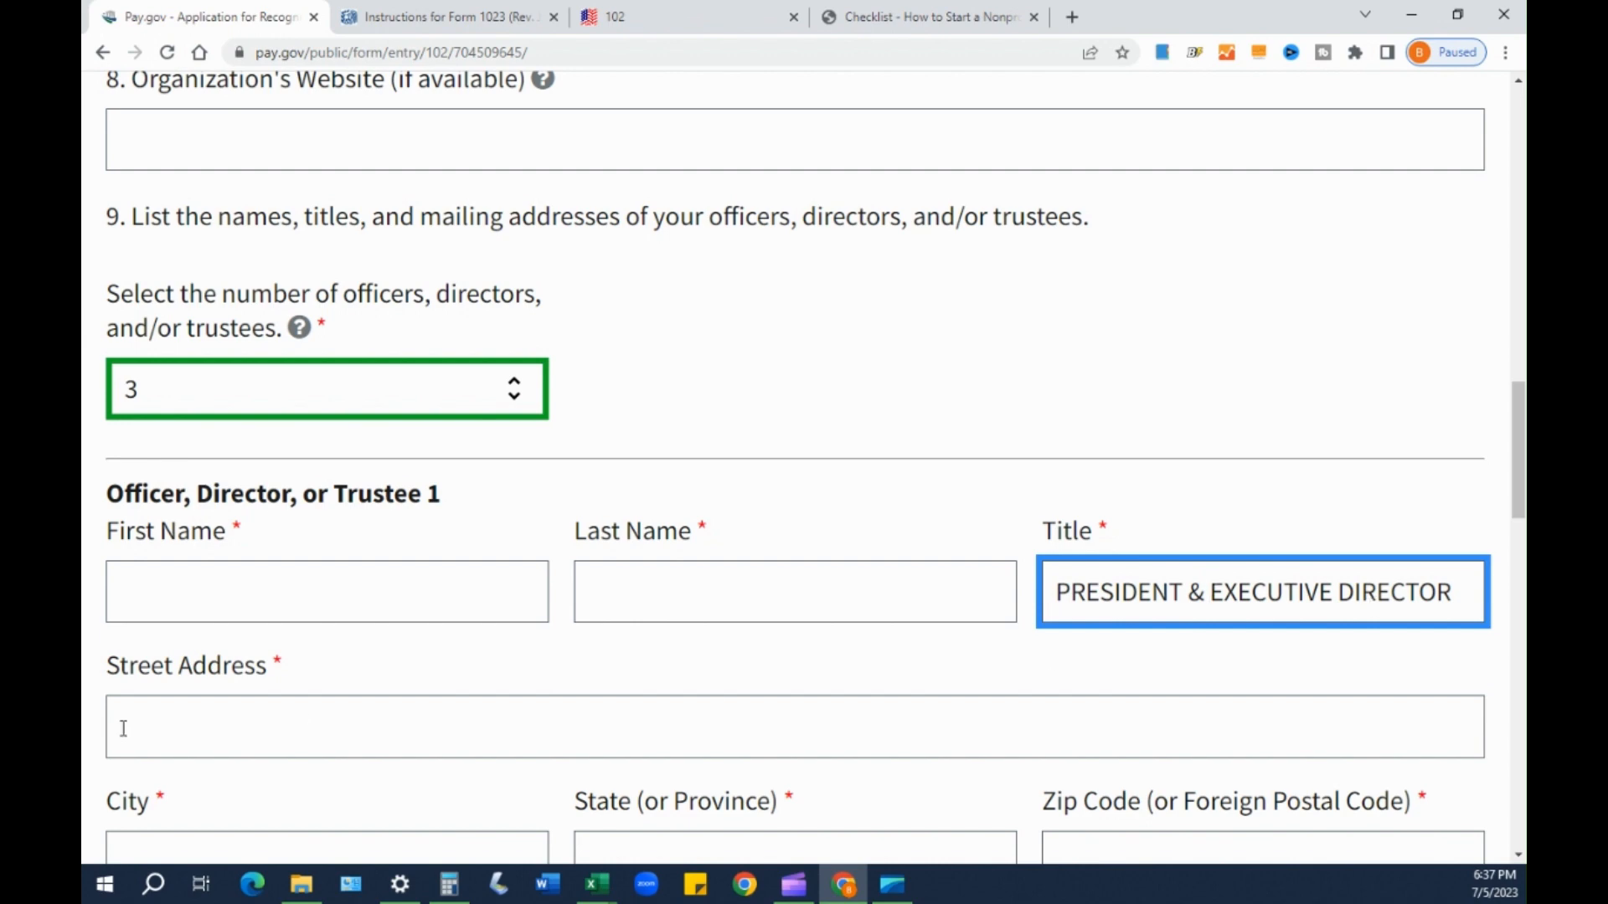
pyautogui.click(230, 603)
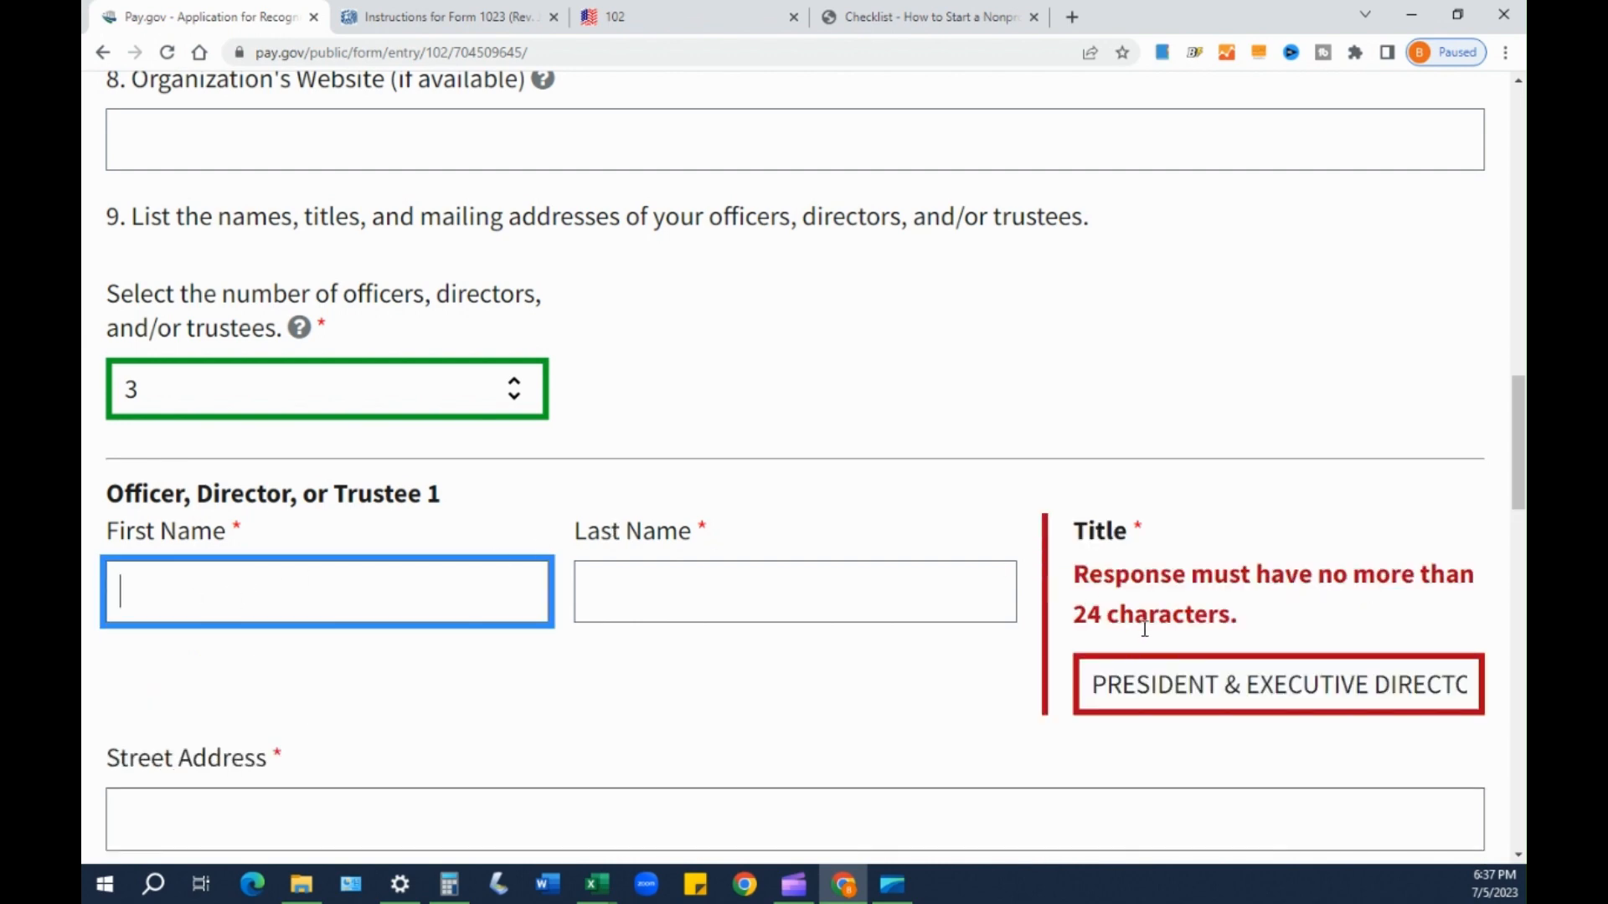
pyautogui.scroll(-2, 1234, 554)
# - Shorten Officer 1's title to PRESIDENT EXEC DIRECTOR to meet the 24-character limit
pyautogui.click(1232, 487)
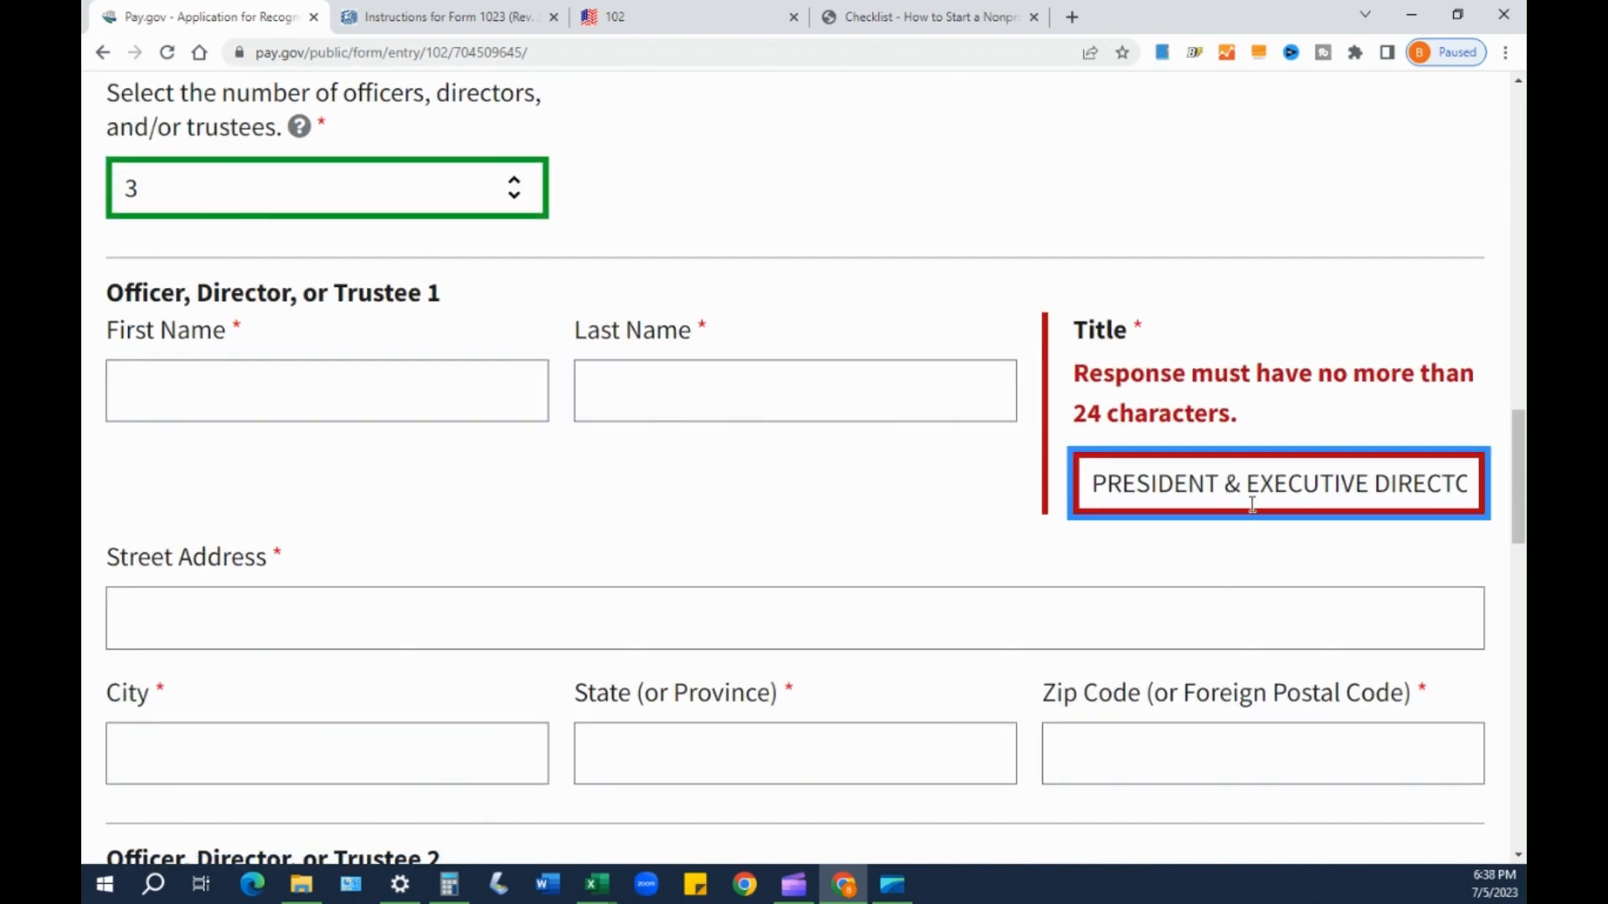
pyautogui.press('Delete')
pyautogui.press('Delete')
pyautogui.press('Delete')
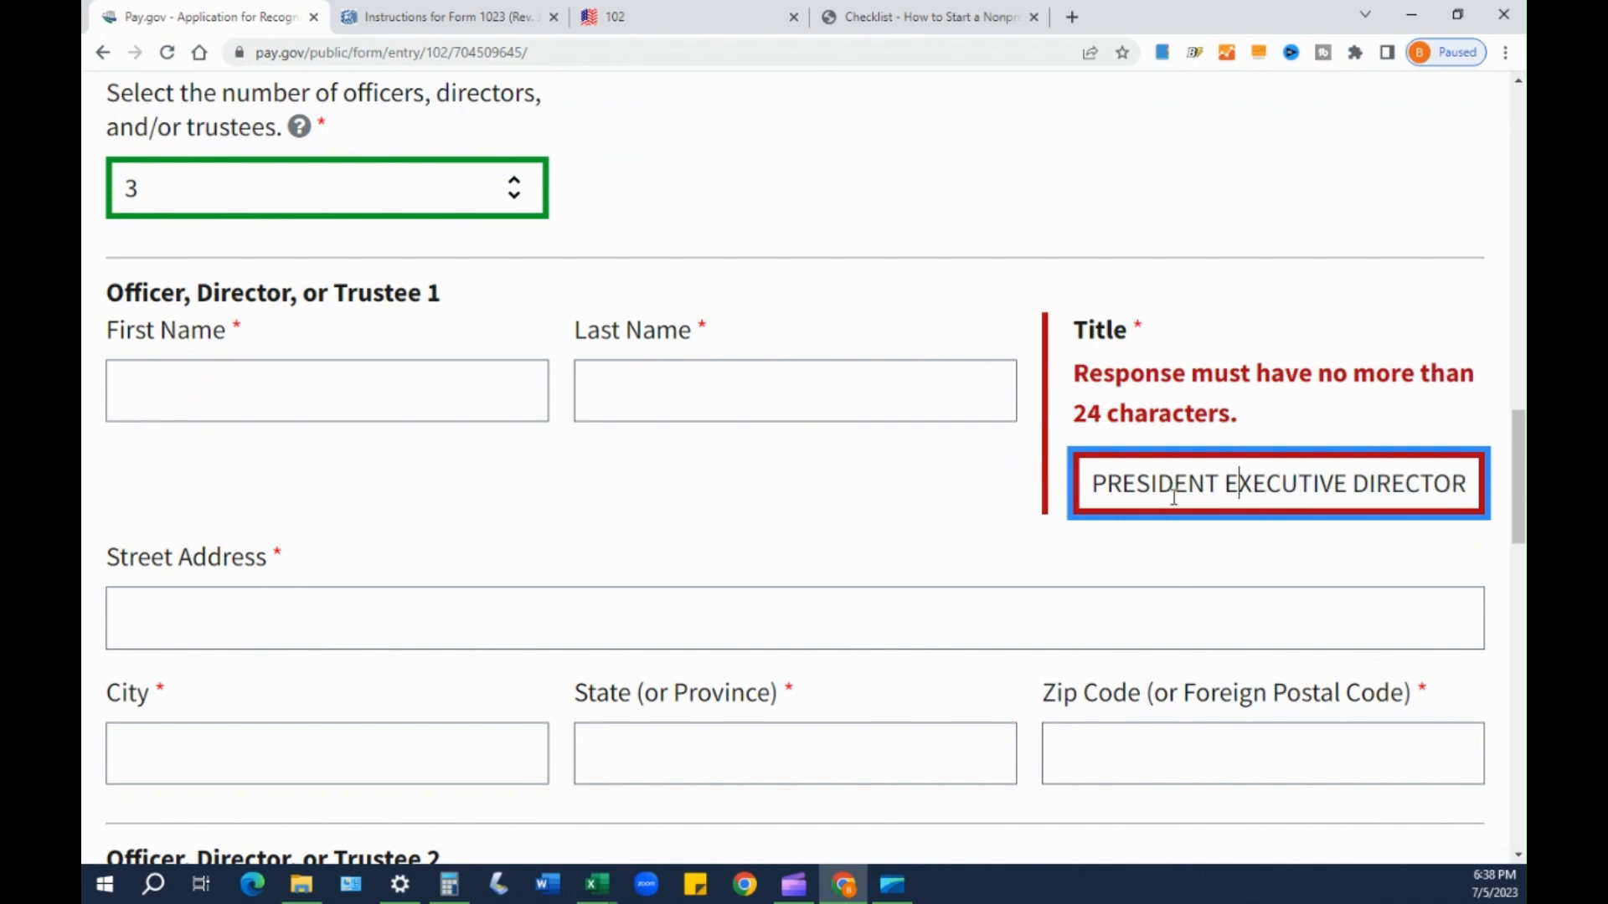
pyautogui.click(1282, 486)
pyautogui.press('Delete')
pyautogui.press('Delete')
pyautogui.press('Delete')
pyautogui.press('Delete')
pyautogui.press('Delete')
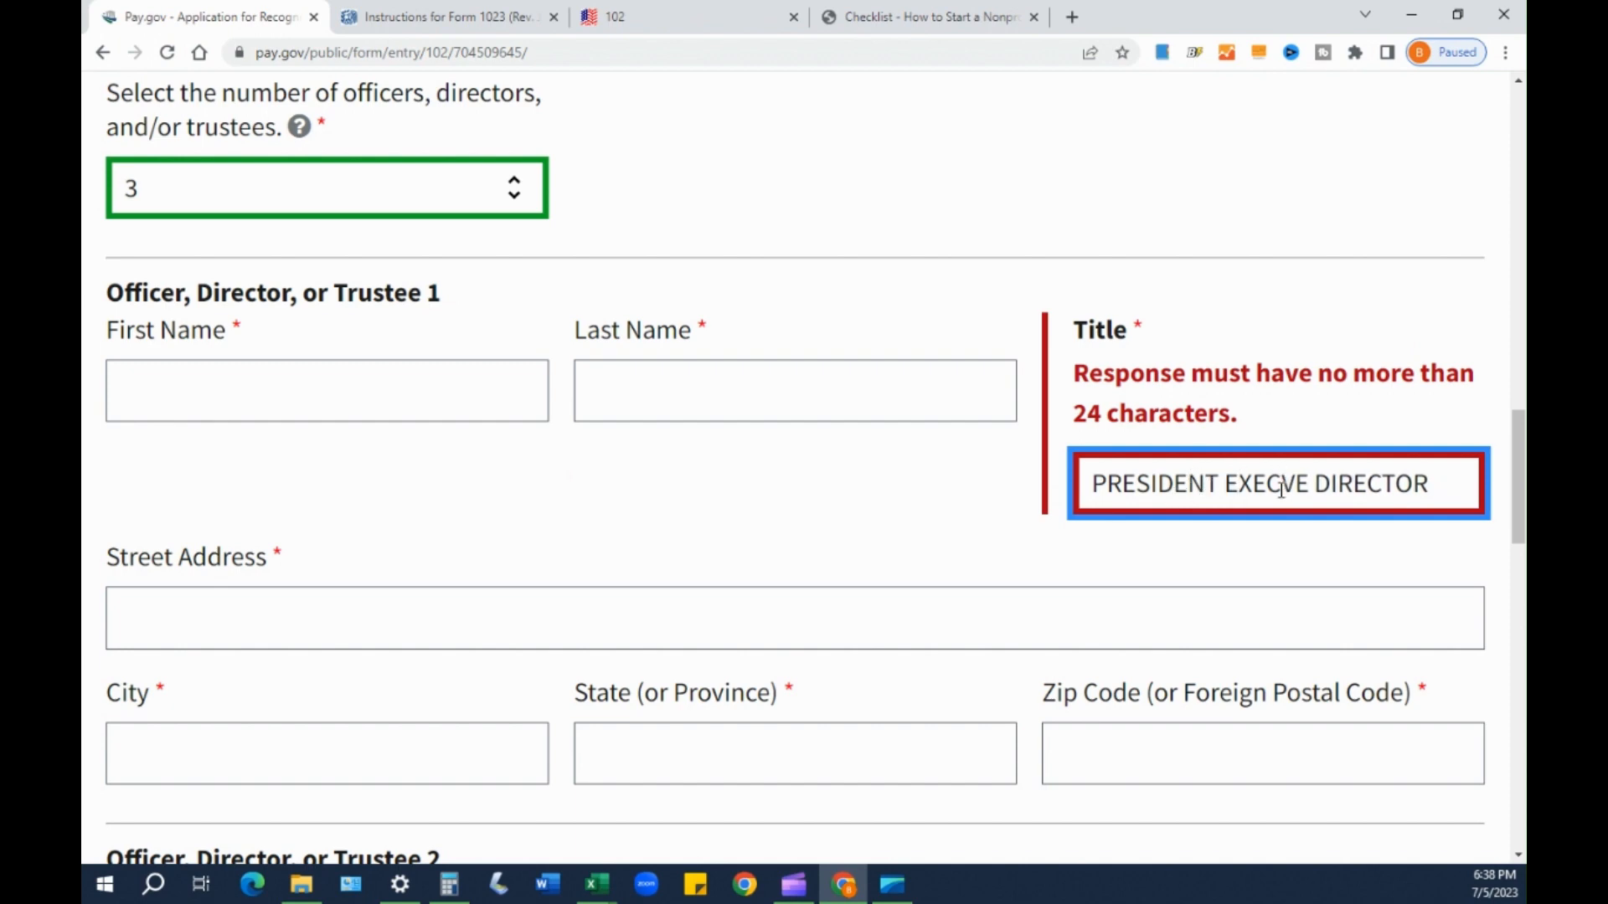
pyautogui.press('Left')
pyautogui.press('Left')
pyautogui.press('Left')
pyautogui.press('Left')
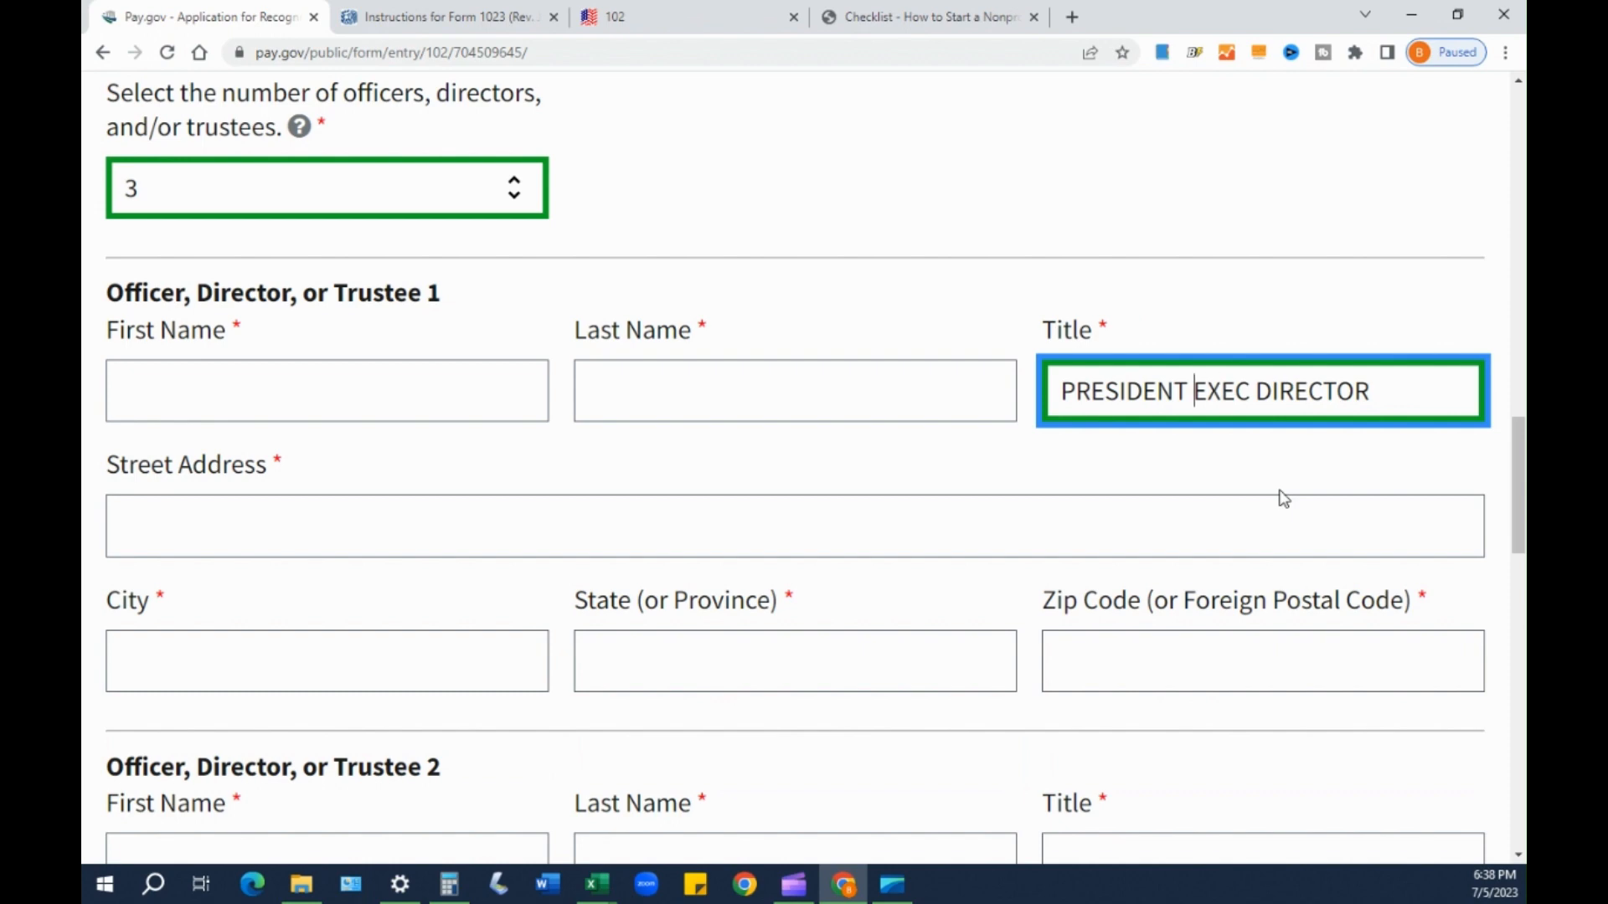
pyautogui.write('&')
pyautogui.press('Tab')
pyautogui.click(1242, 484)
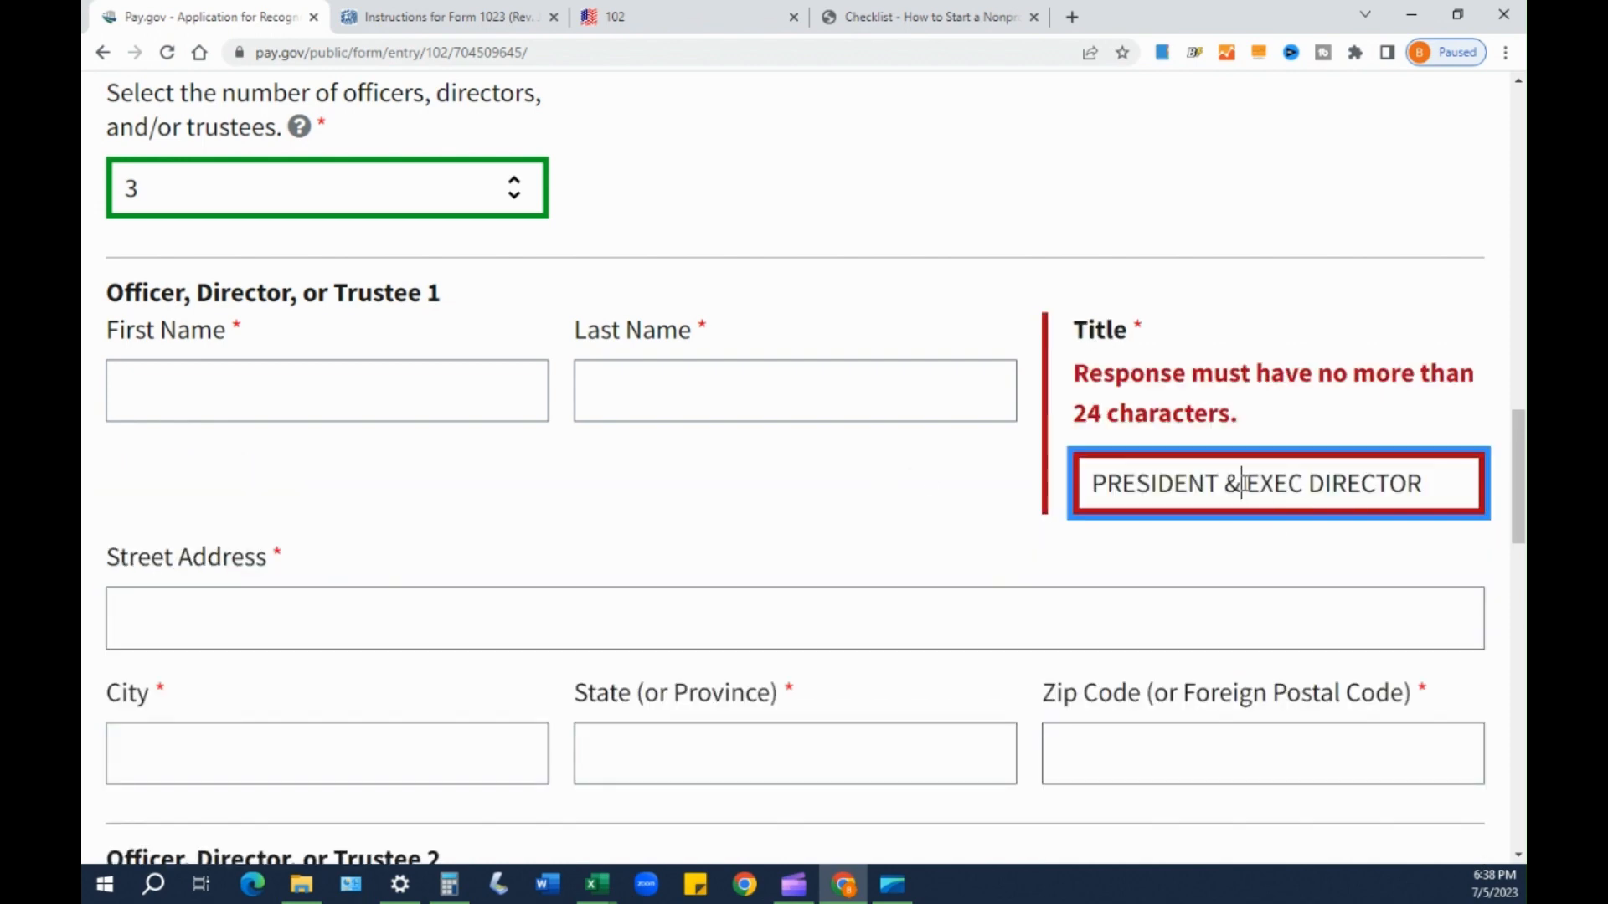
pyautogui.press('BackSpace')
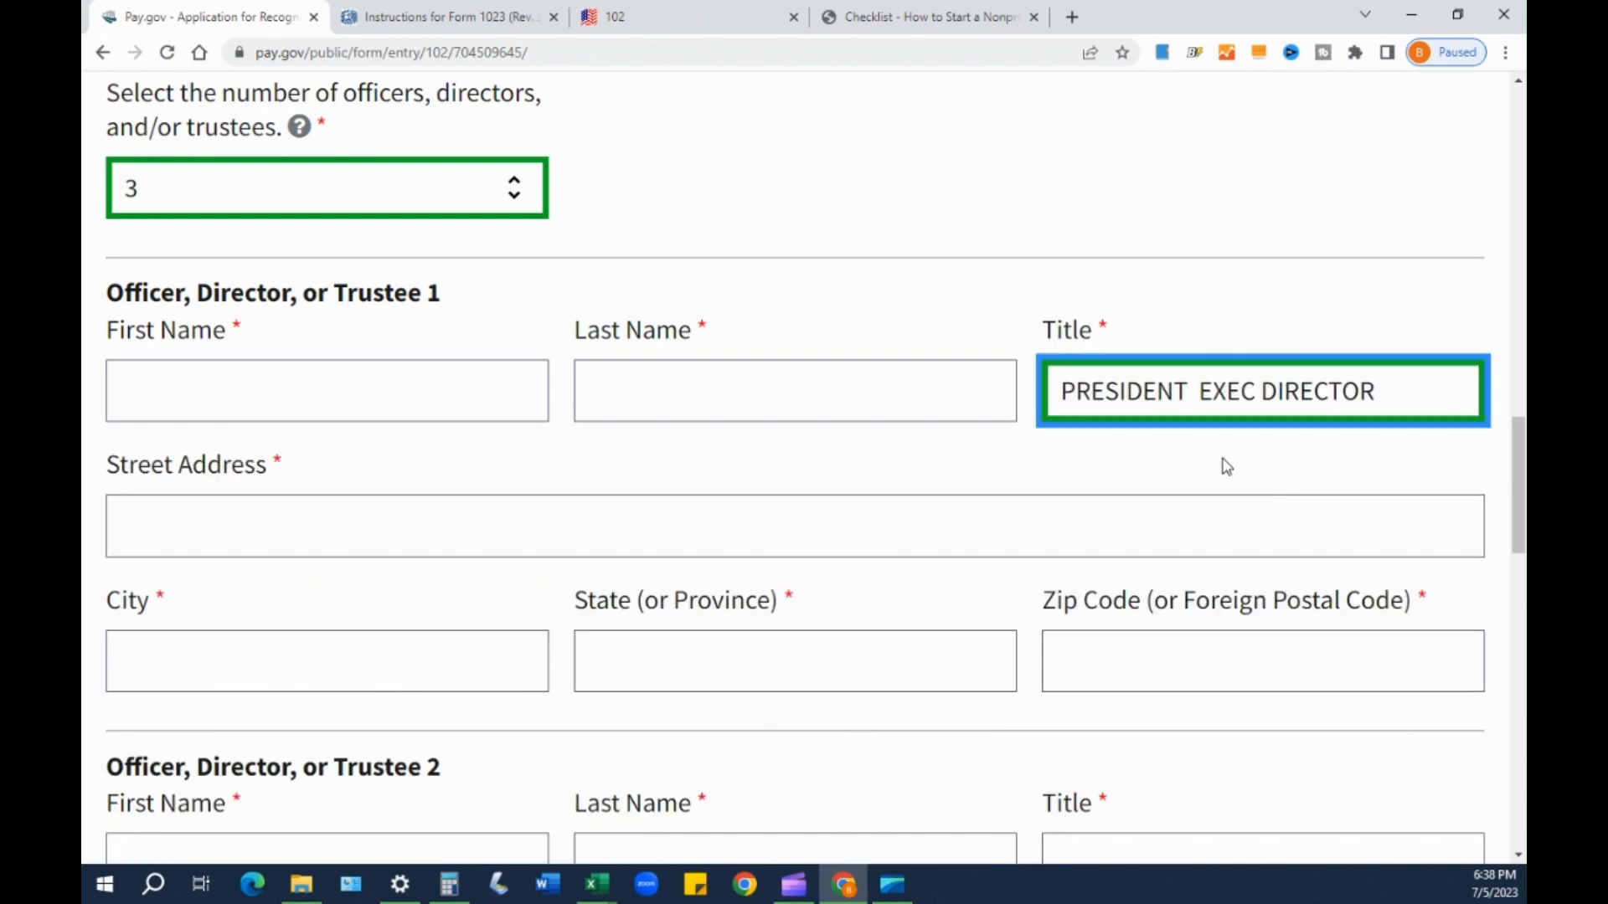
pyautogui.press('BackSpace')
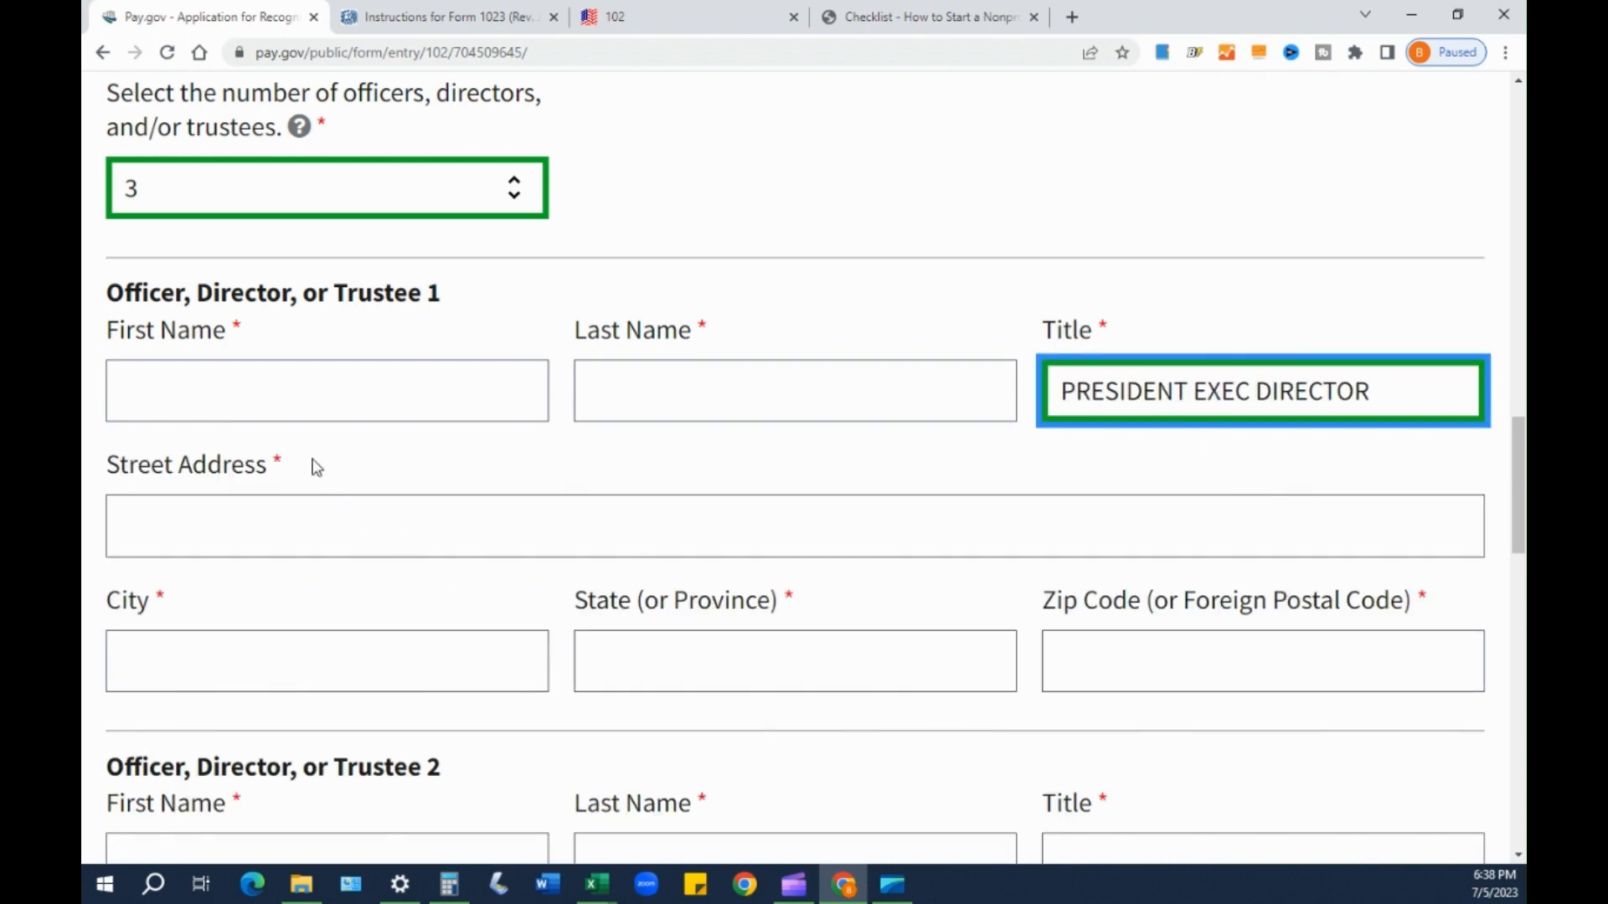
pyautogui.click(293, 398)
pyautogui.scroll(2, 1059, 478)
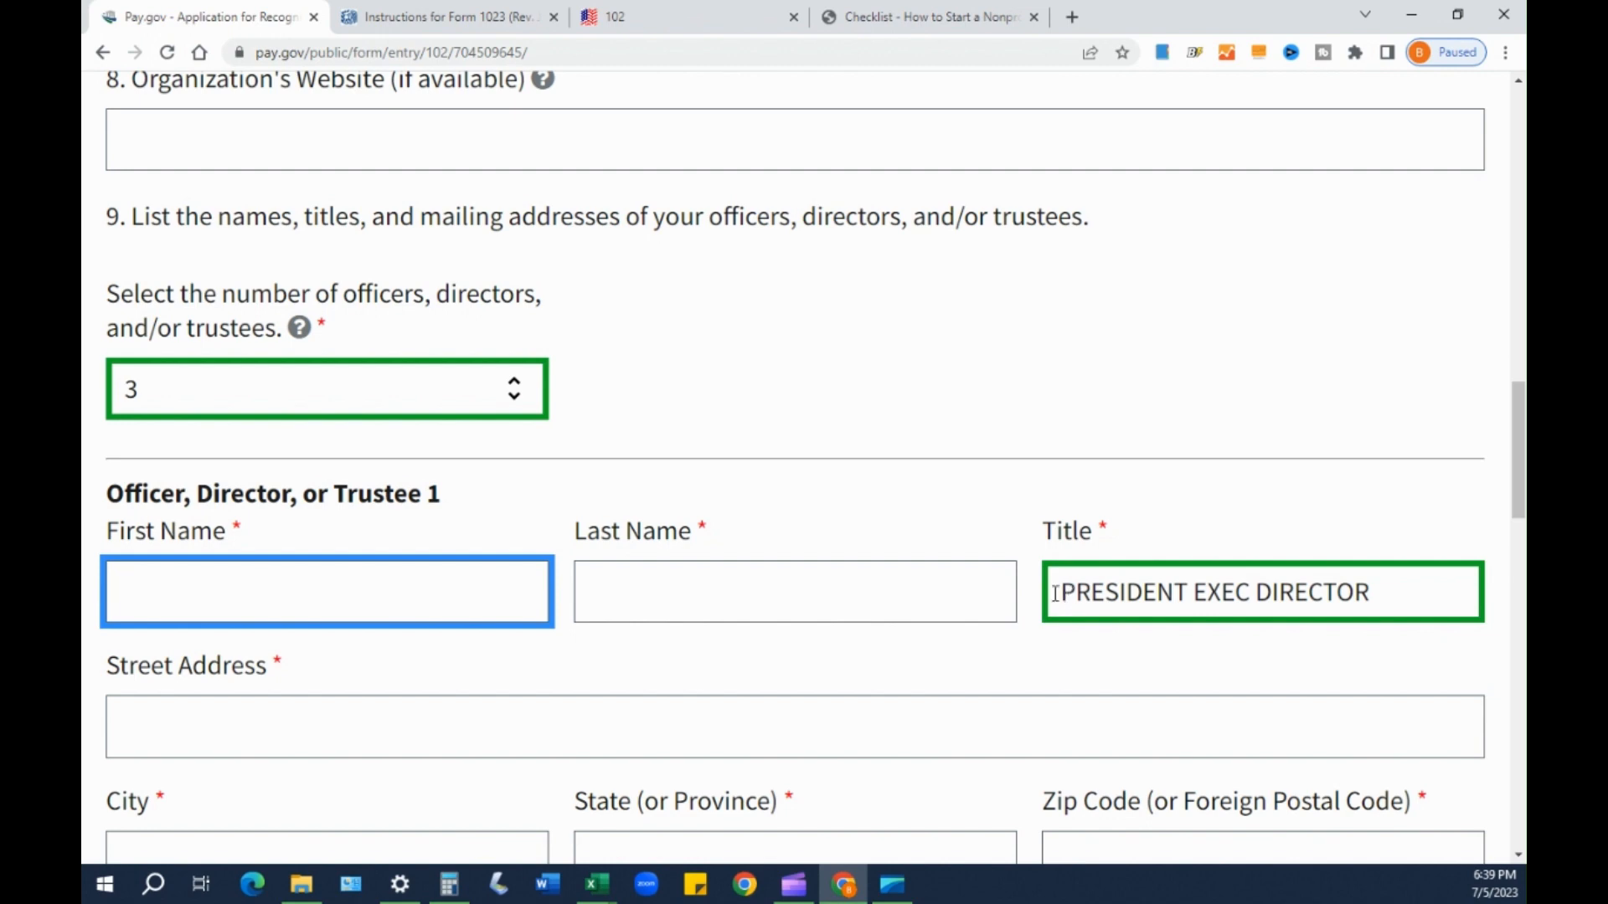
pyautogui.scroll(-1, 818, 567)
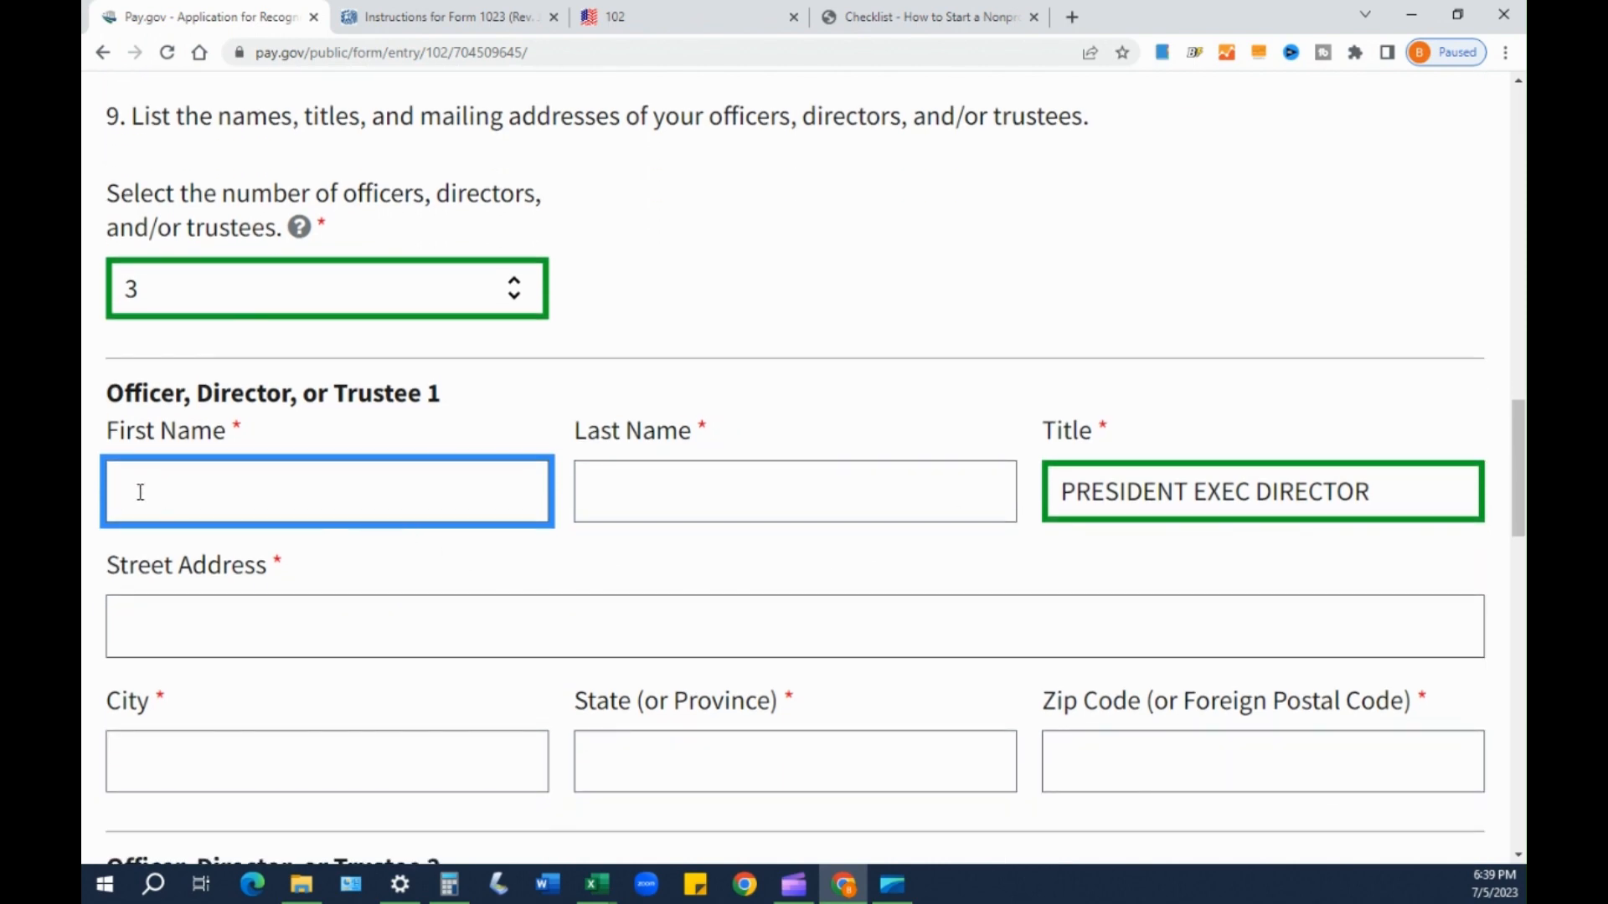
# - Enter Officer 1's first and last name in their separate fields
pyautogui.press('Tab')
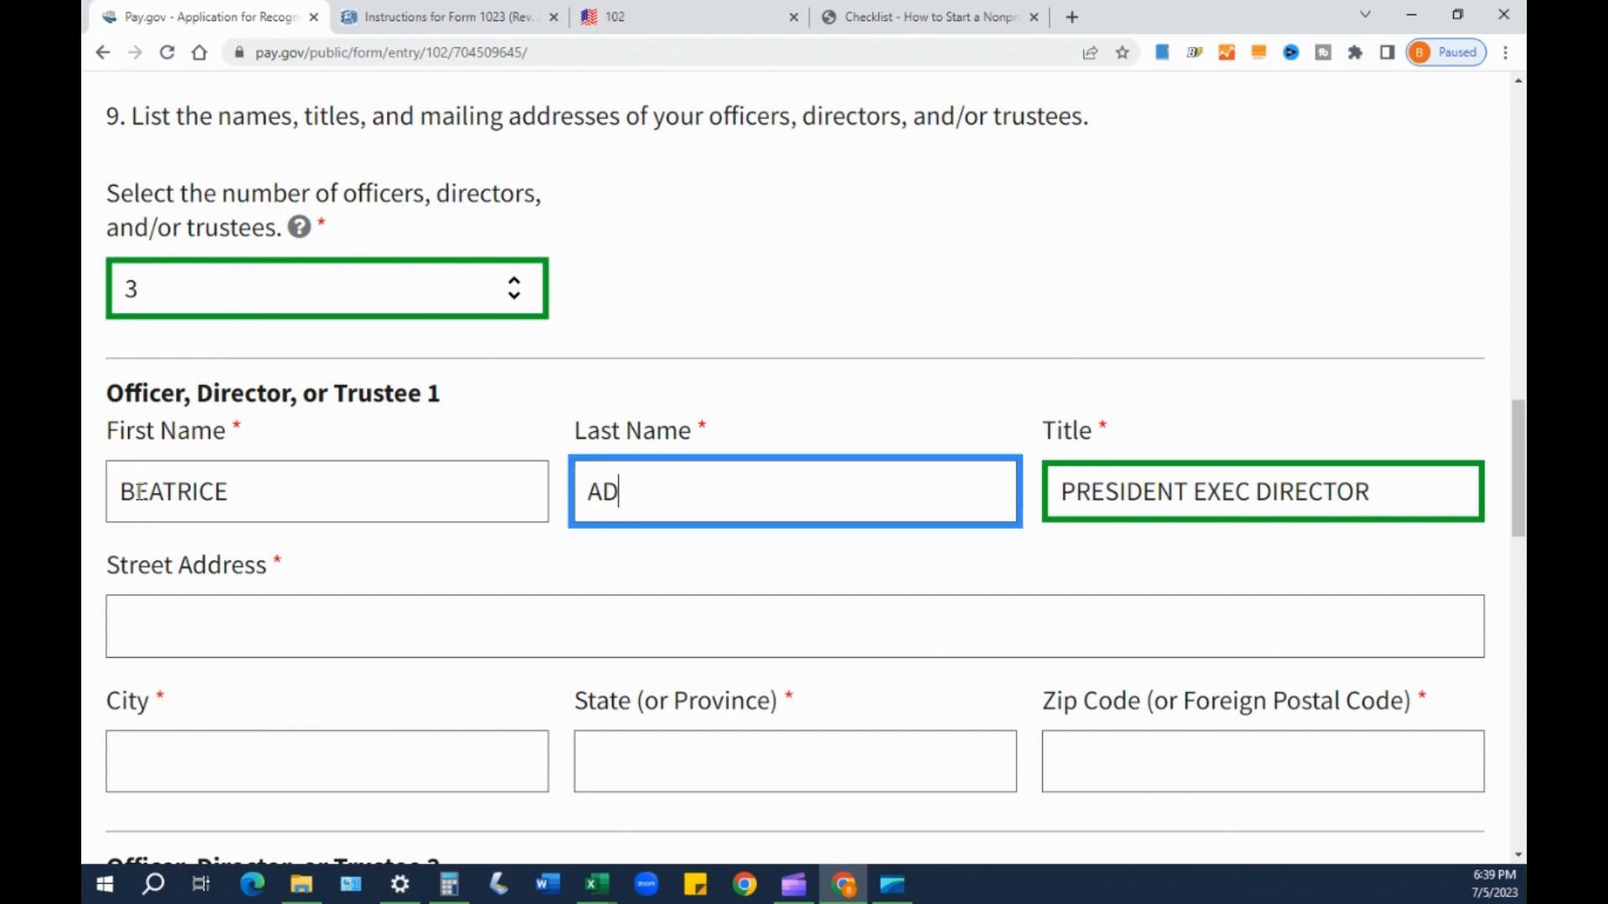
pyautogui.press('Tab')
pyautogui.press('Tab')
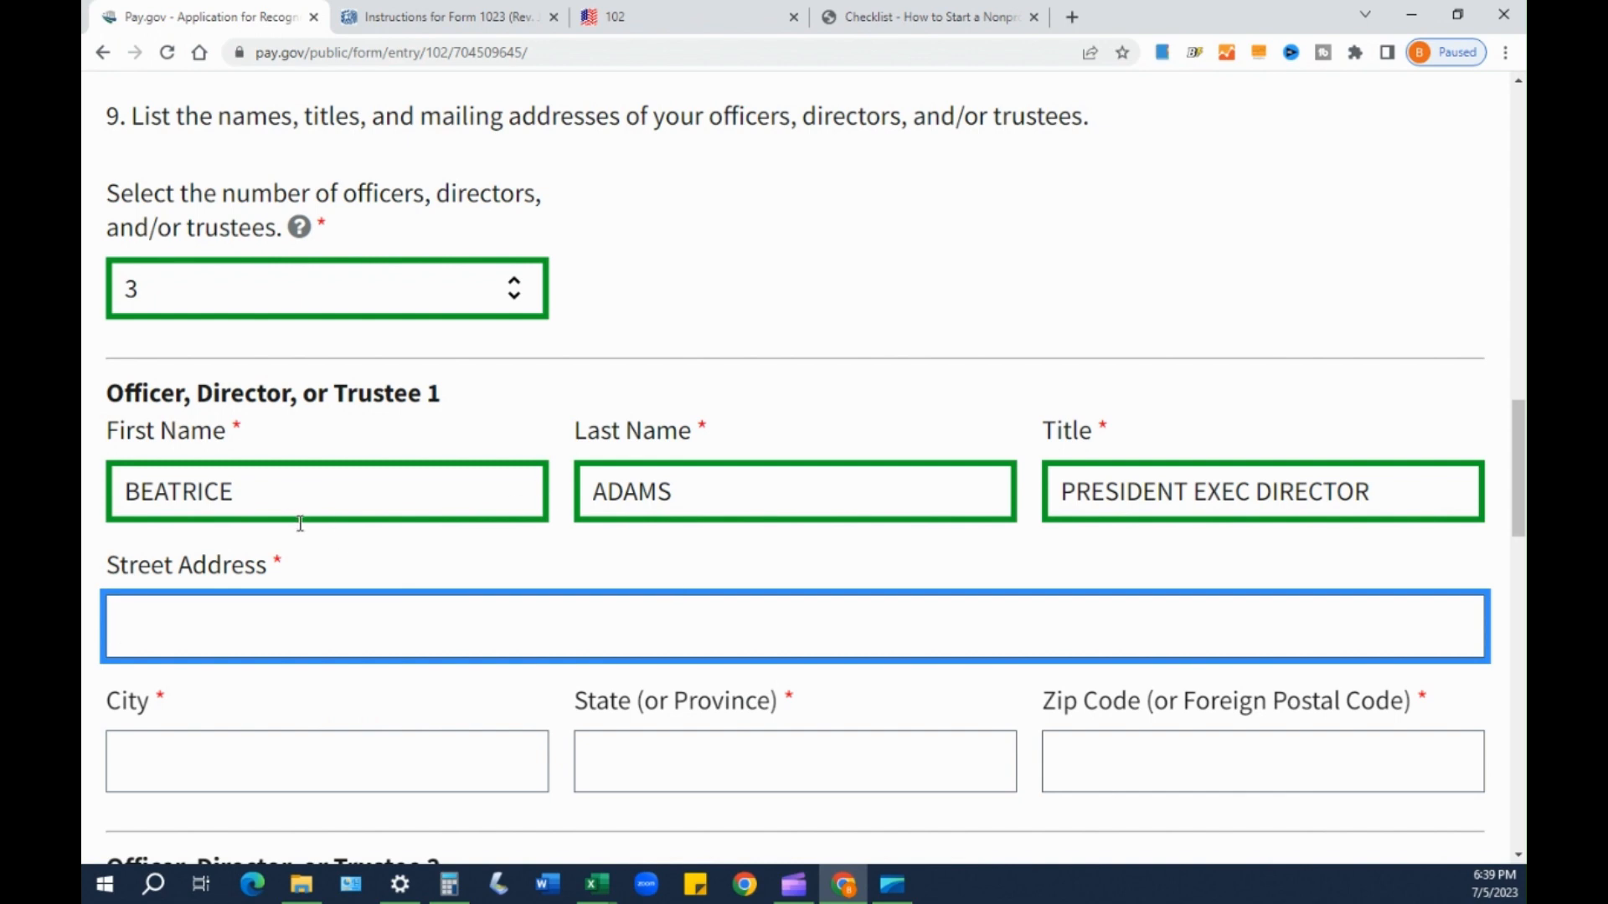
# - Enter Officer 1's street address, city, state NC and ZIP code
pyautogui.scroll(-1, 233, 500)
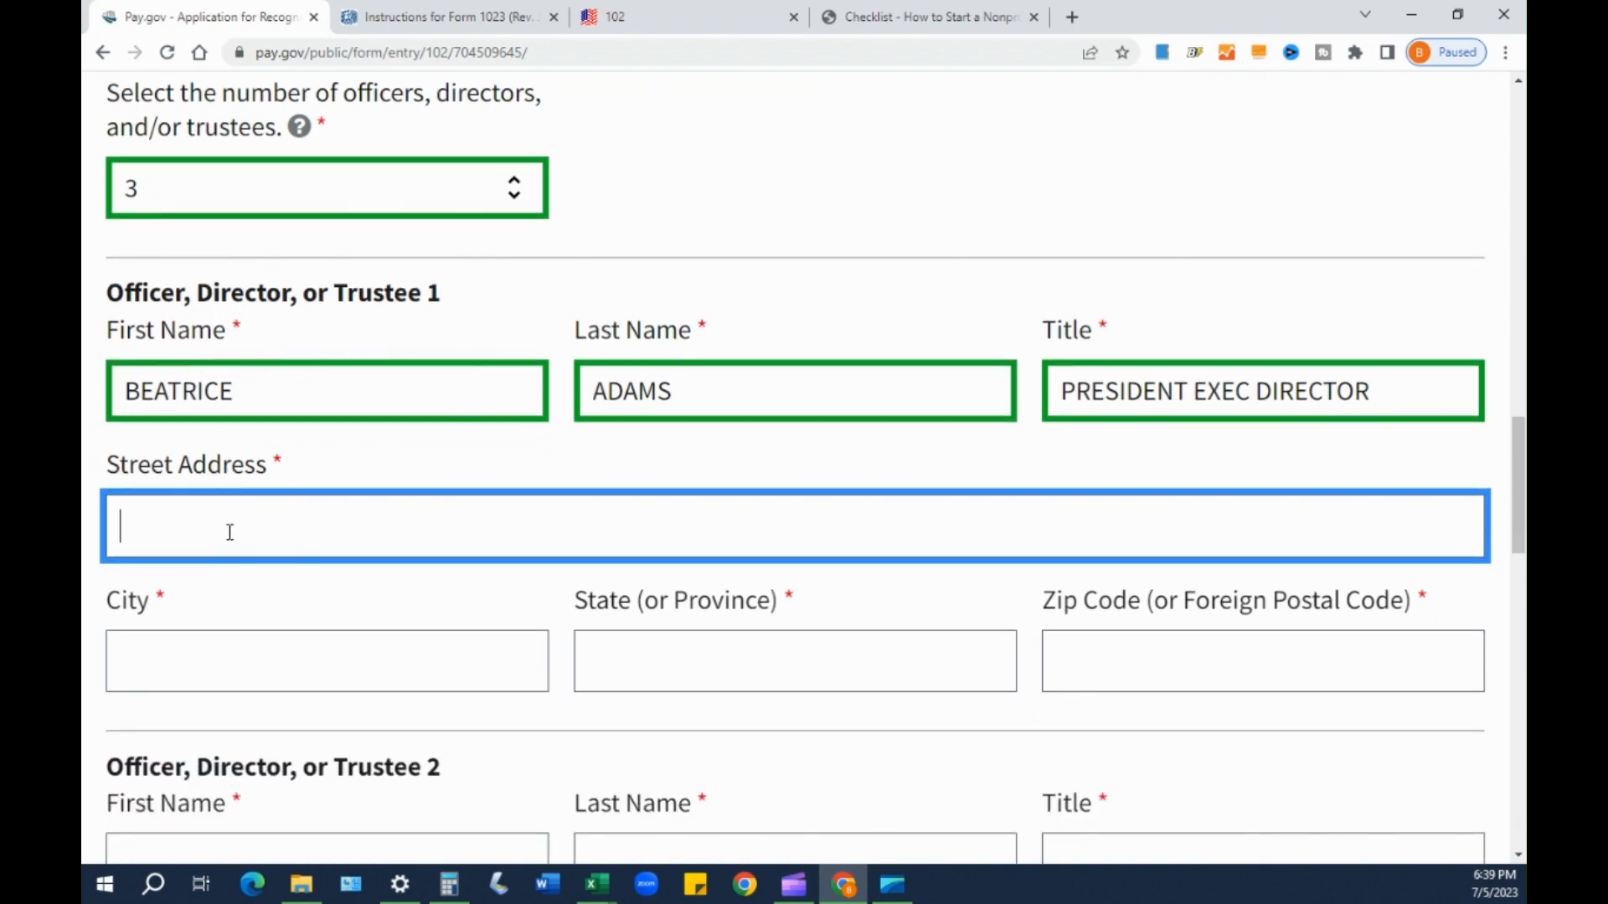
pyautogui.write('123 ANYTOWN ST')
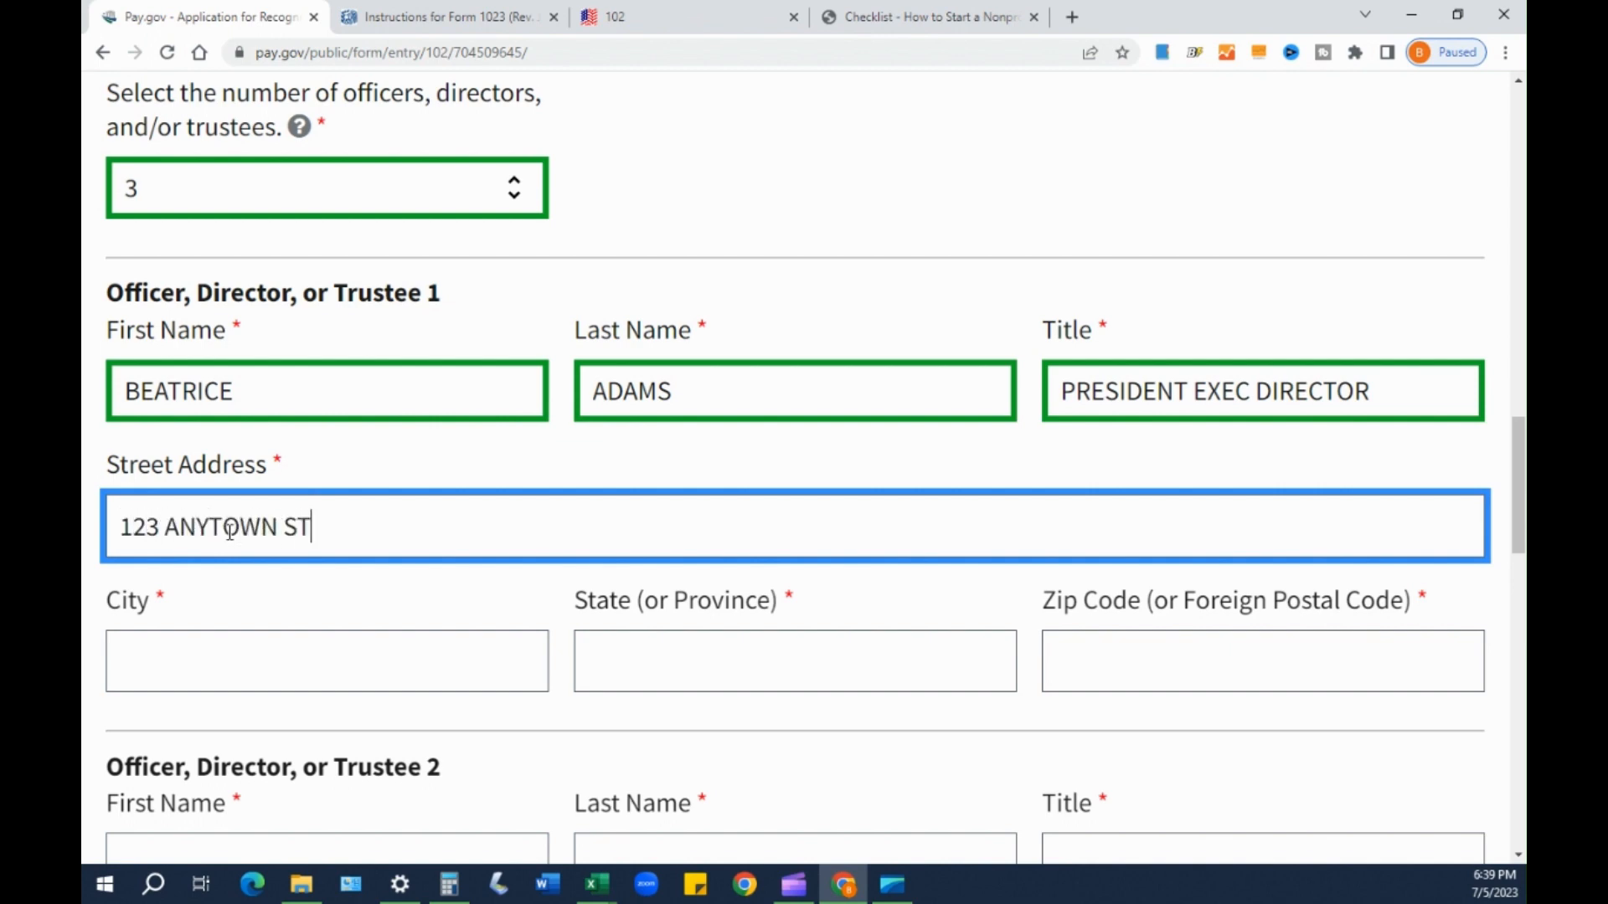
pyautogui.press('Tab')
pyautogui.write('RALEIGH')
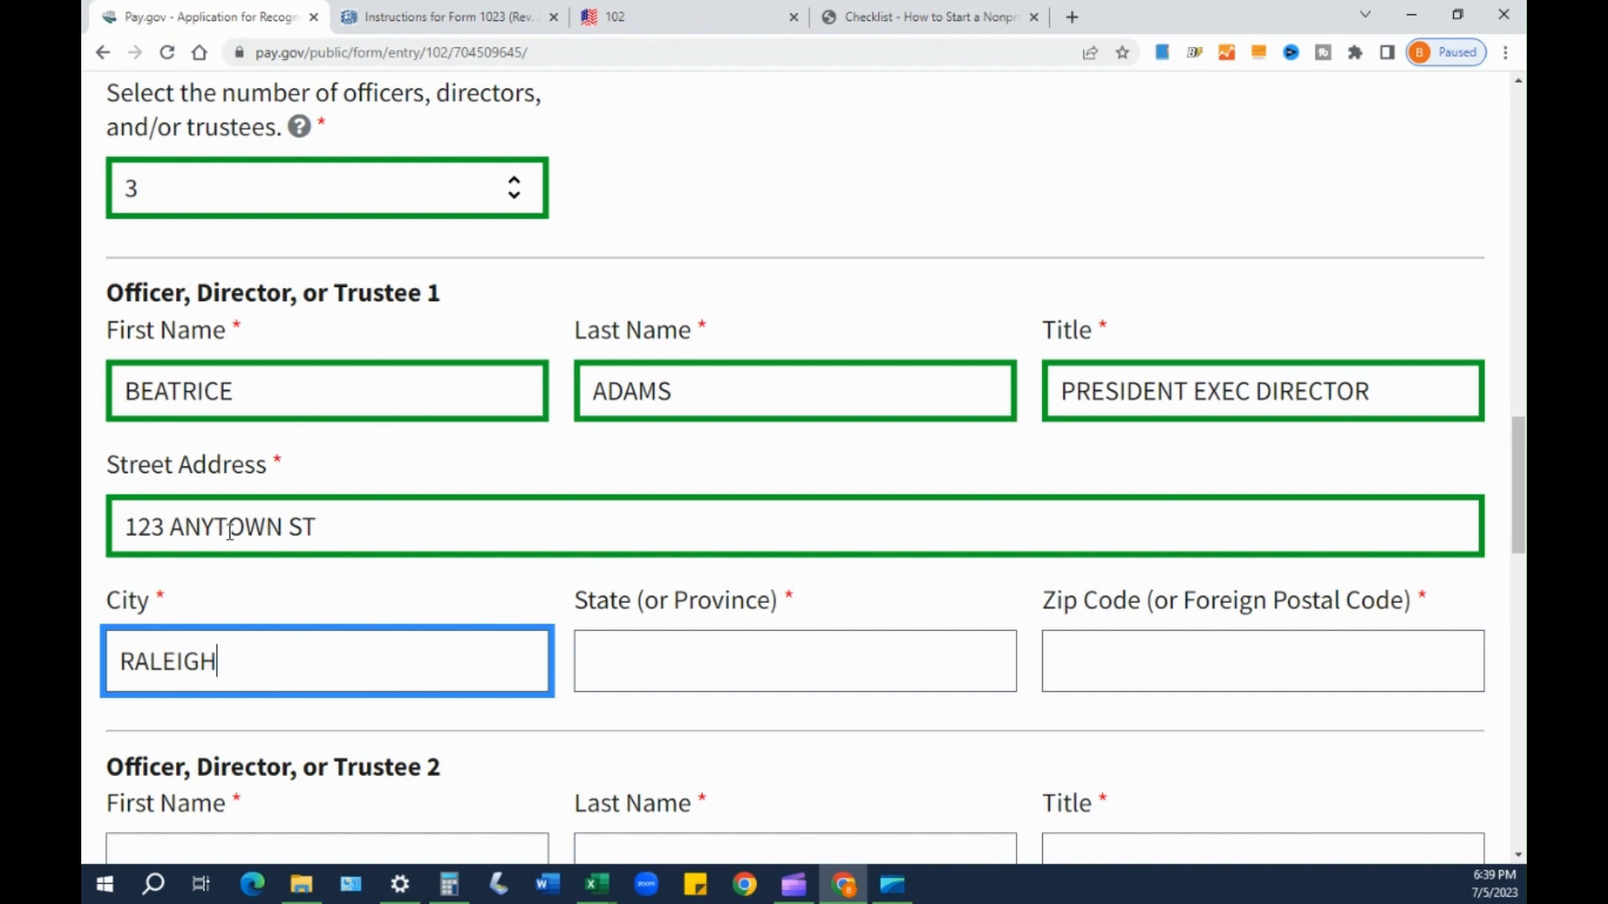
pyautogui.press('Tab')
pyautogui.write('NC')
pyautogui.press('Tab')
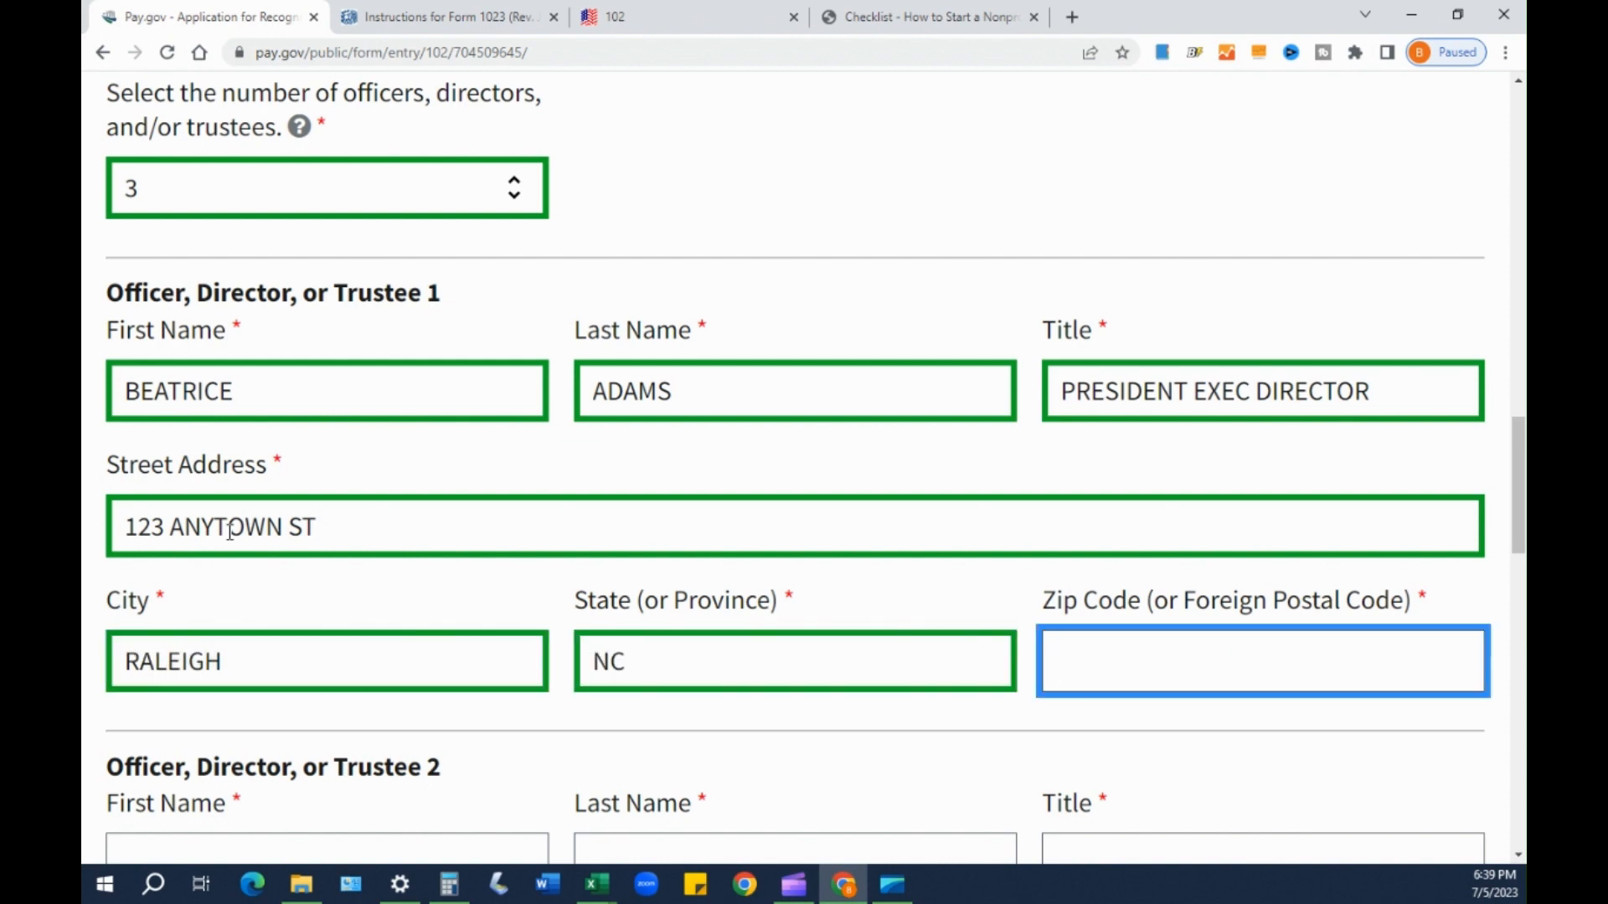
pyautogui.write('27602')
pyautogui.press('Tab')
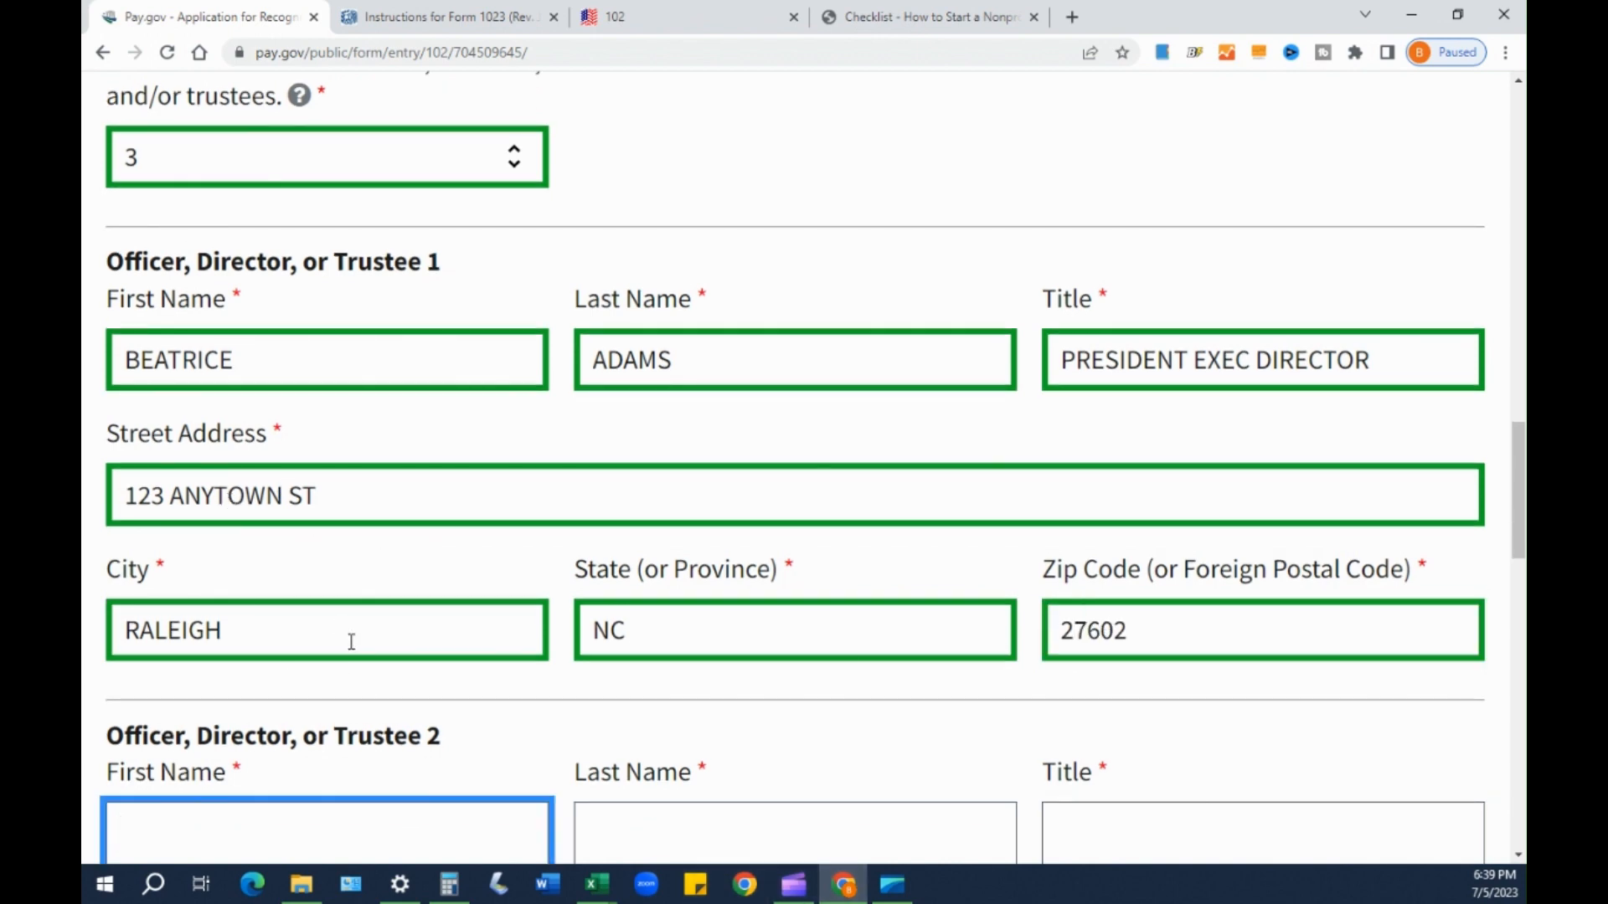
# - Recheck Officer 1's name fields, then go to Officer 2's First Name
pyautogui.scroll(-1, 347, 639)
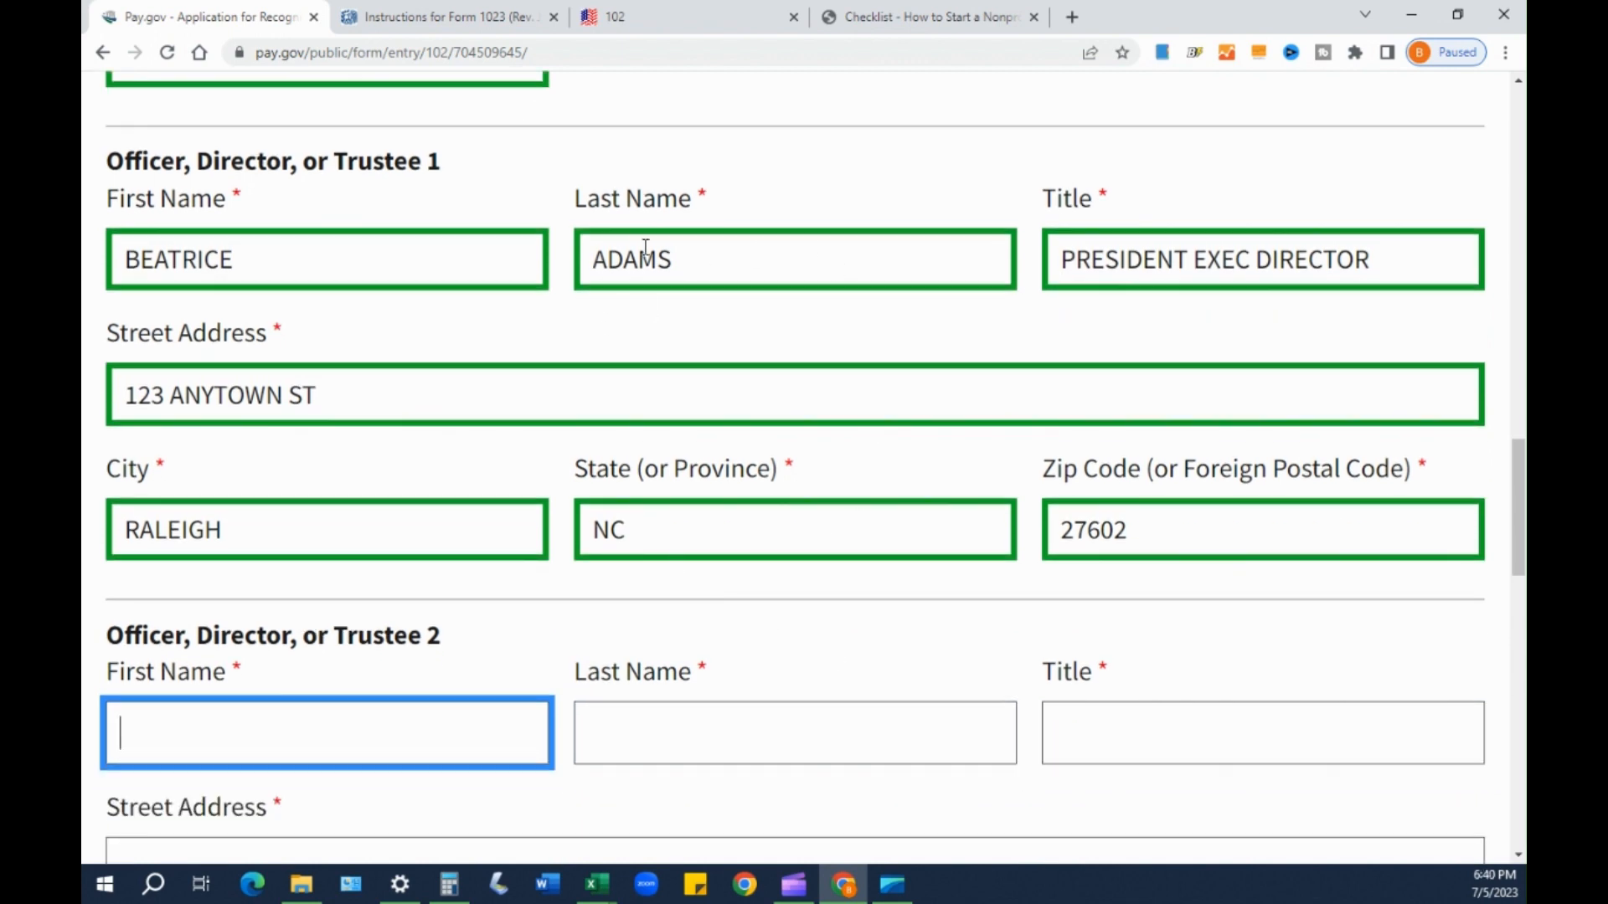
pyautogui.click(770, 252)
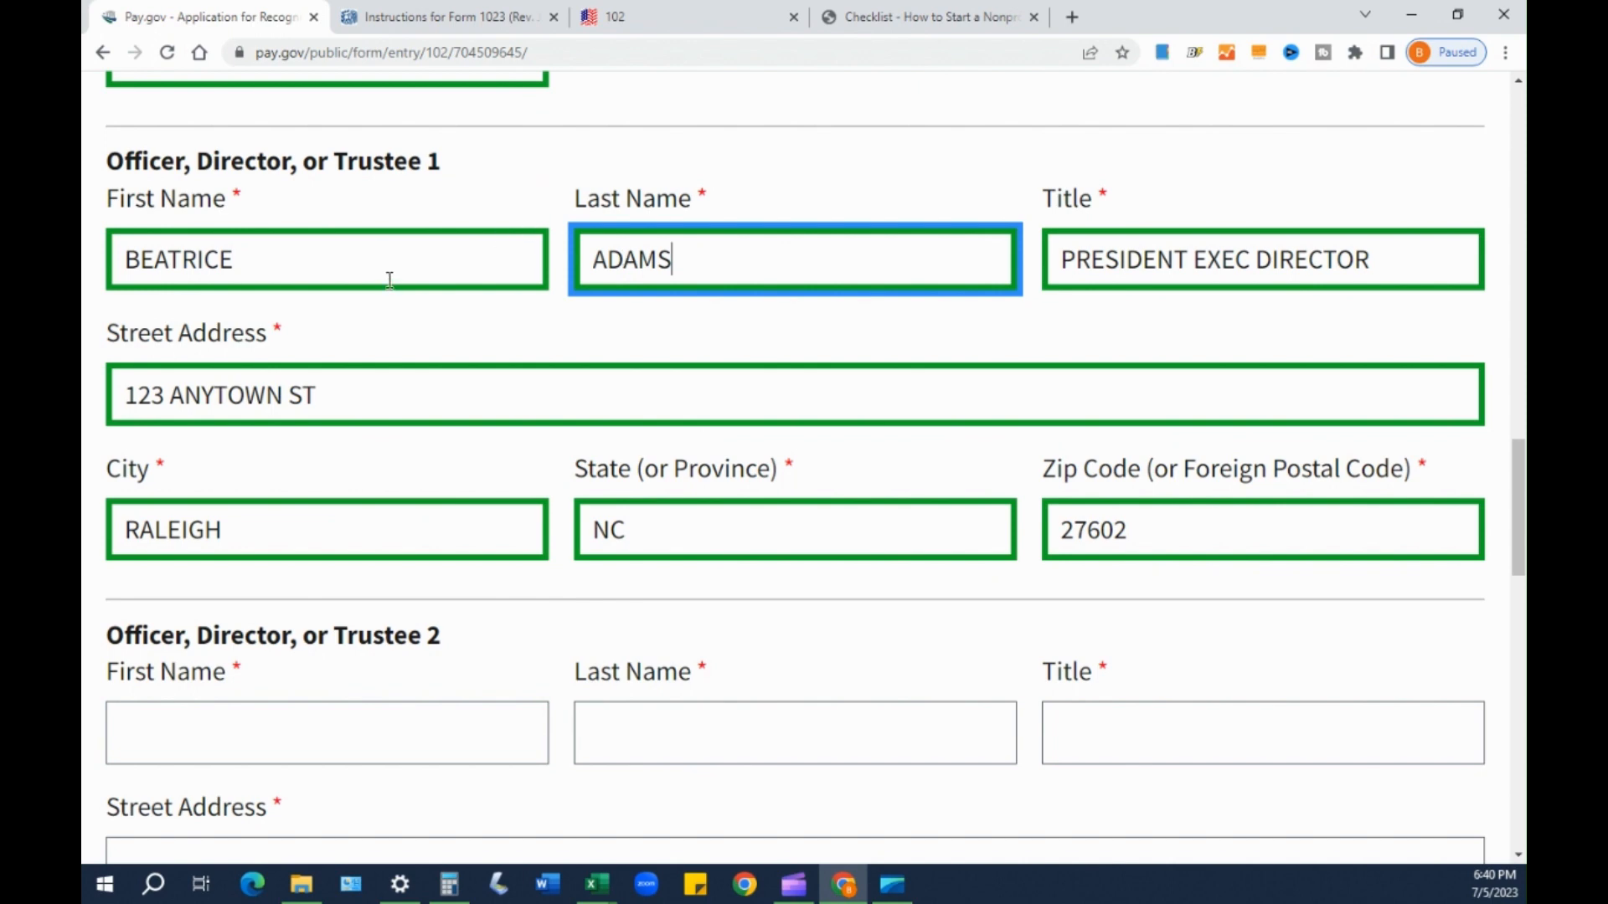
pyautogui.click(308, 274)
pyautogui.scroll(-1, 837, 592)
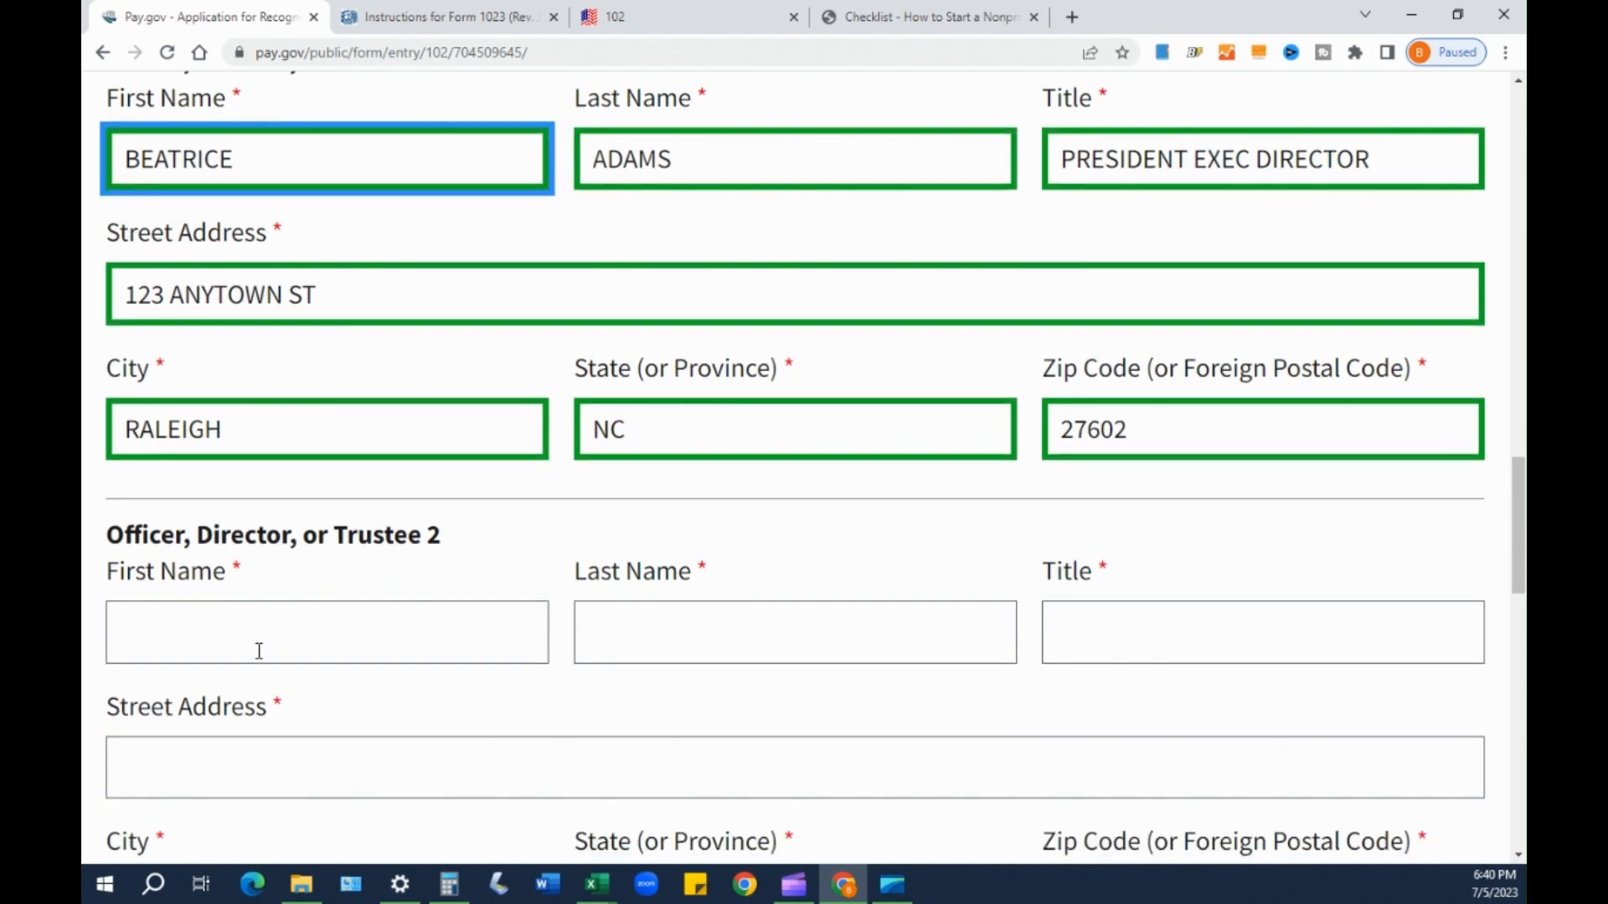
pyautogui.click(182, 609)
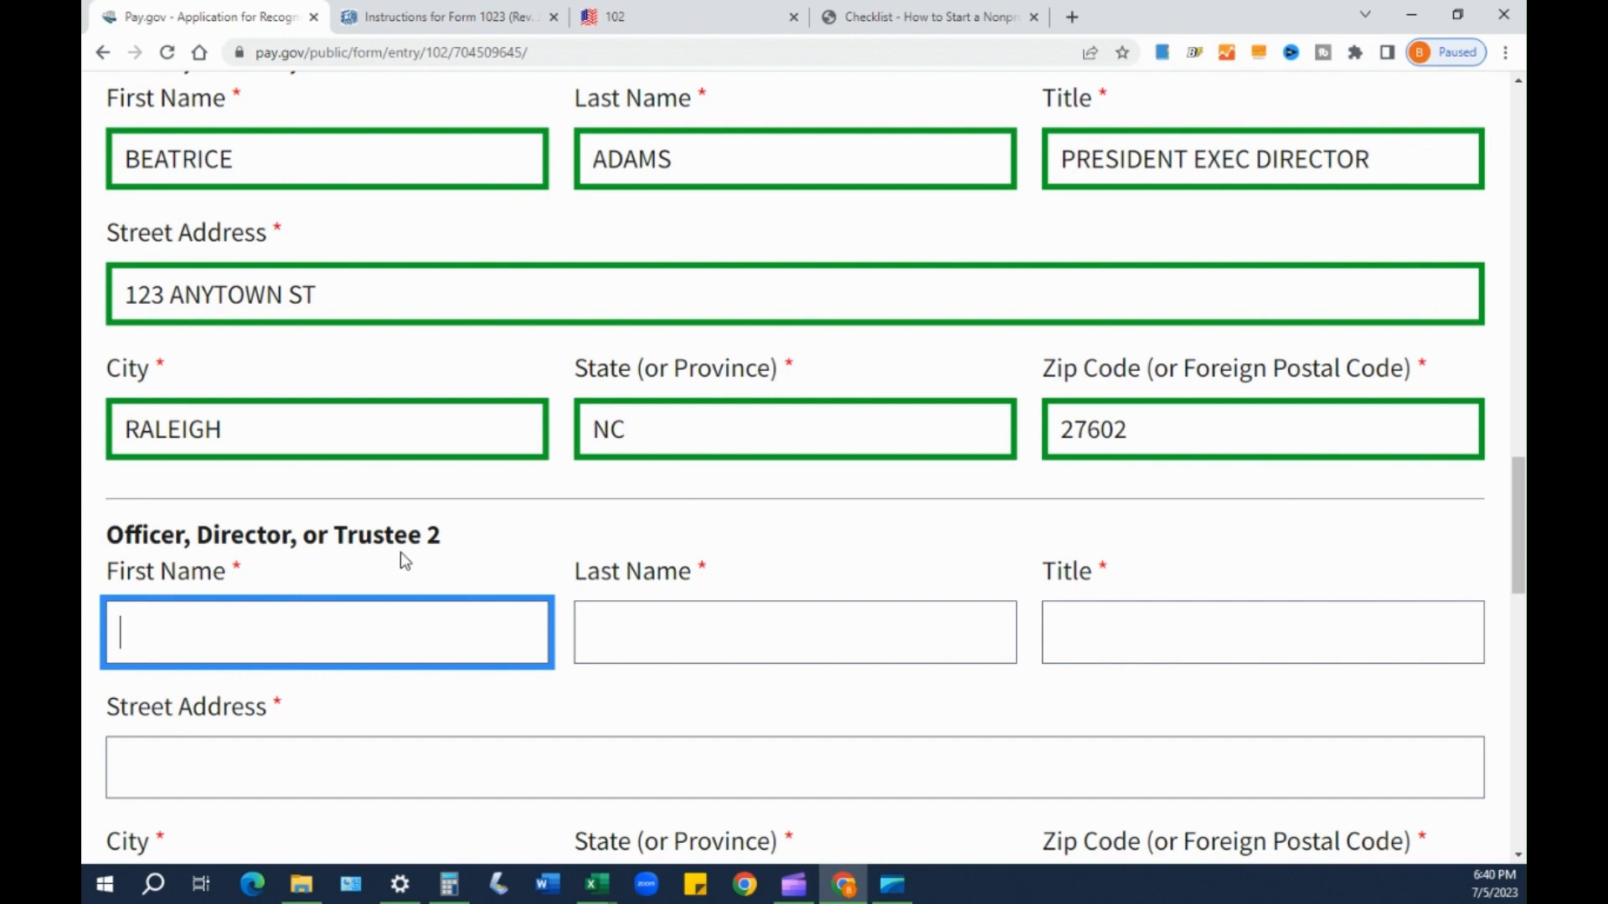
# - Enter Officer 2's first and last name, title TREASURER, and street address
pyautogui.scroll(1, 394, 637)
pyautogui.scroll(-2, 398, 670)
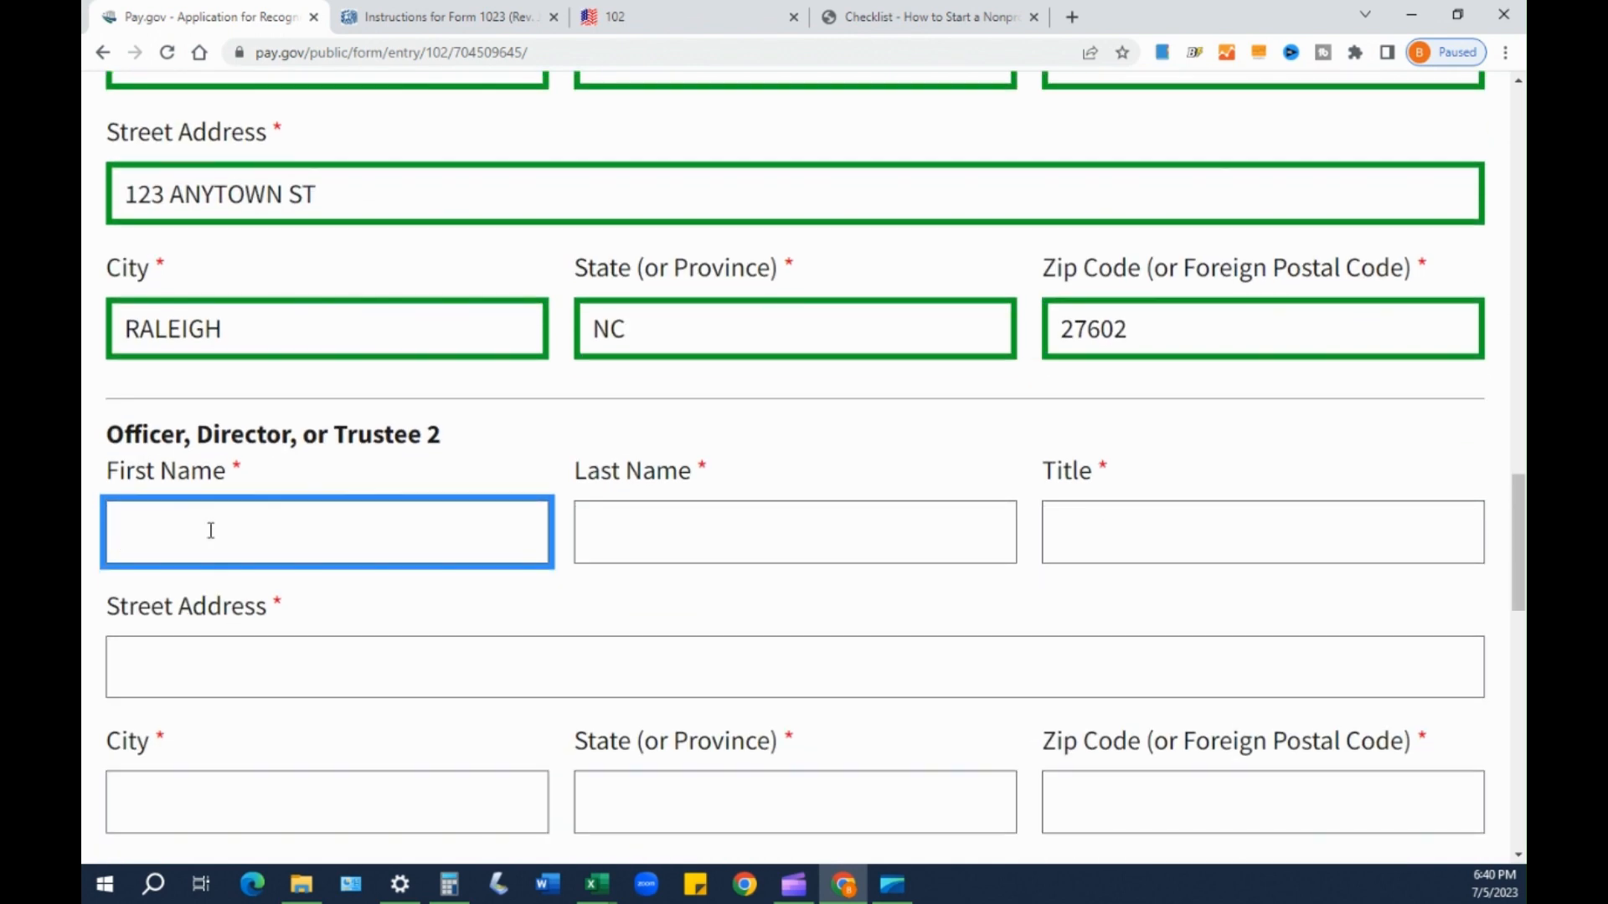
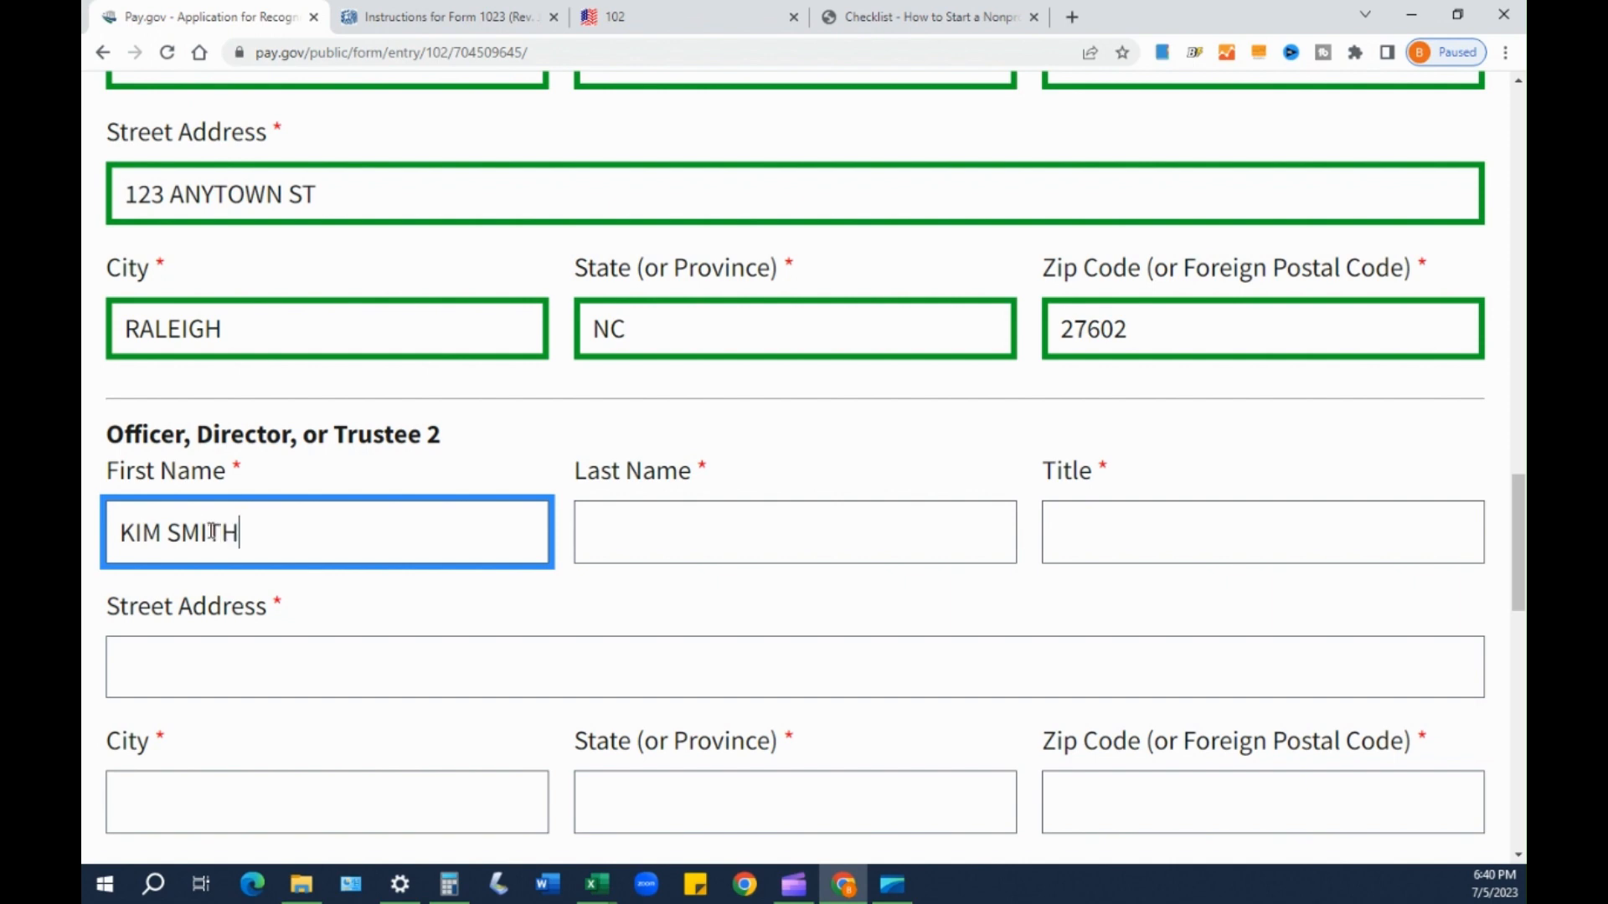
pyautogui.press('Tab')
pyautogui.write('SMITH')
pyautogui.press('Tab')
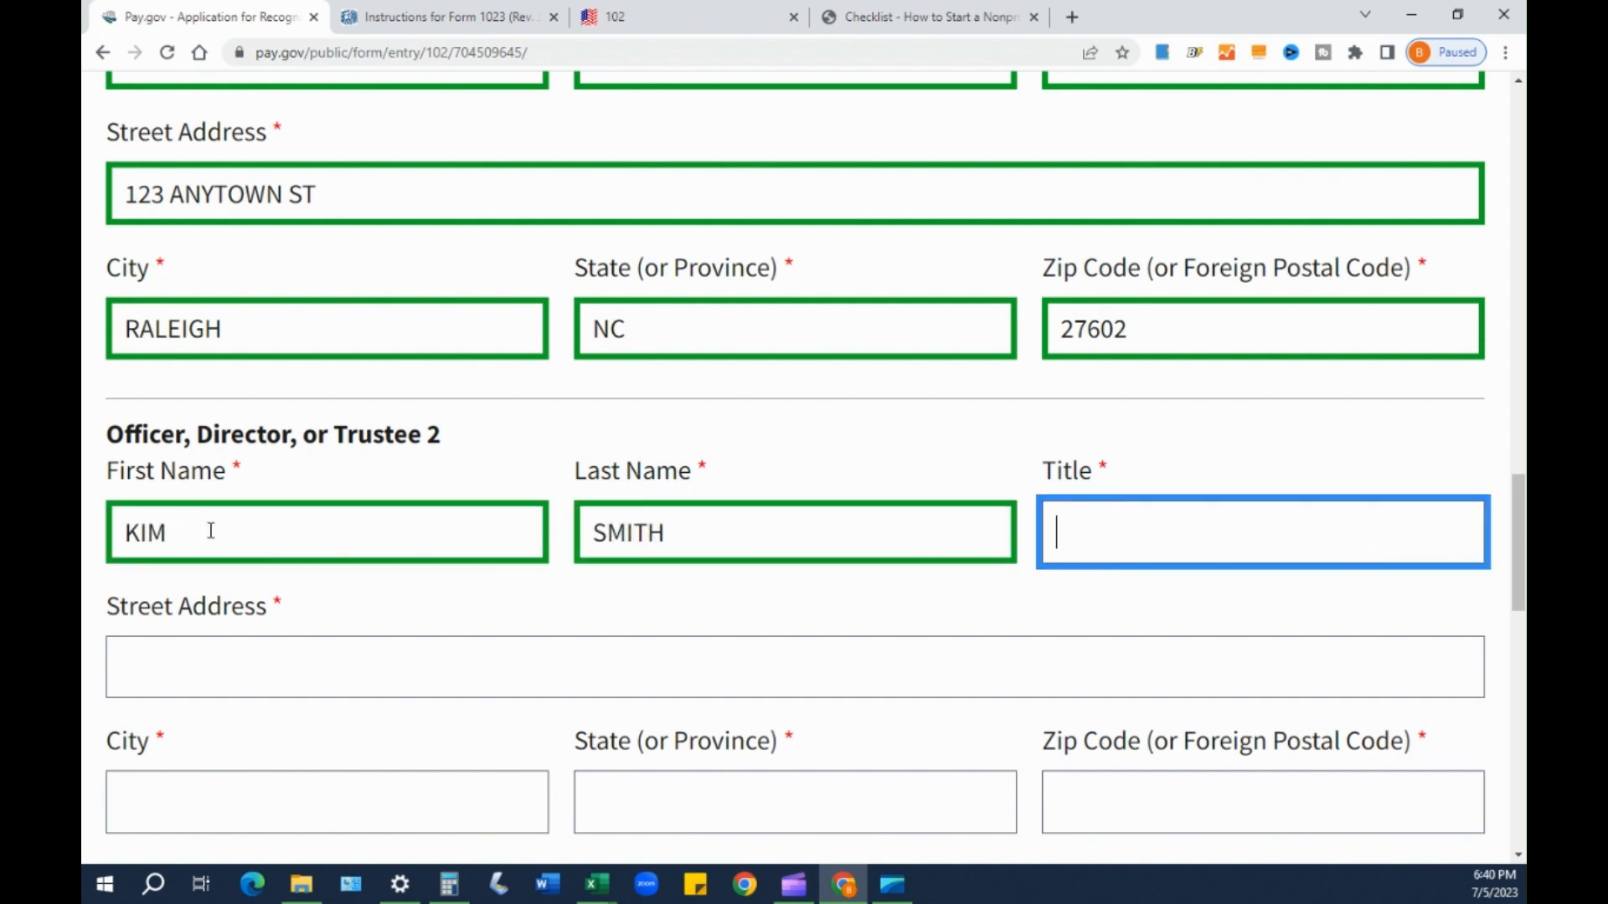
pyautogui.write('TREASURER')
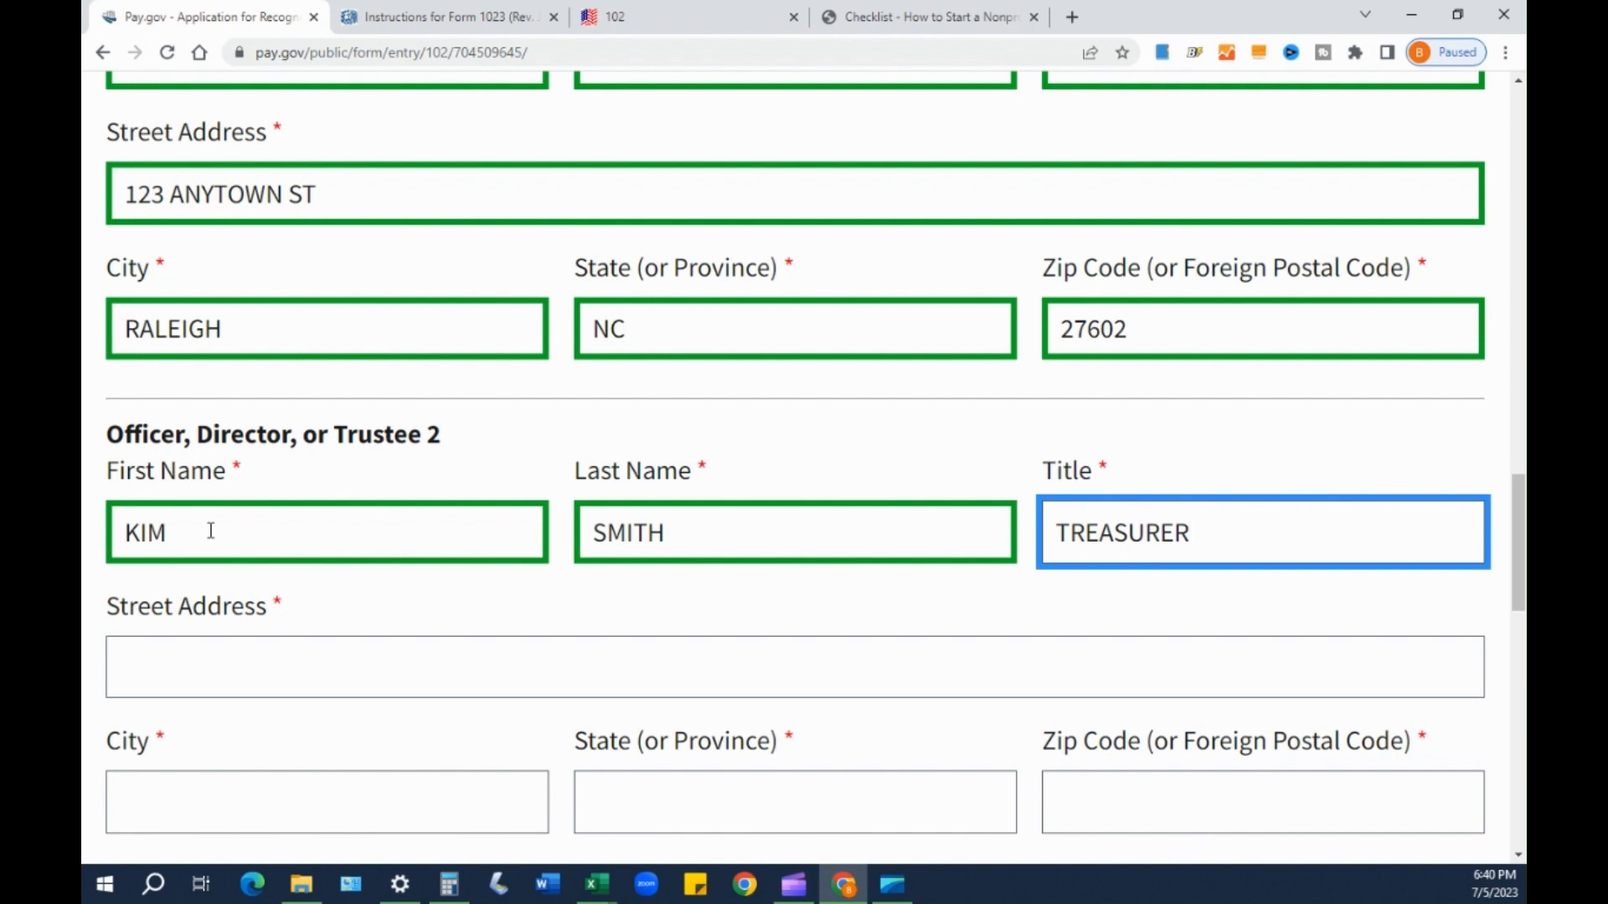
pyautogui.press('Tab')
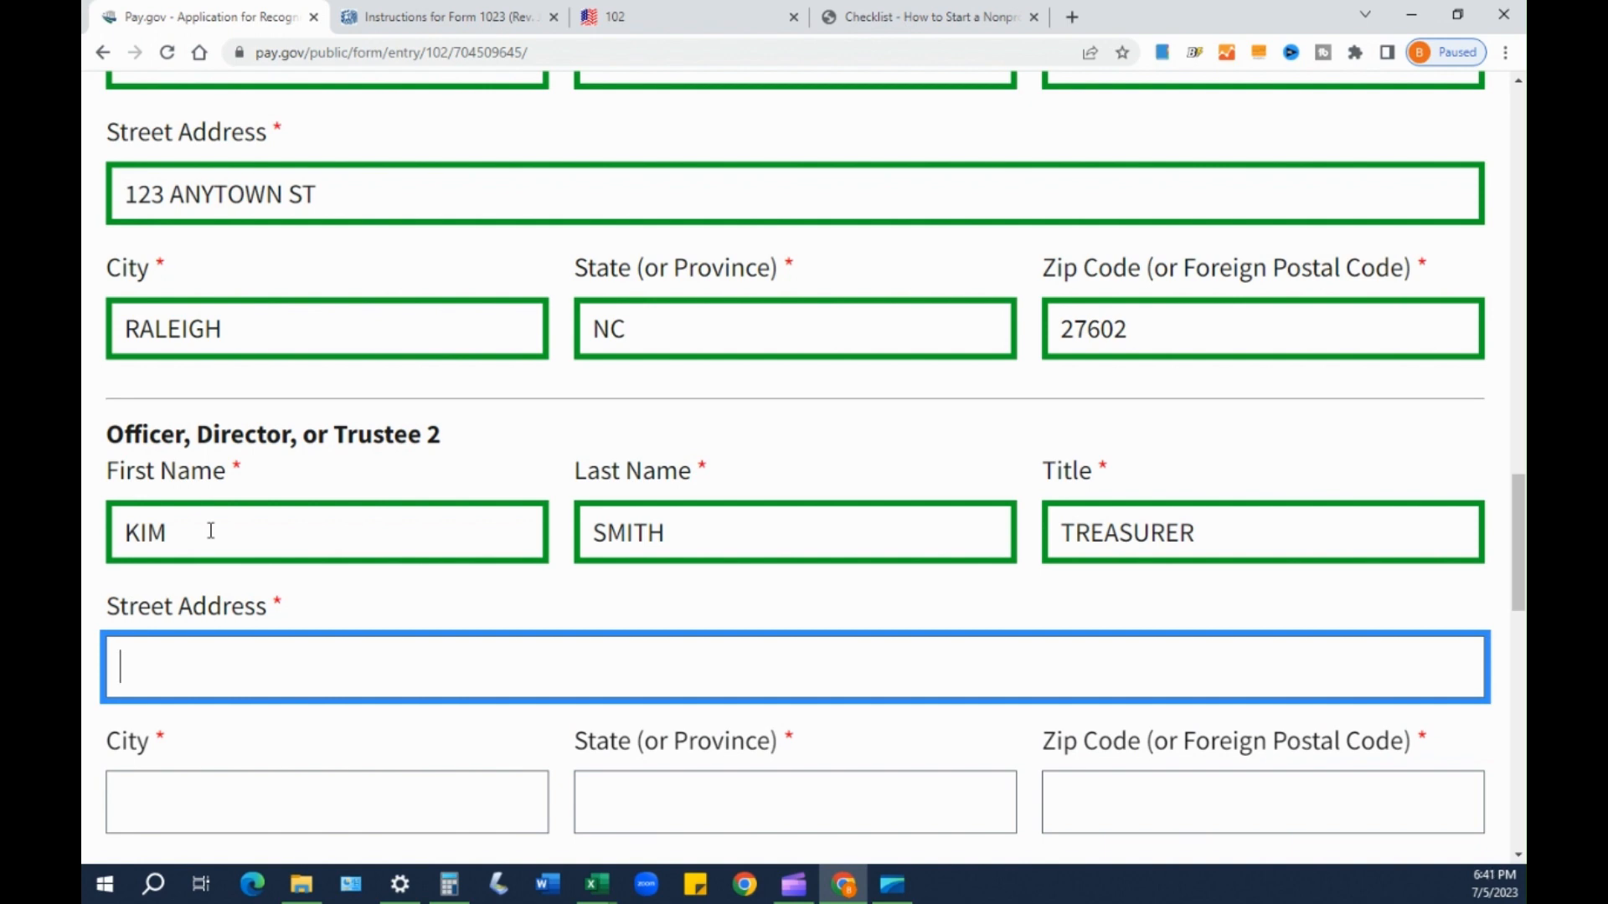
pyautogui.write('123 ANYTOWN ST')
pyautogui.press('Tab')
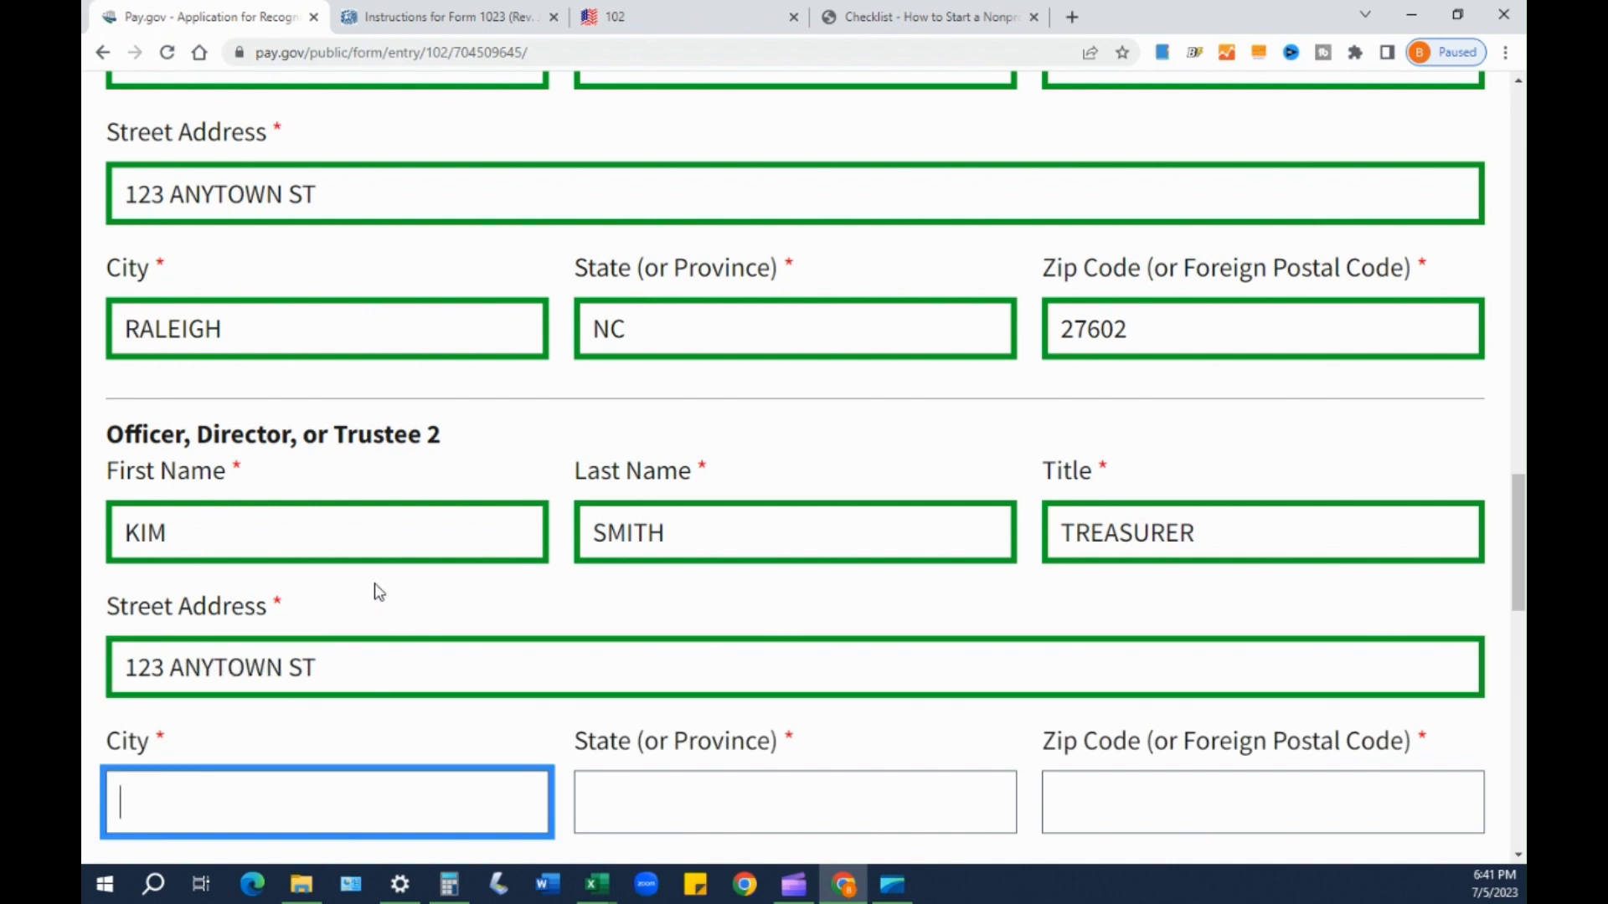
# - Correct Officer 2's first and last name entries
pyautogui.scroll(1, 361, 620)
pyautogui.click(203, 633)
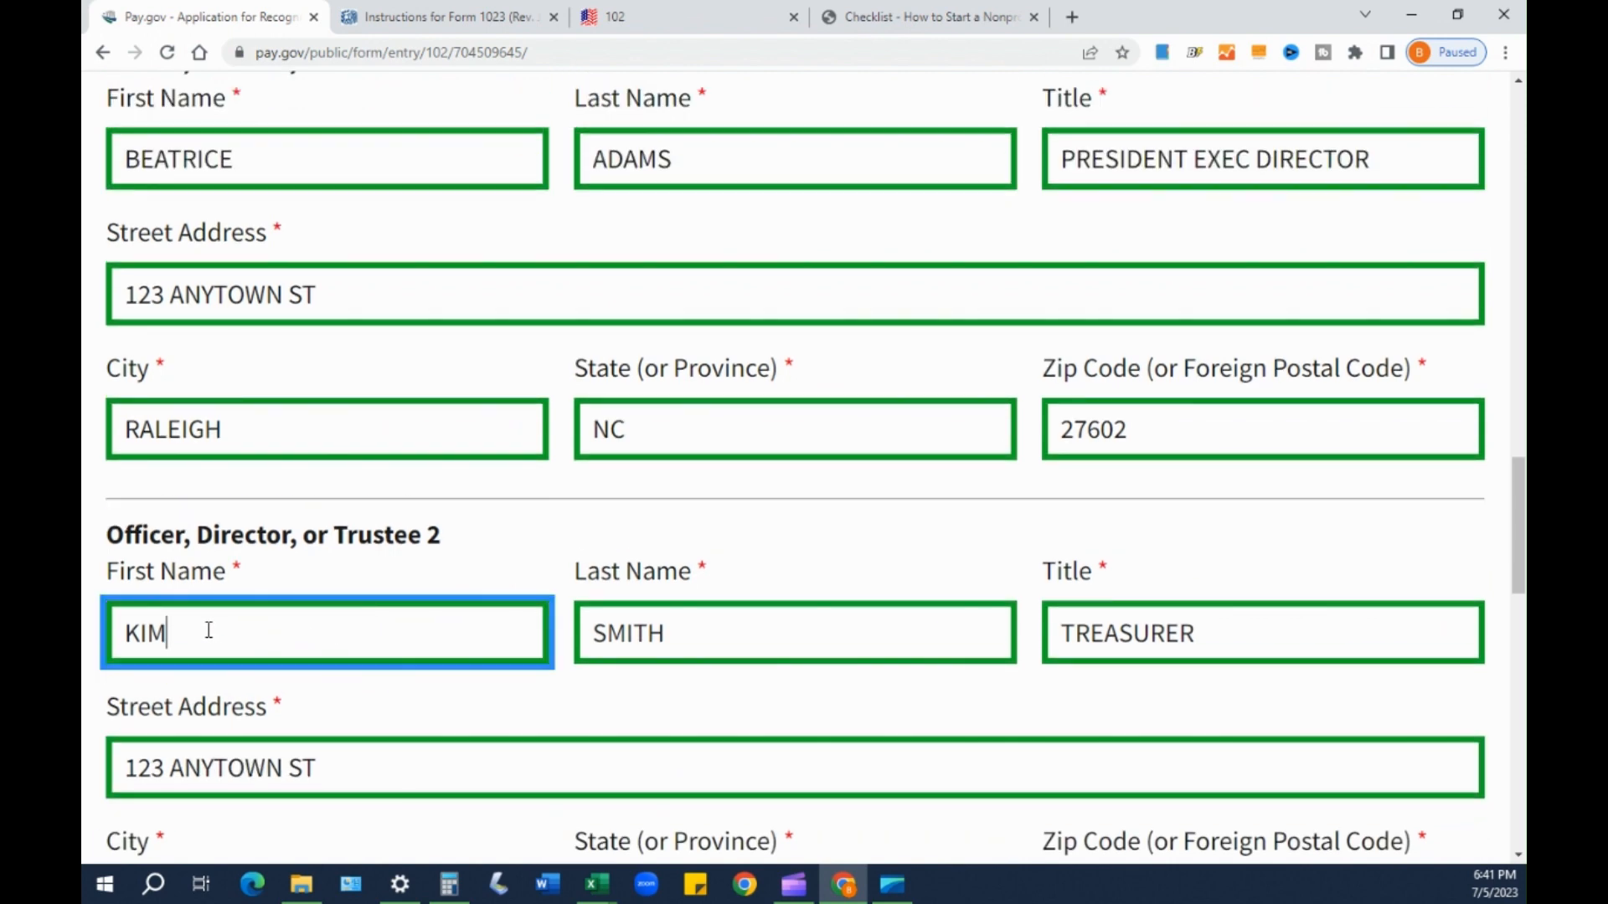
pyautogui.press('BackSpace')
pyautogui.press('BackSpace')
pyautogui.press('BackSpace')
pyautogui.press('Tab')
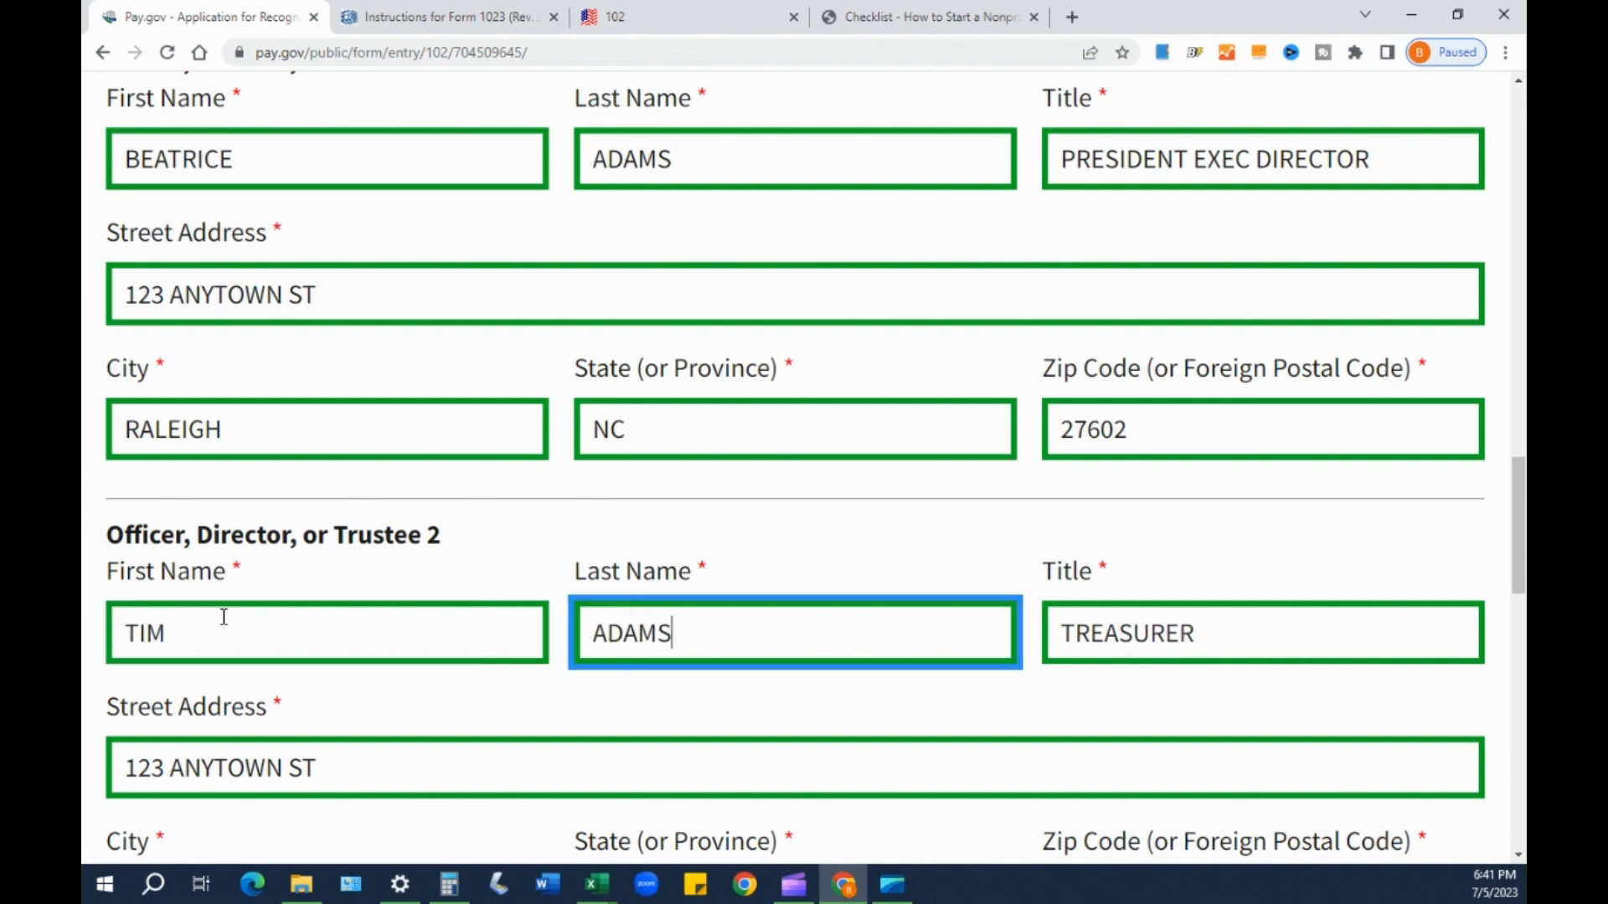
pyautogui.press('Tab')
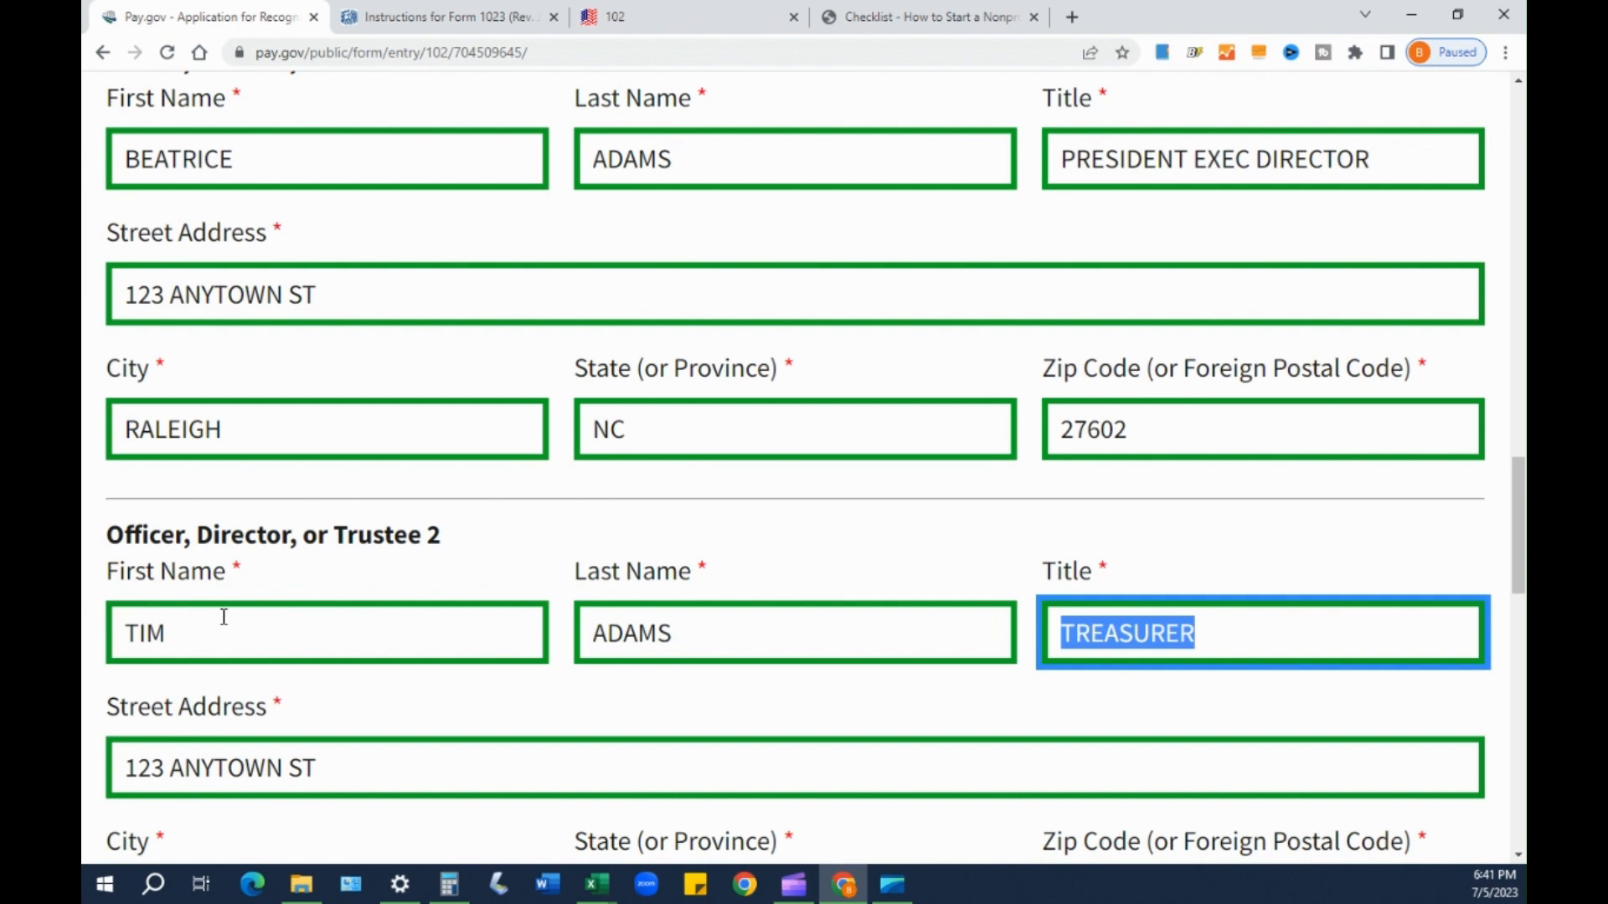
pyautogui.press('Tab')
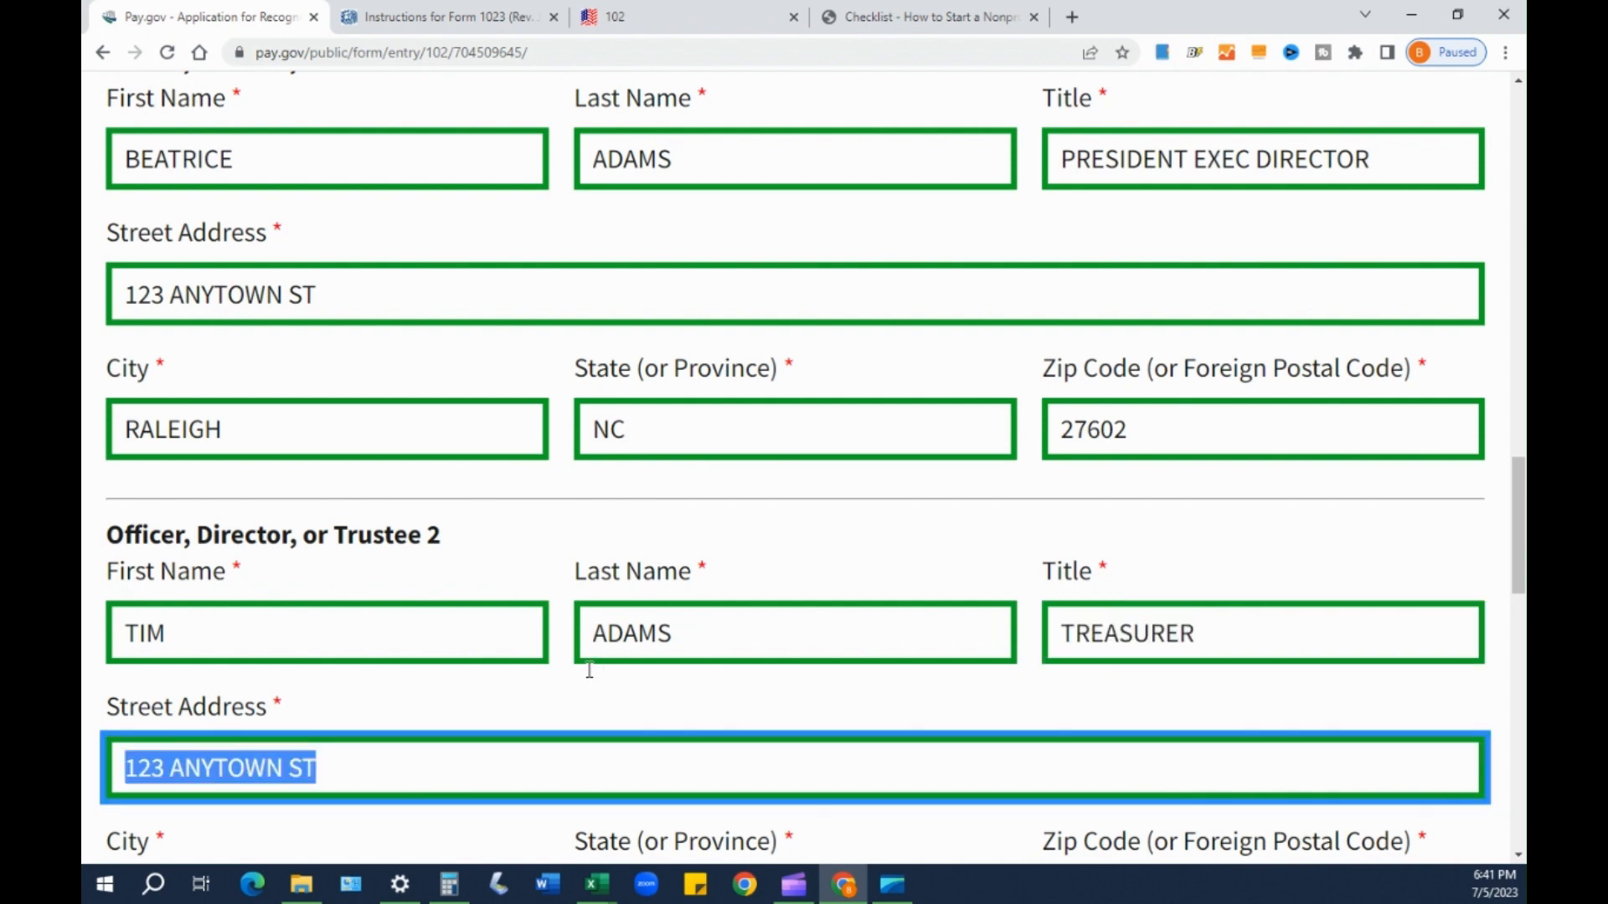
pyautogui.press('Tab')
# - Fill in Officer 2's city, state NC and ZIP code
pyautogui.scroll(4, 309, 466)
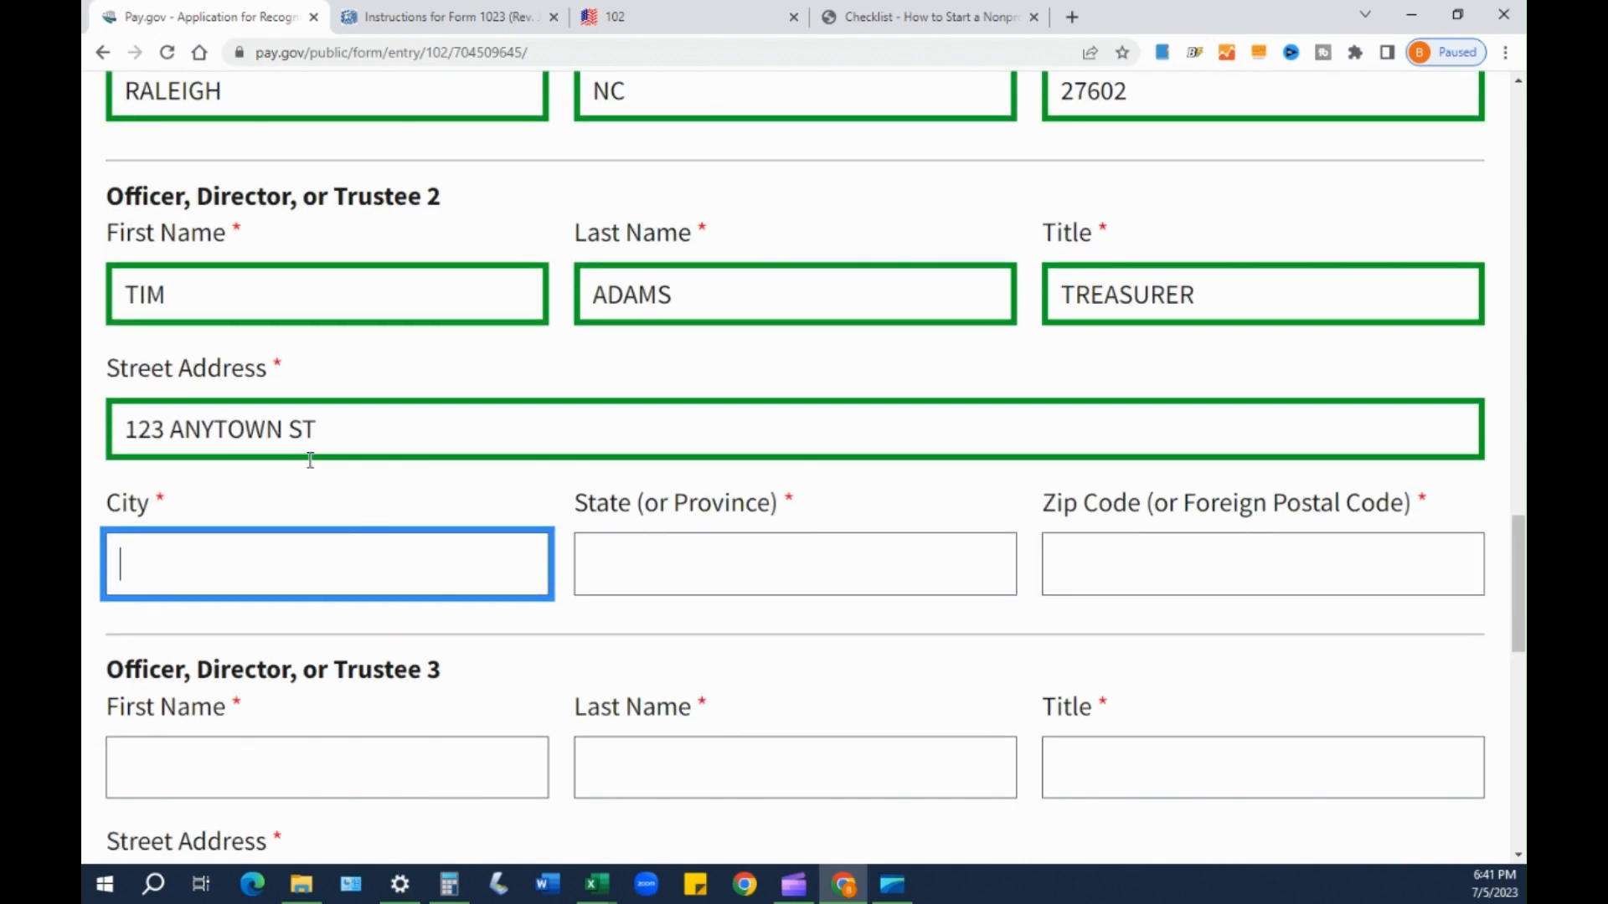
pyautogui.scroll(1, 266, 477)
pyautogui.scroll(-3, 268, 502)
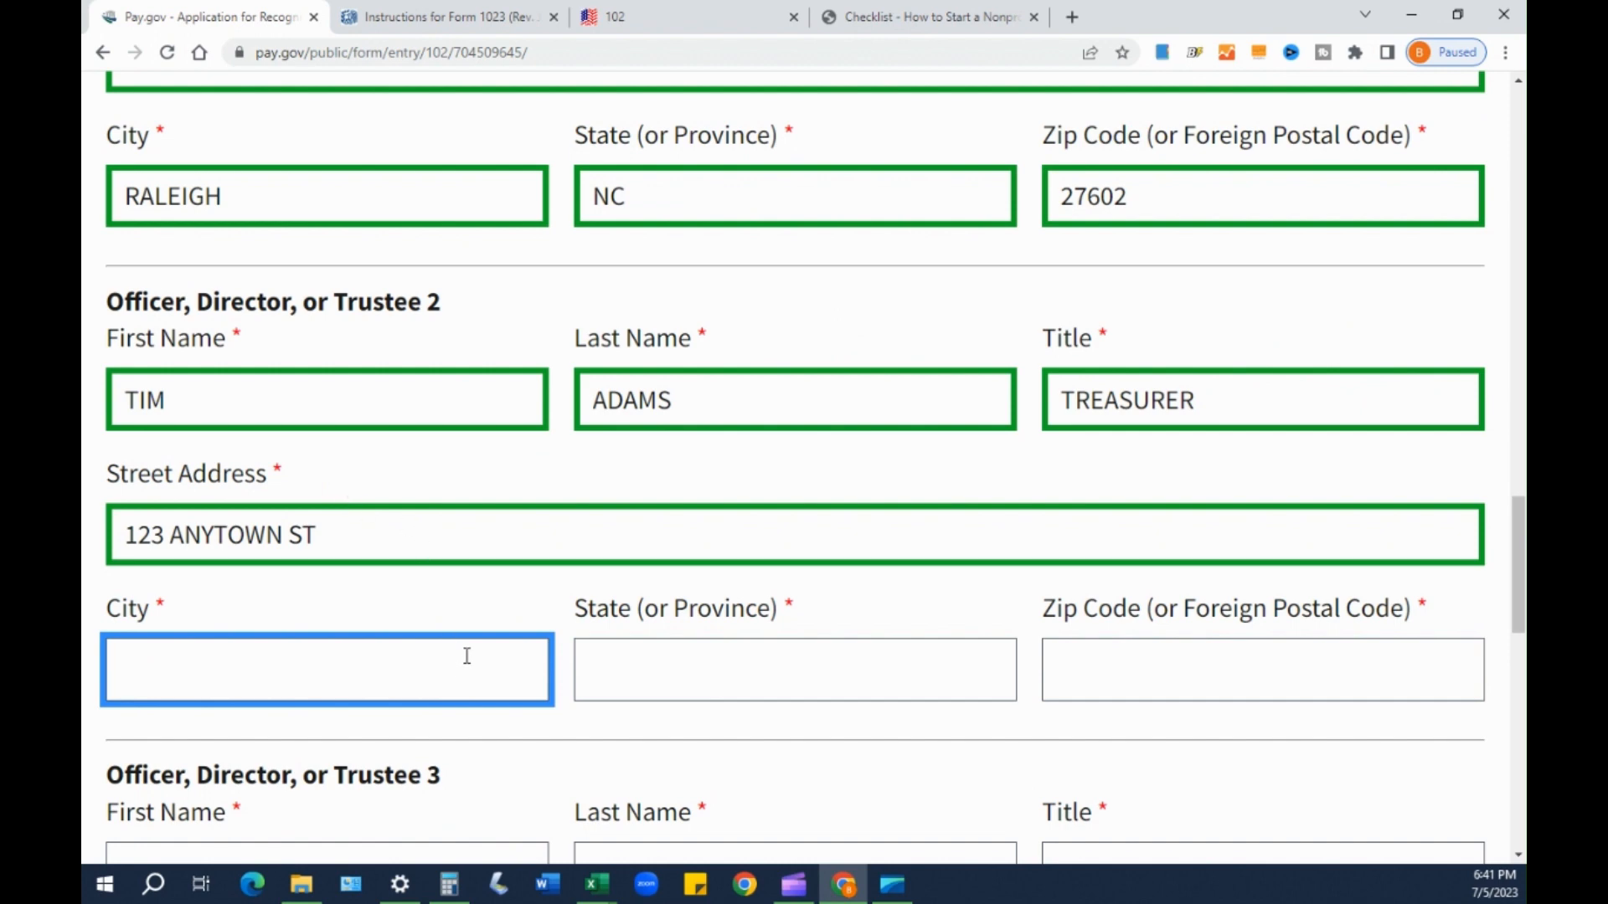
pyautogui.write('RALEIGH')
pyautogui.press('Tab')
pyautogui.write('NC')
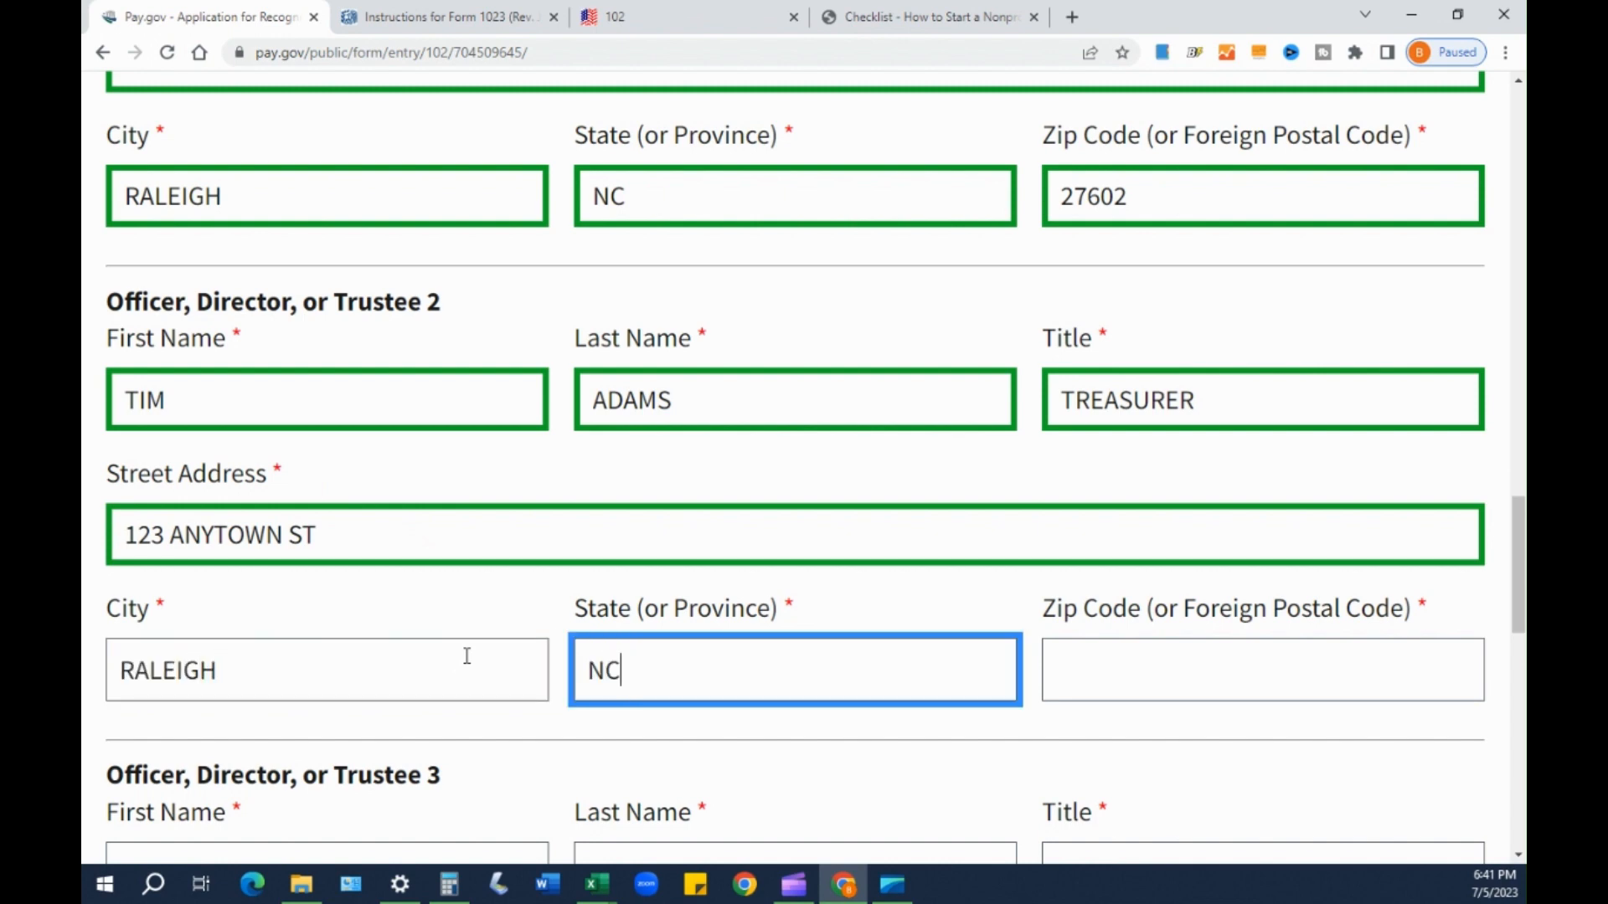
pyautogui.press('Tab')
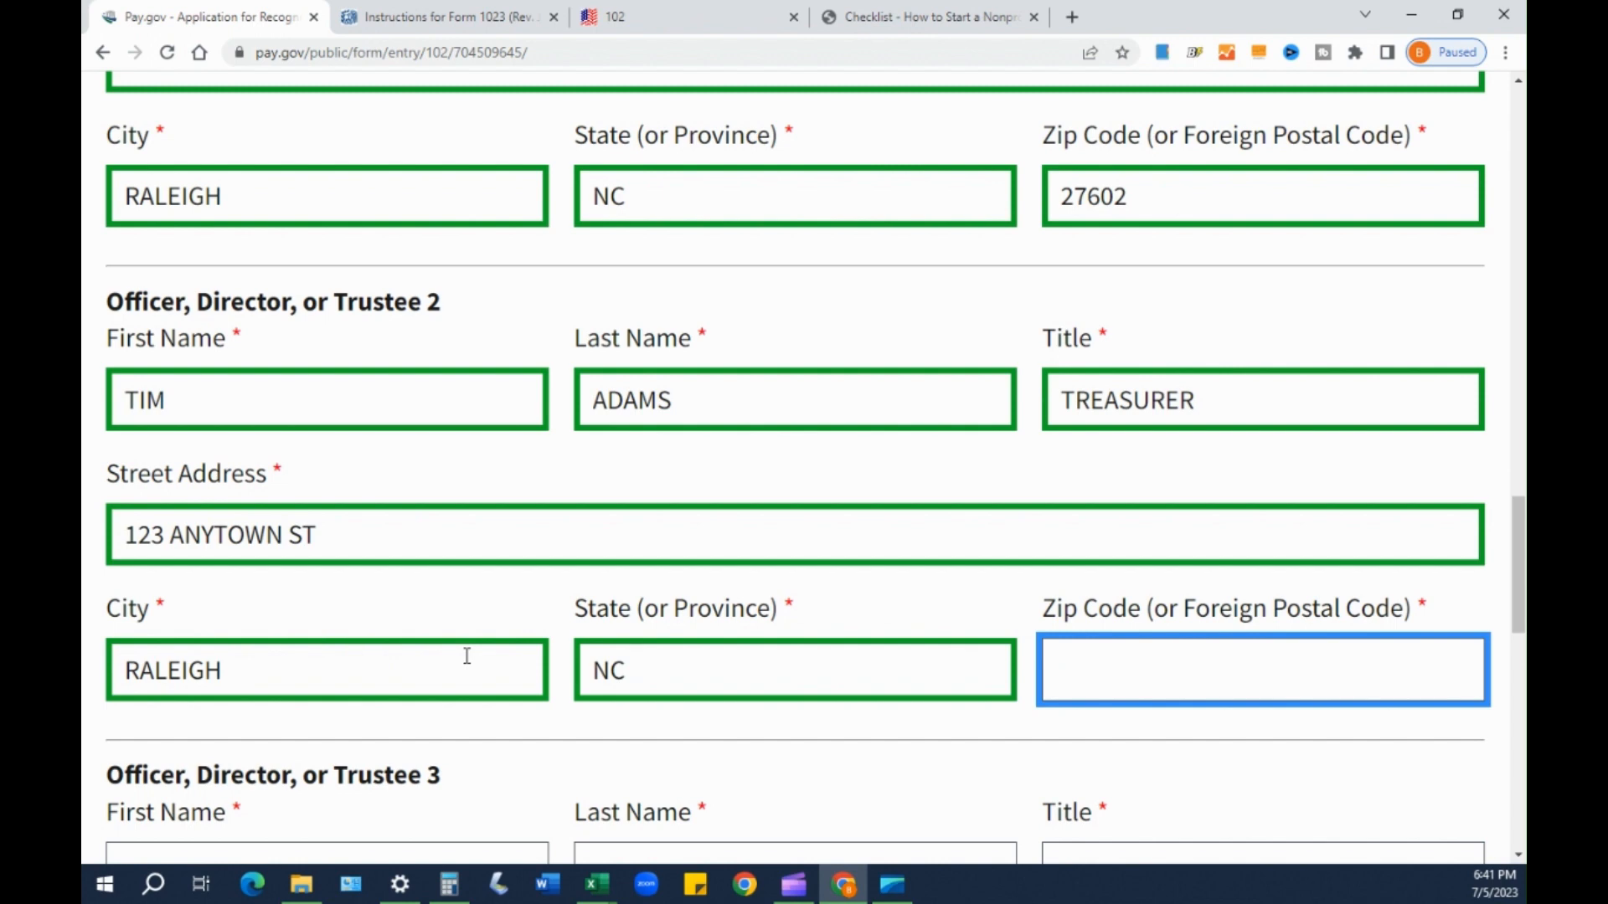
pyautogui.write('27602')
pyautogui.press('Tab')
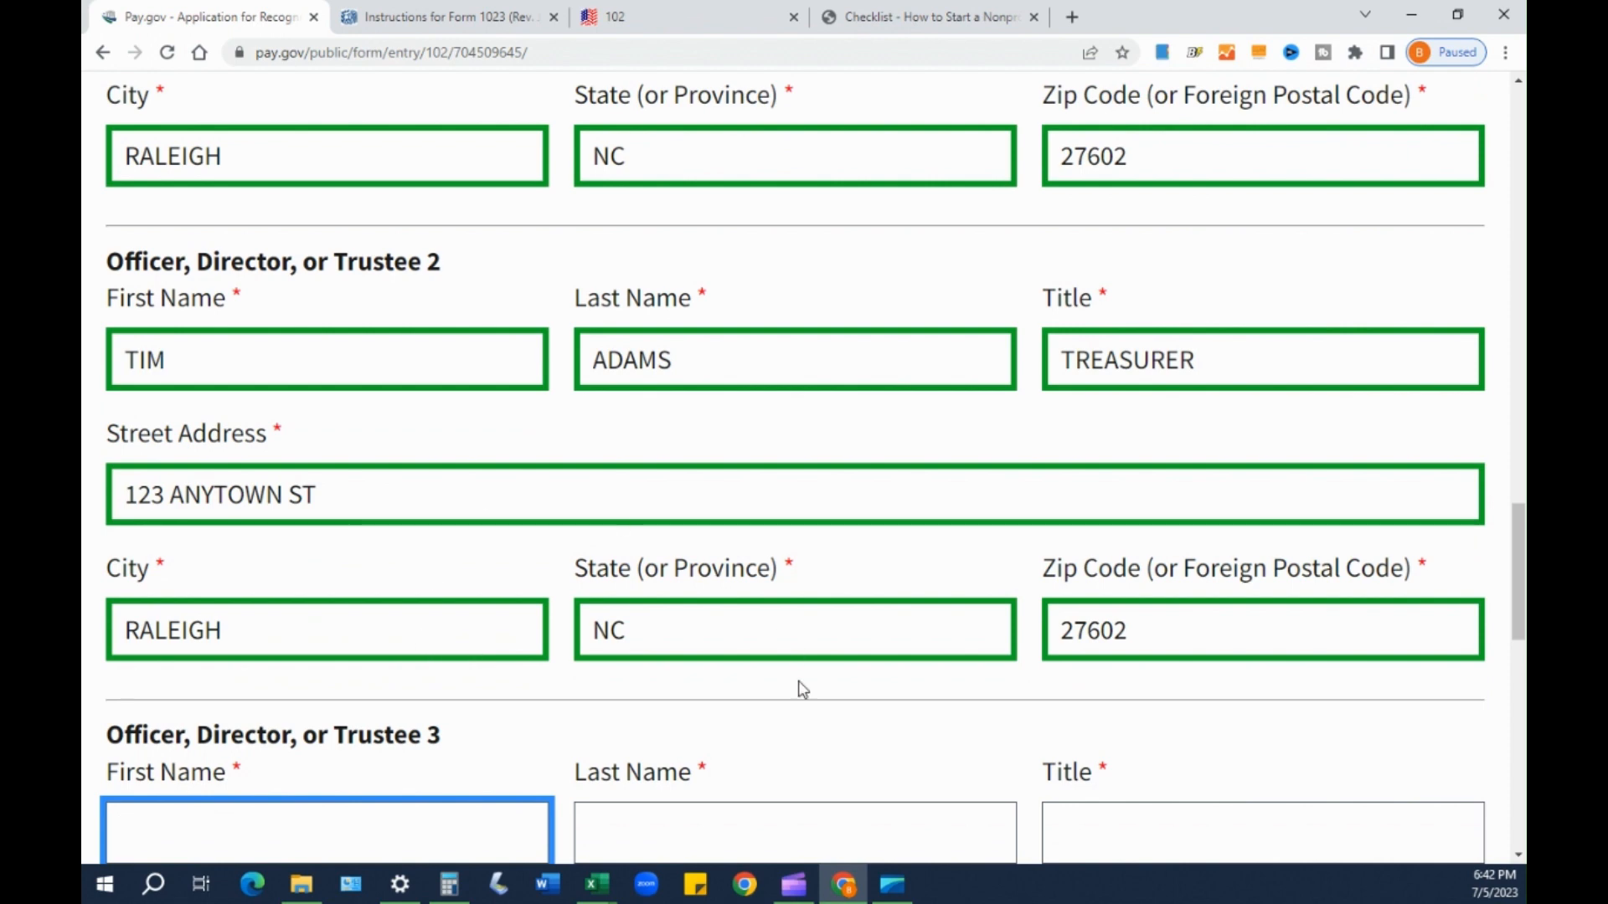
# - Enter Officer 3's first name, last name and the title SECRETARY
pyautogui.scroll(-1, 297, 624)
pyautogui.scroll(1, 298, 615)
pyautogui.scroll(-3, 373, 595)
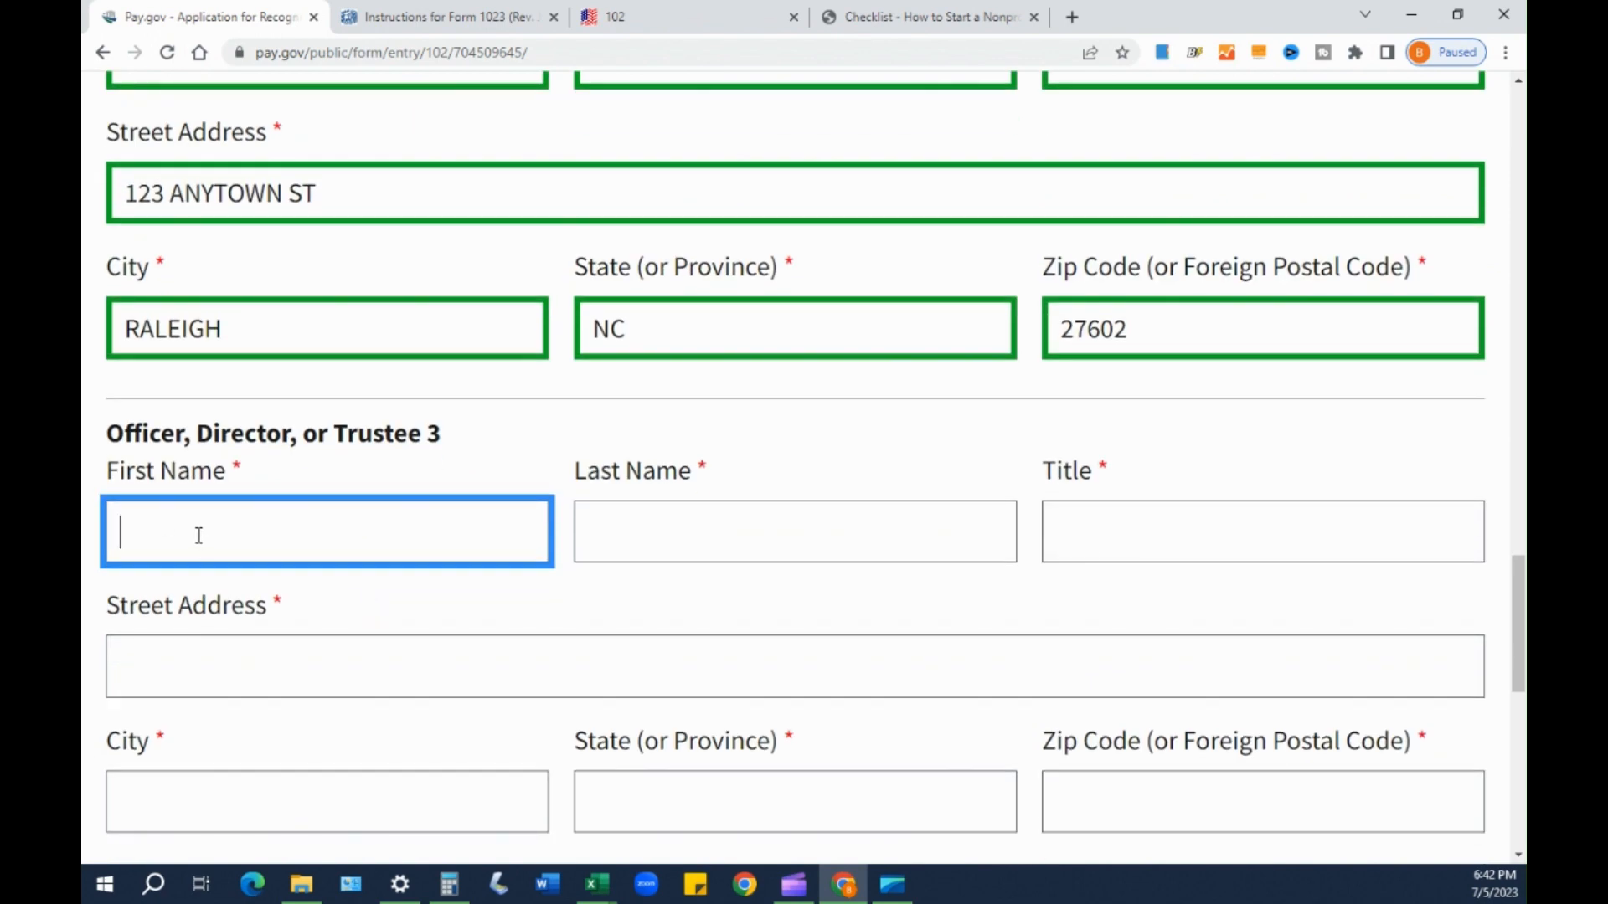
pyautogui.press('Tab')
pyautogui.press('Tab')
pyautogui.write('SECRET')
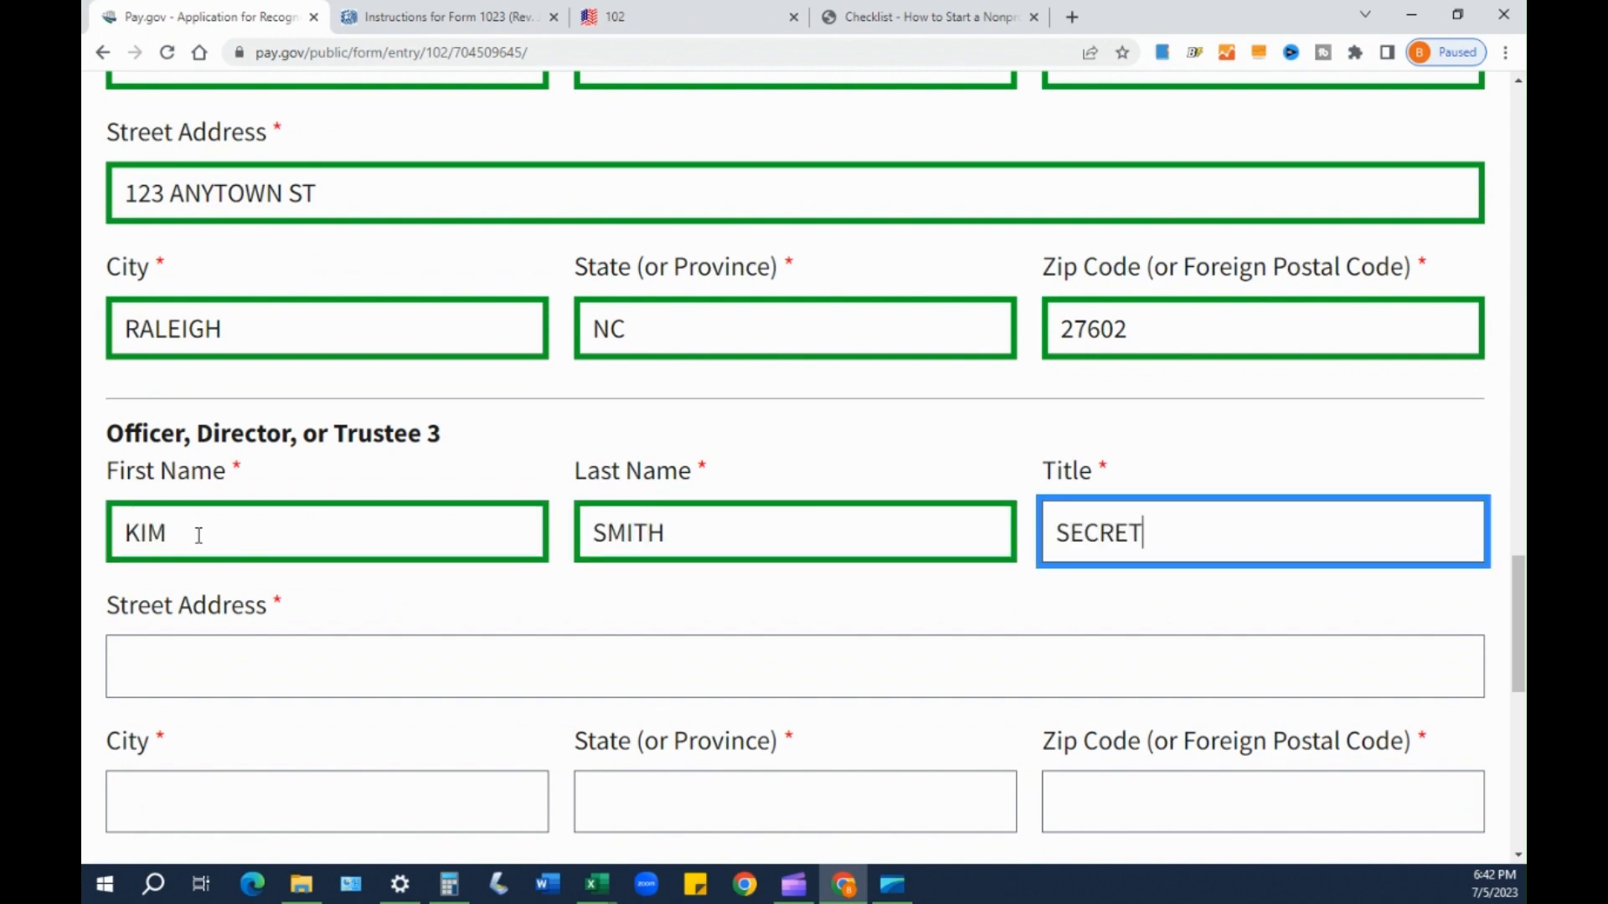
pyautogui.press('BackSpace')
pyautogui.write('TARY')
pyautogui.press('Tab')
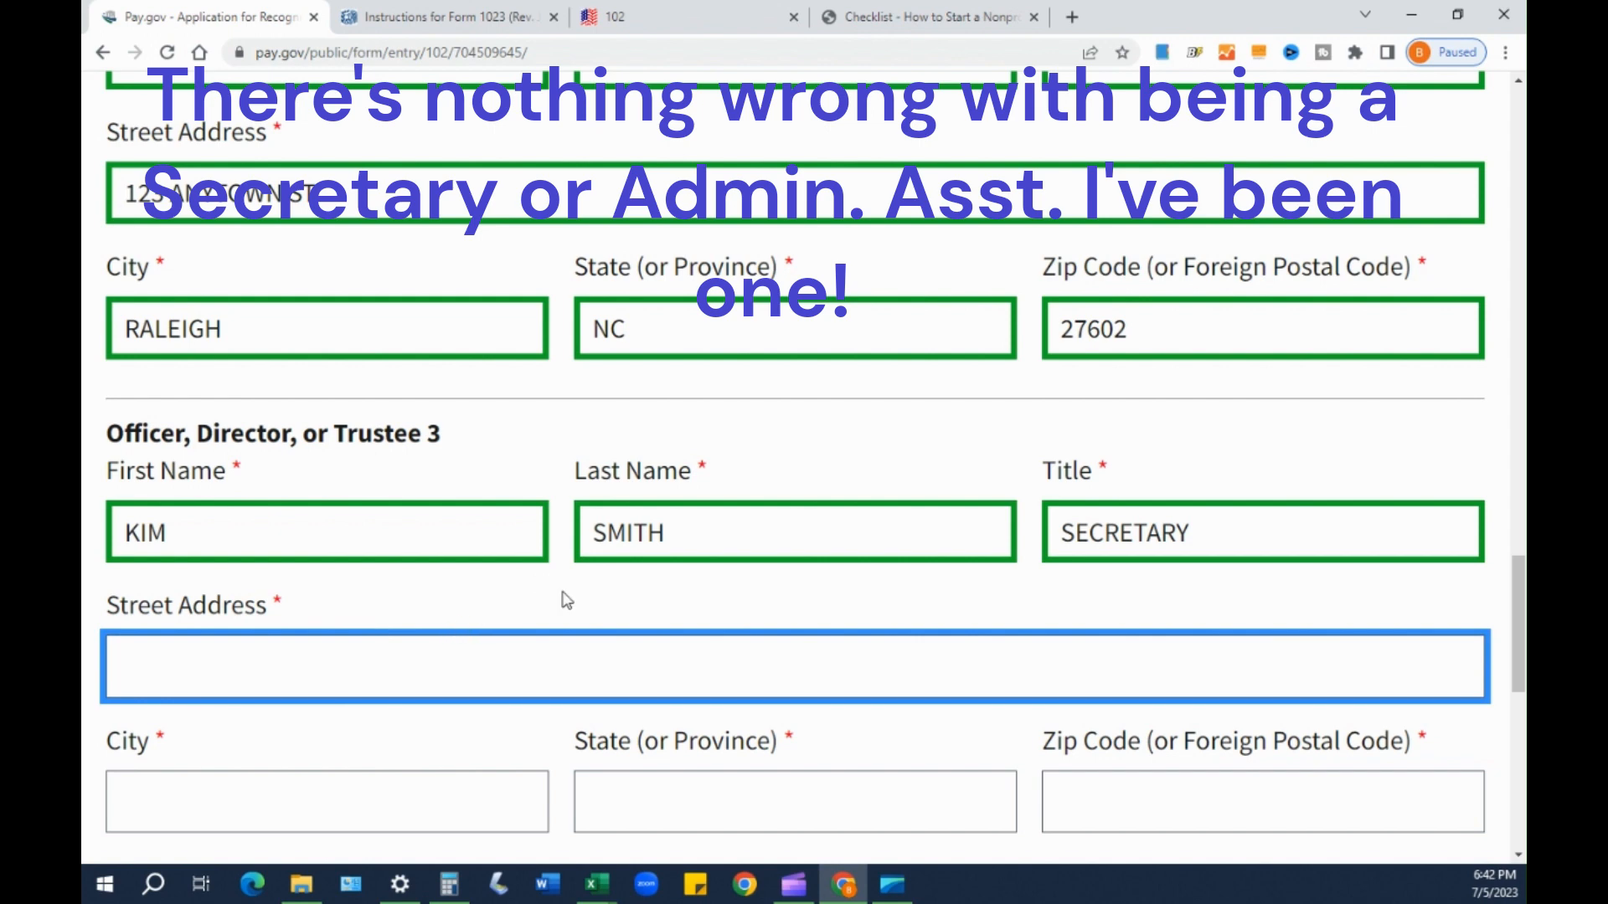
pyautogui.scroll(-1, 333, 585)
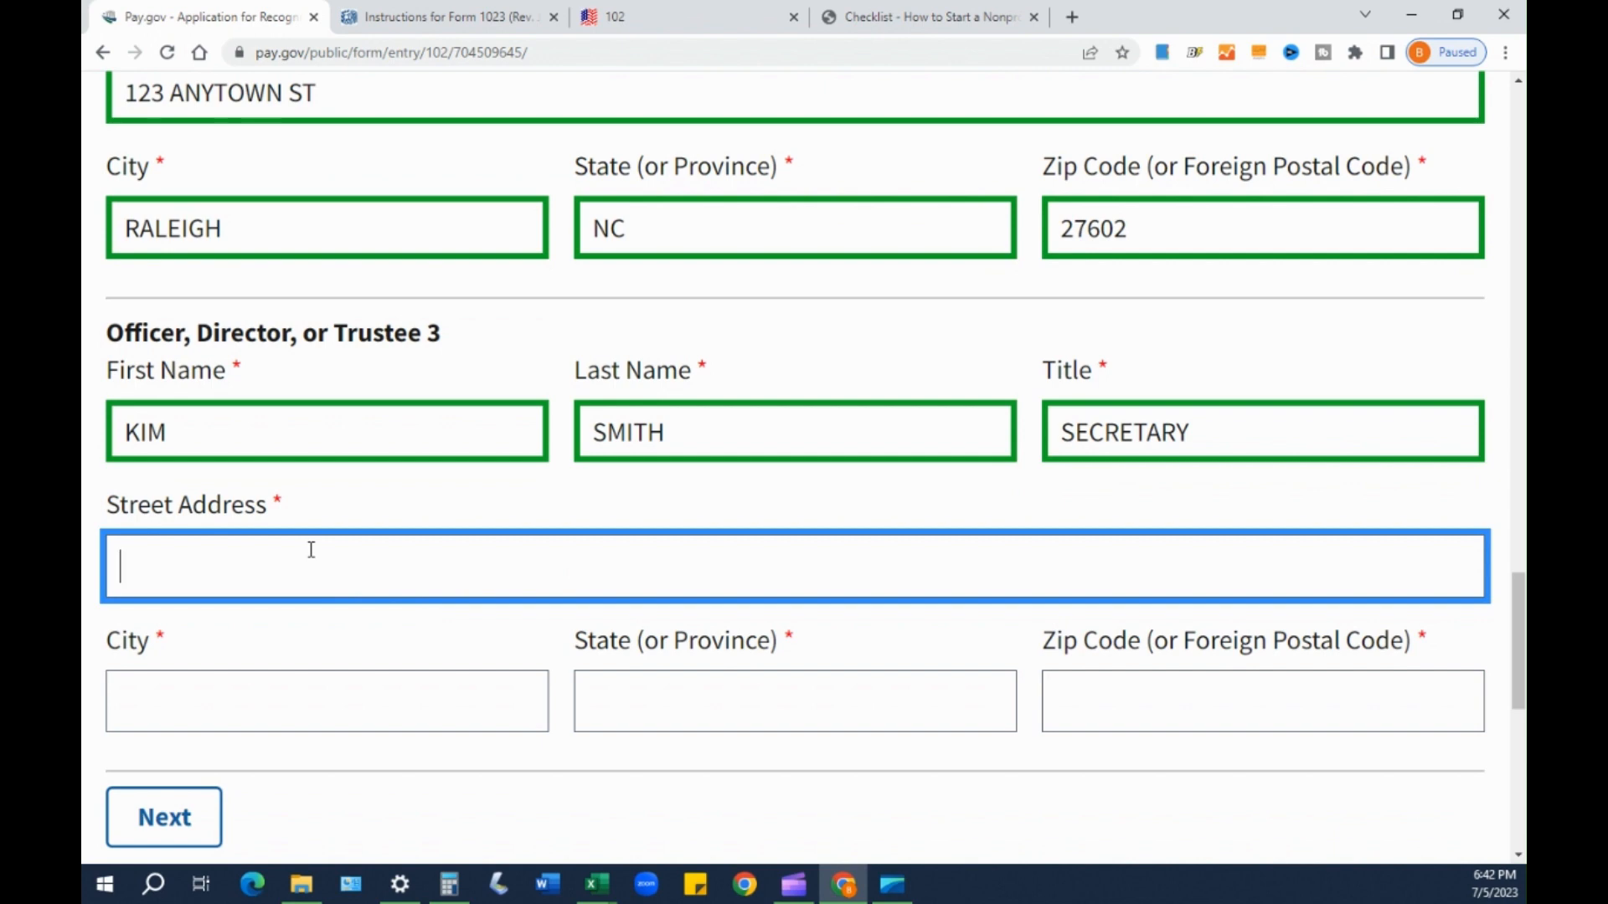
# - Fill in Officer 3's street address, city, state NC and ZIP code
pyautogui.write('100 HOME RD')
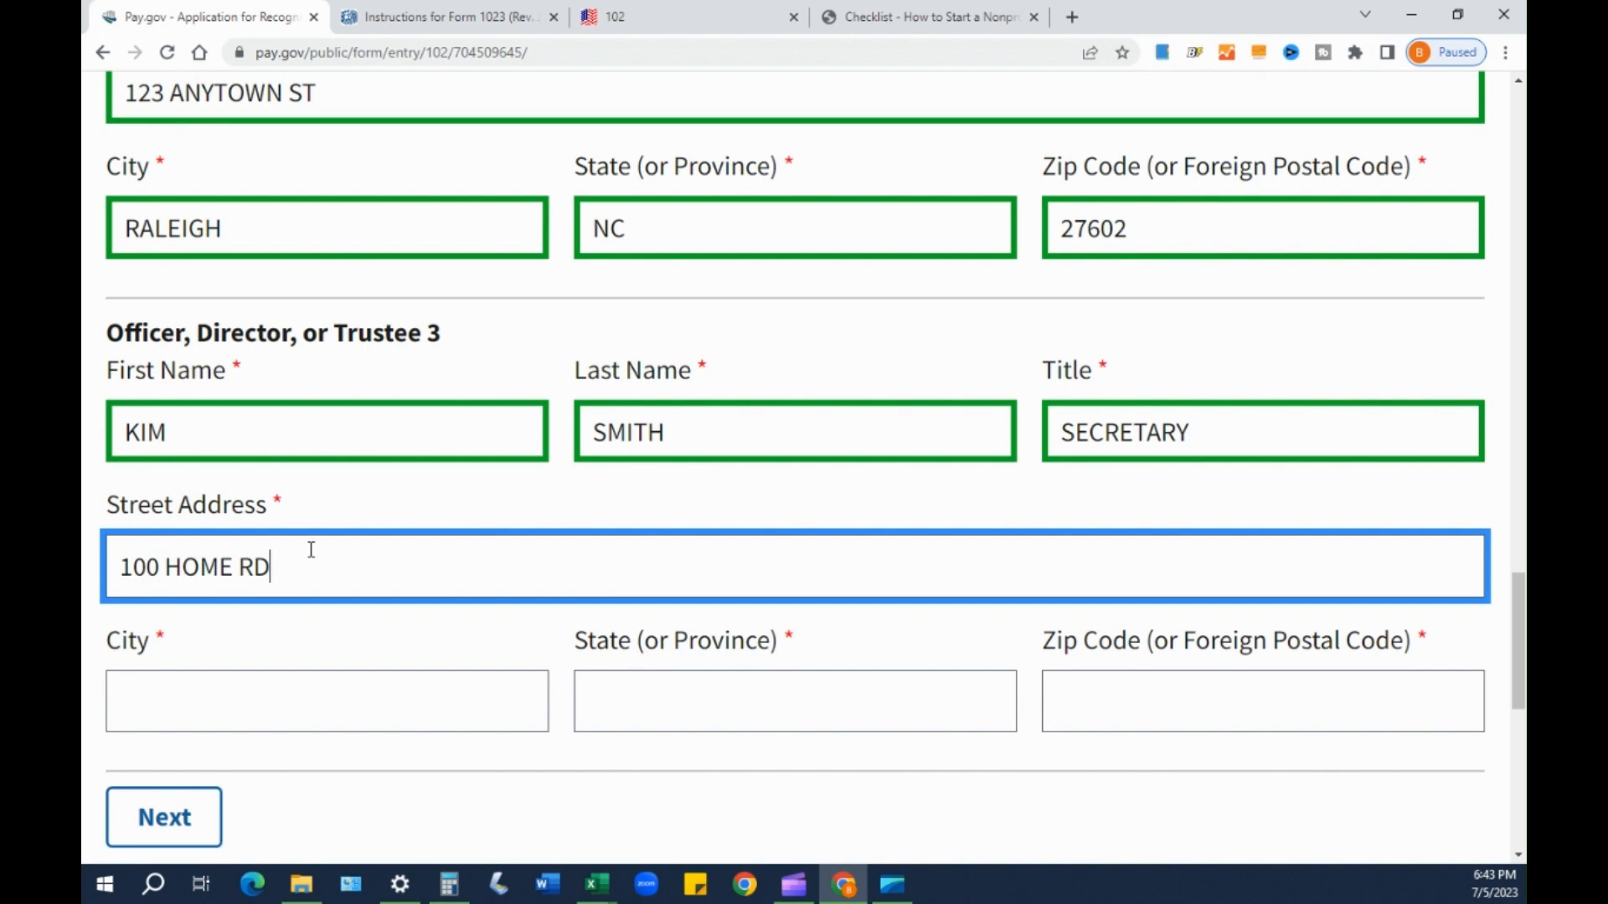
pyautogui.press('Tab')
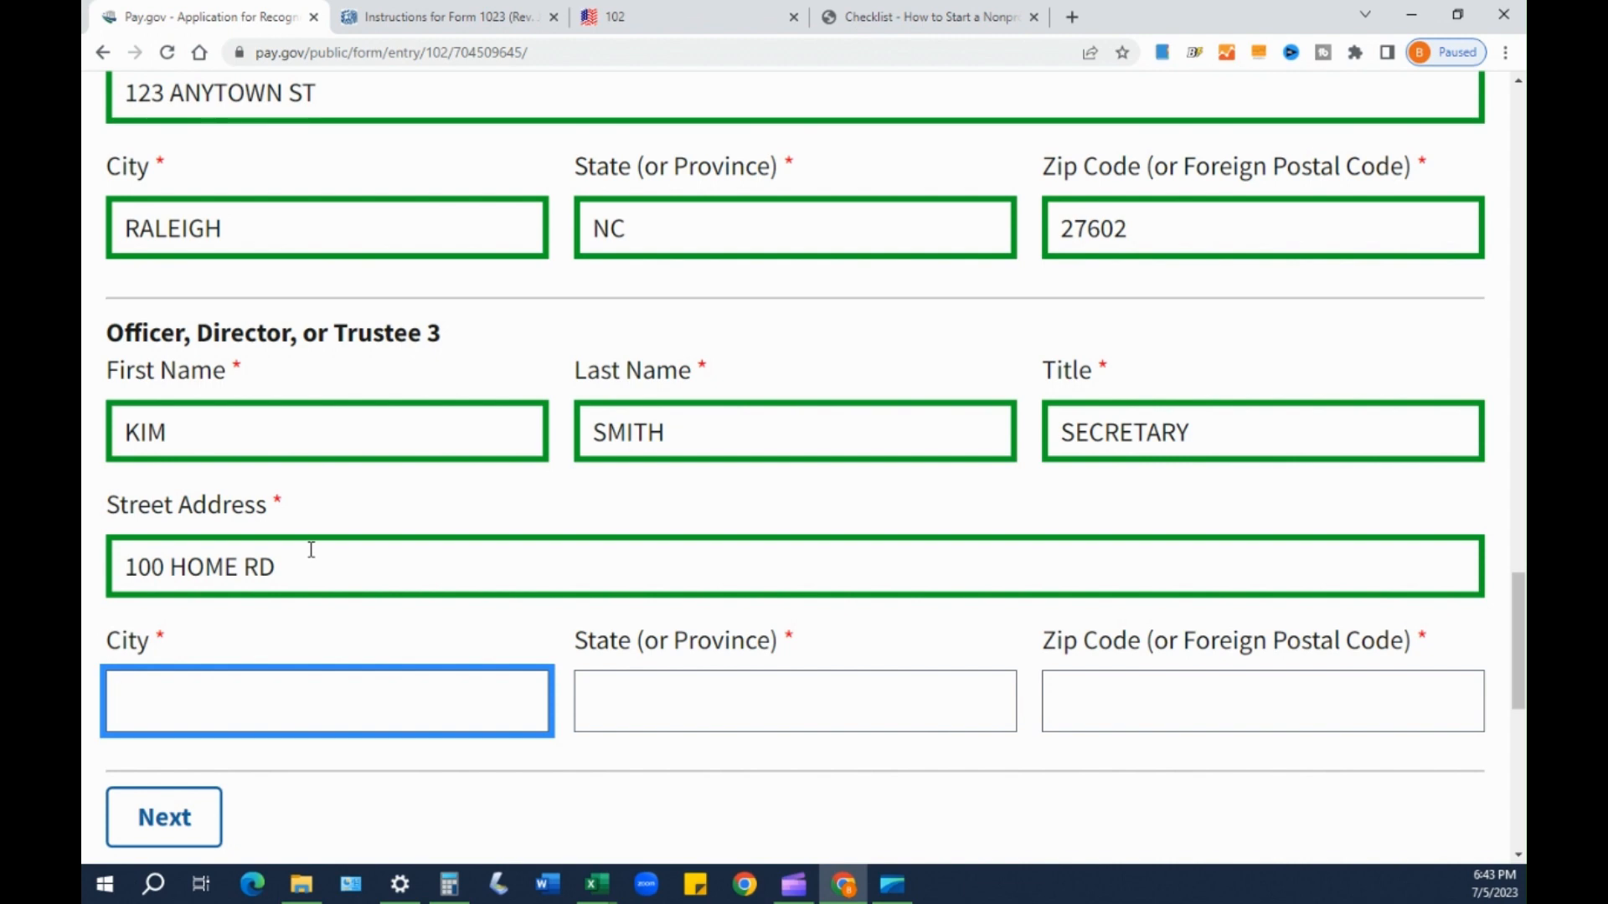
pyautogui.write('FAYETTEVILLE')
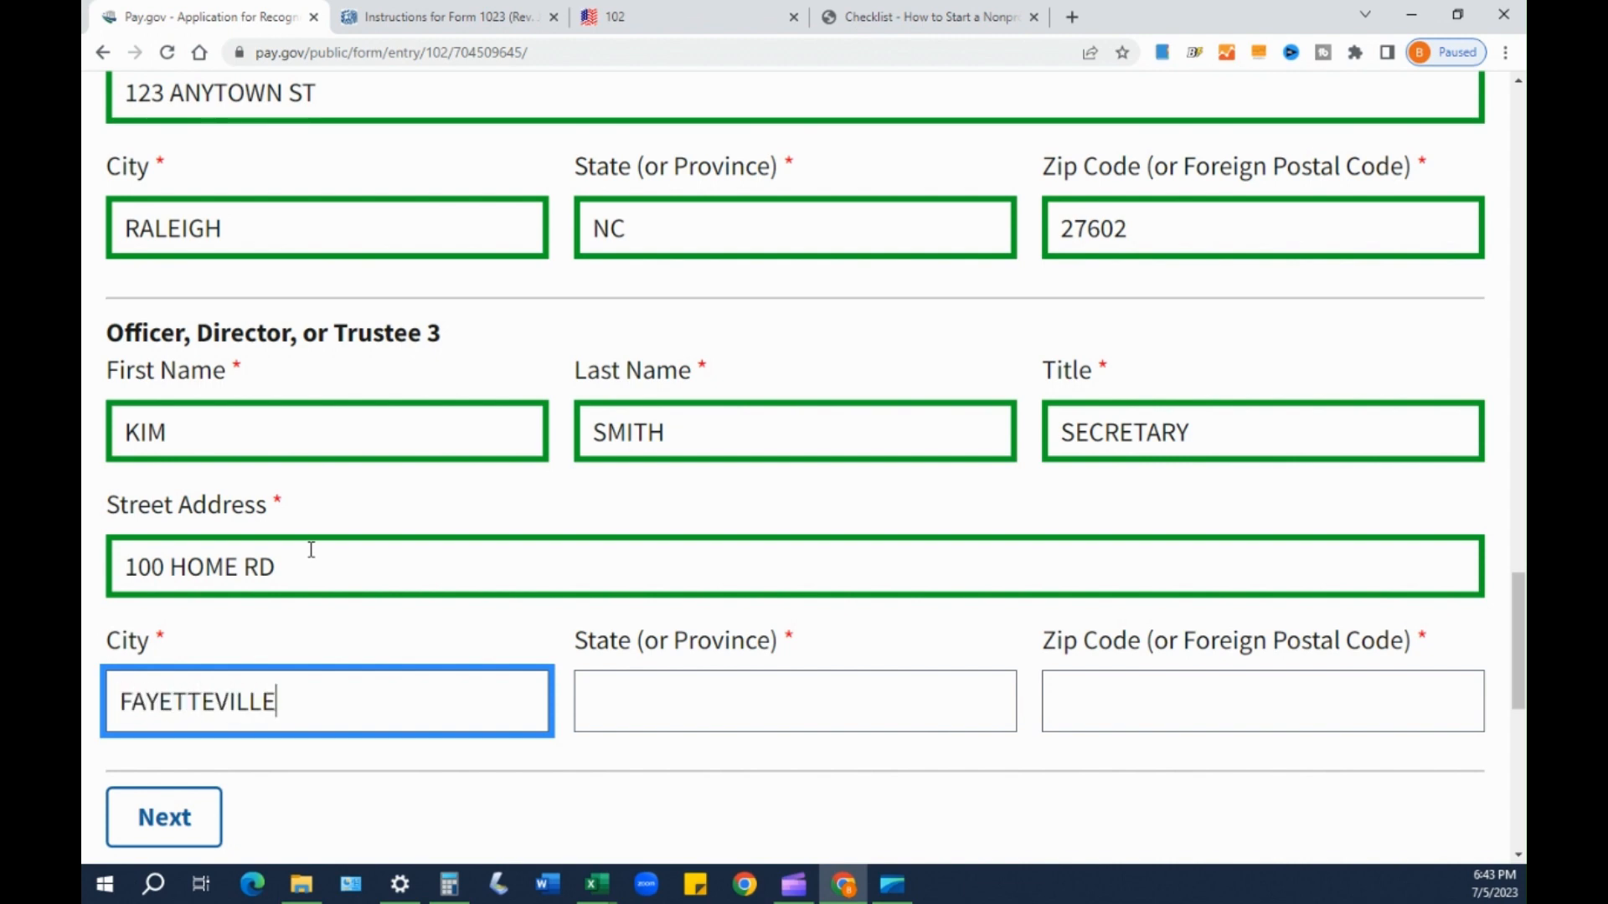
pyautogui.press('Tab')
pyautogui.write('NC')
pyautogui.press('Tab')
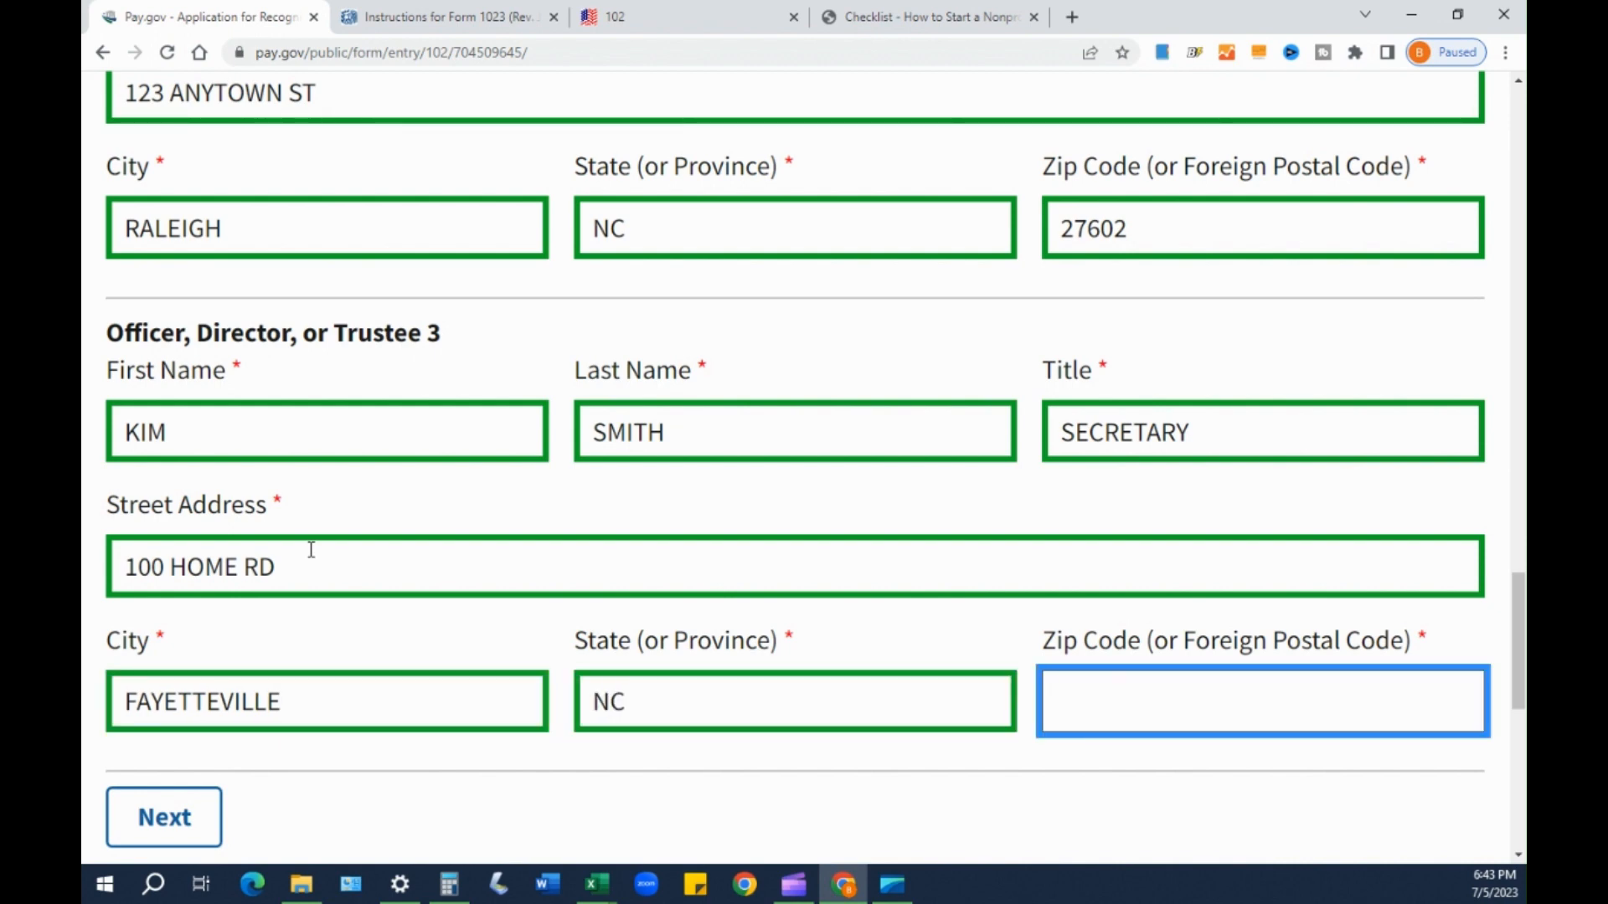
pyautogui.write('27111')
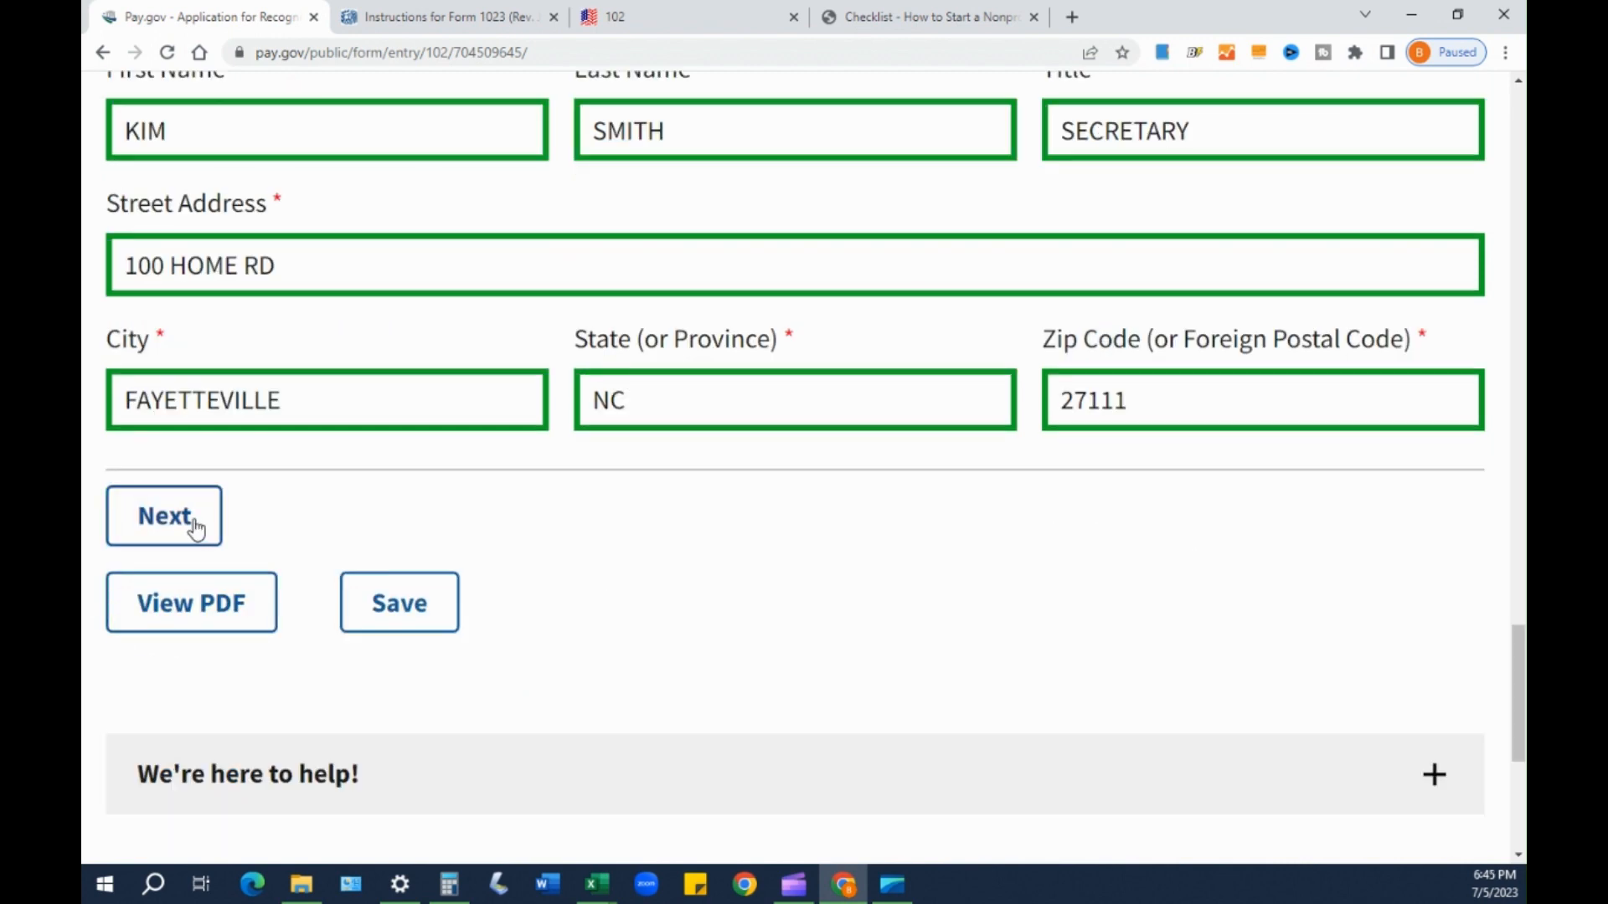
# - Advance to step 2 of 12, Part II – Organizational Structure, and review its questions
pyautogui.click(180, 524)
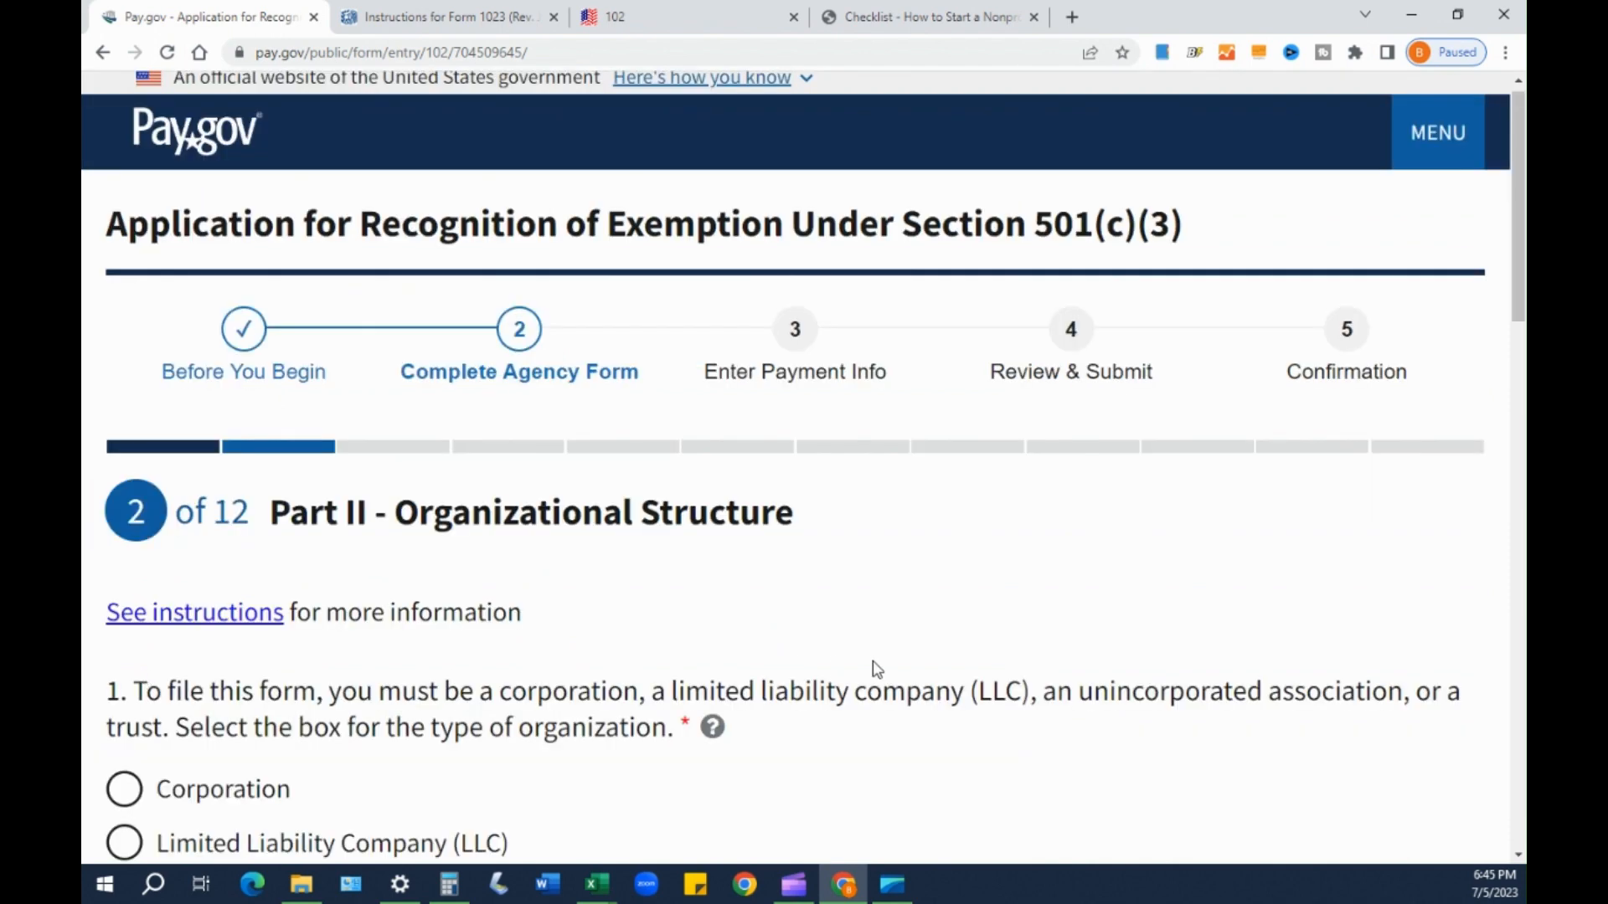
pyautogui.scroll(-2, 847, 626)
pyautogui.scroll(-1, 848, 630)
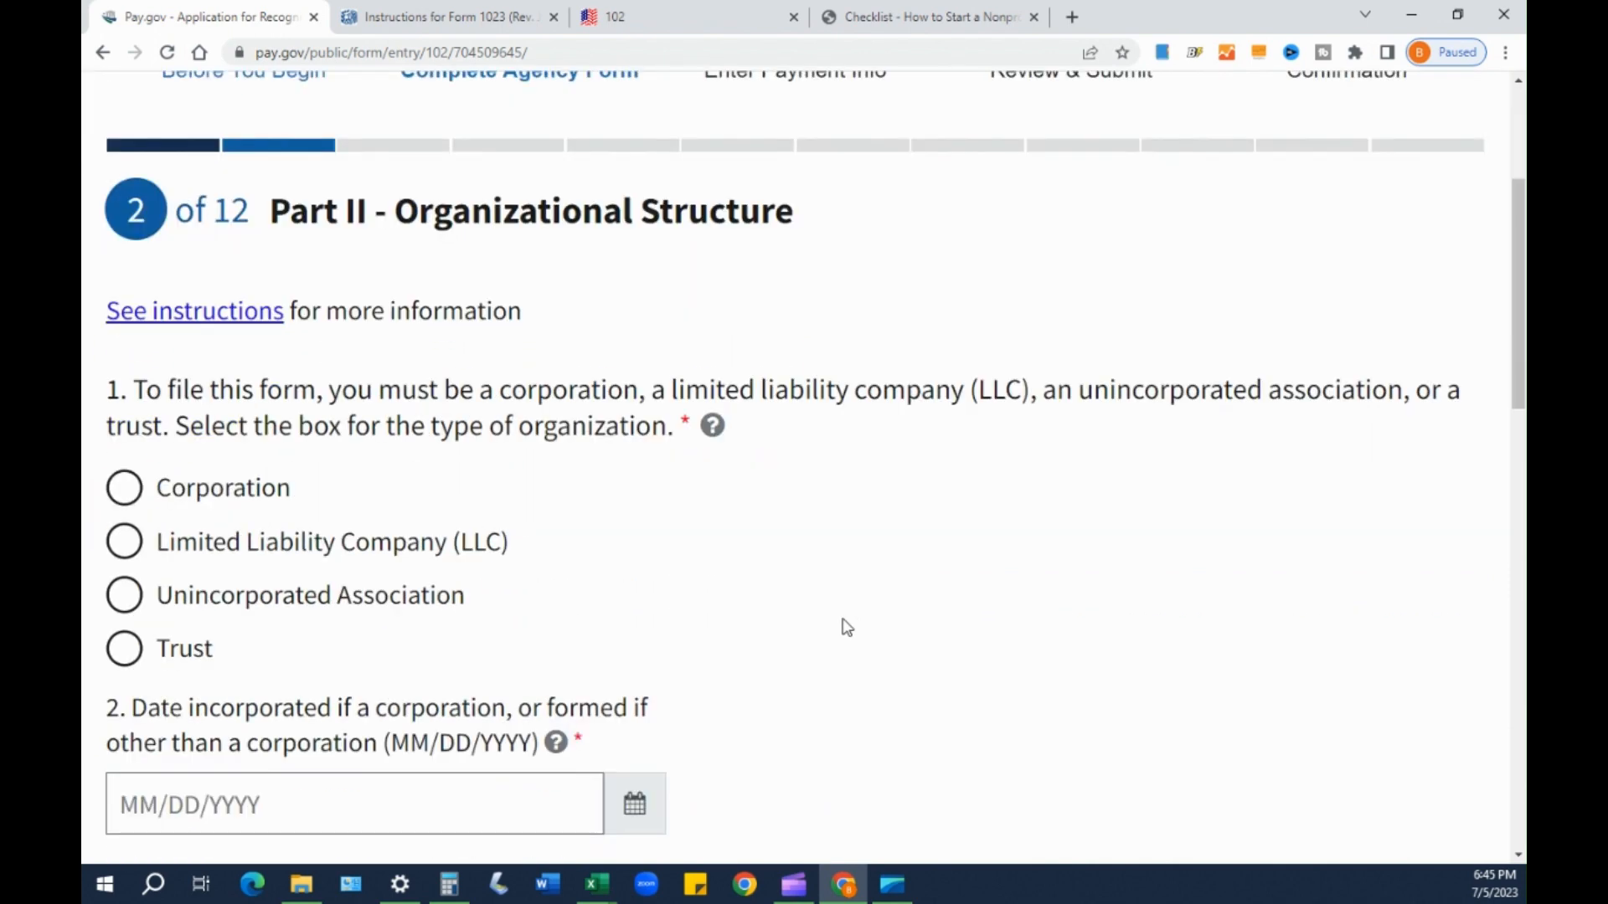
pyautogui.scroll(2, 838, 626)
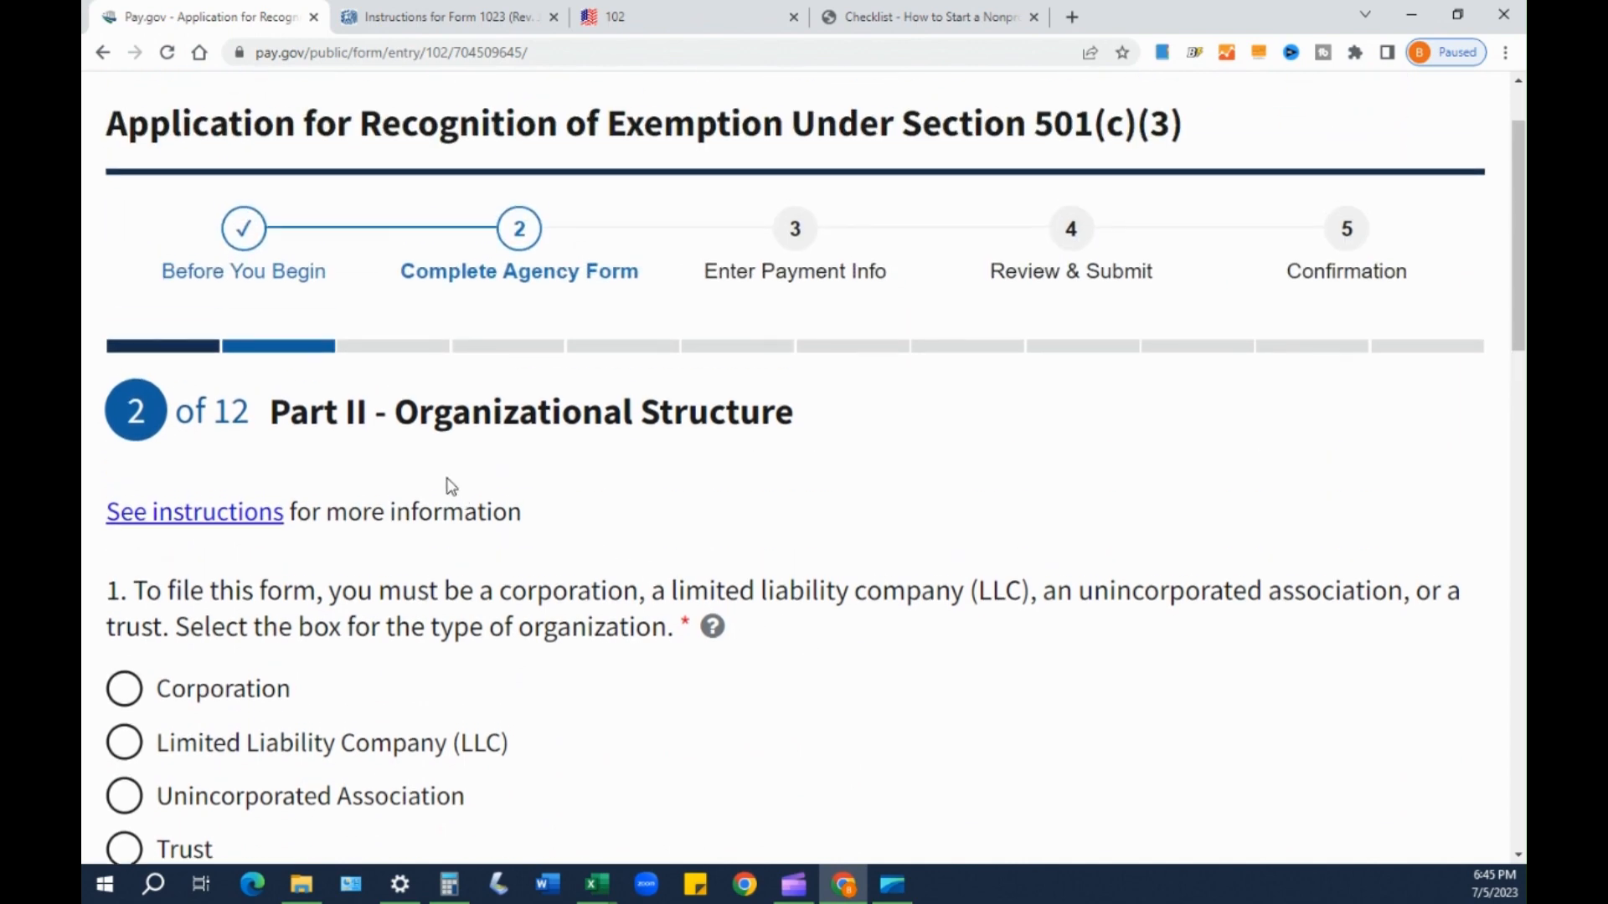
pyautogui.scroll(-8, 450, 485)
pyautogui.scroll(-5, 543, 518)
pyautogui.scroll(8, 591, 546)
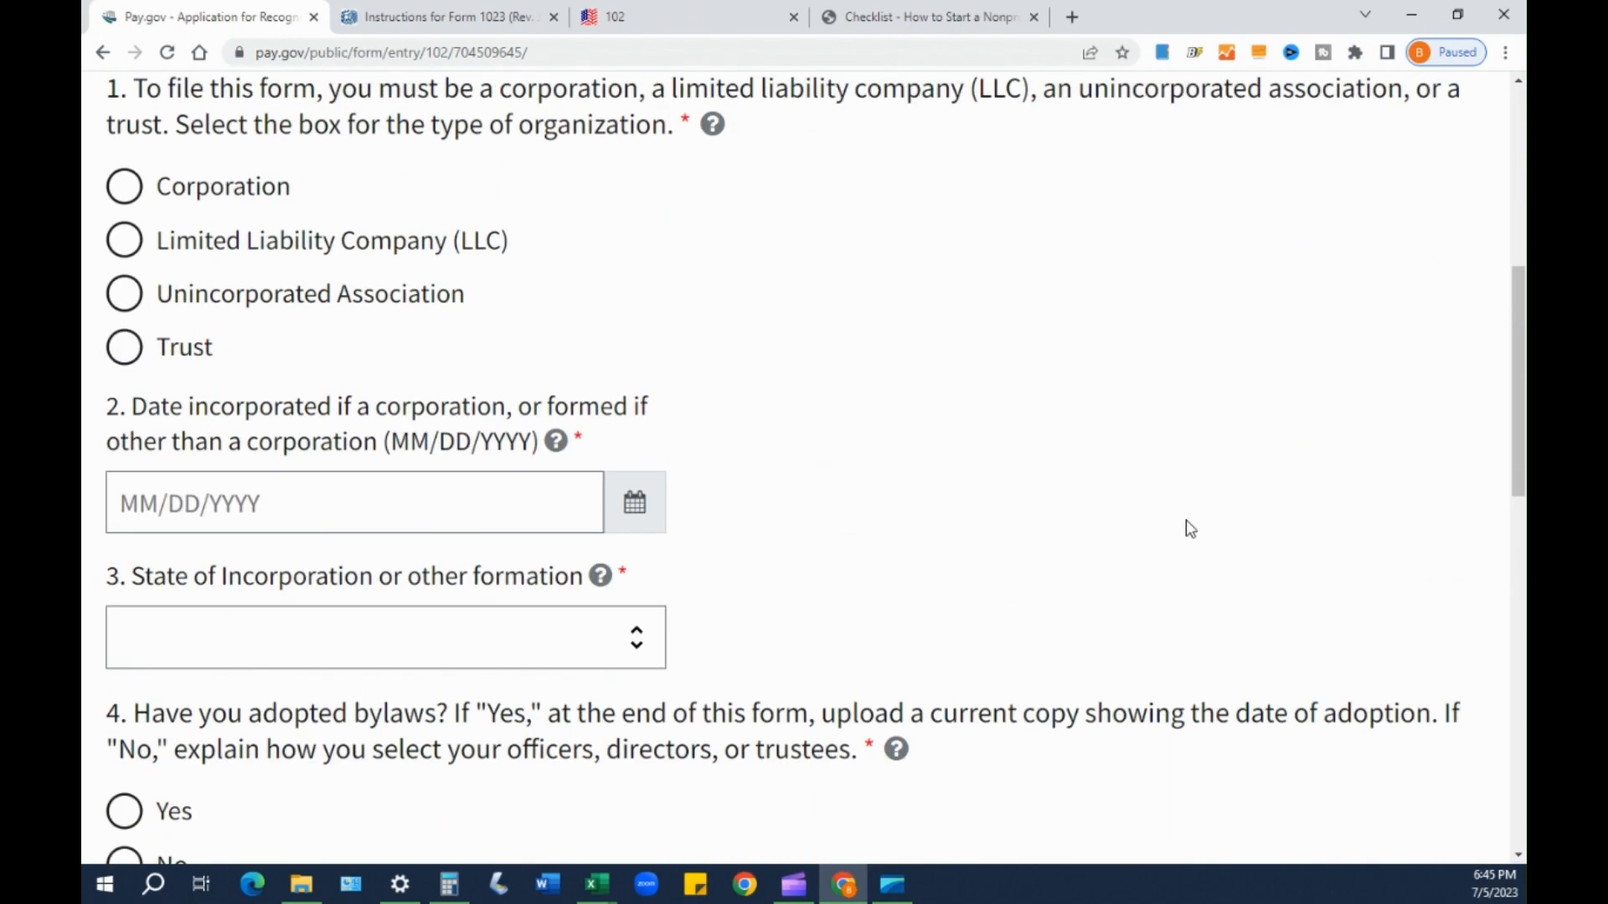
pyautogui.scroll(2, 1199, 533)
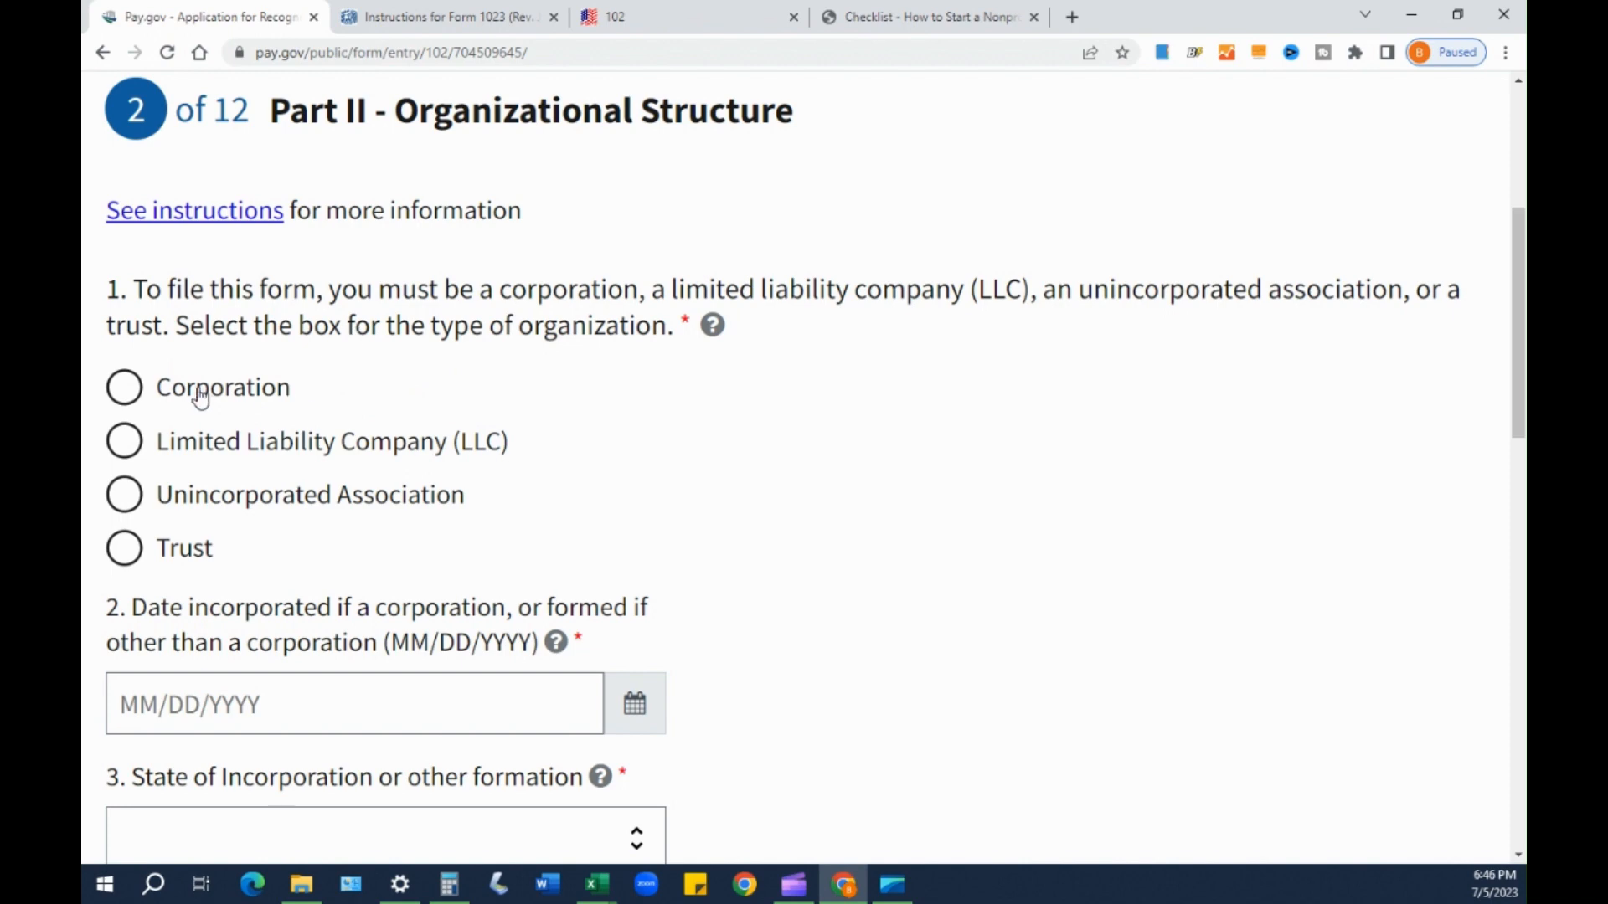
pyautogui.click(127, 397)
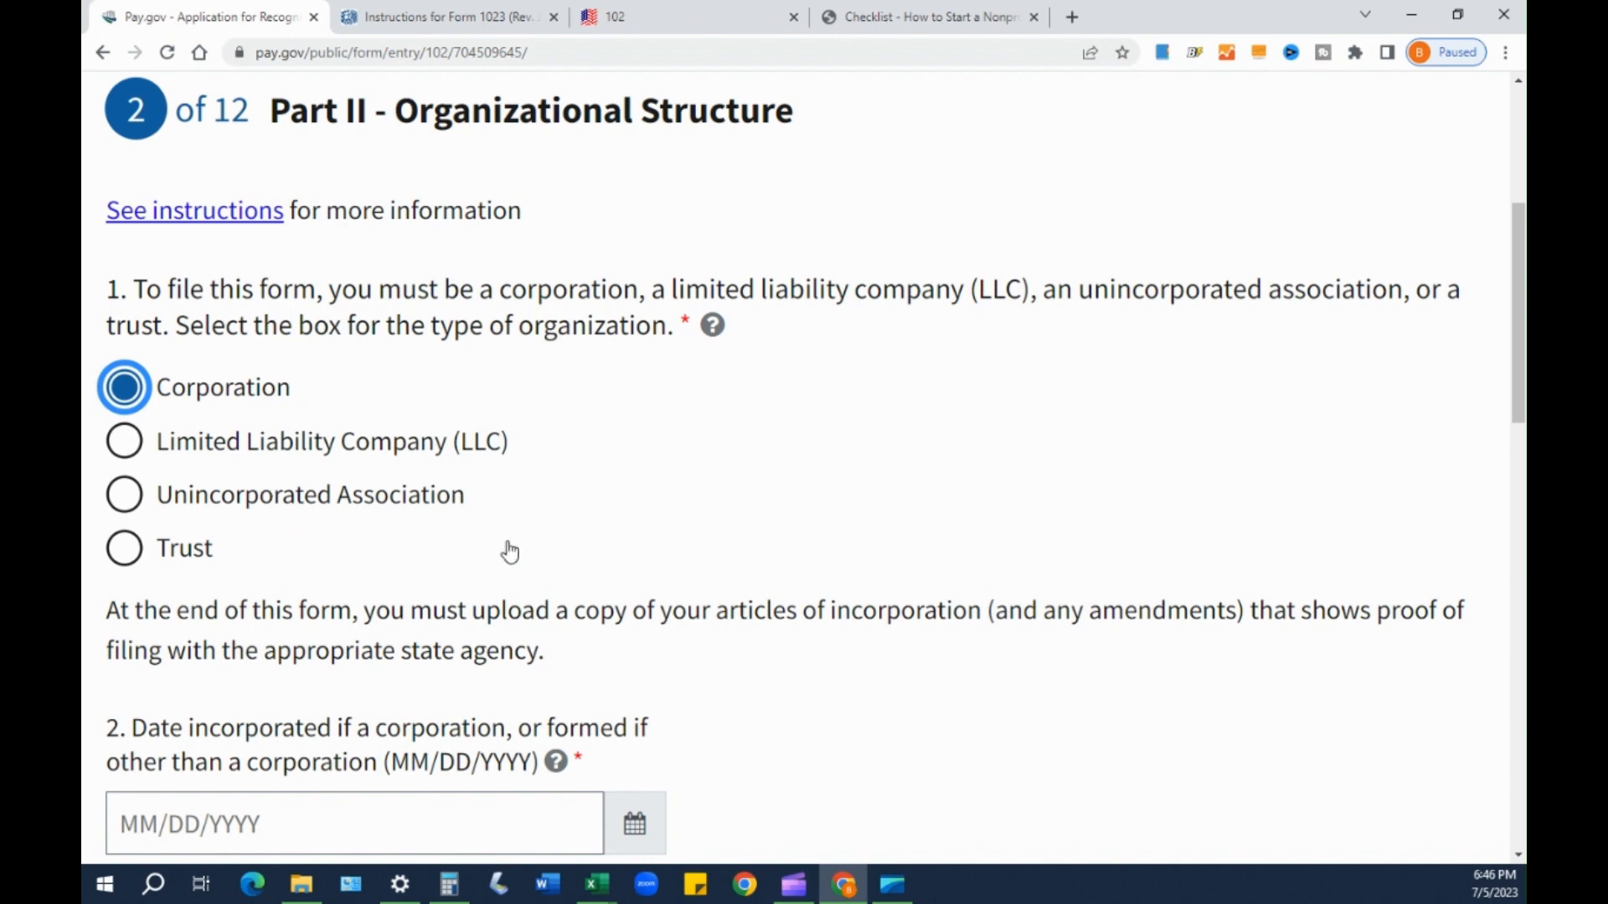
pyautogui.scroll(-2, 592, 610)
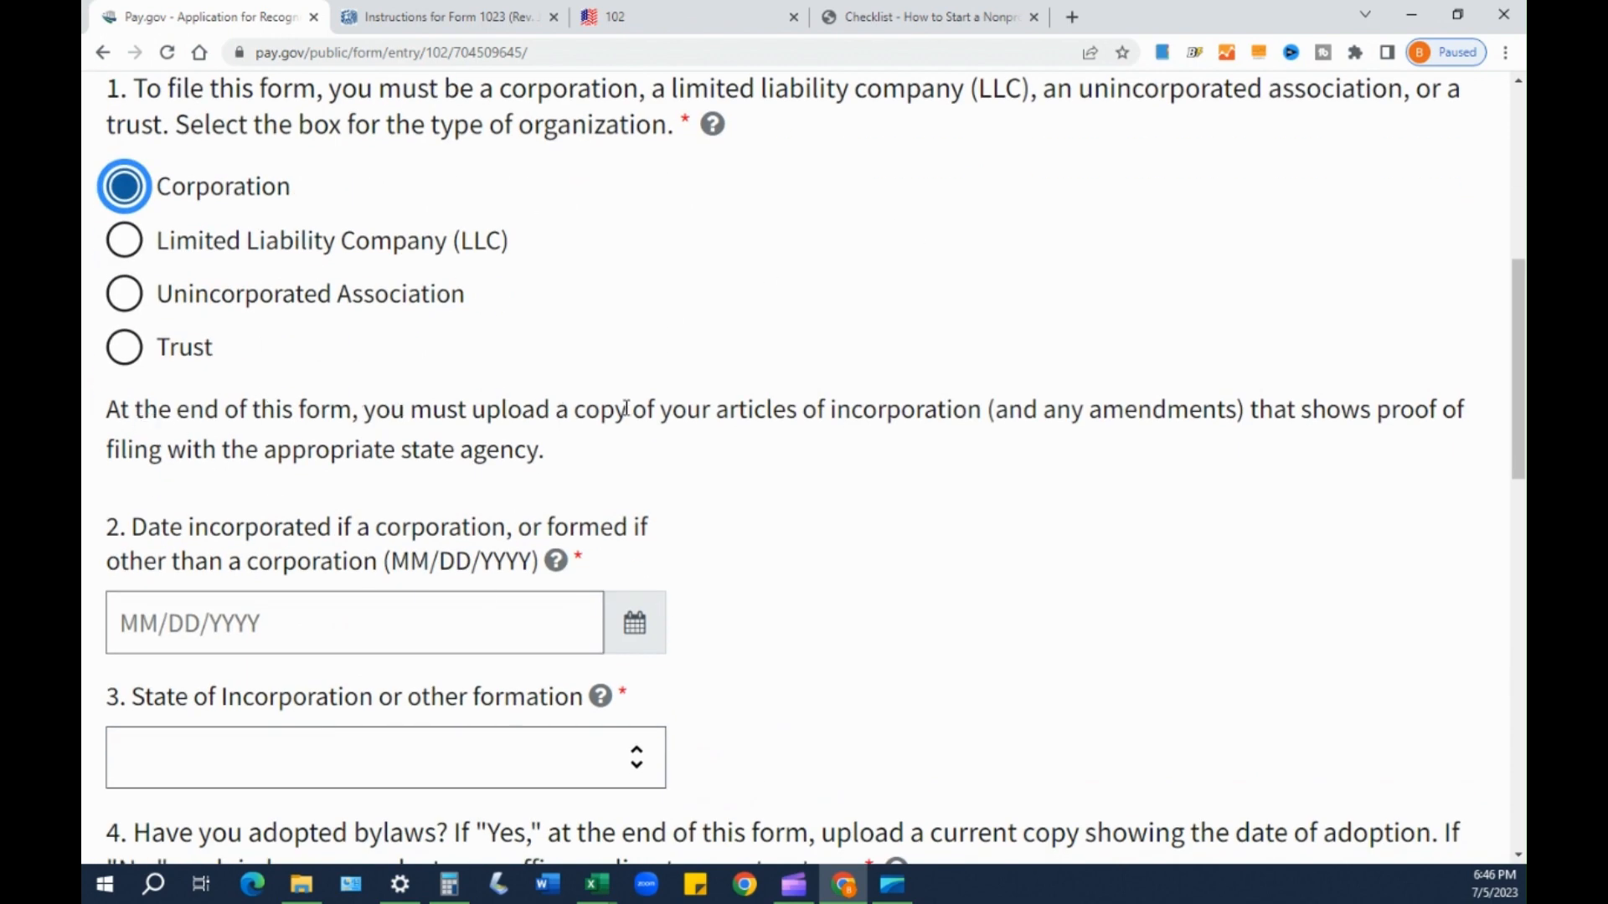
pyautogui.moveTo(716, 411); pyautogui.dragTo(1164, 409)
pyautogui.moveTo(1153, 408); pyautogui.dragTo(1226, 410)
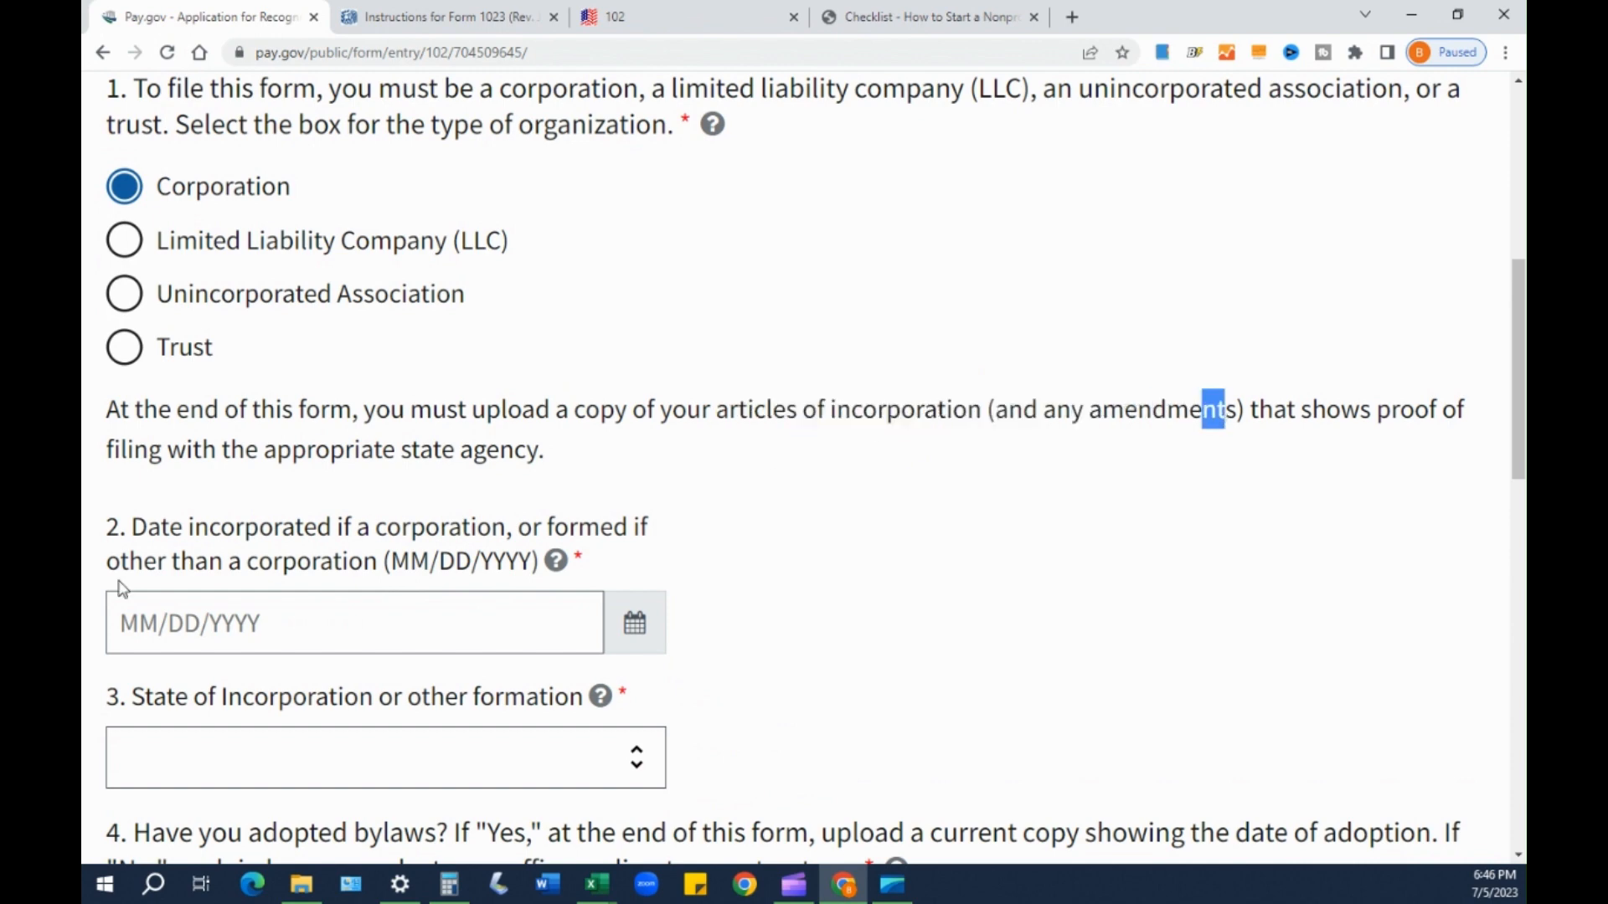
pyautogui.click(232, 465)
pyautogui.moveTo(112, 409); pyautogui.dragTo(1195, 400)
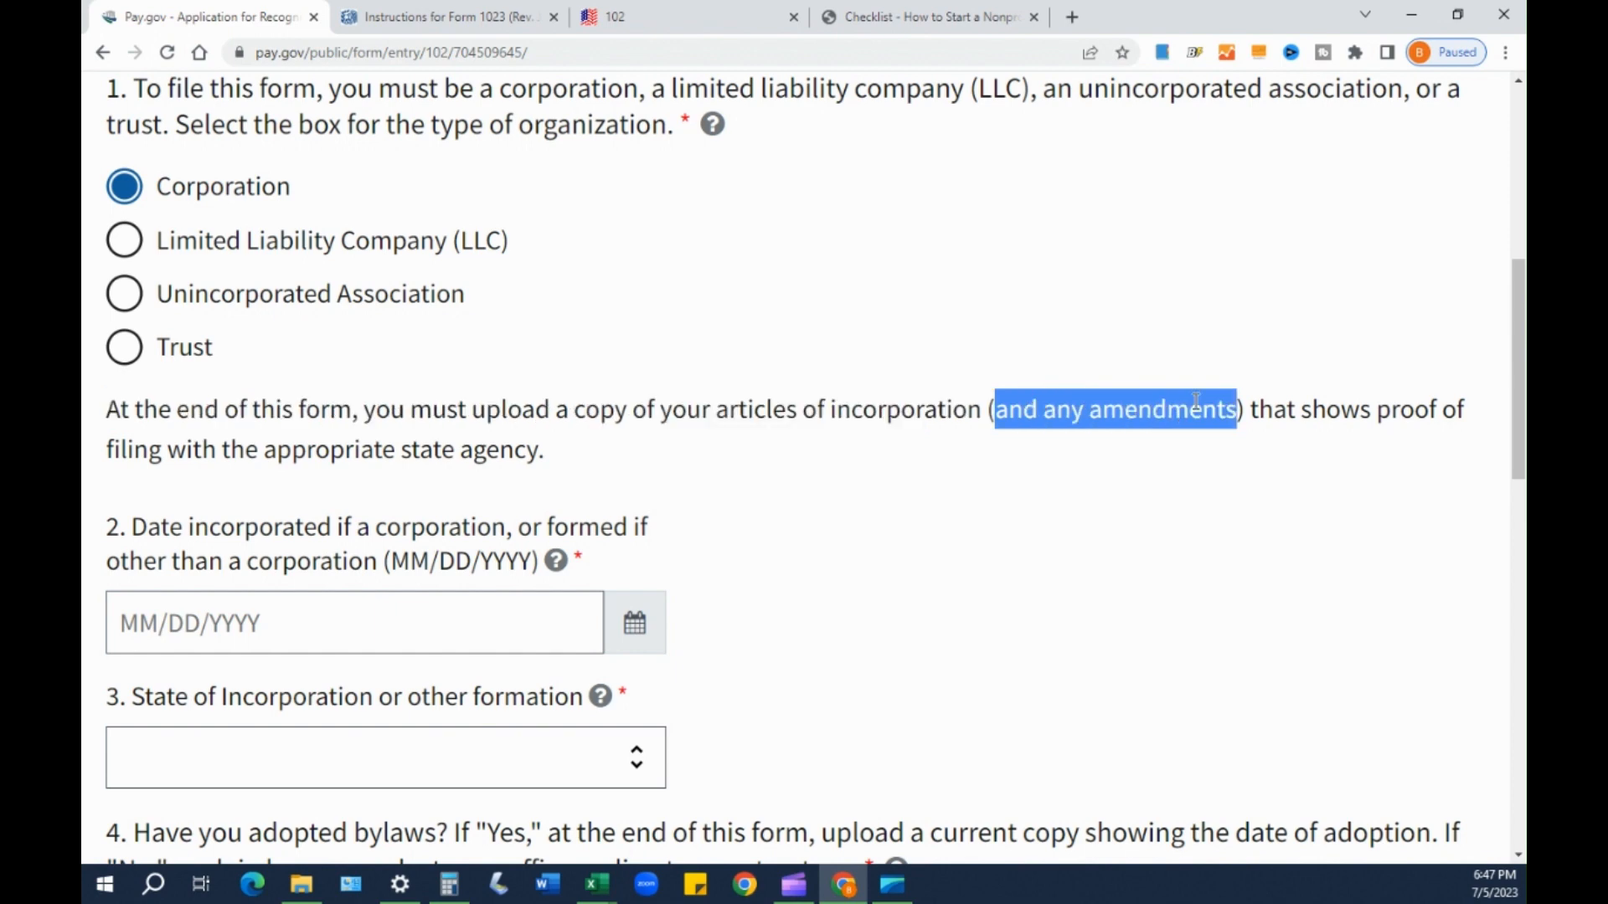
pyautogui.click(980, 436)
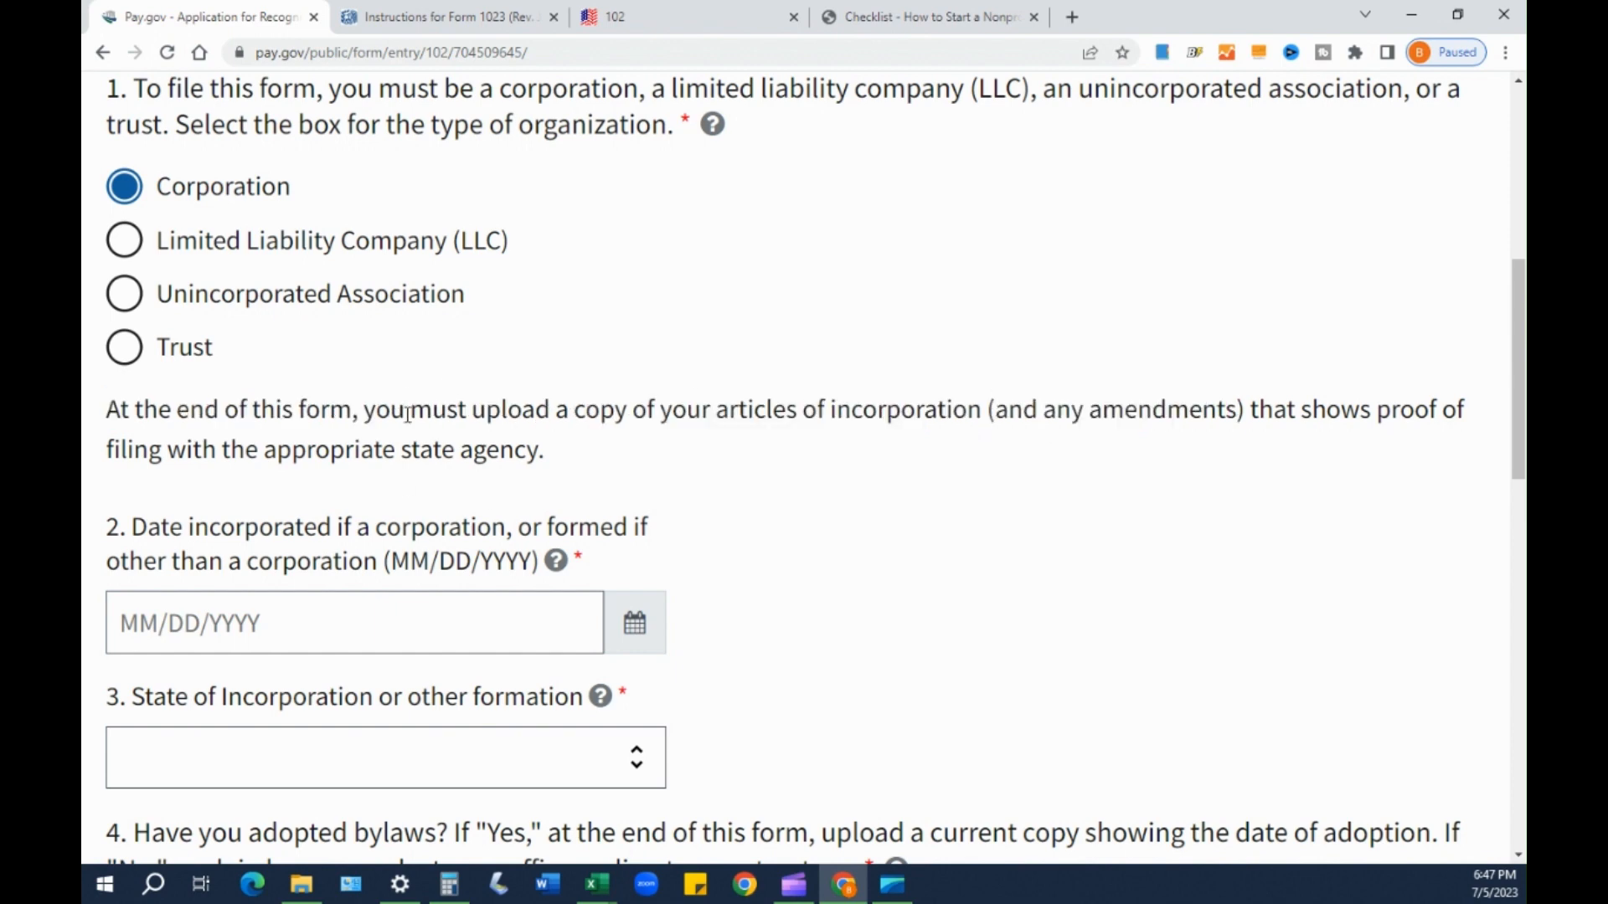
pyautogui.doubleClick(717, 412)
pyautogui.moveTo(901, 412); pyautogui.dragTo(751, 412)
pyautogui.doubleClick(726, 411)
pyautogui.click(394, 392)
pyautogui.moveTo(661, 414); pyautogui.dragTo(714, 416)
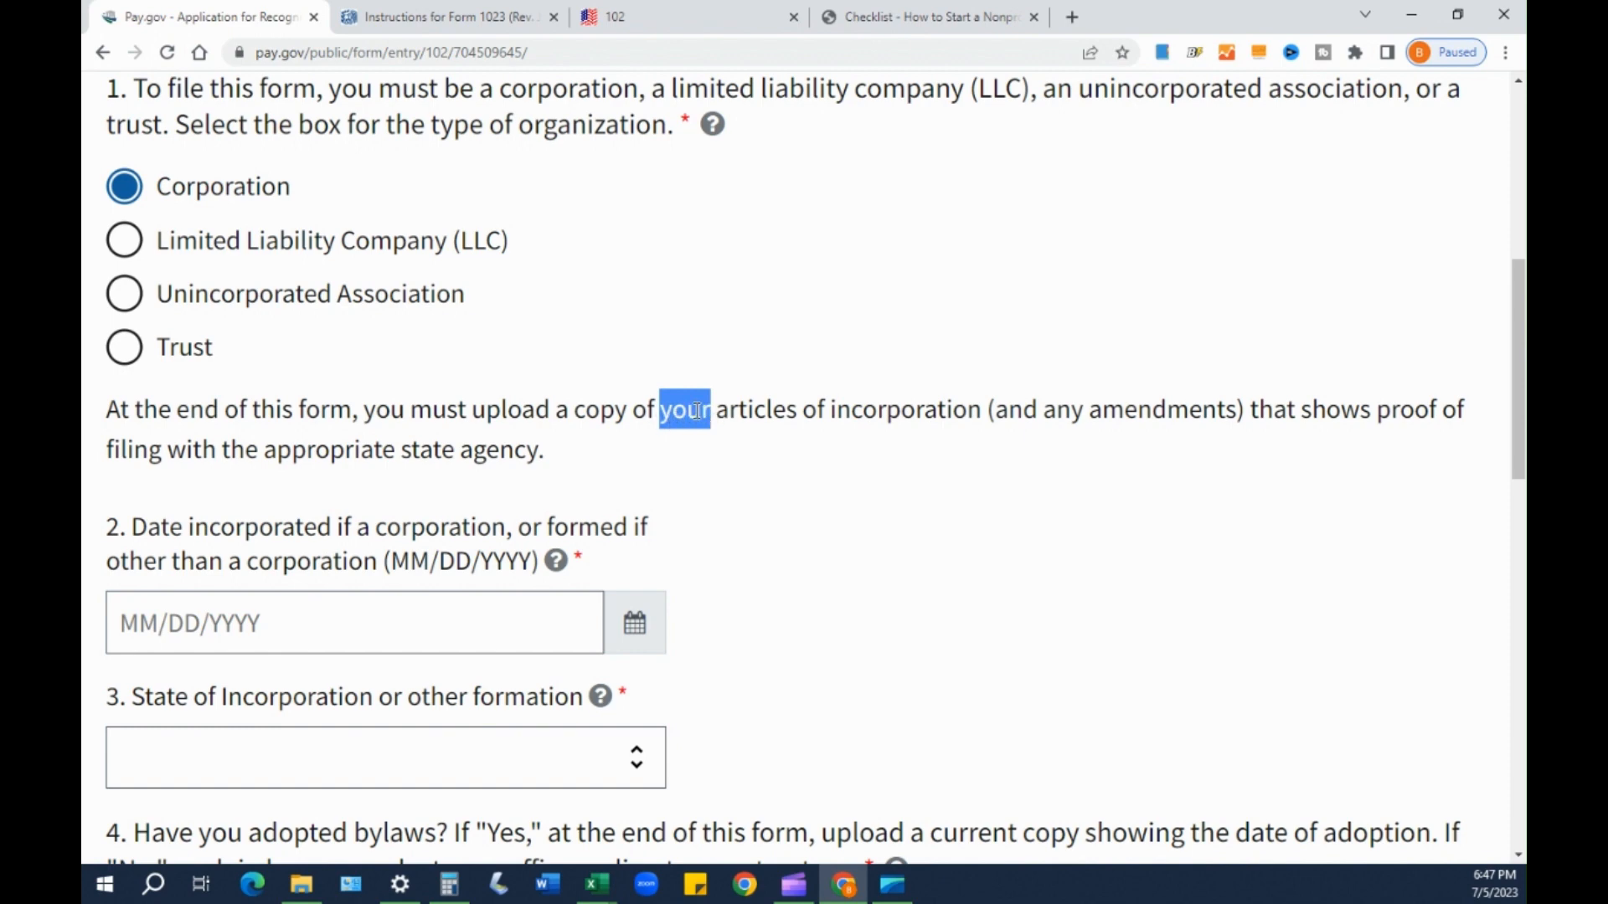
pyautogui.click(676, 419)
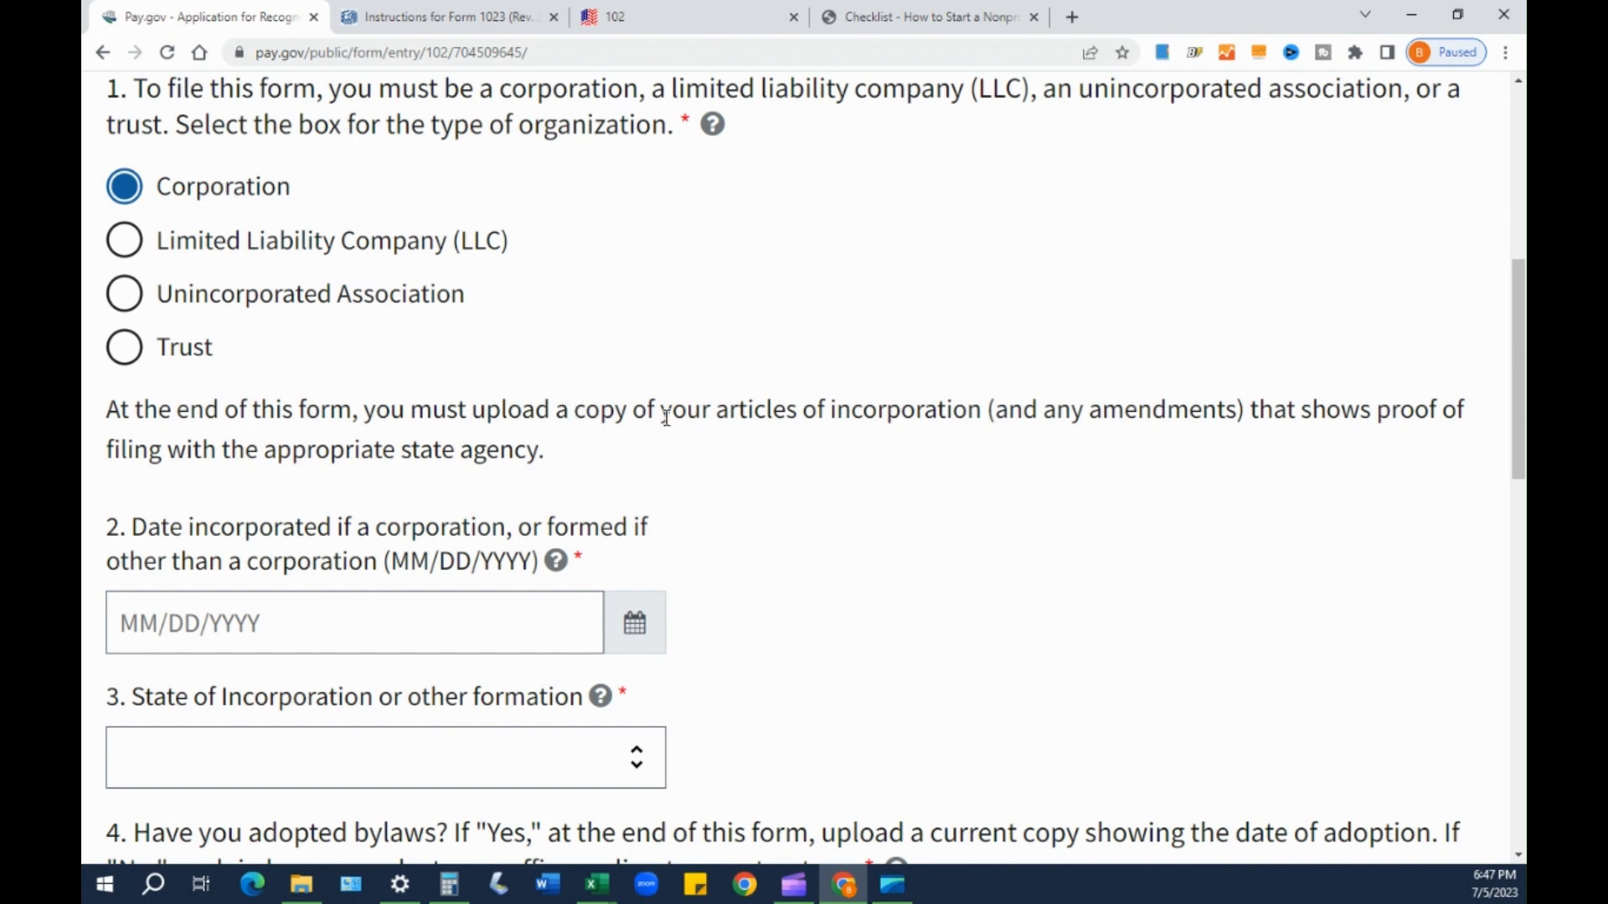
pyautogui.moveTo(701, 416); pyautogui.dragTo(869, 410)
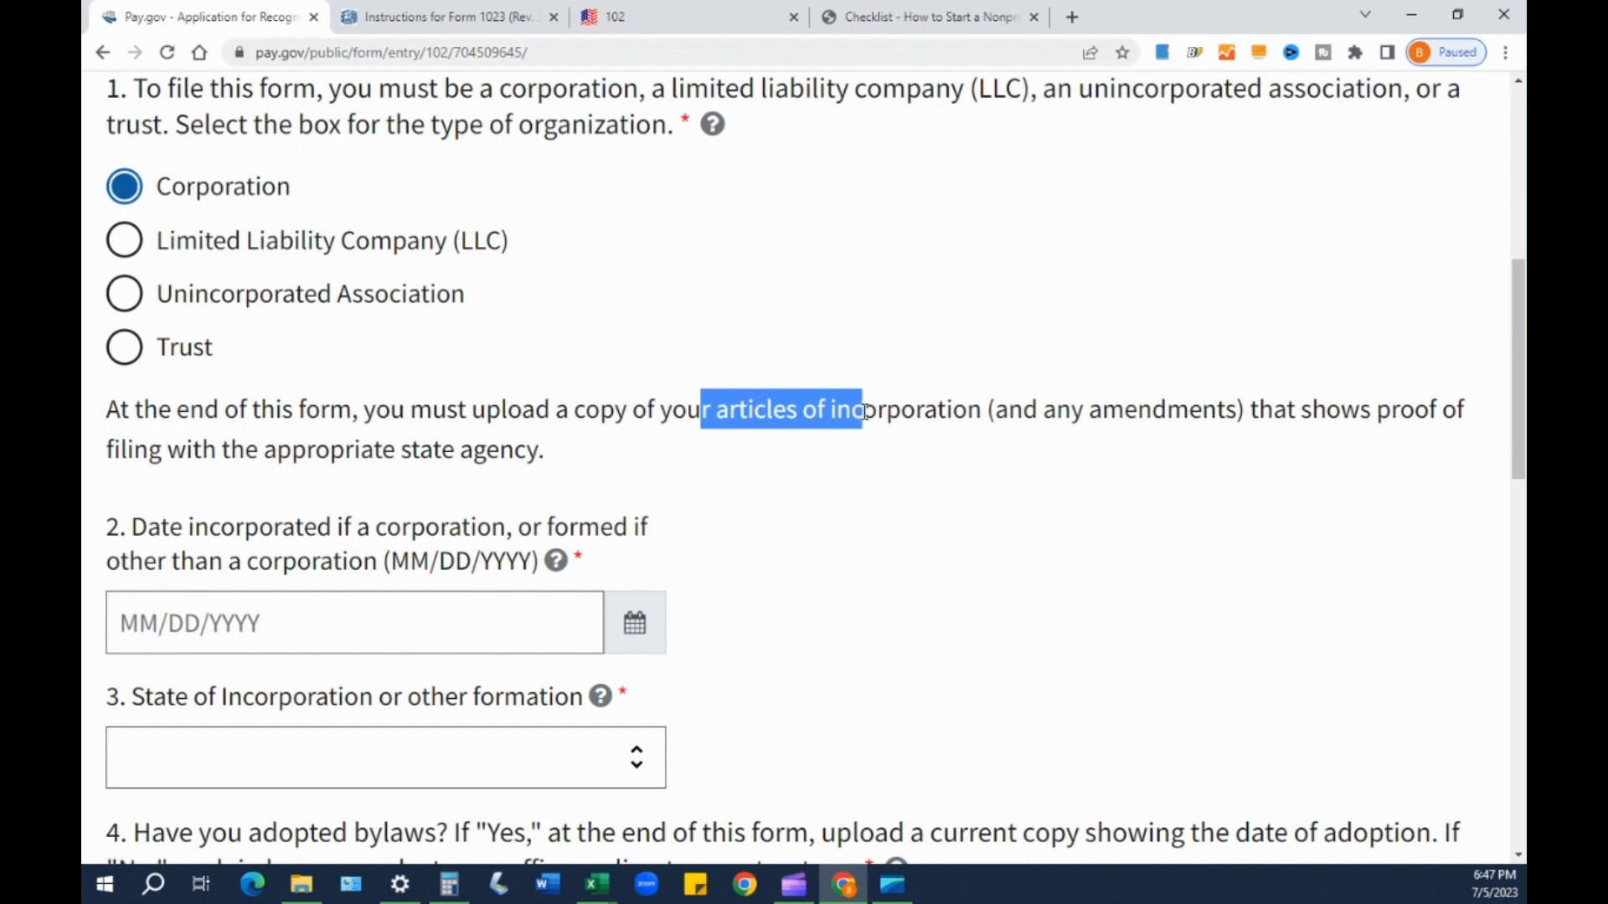
pyautogui.moveTo(865, 410); pyautogui.dragTo(856, 400)
pyautogui.moveTo(853, 397); pyautogui.dragTo(896, 415)
pyautogui.click(759, 351)
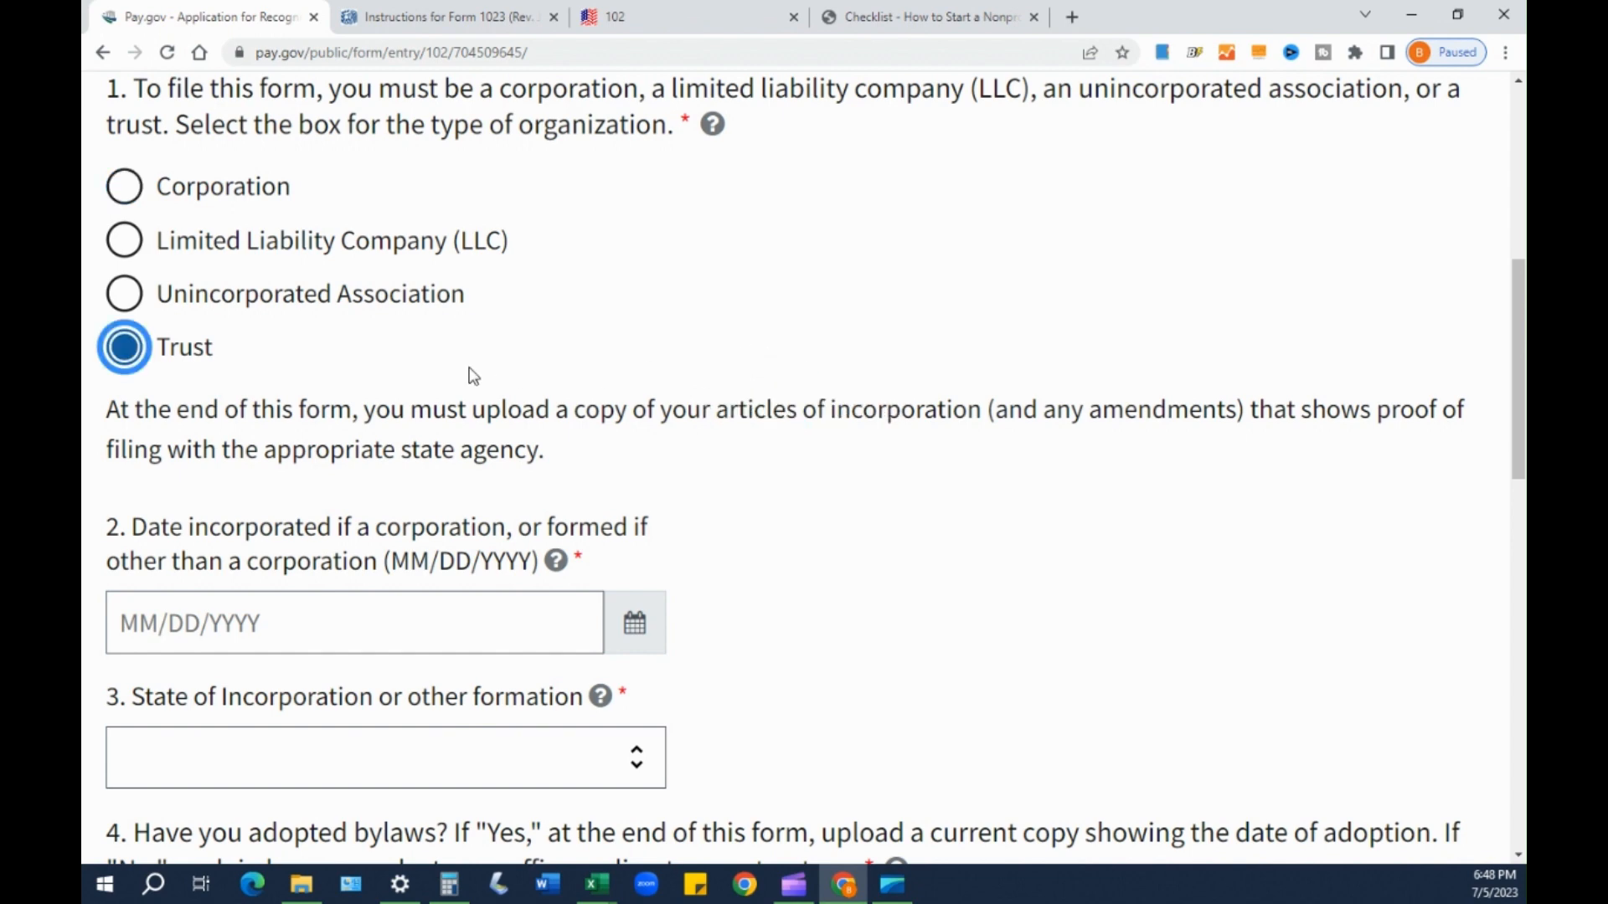
pyautogui.click(134, 191)
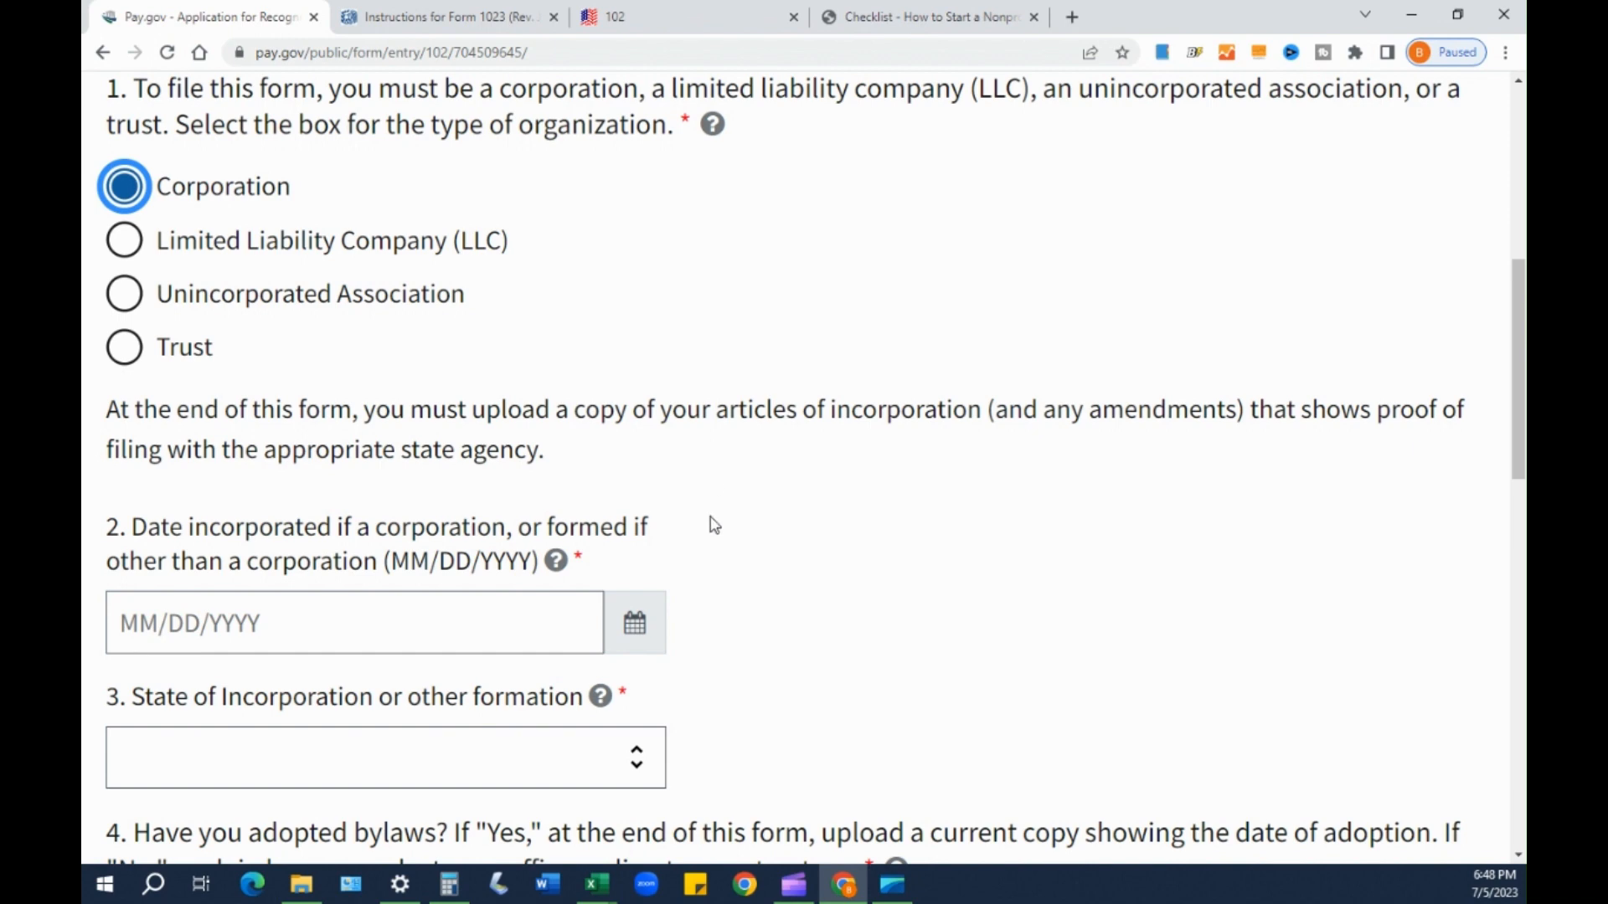
# - Set the incorporation date to July 5, 2023 (07/05/2023) from the calendar picker
pyautogui.scroll(-1, 869, 570)
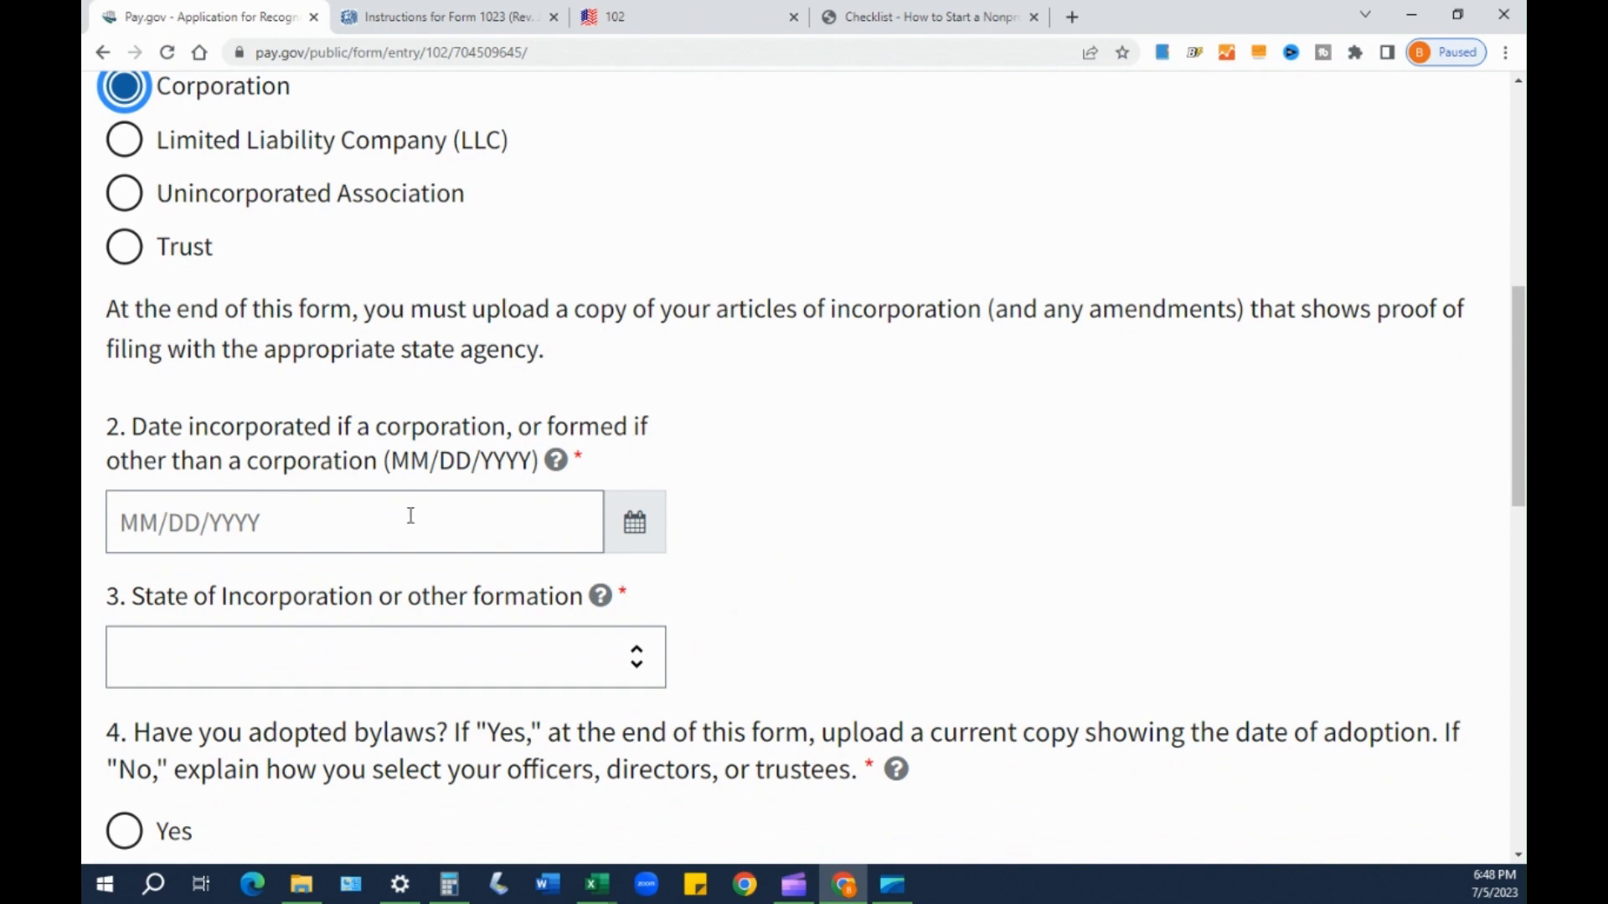
pyautogui.scroll(1, 220, 448)
pyautogui.scroll(-1, 168, 423)
pyautogui.scroll(-1, 163, 482)
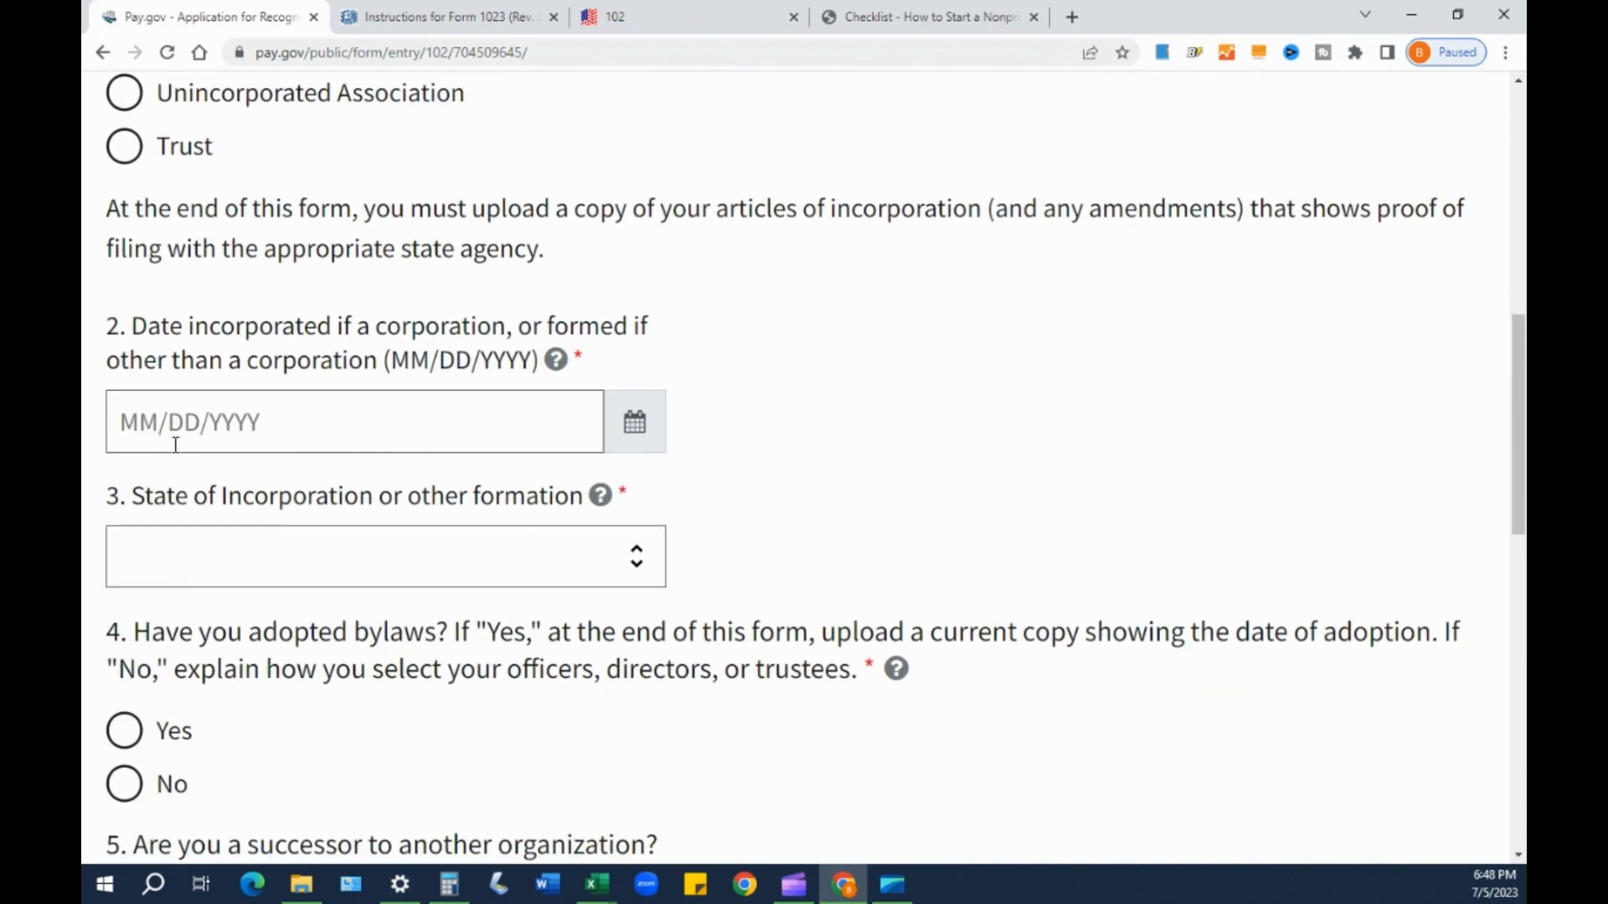
pyautogui.click(161, 334)
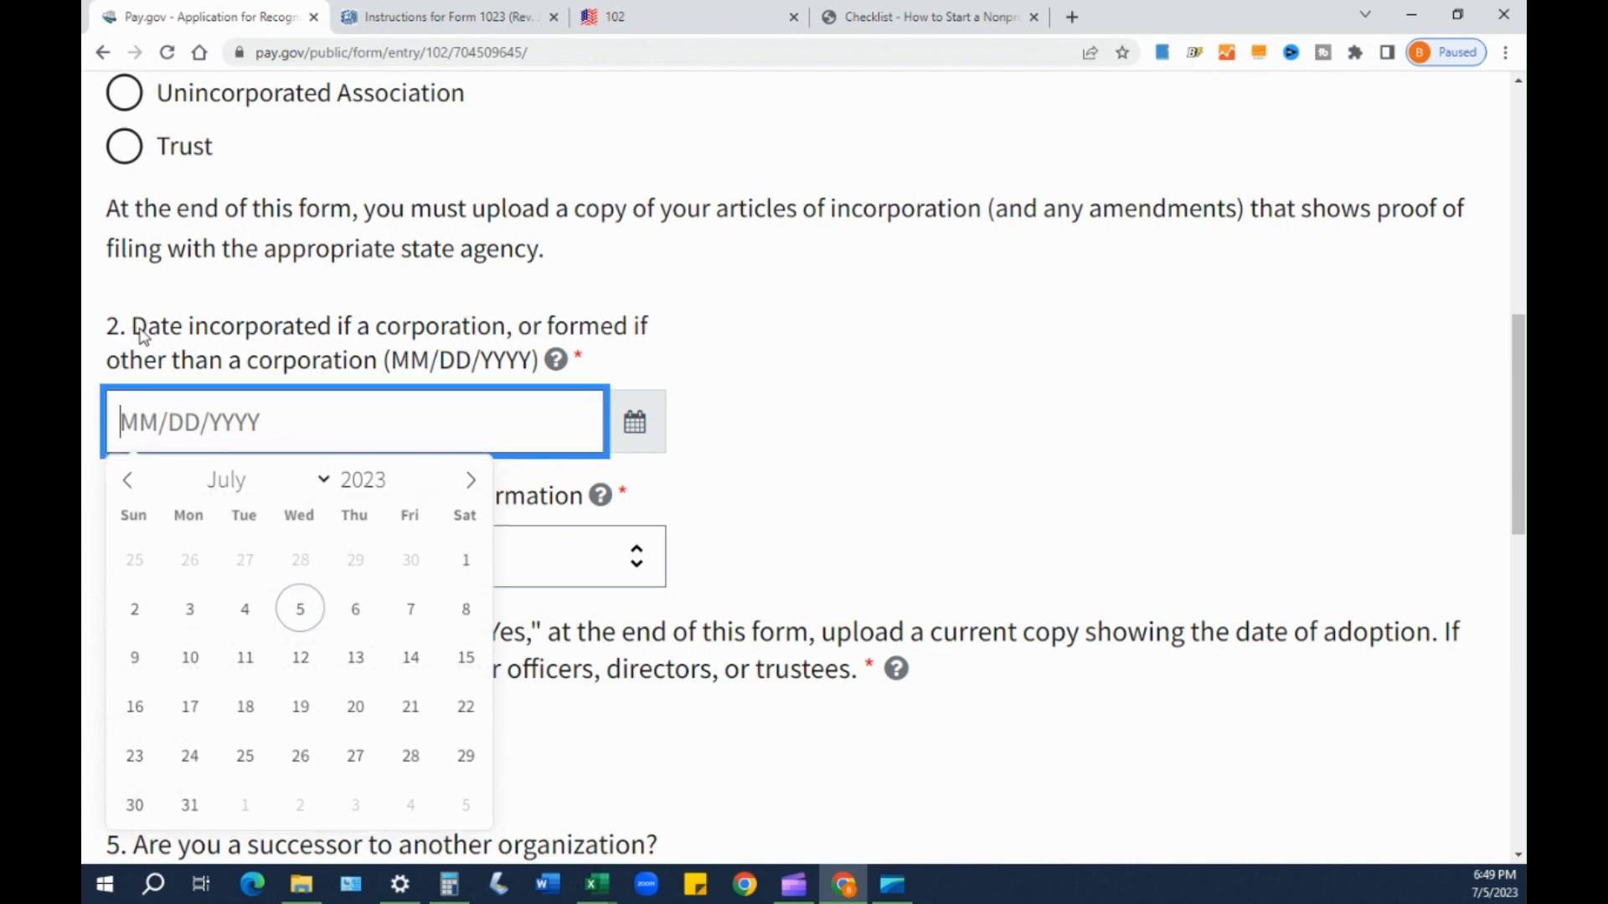
pyautogui.click(876, 330)
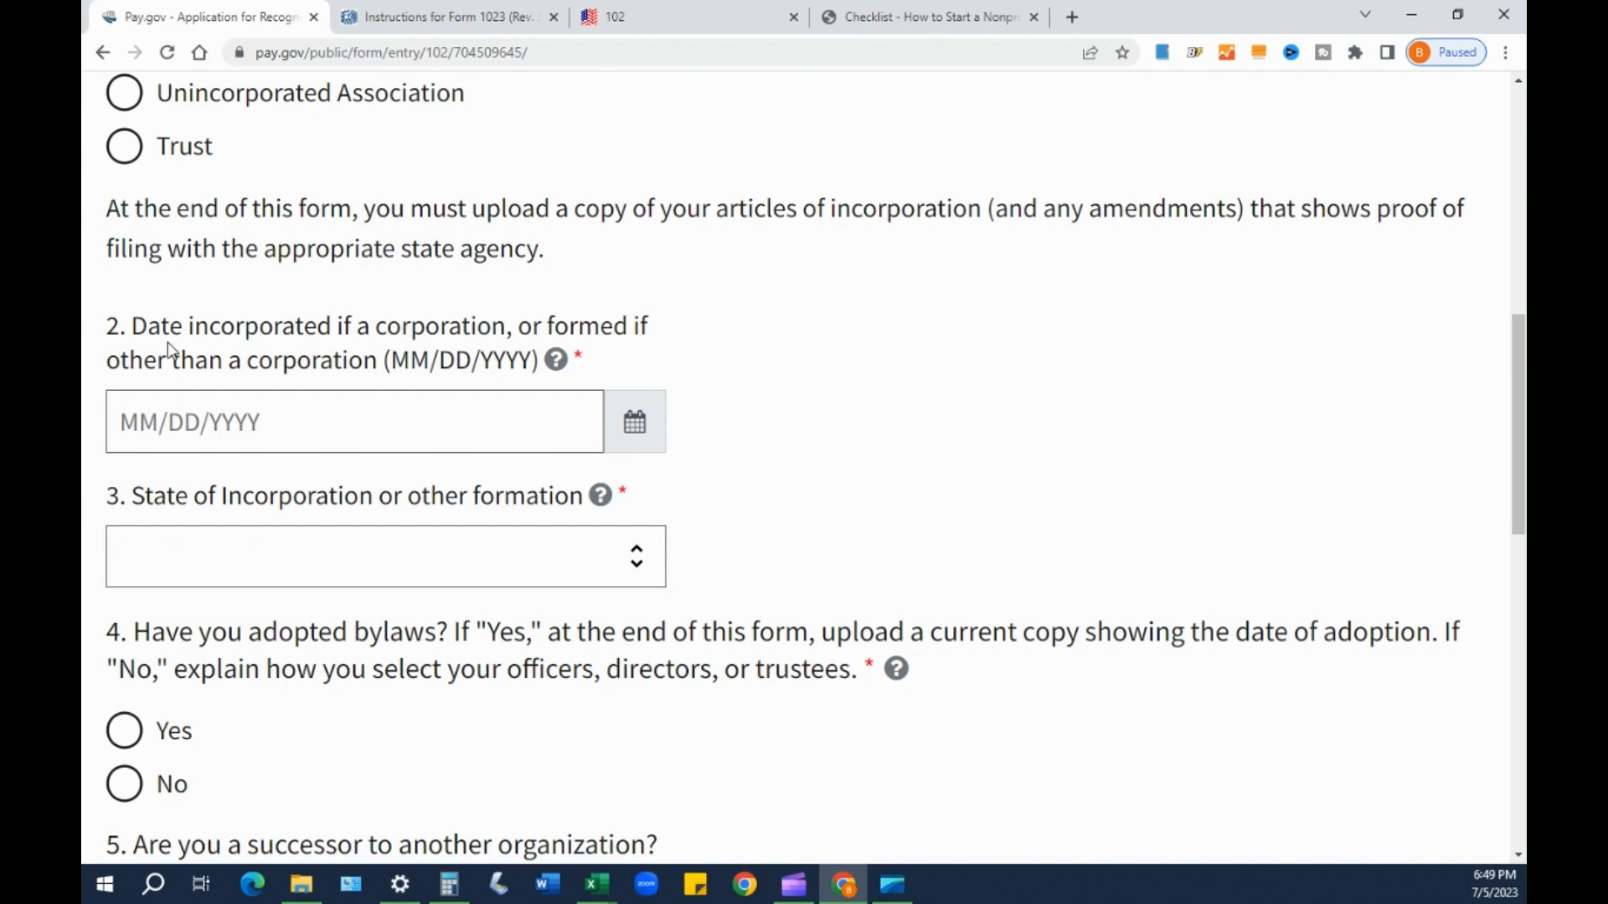
pyautogui.click(377, 427)
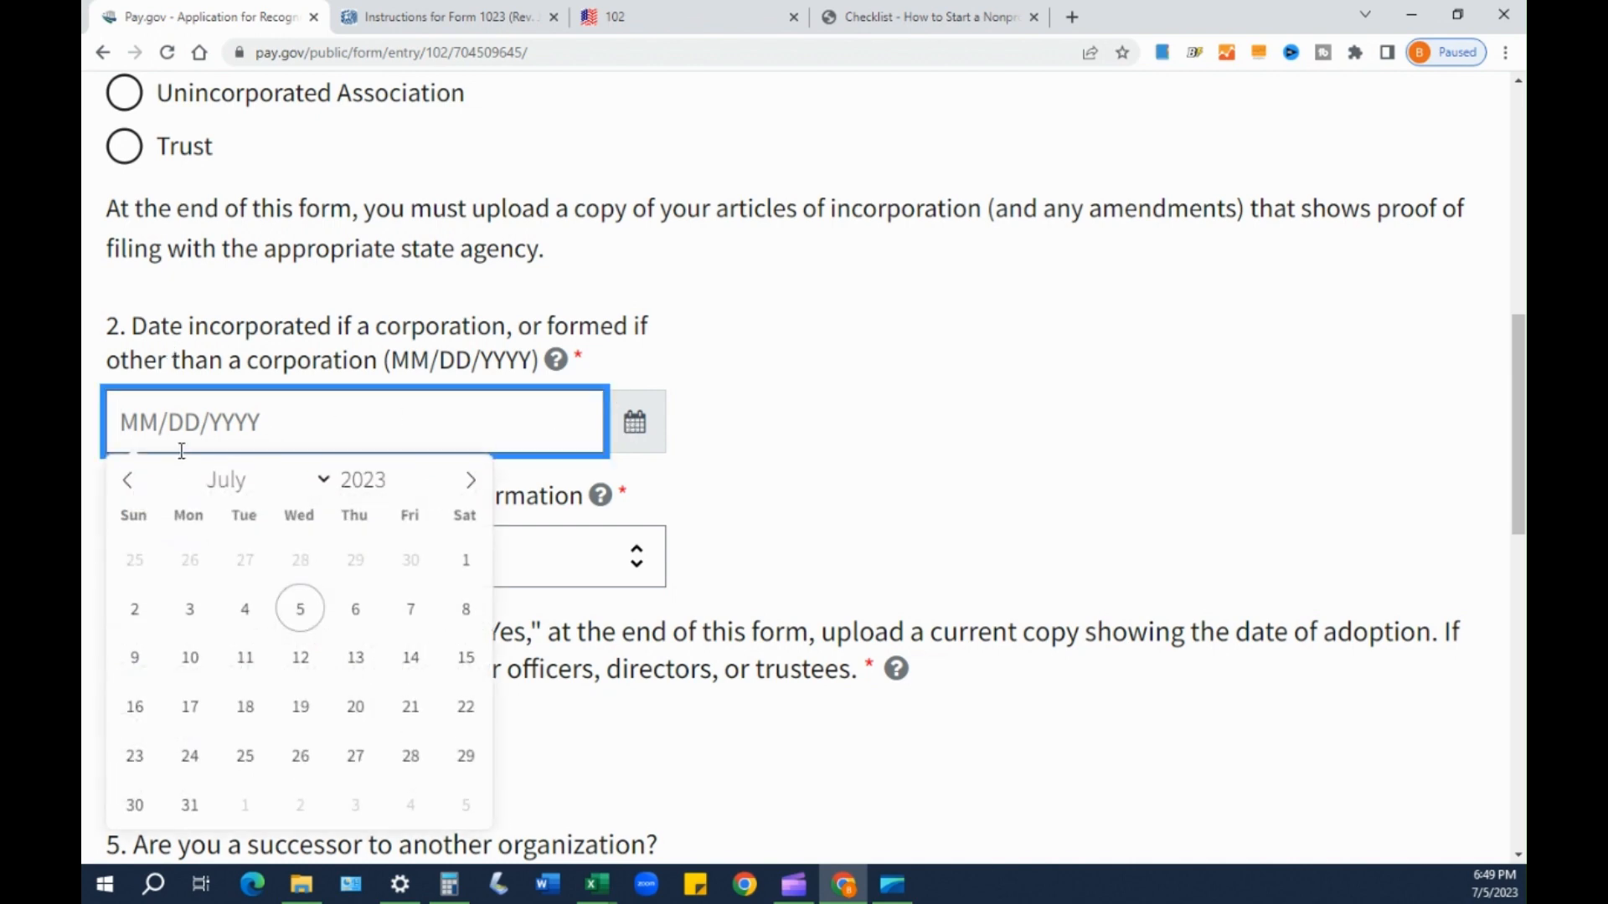
pyautogui.click(304, 615)
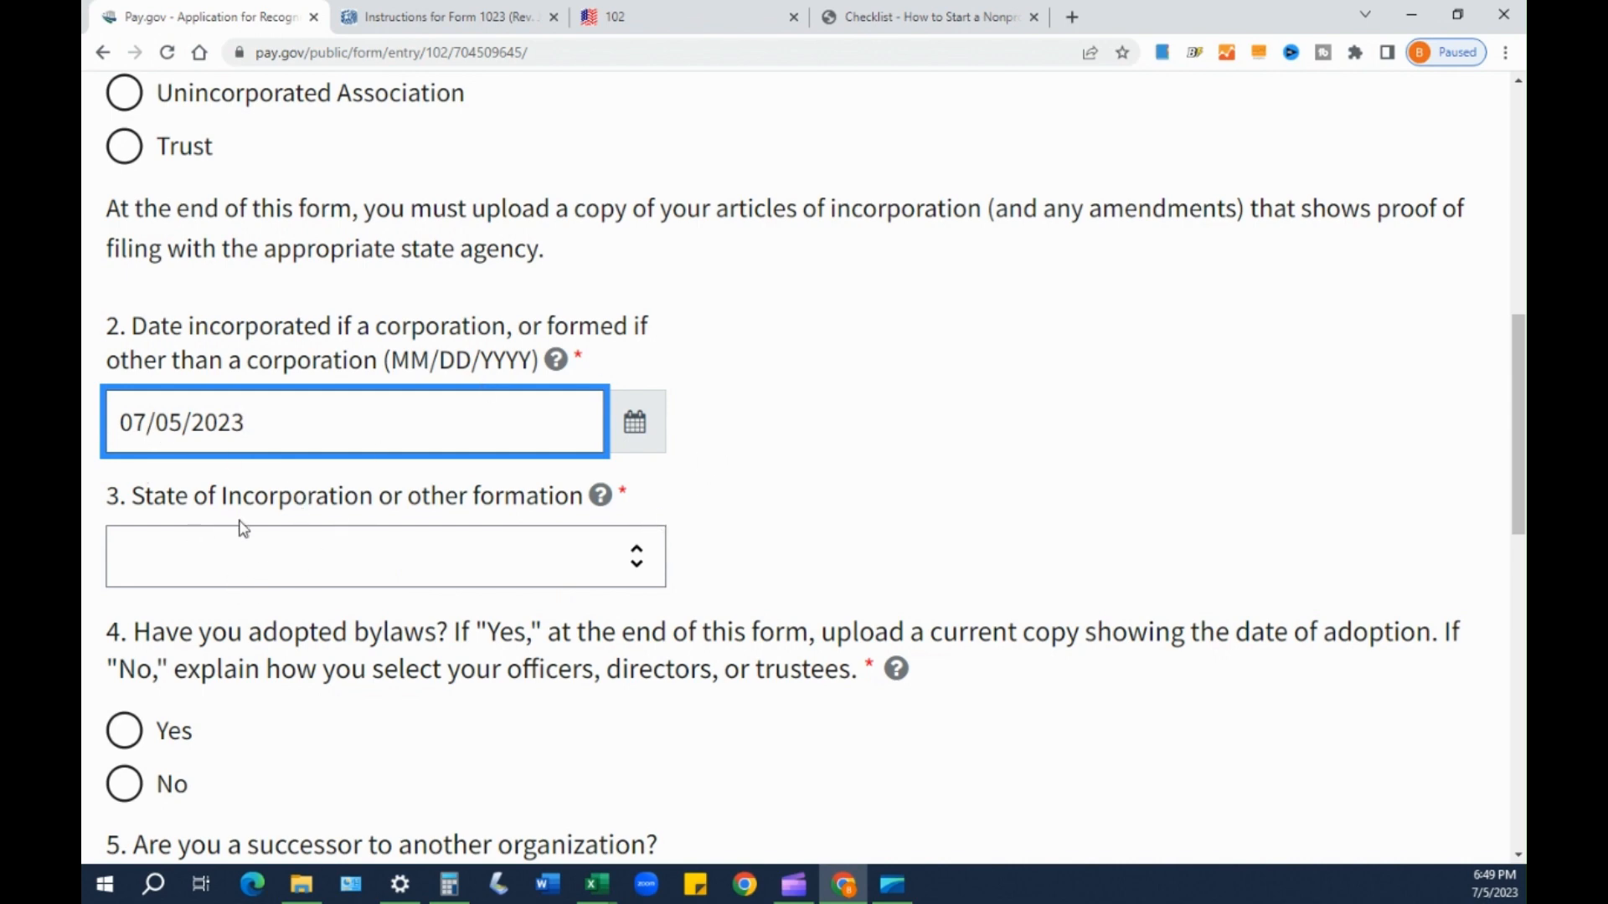
# - Select North Carolina as the state of incorporation, then highlight the bylaws question
pyautogui.click(445, 551)
pyautogui.scroll(-14, 307, 347)
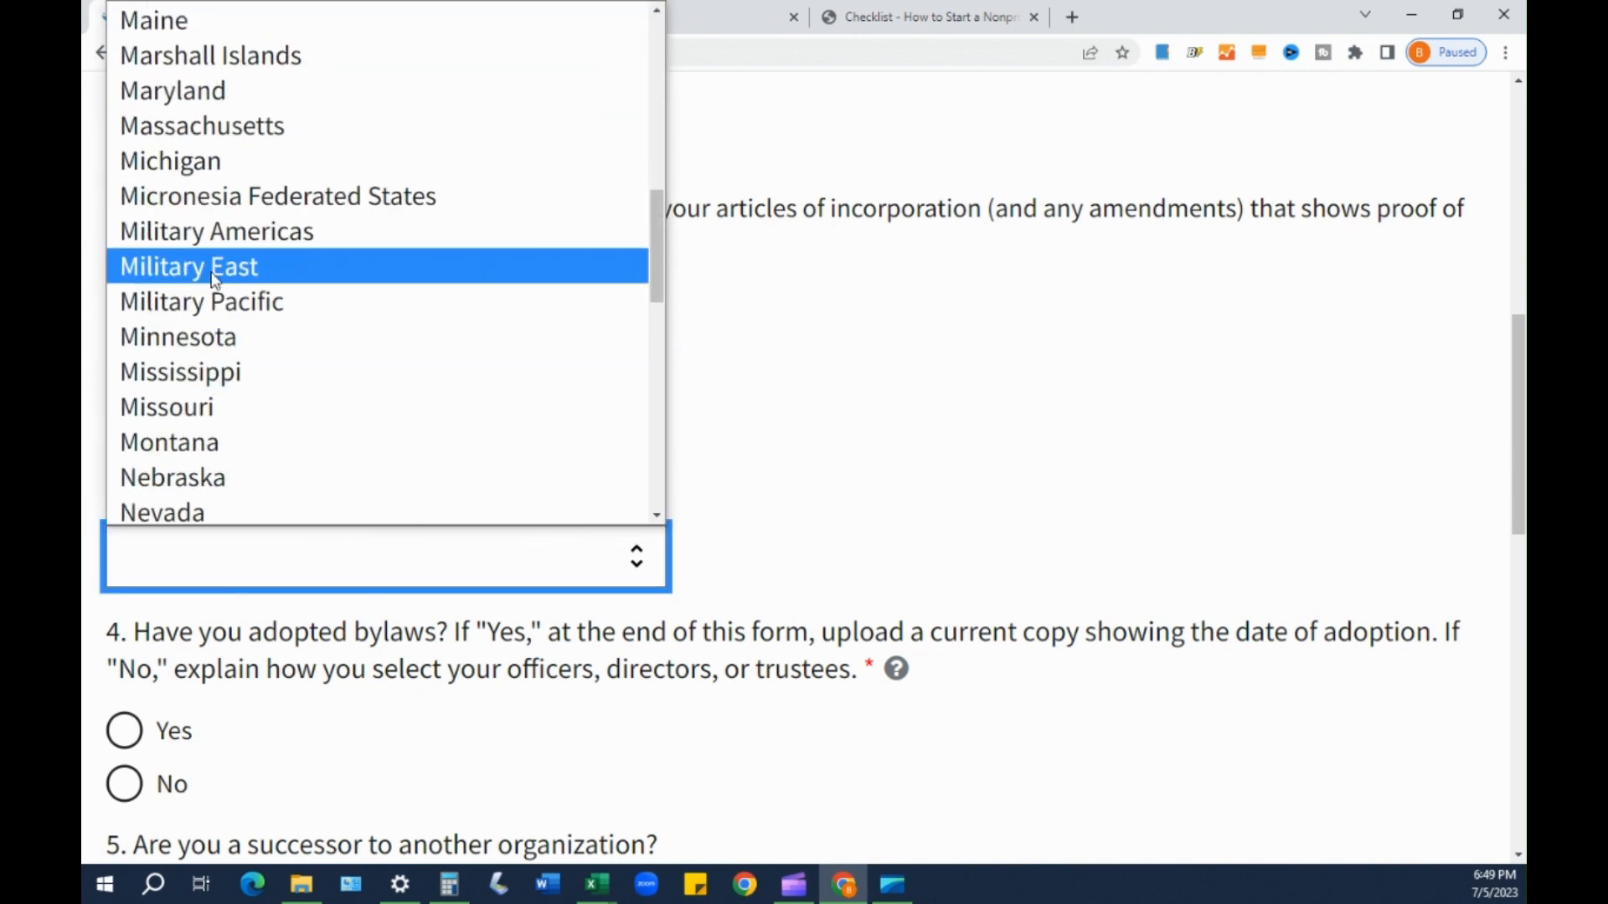
pyautogui.click(223, 286)
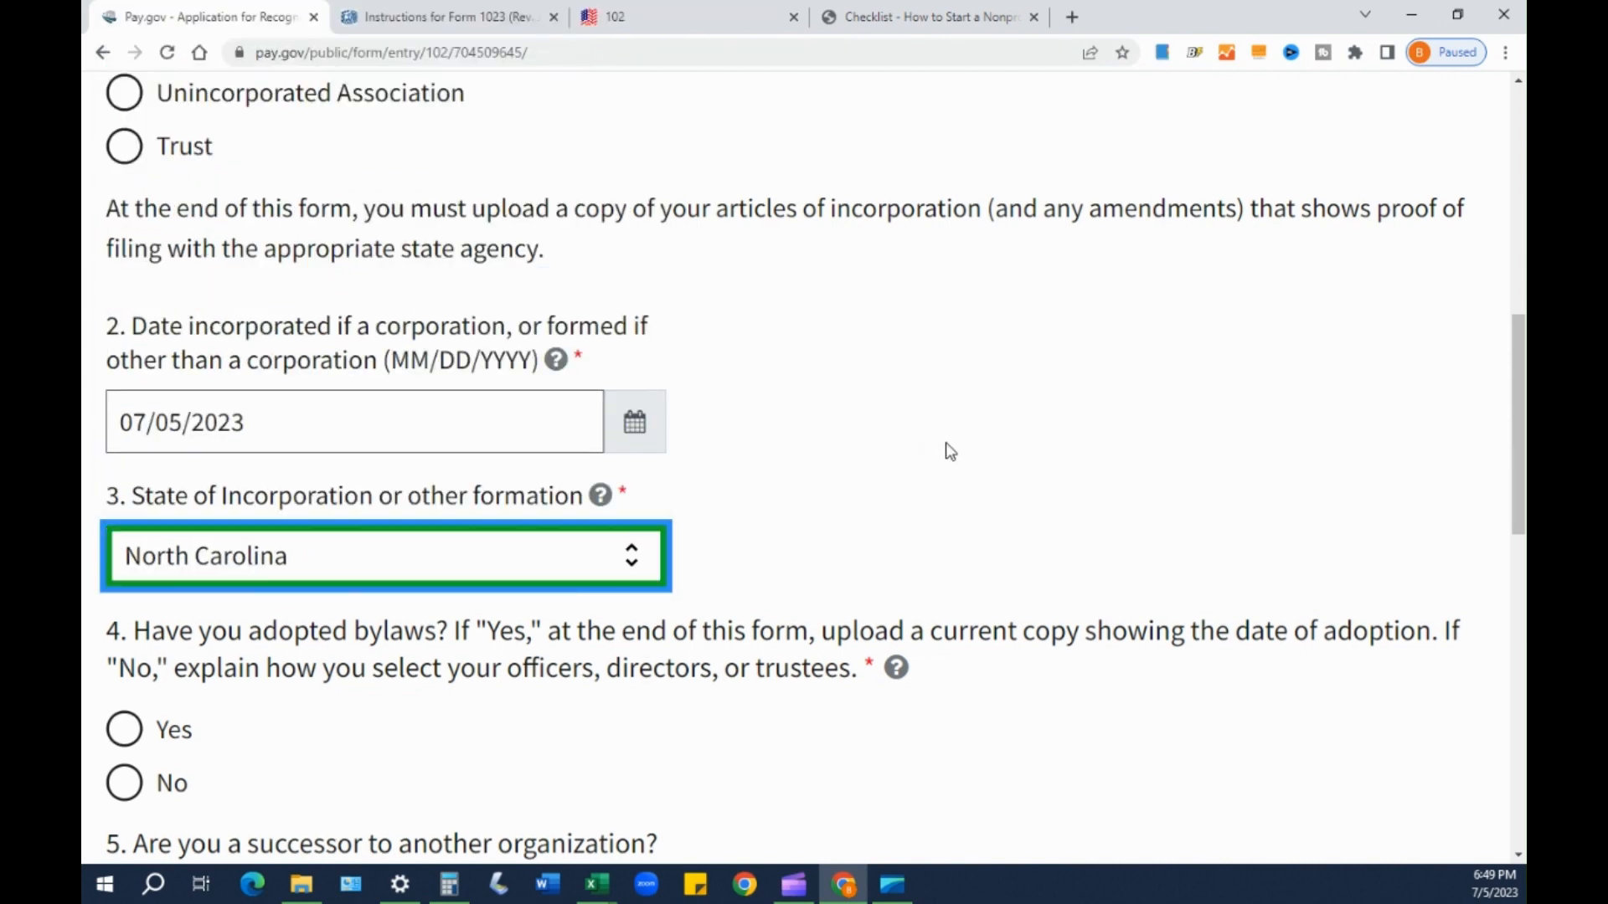
pyautogui.scroll(-3, 1018, 421)
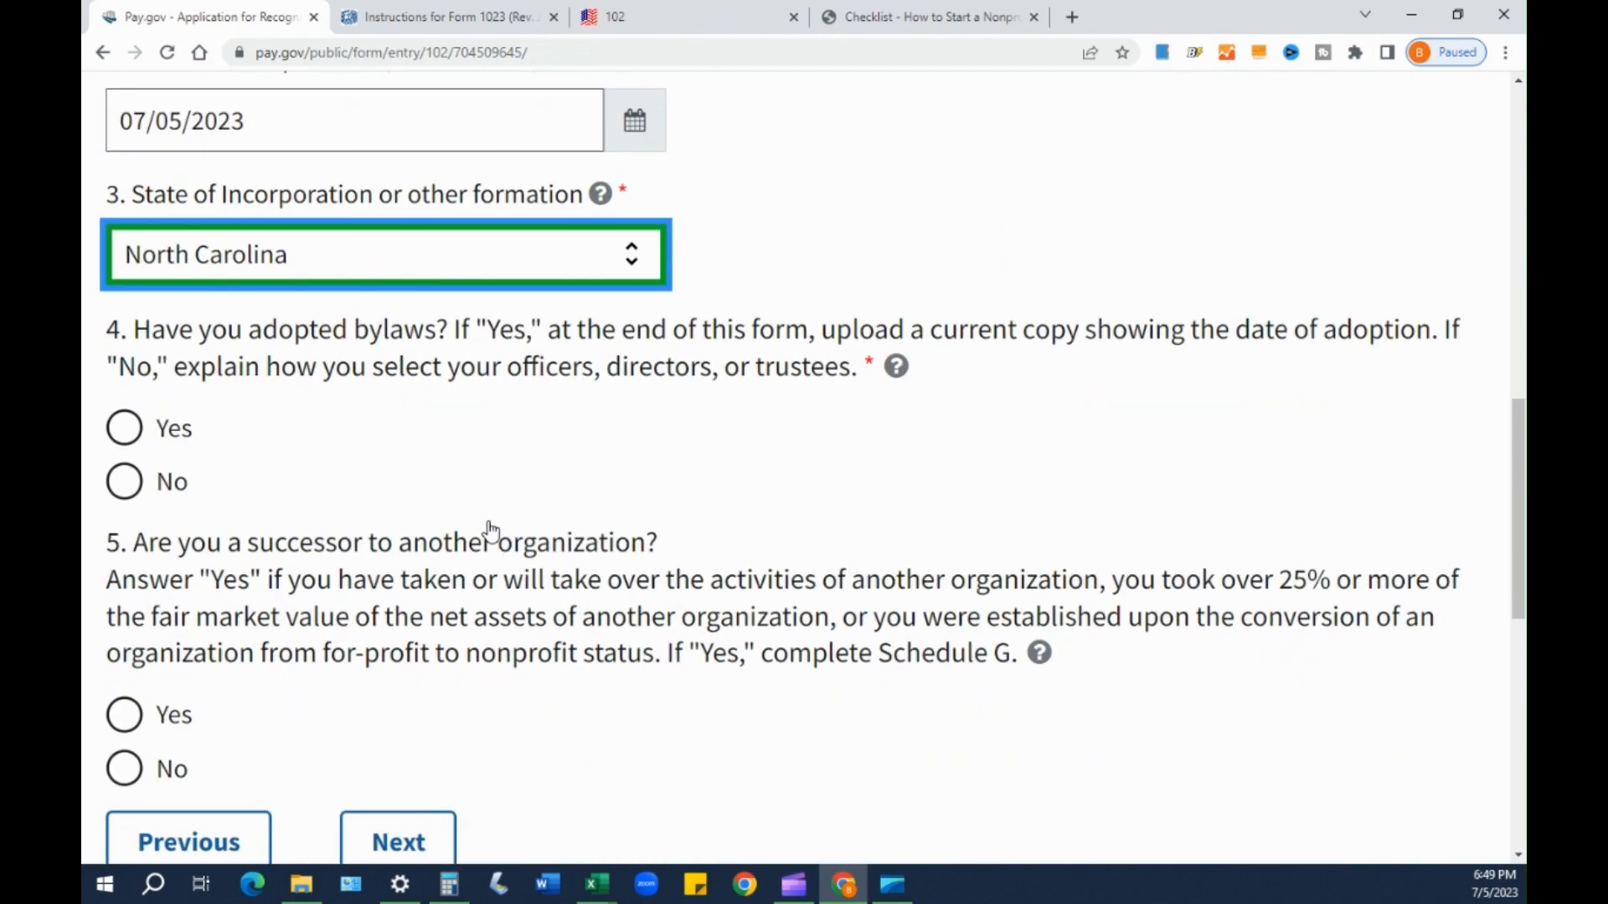
pyautogui.scroll(8, 475, 532)
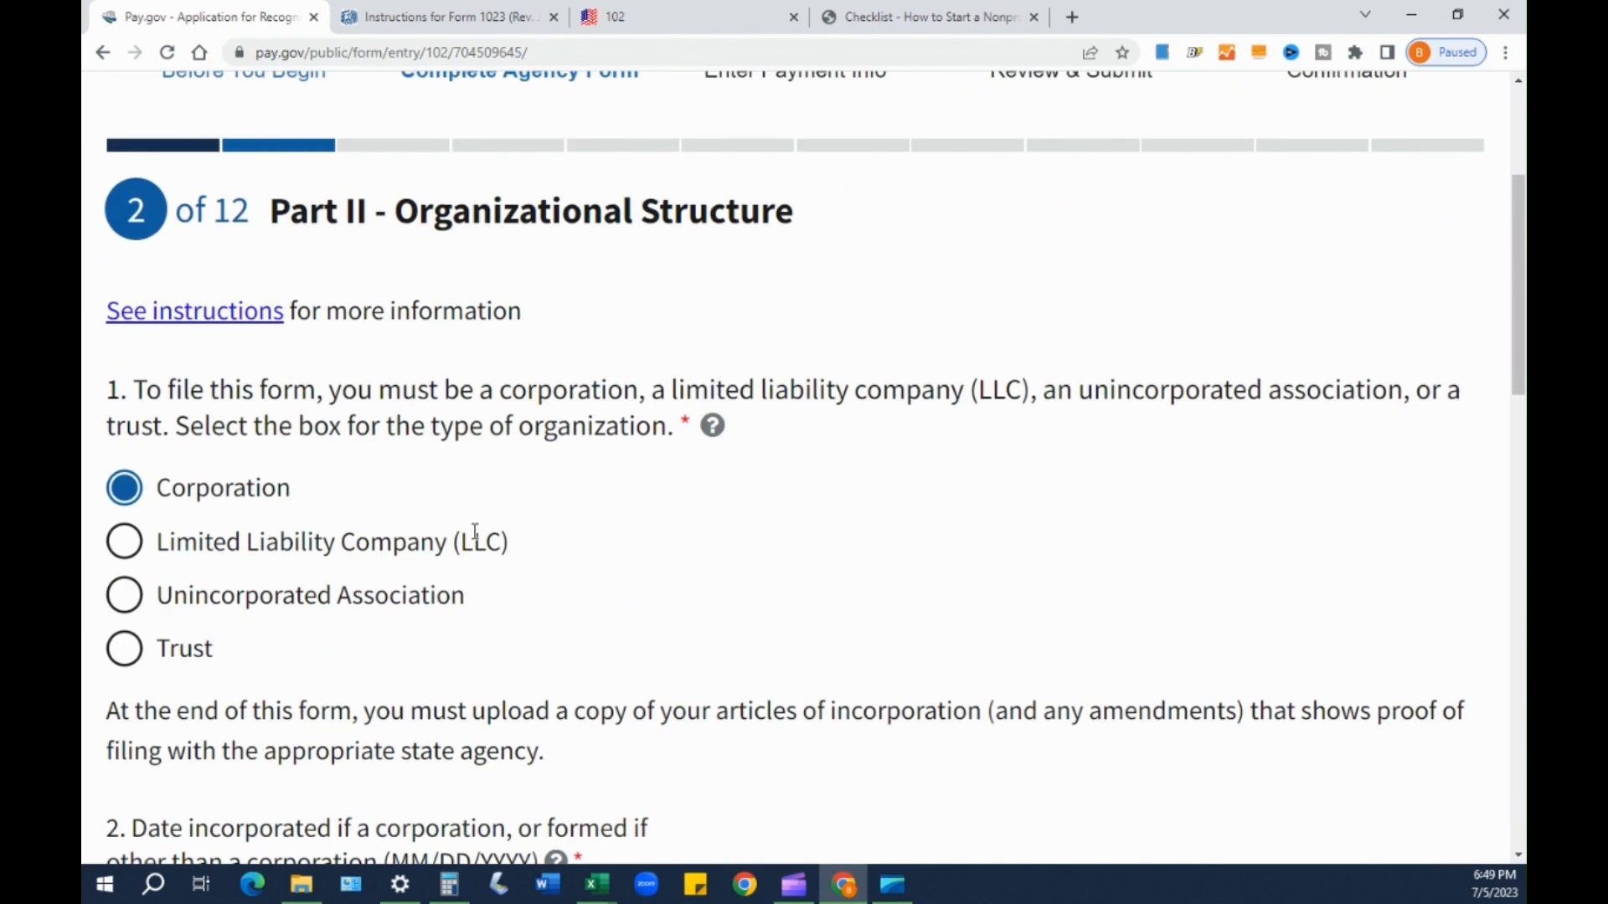
pyautogui.scroll(-7, 328, 274)
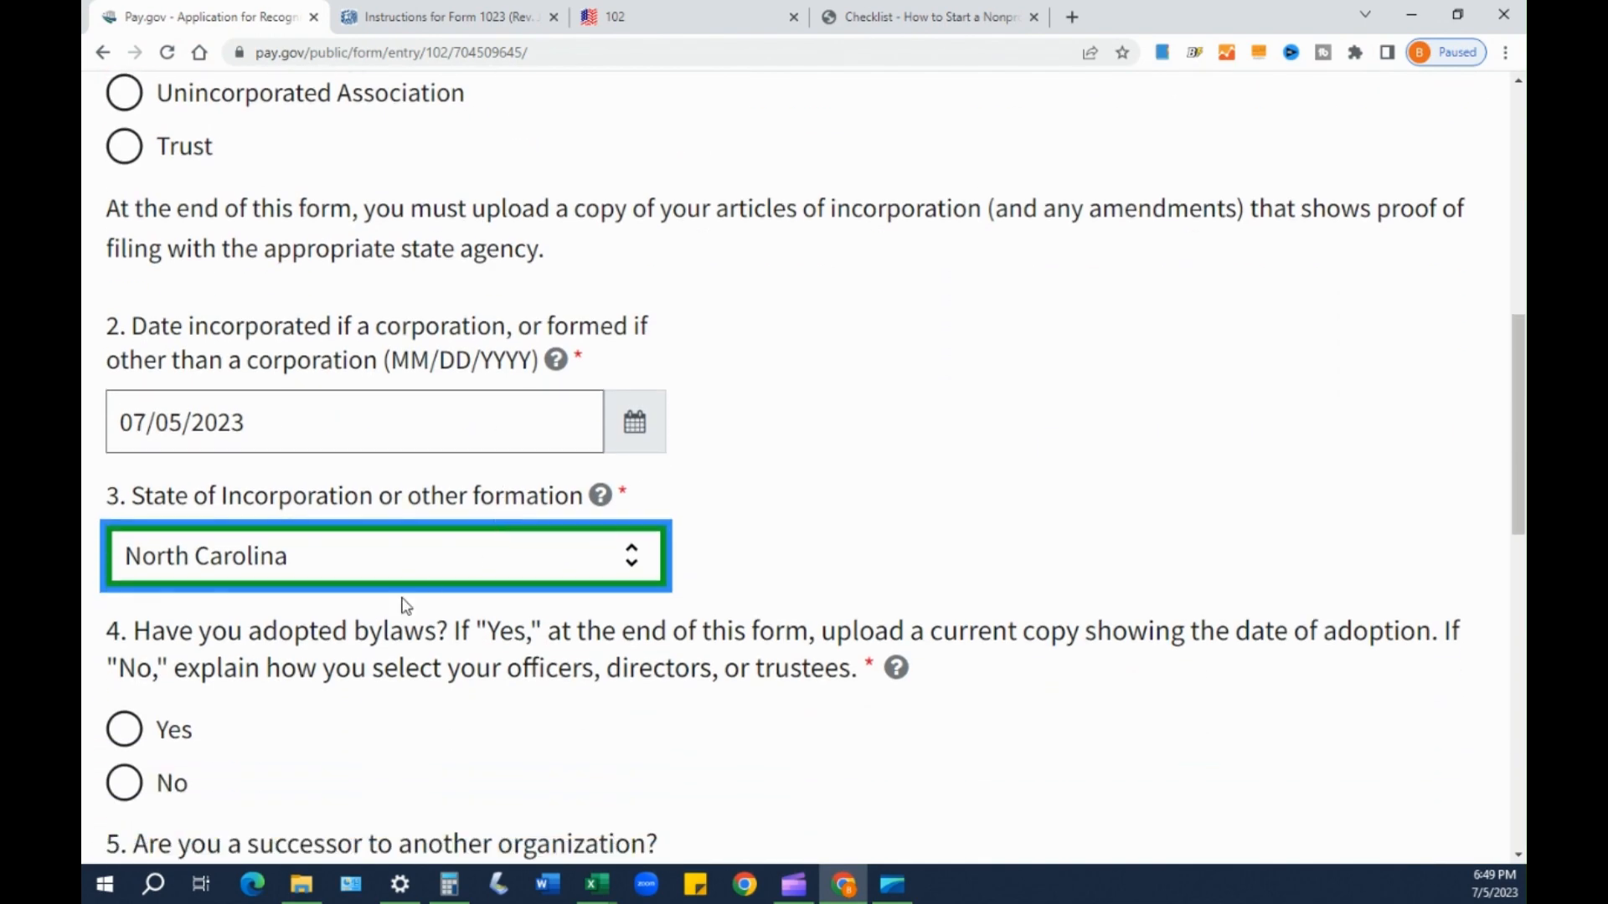
pyautogui.moveTo(134, 429); pyautogui.dragTo(450, 430)
pyautogui.tripleClick(452, 429)
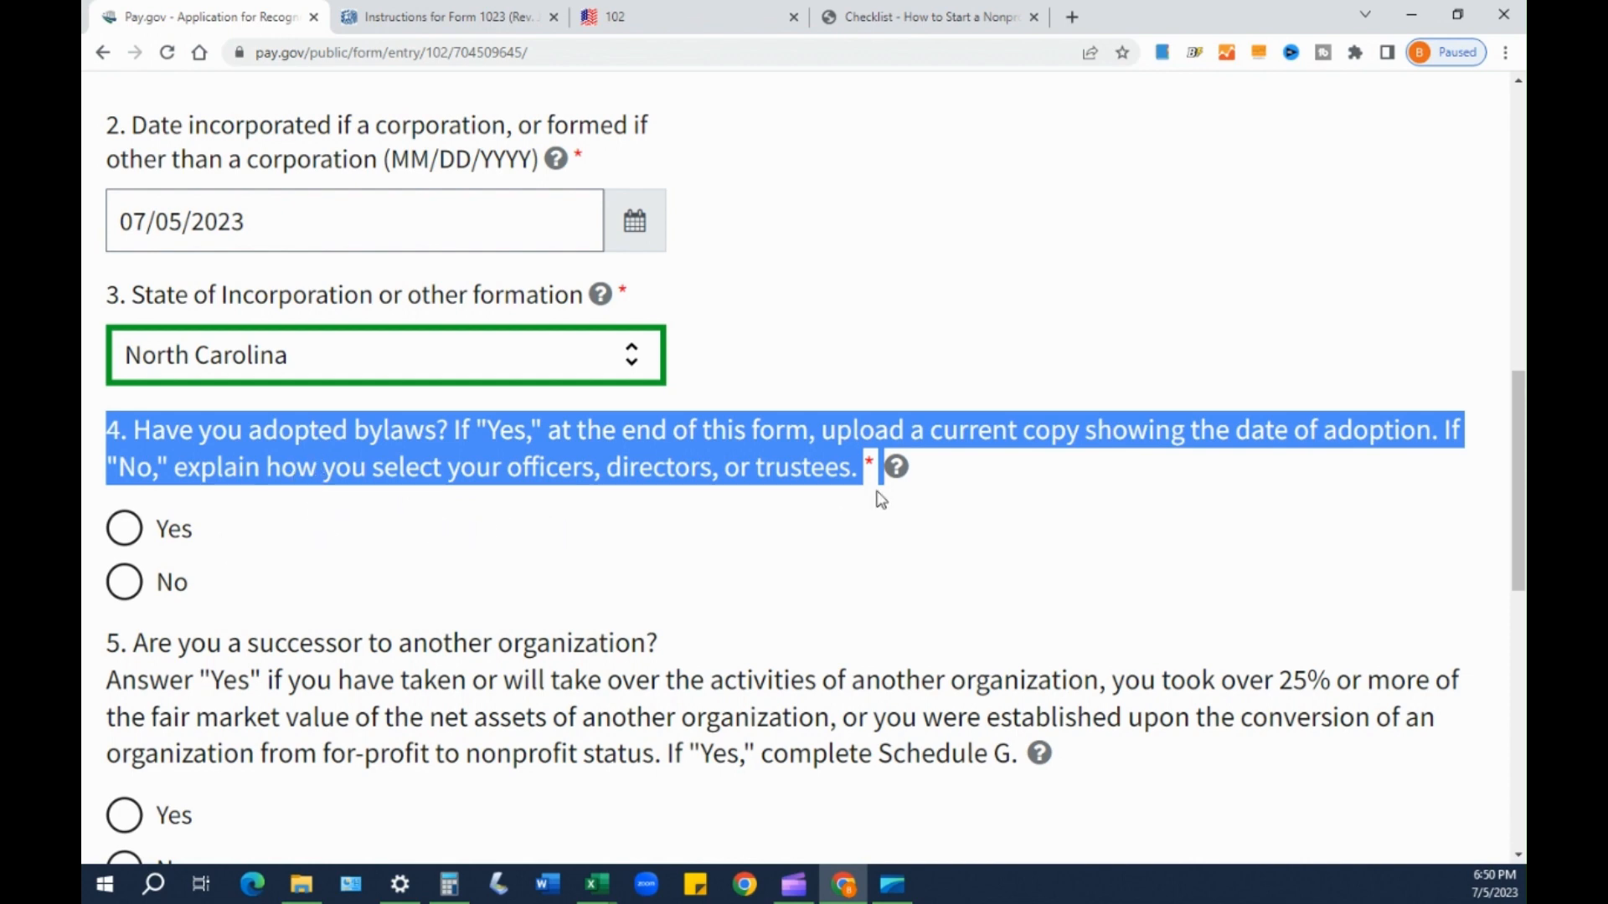
# - Answer Yes to question 4 about having adopted bylaws
pyautogui.click(960, 481)
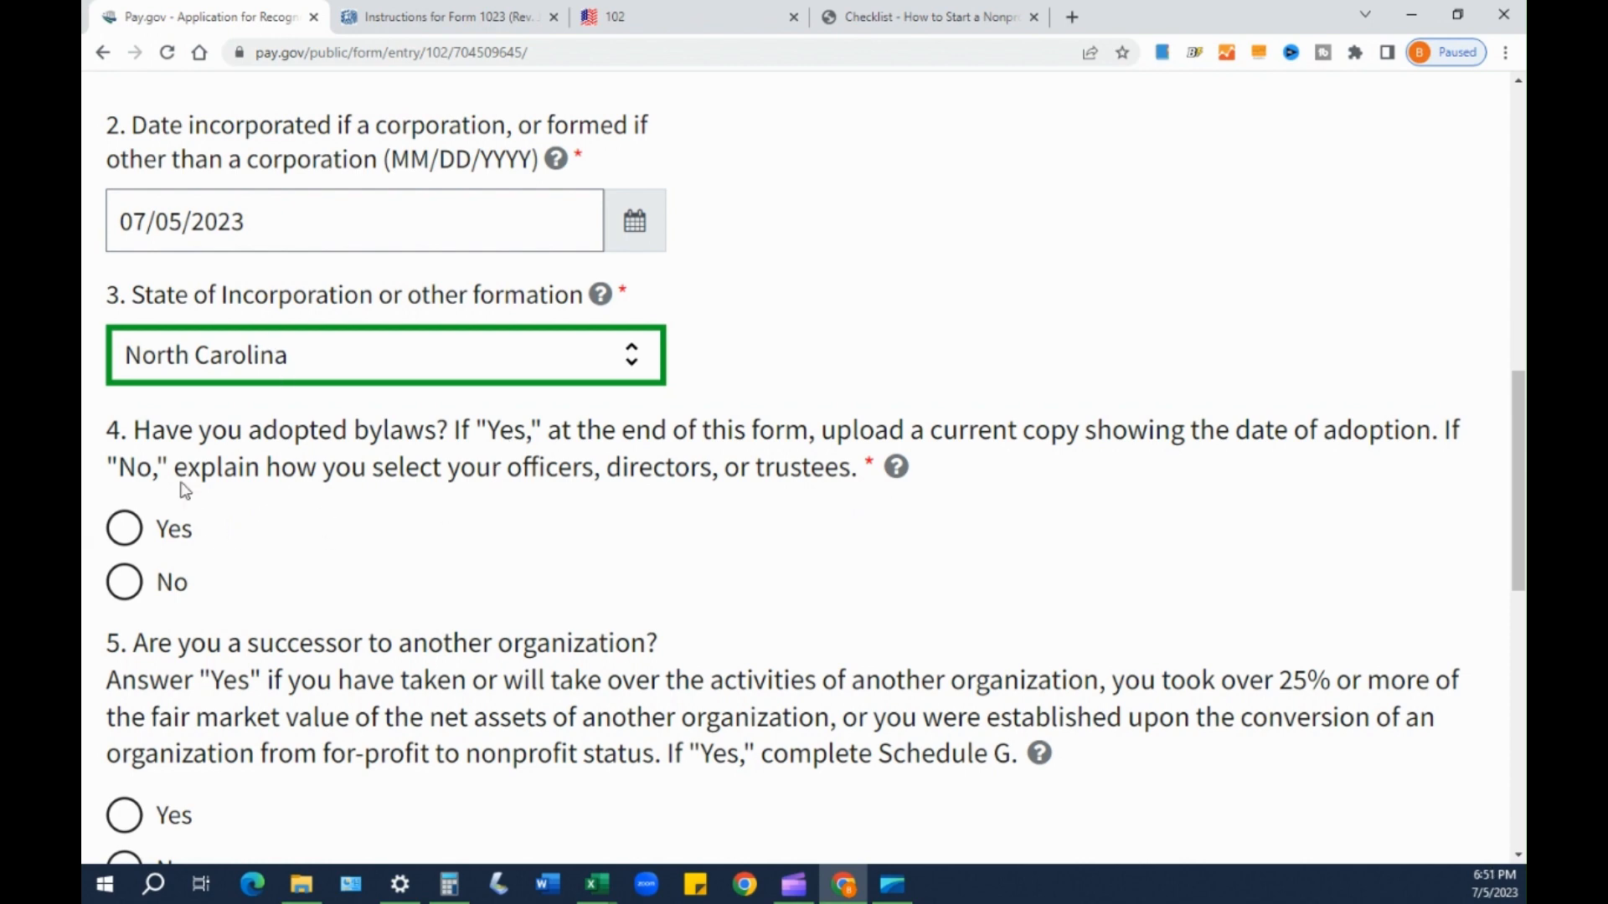
pyautogui.moveTo(176, 466); pyautogui.dragTo(309, 441)
pyautogui.click(309, 442)
pyautogui.click(130, 544)
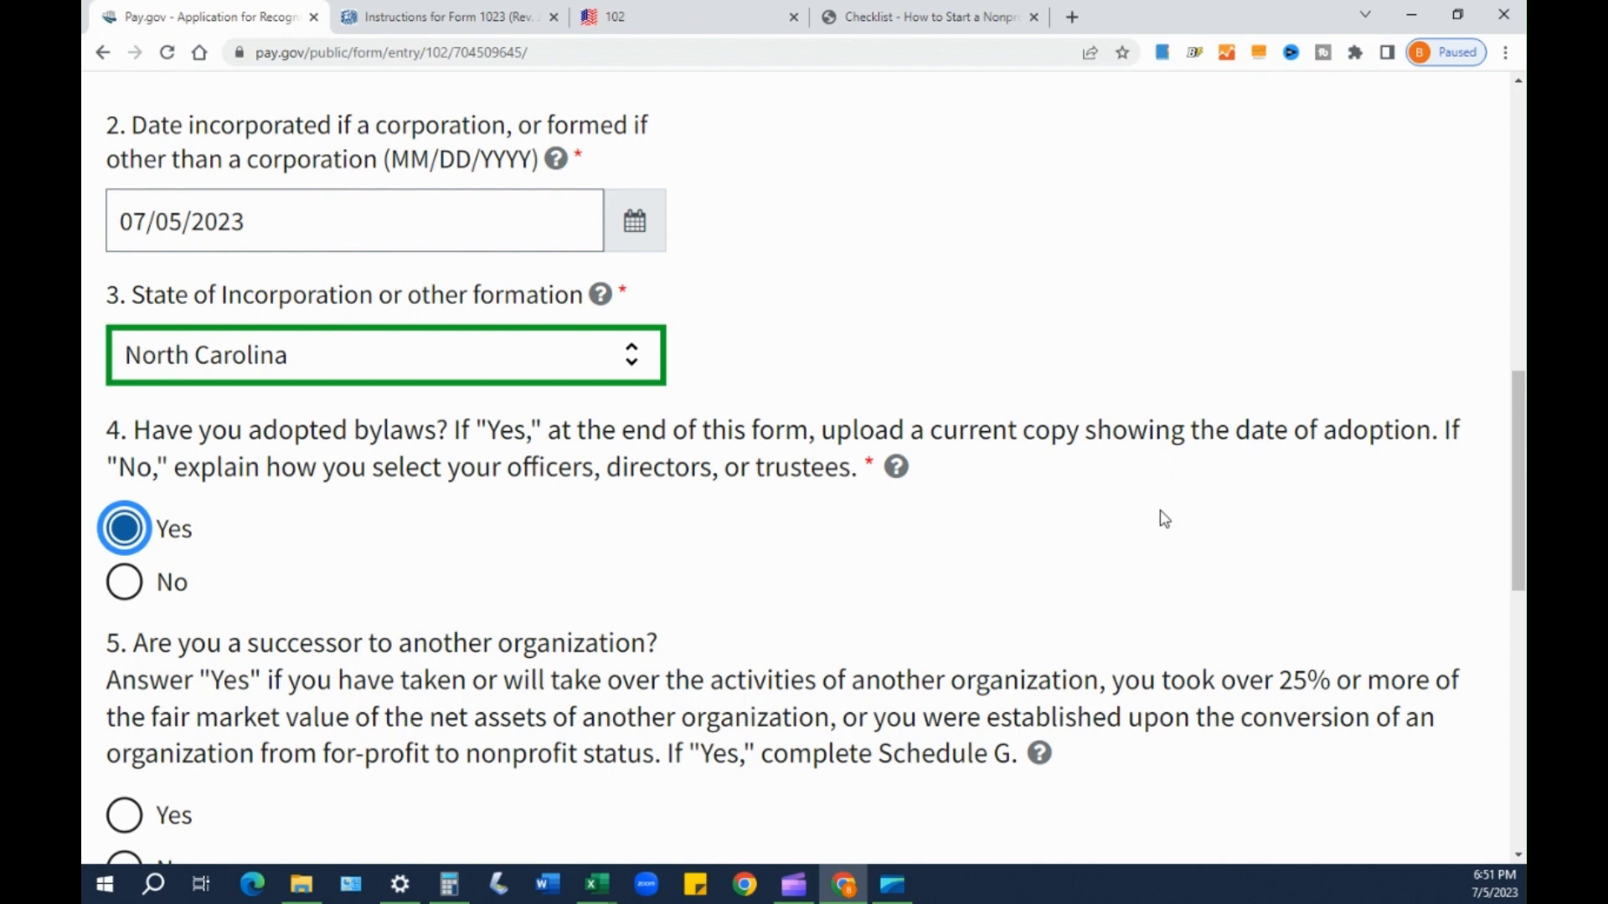
pyautogui.scroll(-2, 809, 605)
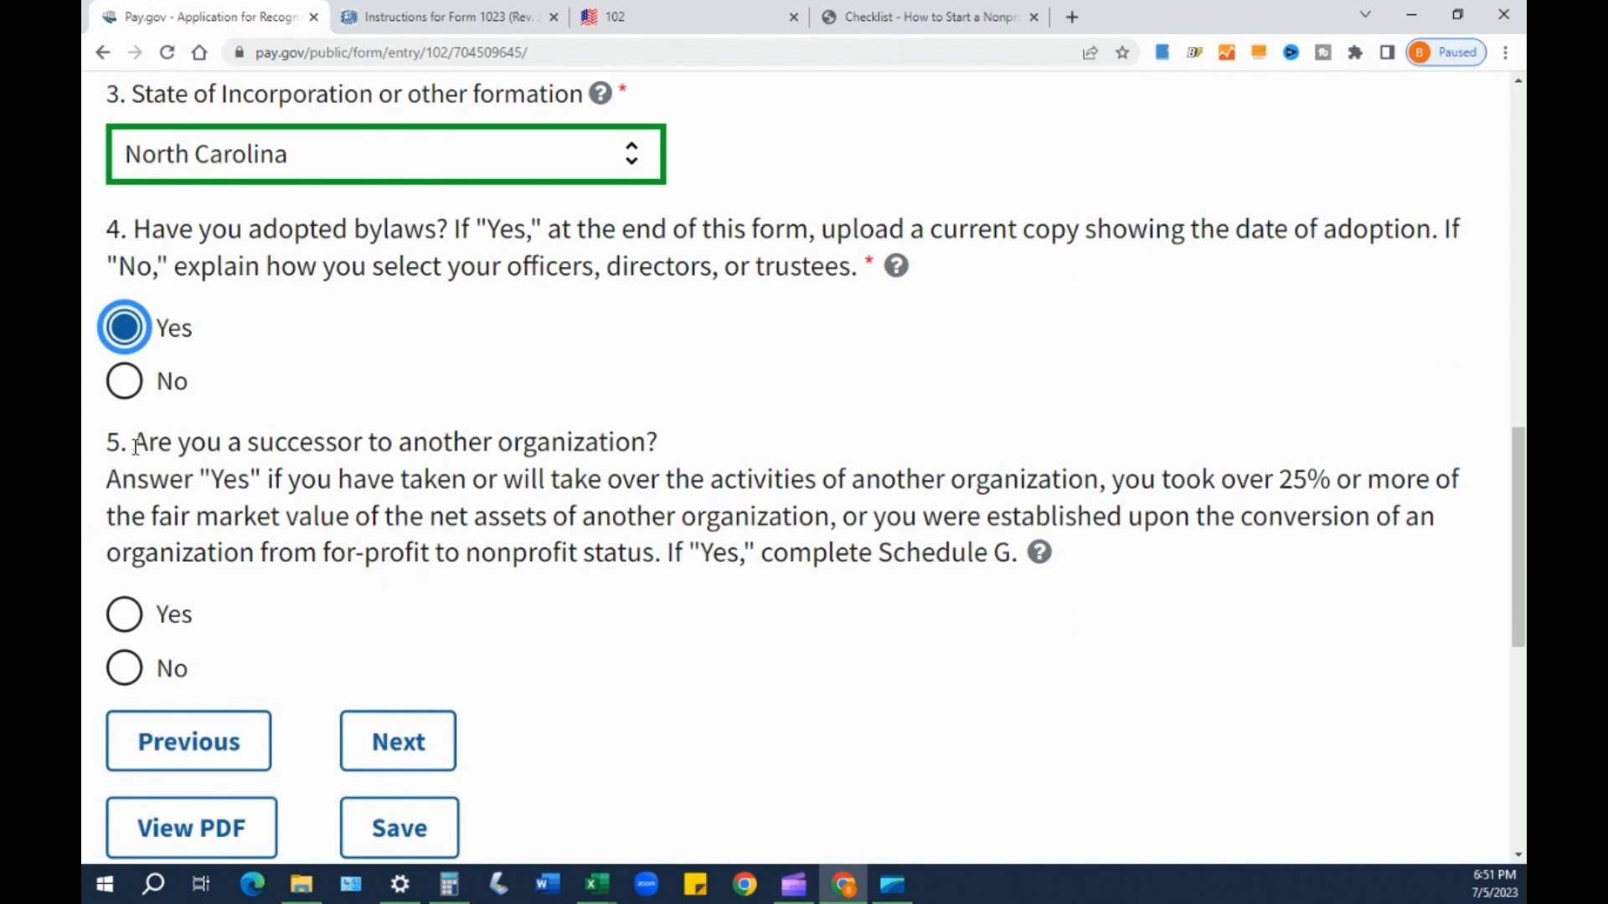
pyautogui.scroll(-2, 302, 460)
pyautogui.scroll(1, 771, 431)
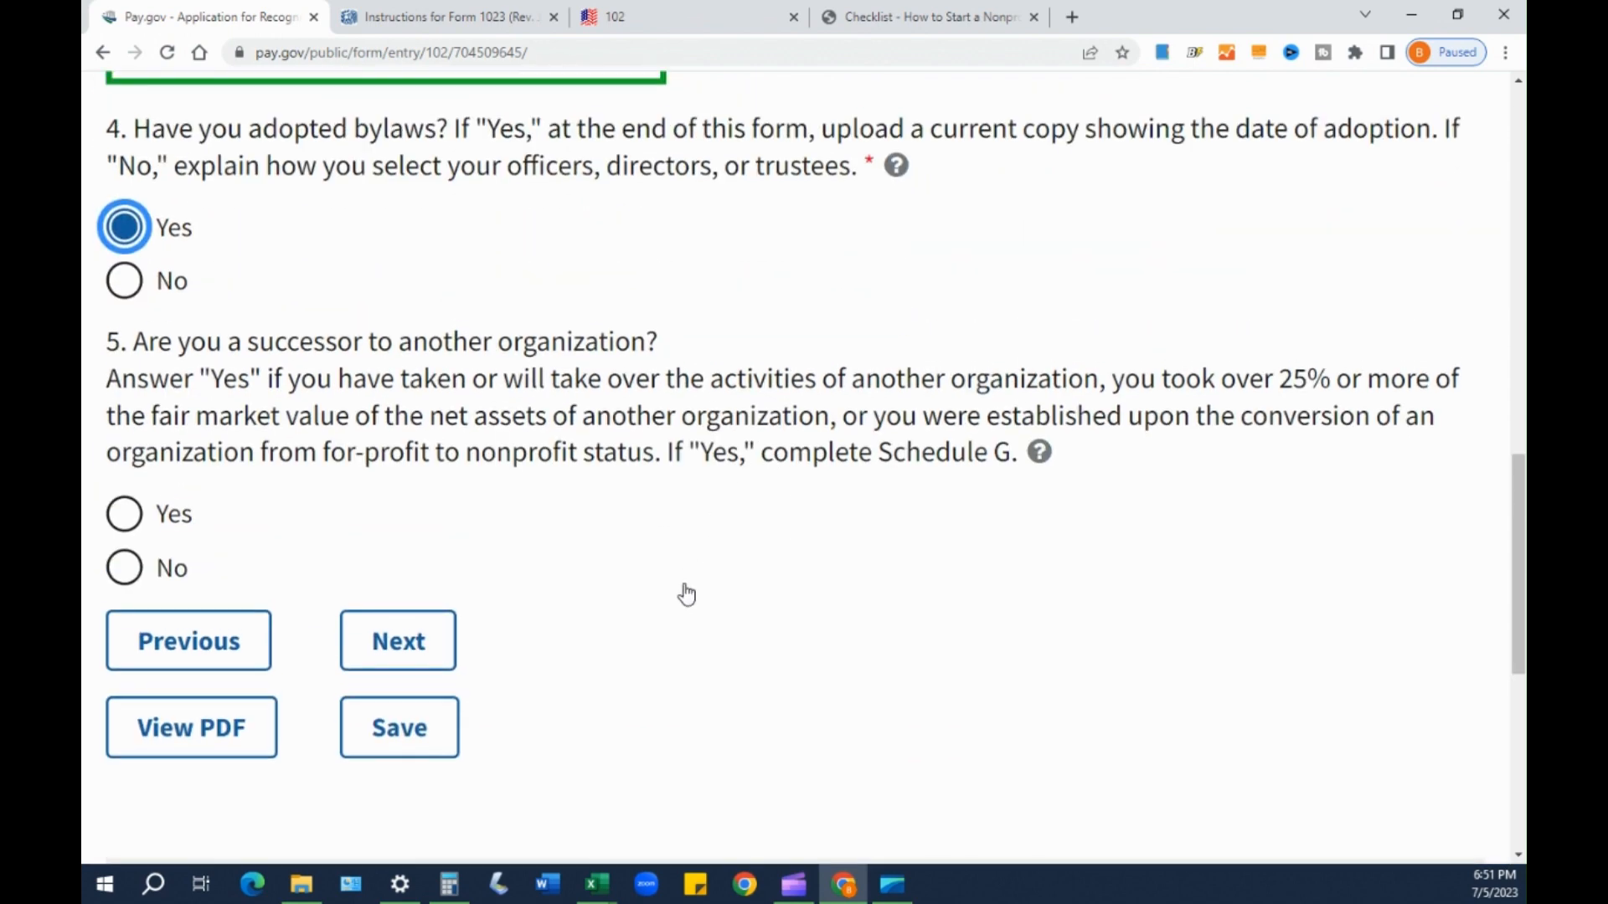
# - Answer No to question 5 on being a successor organization and continue to Part III
pyautogui.moveTo(179, 342); pyautogui.dragTo(652, 335)
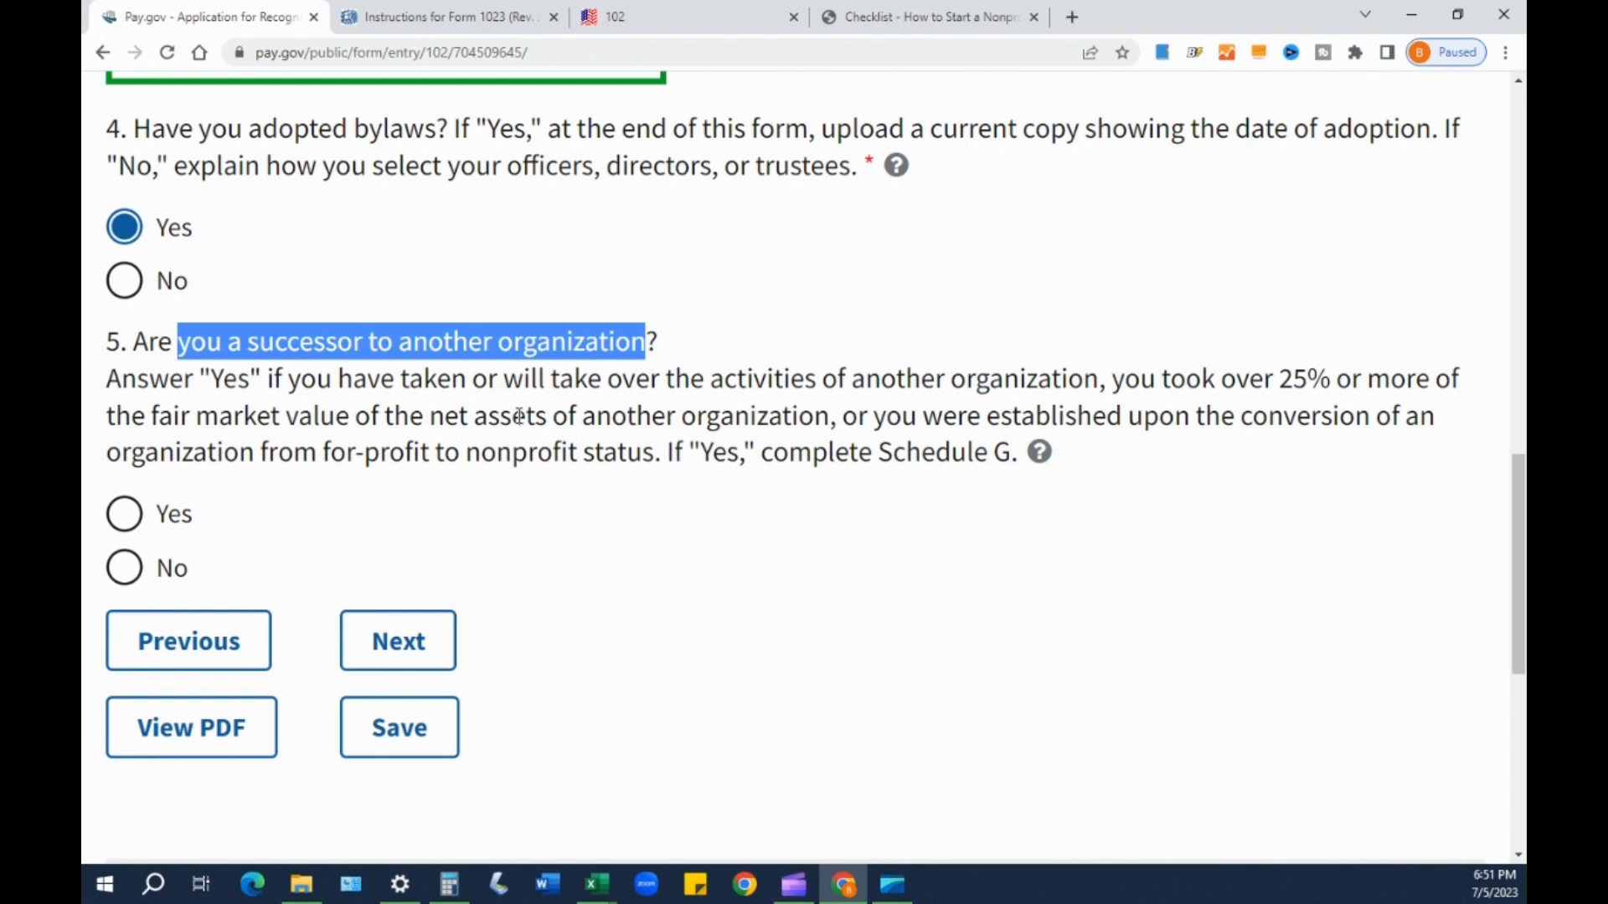
pyautogui.click(128, 566)
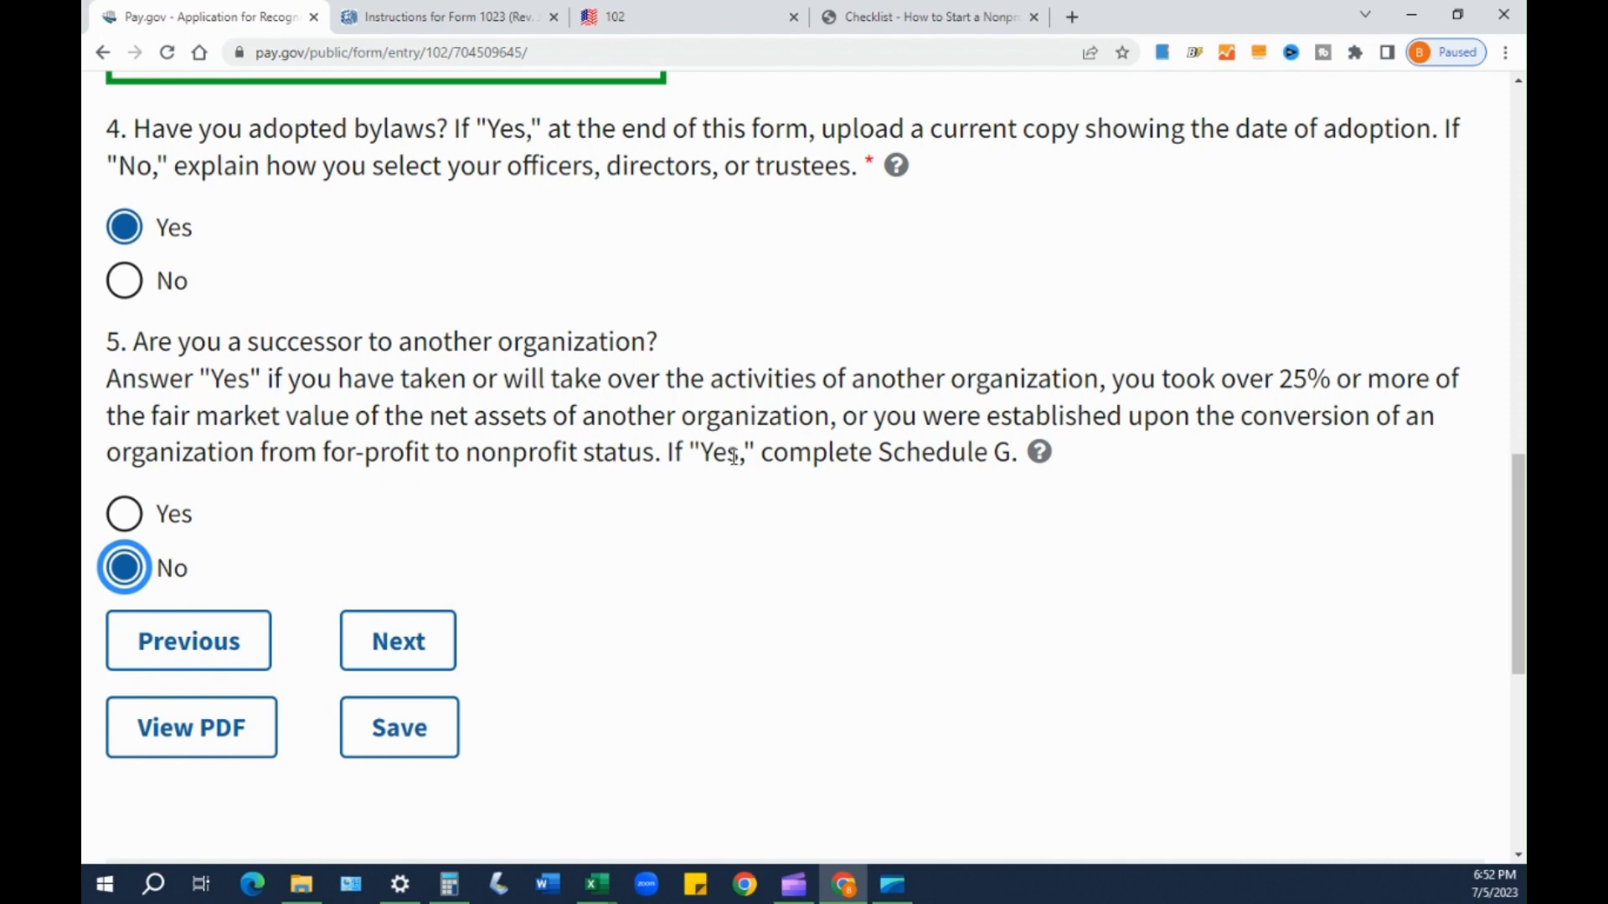
pyautogui.moveTo(878, 456); pyautogui.dragTo(1009, 459)
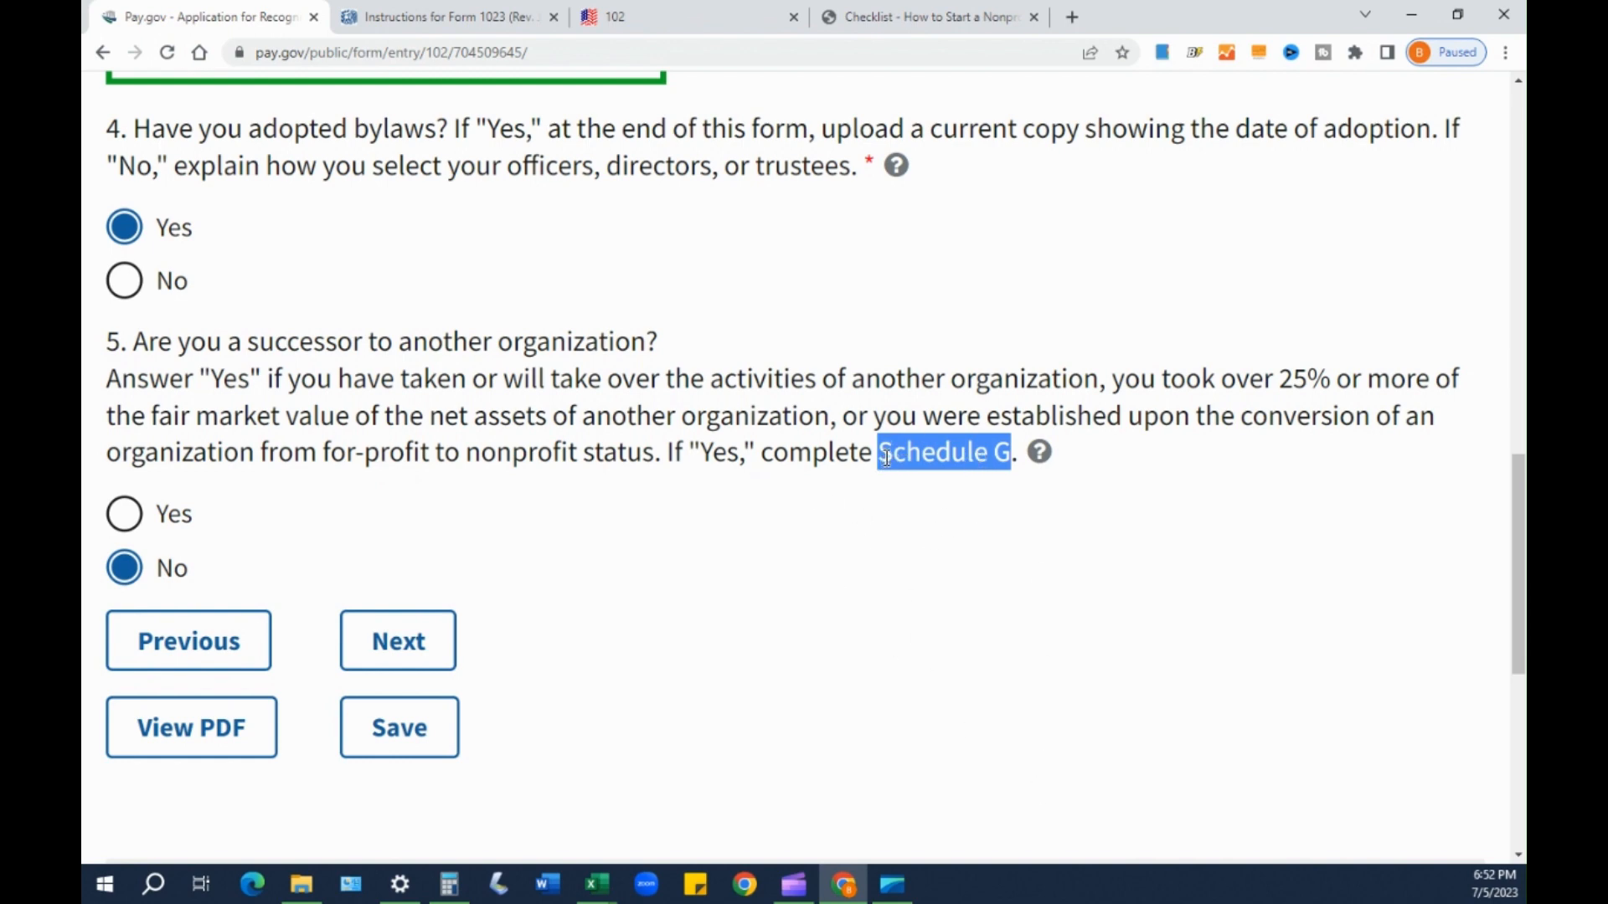
pyautogui.click(728, 458)
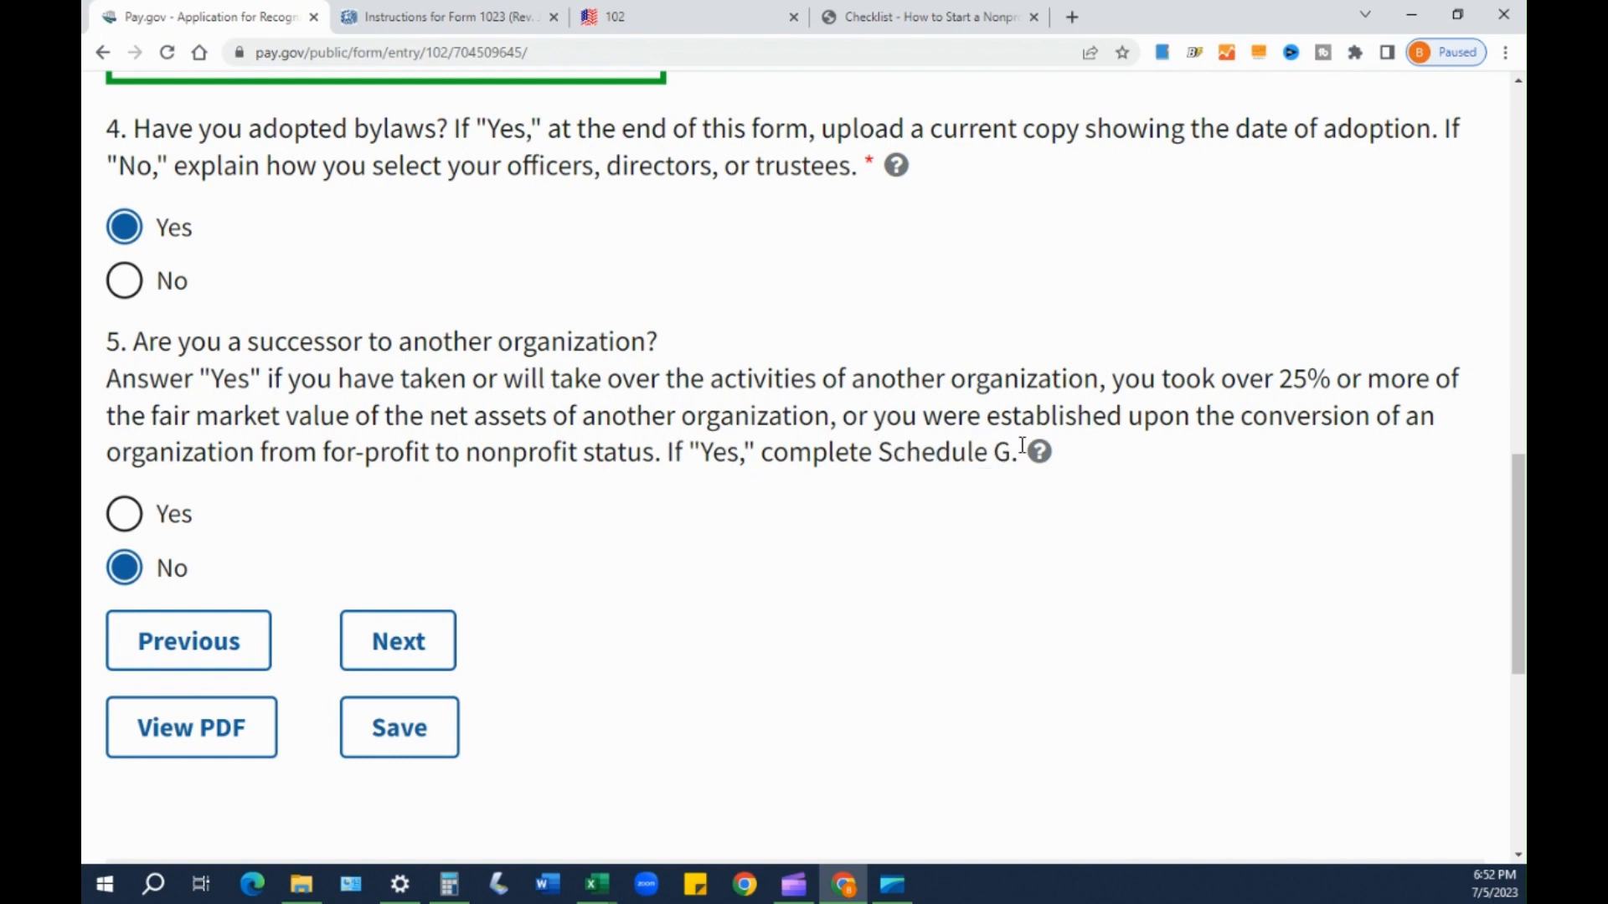
pyautogui.moveTo(1038, 460)
pyautogui.click(419, 649)
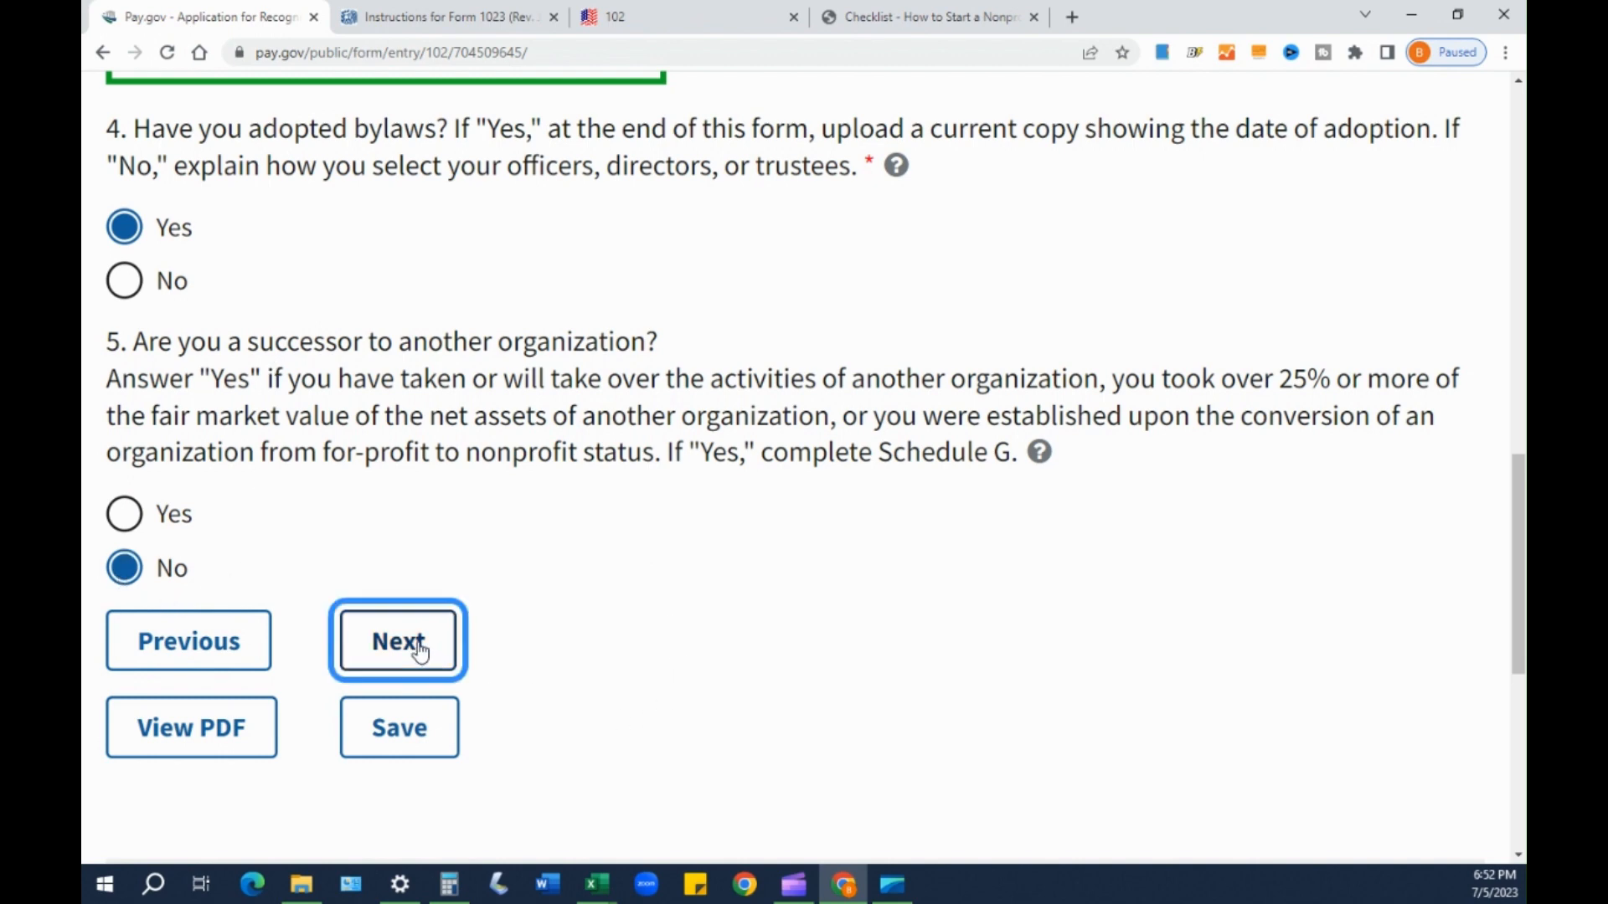